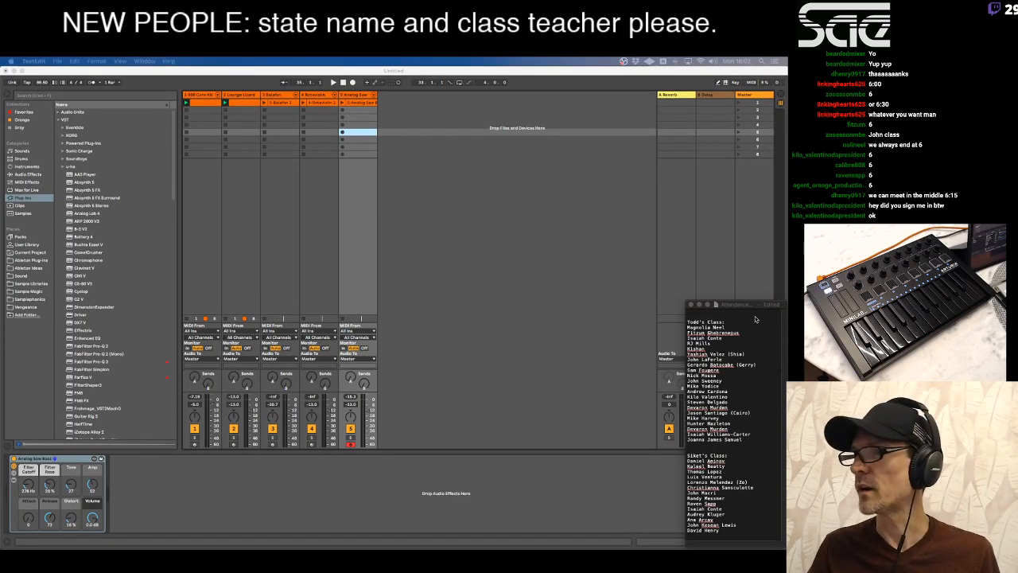
{"action": "left_click", "coordinate": [755, 307]}
{"action": "key", "text": "super+a"}
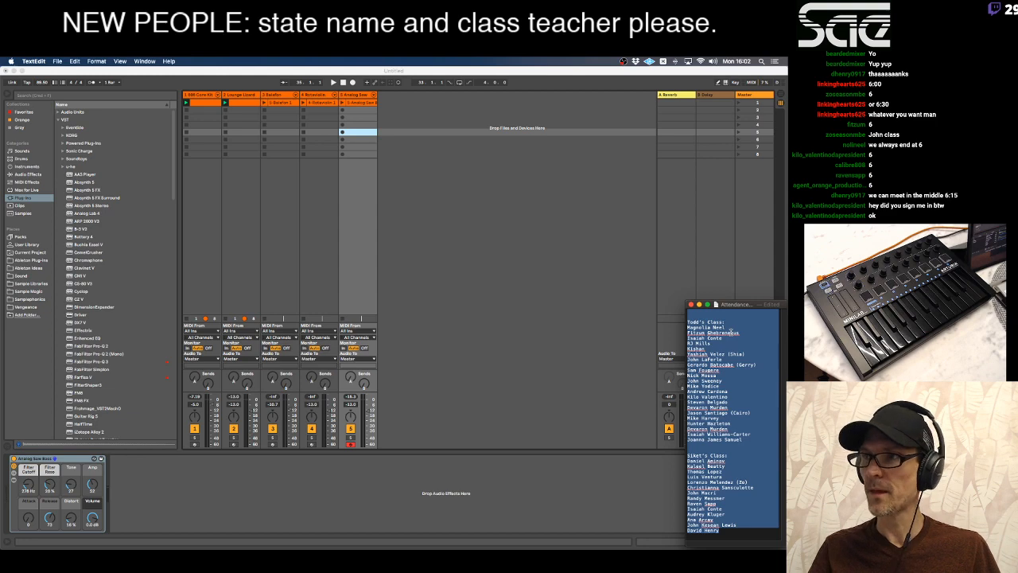
{"action": "left_click_drag", "start_coordinate": [730, 308], "coordinate": [601, 276]}
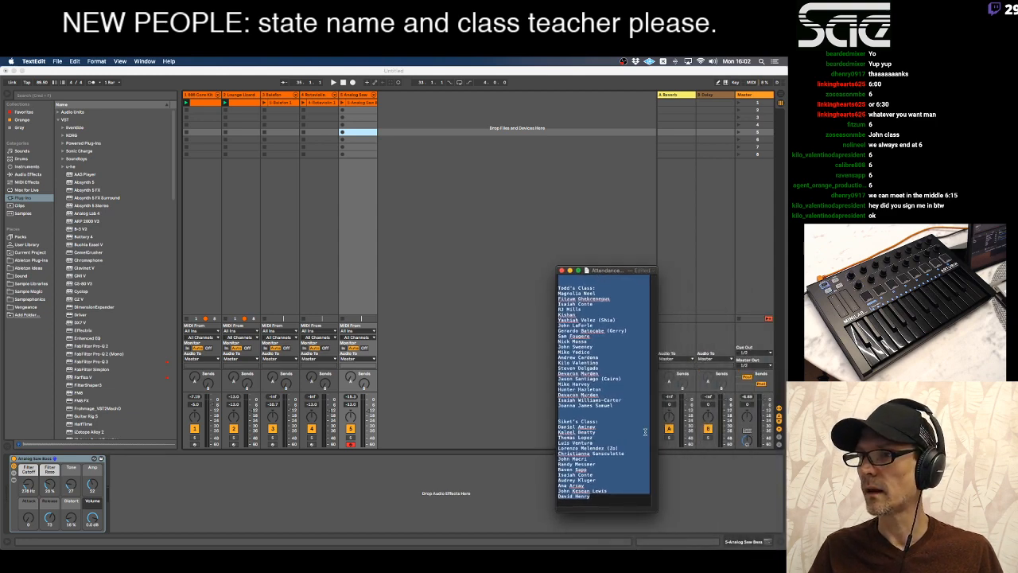
{"action": "left_click", "coordinate": [644, 370]}
{"action": "left_click_drag", "start_coordinate": [626, 271], "coordinate": [750, 319]}
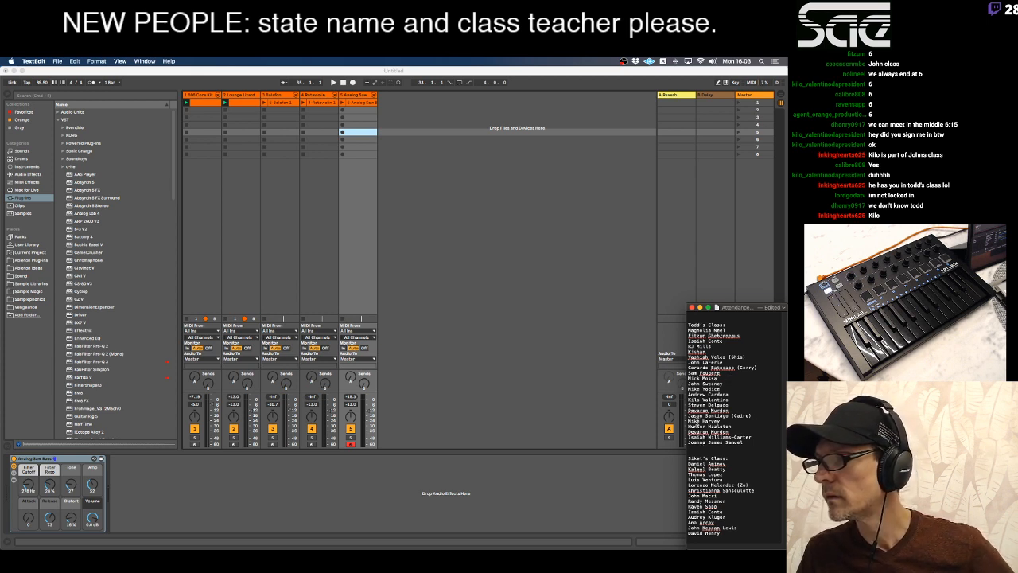
Move the student named in the chat from the first class list to the end of the second class list.
{"action": "left_click_drag", "start_coordinate": [687, 399], "coordinate": [734, 400]}
{"action": "key", "text": "super+c"}
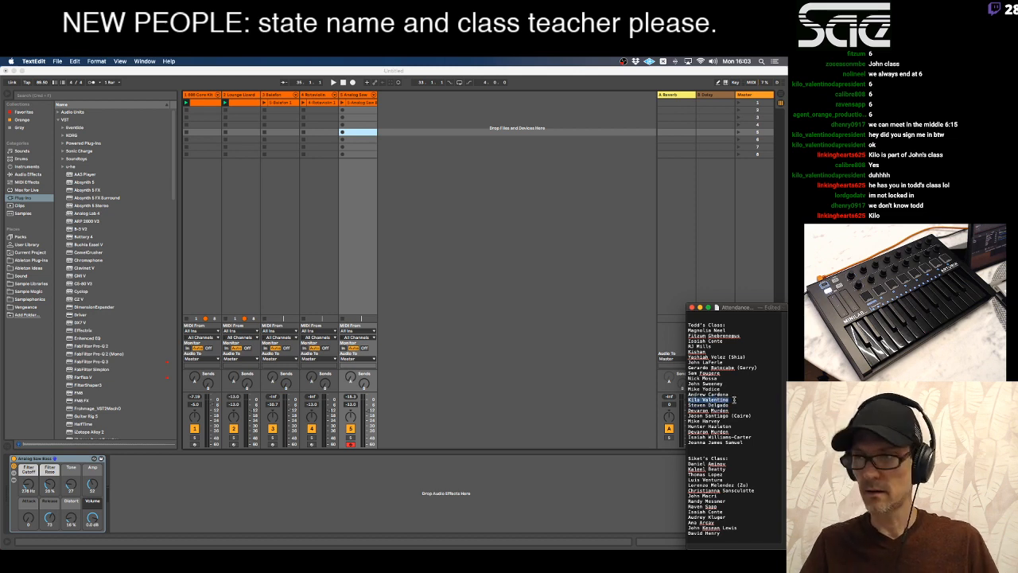
{"action": "key", "text": "BackSpace"}
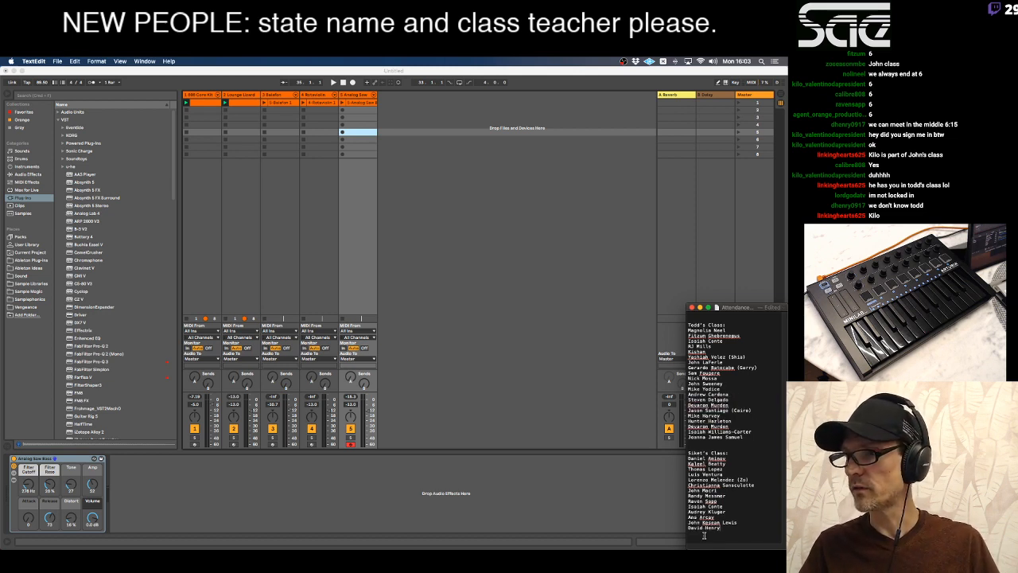
{"action": "key", "text": "super+v"}
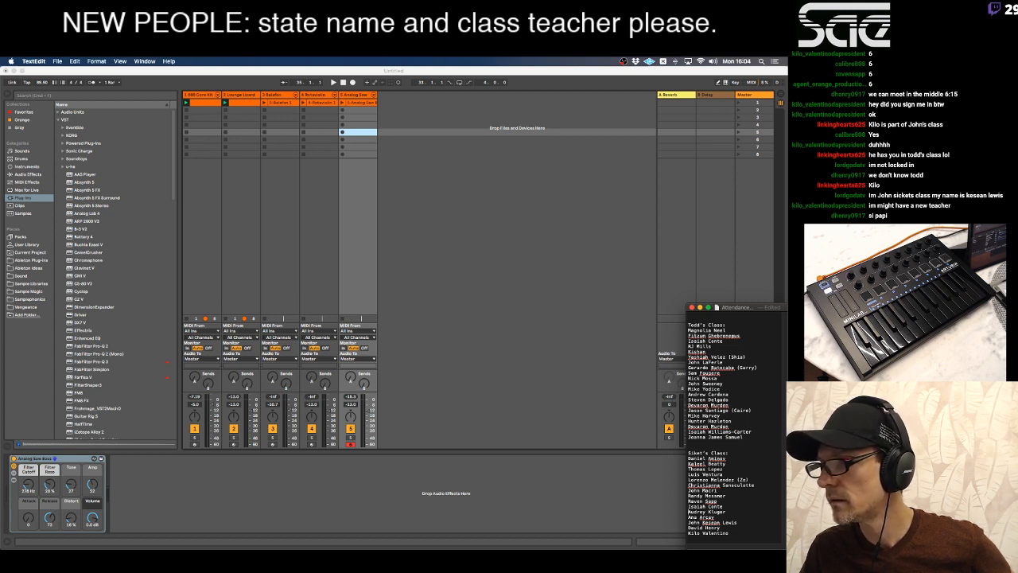
{"action": "left_click", "coordinate": [729, 533]}
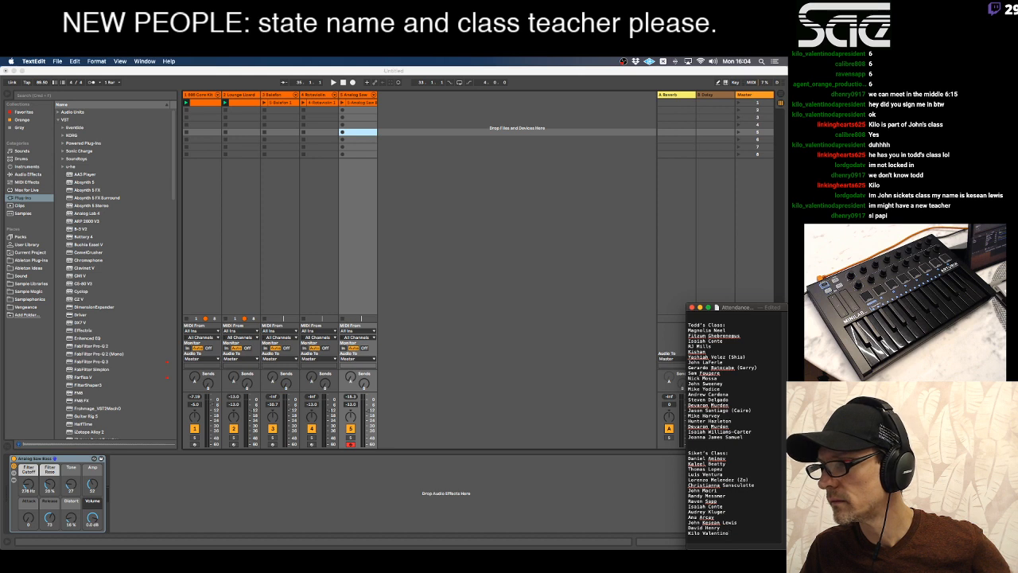
Remove the extra first name from the student entry third from the end of the second class list and highlight that line.
{"action": "double_click", "coordinate": [694, 522]}
{"action": "key", "text": "BackSpace"}
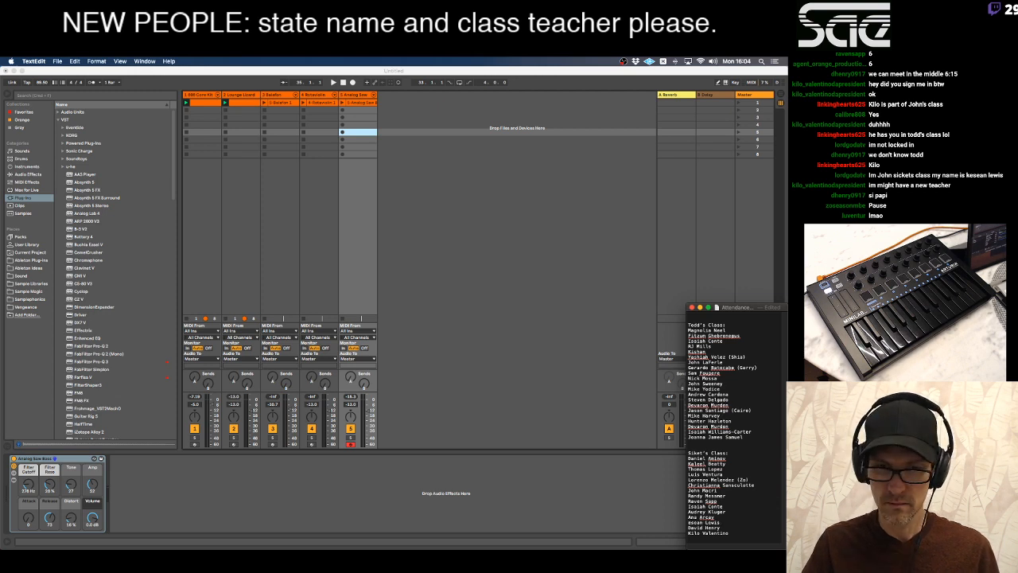
{"action": "type", "text": "K"}
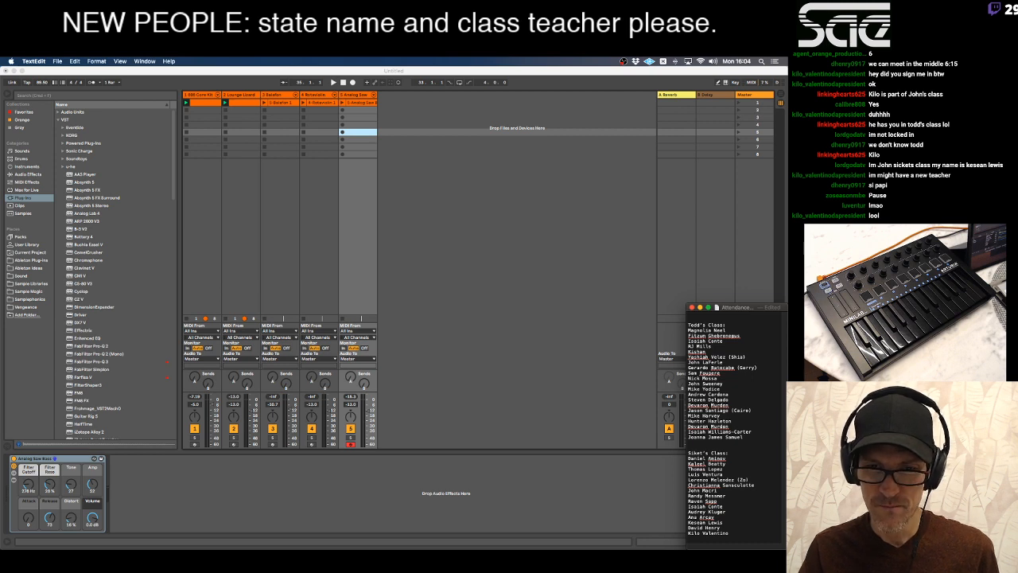
{"action": "double_click", "coordinate": [720, 522]}
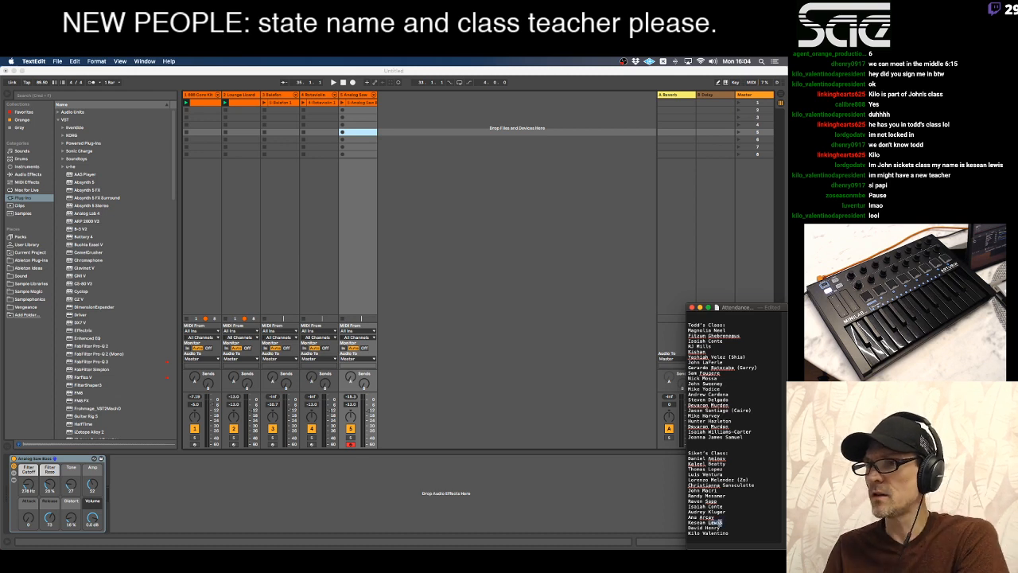
{"action": "triple_click", "coordinate": [720, 518]}
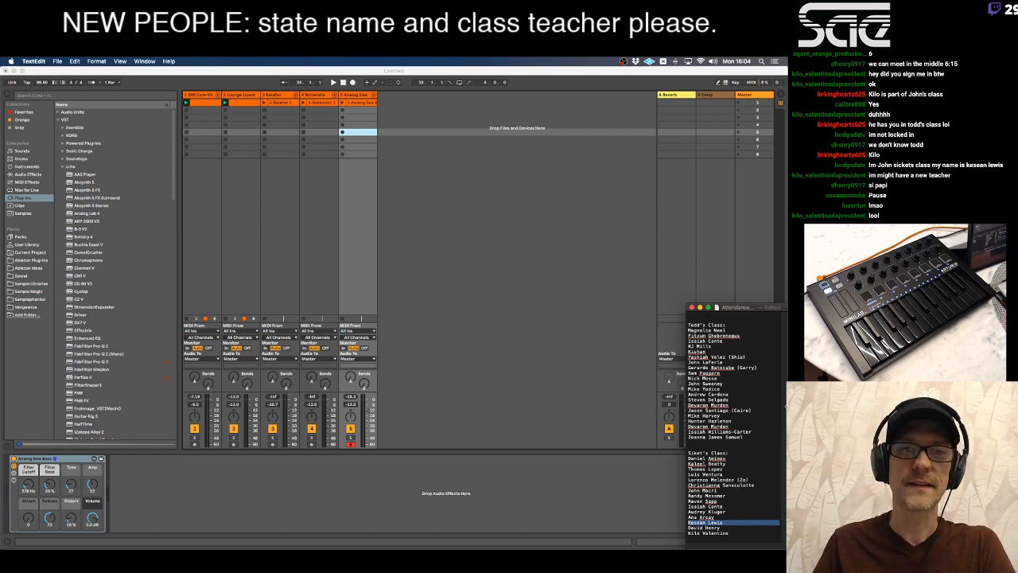
Switch to Preview to view the annotated Session View page of the Ableton intro PDF.
{"action": "key", "text": "super+Tab"}
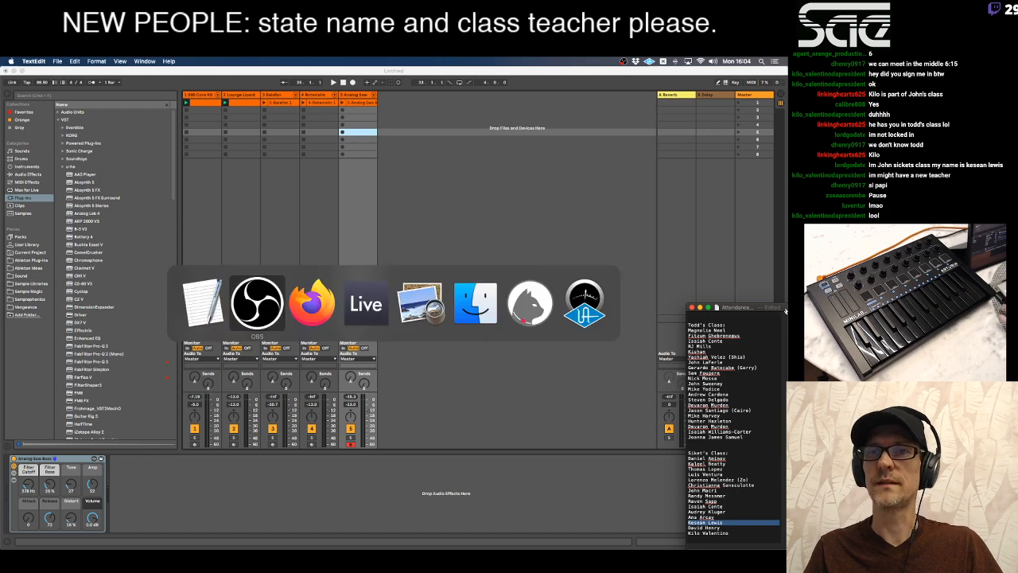
{"action": "key", "text": "super+Tab"}
{"action": "key", "text": "super+Tab"}
{"action": "key", "text": "super+Tab"}
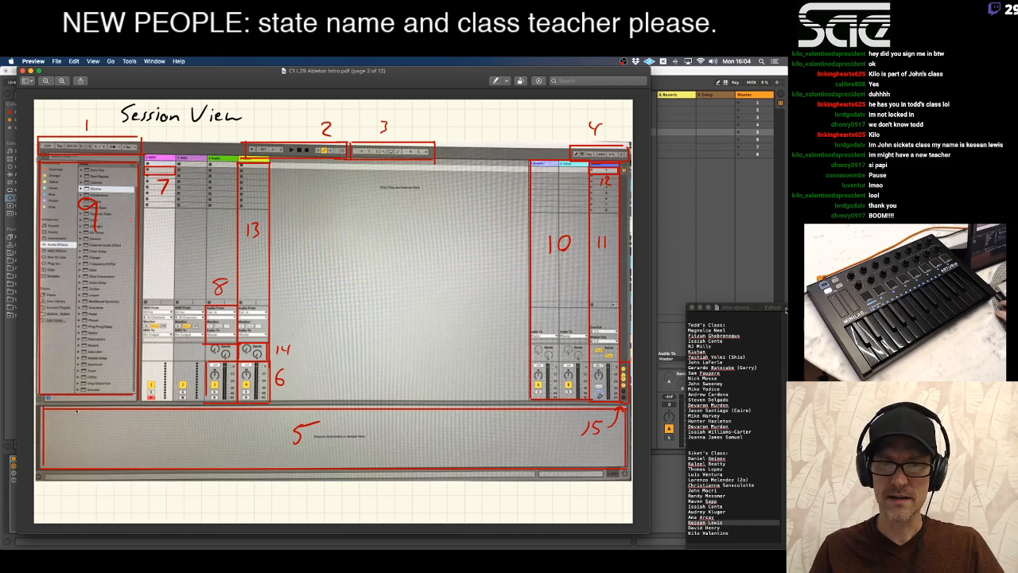
Switch to Ableton Live.
{"action": "key", "text": "super+Tab"}
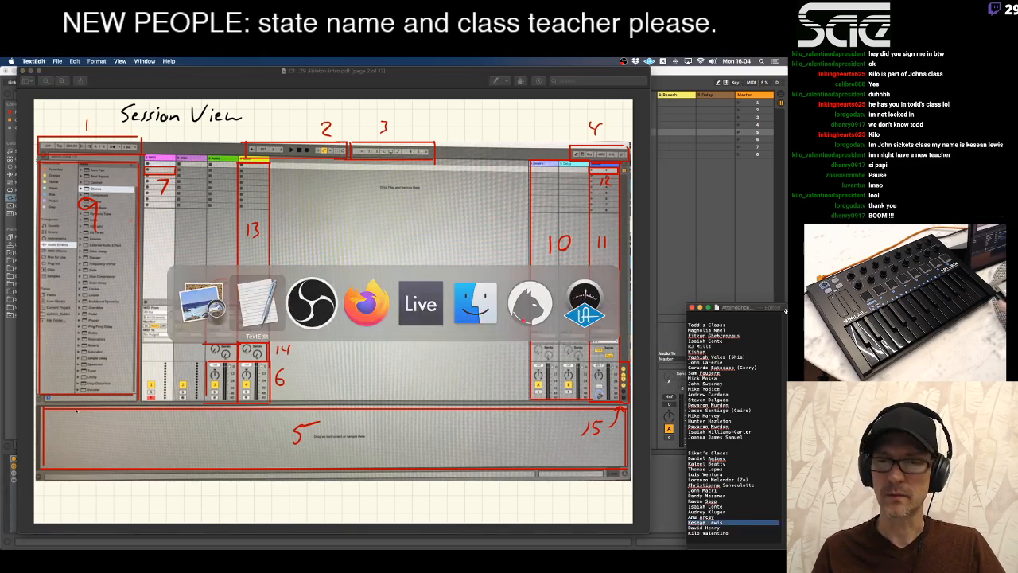
{"action": "key", "text": "super+Tab"}
{"action": "key", "text": "super+Tab"}
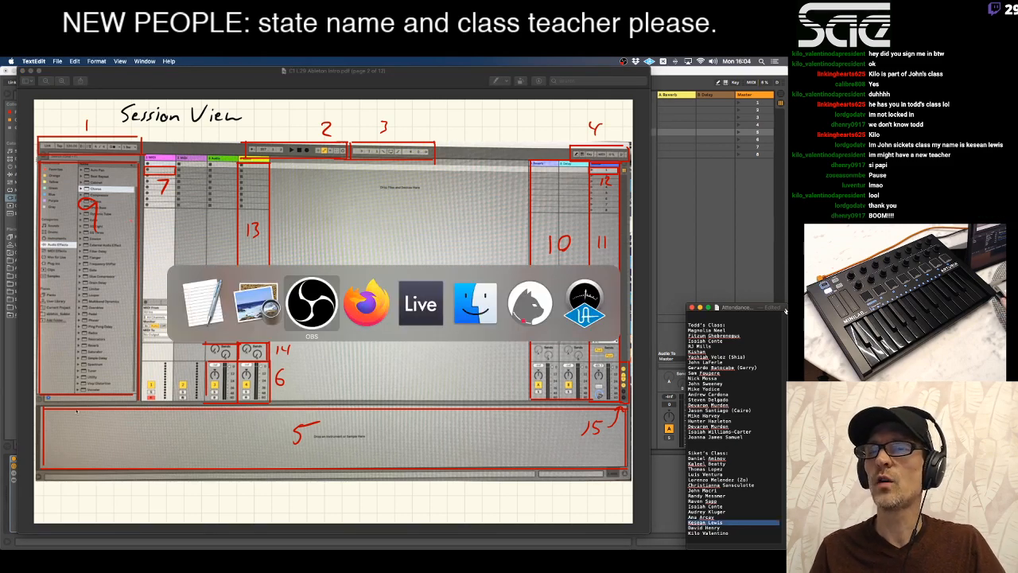
{"action": "key", "text": "super+Tab"}
{"action": "key", "text": "super+Tab"}
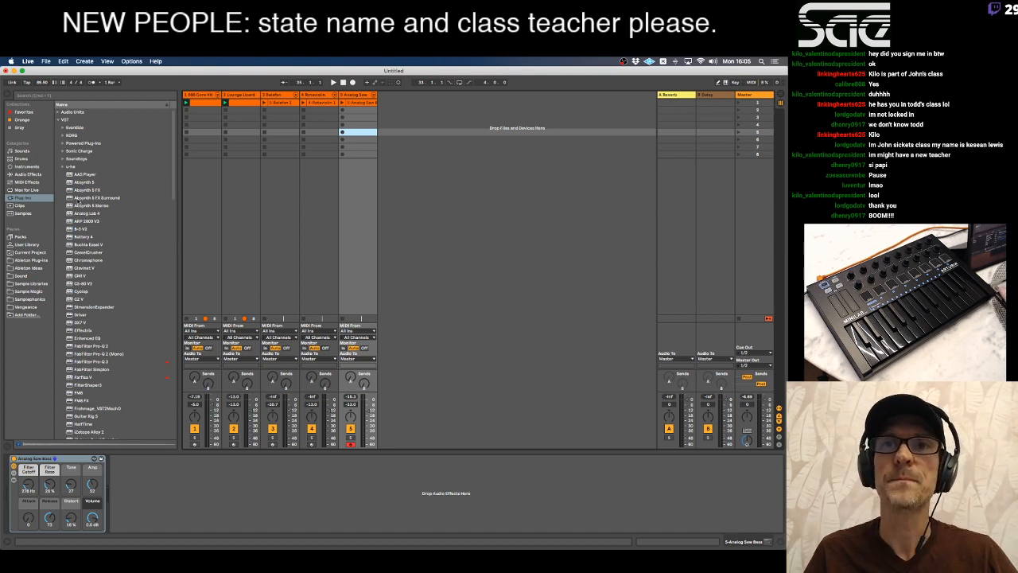
Show the Drums category in the browser and collapse the Drum Hits folder so the drum kits are listed.
{"action": "left_click", "coordinate": [32, 151]}
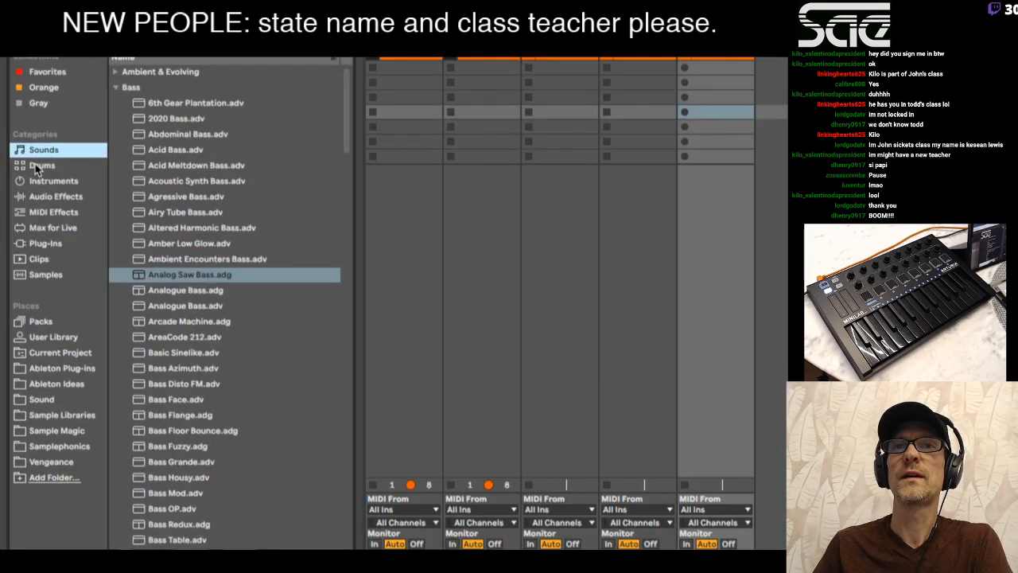
{"action": "left_click", "coordinate": [21, 159]}
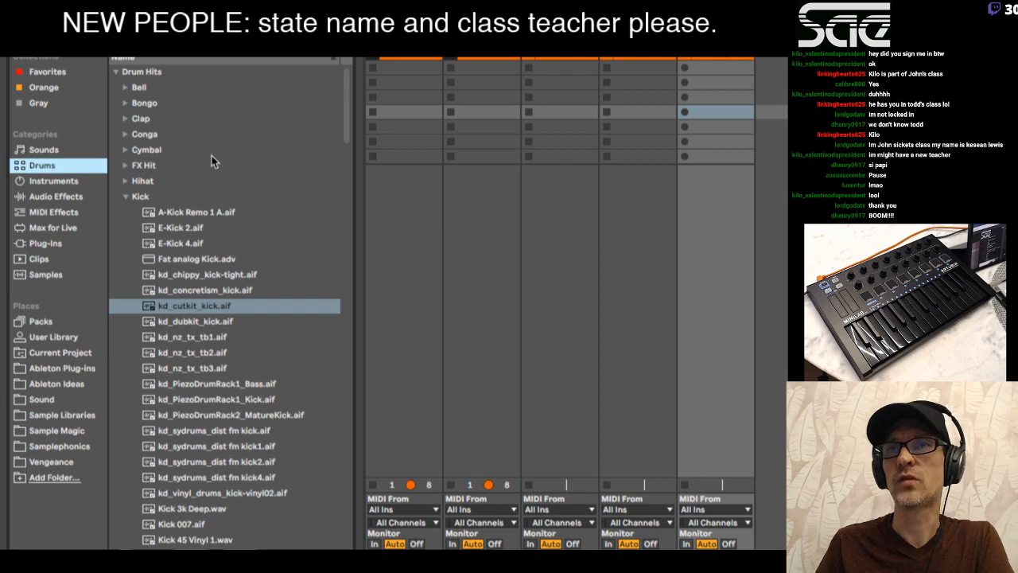
{"action": "left_click", "coordinate": [116, 71]}
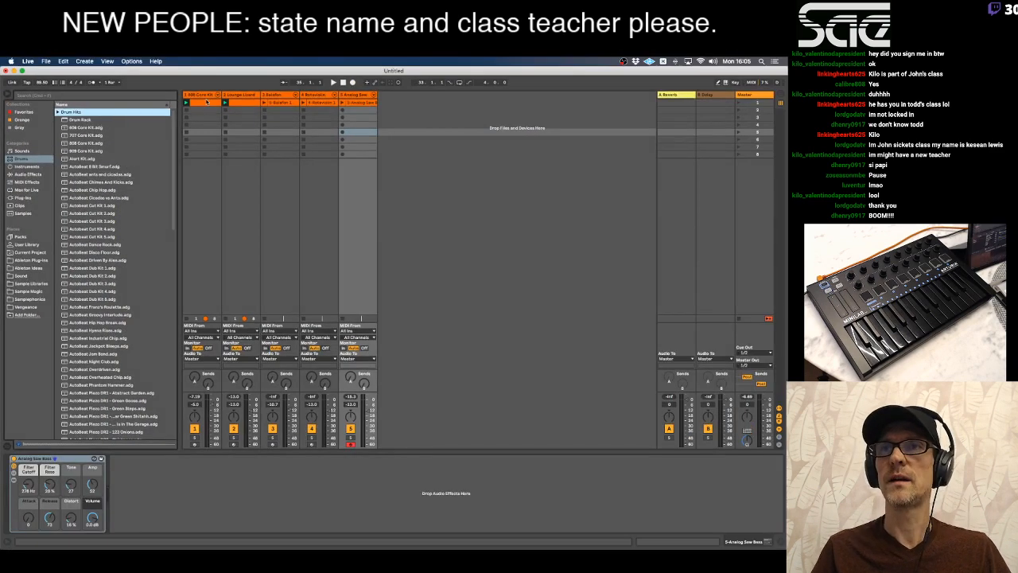
Insert a new MIDI track after the Analog Saw Bass track.
{"action": "left_click", "coordinate": [207, 96]}
{"action": "left_click", "coordinate": [363, 94]}
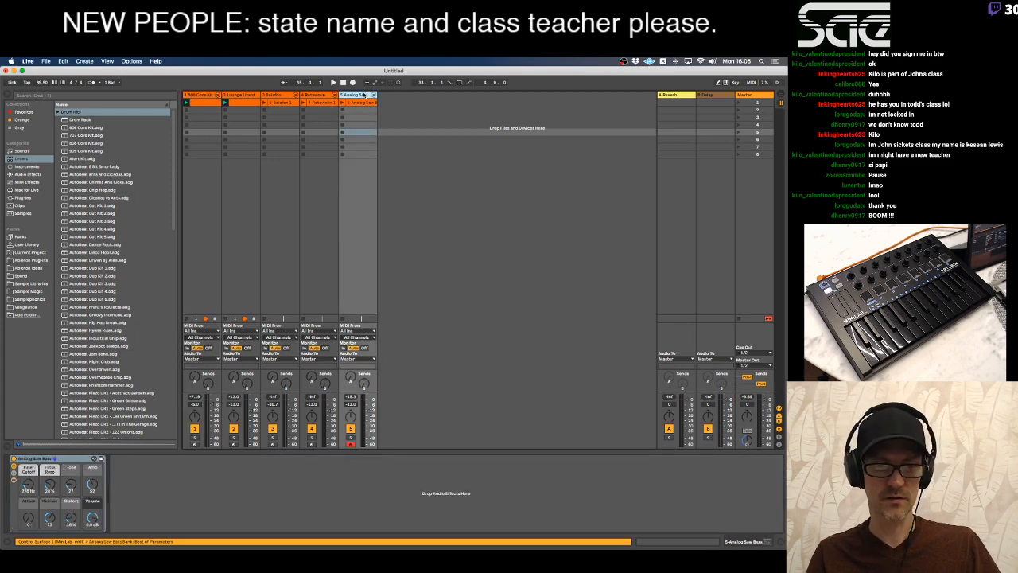
{"action": "key", "text": "super+shift+t"}
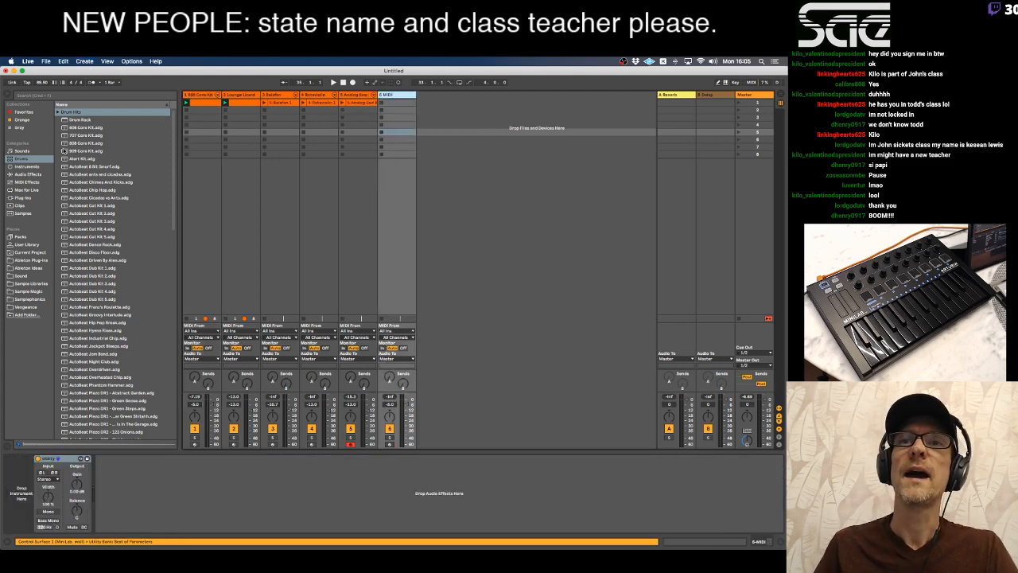
Audition the drum kits one after another, from 707 Core Kit down through the first AutoBeat kits.
{"action": "left_click", "coordinate": [83, 135]}
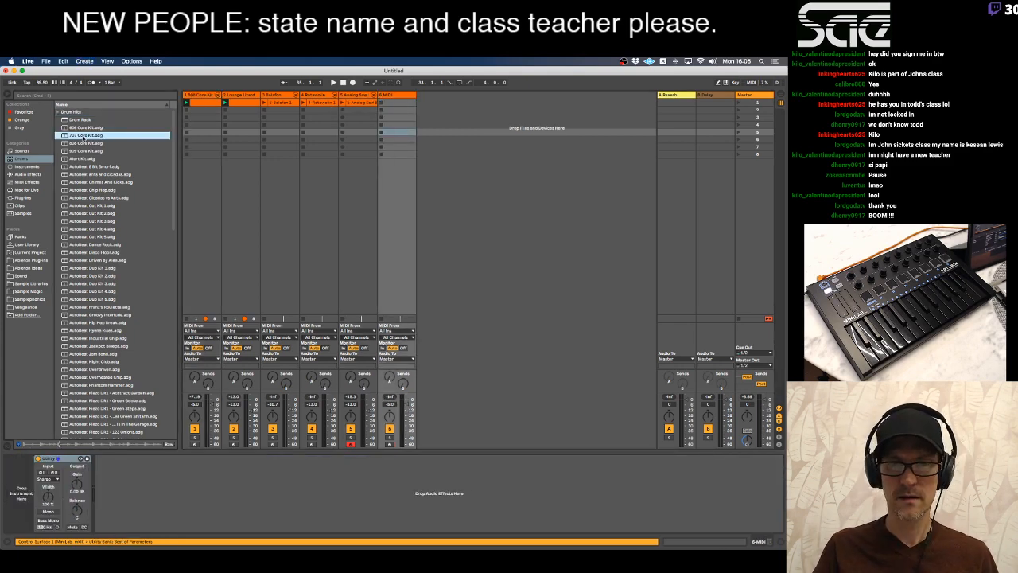
{"action": "key", "text": "Down"}
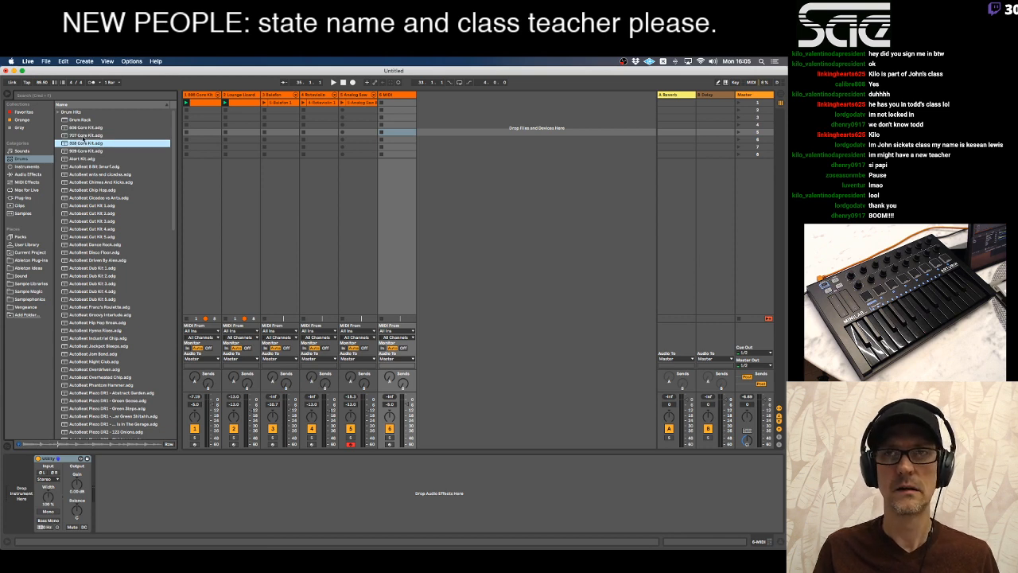
{"action": "key", "text": "Down"}
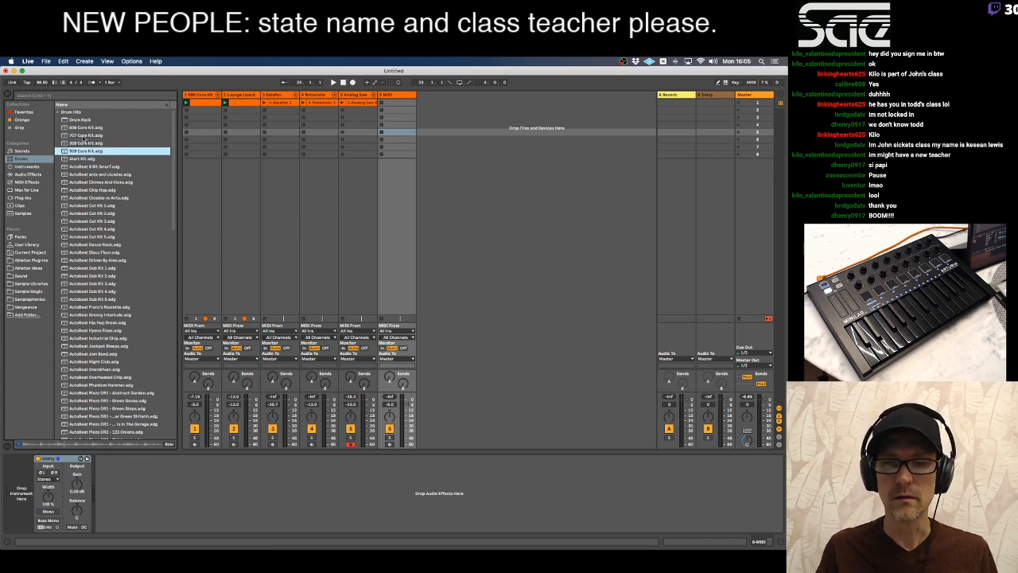
{"action": "key", "text": "Down"}
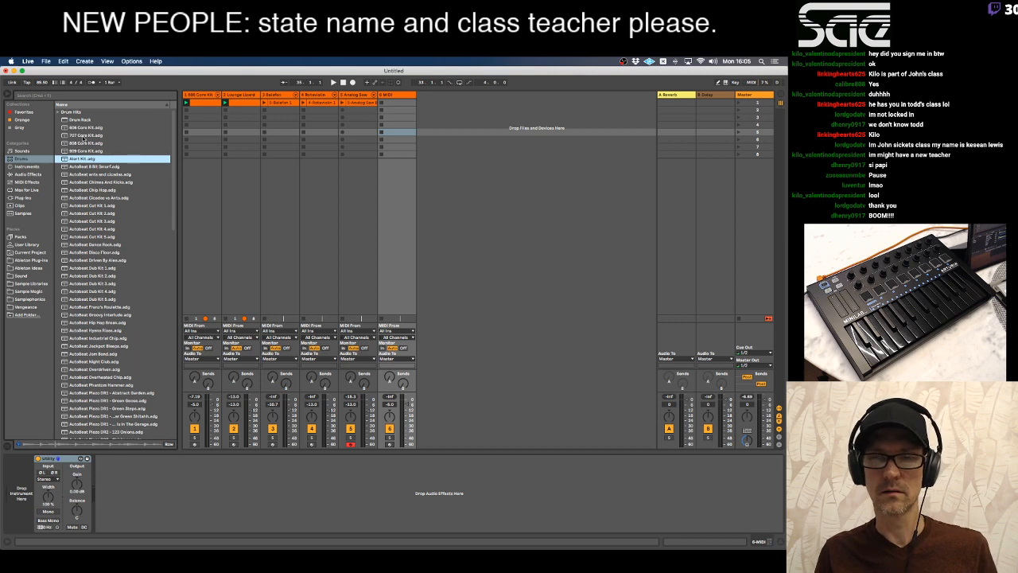
{"action": "key", "text": "Down"}
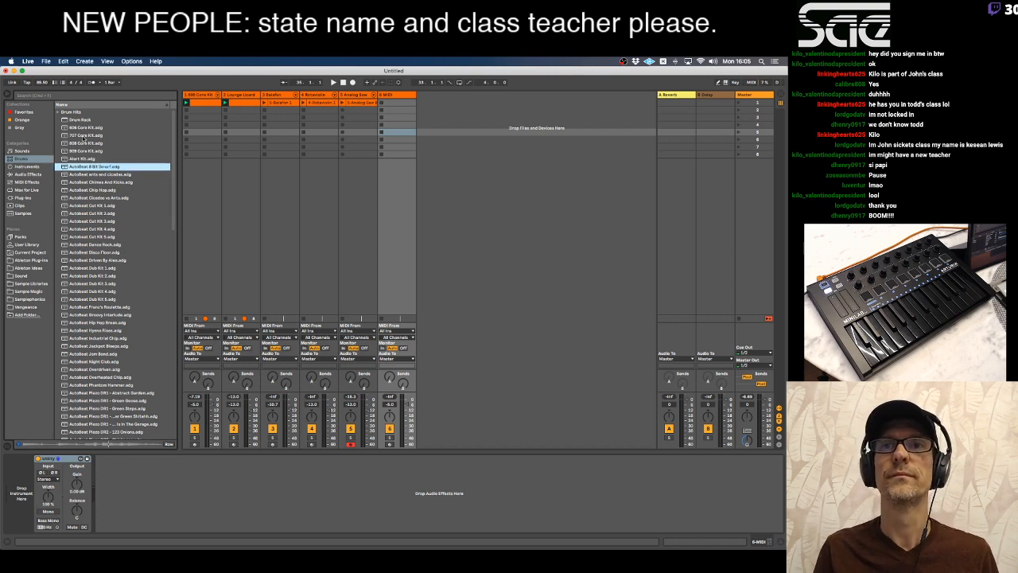
{"action": "key", "text": "Down"}
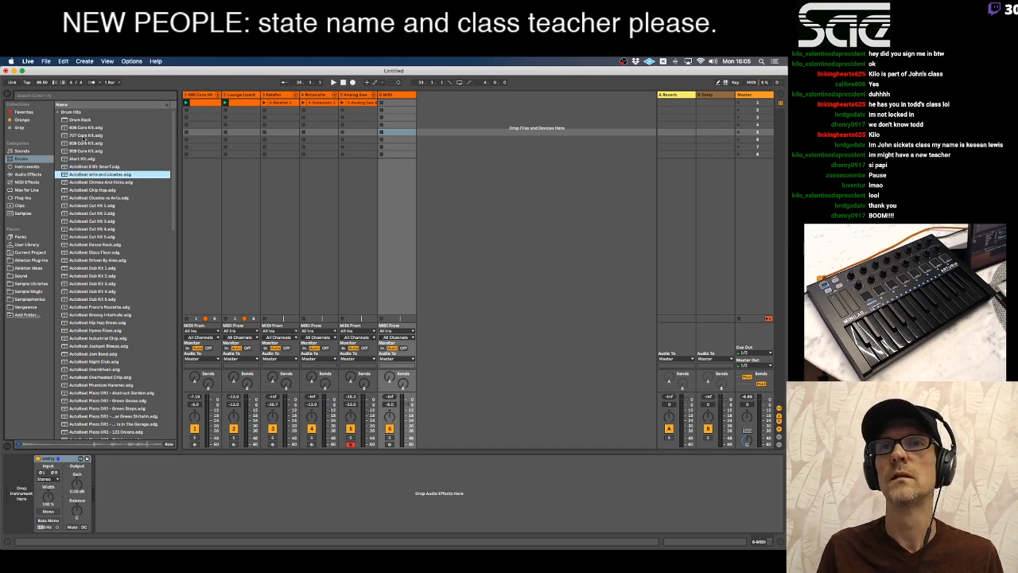
{"action": "key", "text": "Down"}
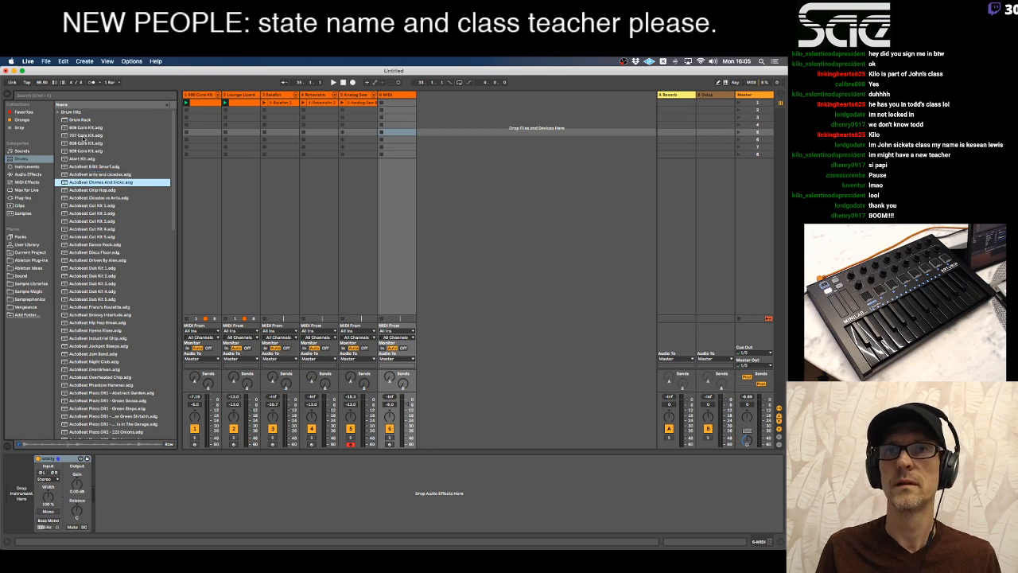
{"action": "key", "text": "Down"}
Audition several drum kits further down the Drums list, including Betta Kit, Borja Kit and Four AM Kit.
{"action": "scroll", "coordinate": [99, 233], "scroll_direction": "down", "scroll_amount": 10}
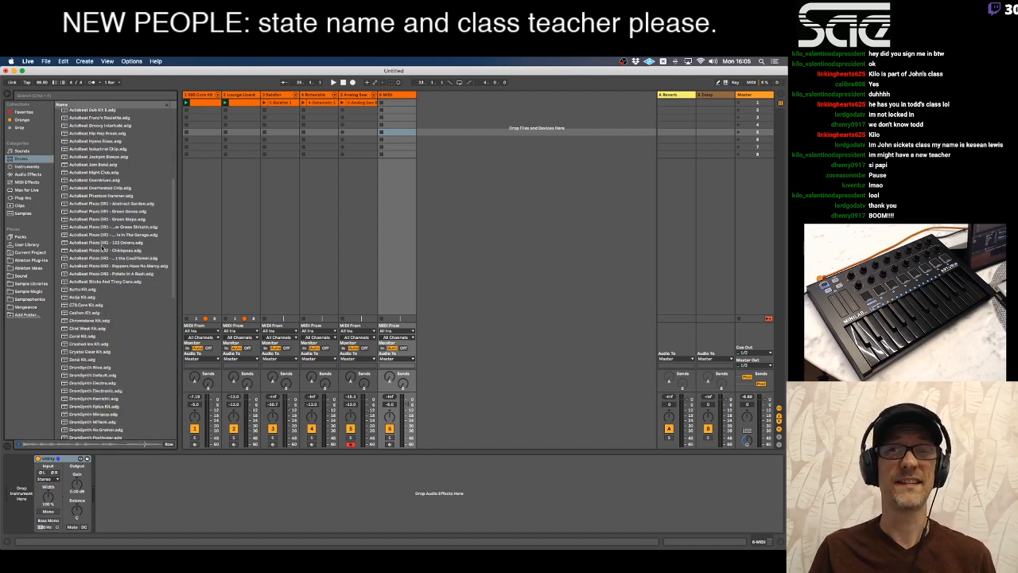
{"action": "scroll", "coordinate": [101, 248], "scroll_direction": "down", "scroll_amount": 3}
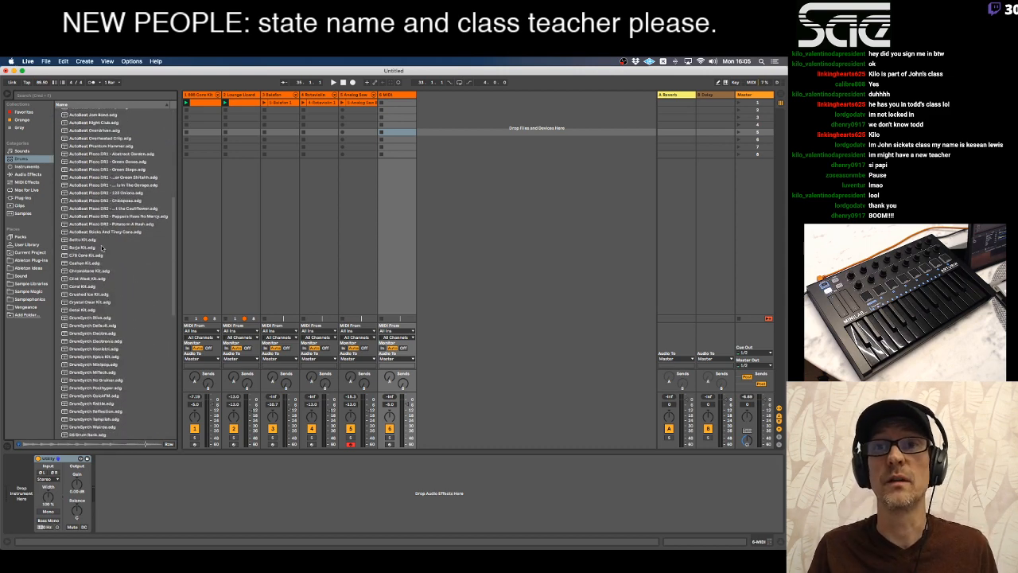
{"action": "left_click", "coordinate": [83, 240]}
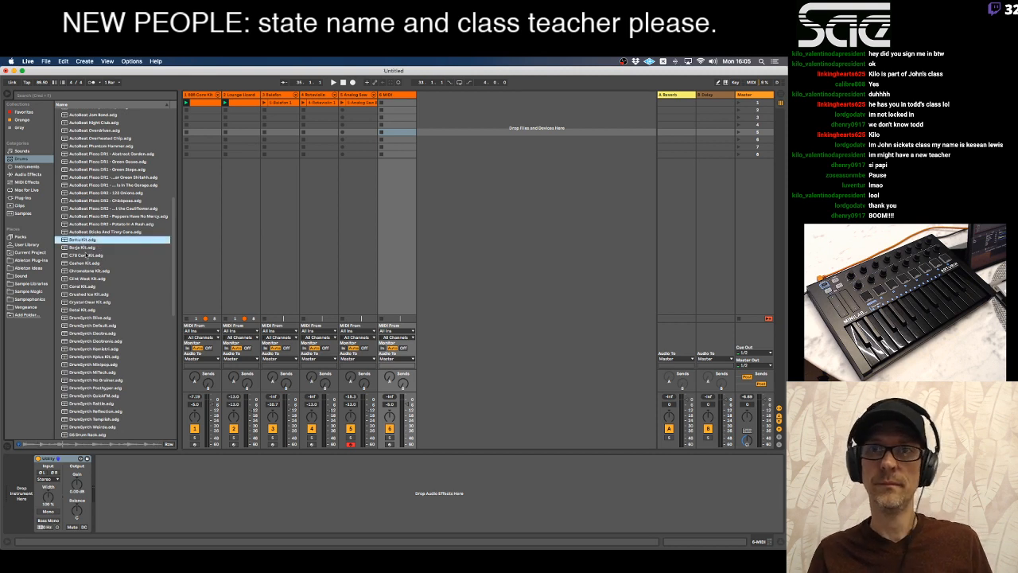
{"action": "left_click", "coordinate": [86, 247]}
{"action": "scroll", "coordinate": [95, 326], "scroll_direction": "down", "scroll_amount": 8}
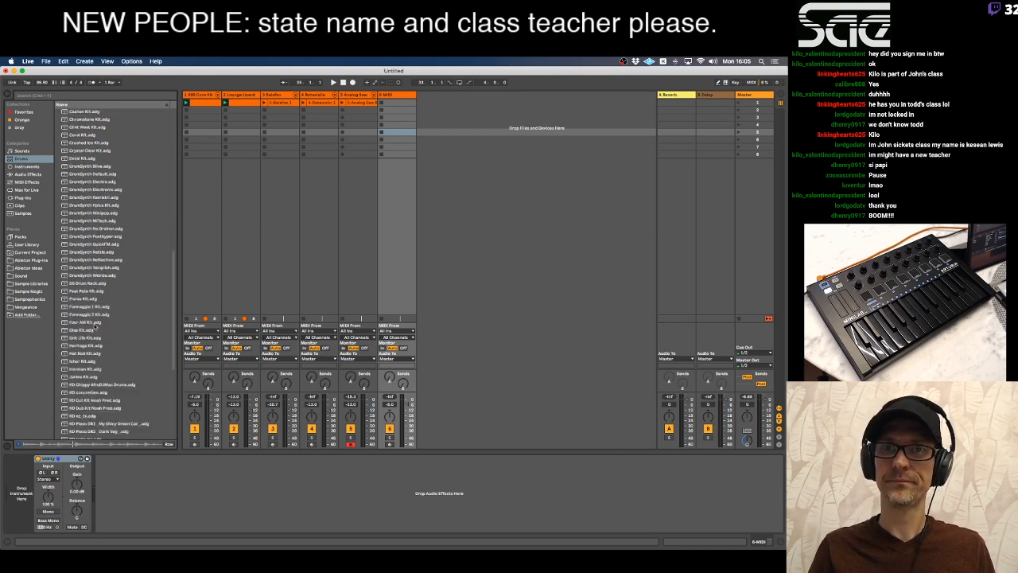
{"action": "left_click", "coordinate": [95, 323]}
{"action": "scroll", "coordinate": [90, 342], "scroll_direction": "down", "scroll_amount": 10}
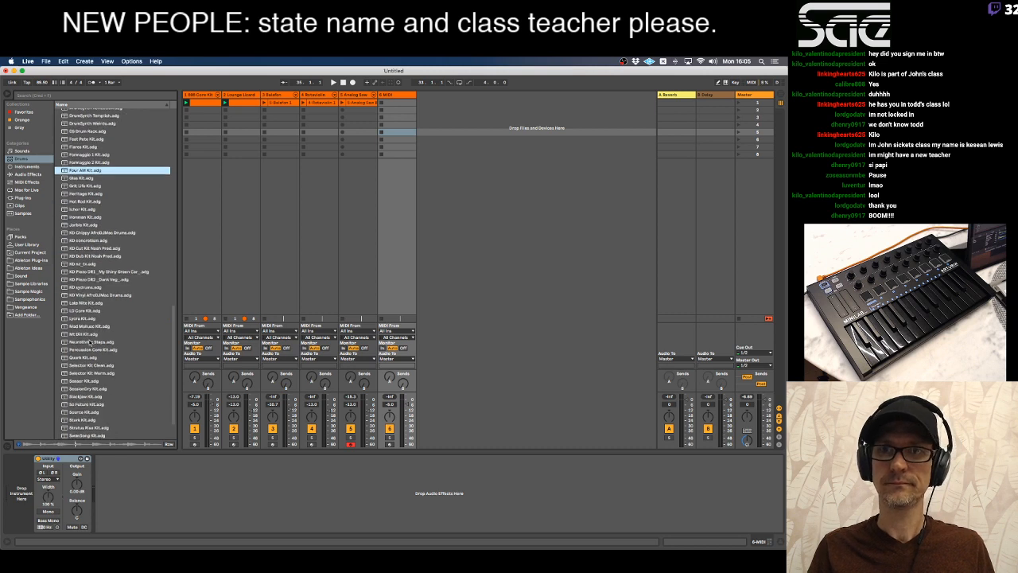
{"action": "left_click", "coordinate": [90, 310]}
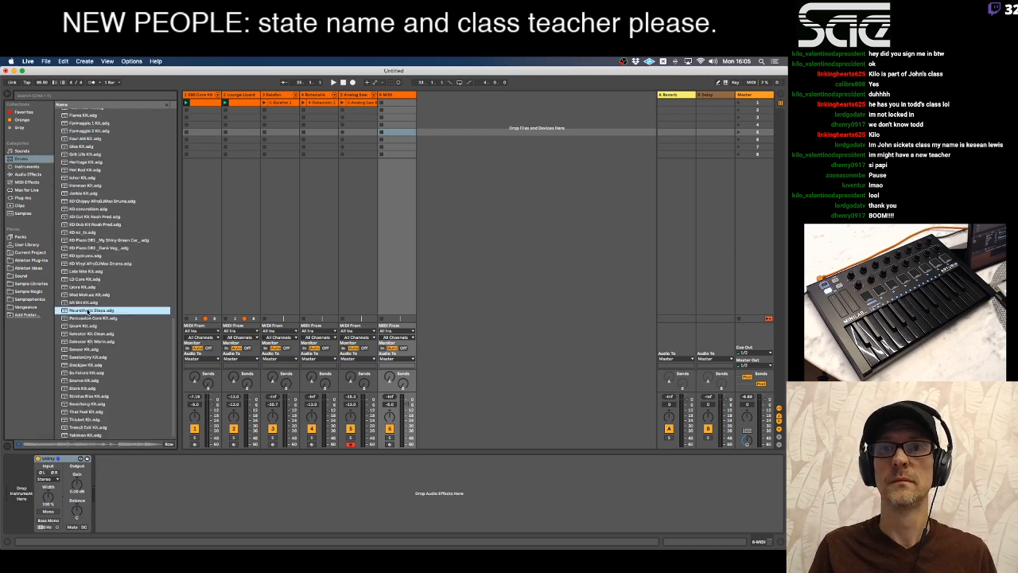
{"action": "left_click", "coordinate": [85, 302]}
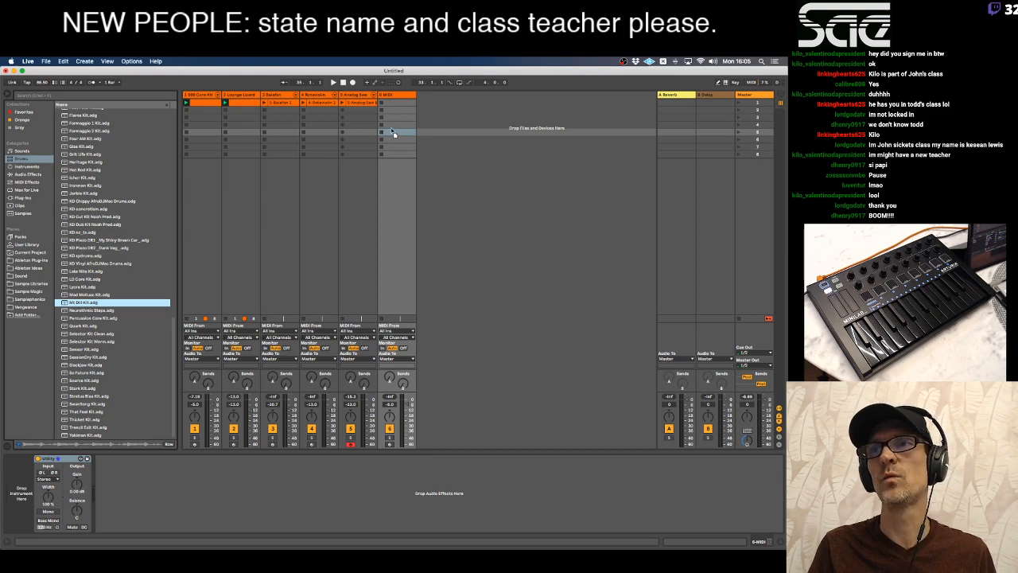
Load Mt Dill Kit onto the new MIDI track and arm that track for recording.
{"action": "left_click_drag", "start_coordinate": [391, 127], "coordinate": [390, 128]}
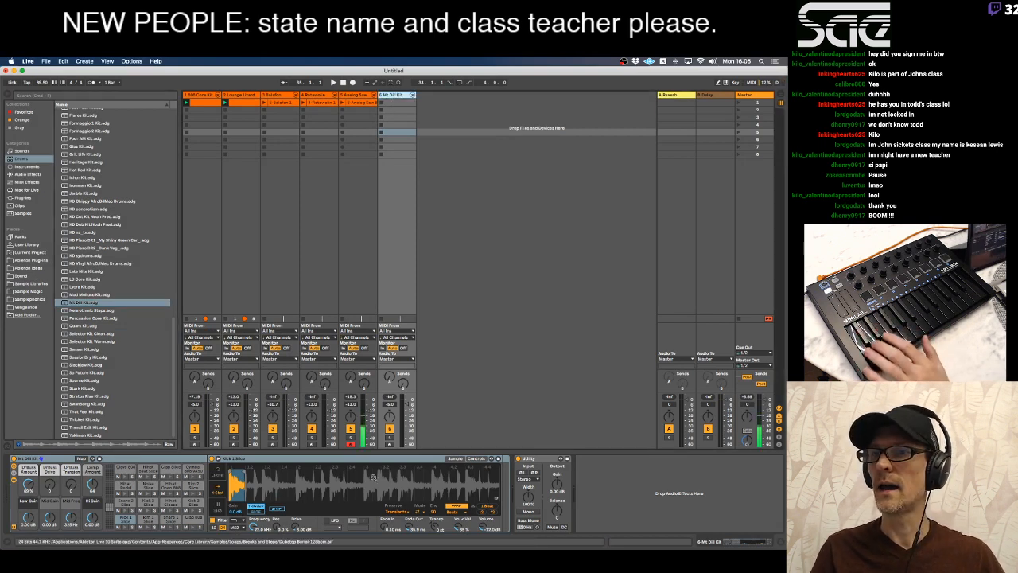
{"action": "left_click", "coordinate": [389, 444]}
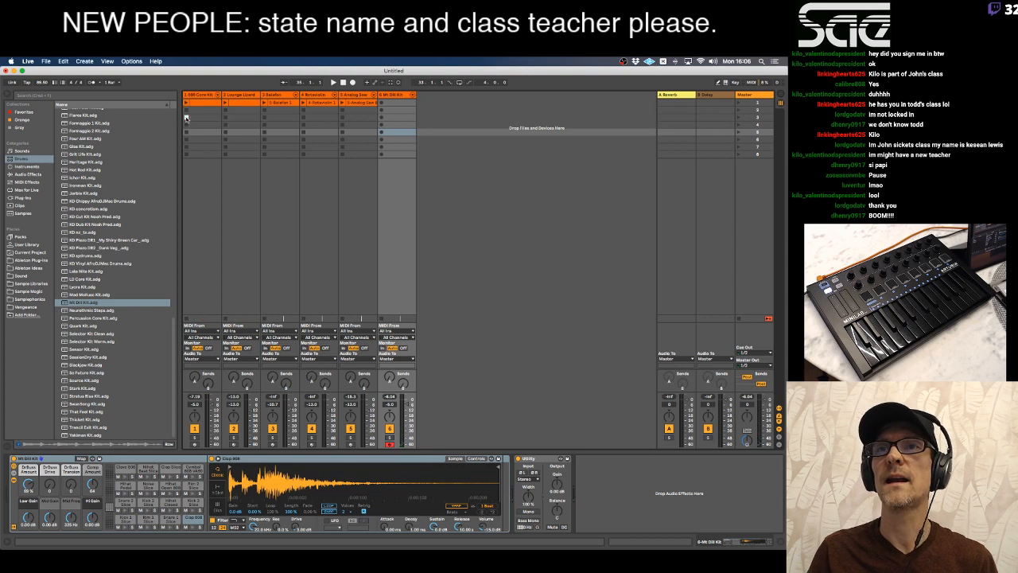
Turn on the metronome and delete the five tracks before the Mt Dill Kit track.
{"action": "left_click", "coordinate": [93, 82]}
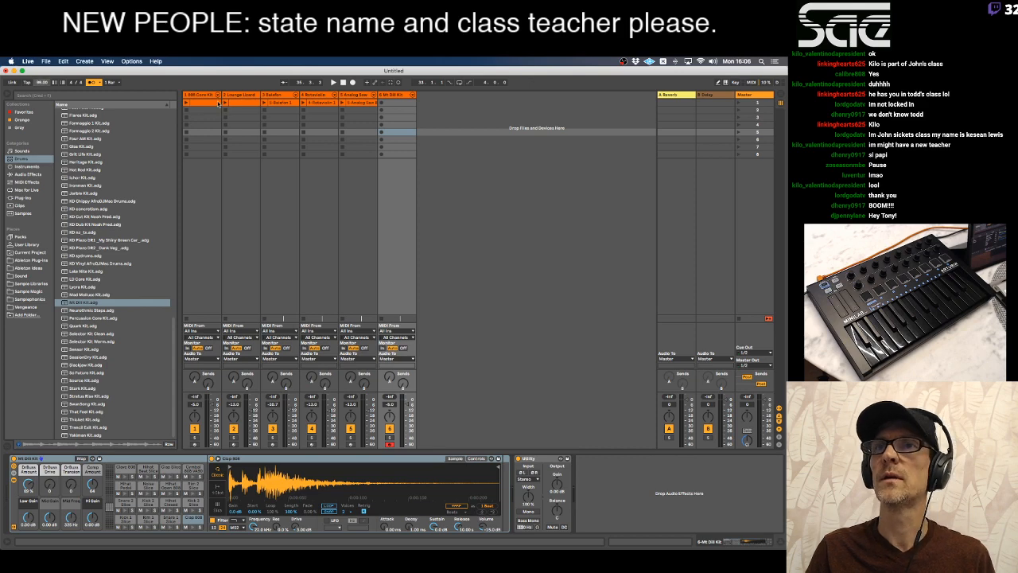
{"action": "left_click", "coordinate": [210, 94]}
{"action": "left_click", "coordinate": [353, 94]}
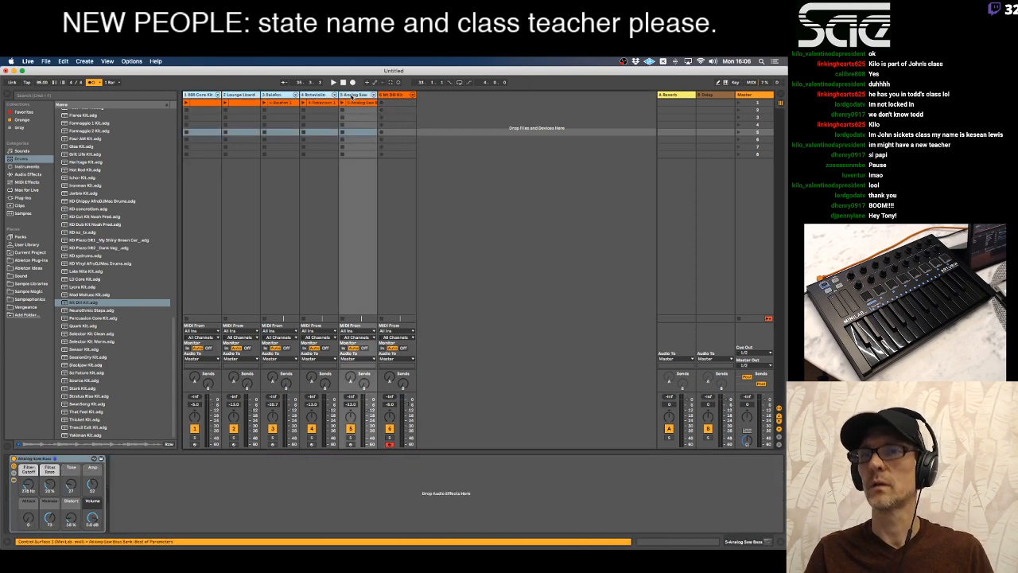
{"action": "key", "text": "Delete"}
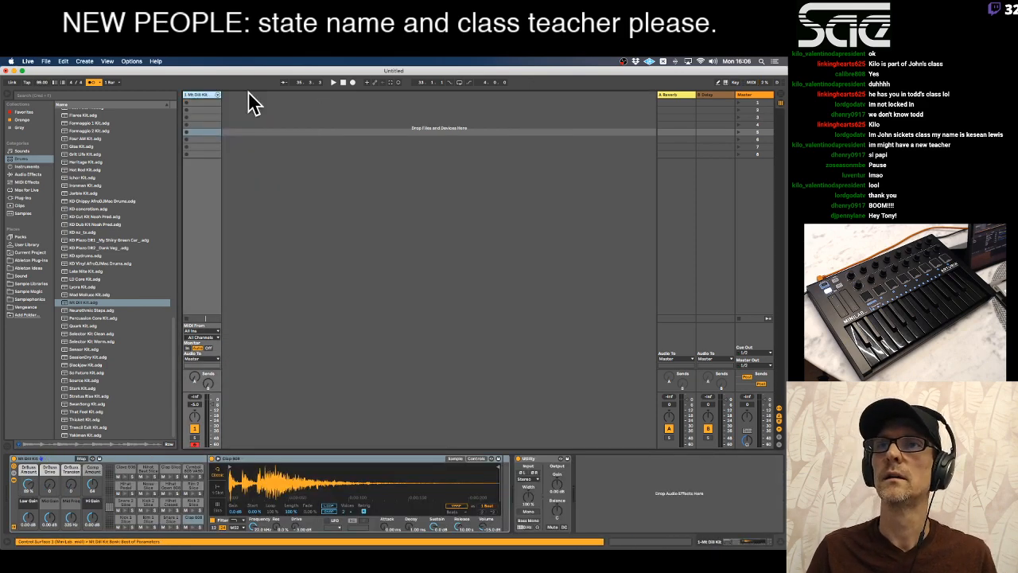
Tap in a tempo for the set and adjust it to 110 BPM.
{"action": "left_click", "coordinate": [28, 82]}
{"action": "left_click", "coordinate": [28, 82]}
{"action": "left_click", "coordinate": [28, 82]}
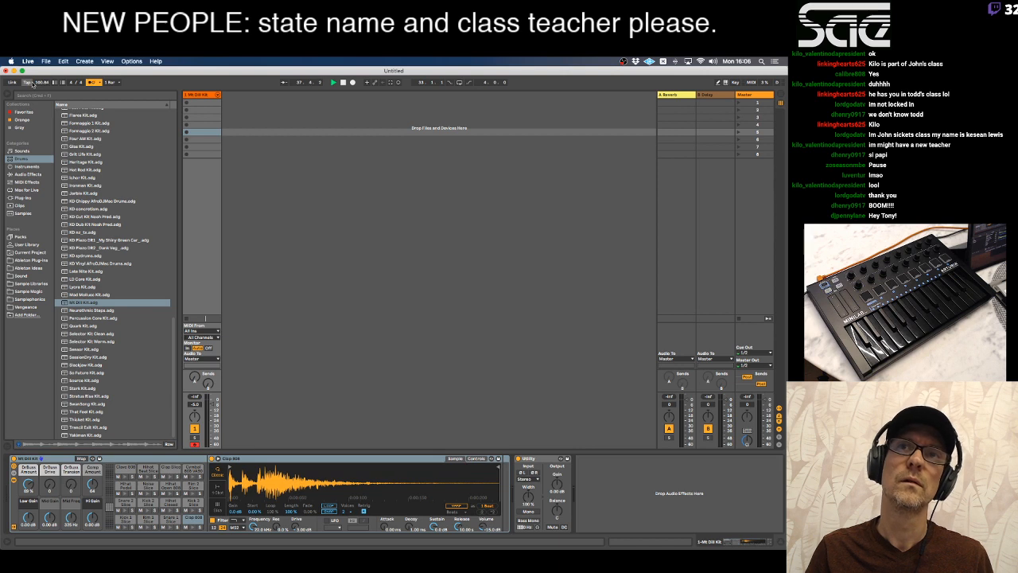
{"action": "left_click", "coordinate": [39, 85]}
{"action": "type", "text": "100"}
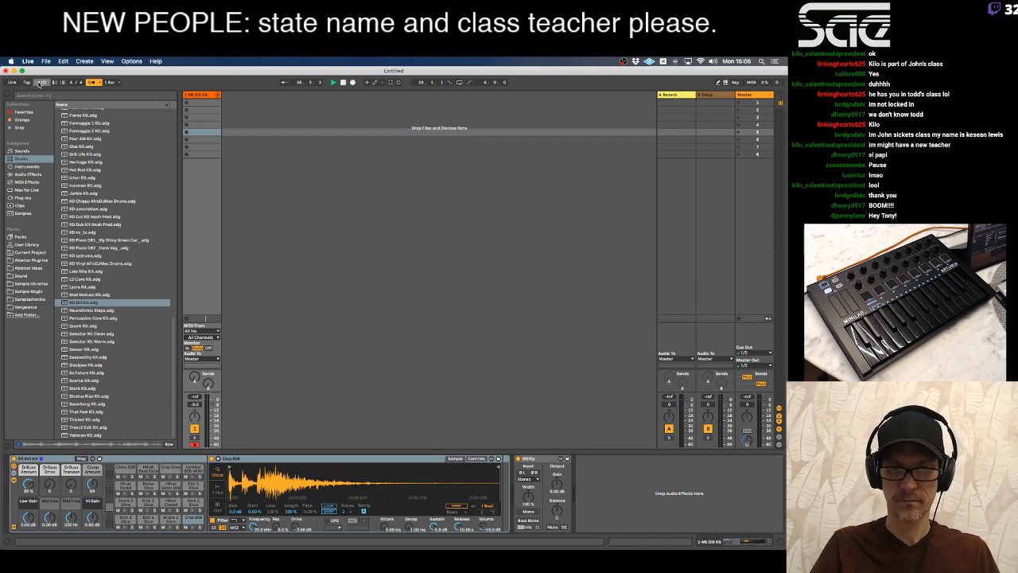
{"action": "key", "text": "Return"}
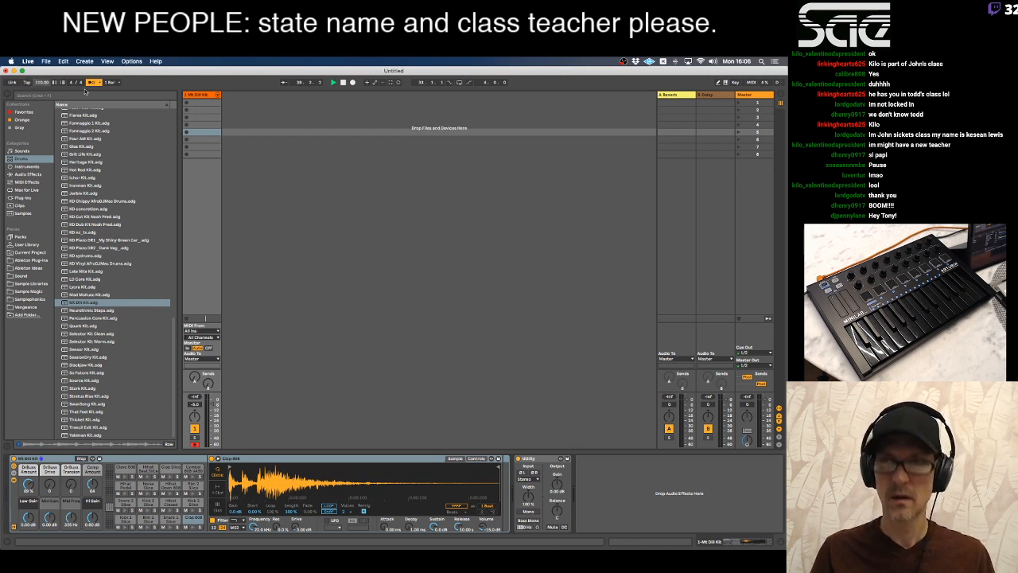
Record a two-bar drum beat into the first clip slot of the Mt Dill Kit track and inspect its notes.
{"action": "left_click", "coordinate": [187, 104]}
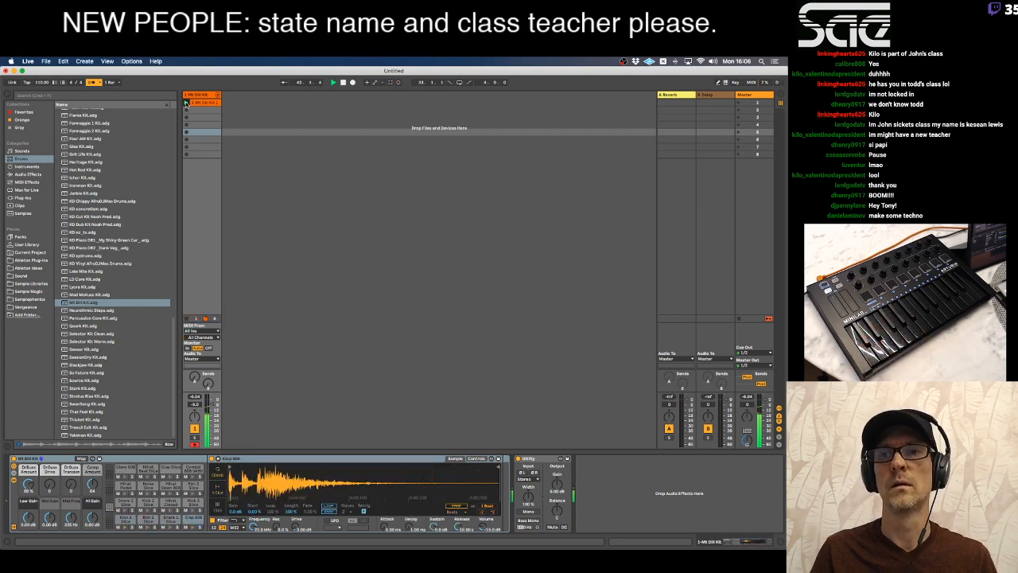
{"action": "double_click", "coordinate": [187, 104]}
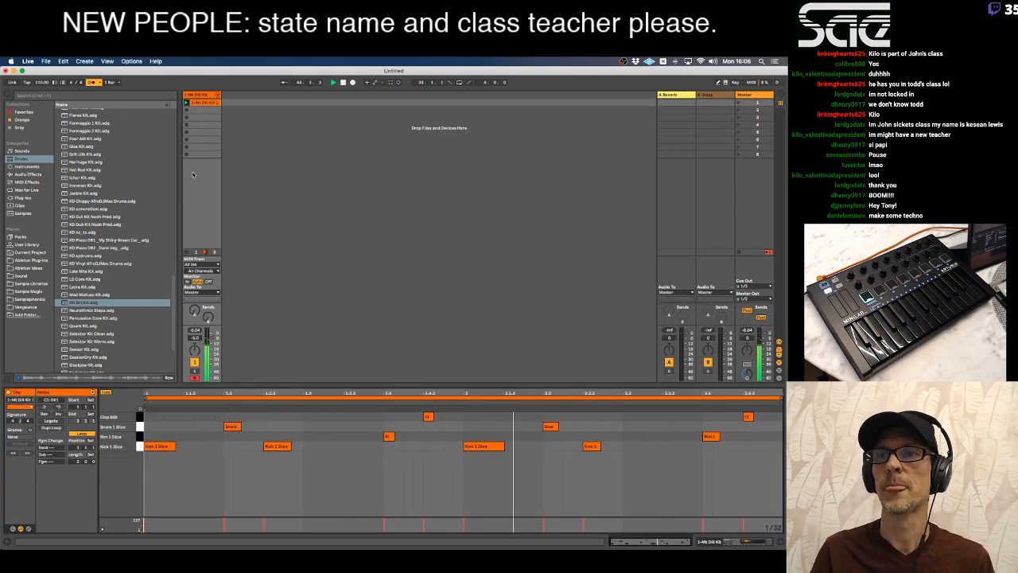
{"action": "key", "text": "super+a"}
{"action": "left_click", "coordinate": [255, 445]}
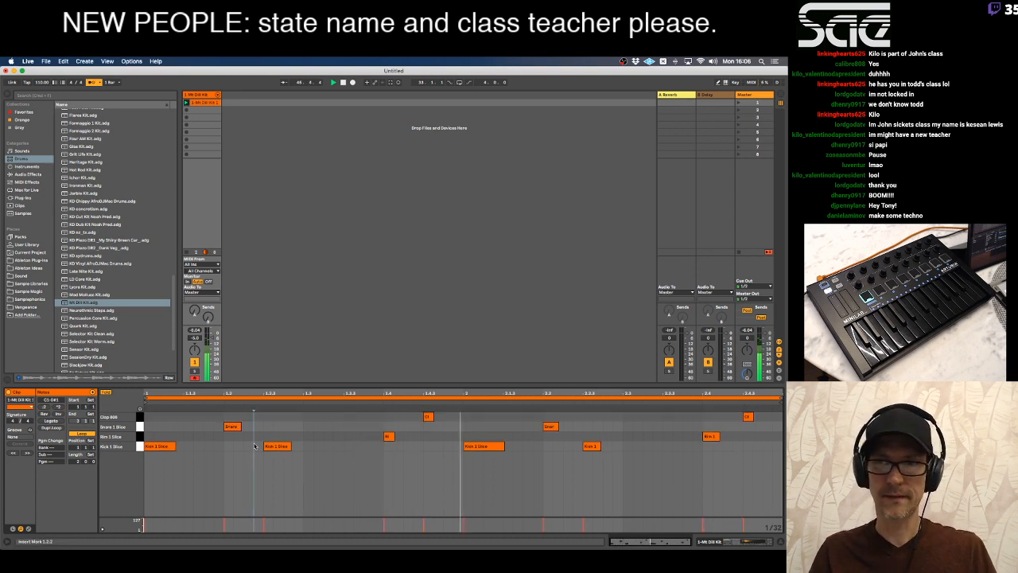
{"action": "left_click", "coordinate": [276, 446]}
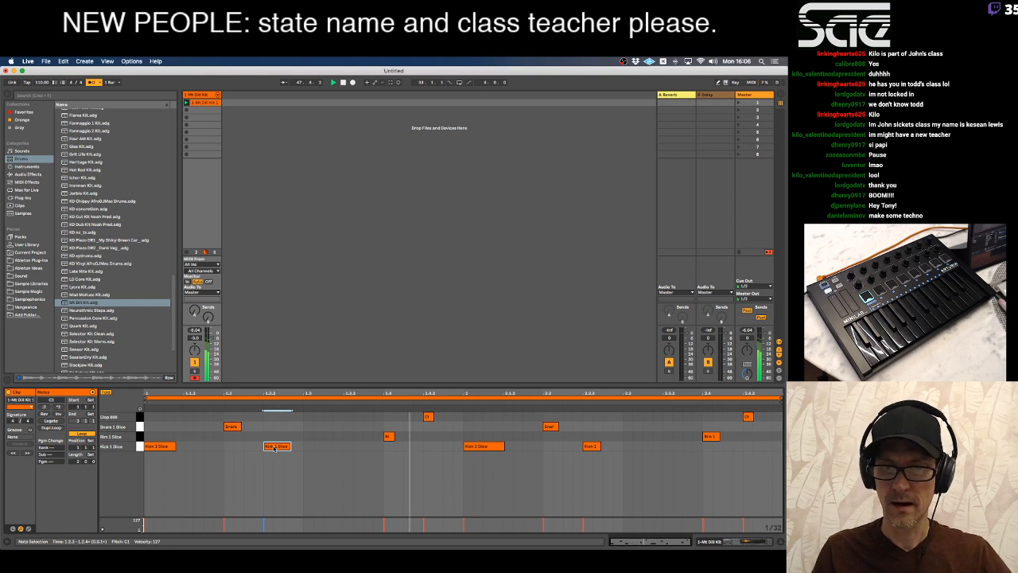
Hot-swap Mt Dill Kit for KD Chippy AfroDJMac Drums and play the recorded clip with it.
{"action": "left_click", "coordinate": [205, 95]}
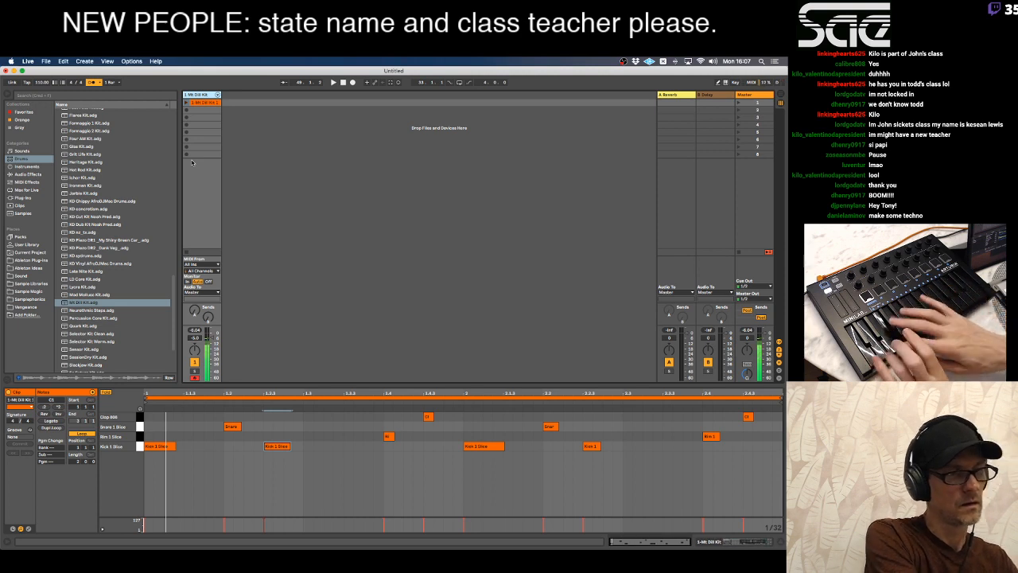
{"action": "left_click", "coordinate": [197, 94]}
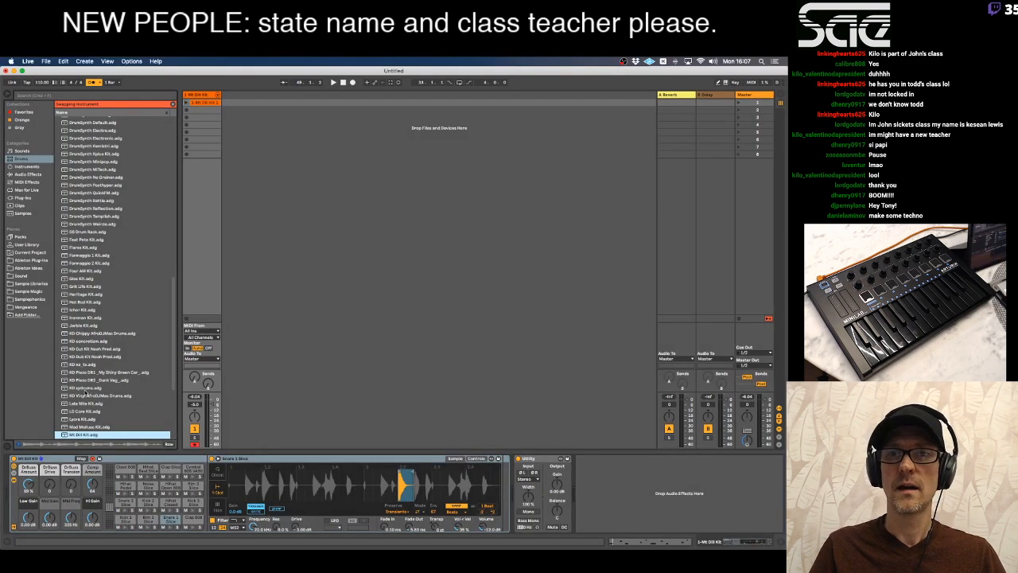
{"action": "scroll", "coordinate": [86, 392], "scroll_direction": "down", "scroll_amount": 3}
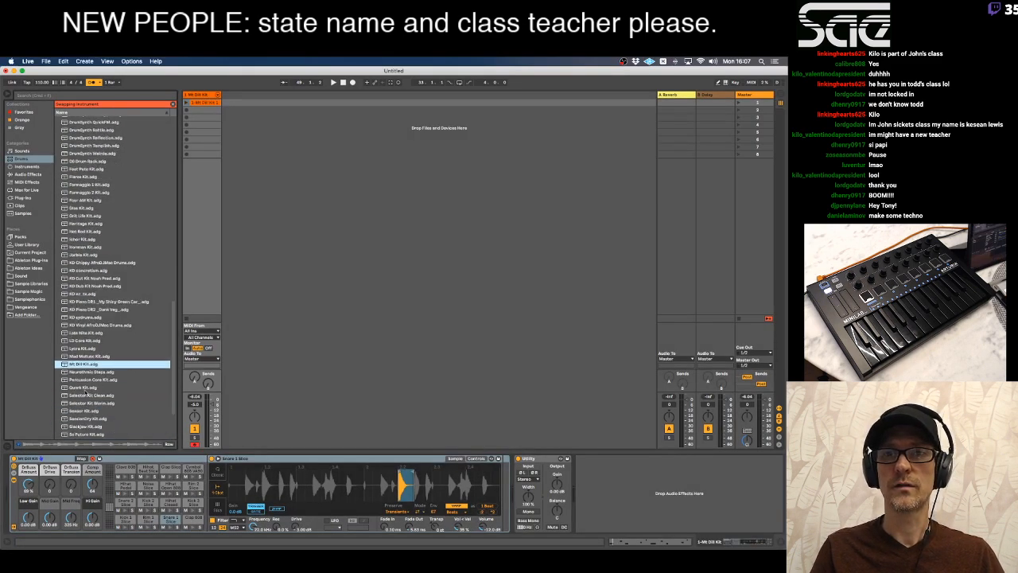
{"action": "left_click", "coordinate": [87, 262]}
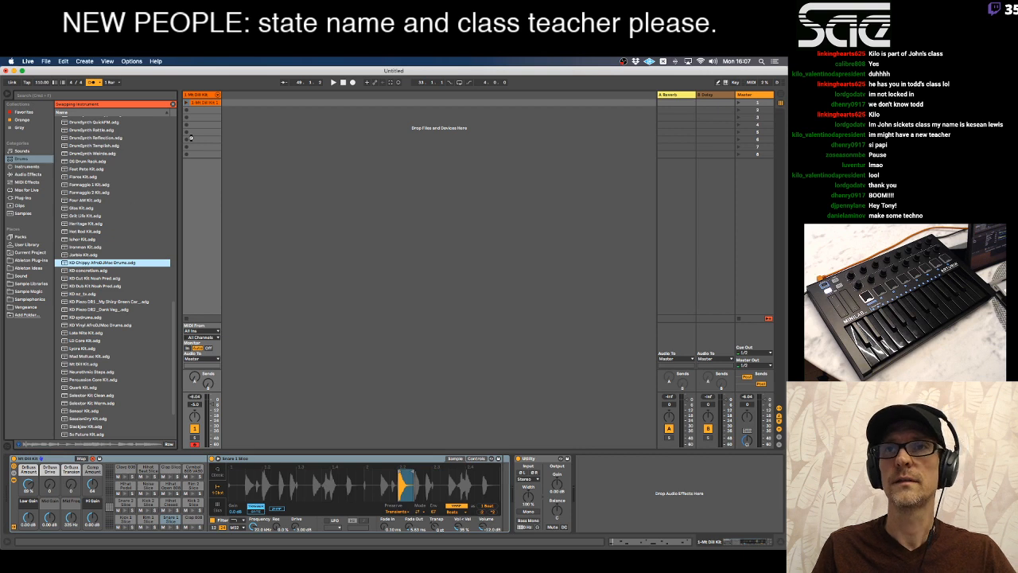
{"action": "left_click", "coordinate": [186, 103]}
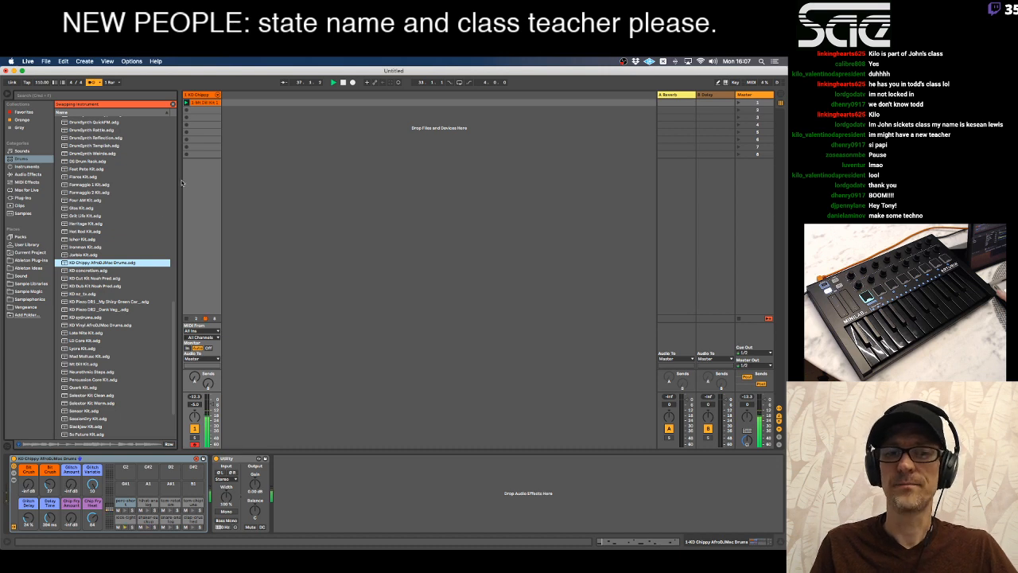
Undo the drum kit swap and play the clip with the original kit.
{"action": "left_click", "coordinate": [209, 104]}
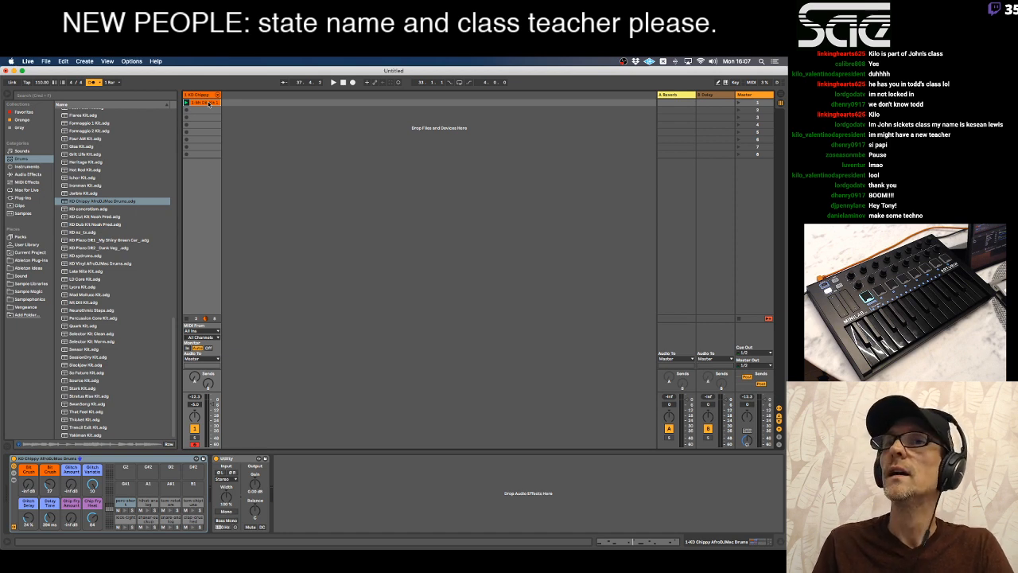
{"action": "left_click", "coordinate": [206, 96]}
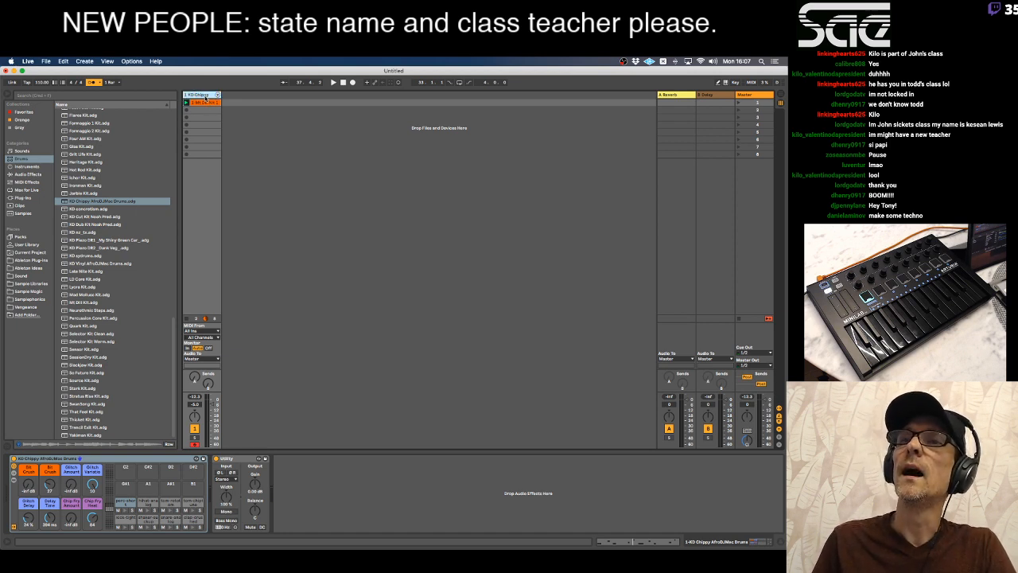
{"action": "left_click", "coordinate": [203, 105]}
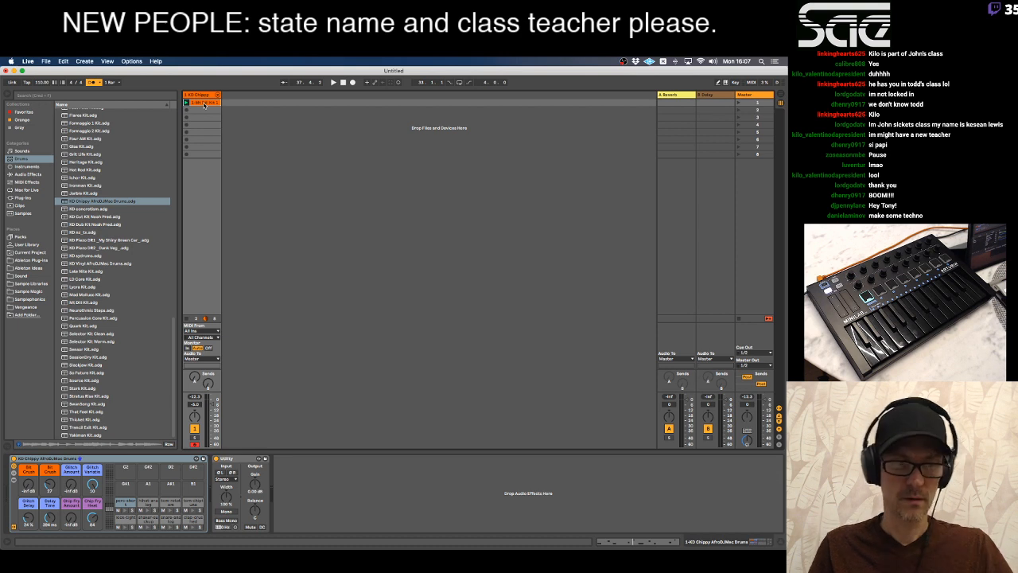
{"action": "key", "text": "super+c"}
{"action": "key", "text": "super+z"}
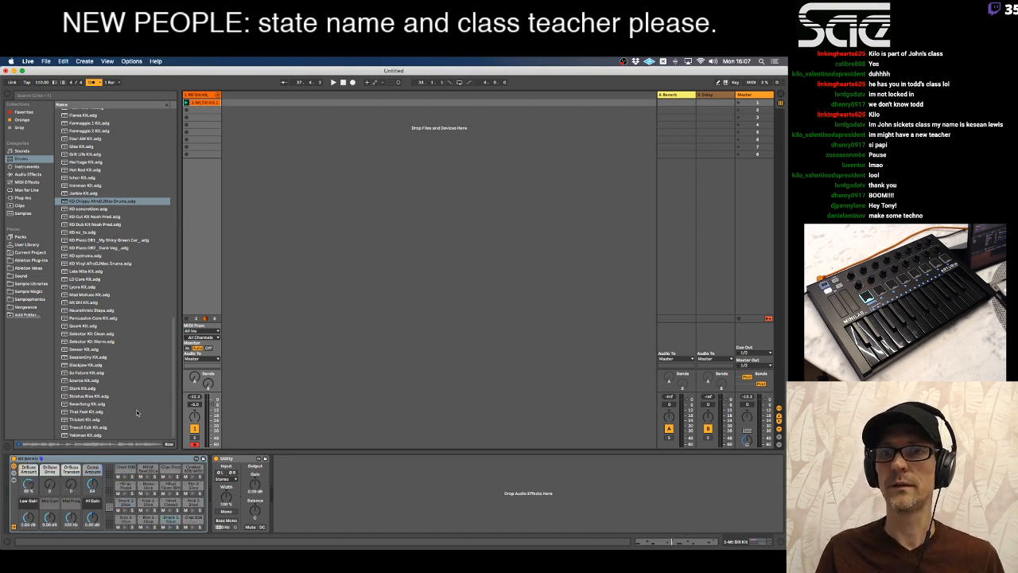
{"action": "key", "text": "space"}
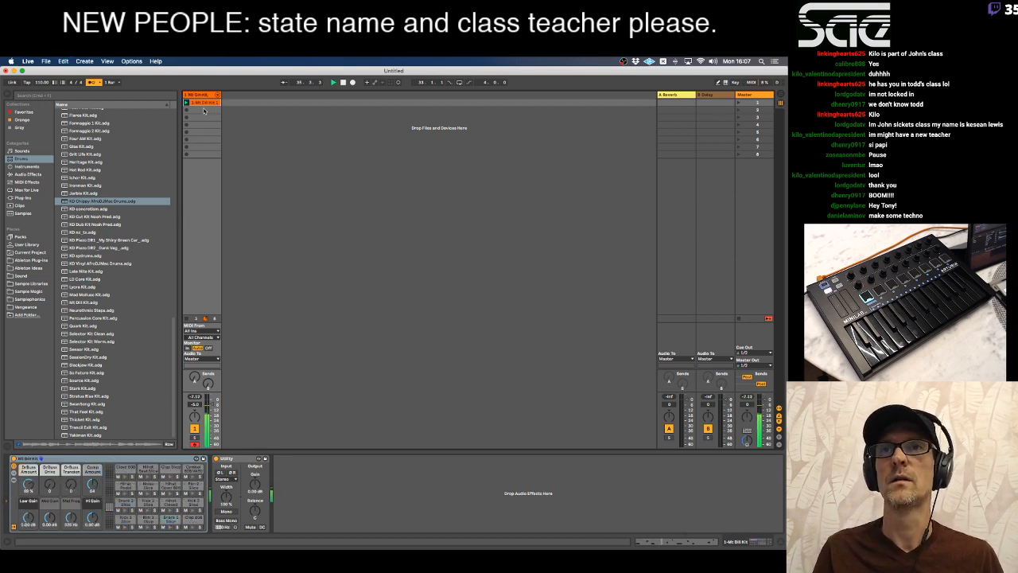
Set the tempo to 120 BPM and insert a new MIDI track after the Mt Dill Kit track.
{"action": "left_click", "coordinate": [39, 84]}
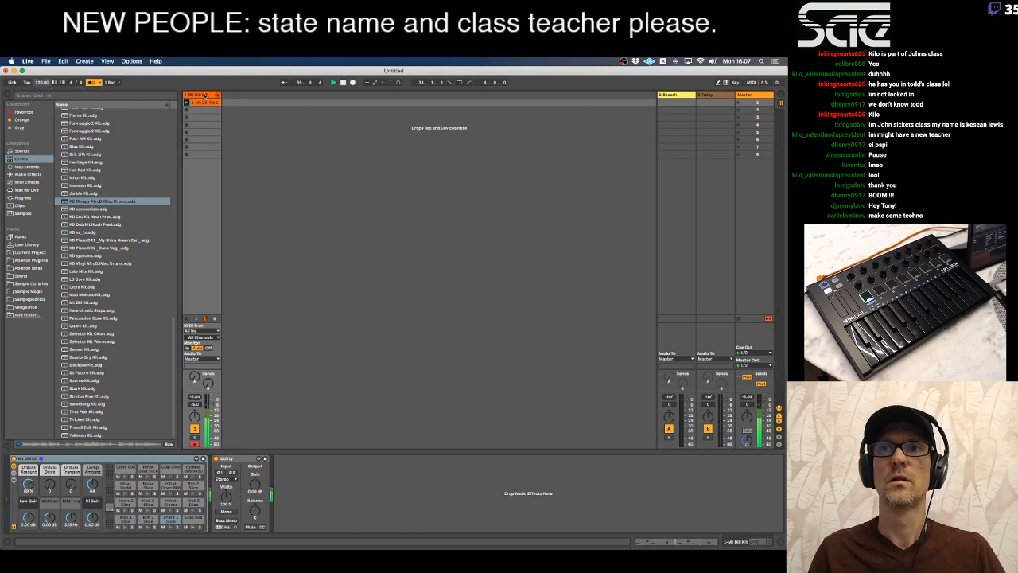
{"action": "key", "text": "super+shift+t"}
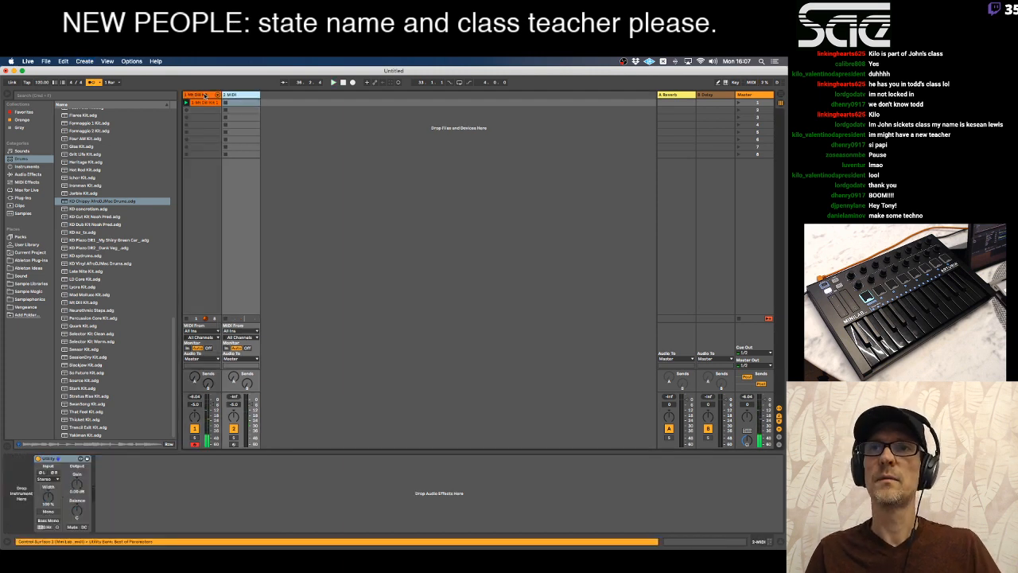
Search the Drums category for 909 and load 909 Core Kit onto the new MIDI track.
{"action": "scroll", "coordinate": [140, 122], "scroll_direction": "up", "scroll_amount": 3}
{"action": "left_click", "coordinate": [123, 95]}
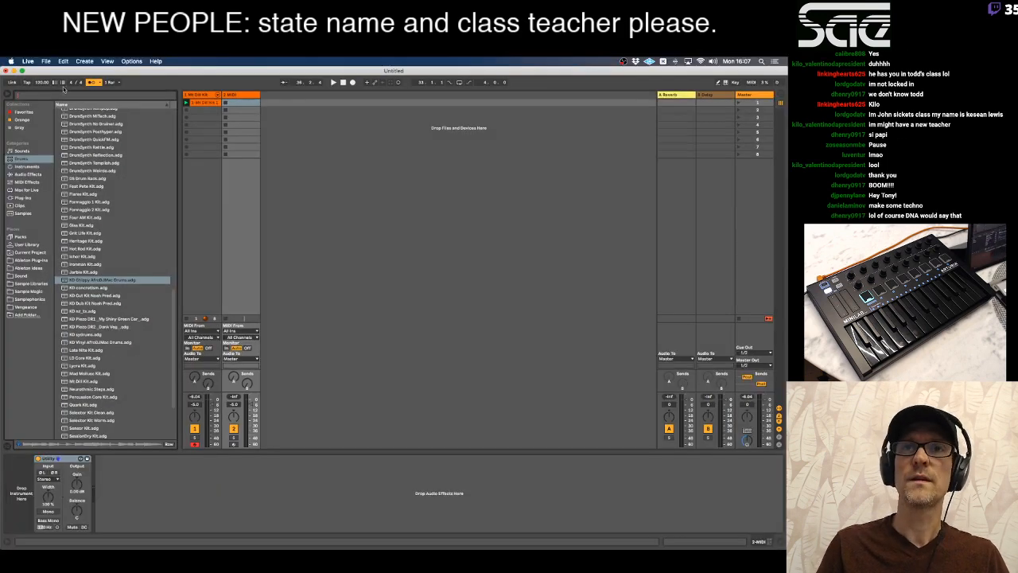
{"action": "left_click", "coordinate": [18, 99]}
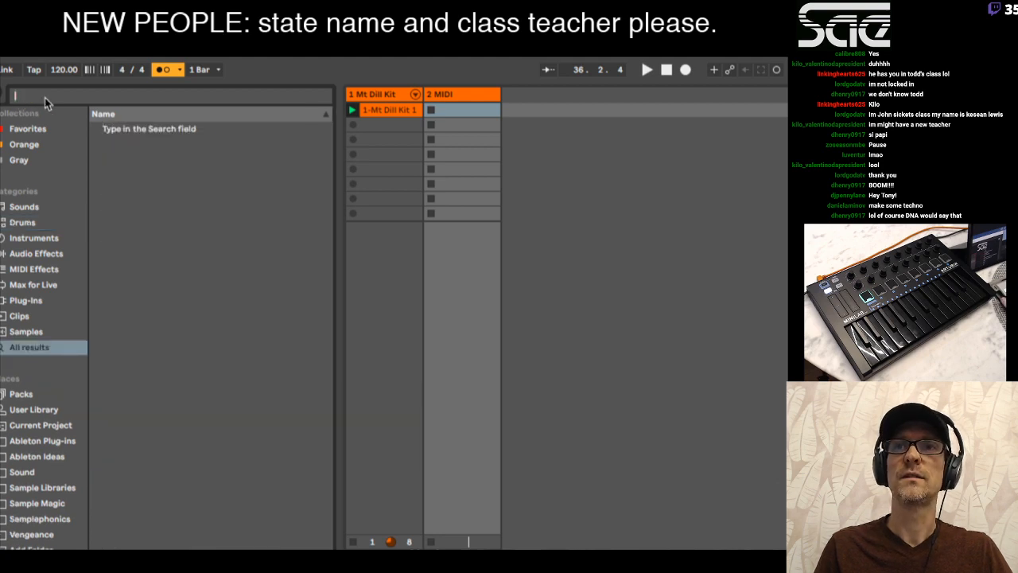
{"action": "type", "text": "909"}
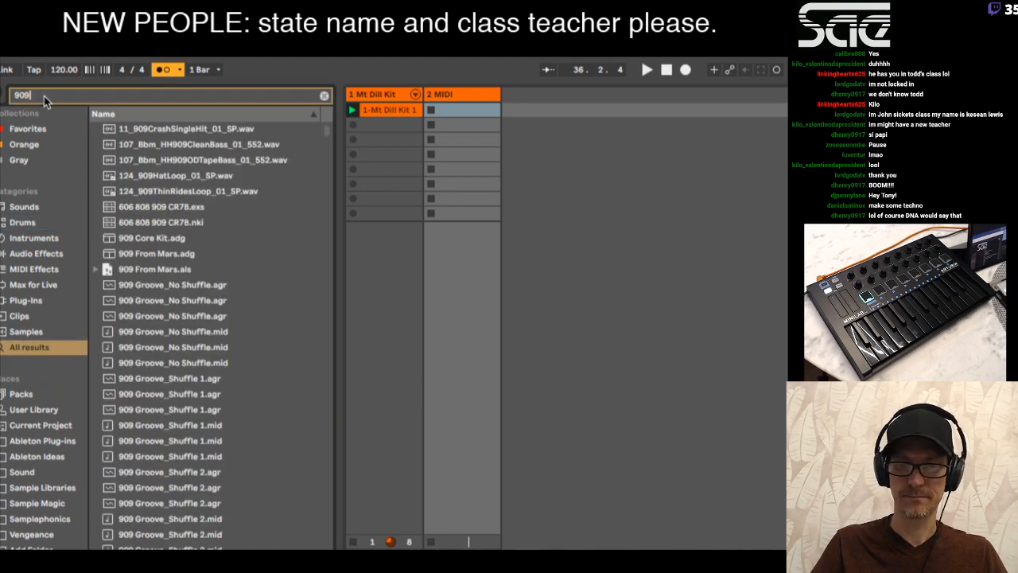
{"action": "left_click", "coordinate": [24, 160]}
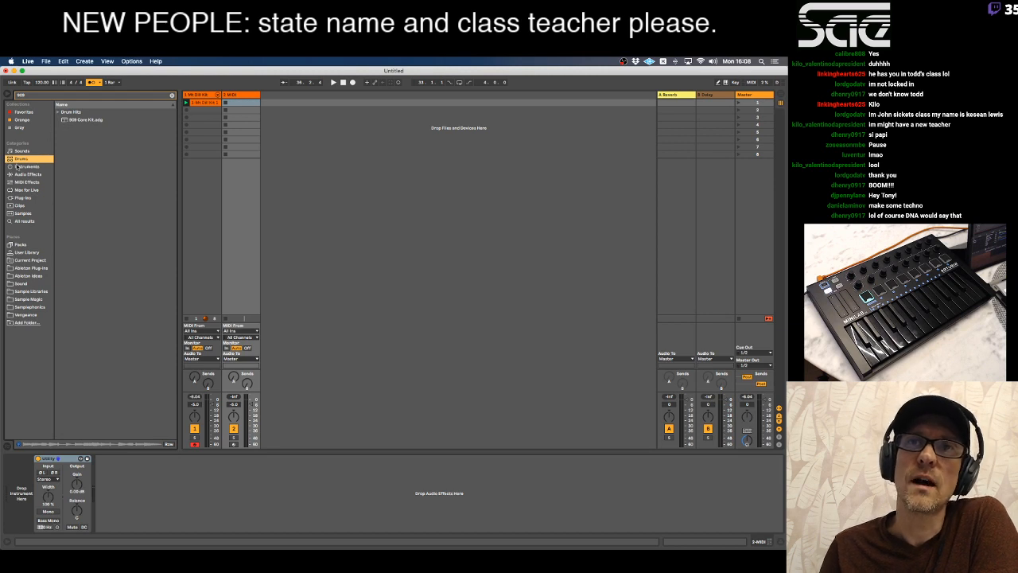
{"action": "left_click", "coordinate": [65, 120]}
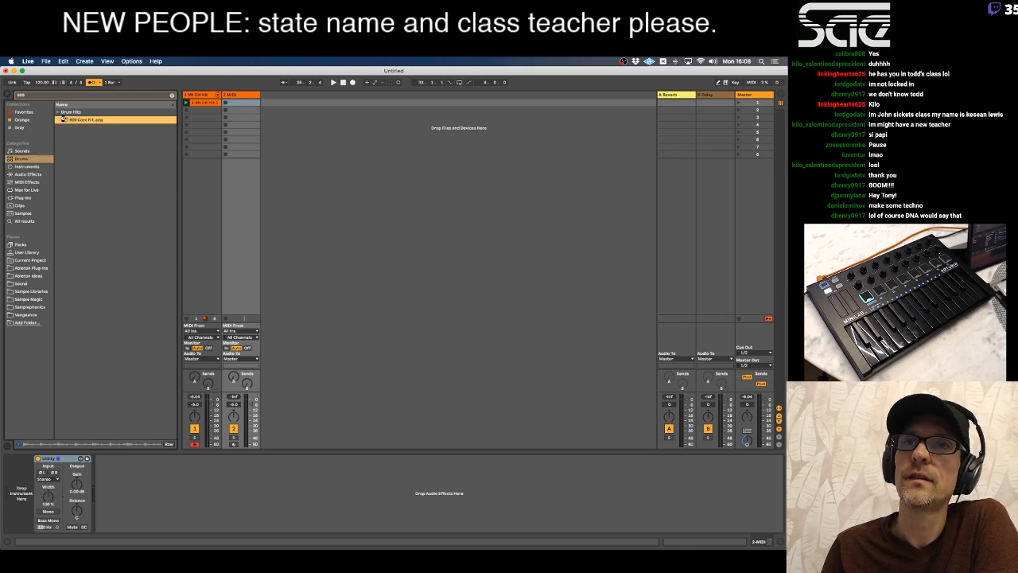
{"action": "left_click_drag", "start_coordinate": [242, 97], "coordinate": [248, 105]}
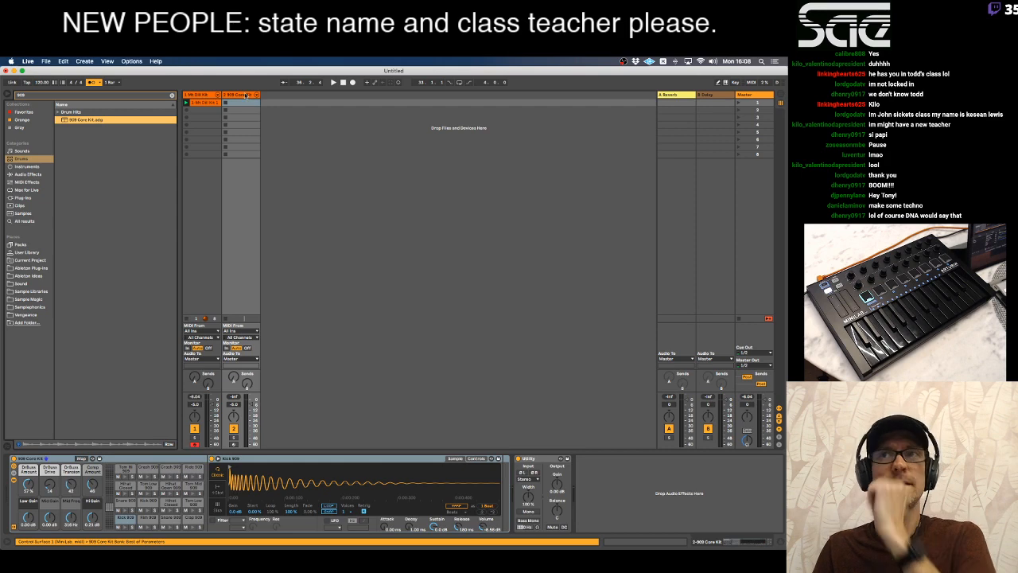
Create an empty MIDI clip in the first slot of the 909 Core Kit track and clear the browser search.
{"action": "double_click", "coordinate": [243, 103]}
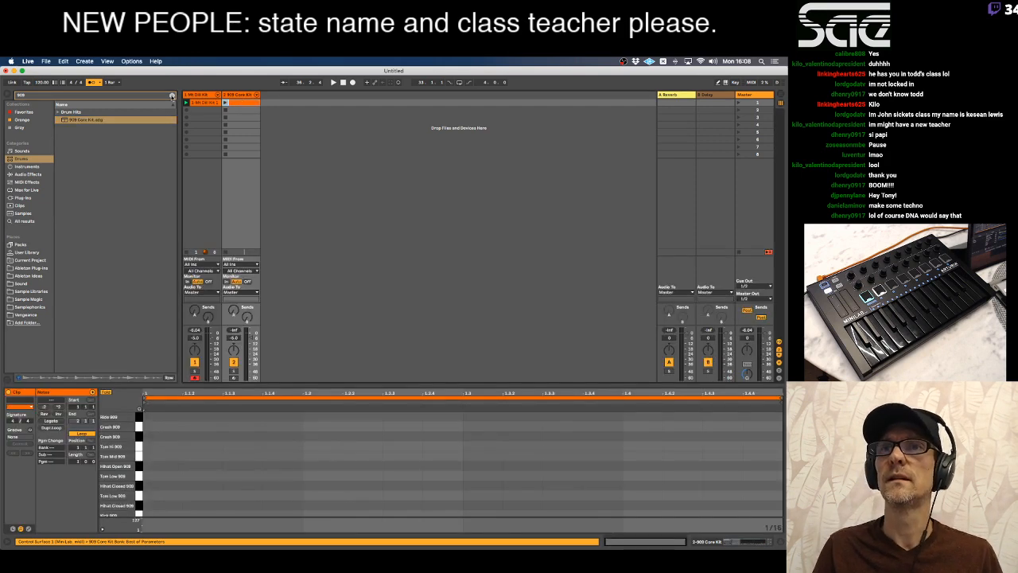
{"action": "left_click", "coordinate": [171, 96]}
{"action": "left_click", "coordinate": [244, 105]}
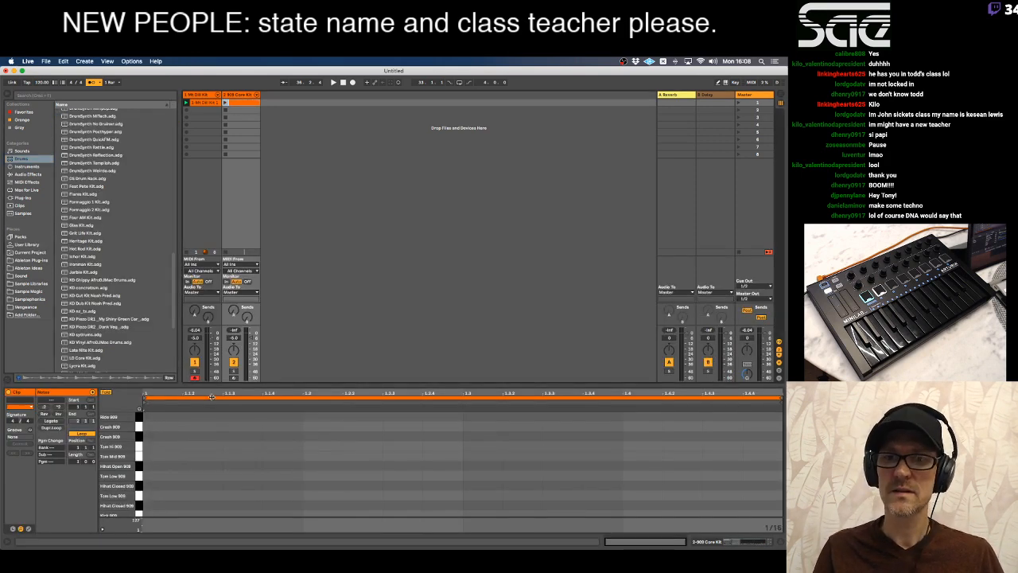
Enter a four-on-the-floor Kick 909 pattern by adding a note on beat one and duplicating it to the other three beats.
{"action": "scroll", "coordinate": [137, 478], "scroll_direction": "down", "scroll_amount": 5}
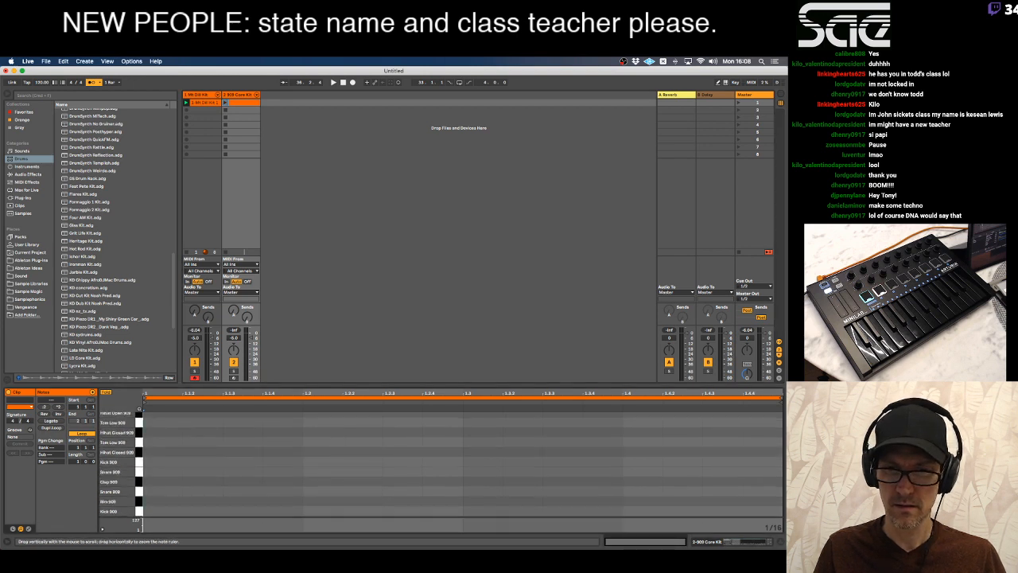
{"action": "double_click", "coordinate": [153, 511]}
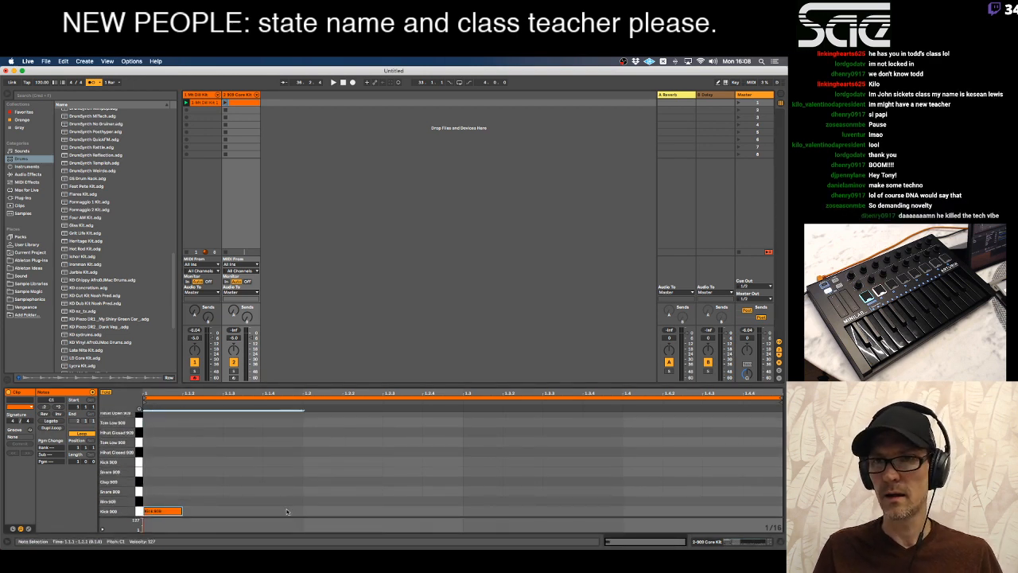
{"action": "key", "text": "super+d"}
{"action": "key", "text": "super+d"}
{"action": "key", "text": "super+d"}
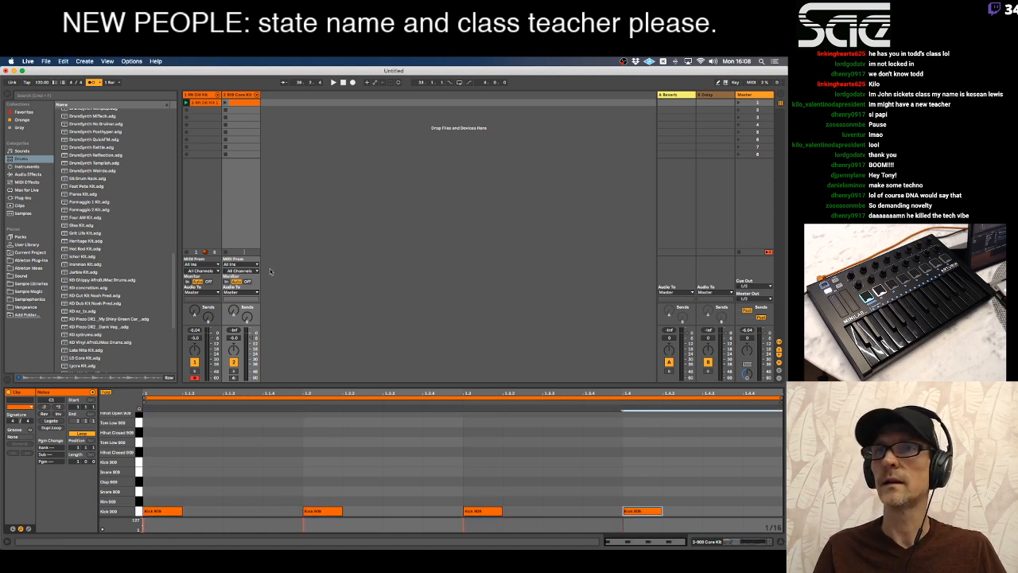
Play the 909 Core Kit clip with the metronome off and lower the Mt Dill Kit track's volume to about -13 dB.
{"action": "left_click", "coordinate": [224, 103]}
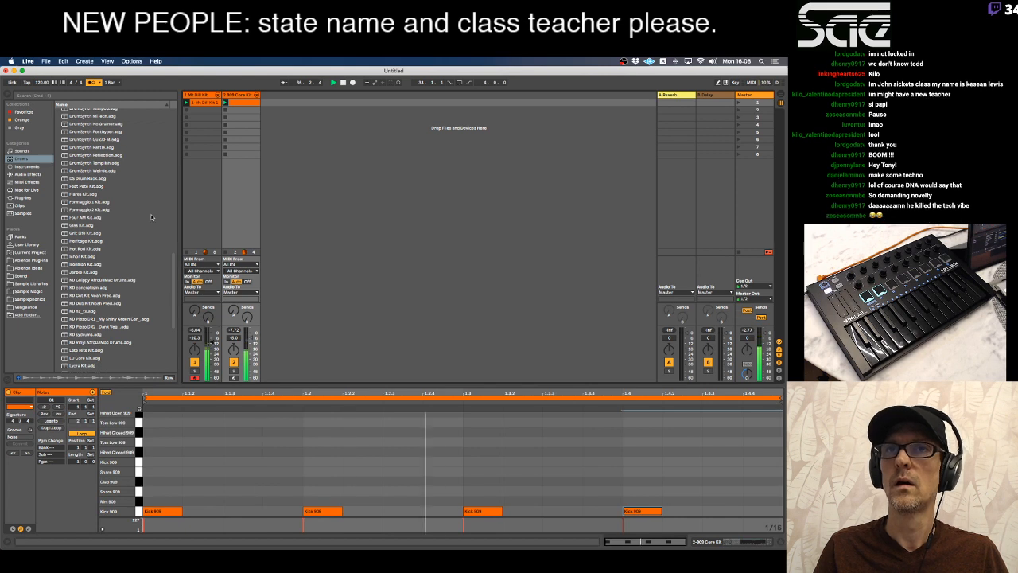
{"action": "left_click", "coordinate": [91, 83]}
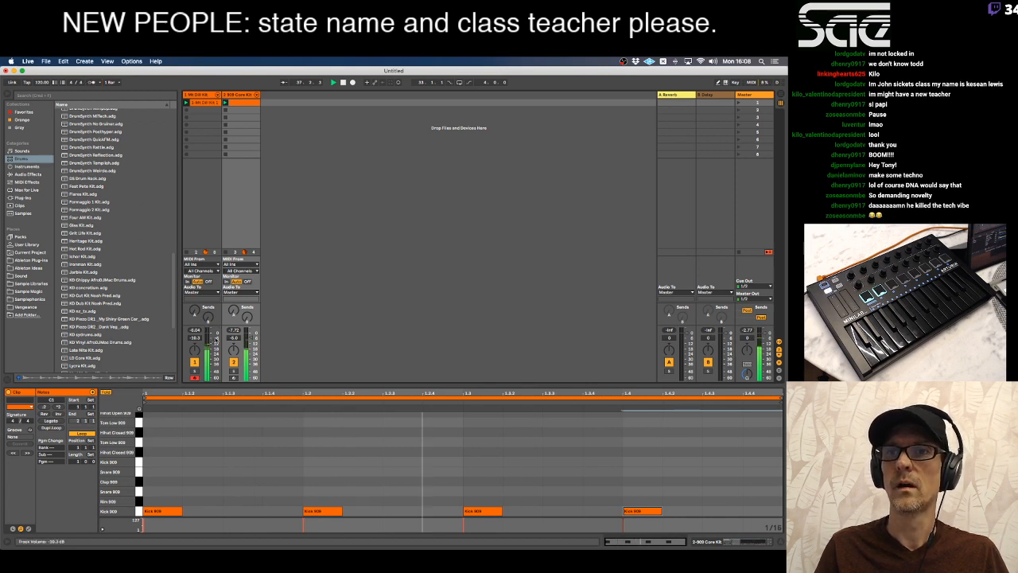
{"action": "left_click_drag", "start_coordinate": [212, 343], "coordinate": [212, 346]}
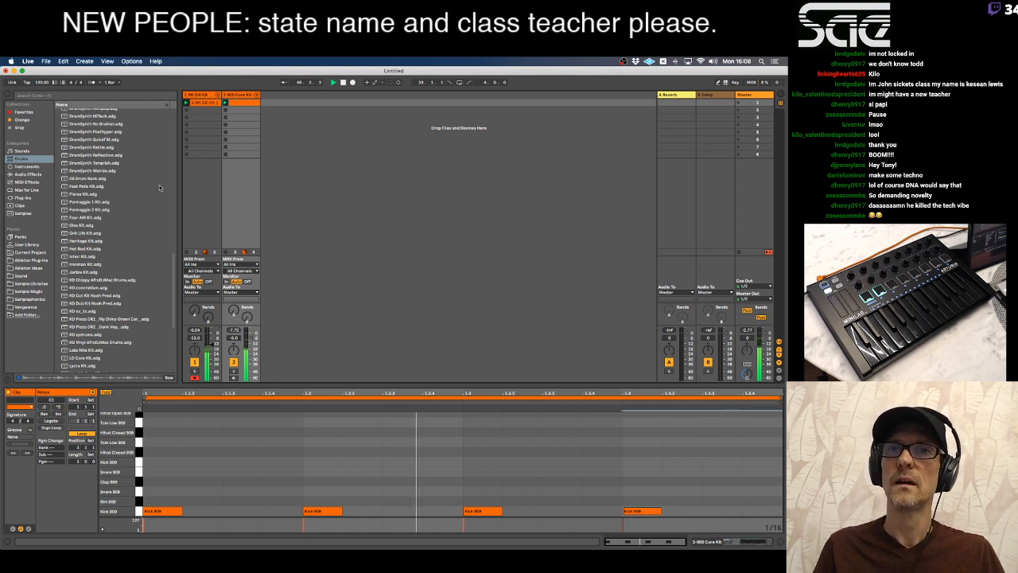
{"action": "key", "text": "space"}
Load Four AM Kit onto a new MIDI track and create an empty MIDI clip in its first slot.
{"action": "left_click", "coordinate": [75, 227]}
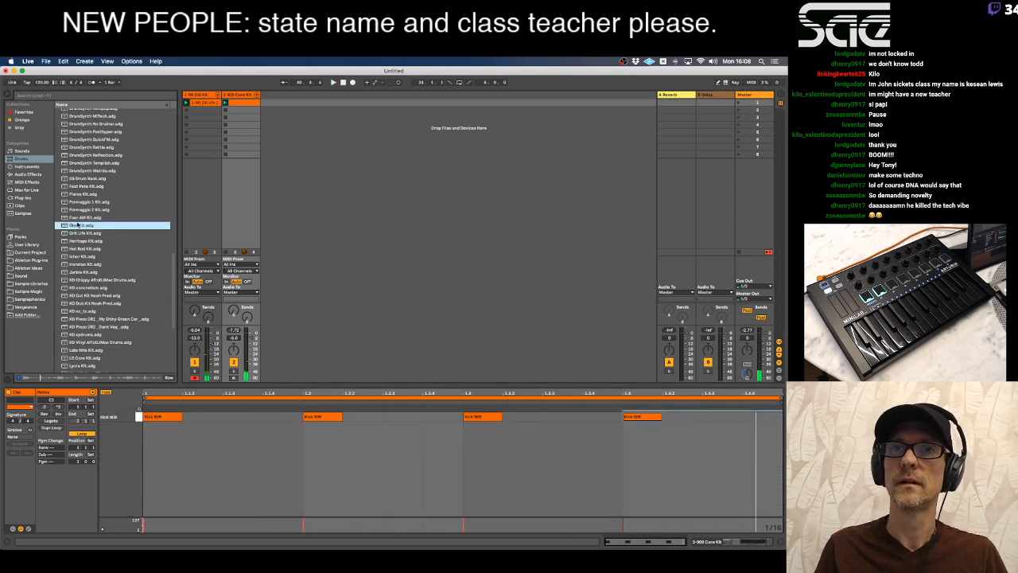
{"action": "left_click", "coordinate": [78, 220]}
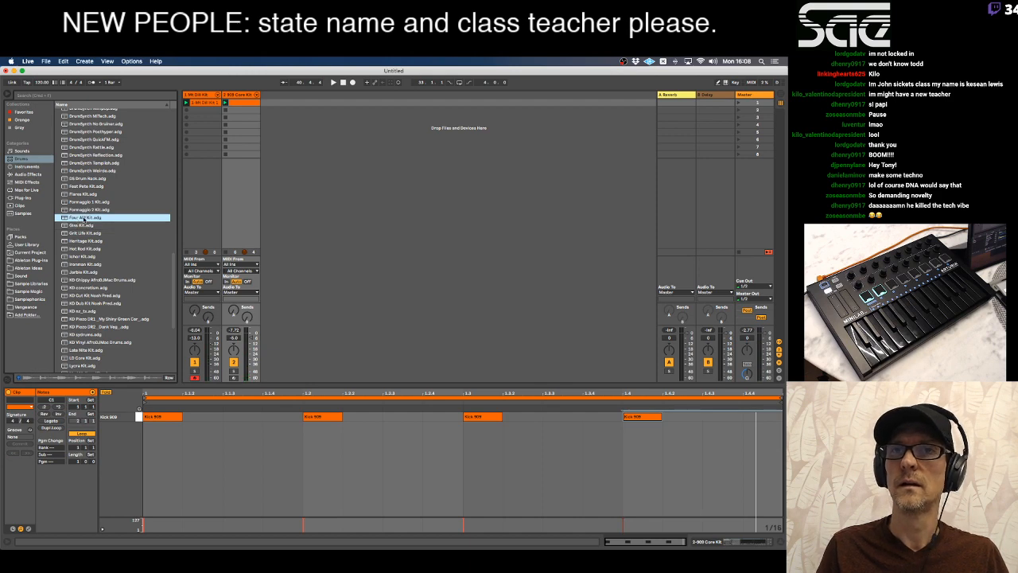
{"action": "left_click_drag", "start_coordinate": [84, 219], "coordinate": [297, 113]}
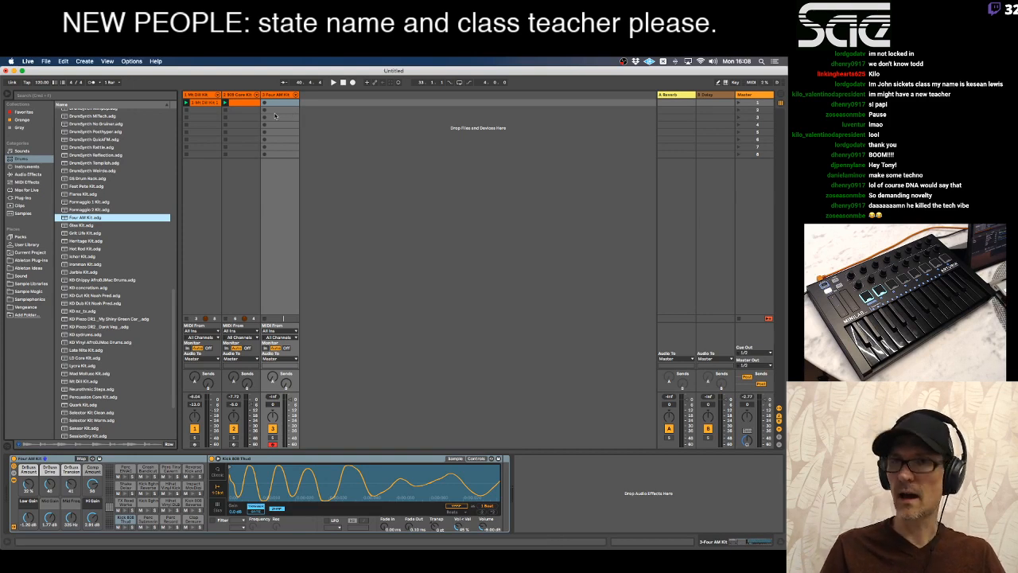
{"action": "left_click", "coordinate": [274, 97]}
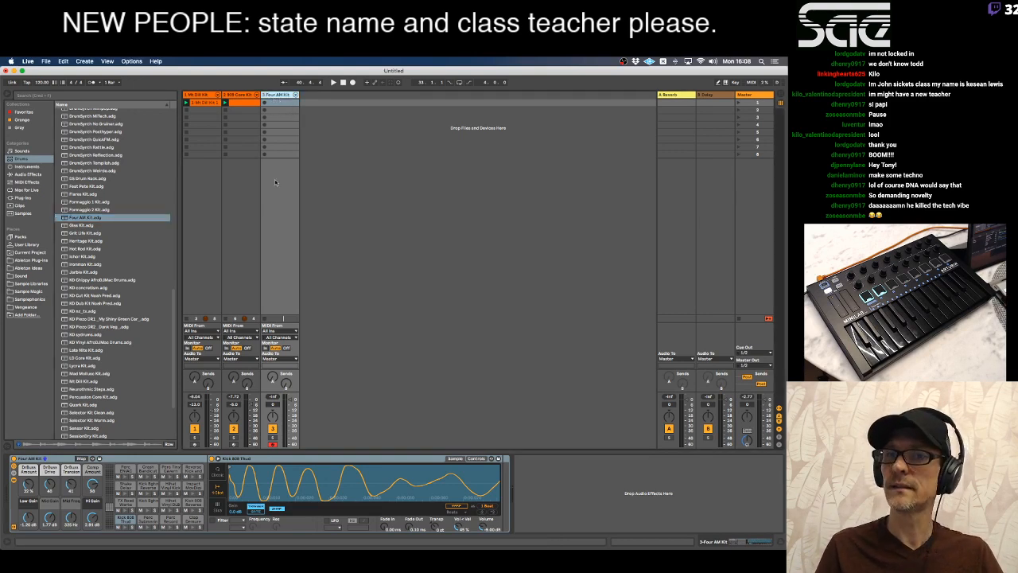
{"action": "double_click", "coordinate": [272, 102]}
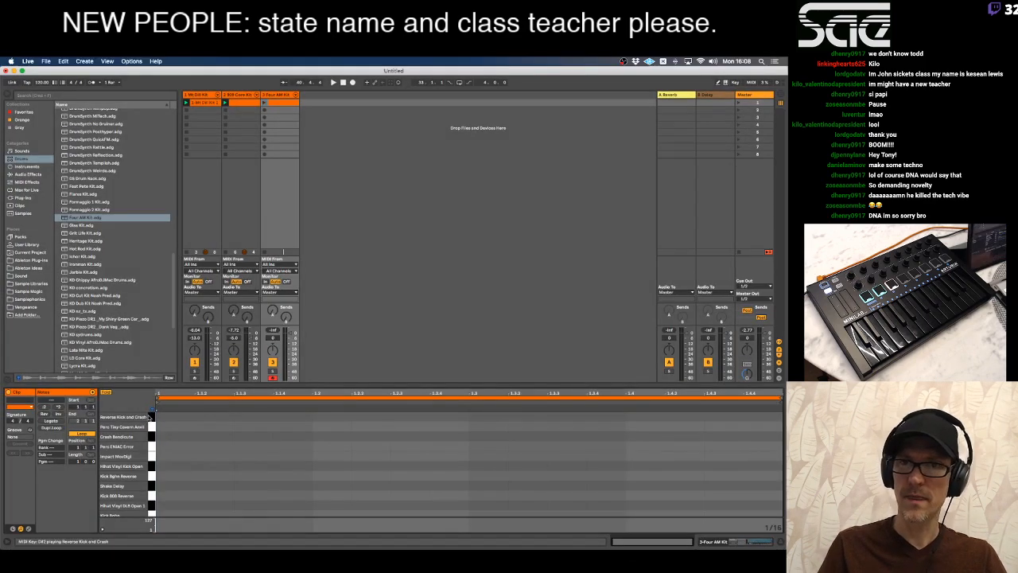
Audition the Four AM Kit's drum sounds one after another from the clip's note editor.
{"action": "left_click_drag", "start_coordinate": [151, 418], "coordinate": [153, 447]}
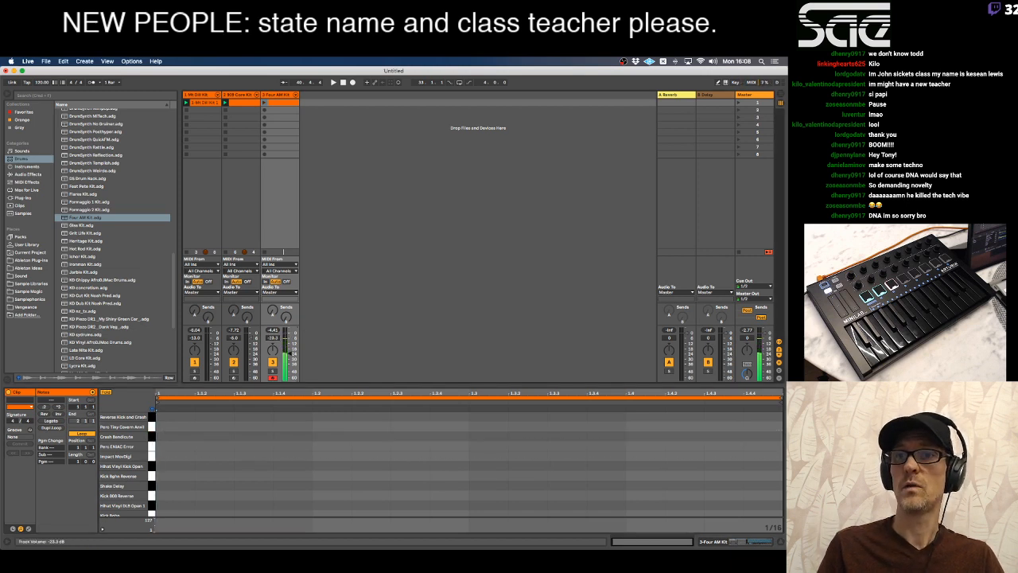
{"action": "left_click", "coordinate": [150, 456]}
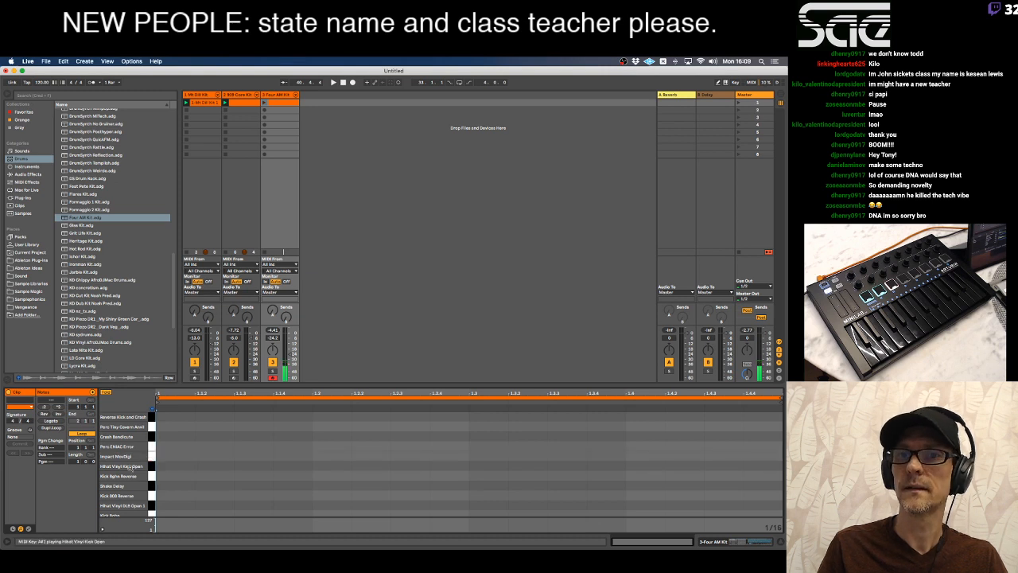
{"action": "left_click", "coordinate": [147, 437]}
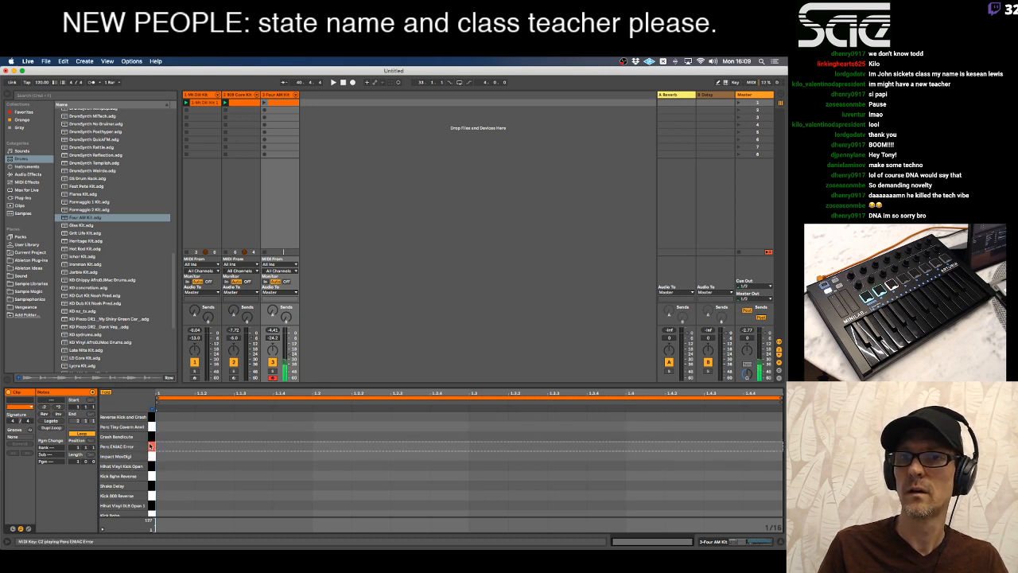
{"action": "left_click", "coordinate": [153, 428]}
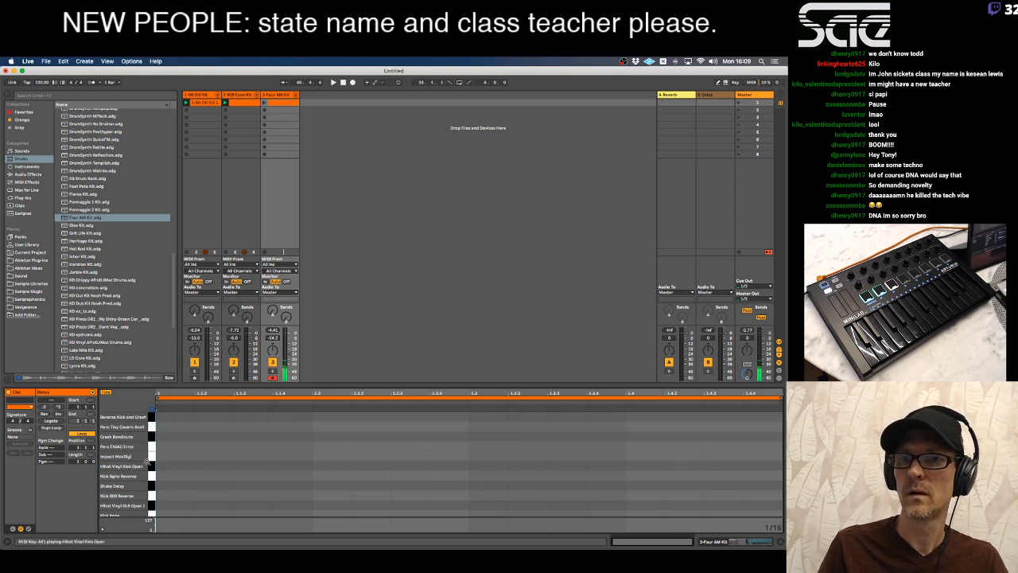
{"action": "left_click", "coordinate": [150, 483]}
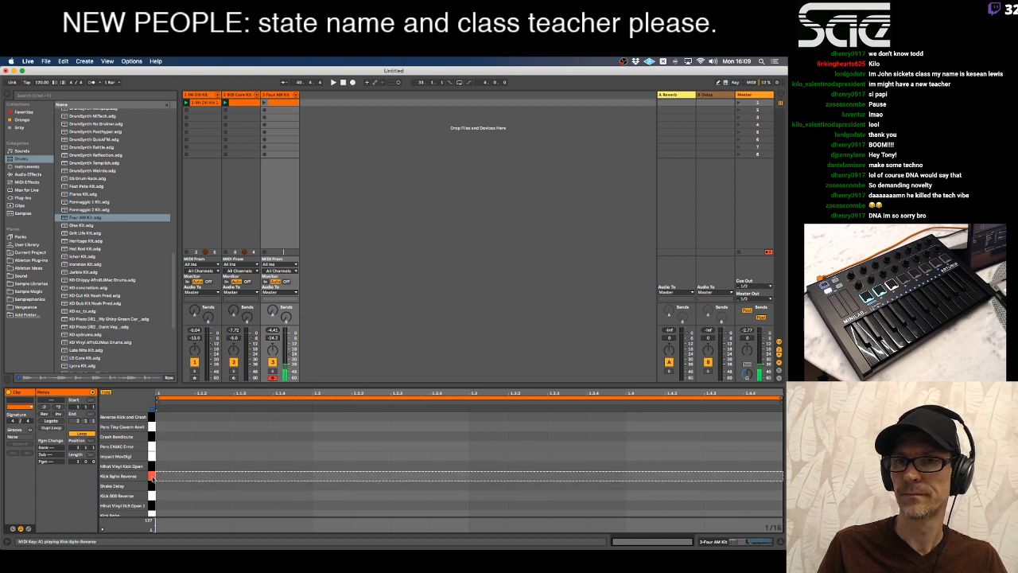
{"action": "double_click", "coordinate": [158, 495]}
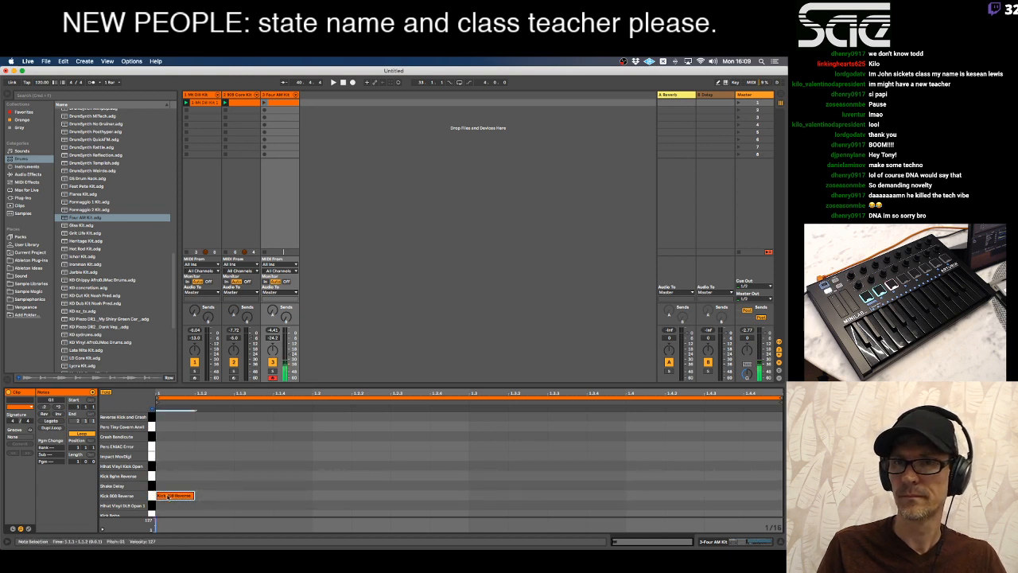
{"action": "double_click", "coordinate": [168, 497]}
{"action": "scroll", "coordinate": [145, 497], "scroll_direction": "down", "scroll_amount": 3}
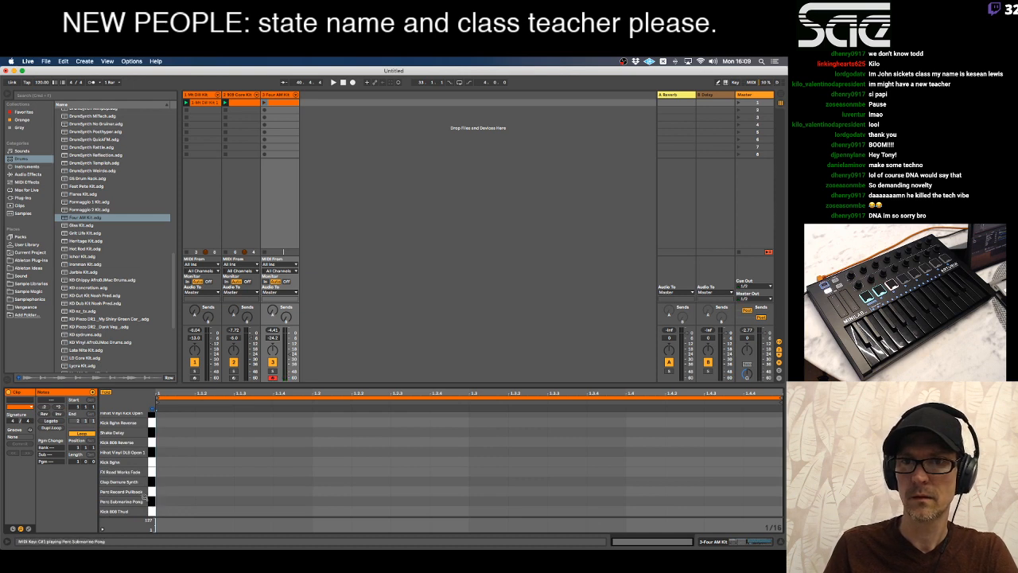
{"action": "left_click", "coordinate": [151, 491]}
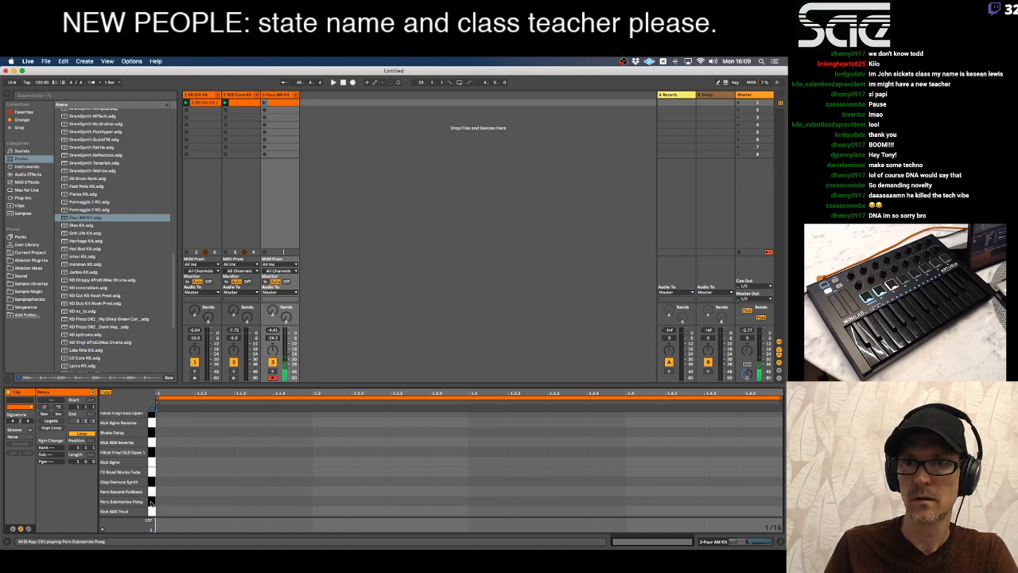
{"action": "left_click", "coordinate": [150, 501]}
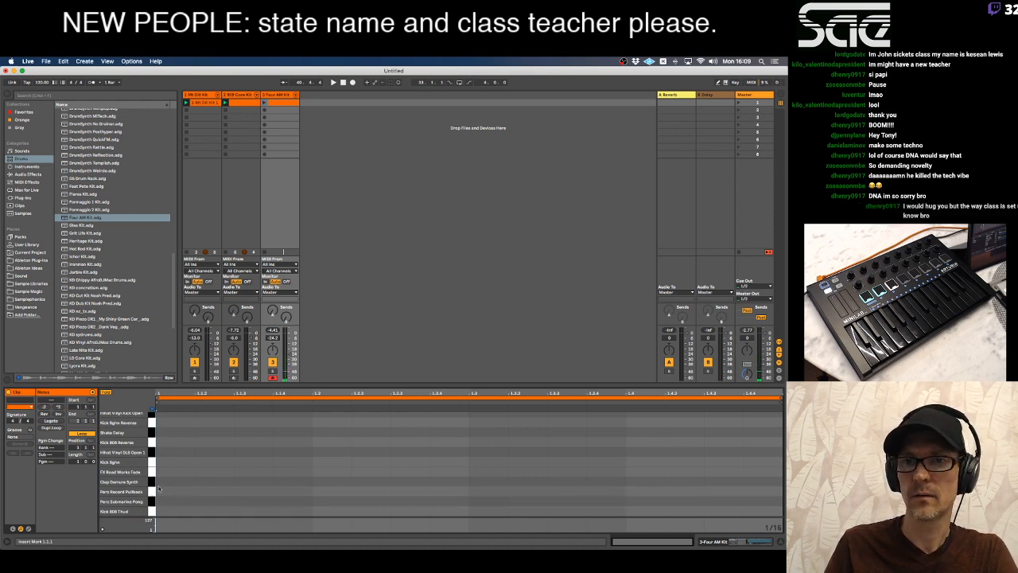
Fill the Perc Submarine Pong row with sixteenth notes across the whole bar and launch the Four AM Kit clip.
{"action": "key", "text": "b"}
{"action": "mouse_move", "coordinate": [179, 501]}
{"action": "left_mouse_down"}
{"action": "mouse_move", "coordinate": [704, 501]}
{"action": "mouse_move", "coordinate": [746, 489]}
{"action": "left_mouse_up"}
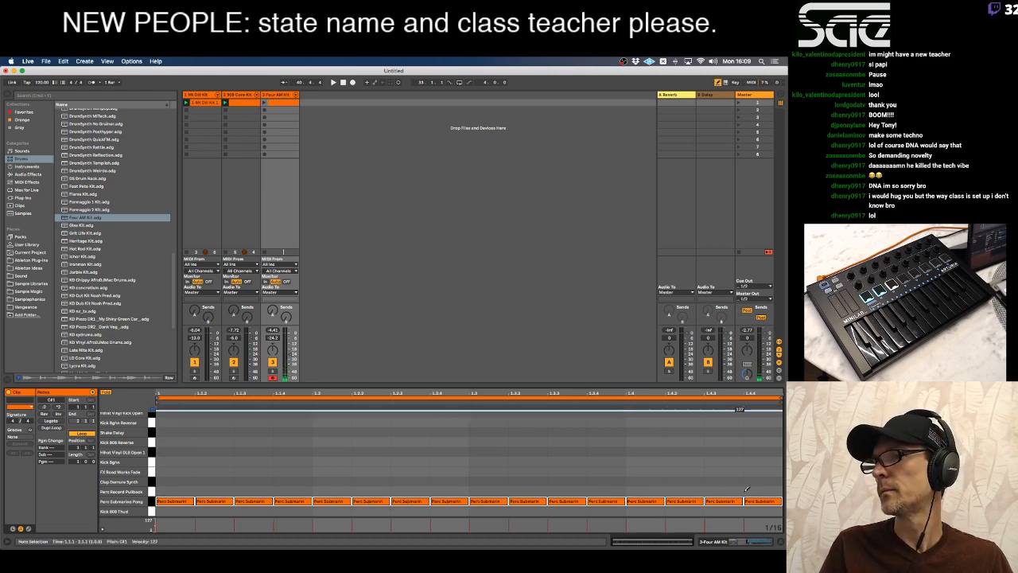
{"action": "left_click", "coordinate": [266, 103]}
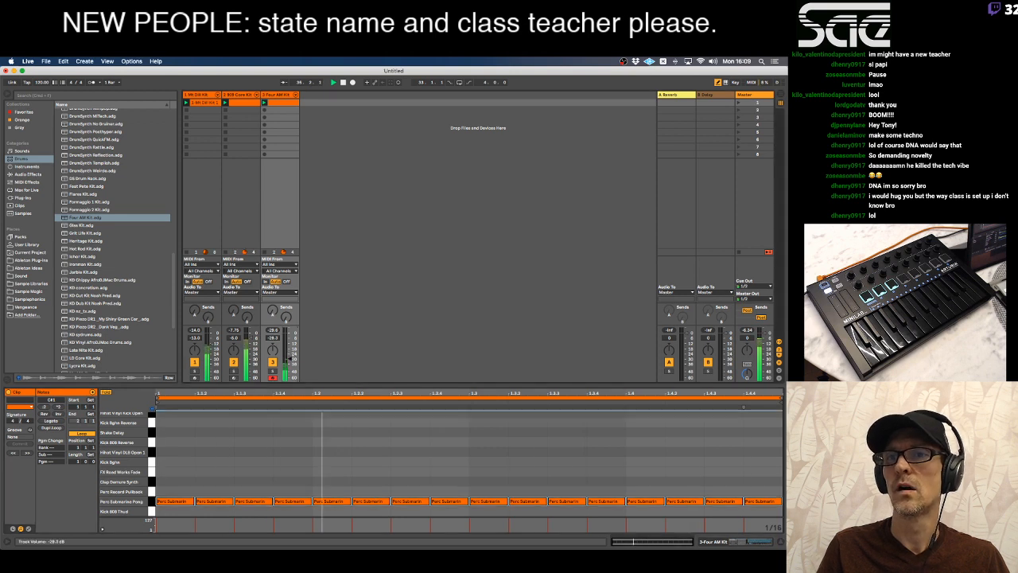
Lower the velocity of the second Perc Submarine Pong note, removing the stray Clap Demure Synth note.
{"action": "left_click_drag", "start_coordinate": [226, 502], "coordinate": [222, 502]}
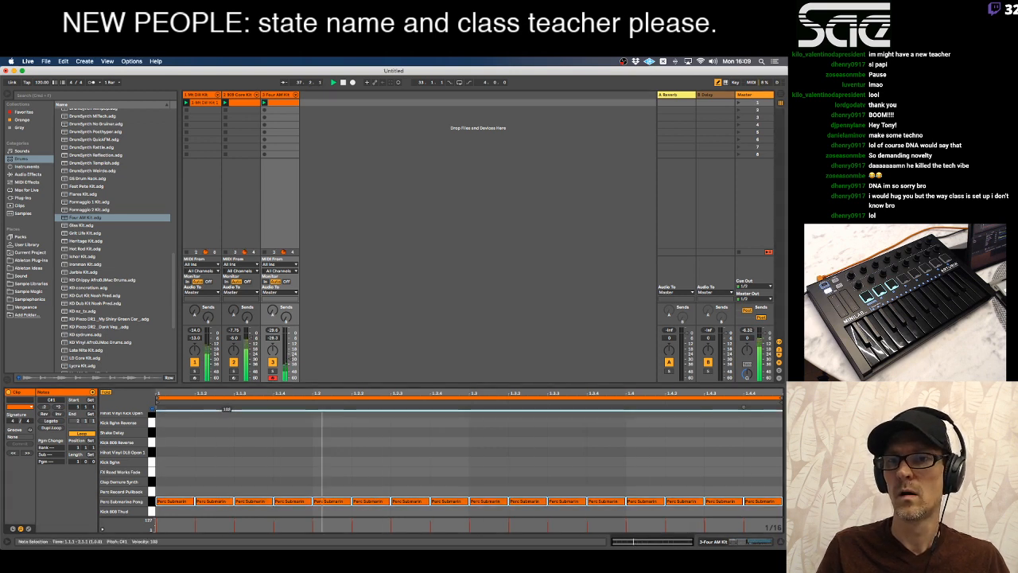
{"action": "left_click", "coordinate": [220, 480]}
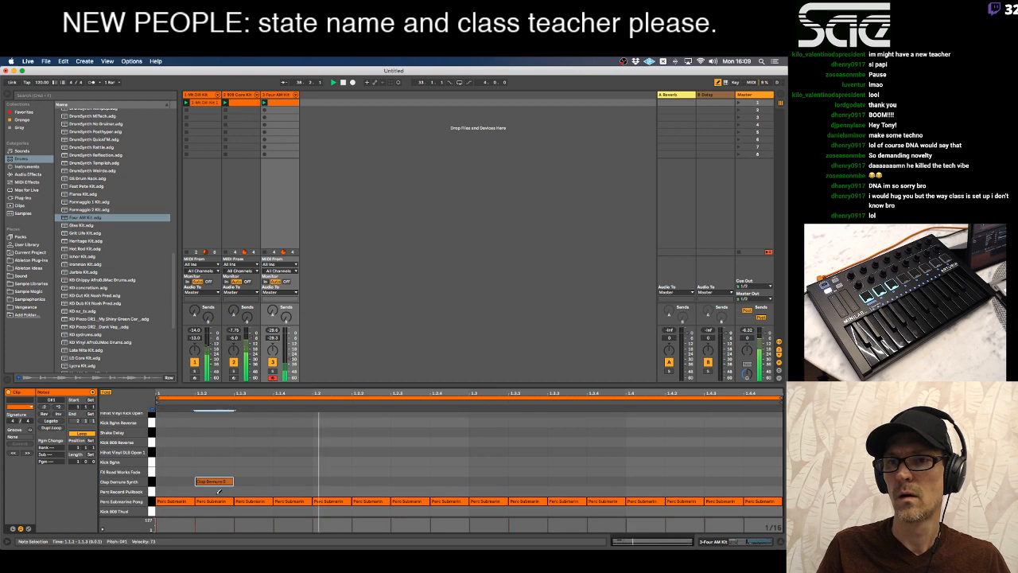
{"action": "left_click", "coordinate": [211, 501]}
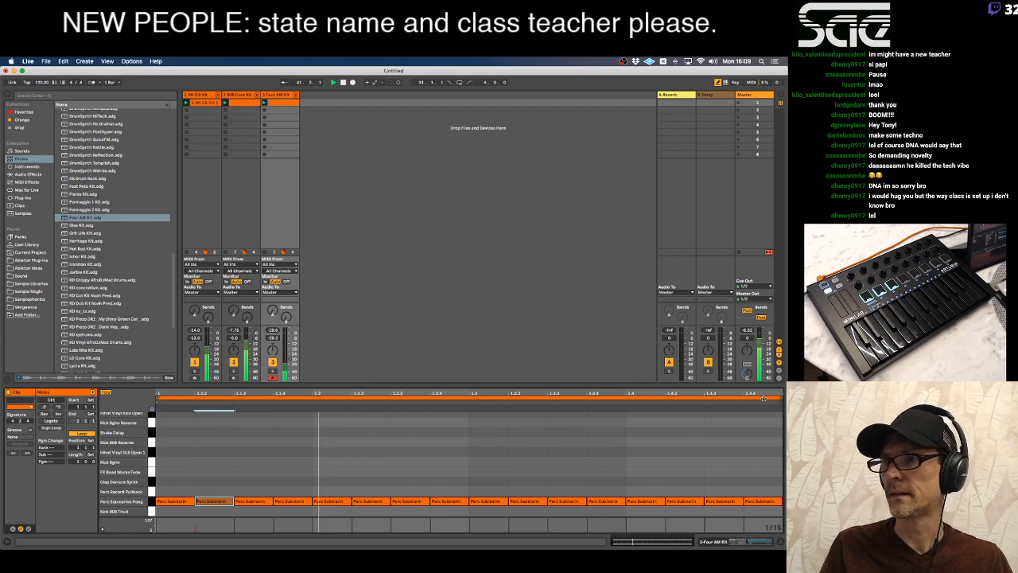
Shorten the Four AM Kit clip's loop to one beat and vary its note velocities, with the second note at 44.
{"action": "left_click_drag", "start_coordinate": [778, 396], "coordinate": [311, 397]}
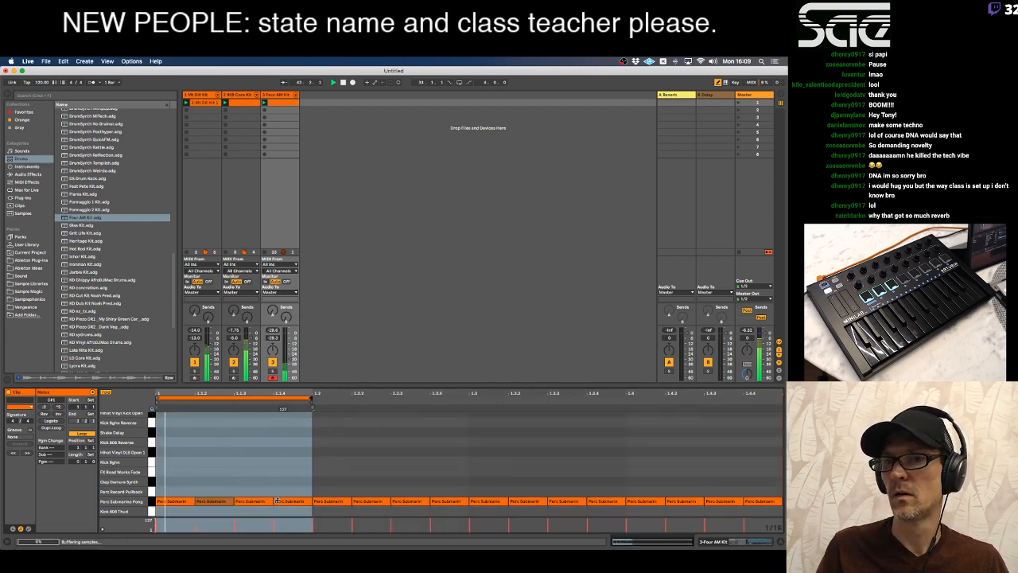
{"action": "left_click", "coordinate": [224, 503]}
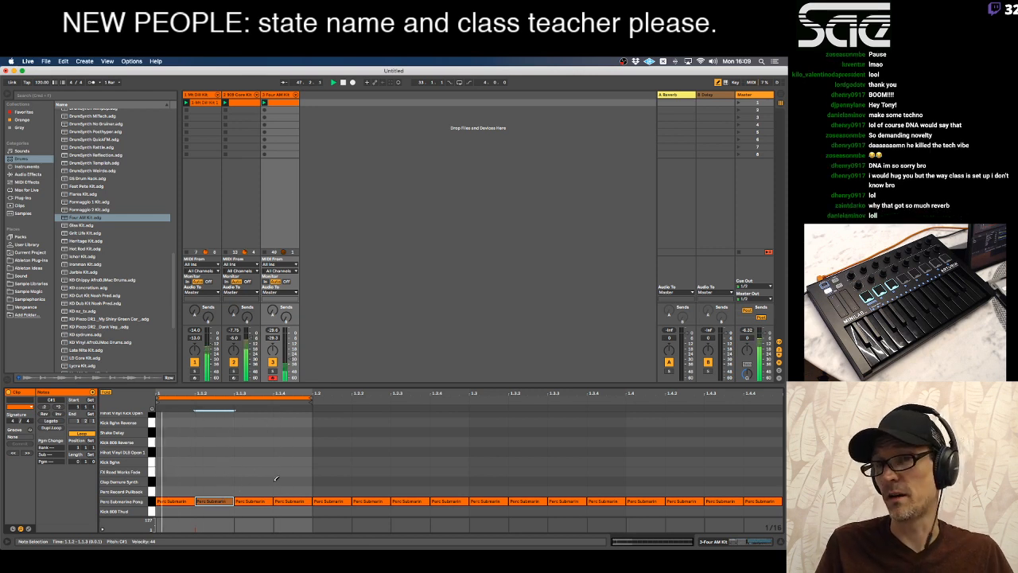
{"action": "left_click", "coordinate": [290, 501]}
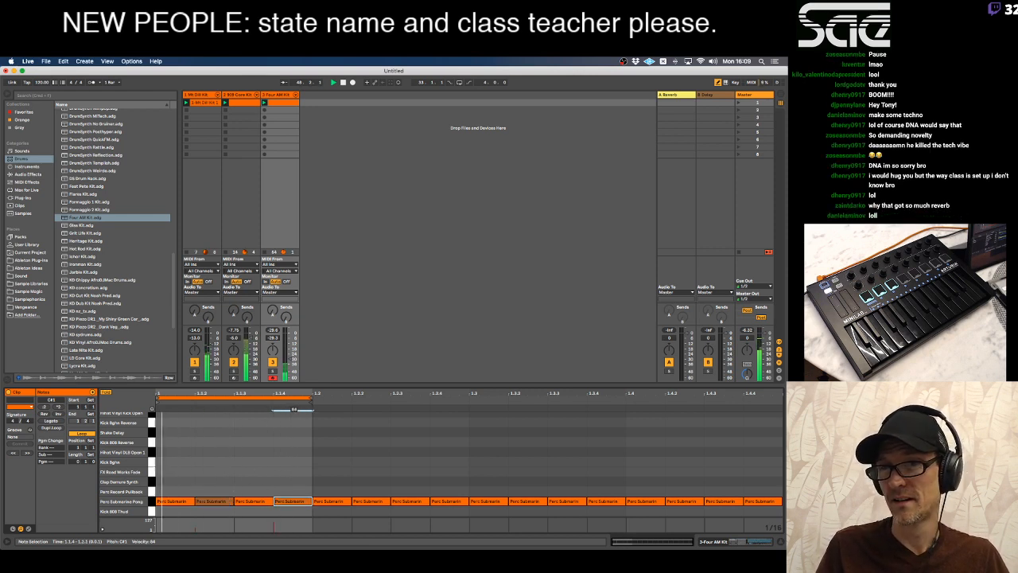
{"action": "left_click", "coordinate": [255, 500]}
{"action": "left_click", "coordinate": [279, 500]}
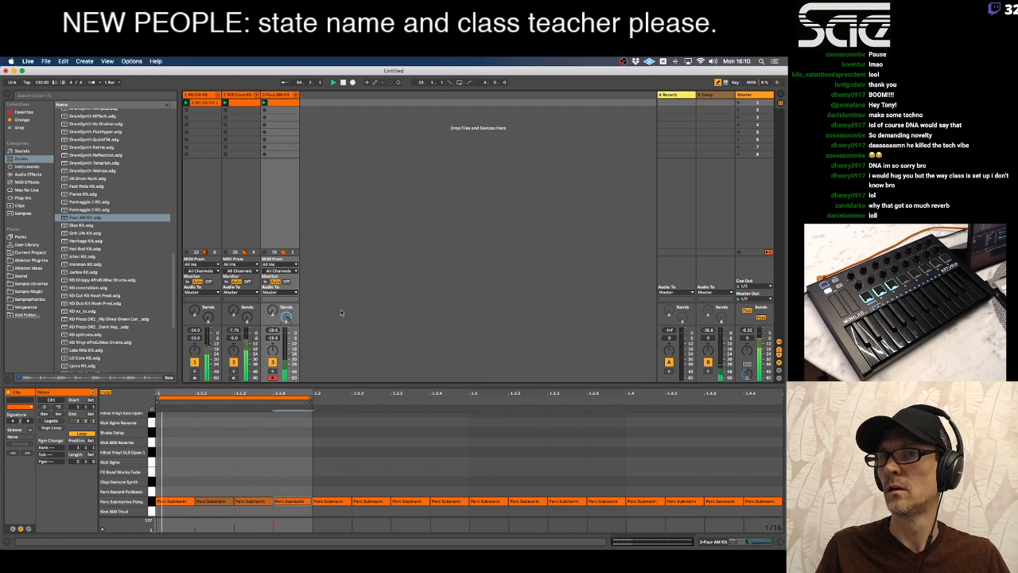
Configure the B Delay return with left time 3, right time 6, lower feedback, Ping Pong on and a higher filter frequency.
{"action": "left_click", "coordinate": [730, 97]}
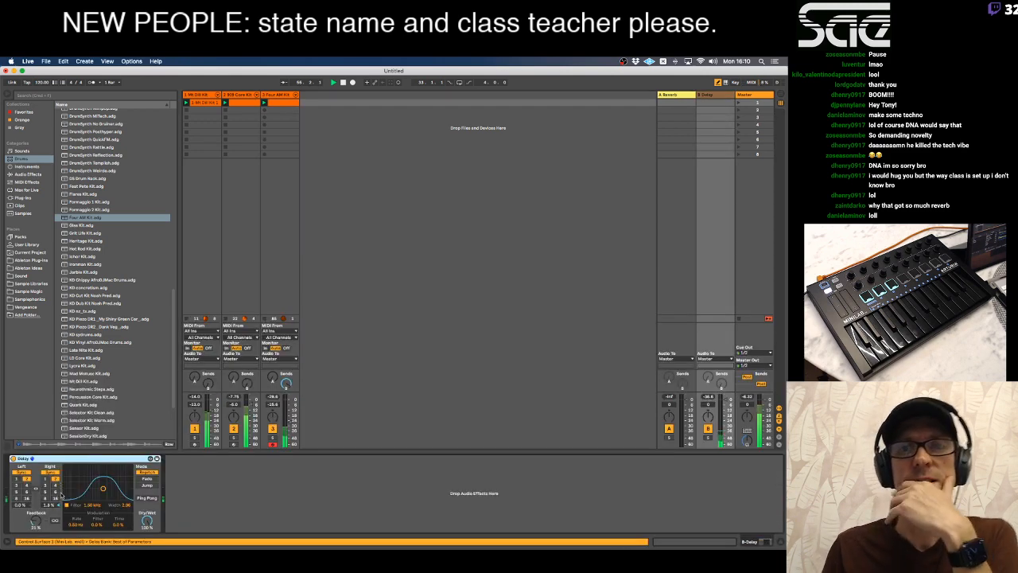
{"action": "left_click", "coordinate": [18, 485]}
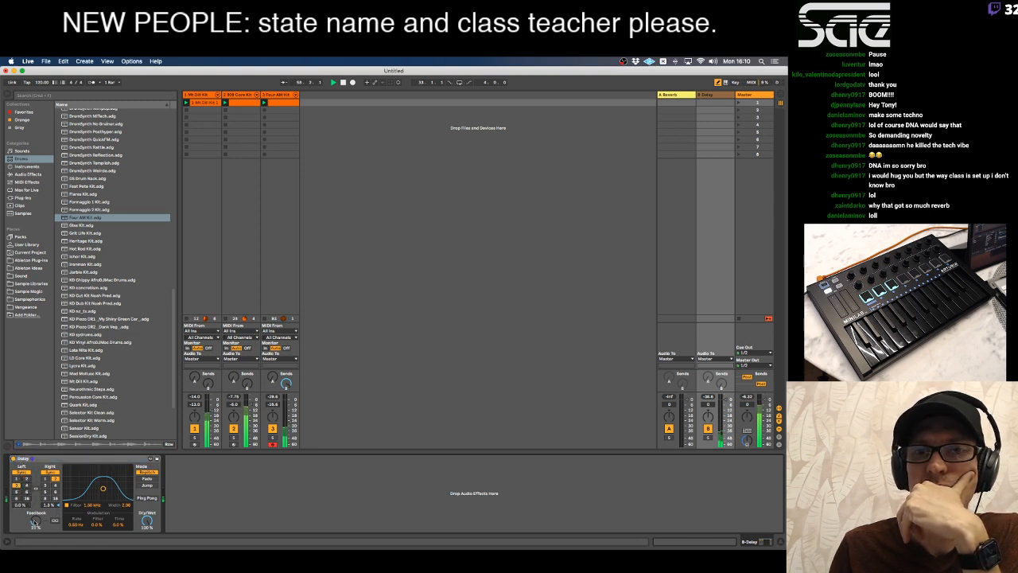
{"action": "left_click_drag", "start_coordinate": [35, 522], "coordinate": [34, 530]}
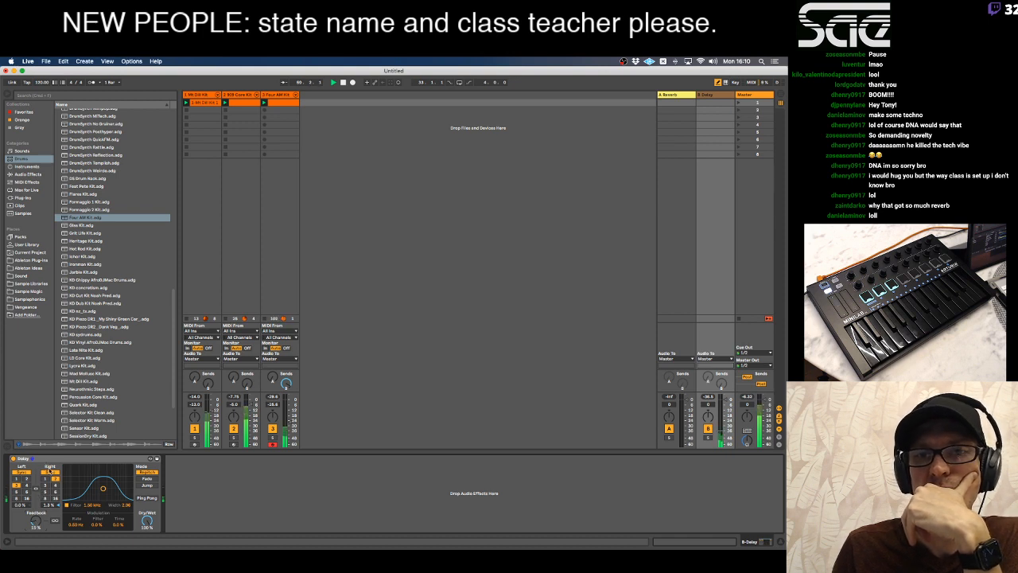
{"action": "left_click", "coordinate": [55, 492]}
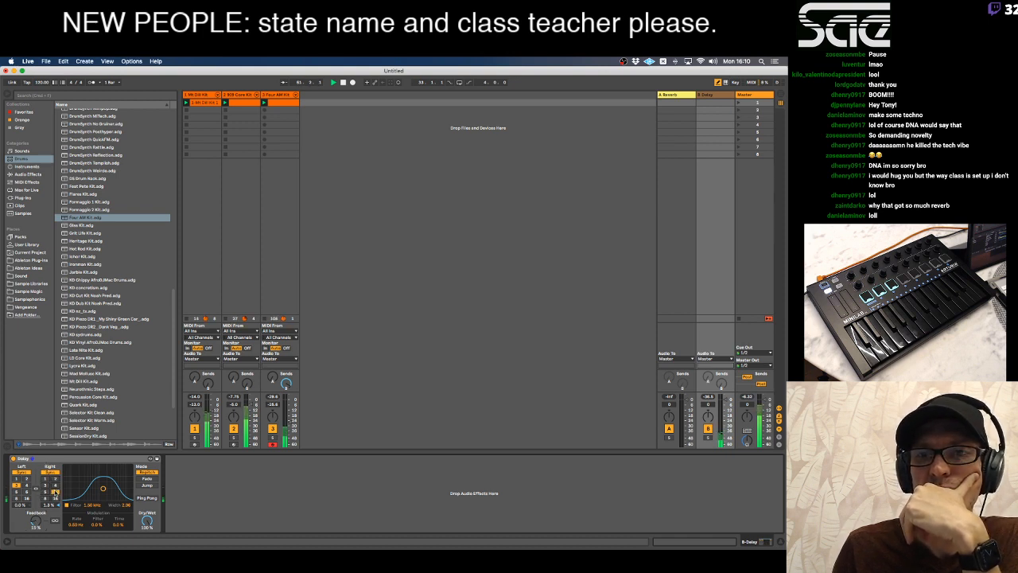
{"action": "left_click", "coordinate": [145, 498]}
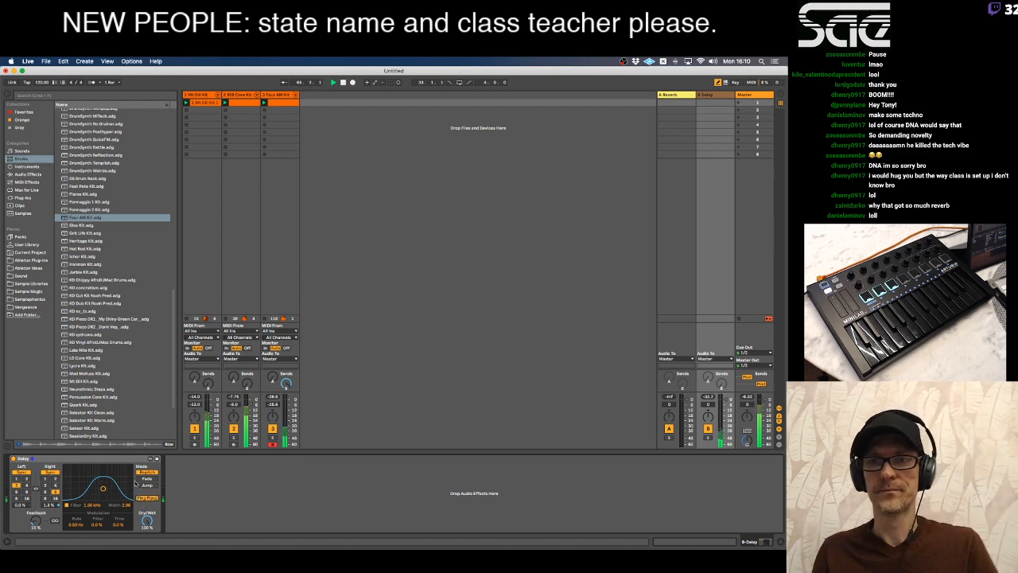
{"action": "mouse_move", "coordinate": [93, 499]}
{"action": "left_mouse_down"}
{"action": "mouse_move", "coordinate": [81, 496]}
{"action": "mouse_move", "coordinate": [111, 494]}
{"action": "left_mouse_up"}
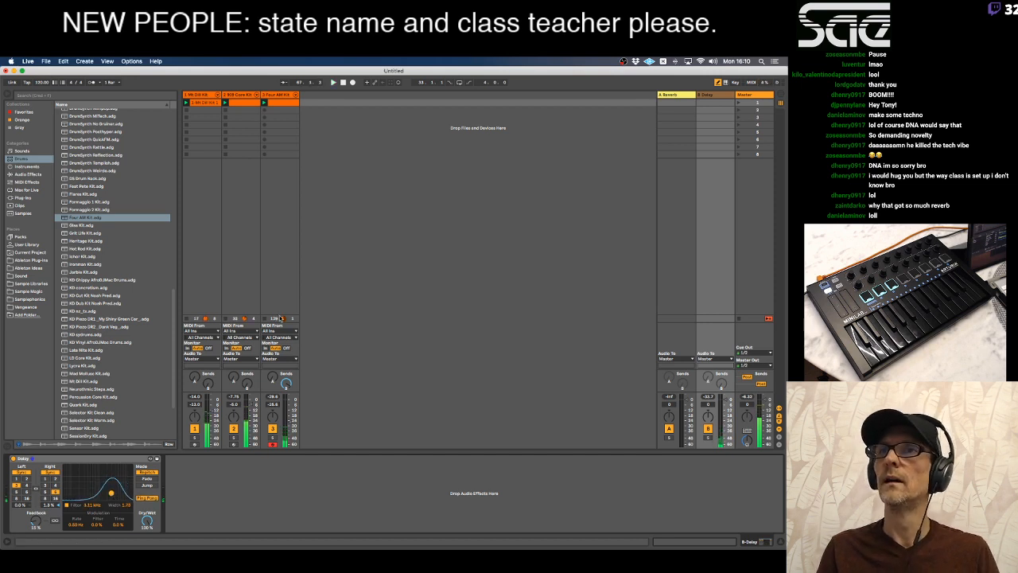
Insert a new MIDI track after the Four AM Kit track and select the Mt Dill Kit clip.
{"action": "left_click", "coordinate": [278, 102]}
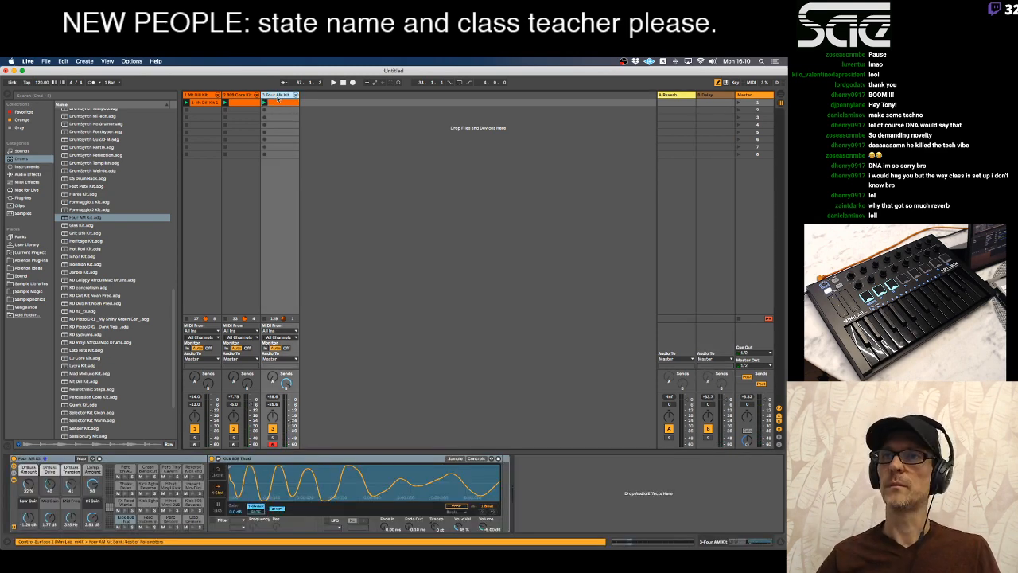
{"action": "key", "text": "super+shift+t"}
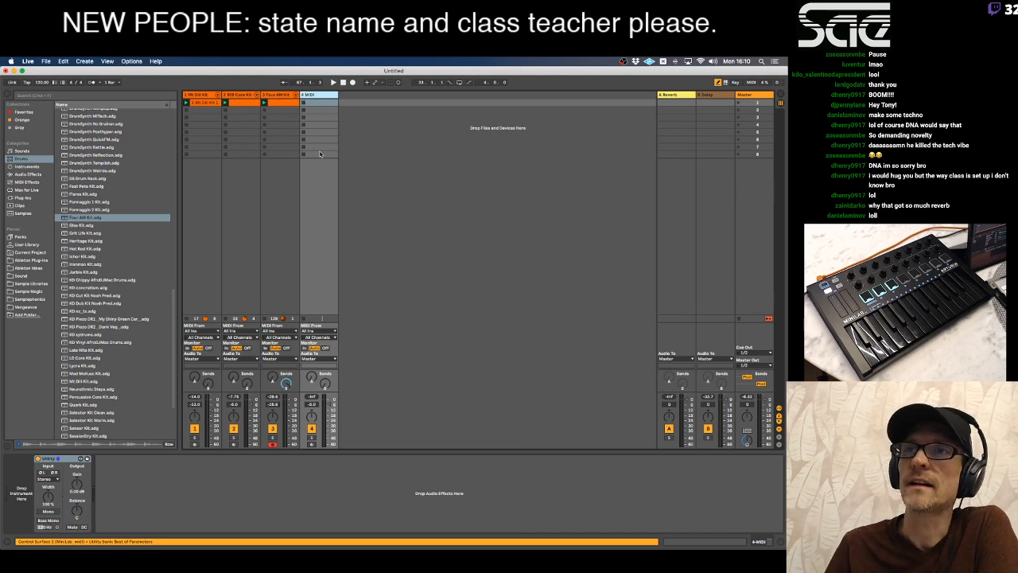
{"action": "left_click", "coordinate": [214, 104]}
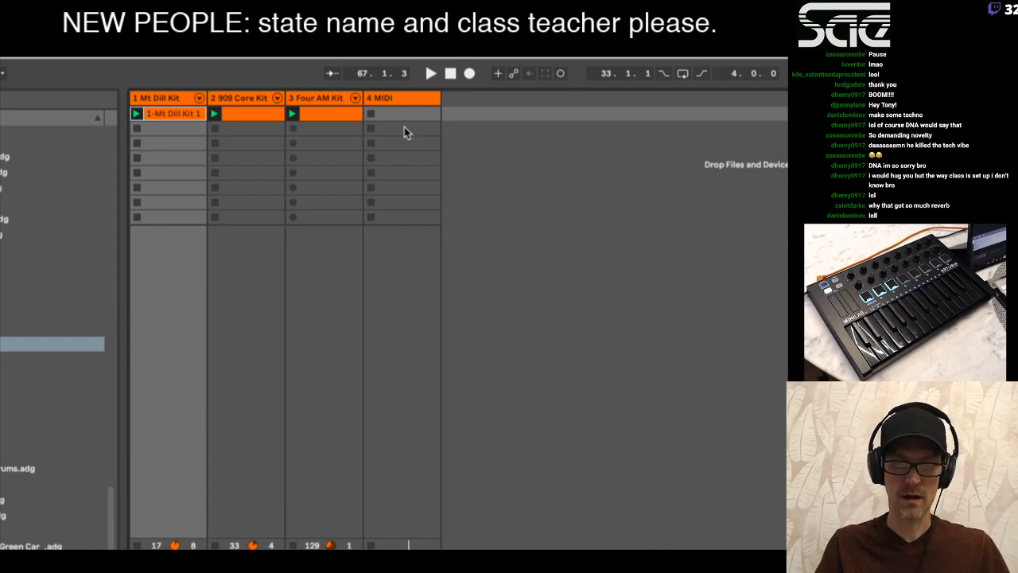
Insert a new audio track, move it to the end of the tracks and delete the empty MIDI track.
{"action": "key", "text": "ctrl+t"}
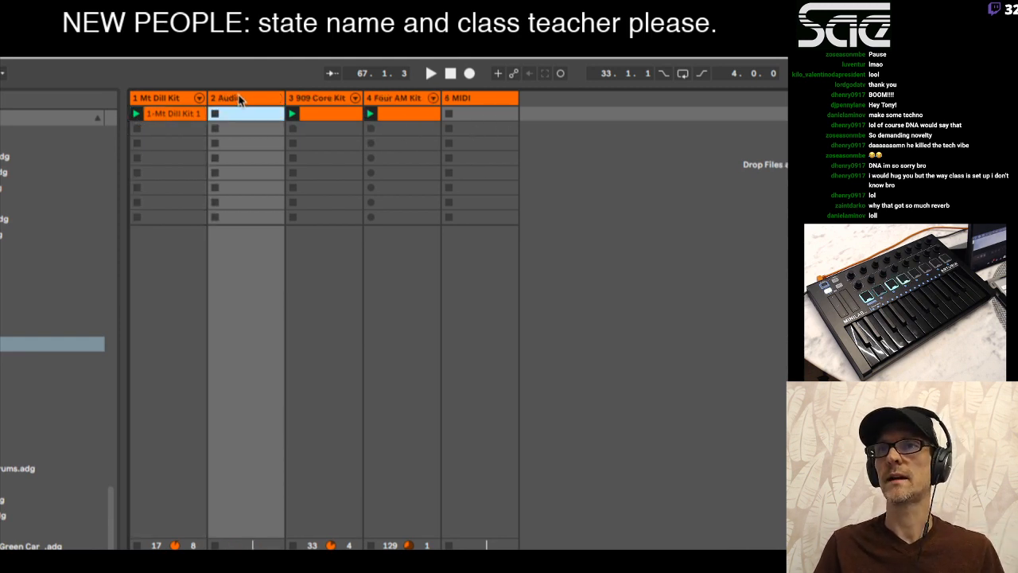
{"action": "left_click_drag", "start_coordinate": [239, 97], "coordinate": [541, 95]}
{"action": "left_click", "coordinate": [422, 100]}
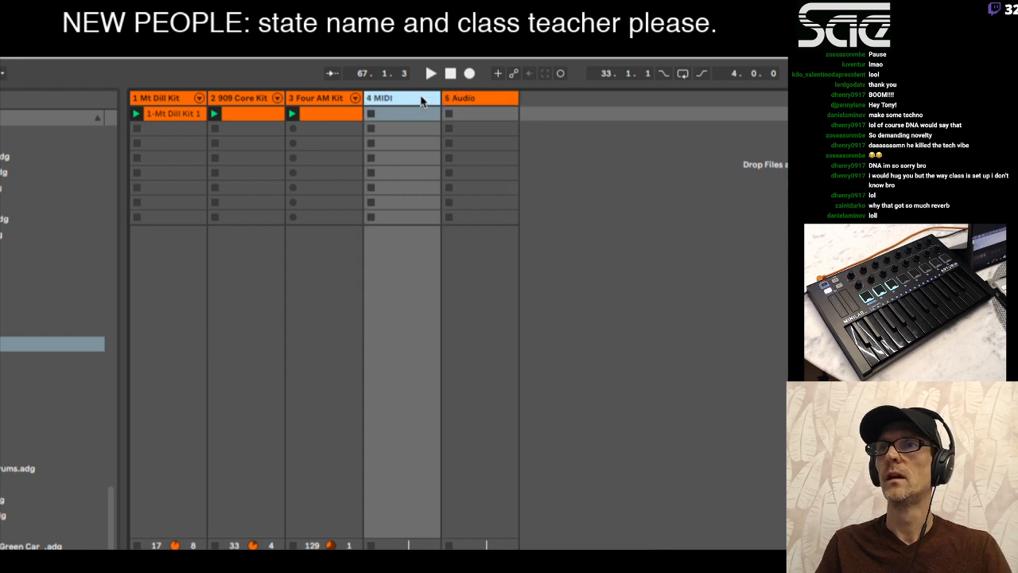
{"action": "key", "text": "Delete"}
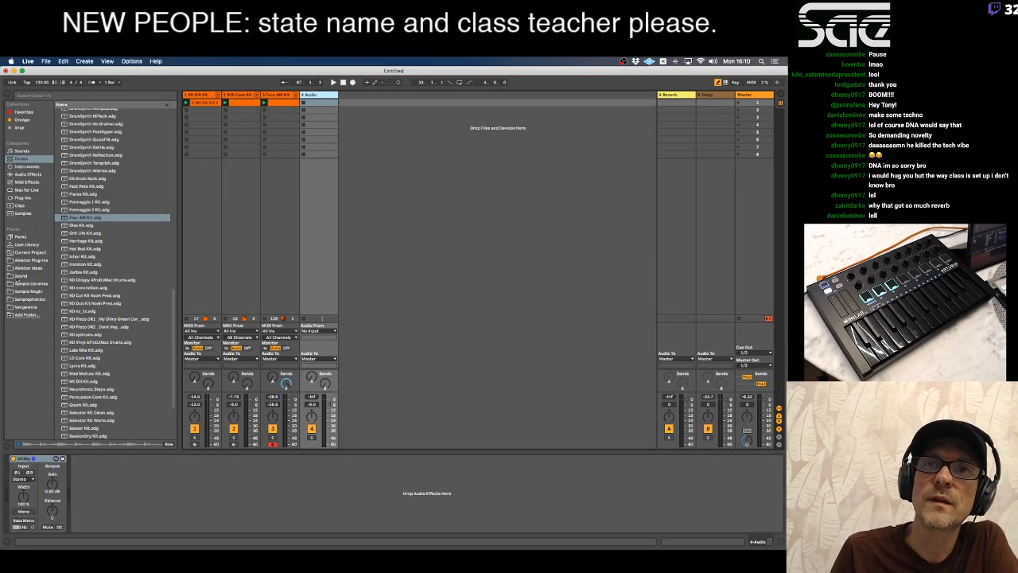
Browse the Samplephonics place to OrganicRhythms_Noiiz and expand its Loops and Processed folders.
{"action": "left_click", "coordinate": [24, 299]}
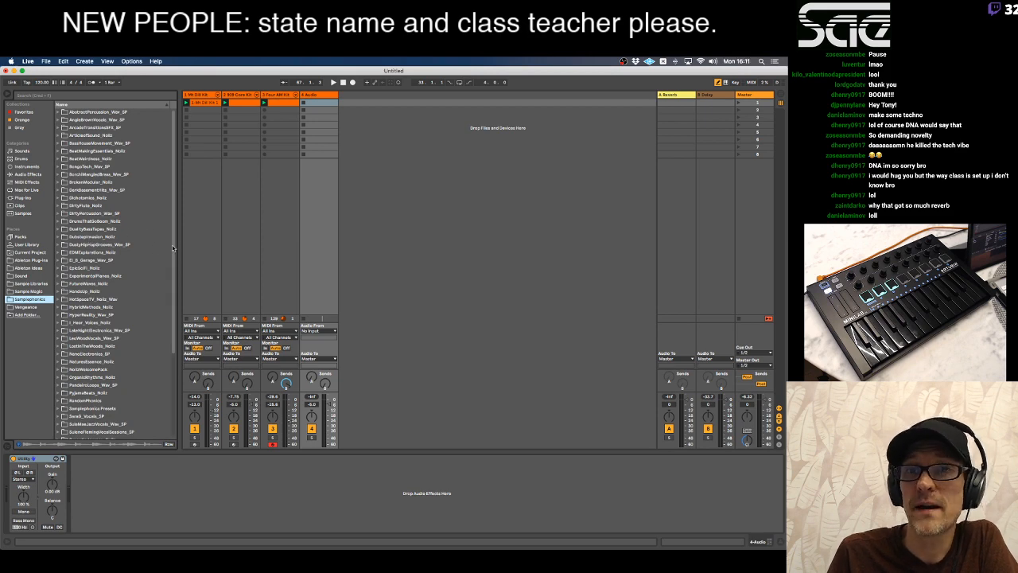
{"action": "left_click_drag", "start_coordinate": [172, 248], "coordinate": [190, 337]}
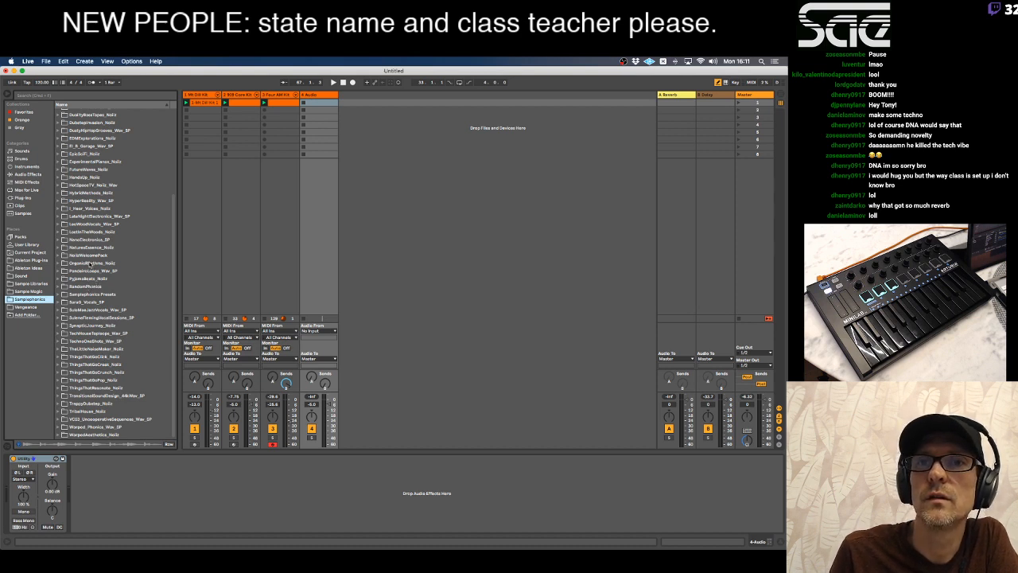
{"action": "double_click", "coordinate": [92, 263]}
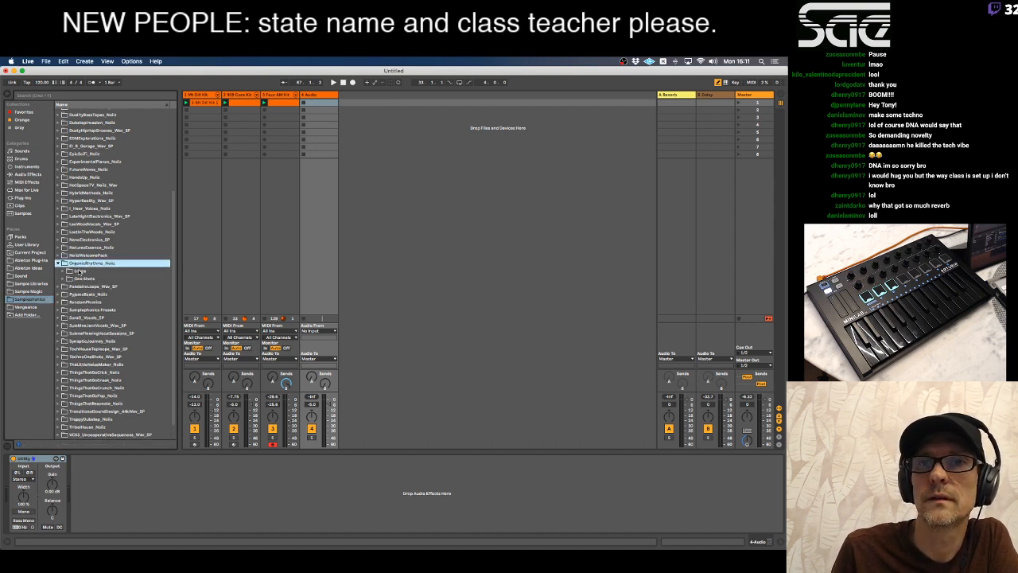
{"action": "double_click", "coordinate": [79, 272]}
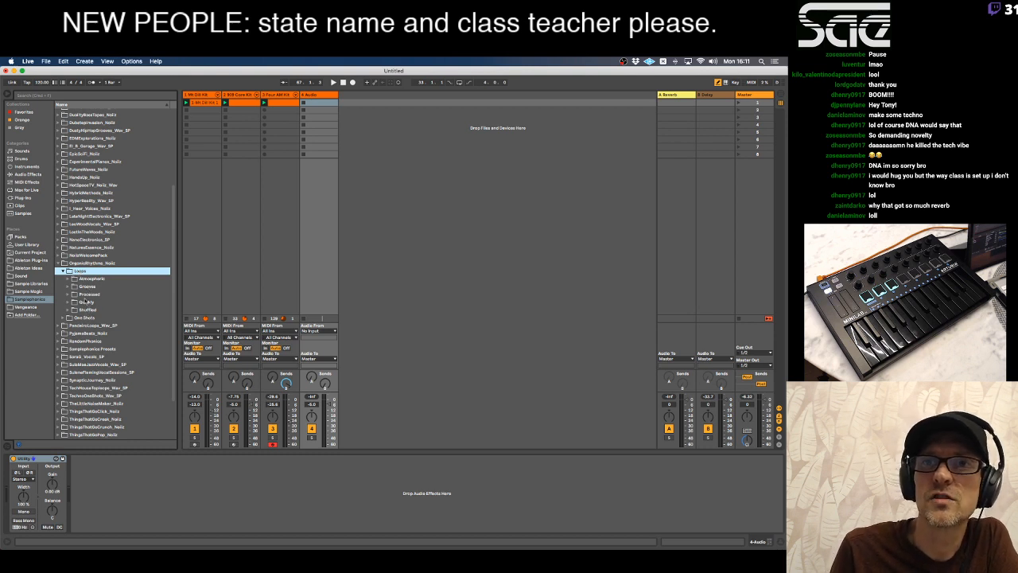
{"action": "double_click", "coordinate": [85, 295]}
Audition the first seven 100_Processed loops one after another.
{"action": "left_click", "coordinate": [86, 303]}
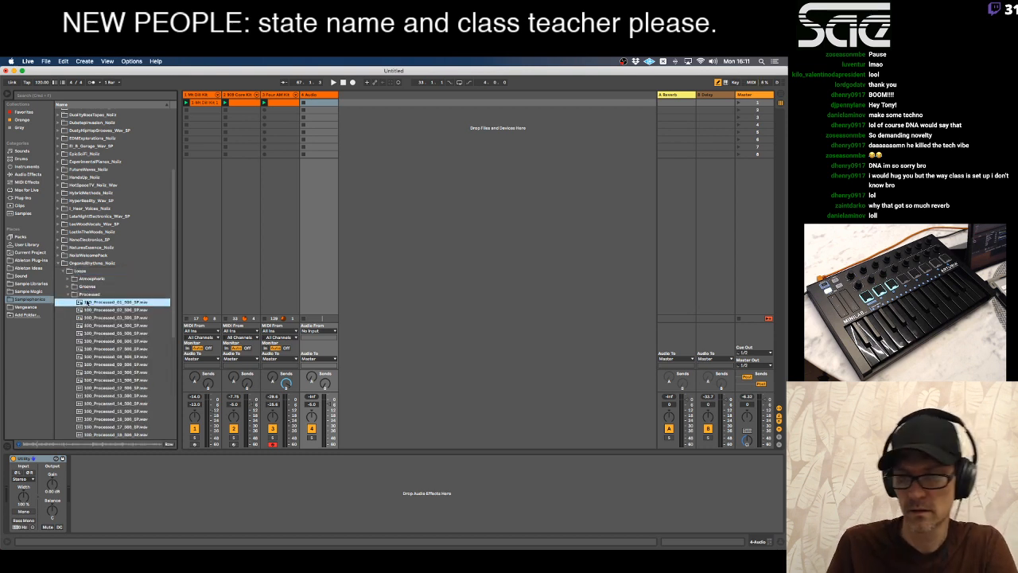
{"action": "key", "text": "Down"}
{"action": "key", "text": "Down"}
{"action": "key", "text": "Down"}
{"action": "key", "text": "Down"}
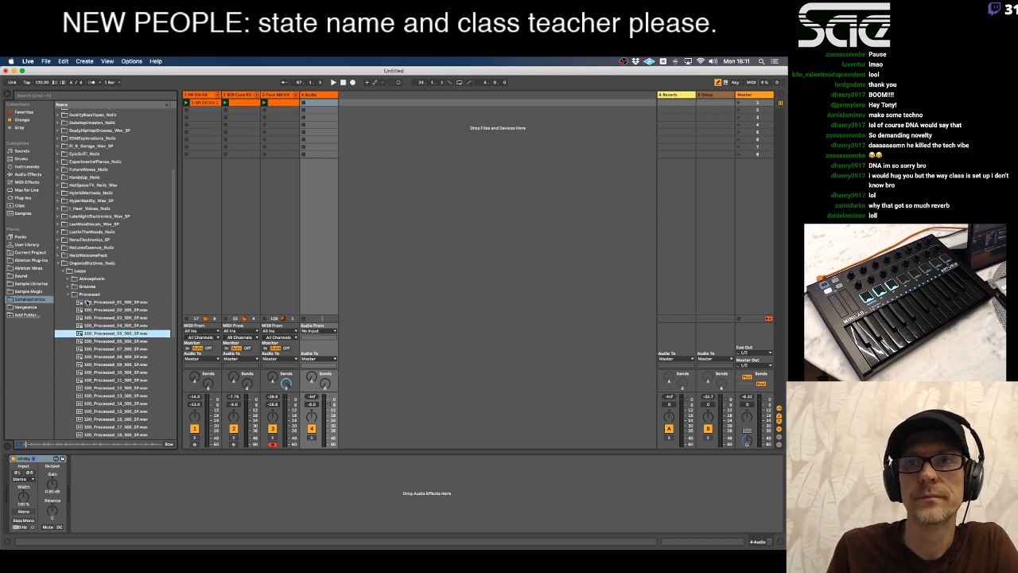
{"action": "key", "text": "Down"}
{"action": "key", "text": "Down"}
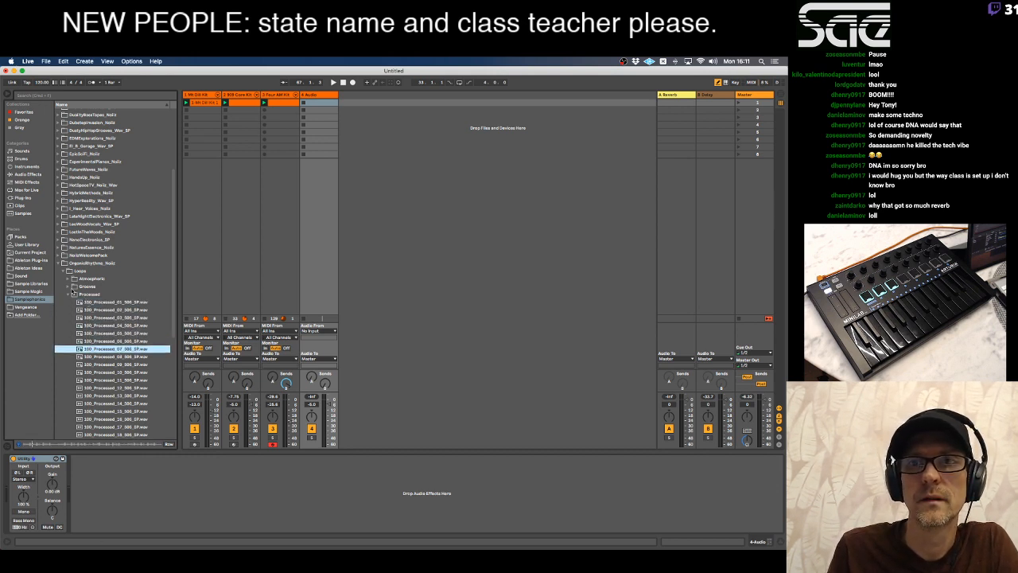
Collapse the Processed folder, expand Grooves > Tops and audition several of its 100 BPM loops.
{"action": "left_click", "coordinate": [69, 295]}
{"action": "left_click", "coordinate": [68, 286]}
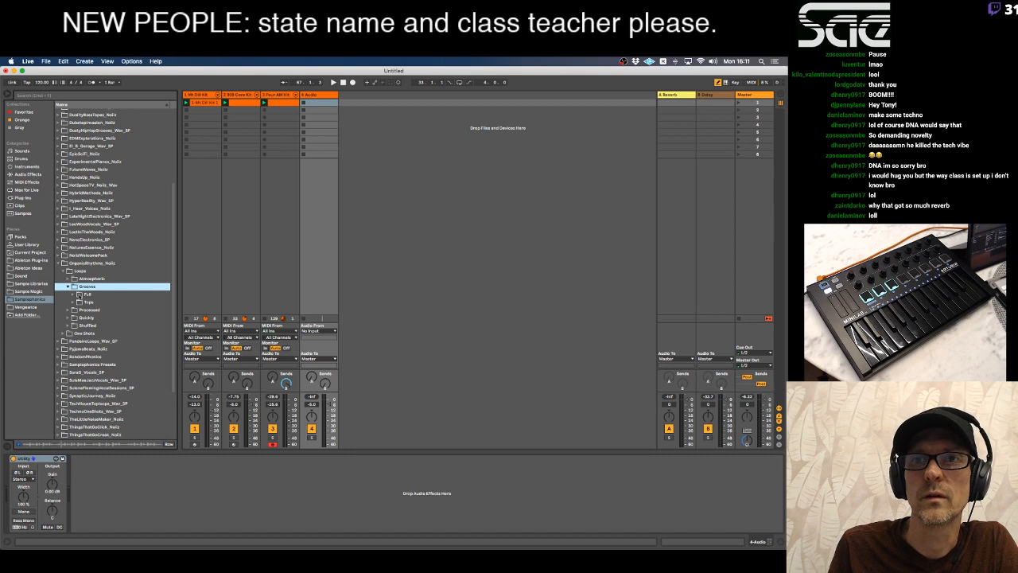
{"action": "left_click", "coordinate": [73, 302]}
{"action": "left_click", "coordinate": [104, 318]}
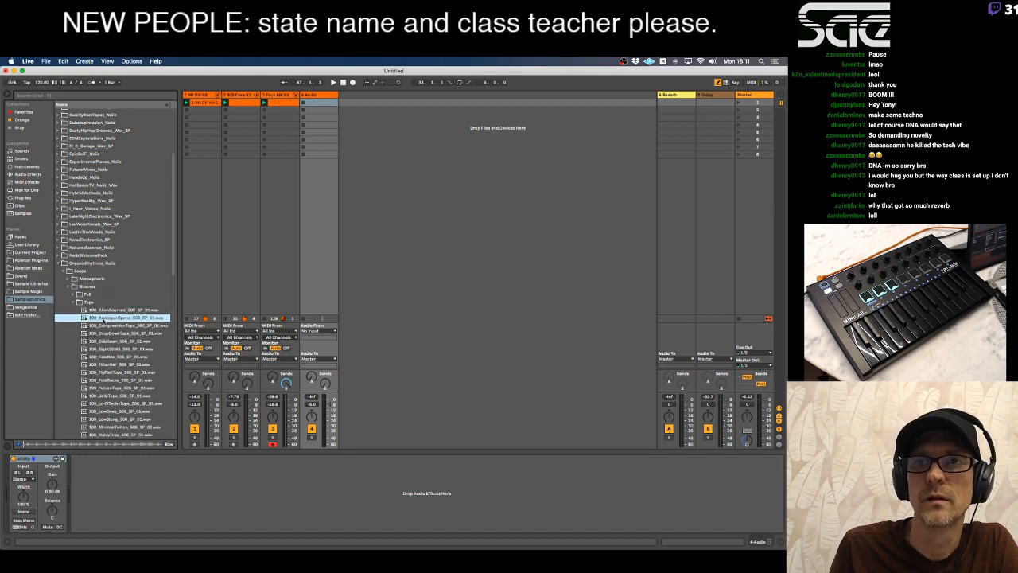
{"action": "left_click", "coordinate": [111, 348]}
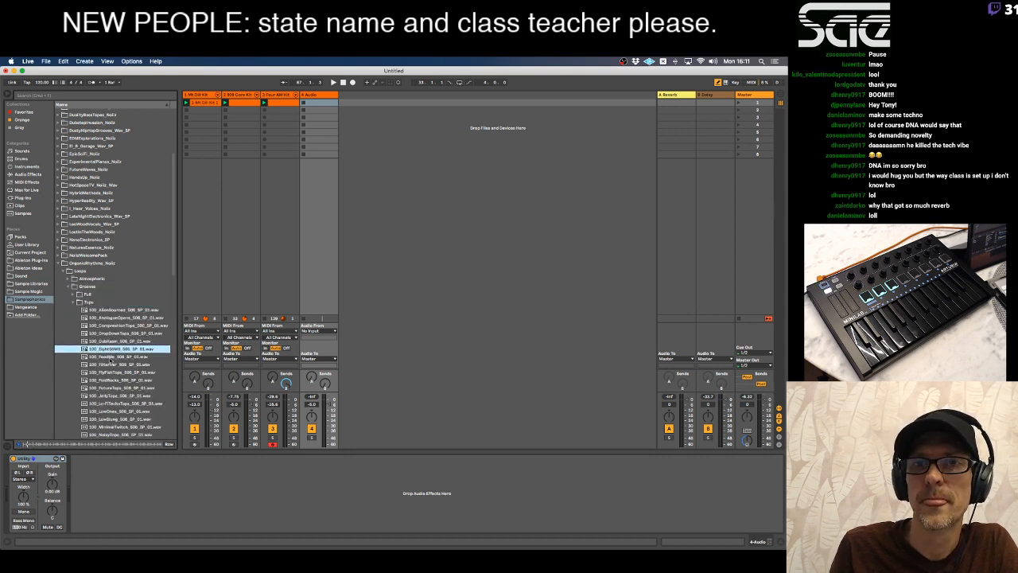
{"action": "left_click", "coordinate": [102, 357]}
{"action": "scroll", "coordinate": [104, 342], "scroll_direction": "down", "scroll_amount": 10}
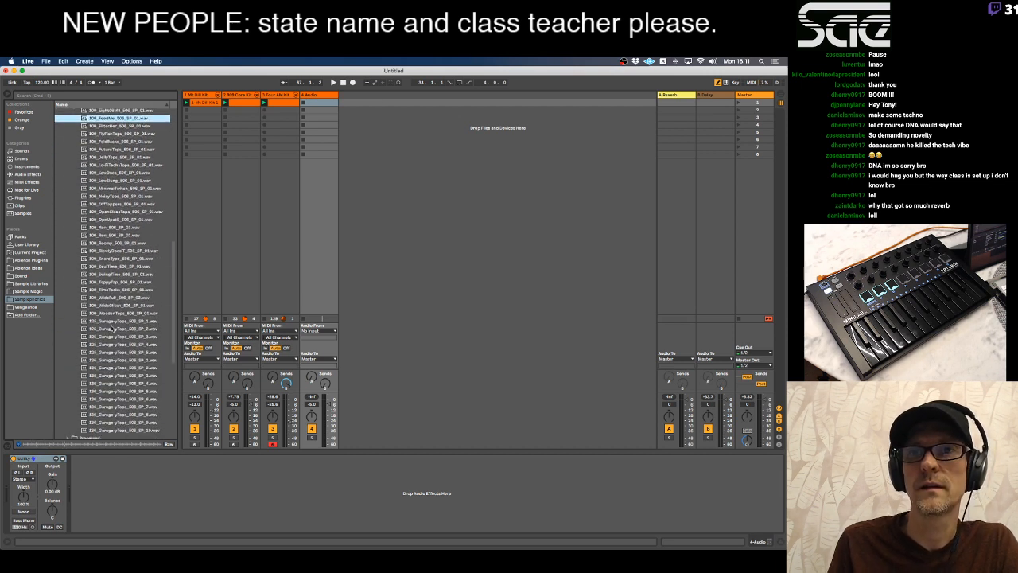
Audition and compare the 125_Garage-yTops loops in the Tops folder.
{"action": "left_click", "coordinate": [113, 327]}
{"action": "left_click", "coordinate": [114, 322]}
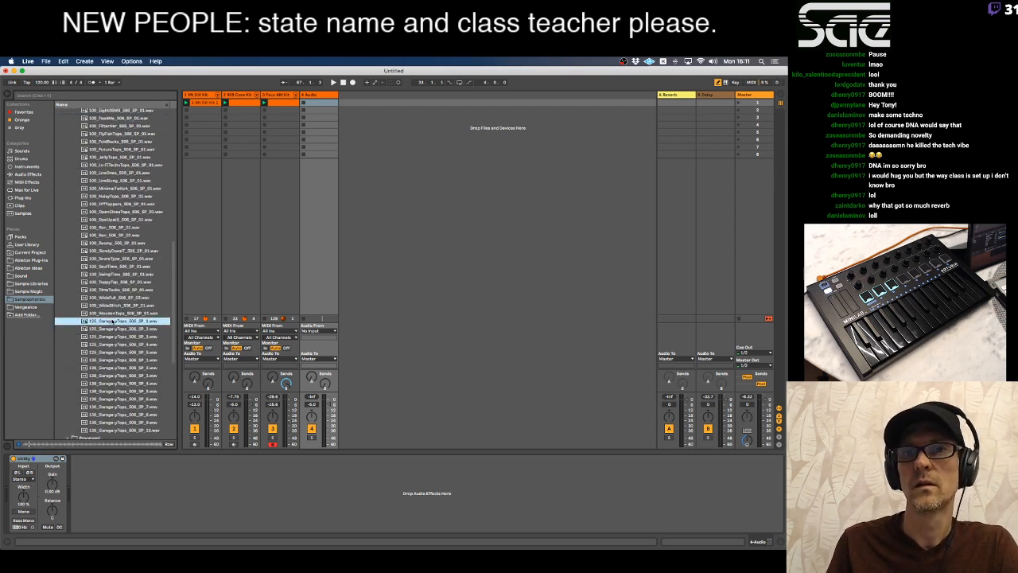
{"action": "left_click", "coordinate": [109, 344]}
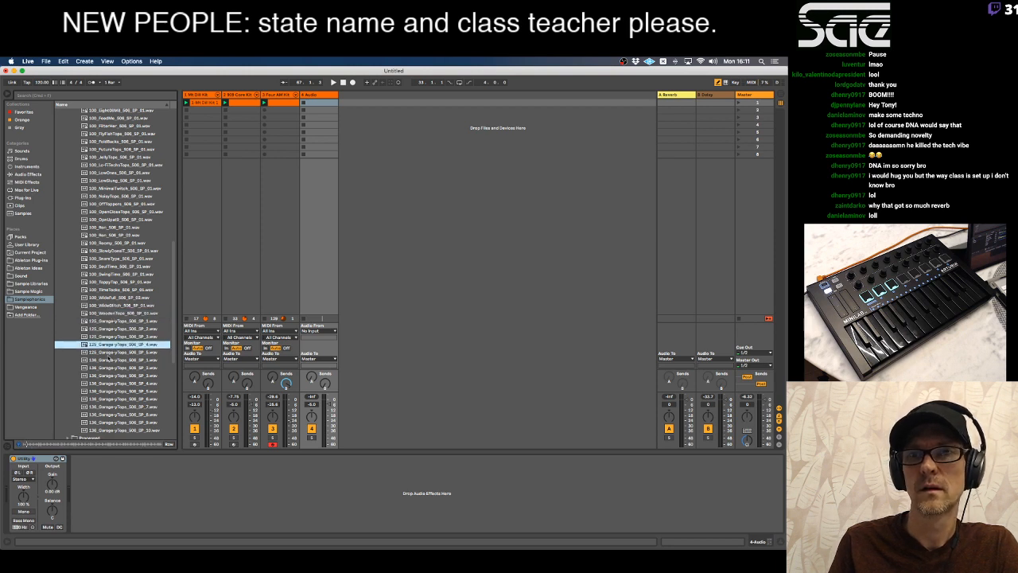
{"action": "left_click", "coordinate": [108, 353]}
{"action": "left_click", "coordinate": [108, 345]}
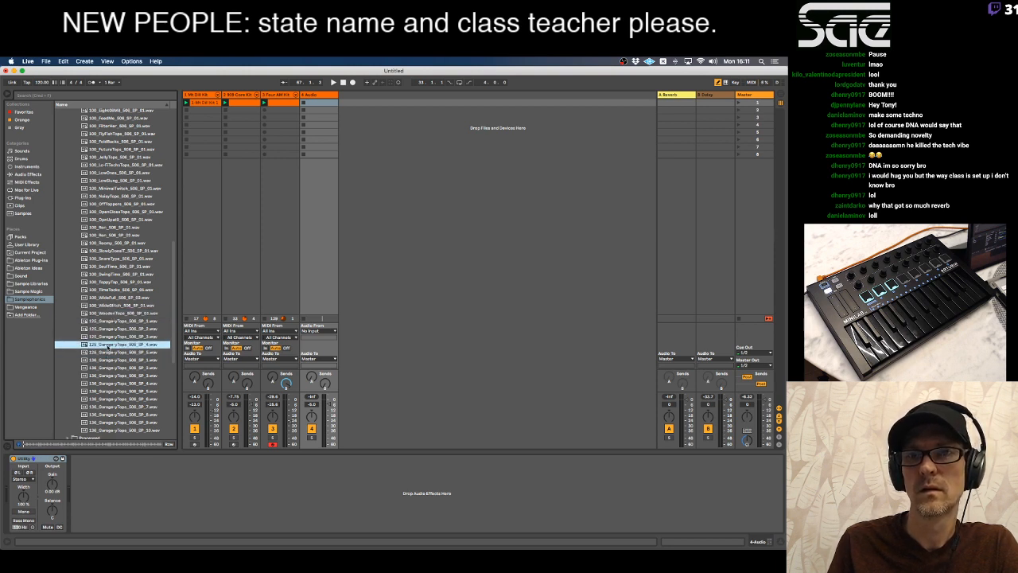
{"action": "left_click", "coordinate": [108, 338]}
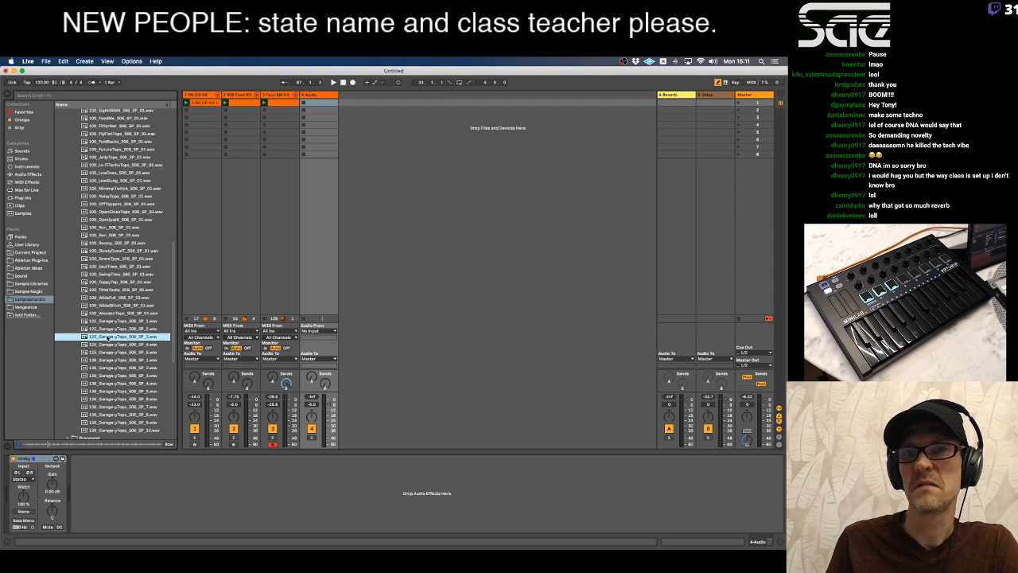
{"action": "left_click", "coordinate": [108, 329]}
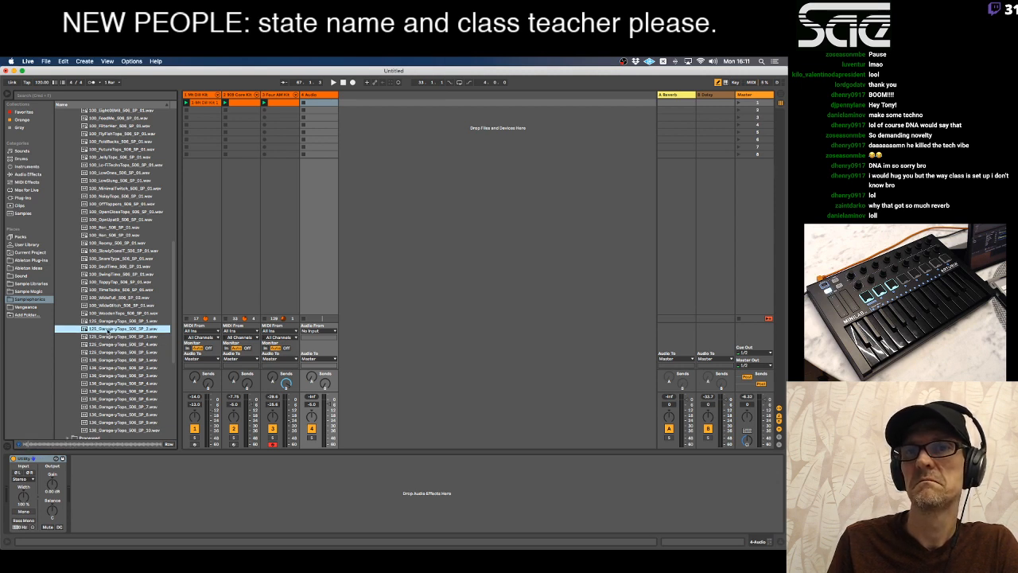
Load 125_Garage-yTops_506_SP_1.wav into the audio track's first clip slot and lower the track volume.
{"action": "left_click", "coordinate": [108, 321]}
{"action": "left_click_drag", "start_coordinate": [121, 322], "coordinate": [318, 104]}
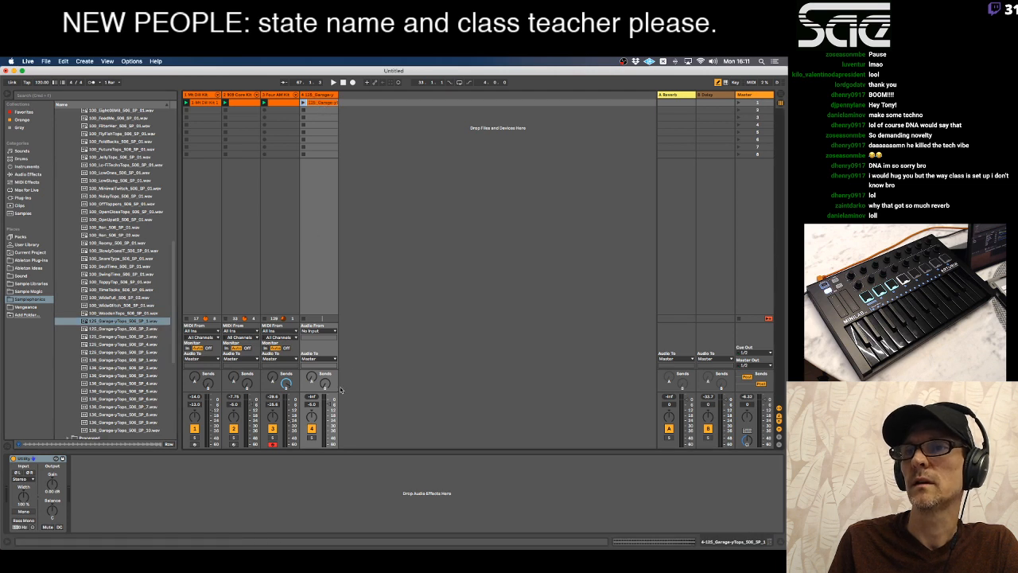
{"action": "left_click", "coordinate": [329, 410]}
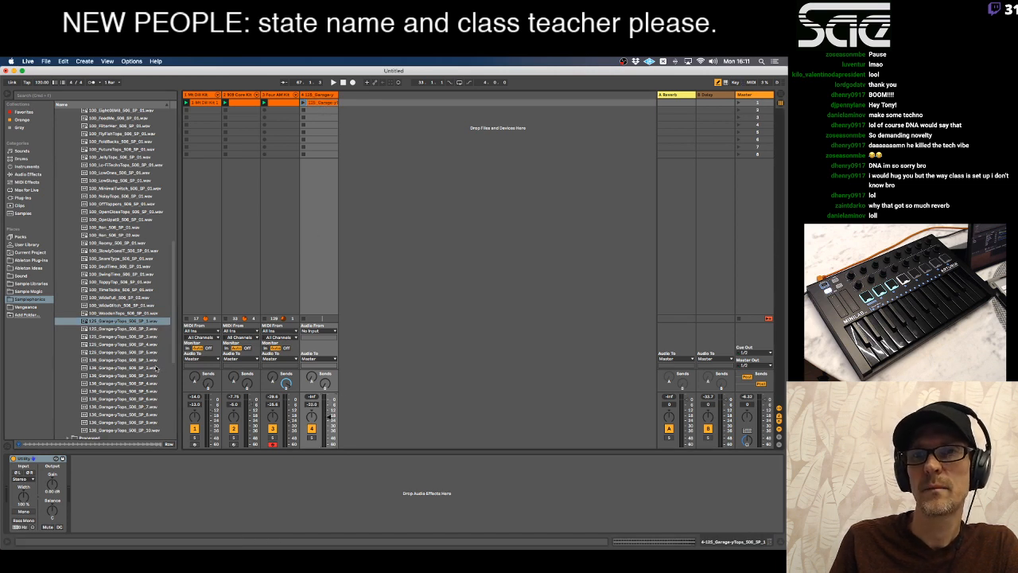
Add 125_Garage-yTops_506_SP_5.wav to the audio track's second clip slot and 100_Roomy_506_SP_01.wav to the third.
{"action": "left_click", "coordinate": [127, 355]}
{"action": "left_click_drag", "start_coordinate": [127, 355], "coordinate": [318, 109]}
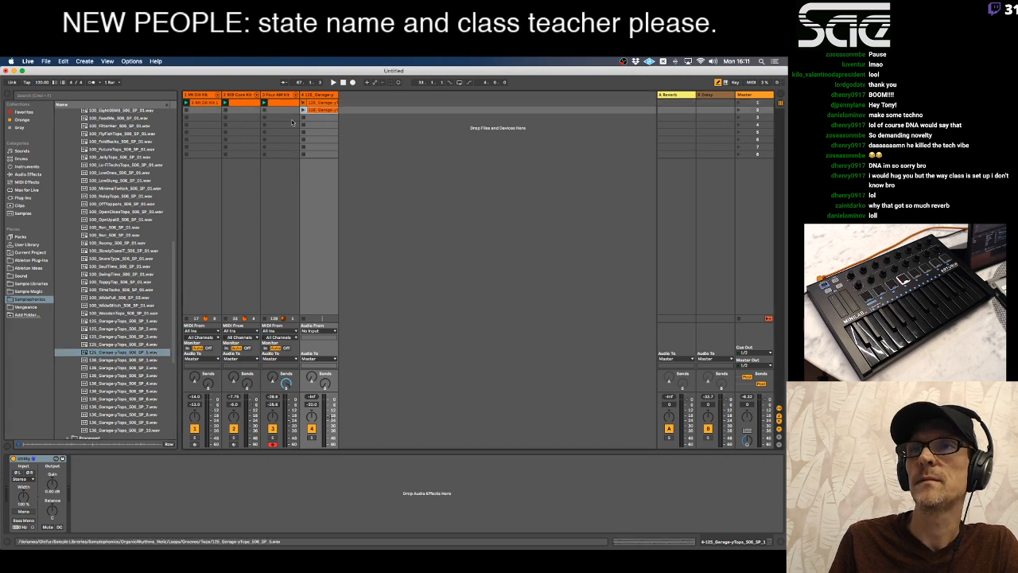
{"action": "left_click", "coordinate": [103, 252]}
{"action": "left_click", "coordinate": [107, 243]}
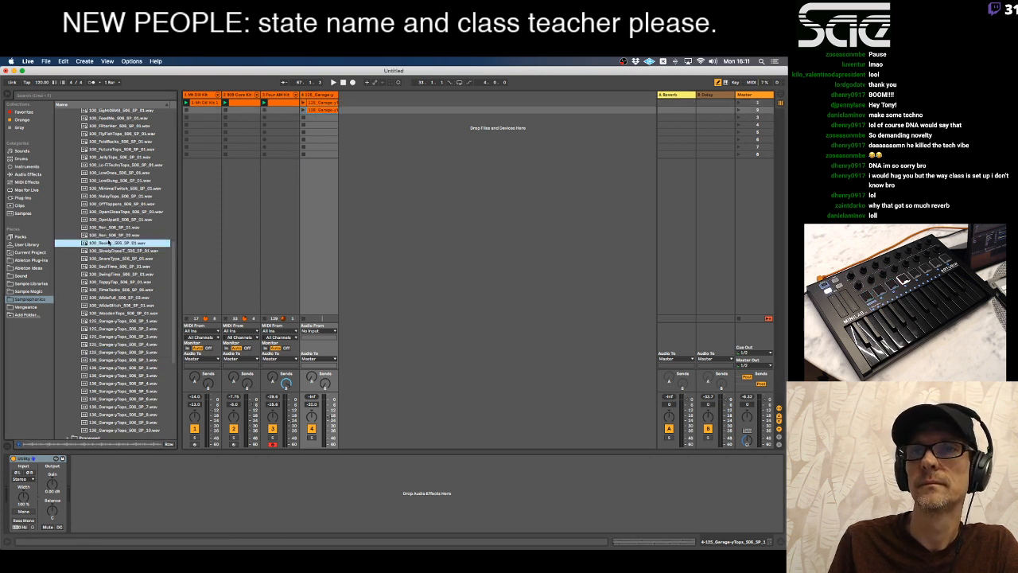
{"action": "left_click_drag", "start_coordinate": [103, 243], "coordinate": [318, 117]}
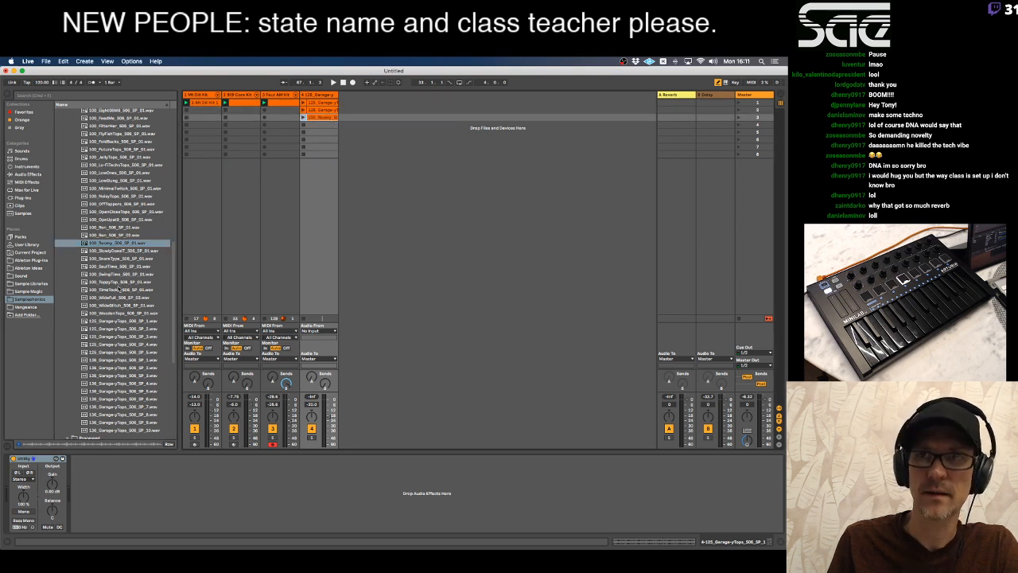
Add 100_WideFull_506_SP_02.wav to the audio track's fourth clip slot and 100_WoodenTops_506_SP_01.wav to the fifth.
{"action": "left_click", "coordinate": [118, 292]}
{"action": "left_click", "coordinate": [113, 298]}
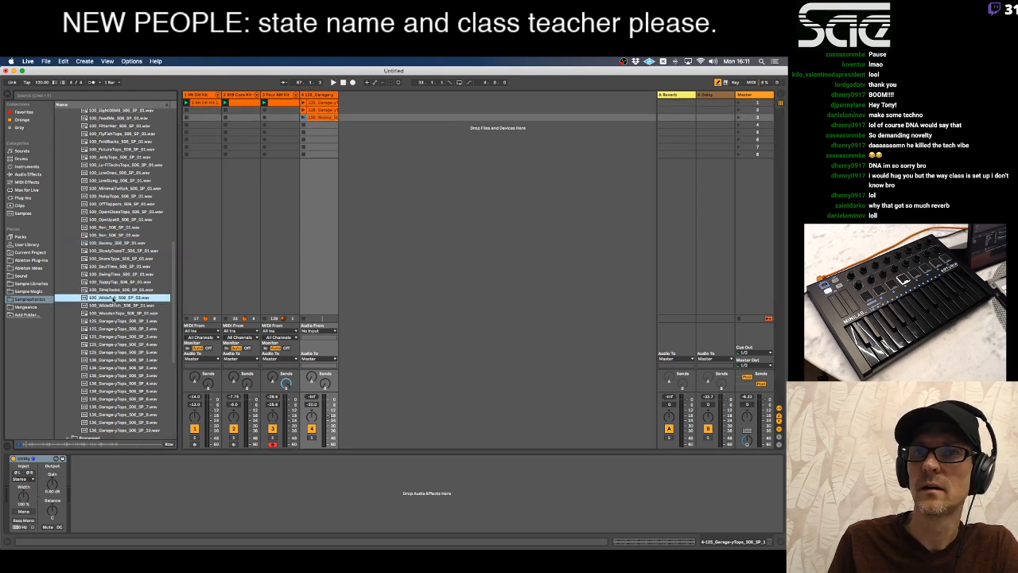
{"action": "left_click_drag", "start_coordinate": [111, 298], "coordinate": [327, 126]}
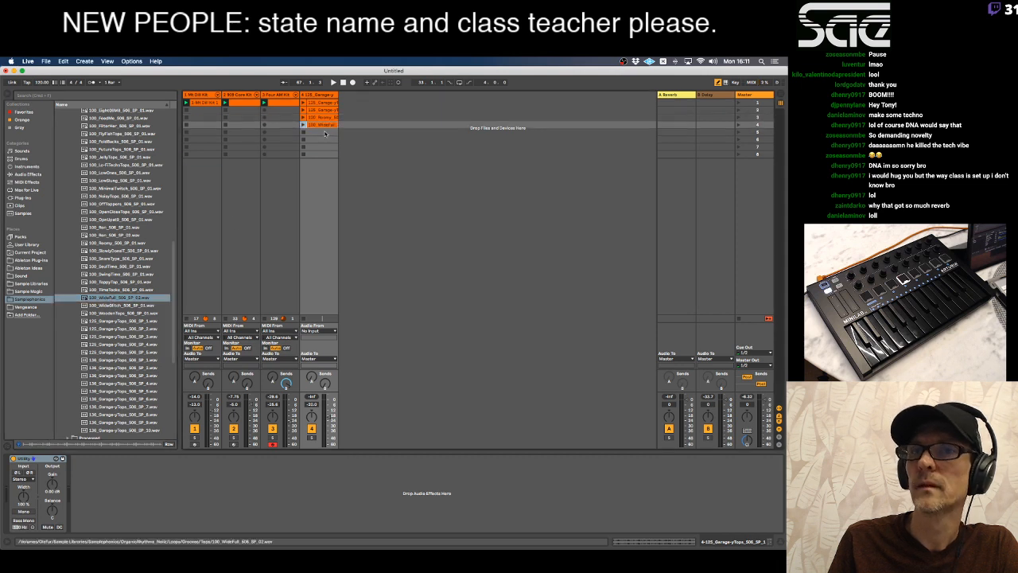
{"action": "left_click", "coordinate": [102, 314]}
{"action": "left_click_drag", "start_coordinate": [335, 190], "coordinate": [322, 131]}
Start playback, raise the Garage-yTops track's volume to about -13.5 dB and solo the track.
{"action": "key", "text": "space"}
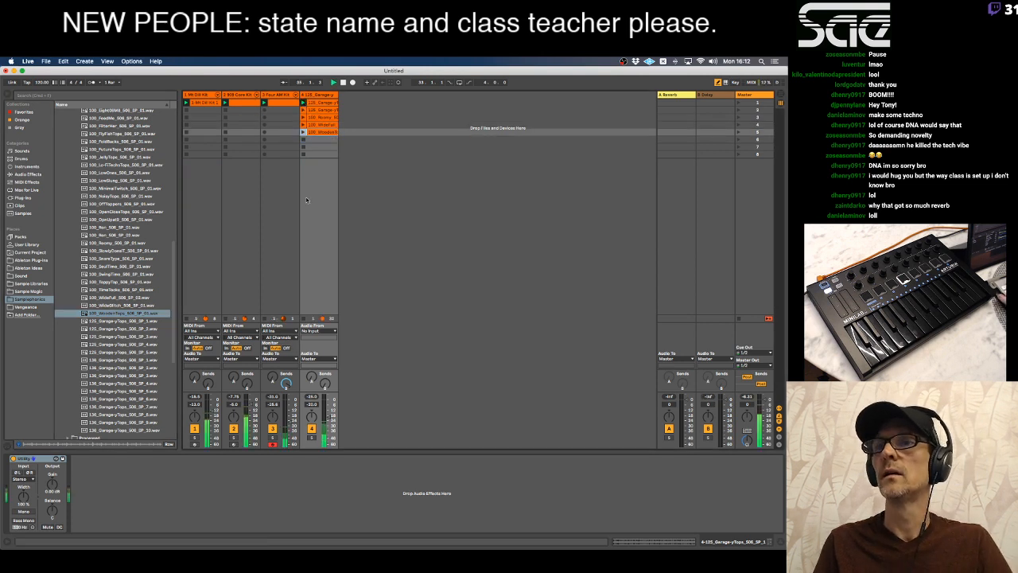
{"action": "left_click_drag", "start_coordinate": [332, 421], "coordinate": [329, 411]}
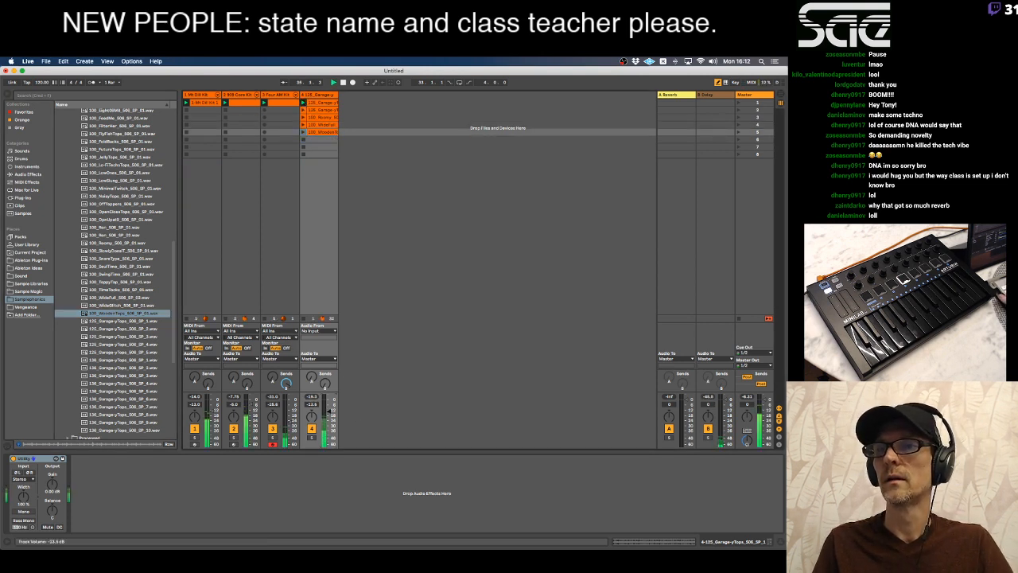
{"action": "left_click", "coordinate": [311, 437]}
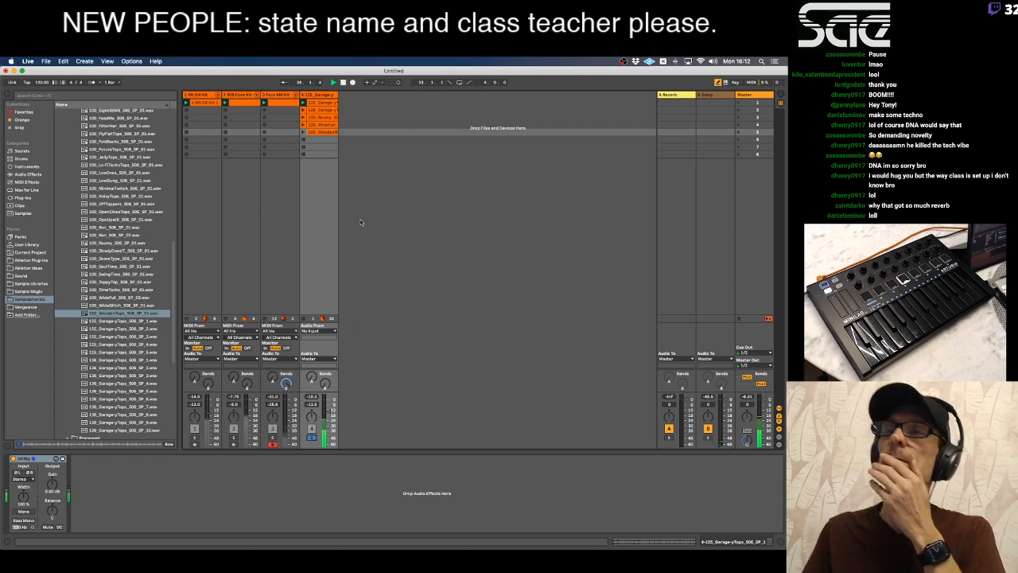
Play back the soloed track and launch its different loop clips in turn to compare them.
{"action": "left_click", "coordinate": [314, 111]}
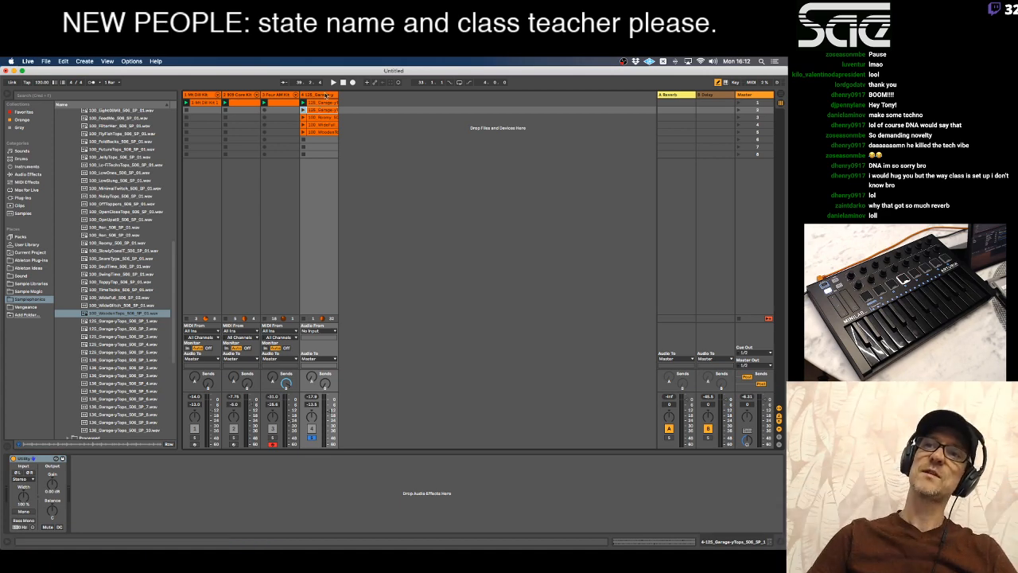
{"action": "key", "text": "space"}
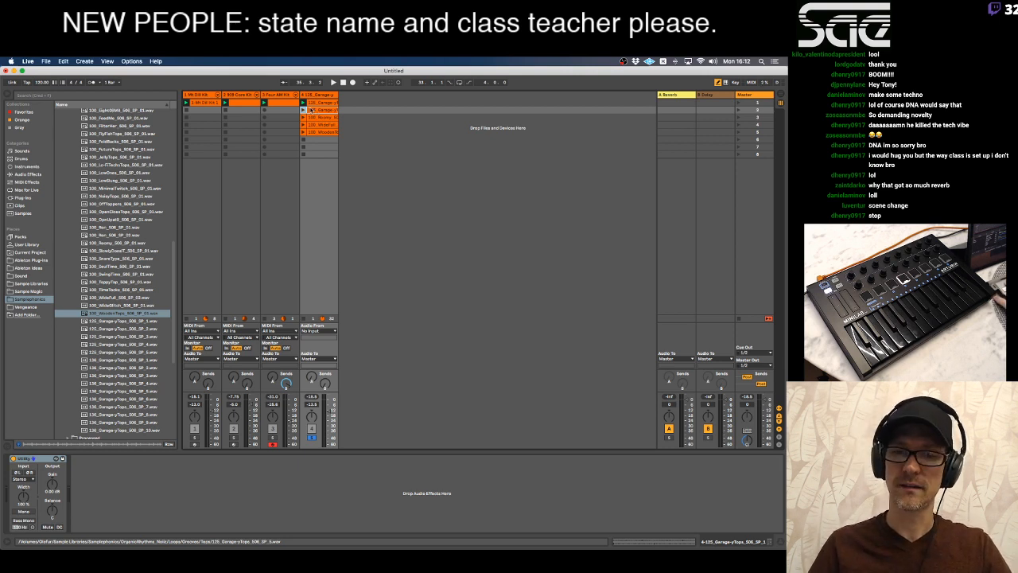
{"action": "left_click", "coordinate": [311, 110]}
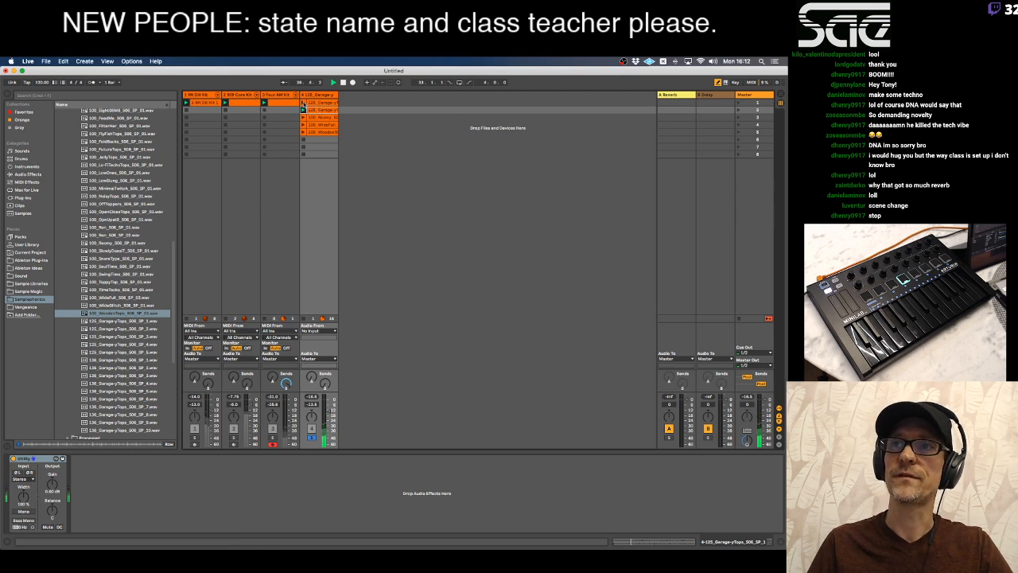
{"action": "left_click", "coordinate": [303, 103]}
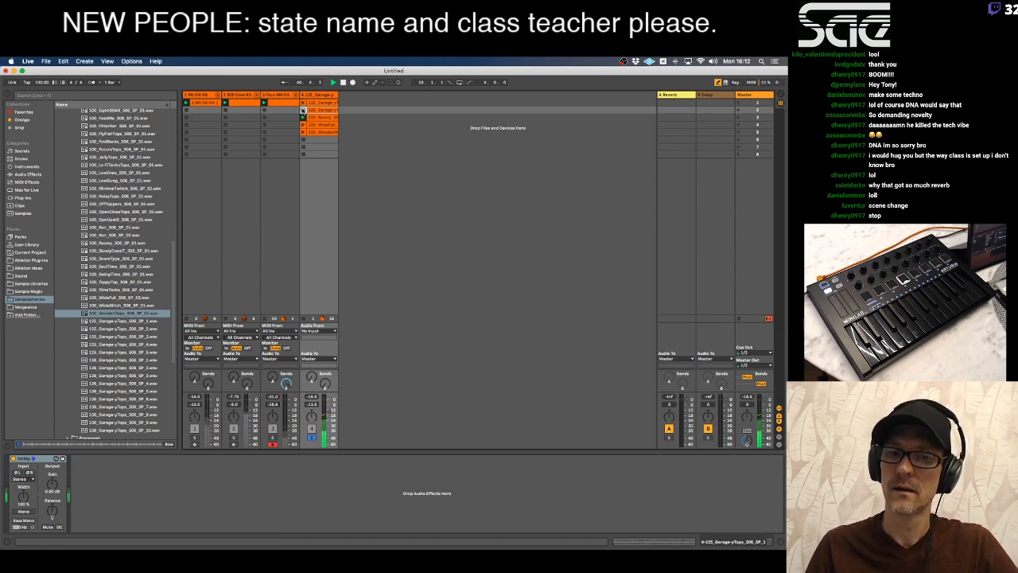
{"action": "left_click", "coordinate": [303, 109]}
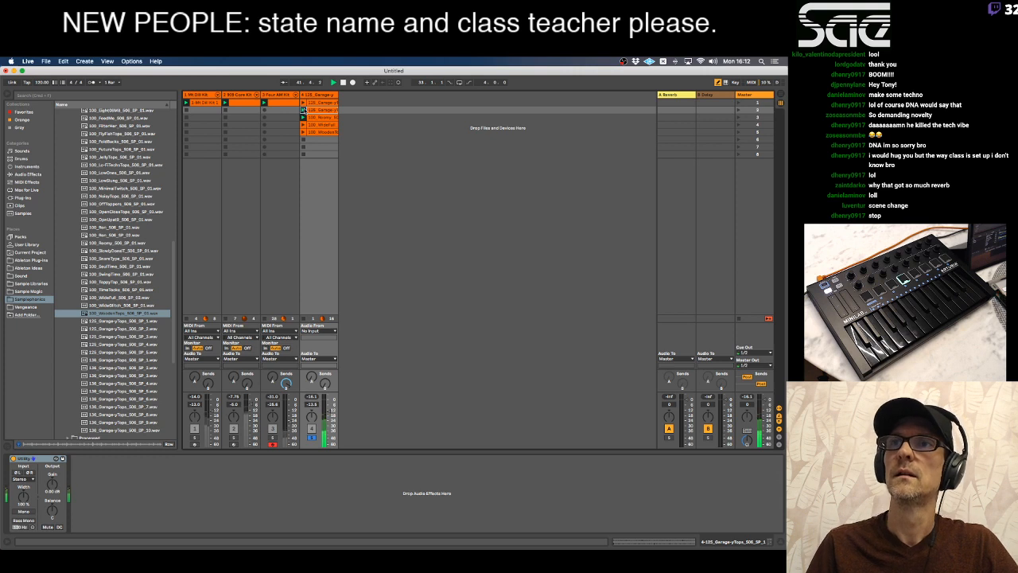
{"action": "left_click", "coordinate": [303, 125]}
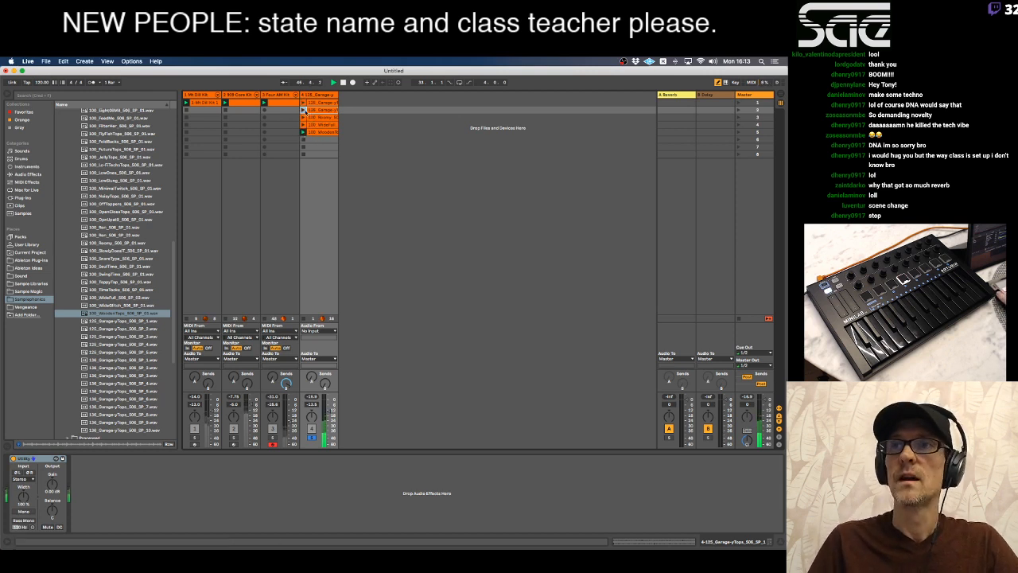
Launch the second Garage-yTops clip and move the Roomy clip to the third slot of a new audio track.
{"action": "left_click", "coordinate": [304, 110]}
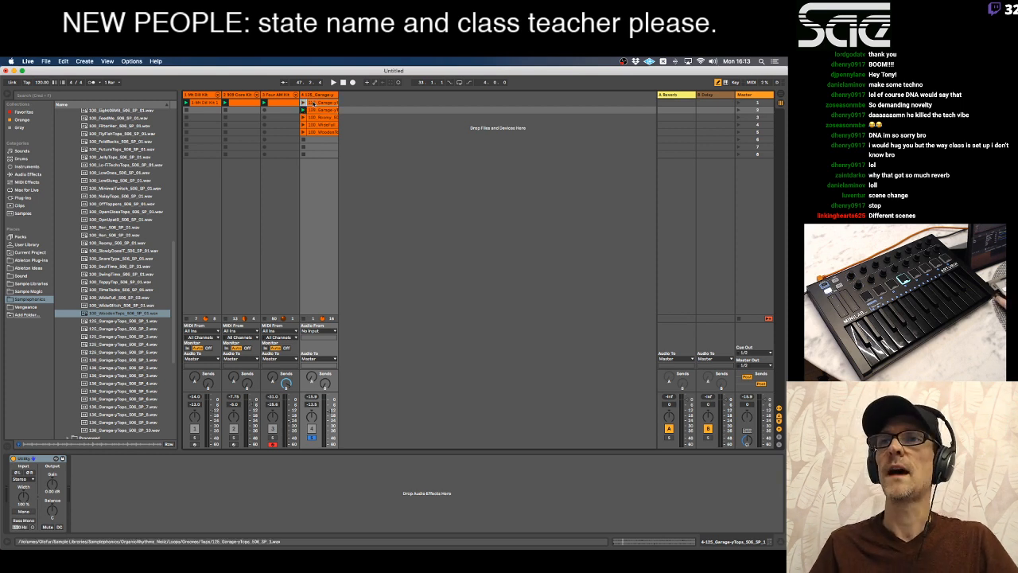
{"action": "left_click", "coordinate": [313, 103]}
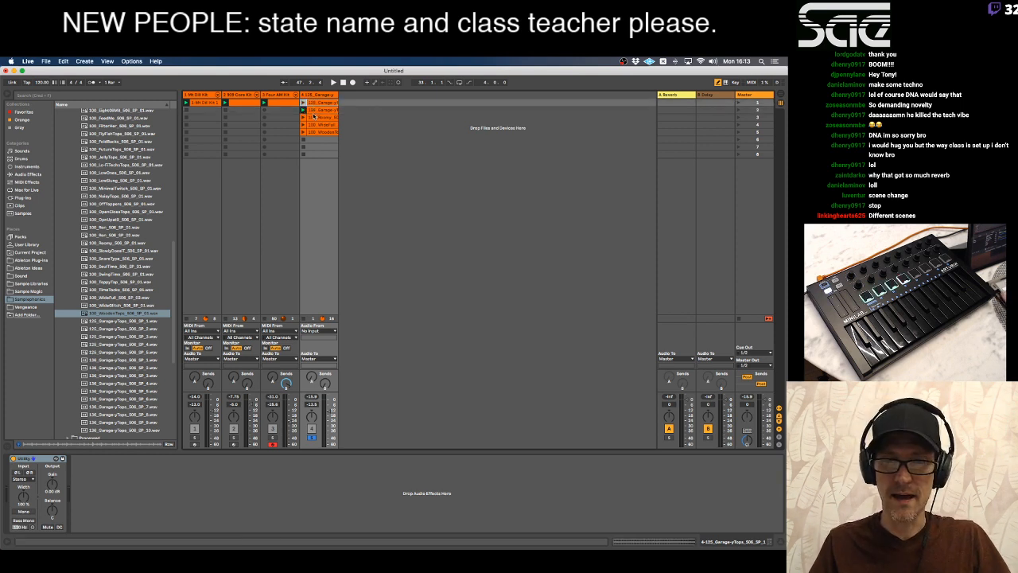
{"action": "left_click", "coordinate": [314, 118]}
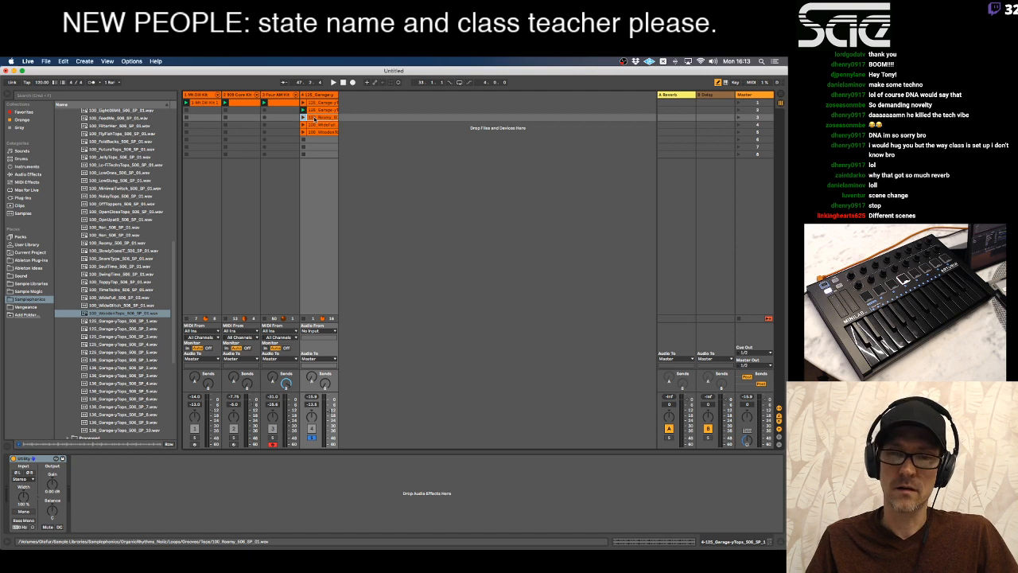
{"action": "left_click_drag", "start_coordinate": [315, 118], "coordinate": [349, 117]}
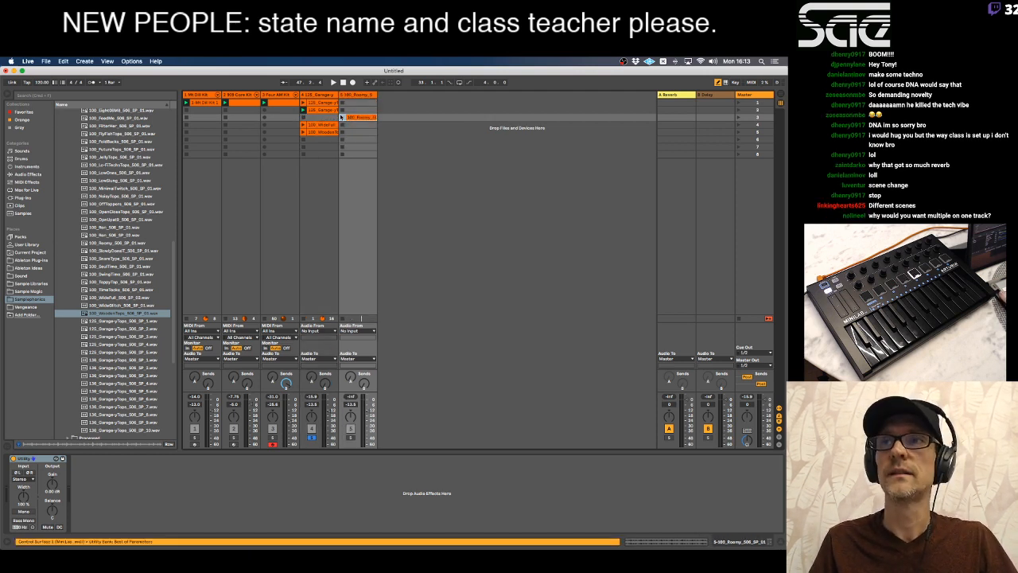
Launch the first Garage-yTops clip together with the Roomy clip and solo both audio tracks.
{"action": "left_click", "coordinate": [310, 103]}
{"action": "left_click", "coordinate": [303, 103]}
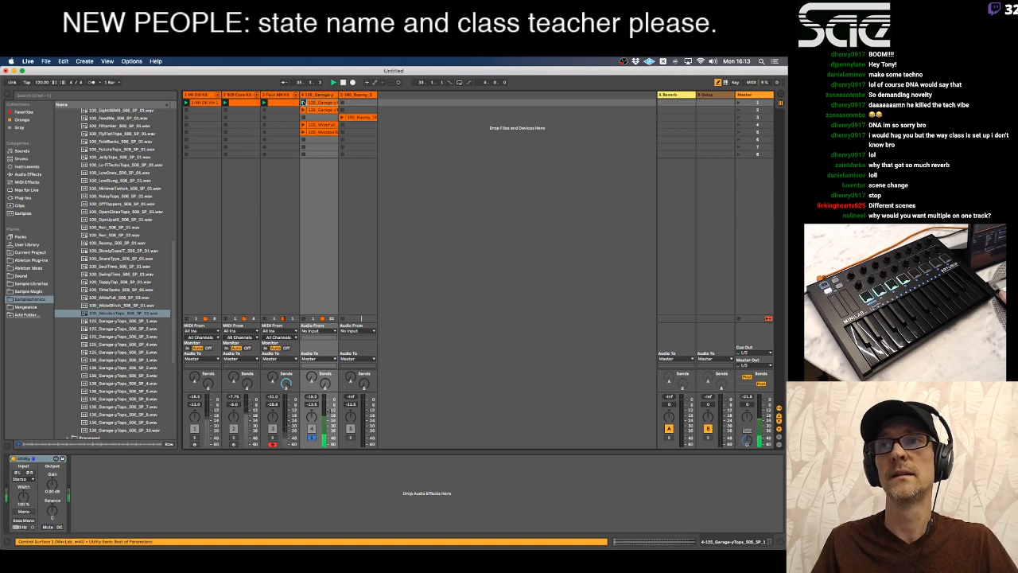
{"action": "left_click", "coordinate": [350, 118]}
{"action": "left_click", "coordinate": [343, 117]}
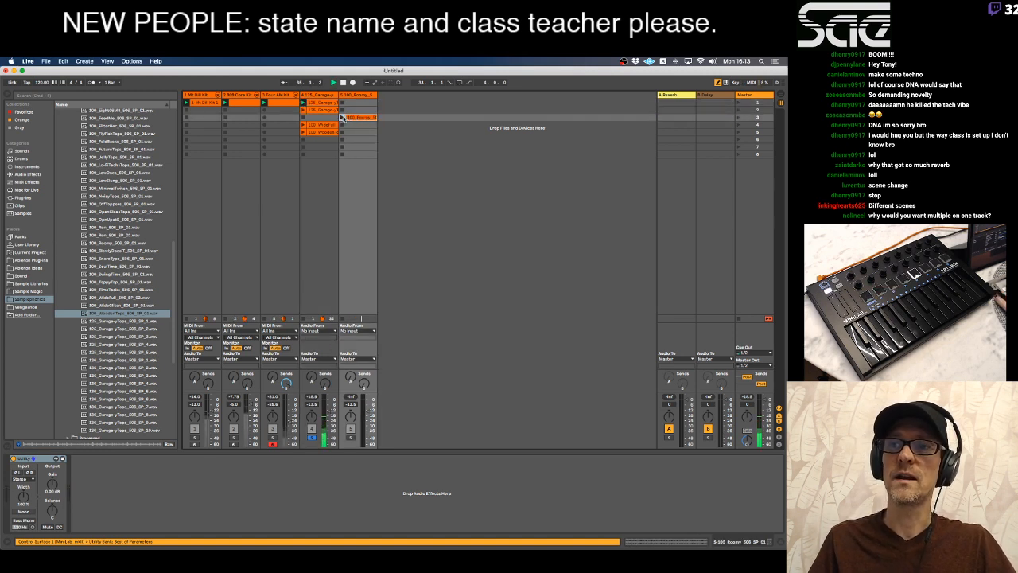
{"action": "left_click", "coordinate": [350, 436]}
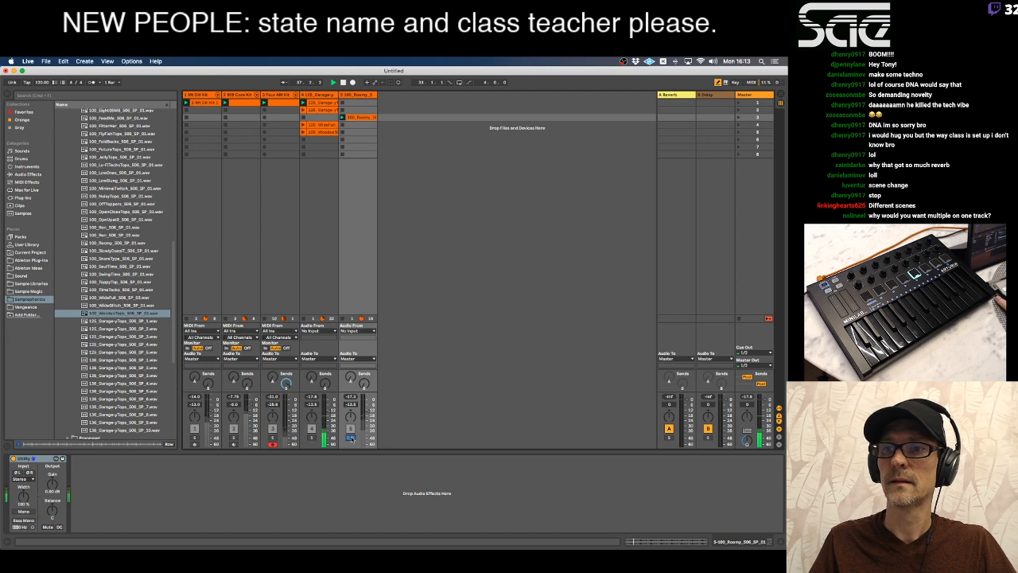
{"action": "left_click", "coordinate": [311, 437], "text": "super"}
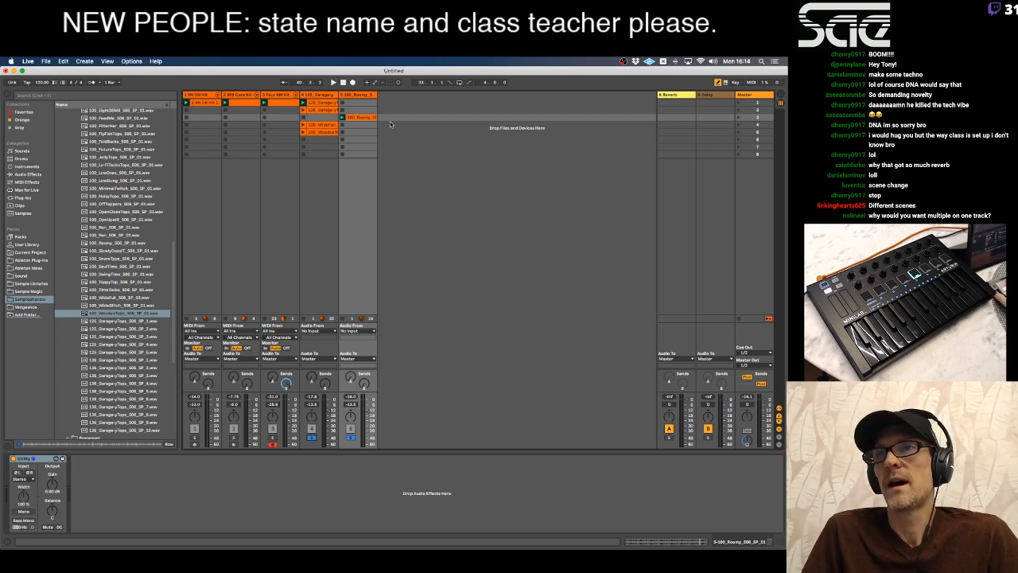
Play the WideFull and Roomy clips with the drums by unsoloing both loop tracks, and lower the two tracks' volumes.
{"action": "left_click", "coordinate": [326, 110]}
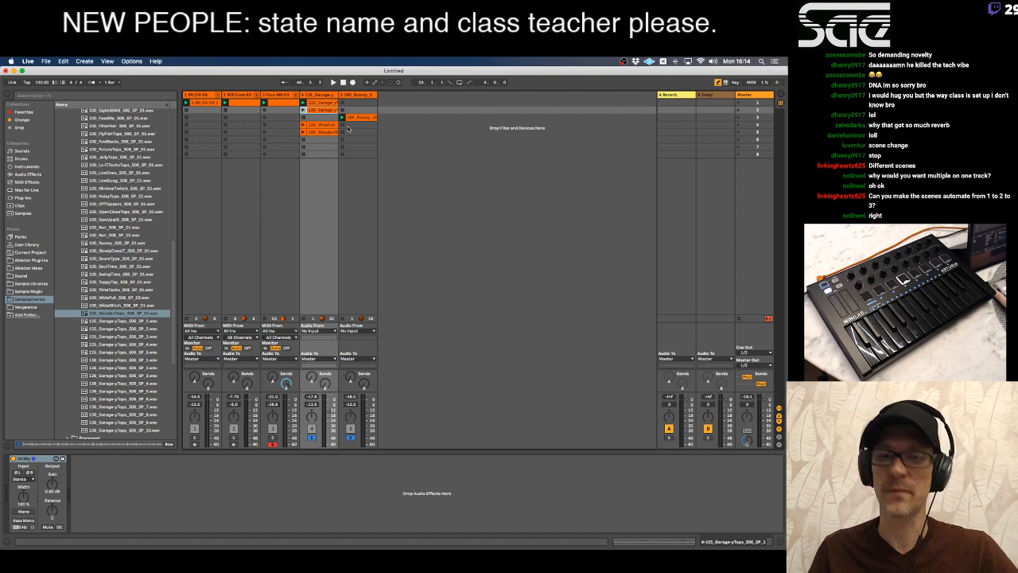
{"action": "left_click", "coordinate": [334, 125]}
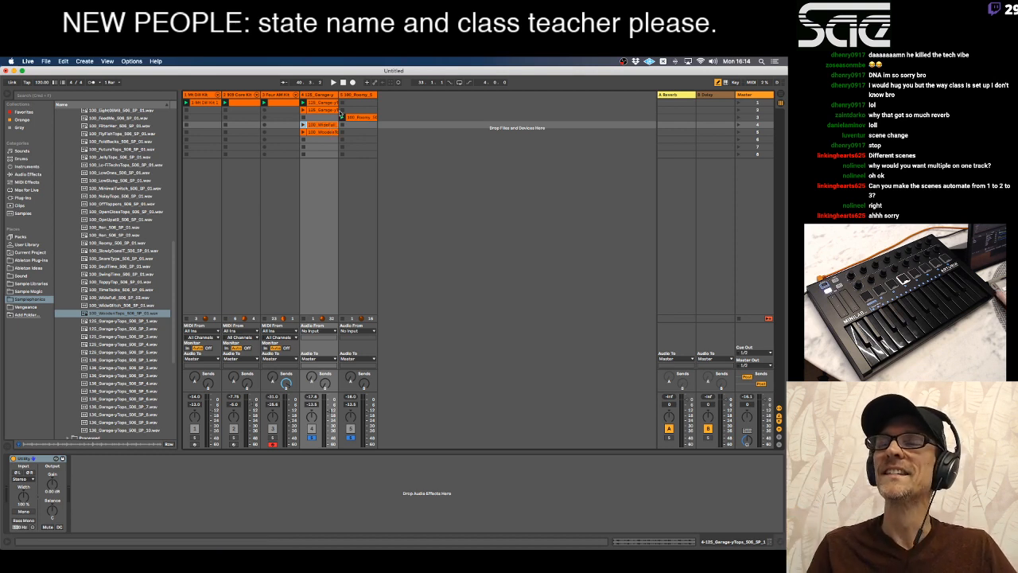
{"action": "left_click", "coordinate": [341, 117]}
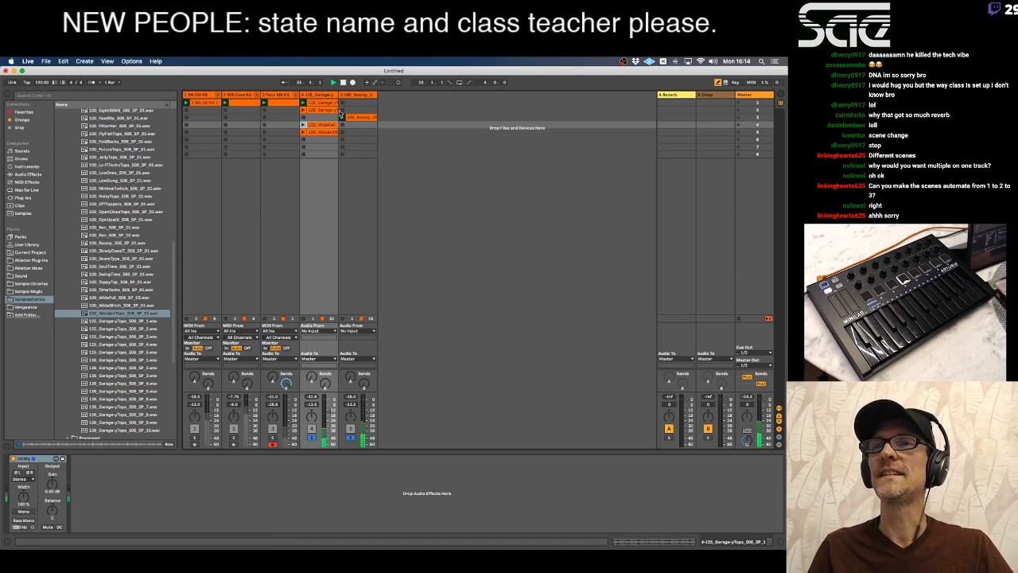
{"action": "left_click", "coordinate": [311, 432]}
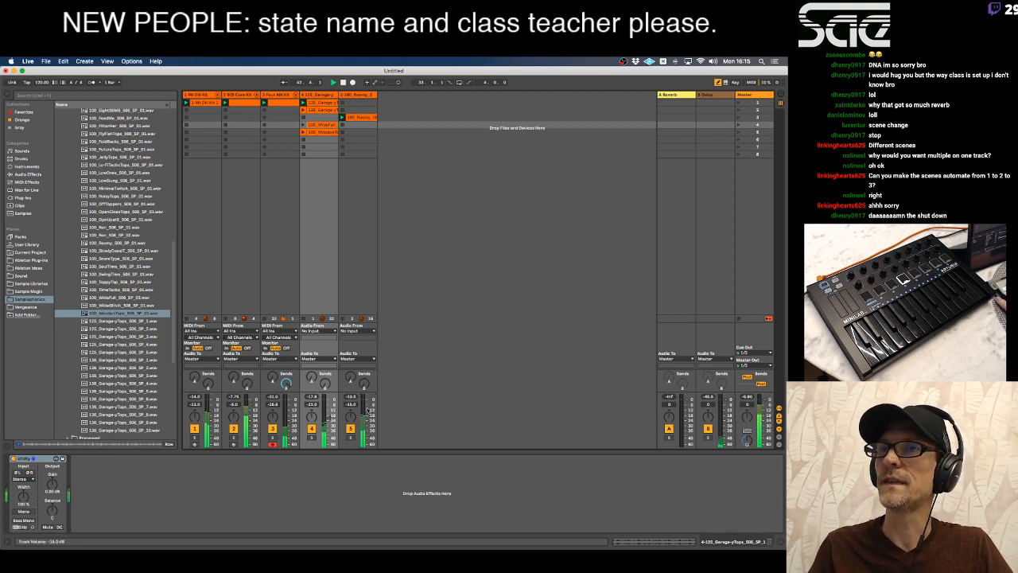
Move the WideFull clip to the Roomy track and the WoodenTops clip to a new audio track's fourth slot, lowering the new track's volume.
{"action": "left_click_drag", "start_coordinate": [329, 124], "coordinate": [342, 125]}
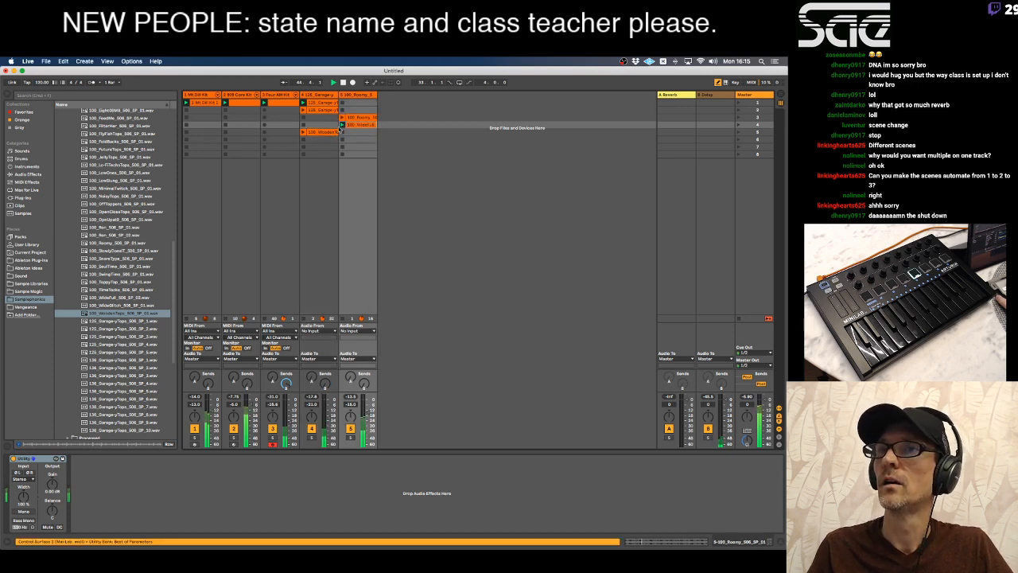
{"action": "left_click_drag", "start_coordinate": [326, 132], "coordinate": [342, 133]}
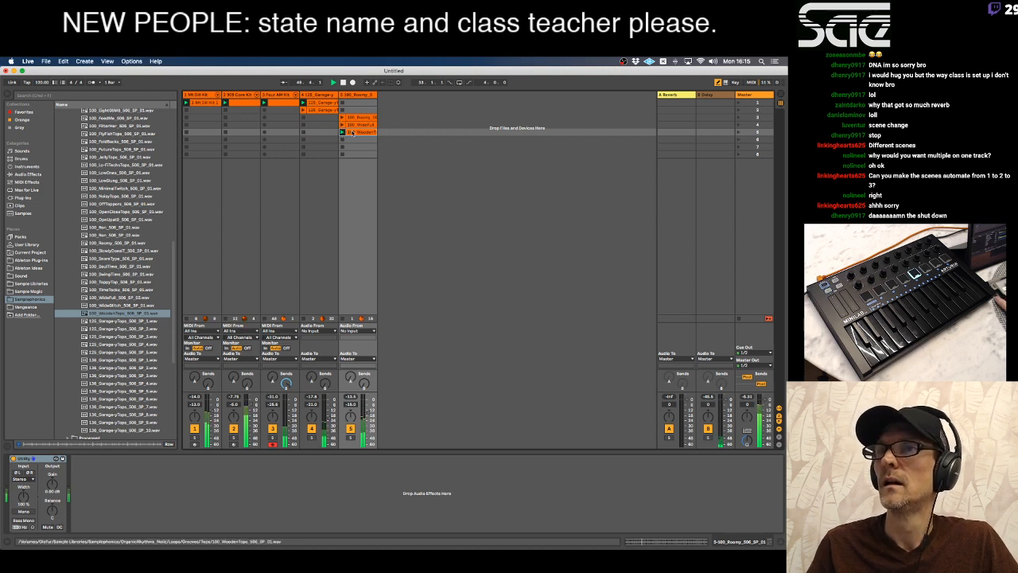
{"action": "left_click_drag", "start_coordinate": [353, 133], "coordinate": [390, 125]}
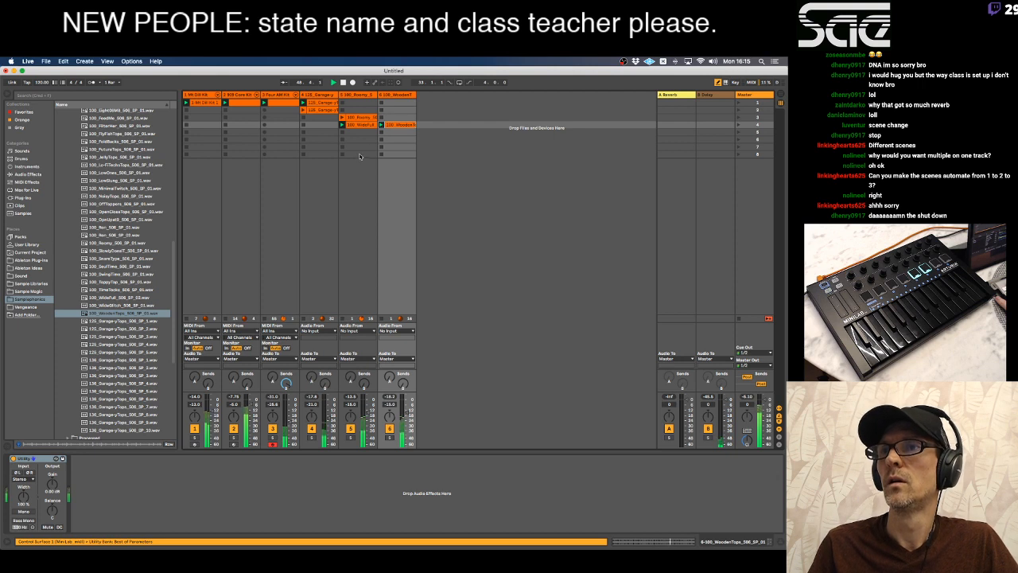
{"action": "left_click_drag", "start_coordinate": [404, 412], "coordinate": [406, 418]}
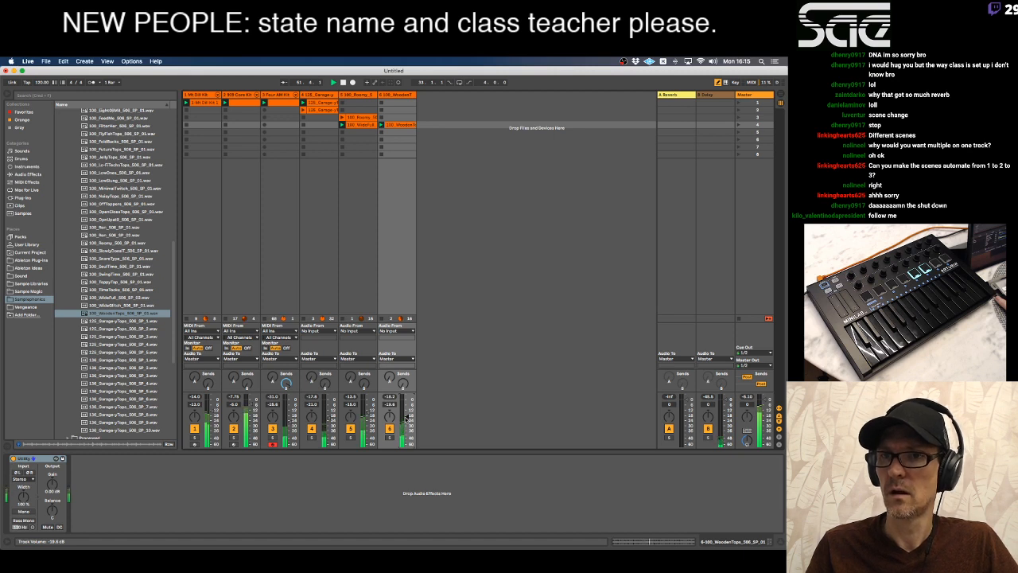
Delete the second Garage-yTops clip and rename its track HH Lp.
{"action": "left_click", "coordinate": [324, 111]}
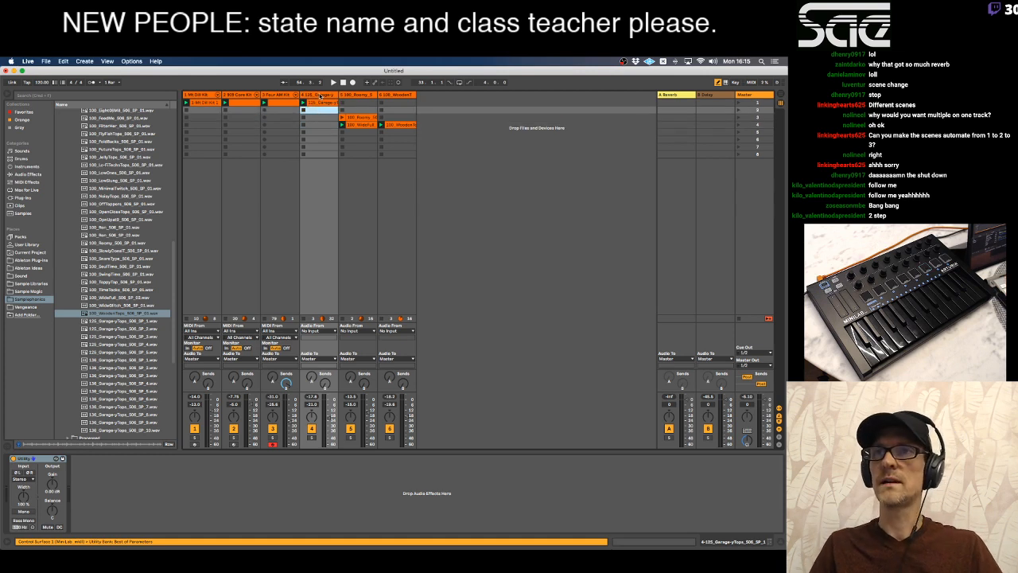
{"action": "left_click", "coordinate": [320, 94]}
{"action": "type", "text": "HH Lo"}
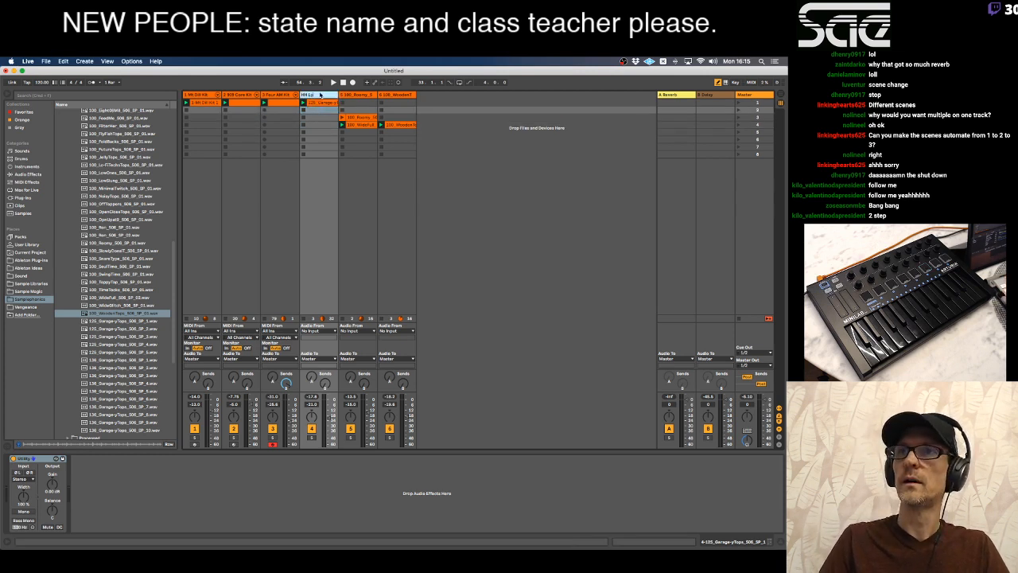
{"action": "key", "text": "Tab"}
Rename the Roomy track Perc Lp 1 and the WoodenTops track Perc Lp 2.
{"action": "type", "text": "P"}
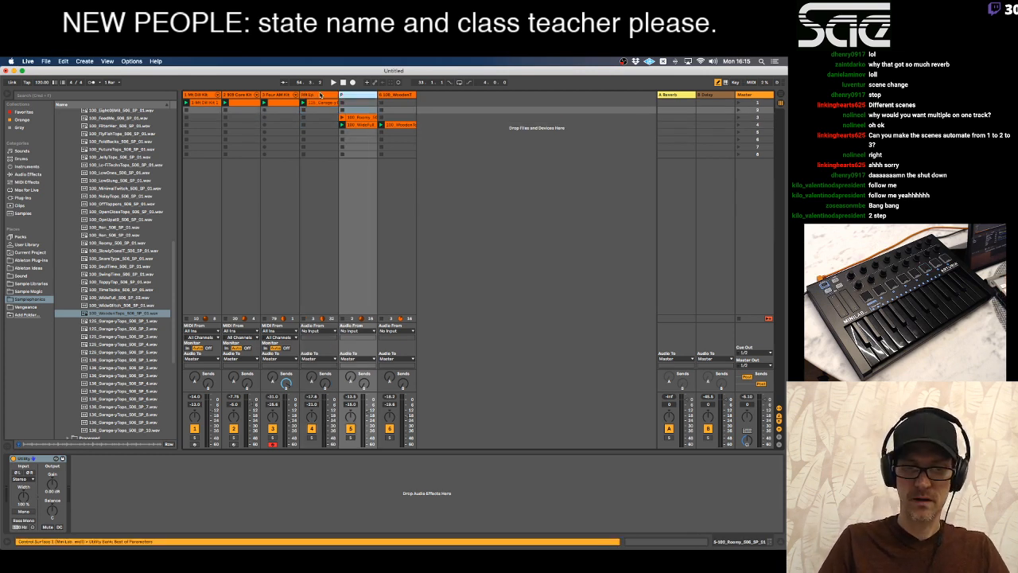
{"action": "type", "text": "erc Lp 1"}
{"action": "key", "text": "Tab"}
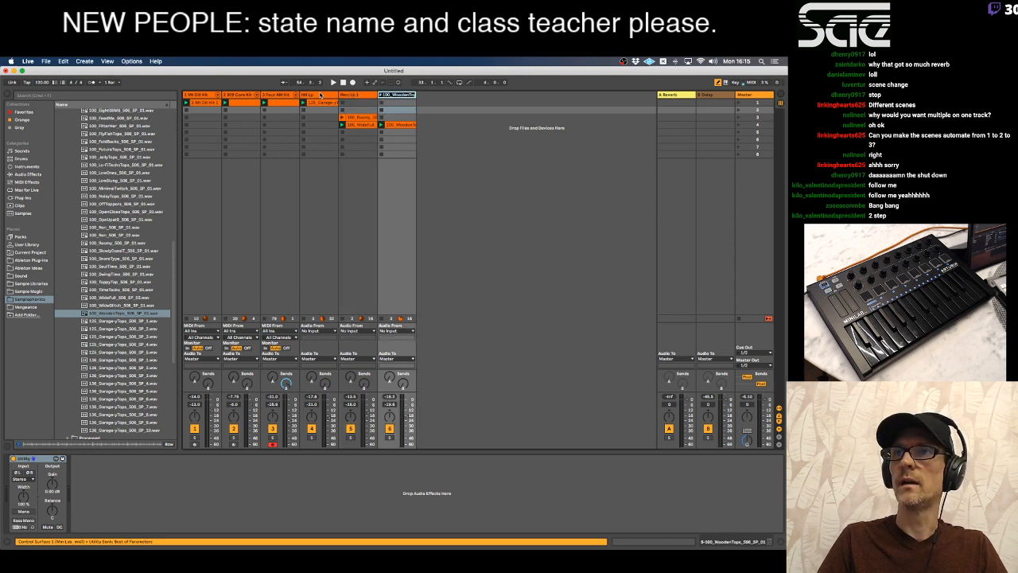
{"action": "type", "text": "Perc L"}
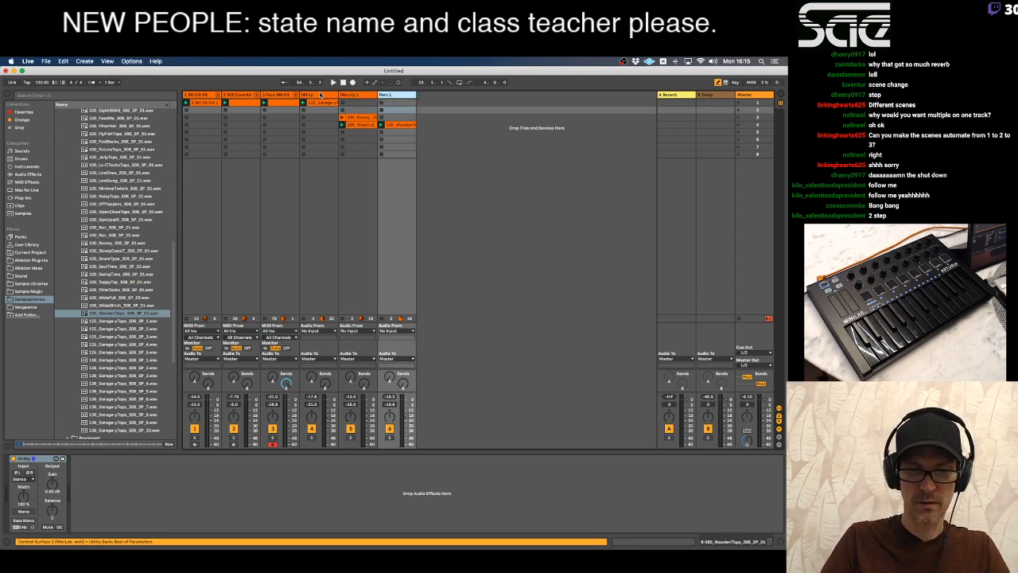
{"action": "type", "text": "p 2"}
{"action": "key", "text": "Return"}
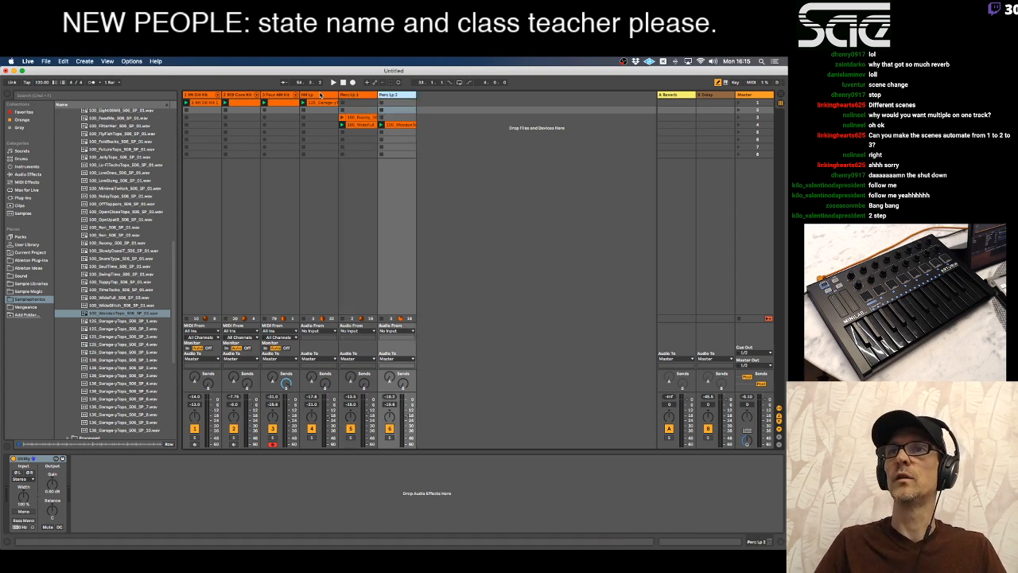
Rename the first drum kit track BD Lp.
{"action": "left_click", "coordinate": [201, 94]}
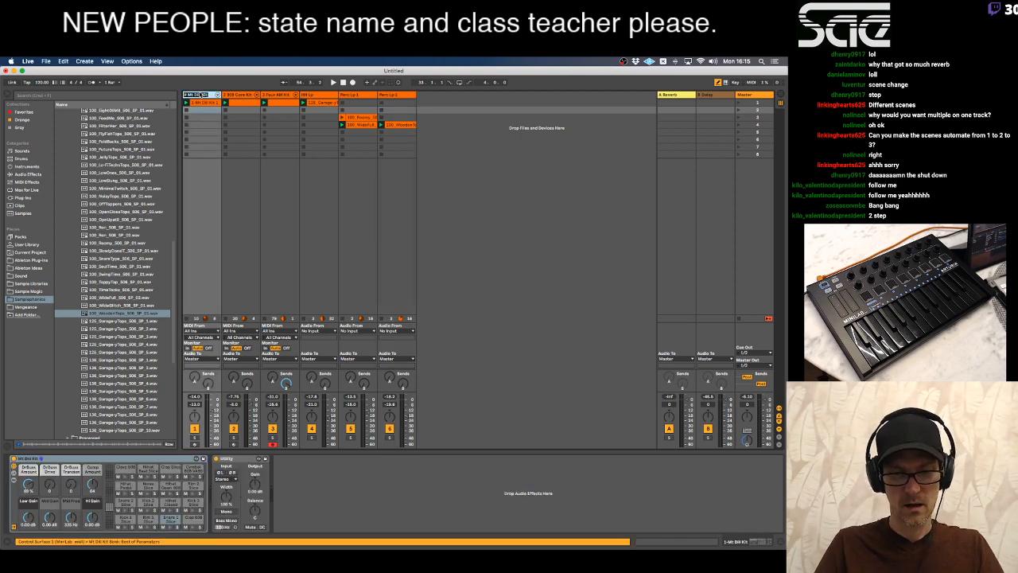
{"action": "key", "text": "Right"}
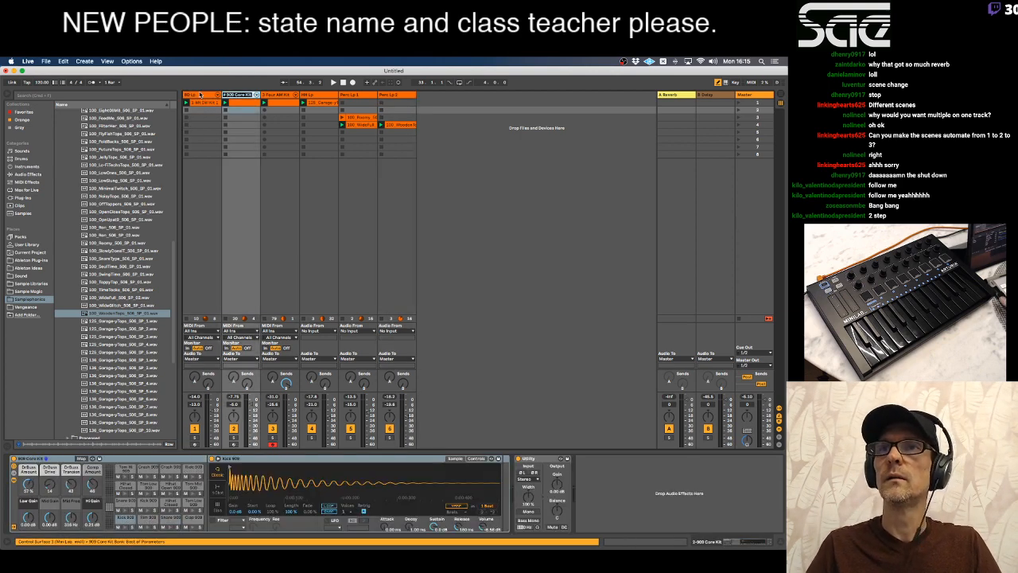
{"action": "left_click", "coordinate": [201, 95]}
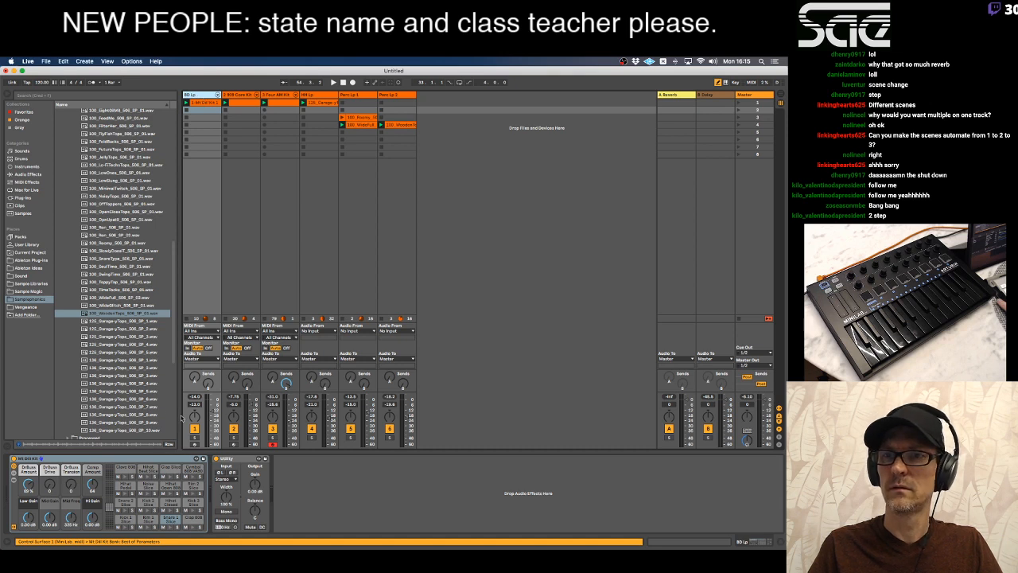
Solo the first drum kit track during playback and rename it Weird Bt Lp.
{"action": "left_click", "coordinate": [195, 436]}
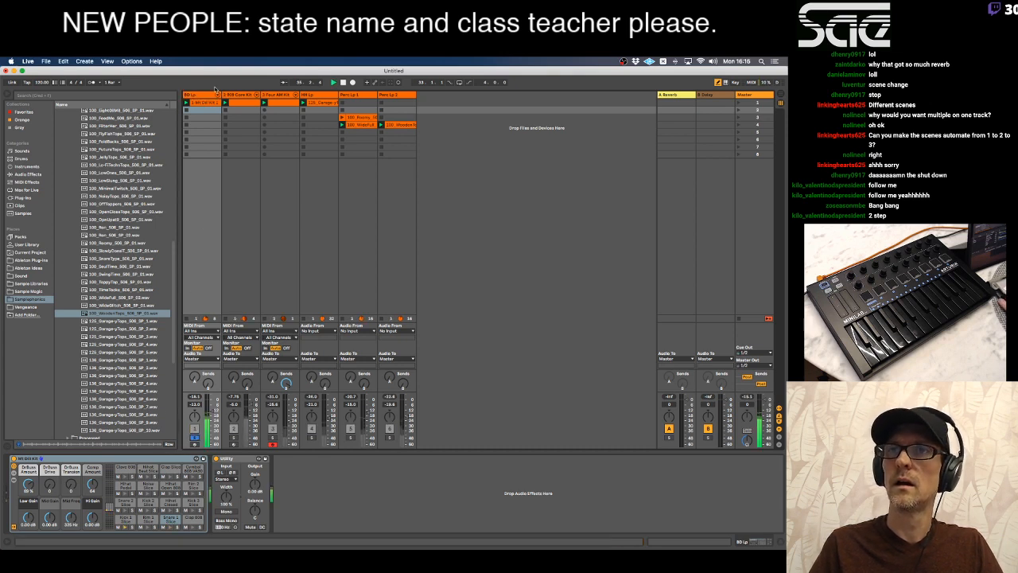
{"action": "key", "text": "super+r"}
{"action": "type", "text": "W"}
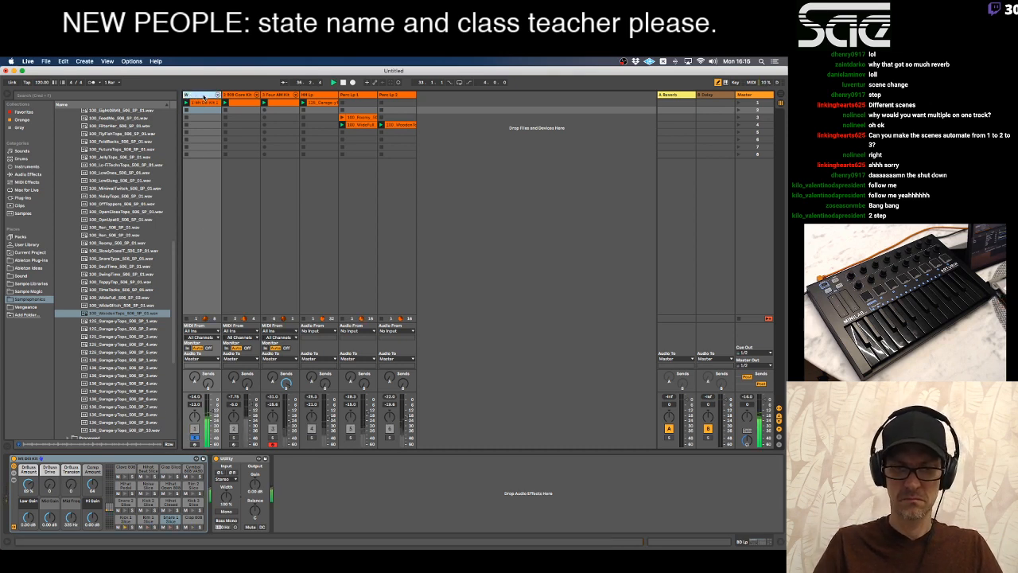
{"action": "key", "text": "Return"}
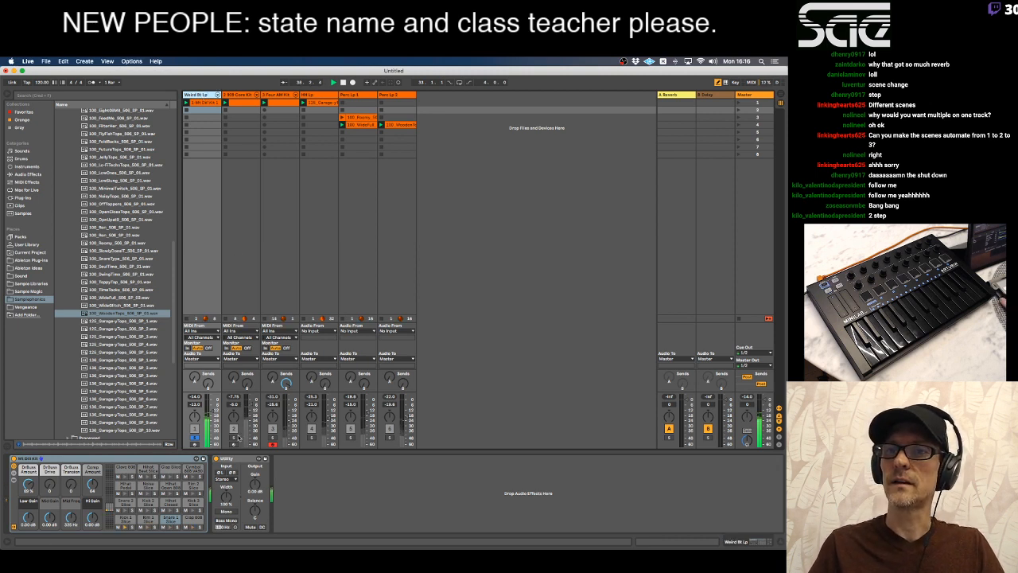
Add the 909 Core Kit track to the solo and rename it BD LP.
{"action": "left_click", "coordinate": [233, 437]}
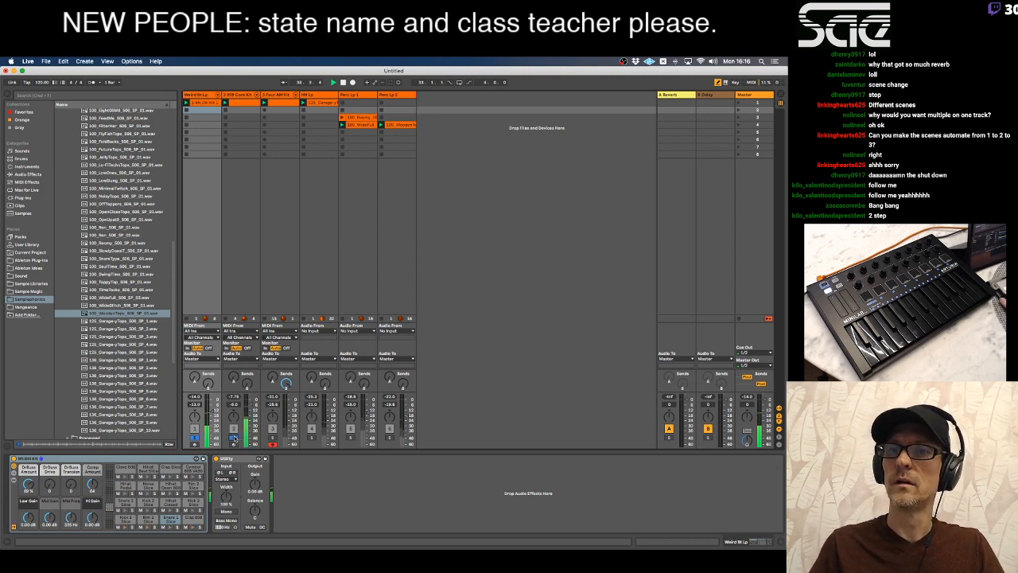
{"action": "left_click", "coordinate": [242, 95]}
{"action": "type", "text": "BD"}
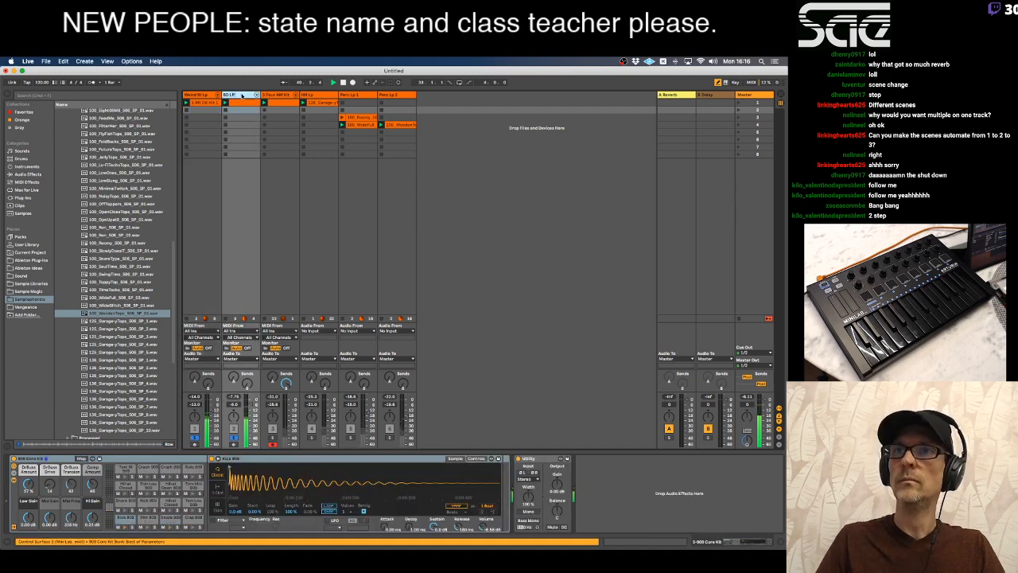
{"action": "type", "text": " Lp"}
{"action": "key", "text": "Tab"}
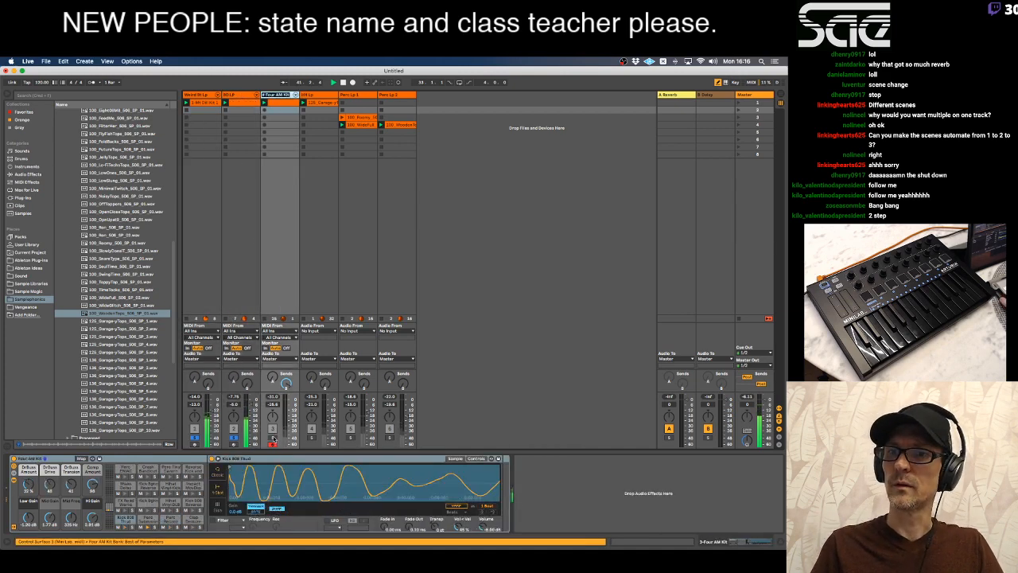
Solo the Four AM Kit track in place of Weird Bt Lp and rename it Perky Lp.
{"action": "left_click", "coordinate": [273, 438], "text": "super"}
{"action": "left_click", "coordinate": [196, 436]}
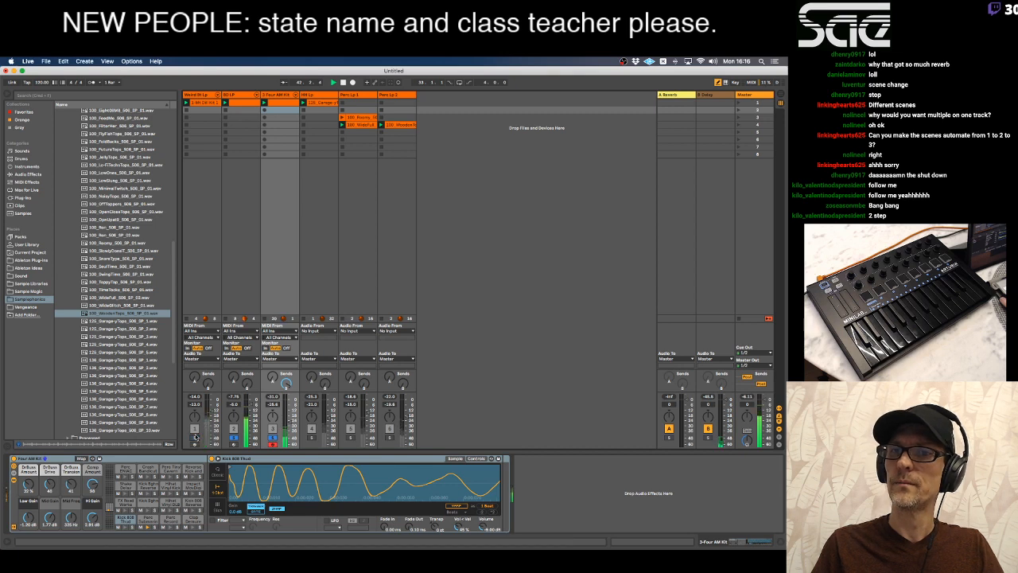
{"action": "left_click", "coordinate": [286, 95]}
{"action": "key", "text": "super+r"}
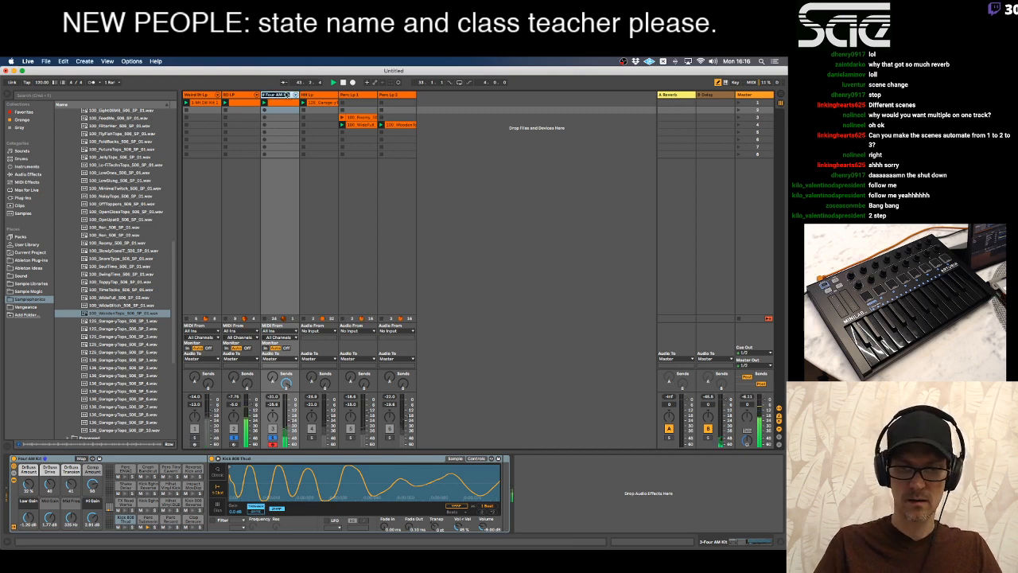
{"action": "type", "text": "Perky L"}
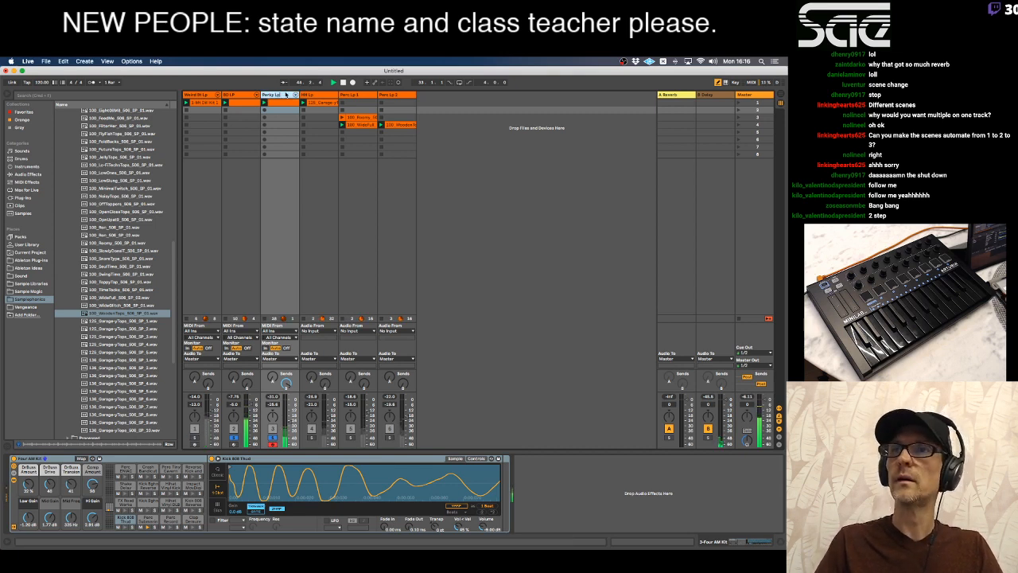
{"action": "type", "text": "p"}
{"action": "key", "text": "Return"}
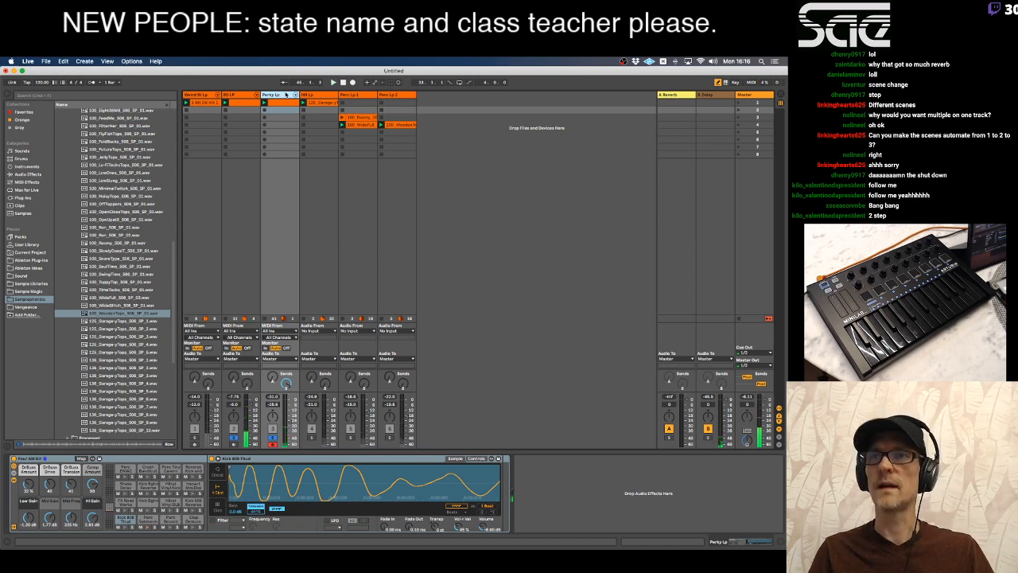
Move the BD LP track ahead of Weird Bt Lp, and unsolo Perky Lp so only BD LP plays.
{"action": "left_click", "coordinate": [233, 95]}
{"action": "left_click_drag", "start_coordinate": [202, 95], "coordinate": [200, 96]}
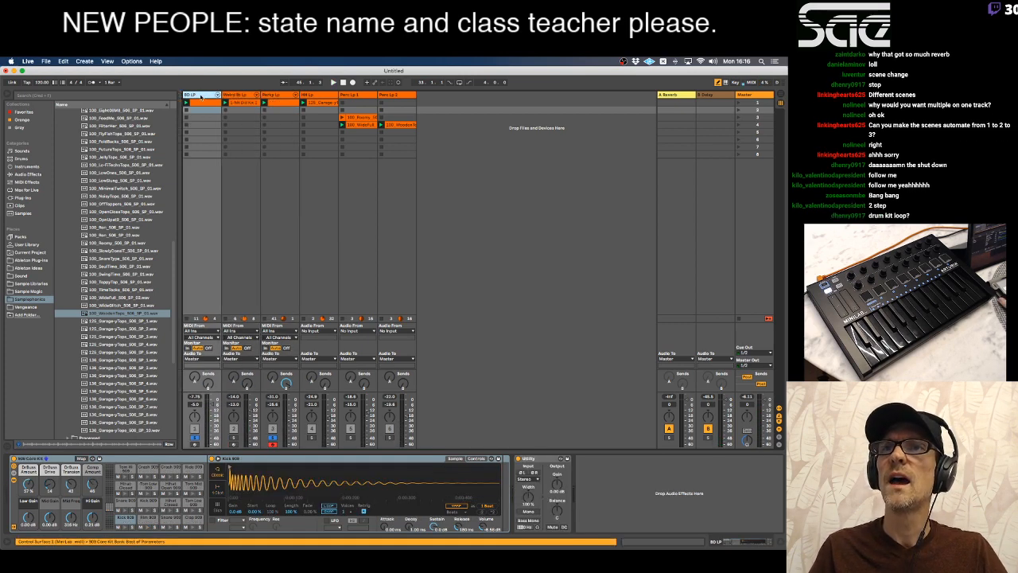
{"action": "left_click", "coordinate": [273, 439]}
{"action": "key", "text": "space"}
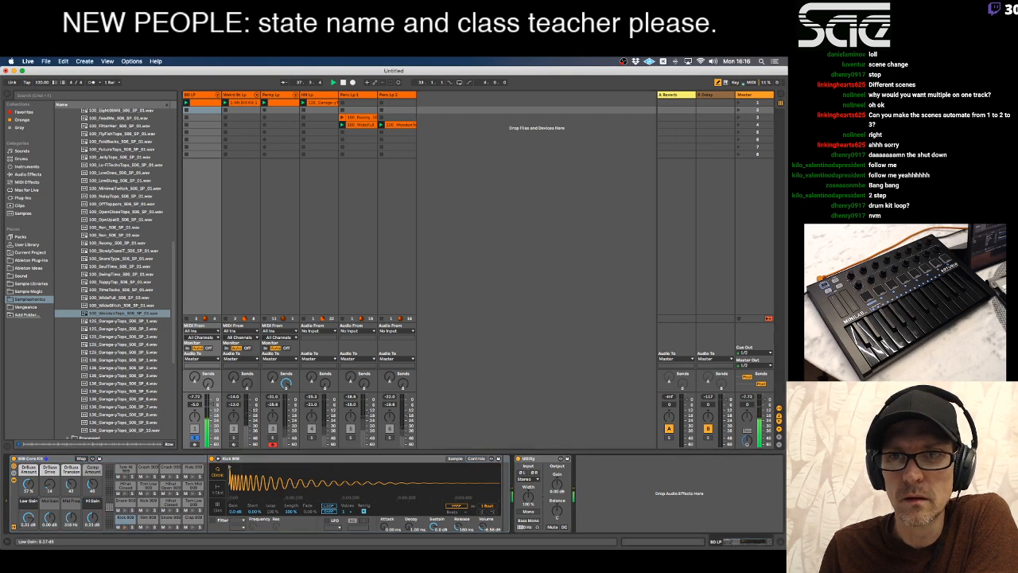
Set the 909 Core Kit's Low Gain to about -7.6 dB and its DrBuss Amount to 34 %.
{"action": "left_click_drag", "start_coordinate": [28, 518], "coordinate": [28, 524]}
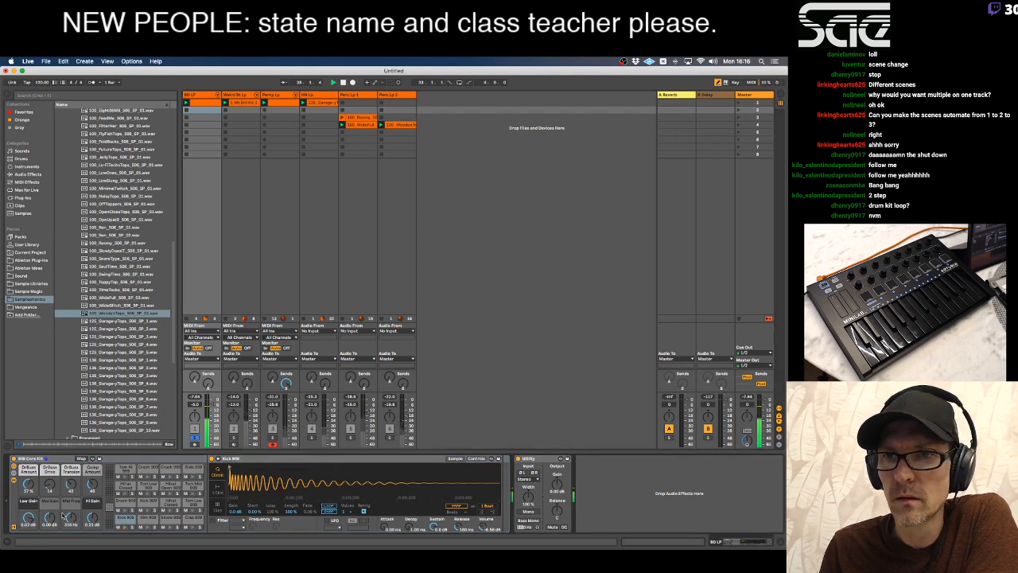
{"action": "left_click", "coordinate": [265, 459]}
{"action": "left_click", "coordinate": [31, 483]}
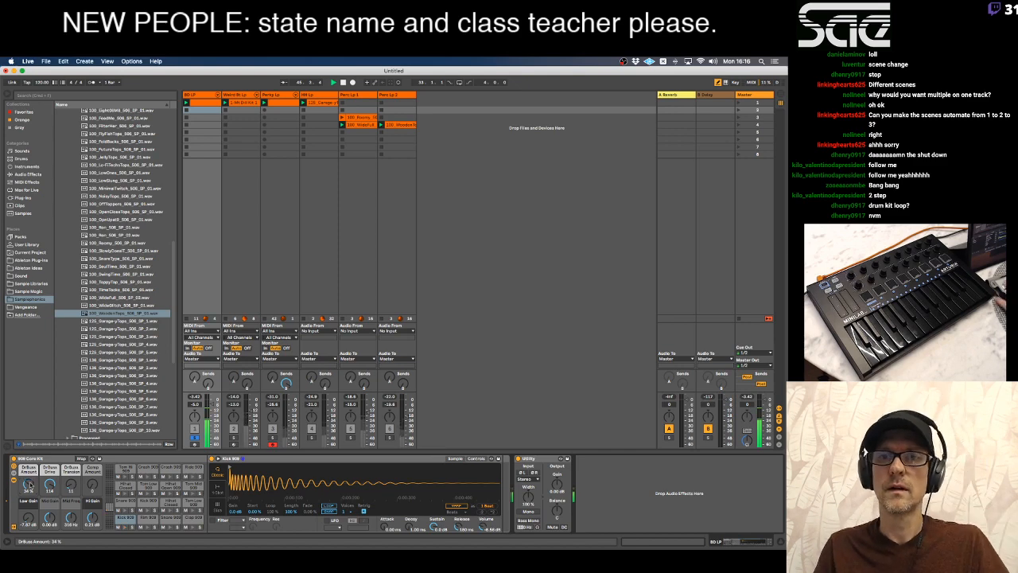
Hot-swap the Kick 909 pad, audition the first kick samples in the Kick folder and load E-Kick 4.aif.
{"action": "left_click", "coordinate": [132, 521]}
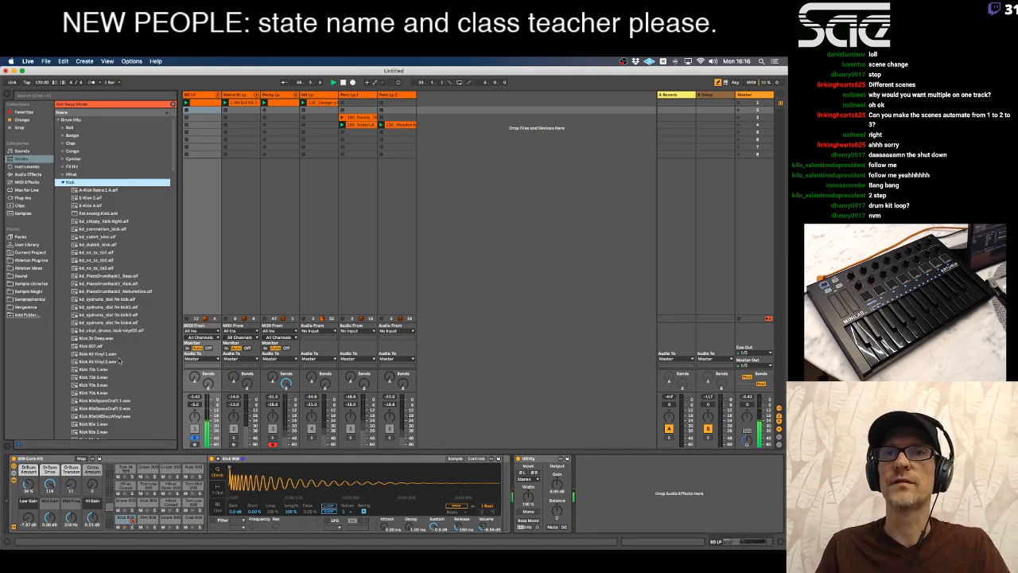
{"action": "left_click", "coordinate": [94, 190]}
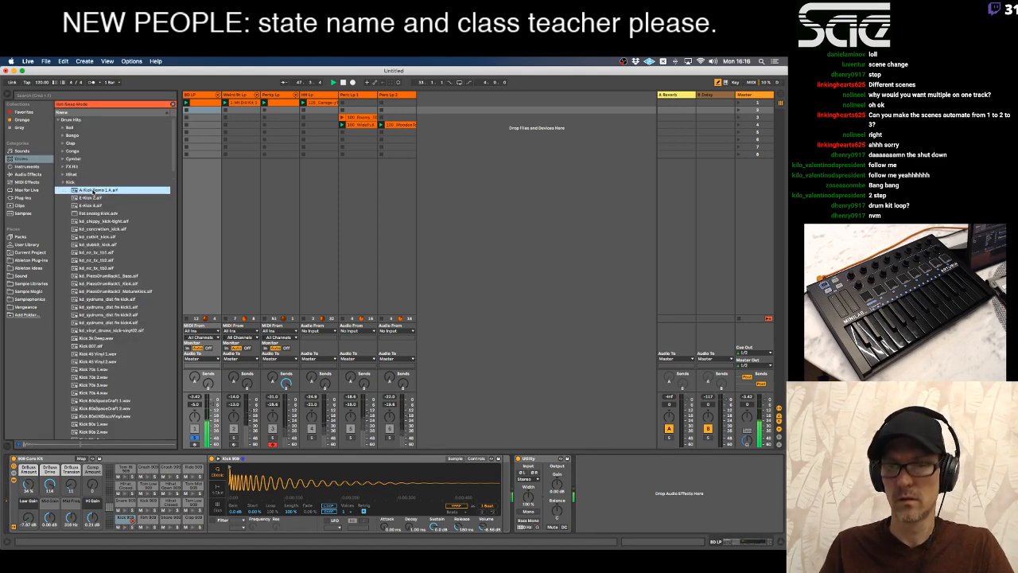
{"action": "key", "text": "Down"}
{"action": "key", "text": "Down"}
{"action": "key", "text": "Down"}
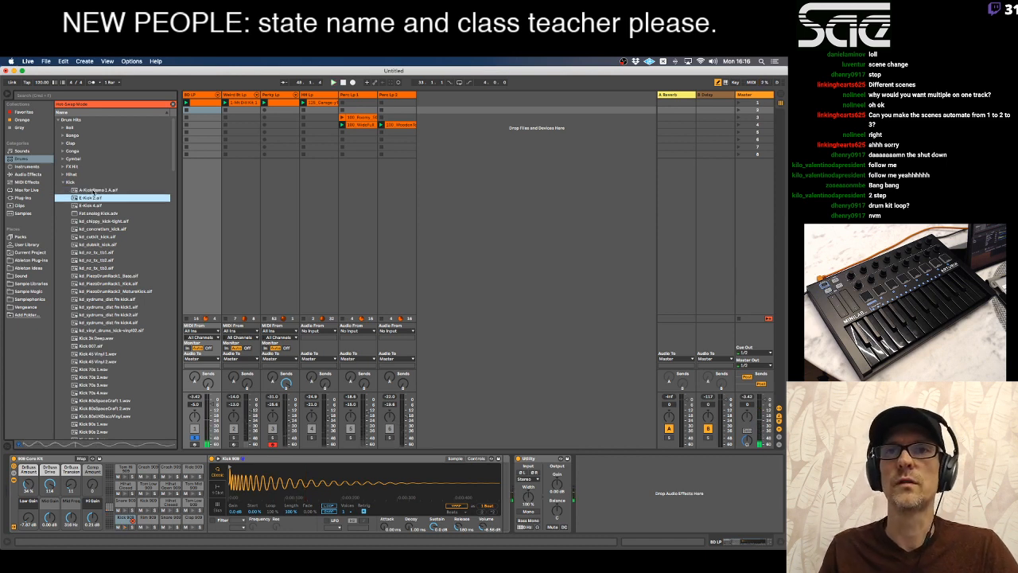
{"action": "key", "text": "Up"}
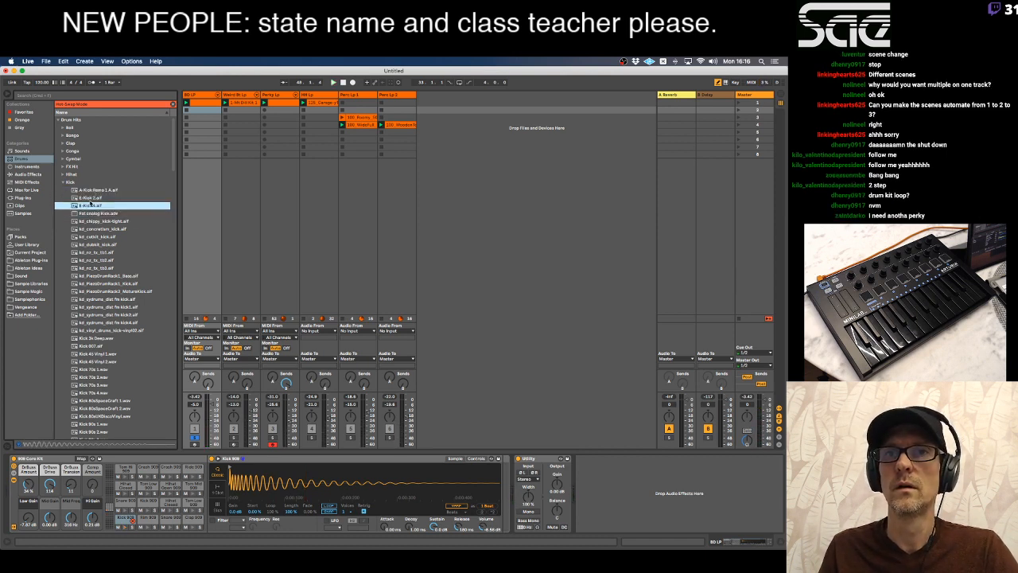
{"action": "key", "text": "Down"}
{"action": "key", "text": "Up"}
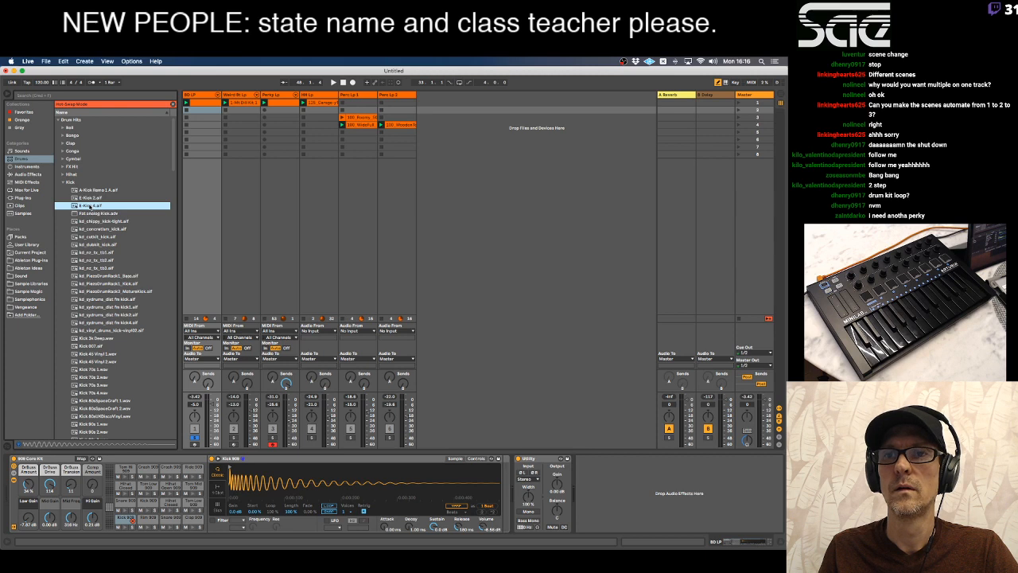
{"action": "key", "text": "Return"}
{"action": "key", "text": "space"}
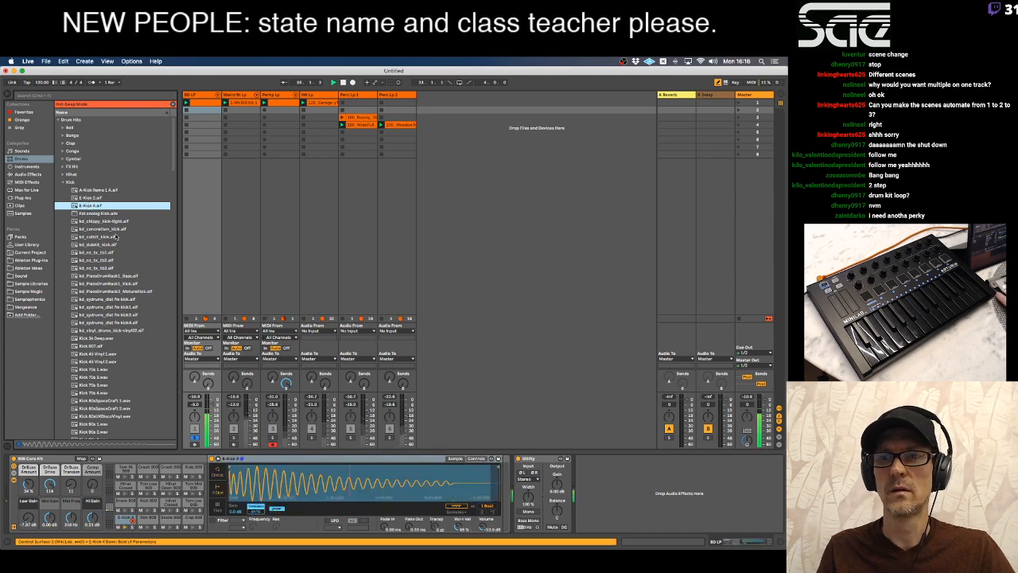
Audition further kick samples and swap the kick pad's sample to kd_PianoDrumRack1_Kick.aif.
{"action": "left_click", "coordinate": [94, 247]}
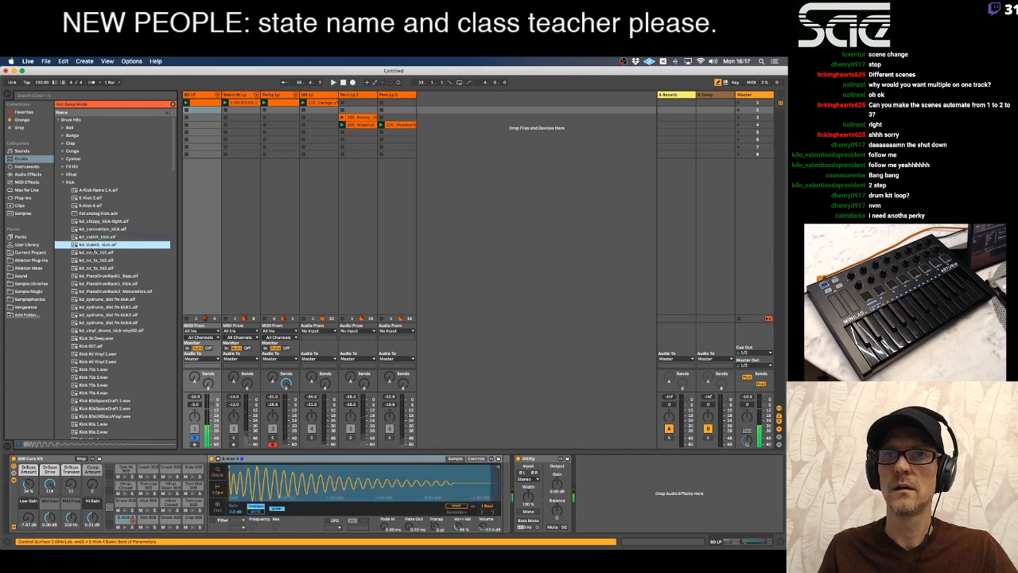
{"action": "key", "text": "Down"}
{"action": "key", "text": "Down"}
{"action": "key", "text": "Down"}
{"action": "key", "text": "Down"}
{"action": "key", "text": "Down"}
{"action": "key", "text": "Down"}
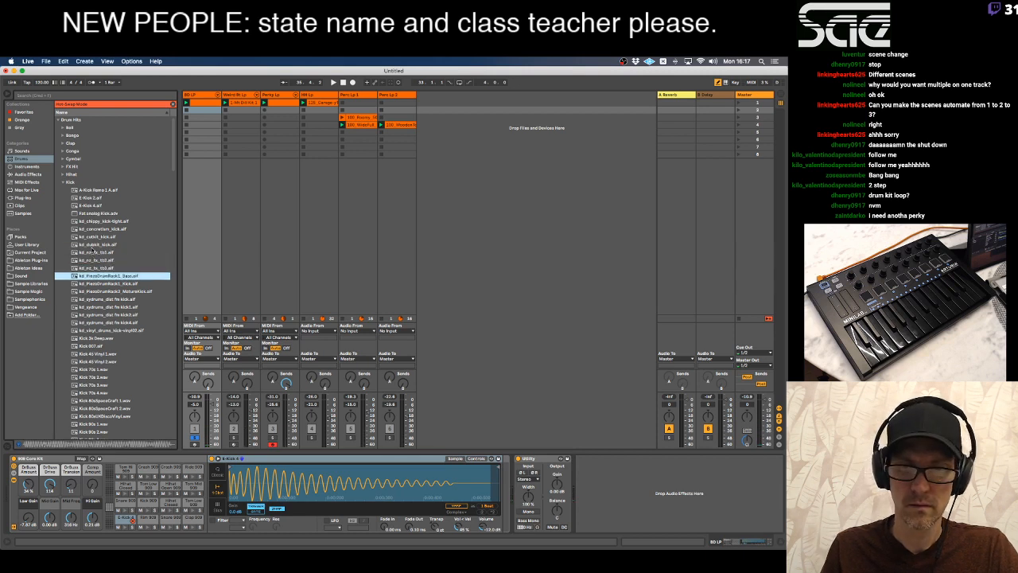
{"action": "key", "text": "Up"}
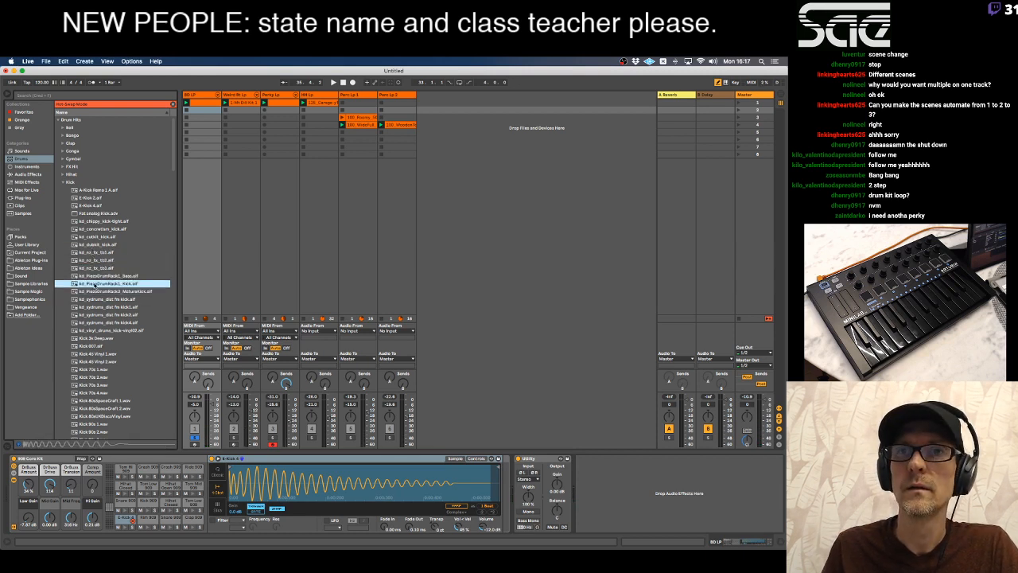
{"action": "key", "text": "Return"}
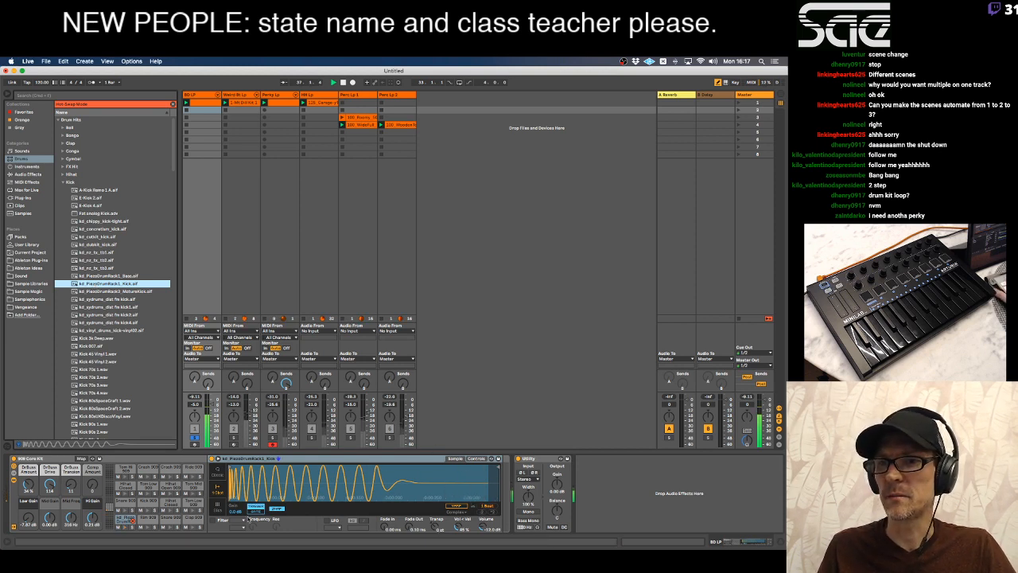
Turn off Snap for the kick sample, trim its end to cut the tail and lengthen its fade-out.
{"action": "left_click", "coordinate": [270, 510]}
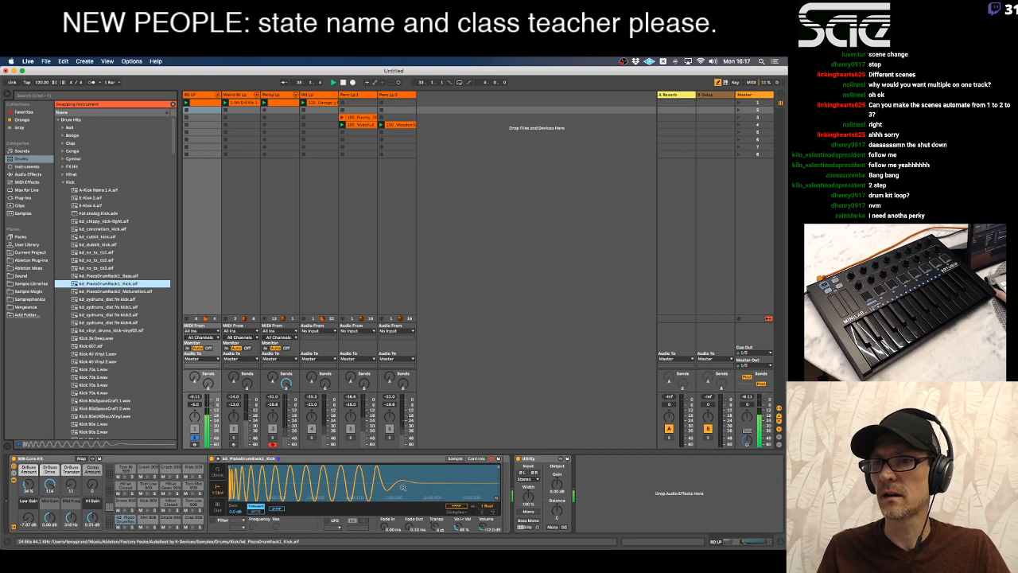
{"action": "left_click_drag", "start_coordinate": [495, 468], "coordinate": [413, 472]}
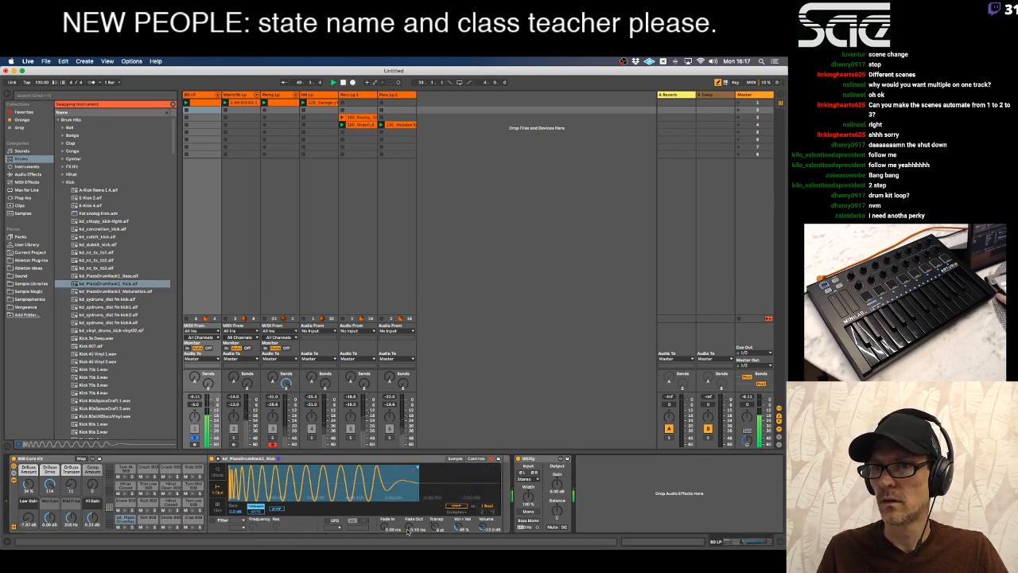
{"action": "mouse_move", "coordinate": [408, 532]}
{"action": "left_mouse_down"}
{"action": "mouse_move", "coordinate": [411, 467]}
{"action": "mouse_move", "coordinate": [395, 467]}
{"action": "left_mouse_up"}
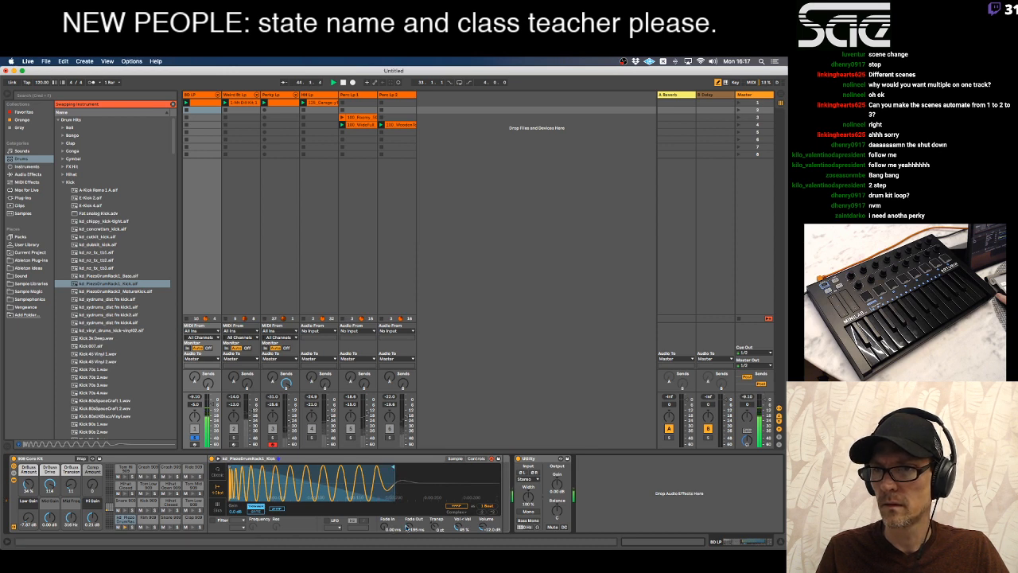
{"action": "left_click_drag", "start_coordinate": [408, 527], "coordinate": [408, 547]}
{"action": "mouse_move", "coordinate": [394, 468]}
{"action": "left_mouse_down"}
{"action": "mouse_move", "coordinate": [338, 465]}
{"action": "mouse_move", "coordinate": [394, 465]}
{"action": "left_mouse_up"}
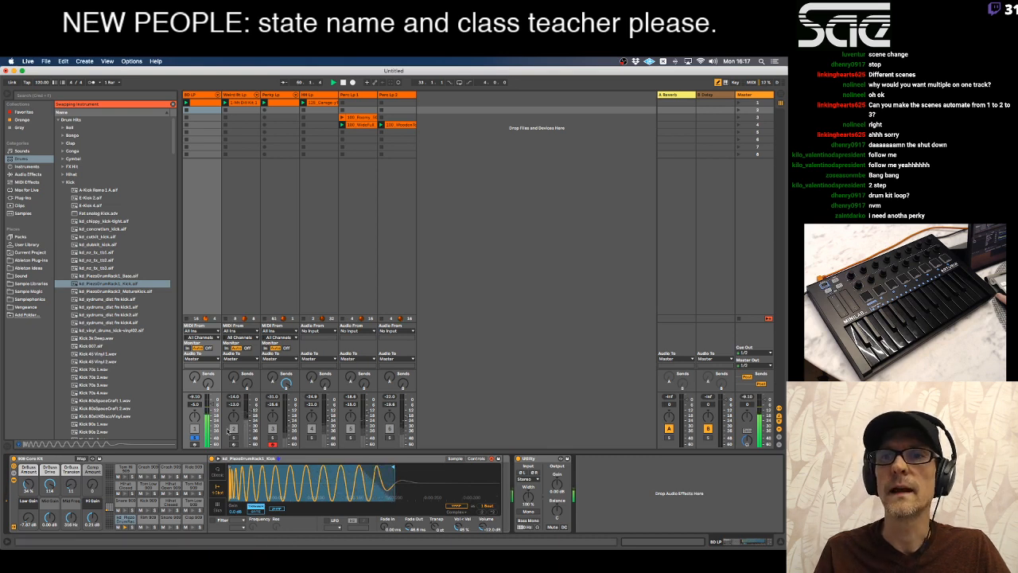
Unsolo BD LP, check the system volume and restart playback of the full mix.
{"action": "left_click", "coordinate": [195, 439]}
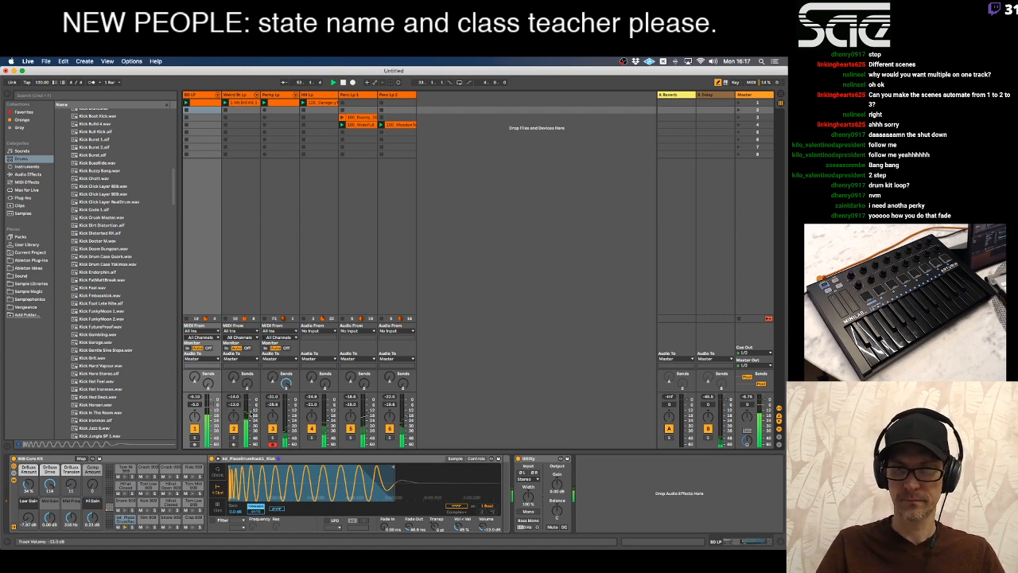
{"action": "key", "text": "XF86AudioRaiseVolume"}
{"action": "key", "text": "XF86AudioLowerVolume"}
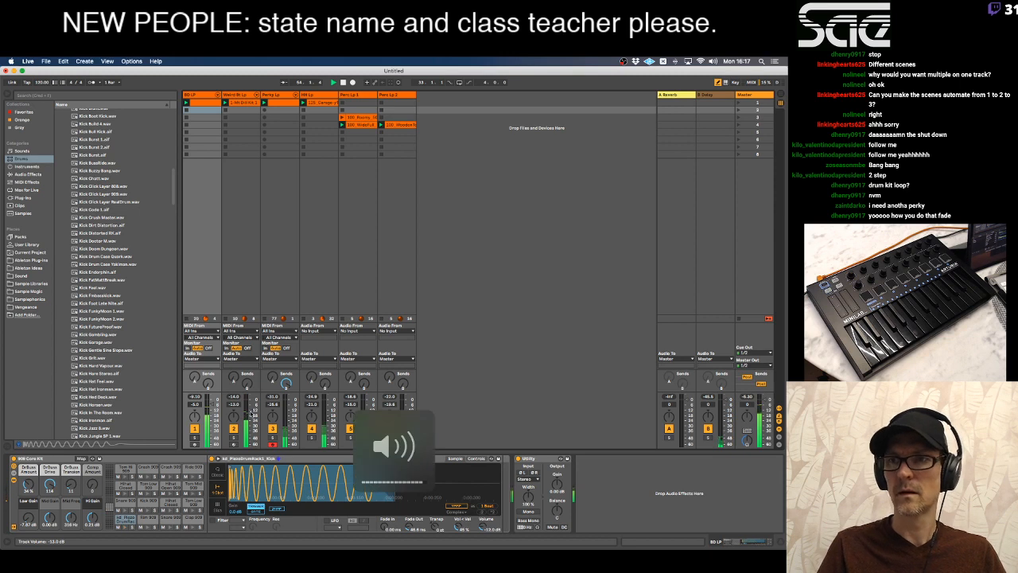
{"action": "key", "text": "space"}
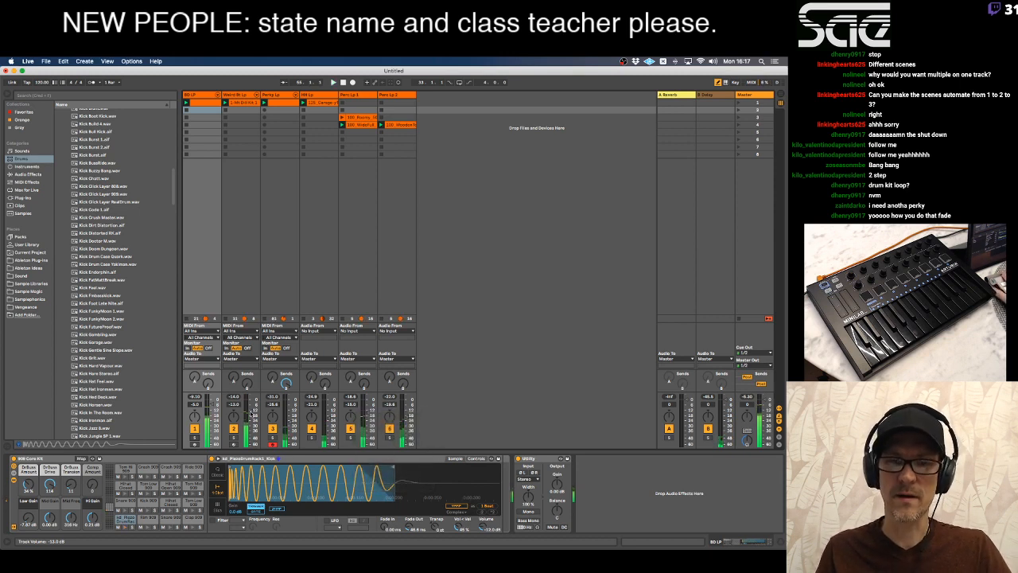
{"action": "key", "text": "space"}
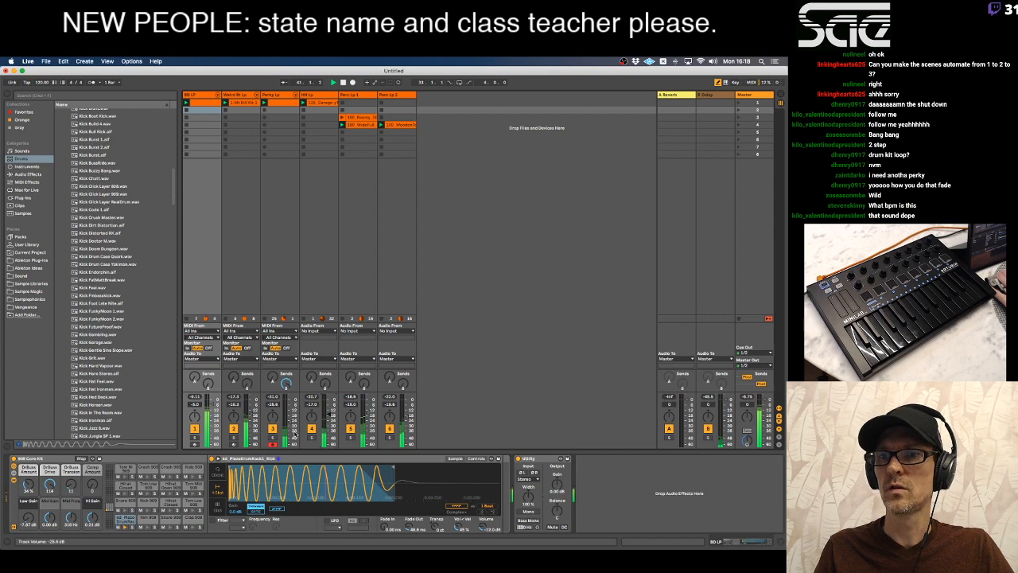
Move the two Perc Lp 1 clips up to scenes 1 and 2, and rename the first clip Perc Lp 1a.
{"action": "left_click", "coordinate": [362, 118]}
{"action": "left_click_drag", "start_coordinate": [359, 111], "coordinate": [359, 109]}
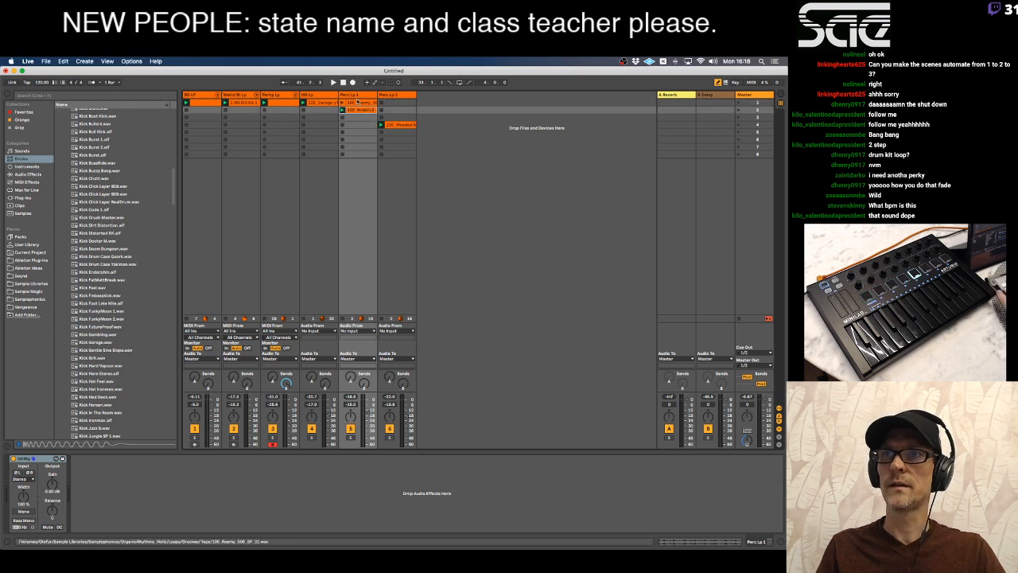
{"action": "left_click", "coordinate": [358, 103]}
{"action": "left_click", "coordinate": [358, 105]}
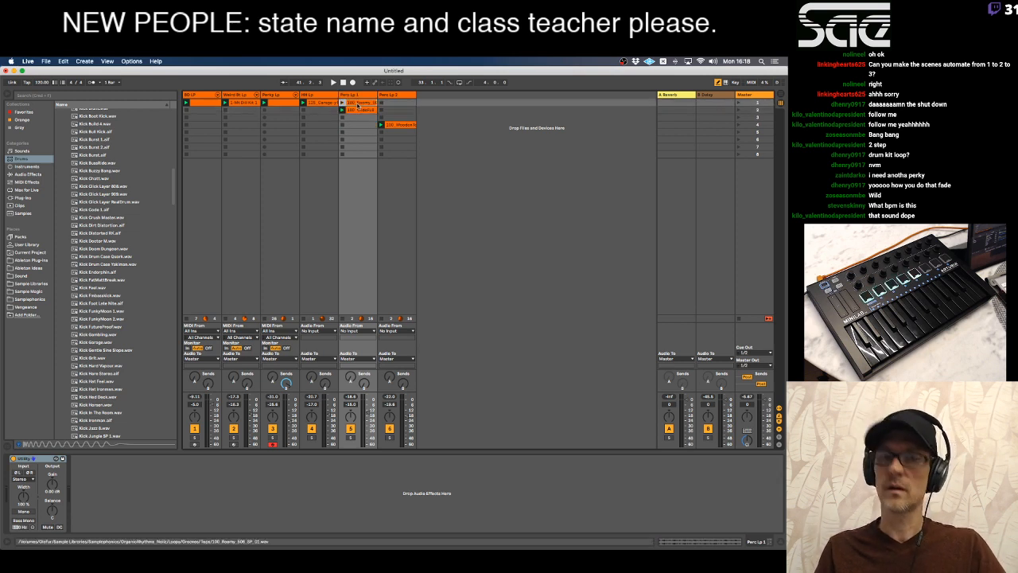
{"action": "key", "text": "super+r"}
{"action": "type", "text": "Perc Lp 1"}
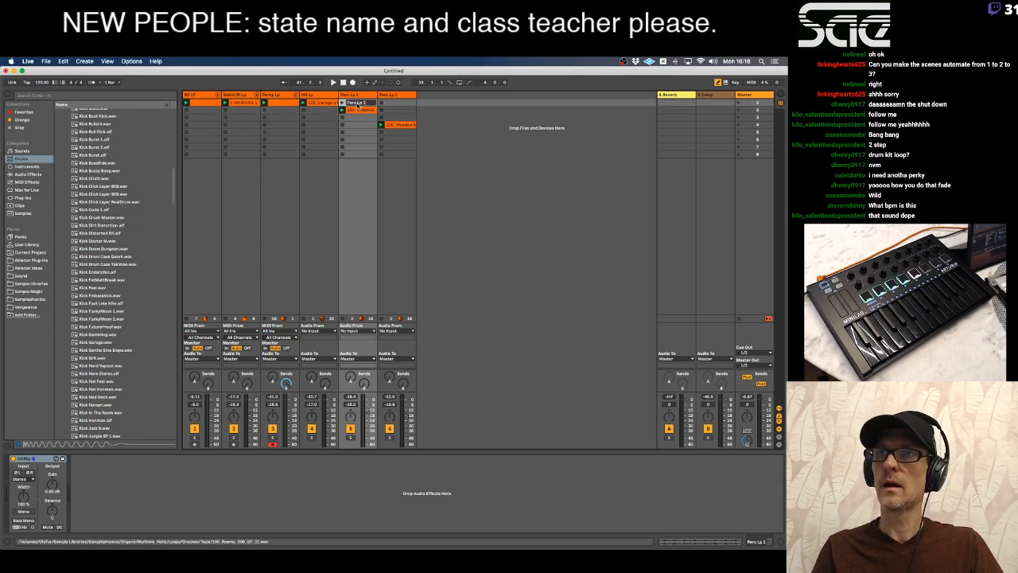
{"action": "key", "text": "Return"}
Solo the Perc Lp 1 track during playback and launch the Perc Lp 1a clip to audition it.
{"action": "key", "text": "space"}
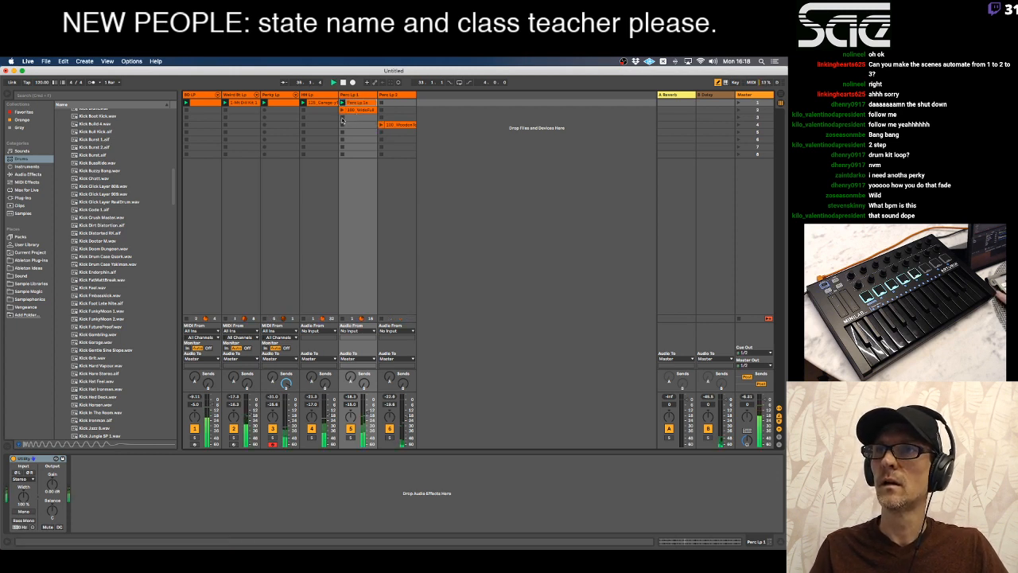
{"action": "left_click", "coordinate": [351, 437]}
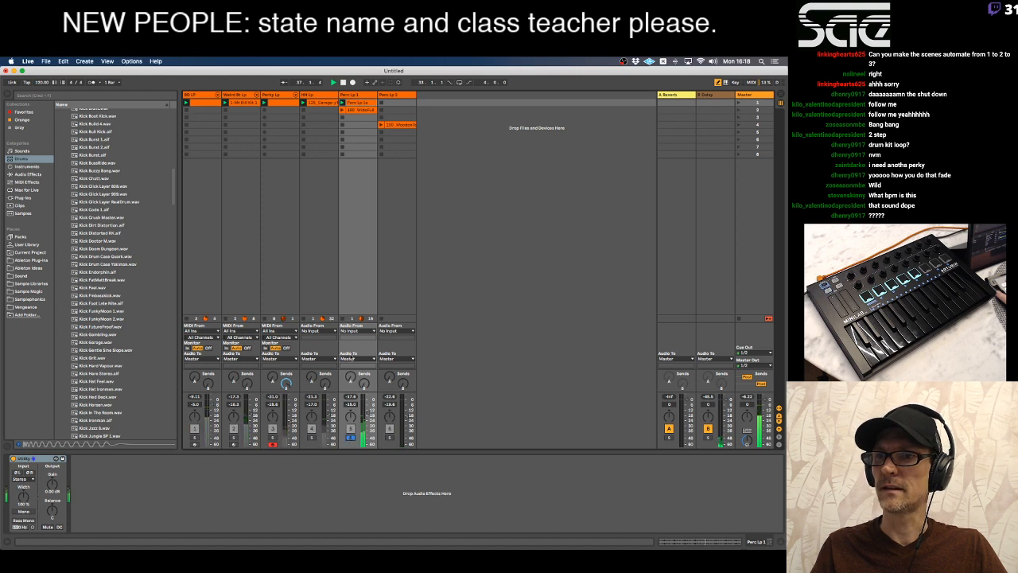
{"action": "left_click", "coordinate": [343, 103]}
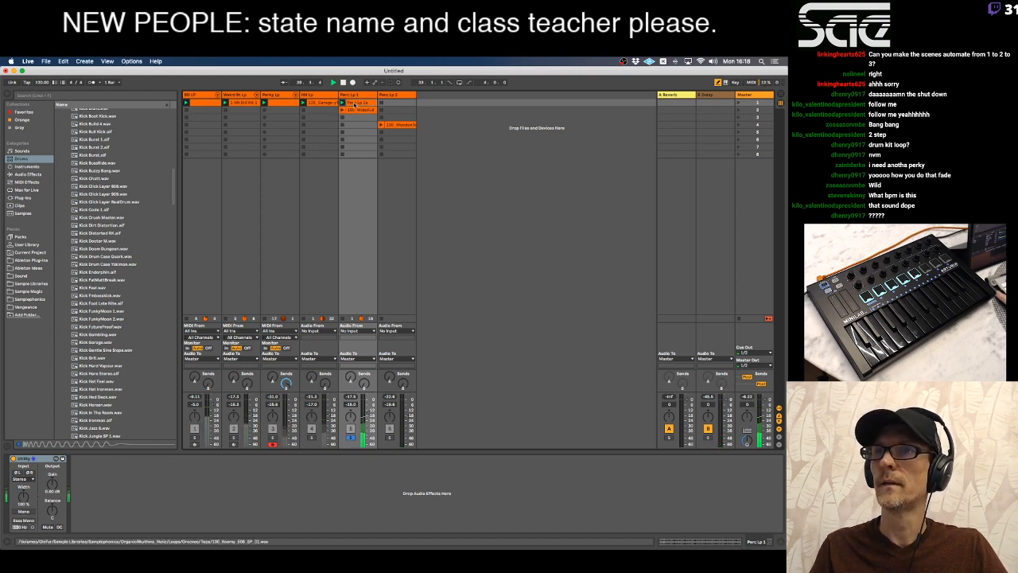
Move the Perc Lp 1a clip to a new audio track and name both the track and the clip Perc Lp 3.
{"action": "left_click_drag", "start_coordinate": [355, 103], "coordinate": [430, 104]}
{"action": "left_click", "coordinate": [431, 94]}
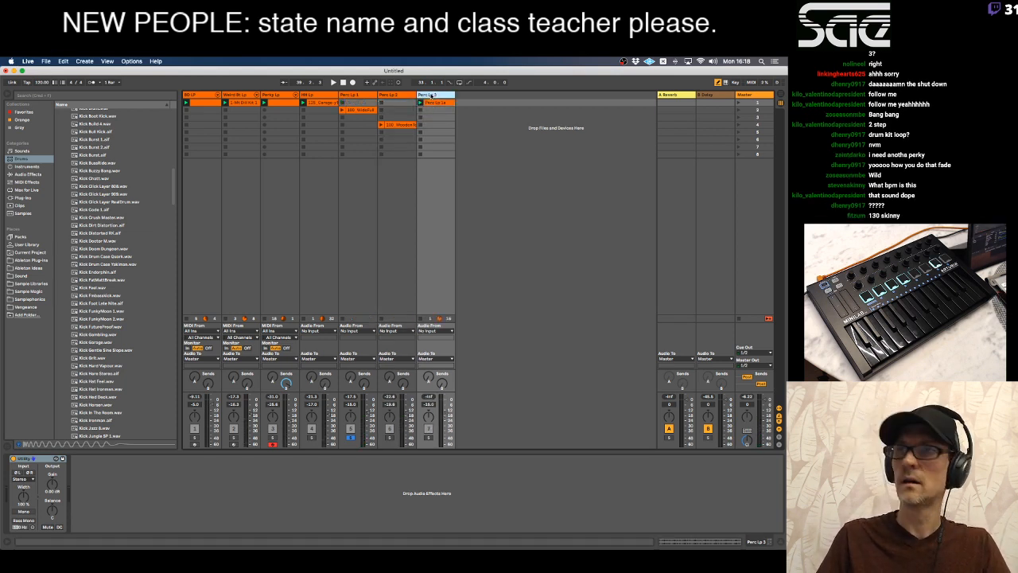
{"action": "left_click", "coordinate": [435, 103]}
{"action": "type", "text": "Perc Lp "}
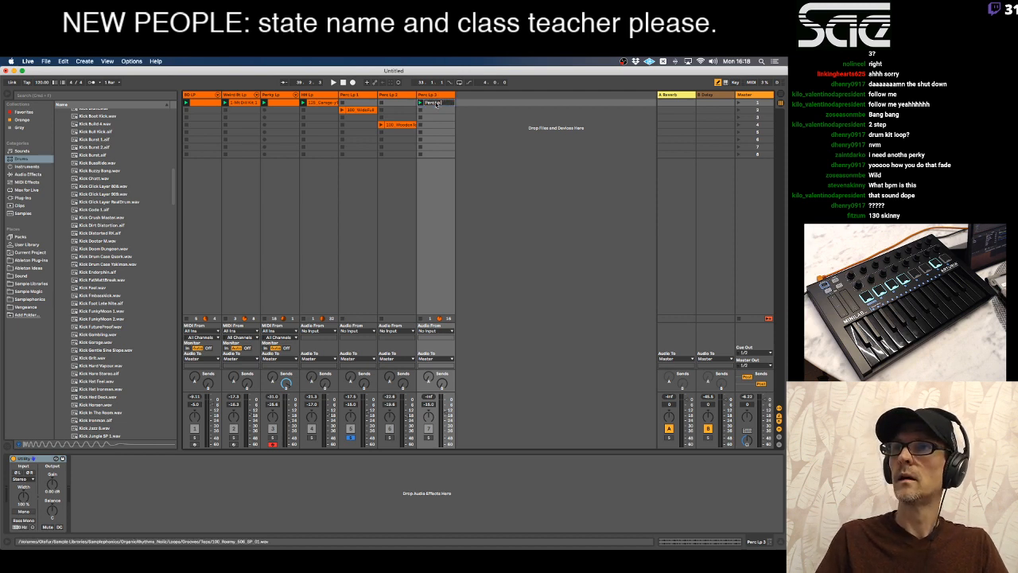
{"action": "type", "text": "3"}
{"action": "key", "text": "Return"}
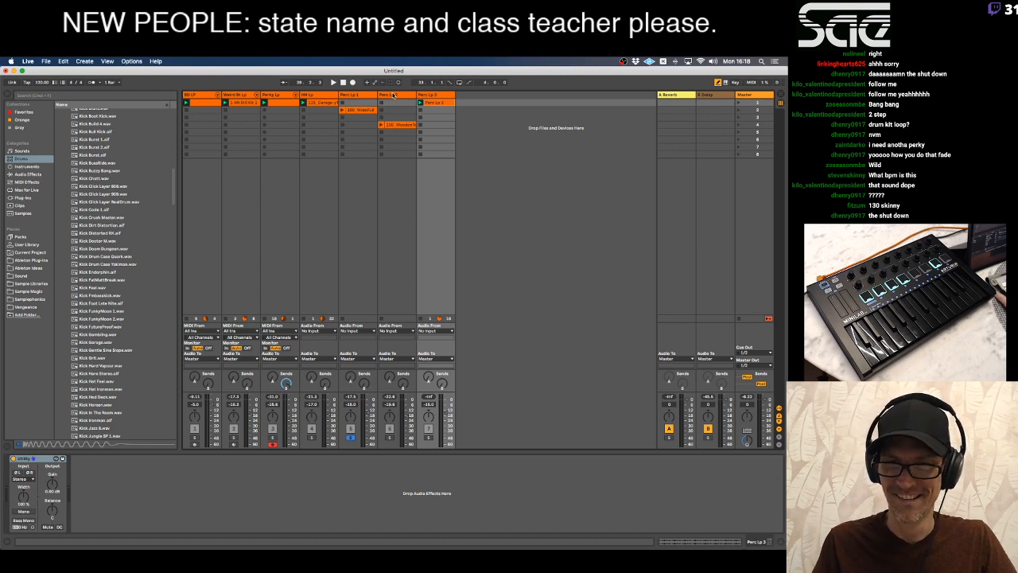
Move the remaining Perc Lp 1 and Perc Lp 2 clips up to scene 1 and stop all clips.
{"action": "left_click_drag", "start_coordinate": [366, 111], "coordinate": [403, 103]}
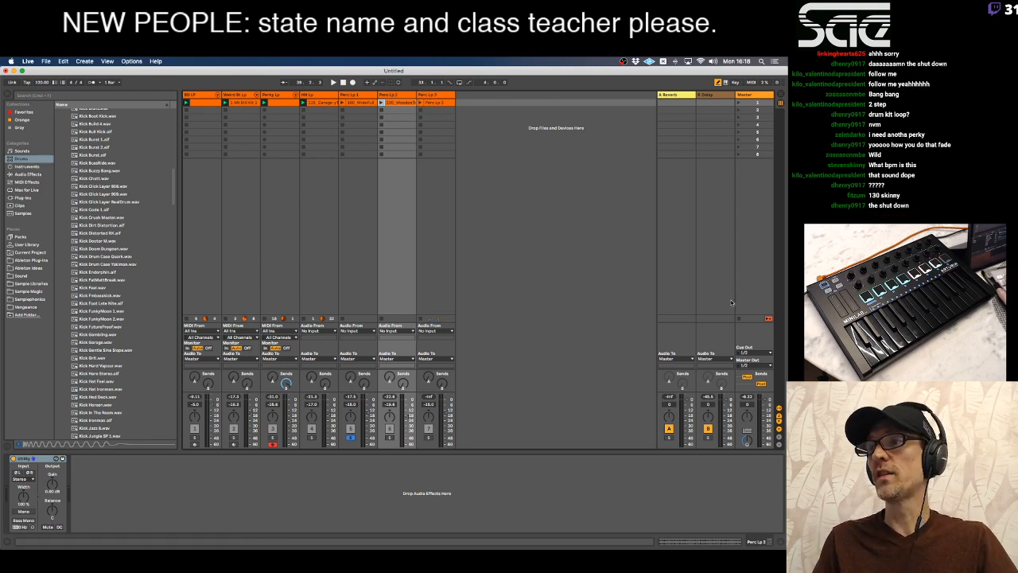
{"action": "left_click", "coordinate": [740, 319]}
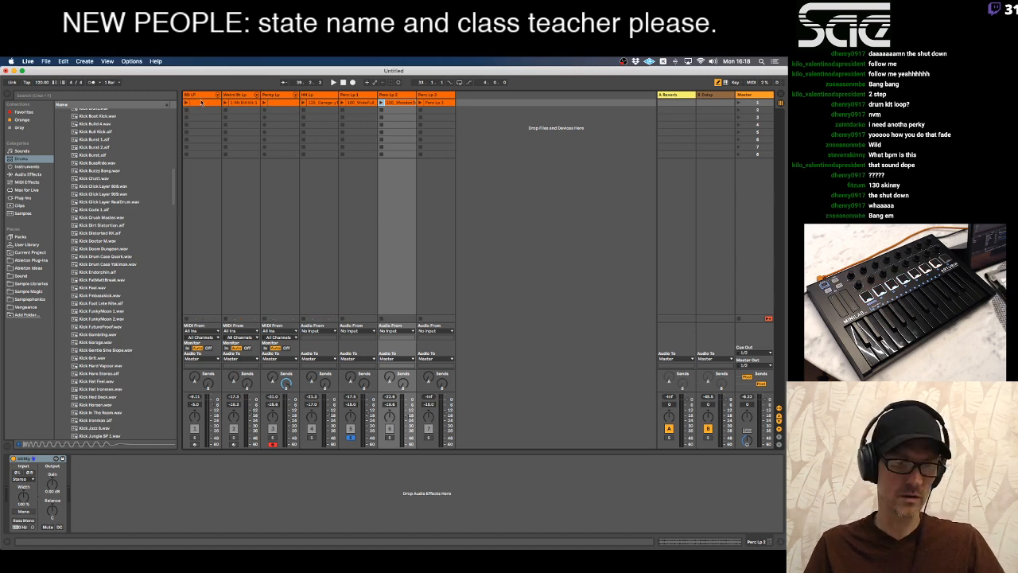
Copy the BD LP clip from scene 1 to scene 3 and launch the copy.
{"action": "left_click_drag", "start_coordinate": [203, 103], "coordinate": [202, 120]}
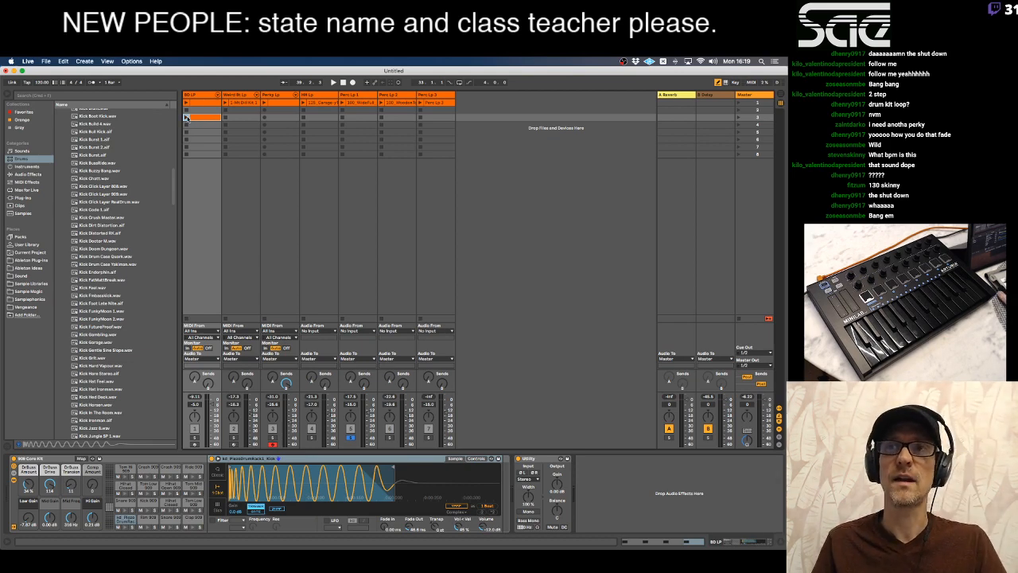
{"action": "left_click", "coordinate": [186, 117]}
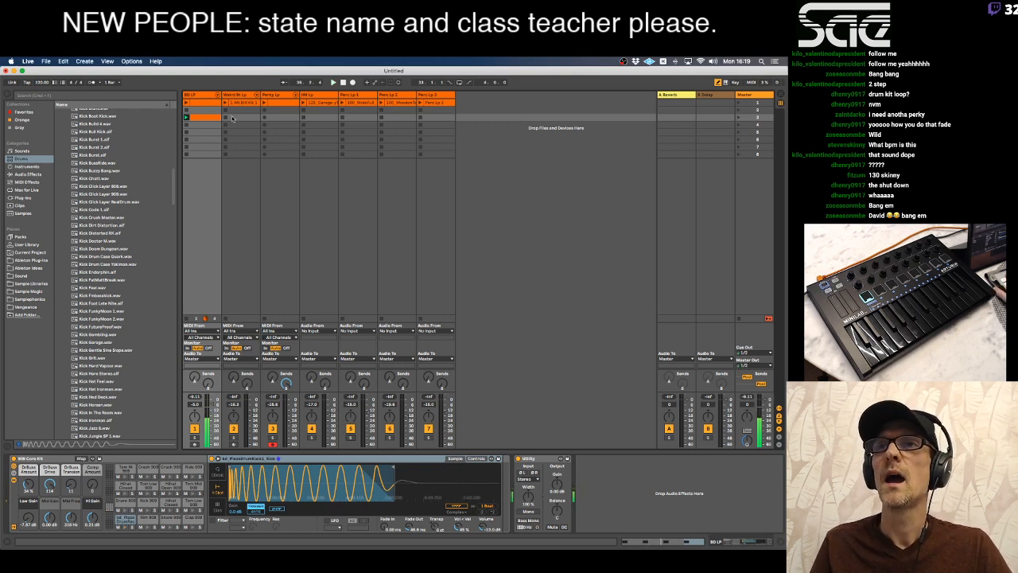
Launch the Perky Lp clip in scene 1 and copy it to scene 3 alongside the BD LP clip.
{"action": "left_click", "coordinate": [264, 103]}
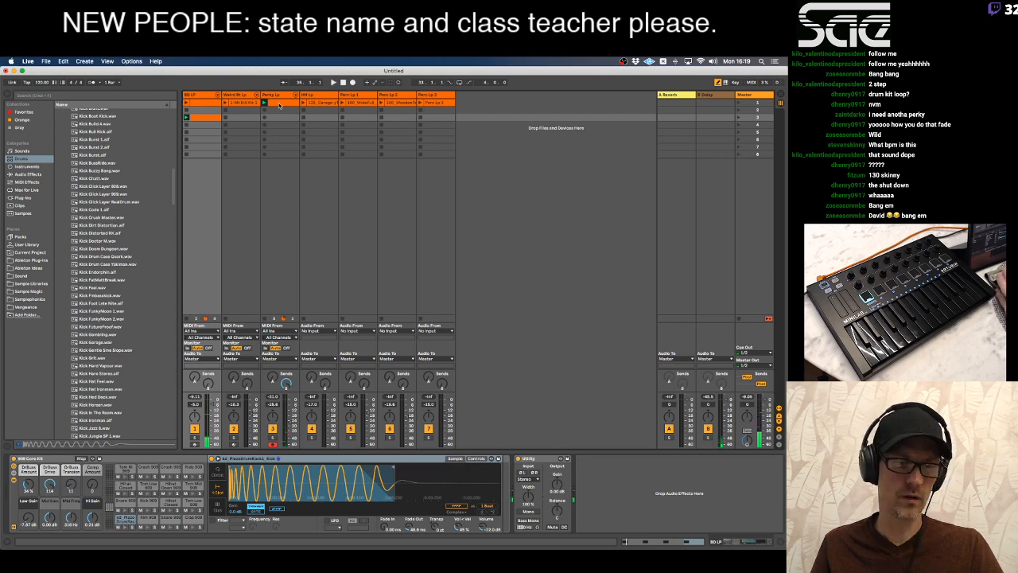
{"action": "left_click_drag", "start_coordinate": [280, 121], "coordinate": [278, 118]}
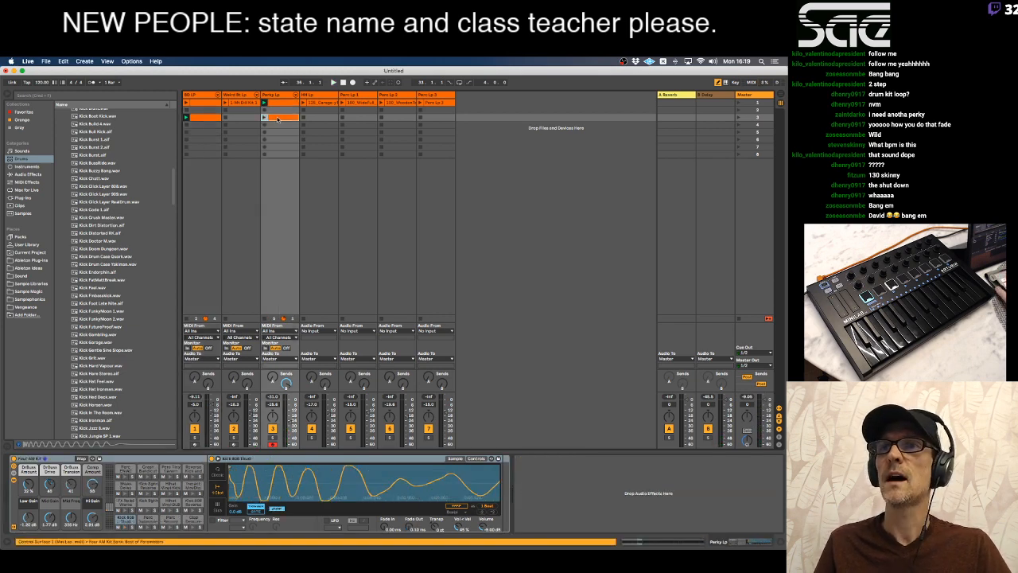
{"action": "left_click", "coordinate": [316, 125]}
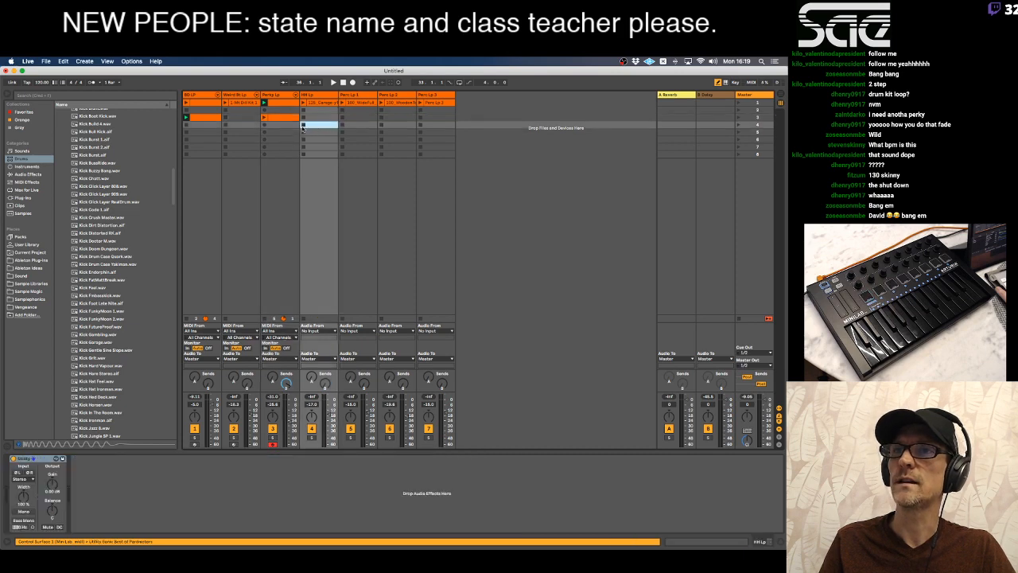
{"action": "left_click", "coordinate": [278, 135]}
{"action": "left_click", "coordinate": [277, 143]}
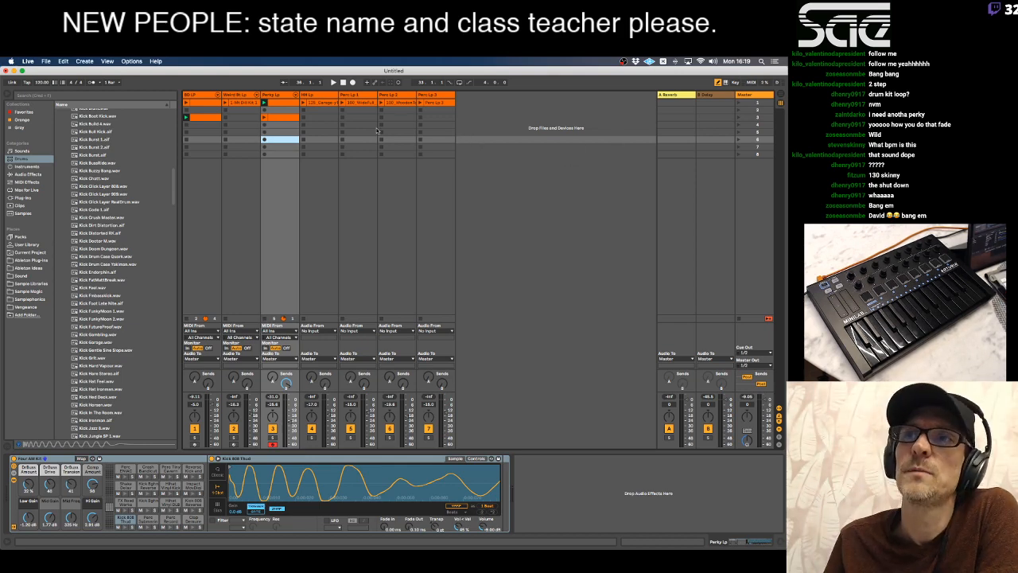
Select scenes 1 to 5 one after another on the Master track to examine the scene rows.
{"action": "left_click", "coordinate": [766, 103]}
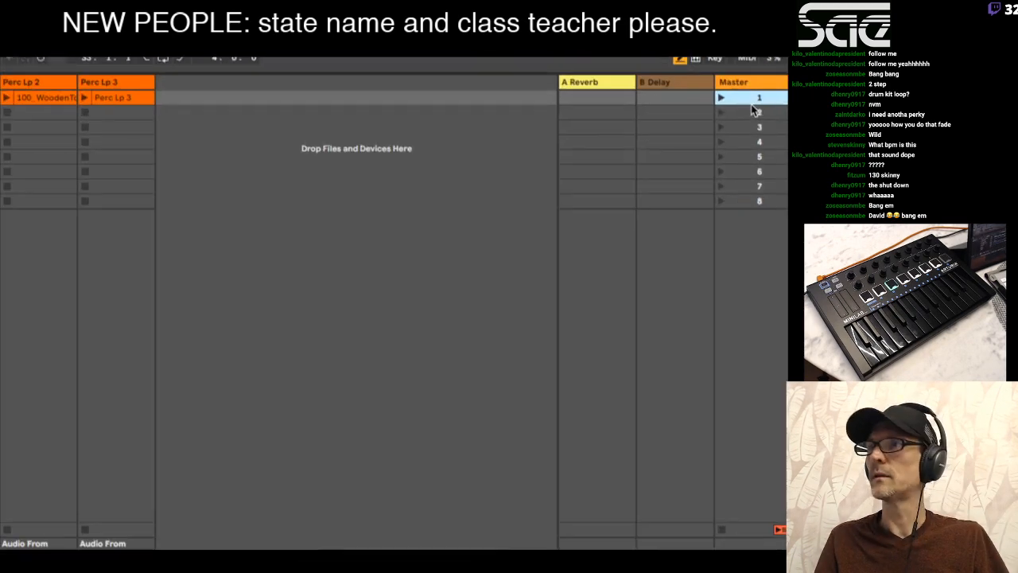
{"action": "left_click", "coordinate": [714, 114]}
{"action": "left_click", "coordinate": [715, 129]}
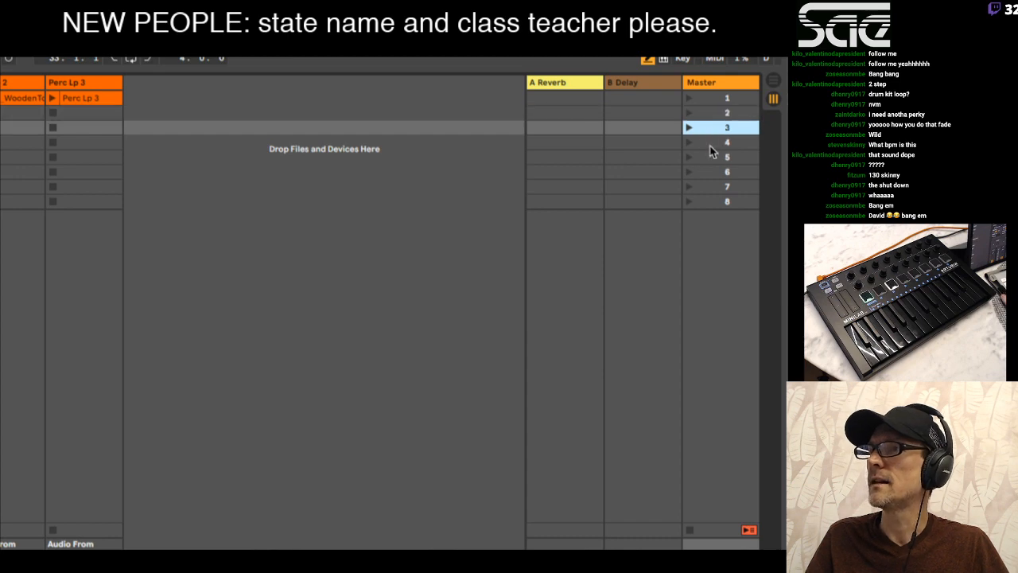
{"action": "left_click", "coordinate": [714, 142]}
{"action": "left_click", "coordinate": [717, 157]}
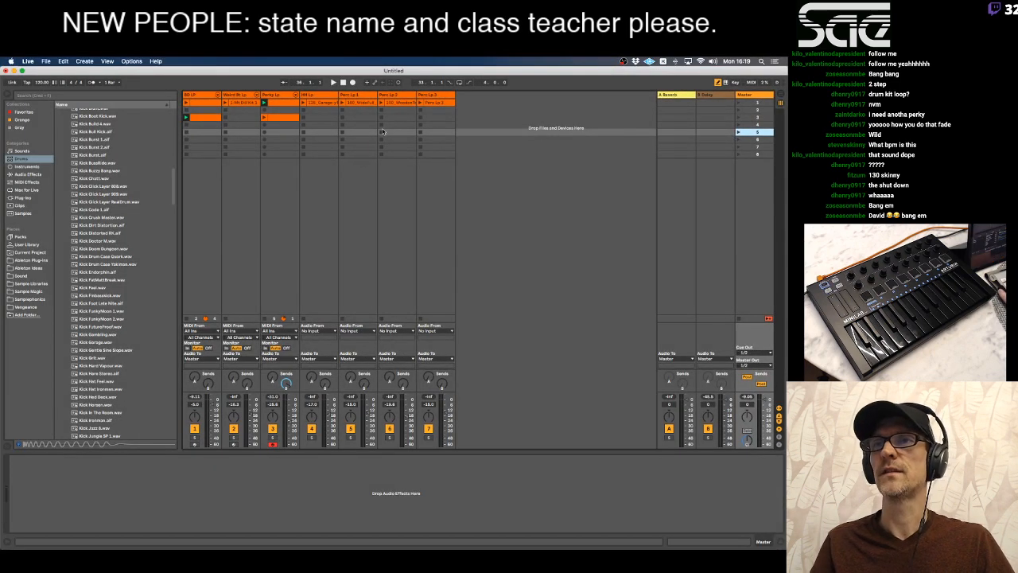
Put BD LP and Perky Lp clips in scene 4, leaving only the BD LP clip in scene 3, and launch scene 3.
{"action": "right_click", "coordinate": [280, 118]}
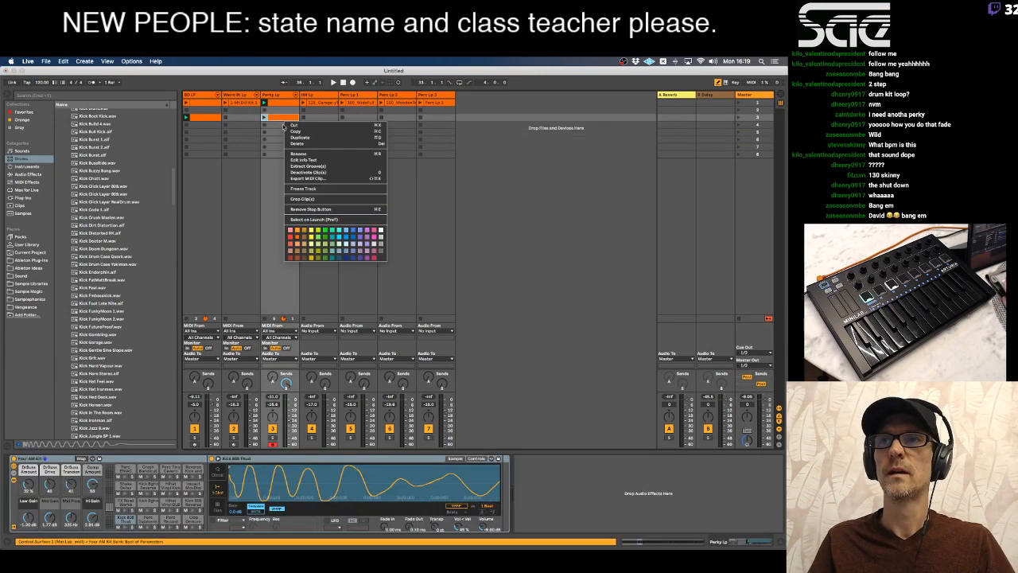
{"action": "left_click", "coordinate": [283, 127]}
{"action": "left_click_drag", "start_coordinate": [280, 127], "coordinate": [280, 128]}
{"action": "left_click_drag", "start_coordinate": [210, 118], "coordinate": [208, 126]}
{"action": "left_click", "coordinate": [280, 119]}
{"action": "left_click", "coordinate": [280, 119]}
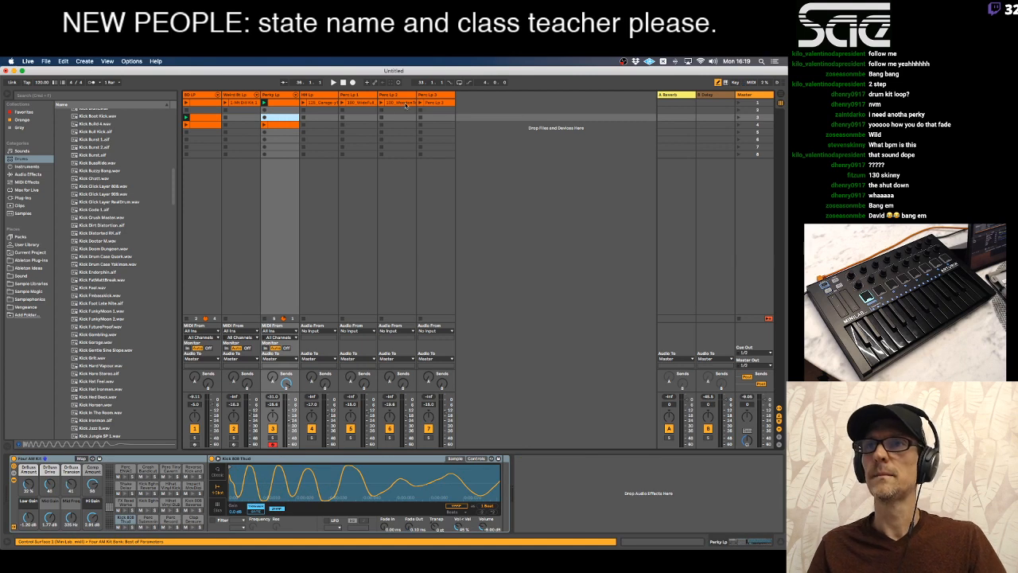
{"action": "left_click", "coordinate": [757, 118]}
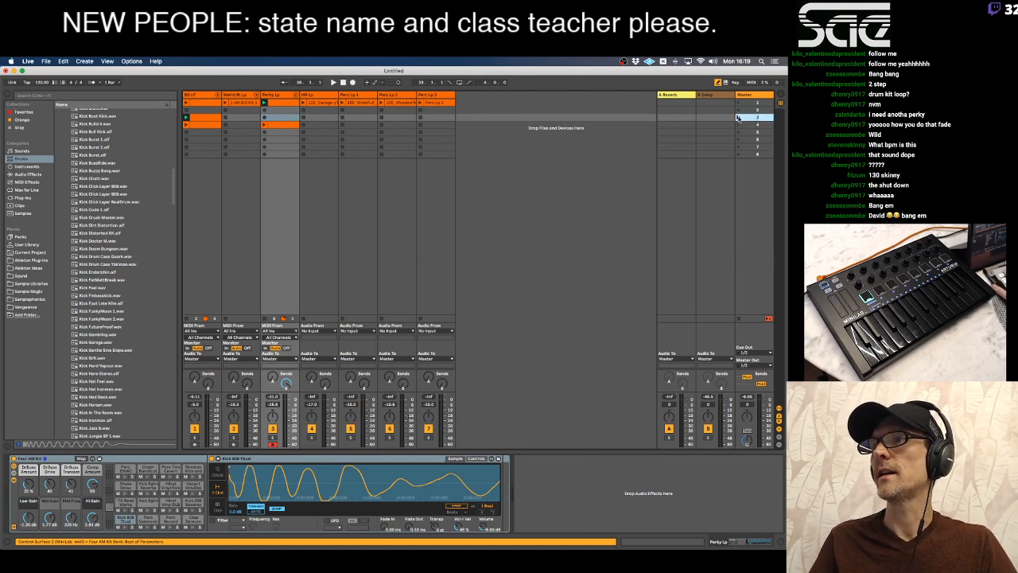
{"action": "left_click", "coordinate": [737, 118]}
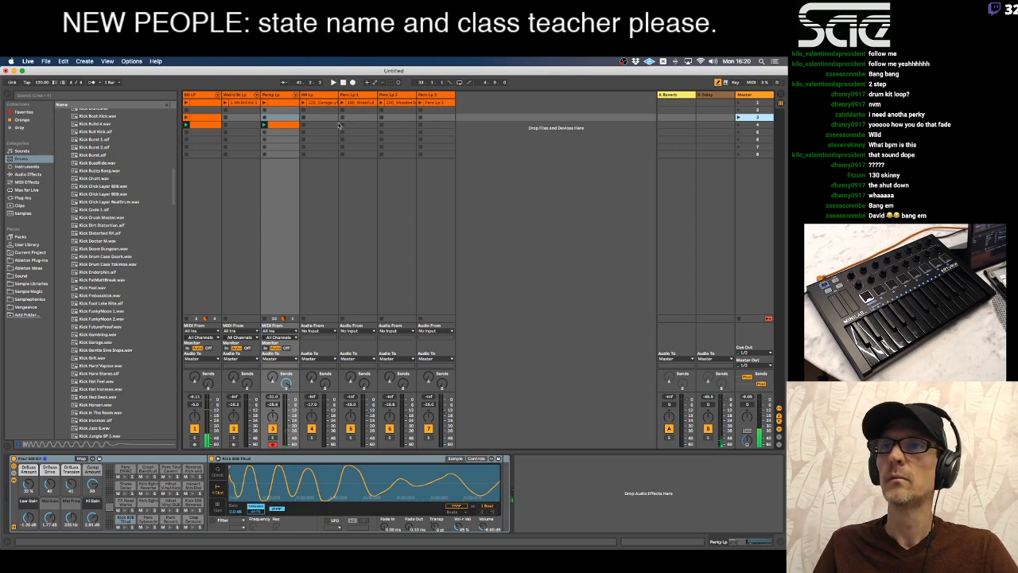
Copy the first track's name and rename its scene 1 clip as BD LP.
{"action": "left_click", "coordinate": [197, 94]}
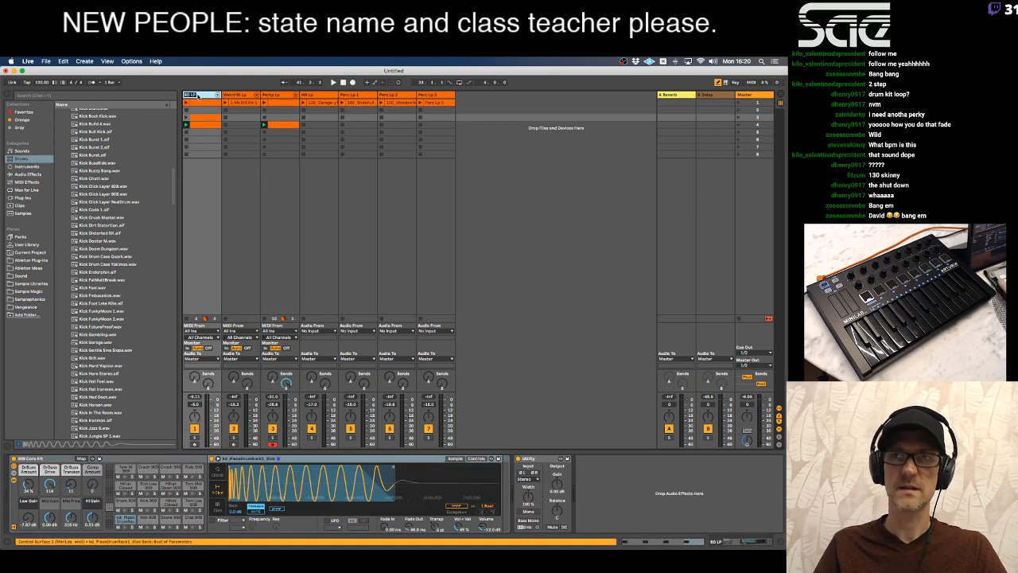
{"action": "key", "text": "super+r"}
{"action": "key", "text": "super+c"}
{"action": "left_click", "coordinate": [198, 102]}
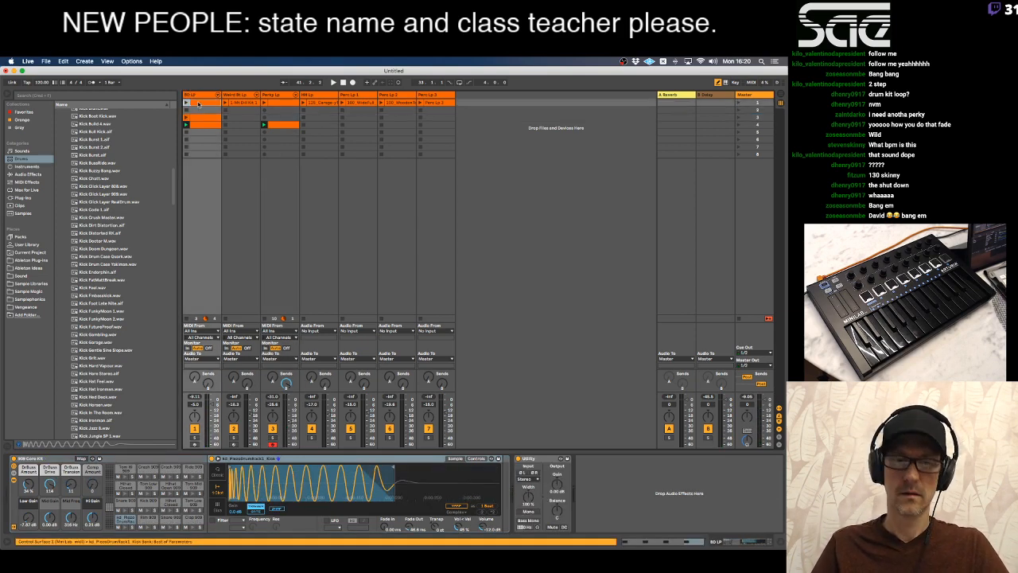
{"action": "key", "text": "super+r"}
{"action": "key", "text": "super+v"}
{"action": "key", "text": "Return"}
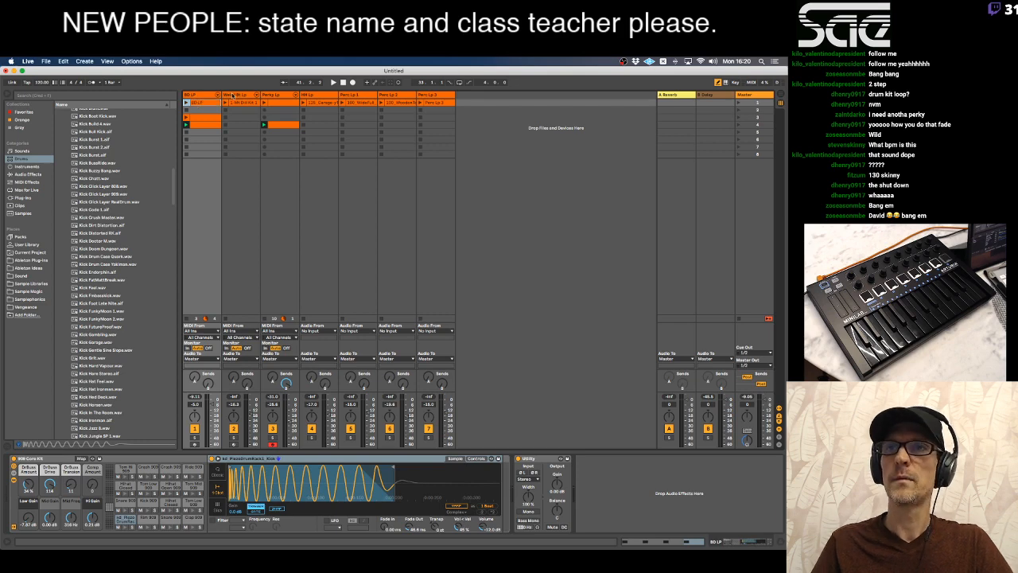
Rename the second track's scene 1 clip with the copied track name, Weird Bt Lp.
{"action": "left_click", "coordinate": [233, 95]}
{"action": "key", "text": "super+c"}
{"action": "key", "text": "super+r"}
{"action": "left_click", "coordinate": [238, 103]}
{"action": "key", "text": "super+r"}
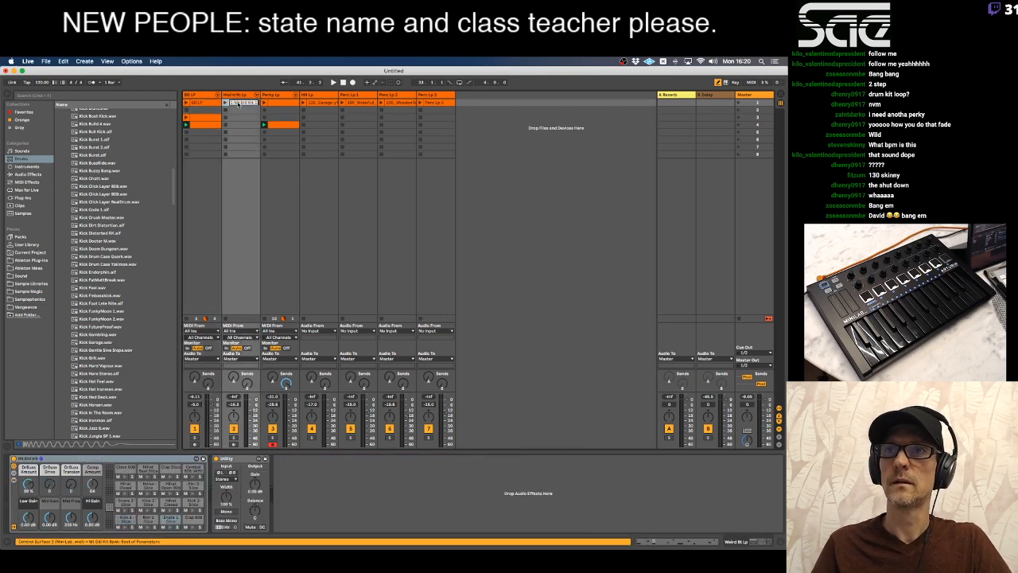
{"action": "key", "text": "super+v"}
{"action": "key", "text": "Return"}
Rename the third track's scene 1 clip as Perky Lp to match its track.
{"action": "left_click", "coordinate": [271, 95]}
{"action": "key", "text": "super+r"}
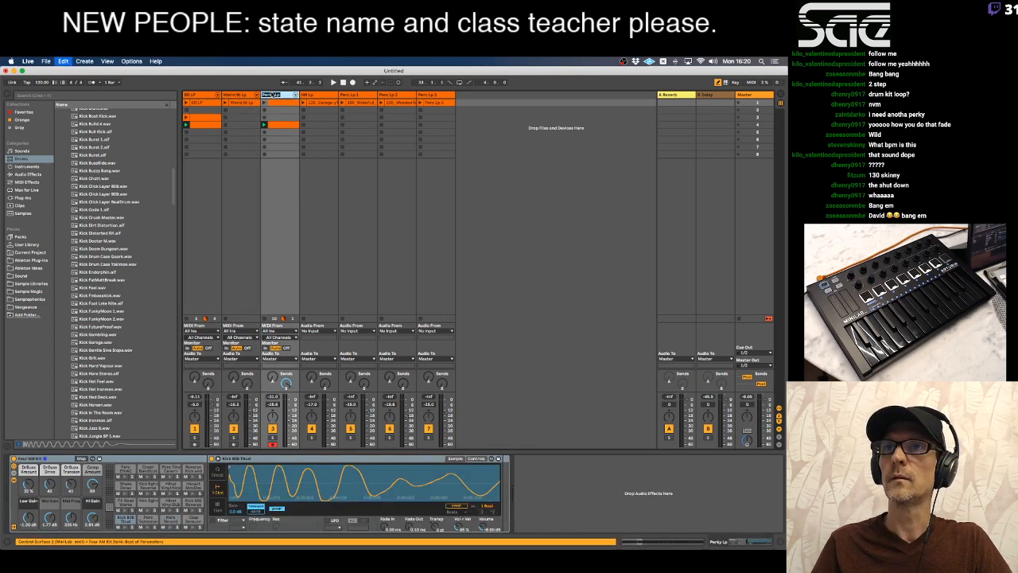
{"action": "left_click", "coordinate": [274, 102]}
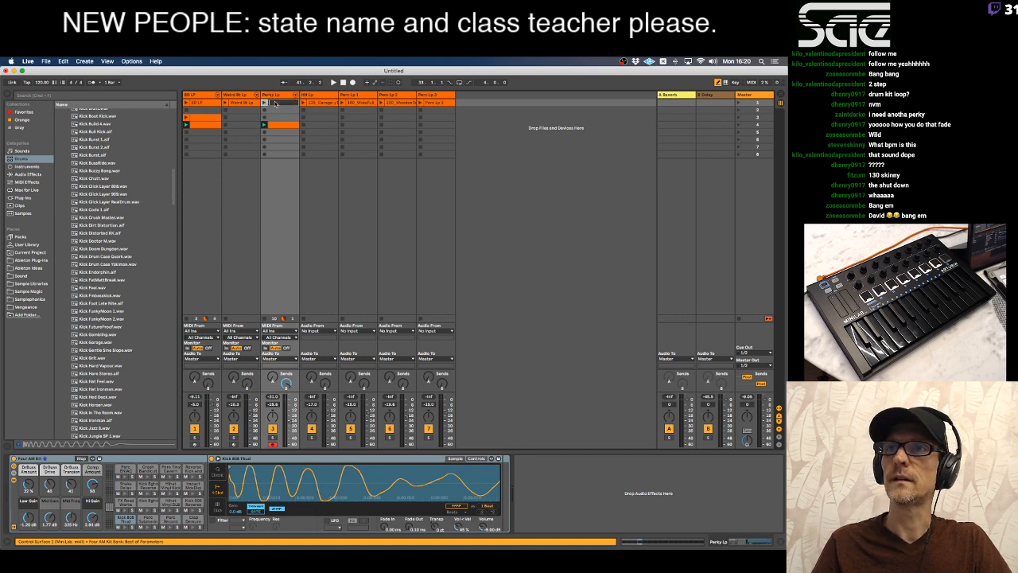
{"action": "key", "text": "Return"}
Rename the fourth track's scene 1 clip as HH Lp to match its track.
{"action": "left_click", "coordinate": [316, 93]}
{"action": "key", "text": "super+r"}
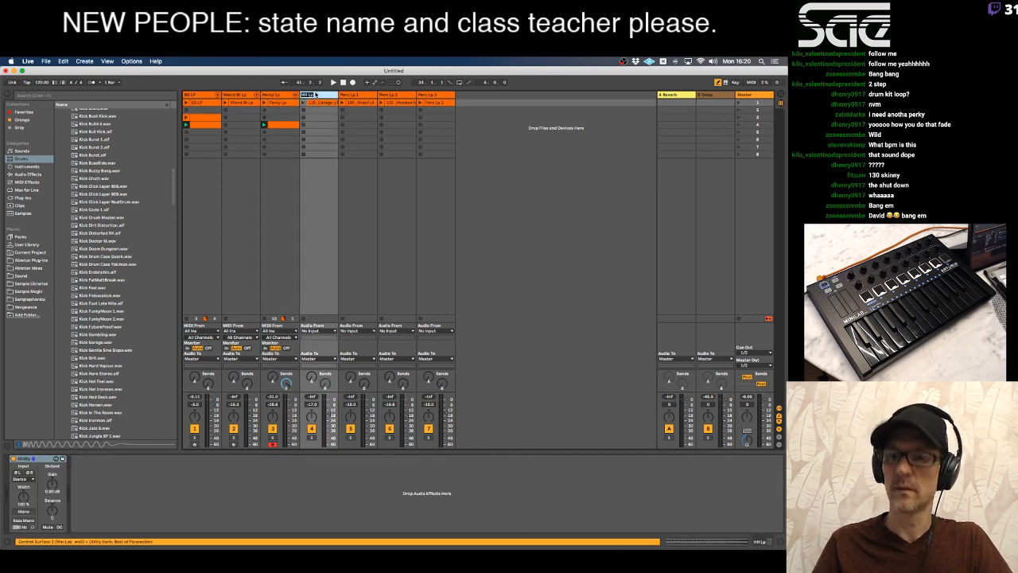
{"action": "key", "text": "super+c"}
{"action": "left_click", "coordinate": [317, 103]}
{"action": "key", "text": "super+r"}
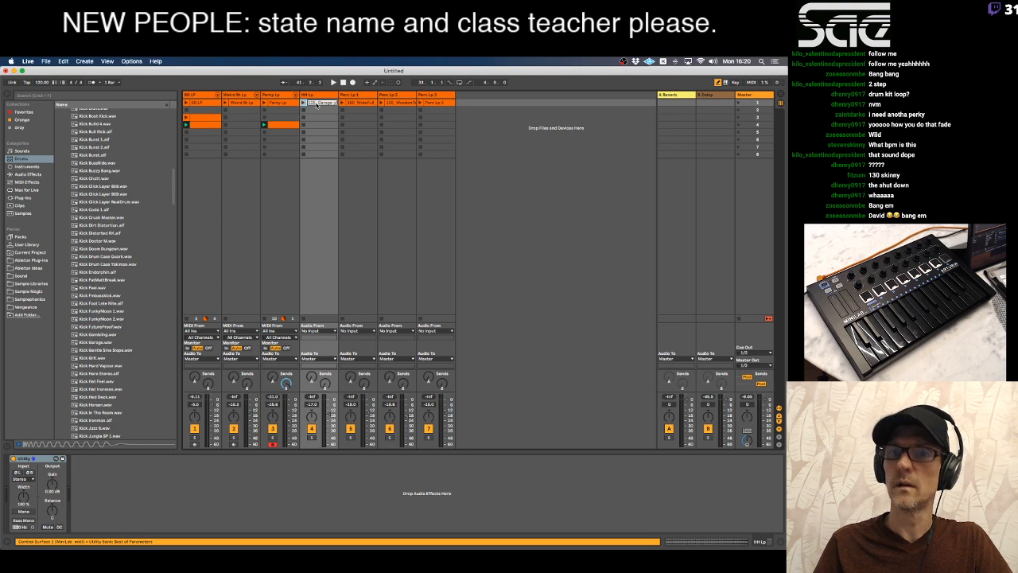
{"action": "key", "text": "Return"}
Rename the fifth track's scene 1 clip as Perc Lp 1 to match its track.
{"action": "left_click", "coordinate": [347, 95]}
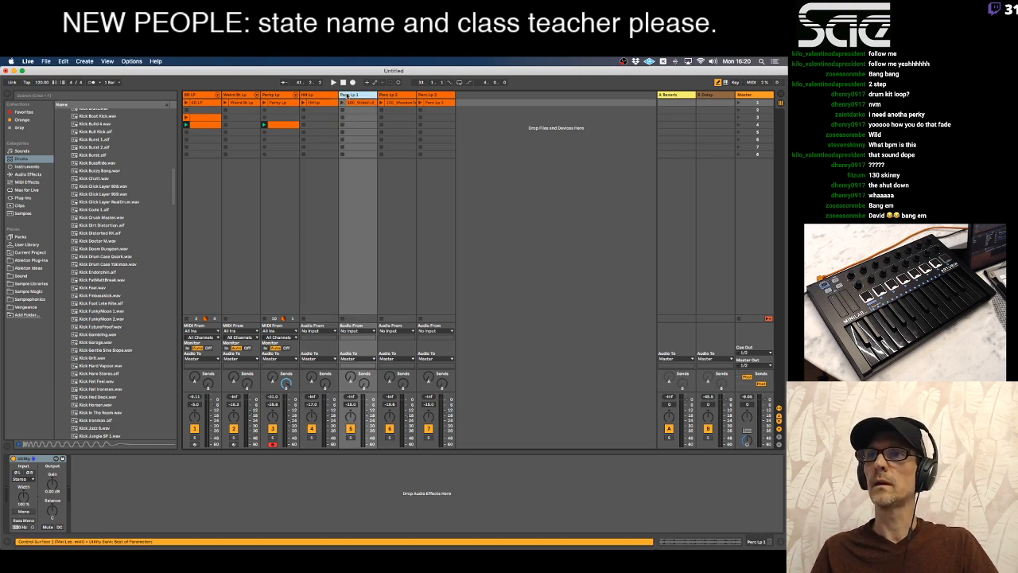
{"action": "key", "text": "super+r"}
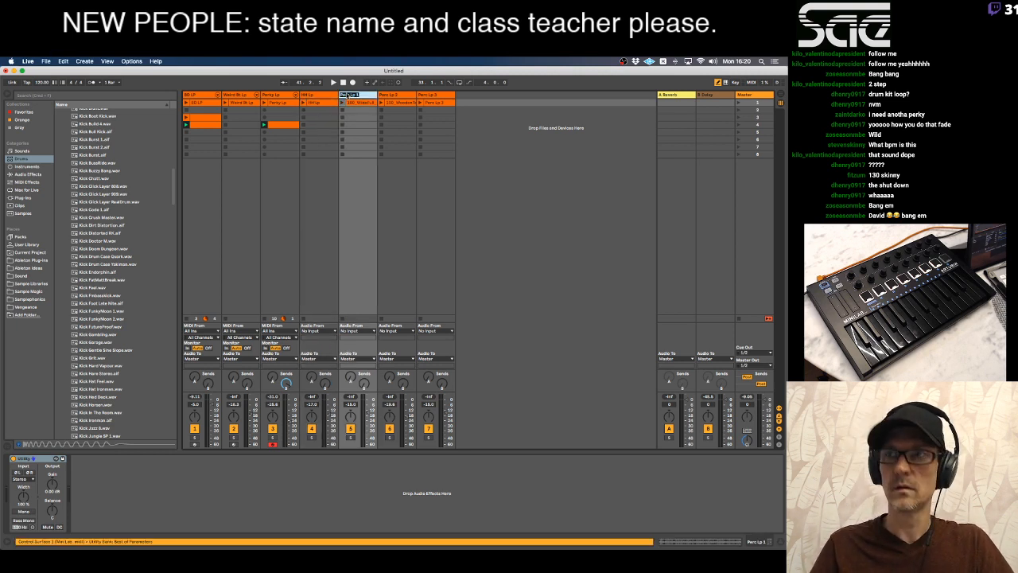
{"action": "key", "text": "Return"}
{"action": "left_click", "coordinate": [364, 102]}
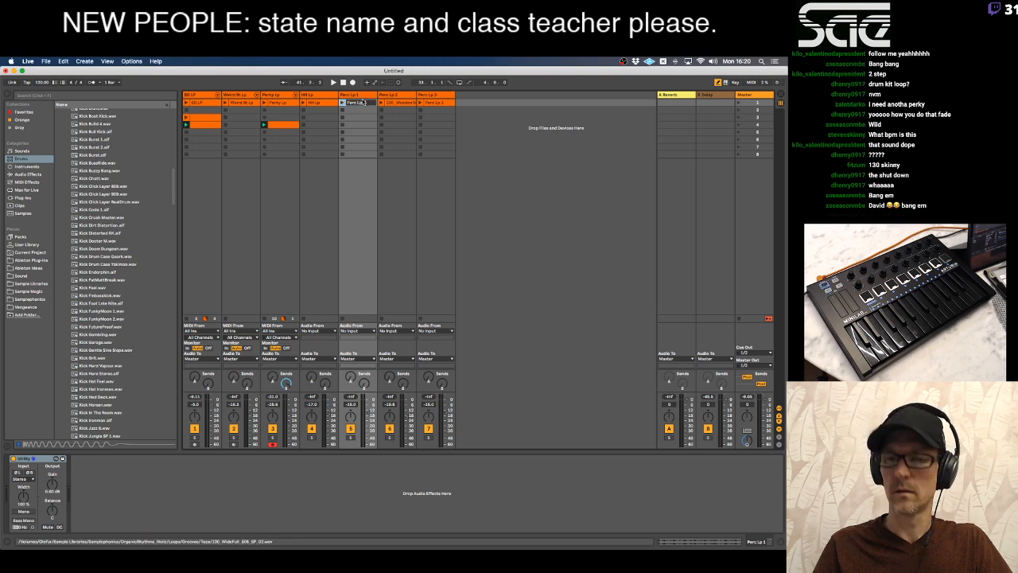
{"action": "key", "text": "super+r"}
{"action": "key", "text": "Return"}
Rename the sixth track's scene 1 clip as Perc Lp 2 to match its track.
{"action": "left_click", "coordinate": [392, 94]}
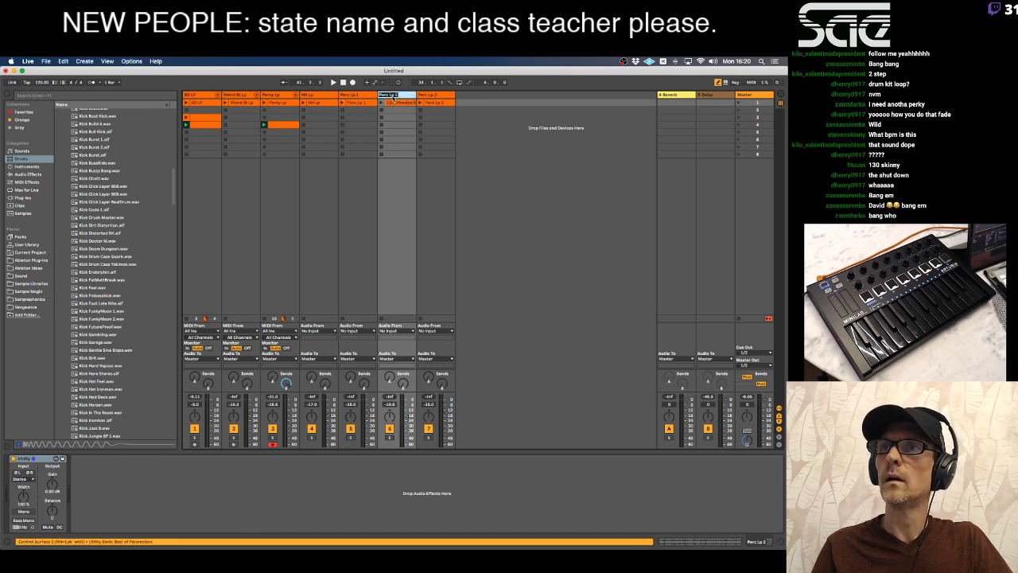
{"action": "left_click", "coordinate": [394, 104]}
{"action": "key", "text": "super+r"}
{"action": "key", "text": "super+v"}
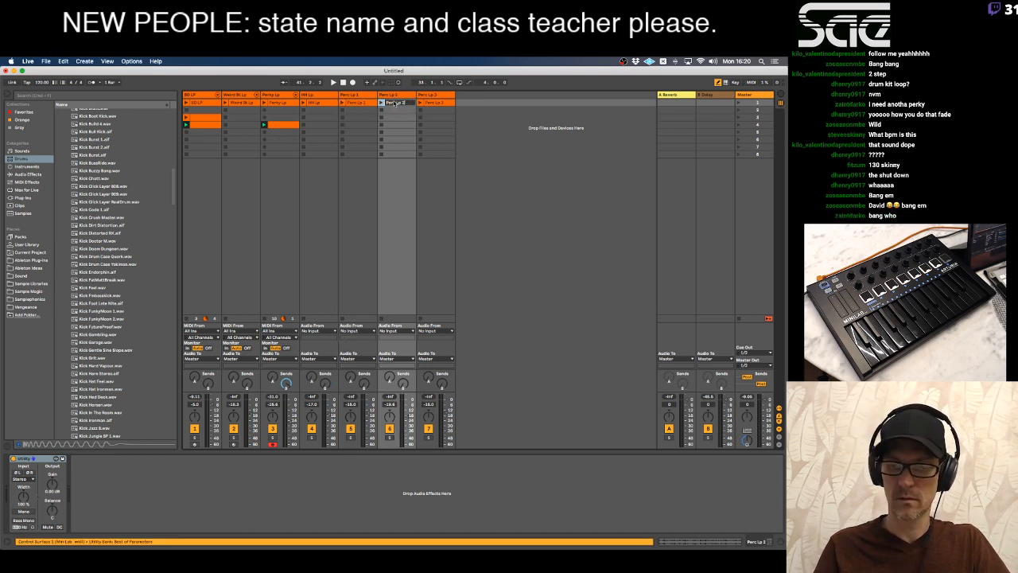
{"action": "key", "text": "Return"}
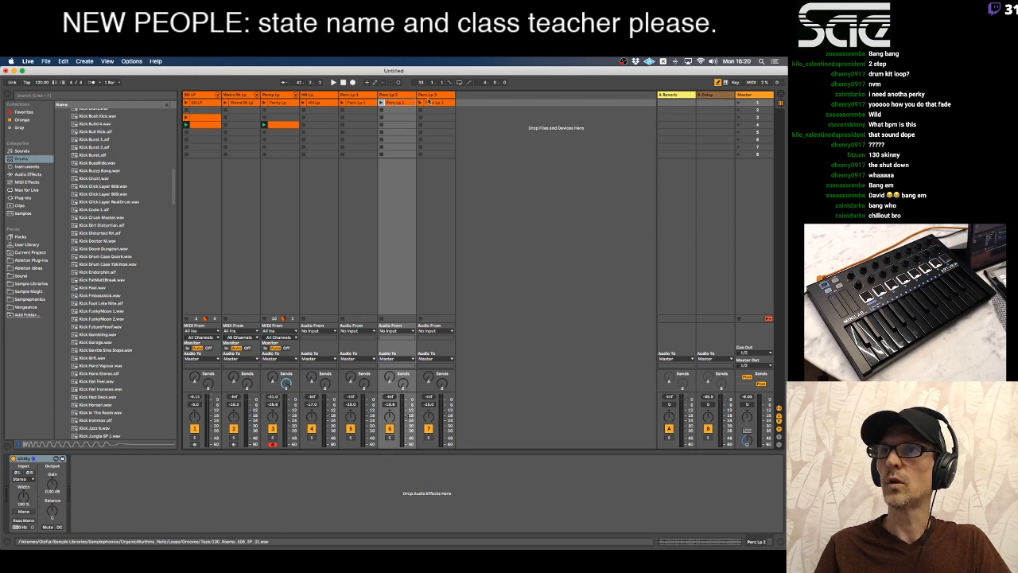
Replace the unnamed clips in scenes 3 and 4 with copies of the named BD LP and Perky Lp clips, and start playback.
{"action": "left_click", "coordinate": [213, 110]}
{"action": "left_click_drag", "start_coordinate": [212, 112], "coordinate": [210, 124]}
{"action": "left_click_drag", "start_coordinate": [276, 113], "coordinate": [279, 125]}
{"action": "key", "text": "space"}
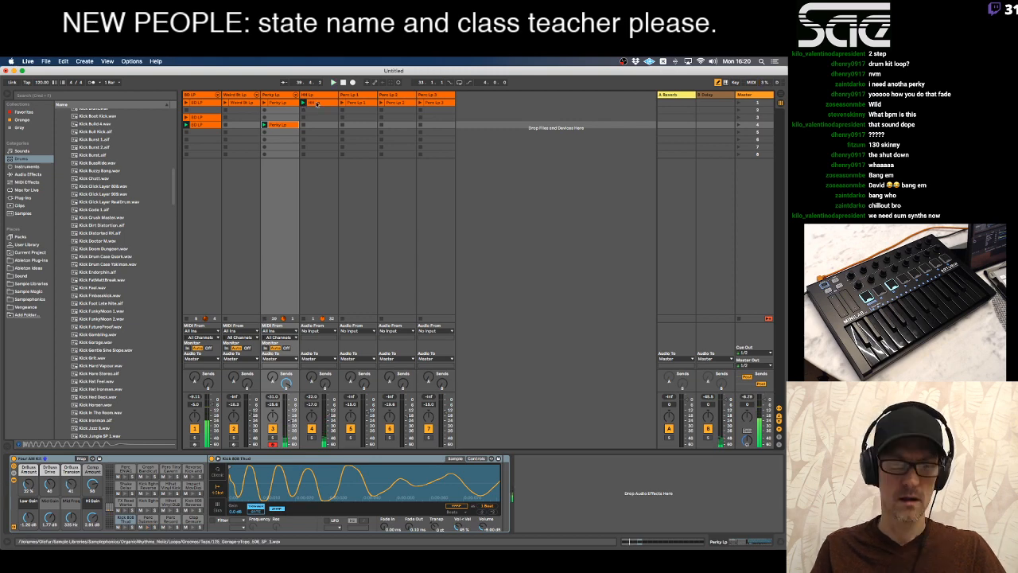
Build scene 5 from copies of the BD LP, Perky Lp and HH Lp clips.
{"action": "left_click_drag", "start_coordinate": [316, 104], "coordinate": [292, 134]}
{"action": "left_click_drag", "start_coordinate": [217, 126], "coordinate": [217, 133]}
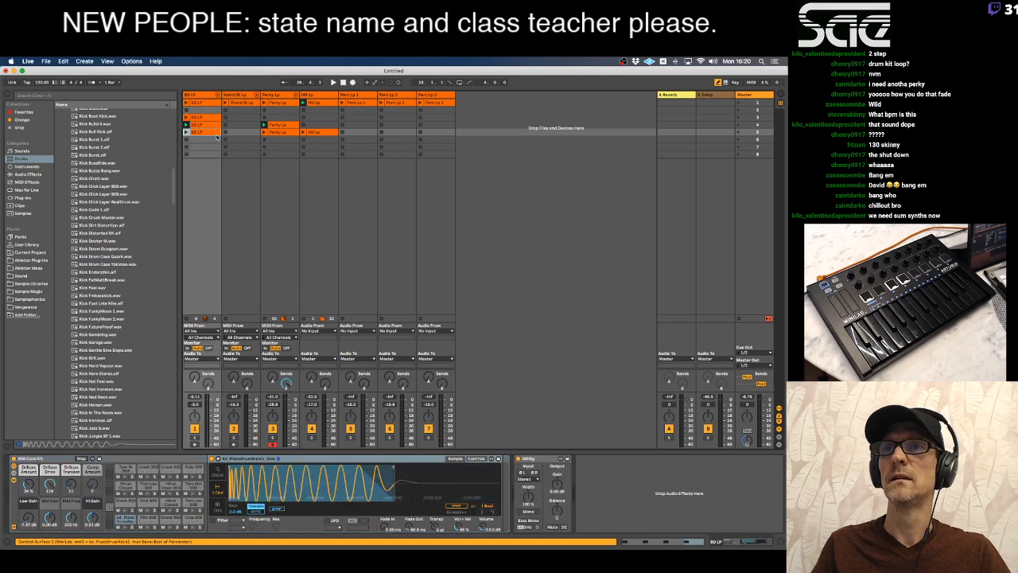
Launch scene 3, switch to scene 4, and audition the Perc Lp 3 and HH Lp clips over it.
{"action": "left_click", "coordinate": [751, 119]}
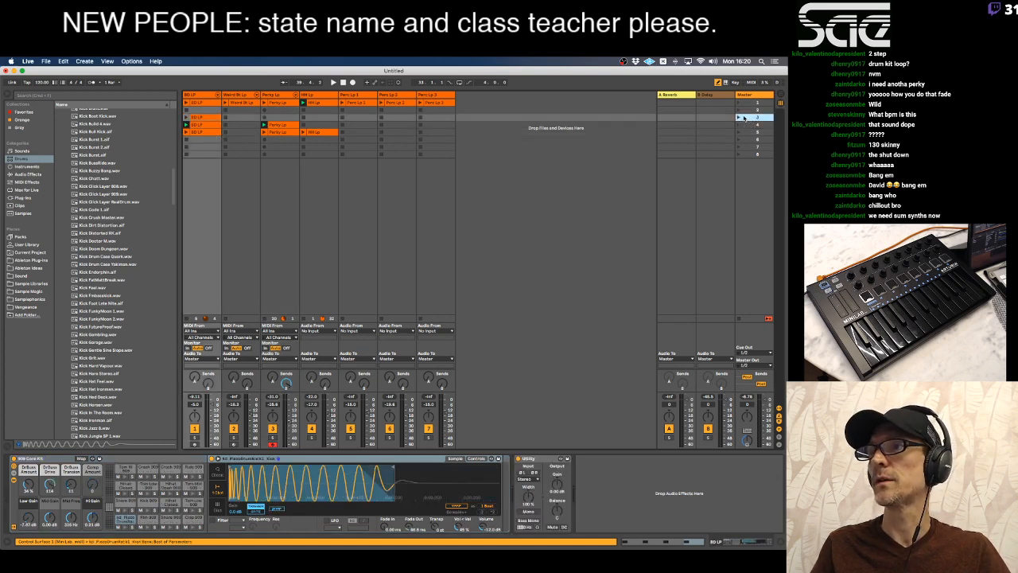
{"action": "left_click", "coordinate": [739, 117]}
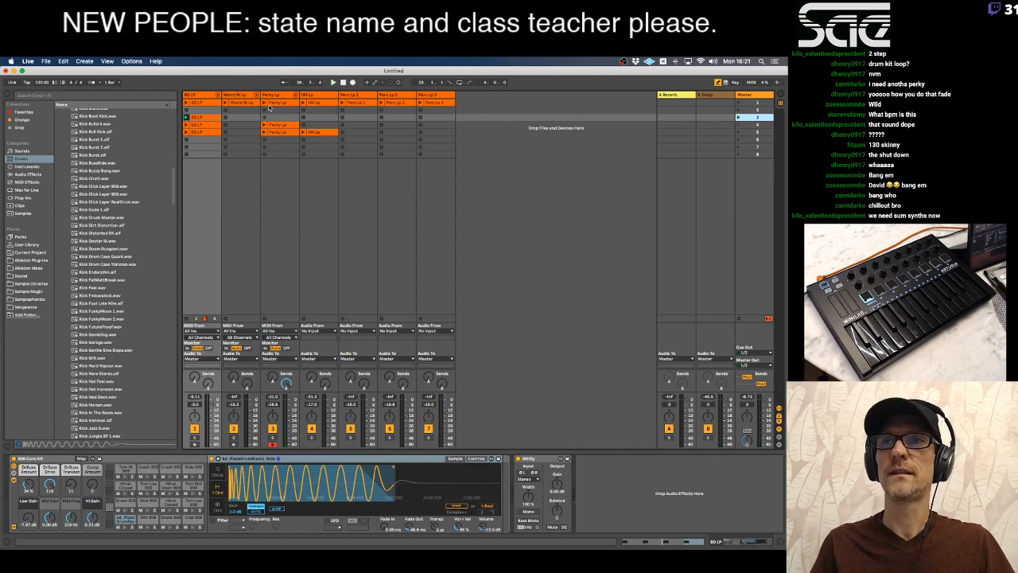
{"action": "left_click", "coordinate": [739, 125]}
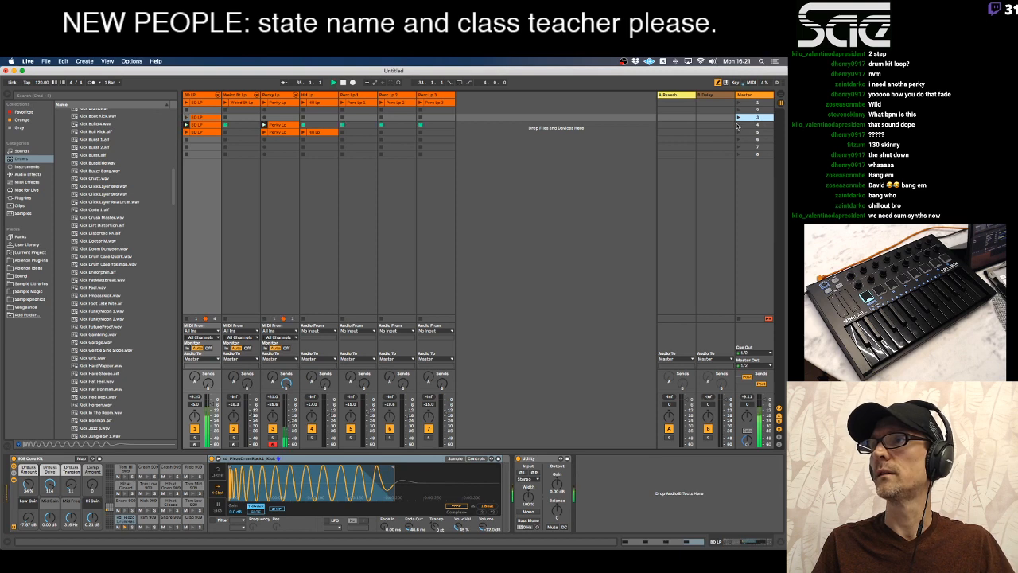
{"action": "left_click", "coordinate": [420, 101]}
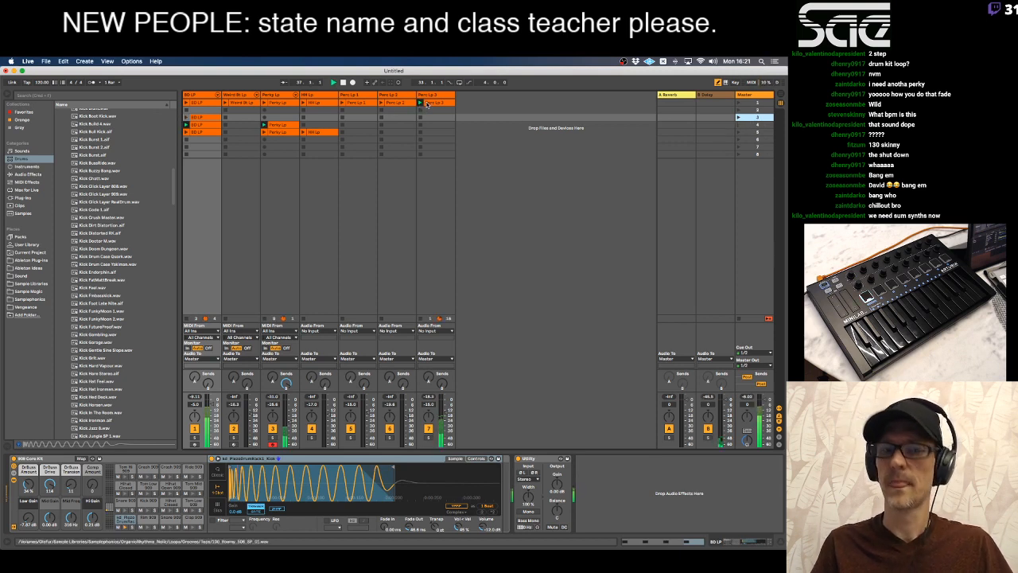
{"action": "left_click", "coordinate": [303, 102]}
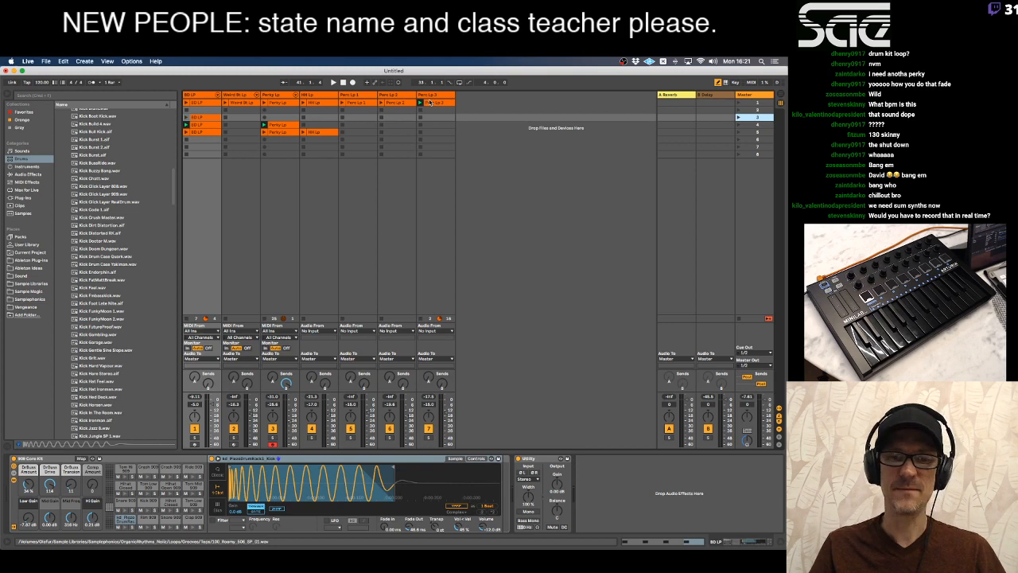
Copy Perc Lp 3 and scene 5's BD LP, Perky Lp and HH Lp clips into scene 6, and undo both copies.
{"action": "left_click_drag", "start_coordinate": [430, 103], "coordinate": [435, 141]}
{"action": "left_click", "coordinate": [315, 133]}
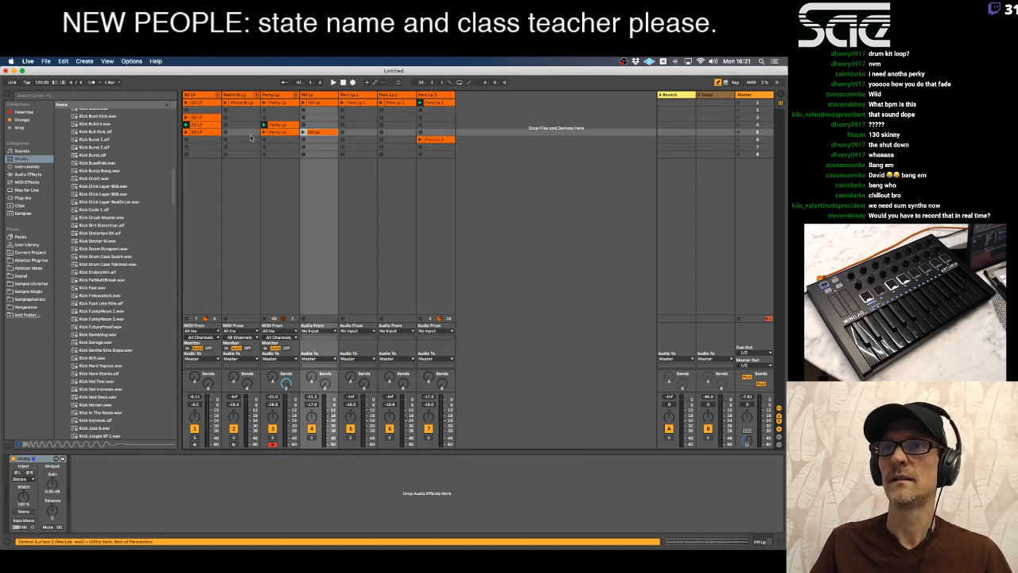
{"action": "left_click", "coordinate": [213, 133], "text": "shift"}
{"action": "left_click_drag", "start_coordinate": [212, 133], "coordinate": [213, 144]}
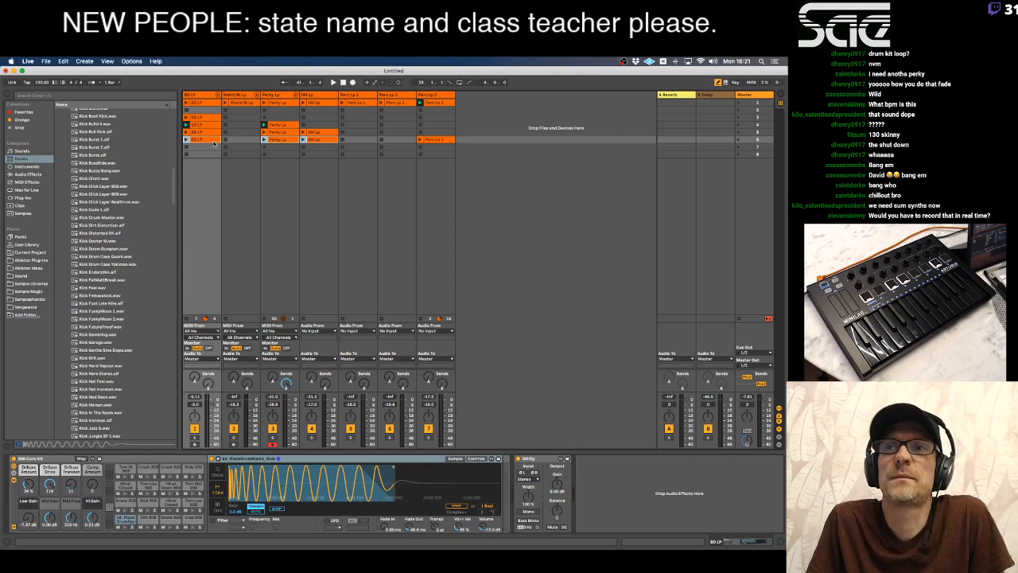
{"action": "key", "text": "super+z"}
{"action": "key", "text": "super+z"}
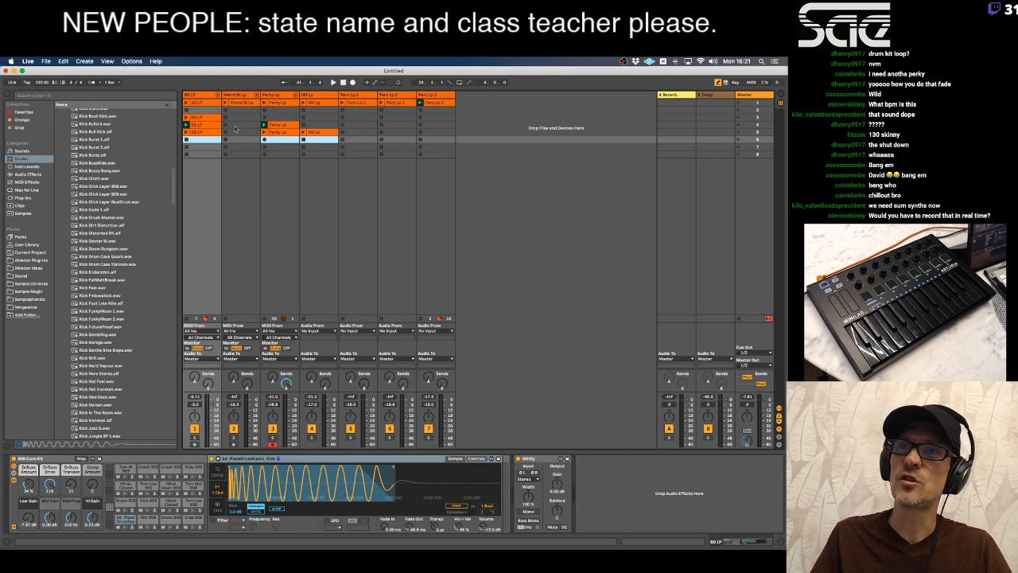
Launch Perc Lp 3 with the playing clips and capture them as a scene below scene 5, capturing another scene with HH Lp added.
{"action": "left_click", "coordinate": [422, 103]}
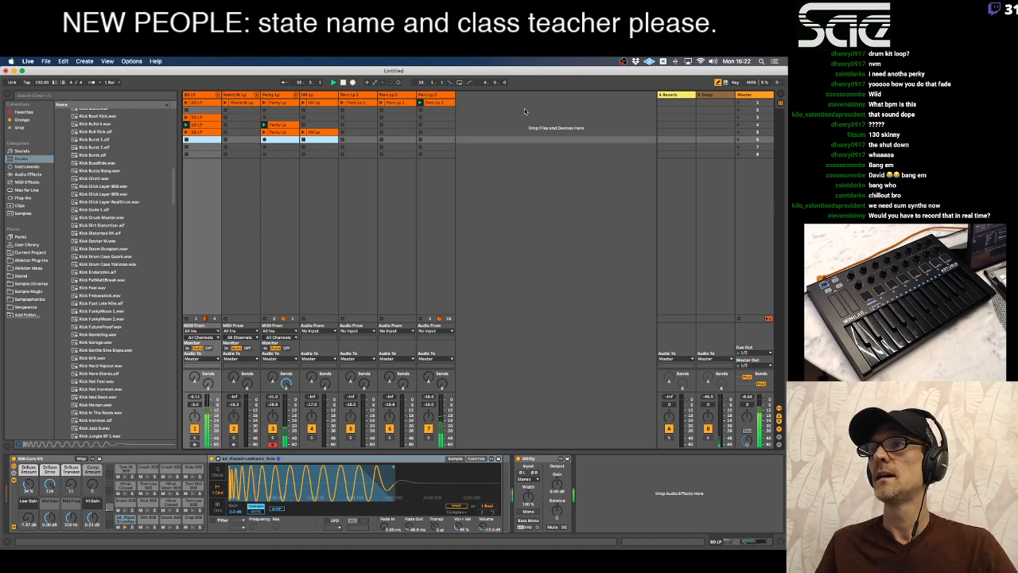
{"action": "left_click", "coordinate": [752, 131]}
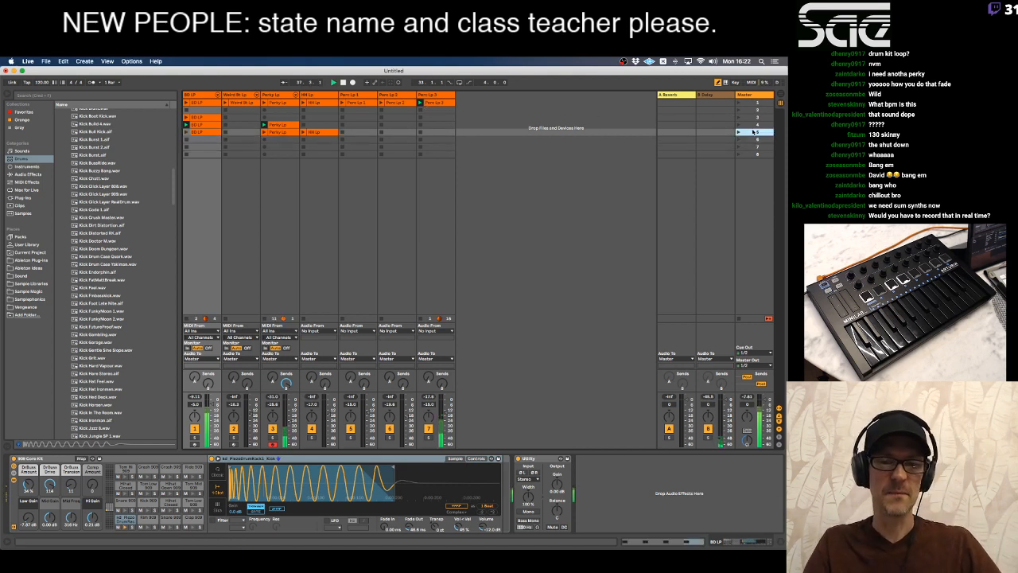
{"action": "key", "text": "shift+super+i"}
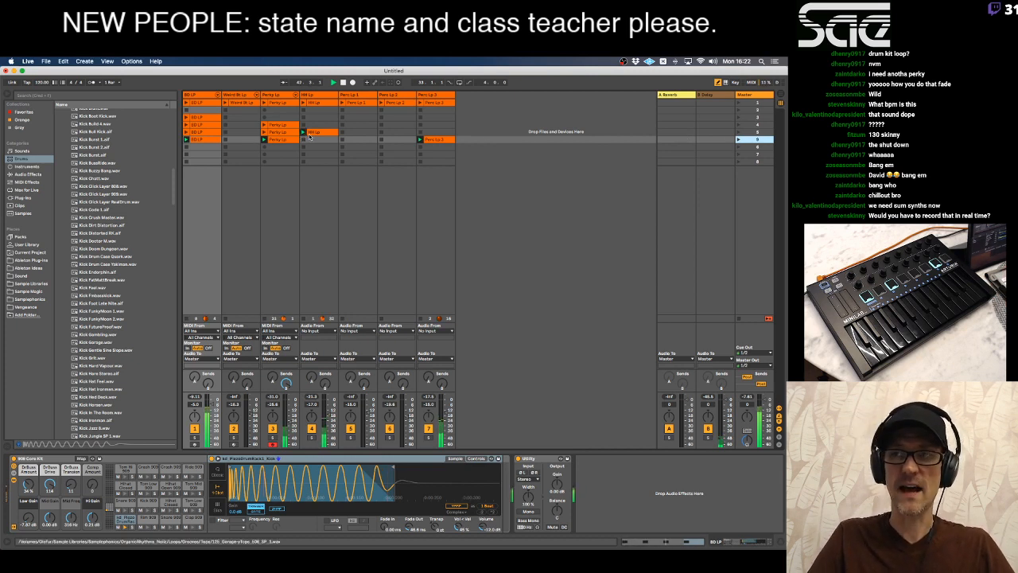
{"action": "key", "text": "super+d"}
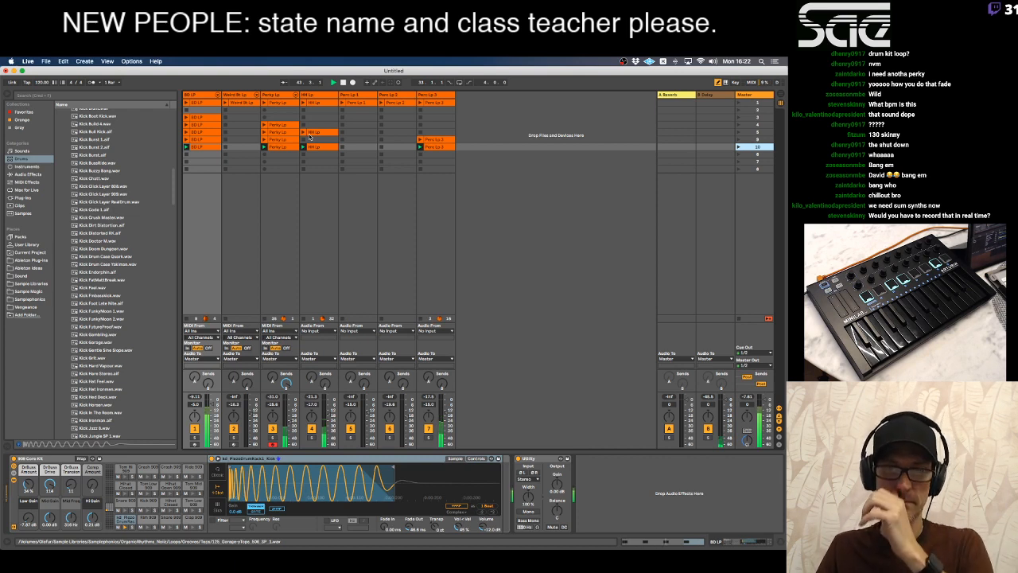
Return to scene 3, capture scenes that add Perc Lp 2 and Weird Bt Lp in turn, and raise the Weird Bt Lp track's volume.
{"action": "left_click", "coordinate": [739, 133]}
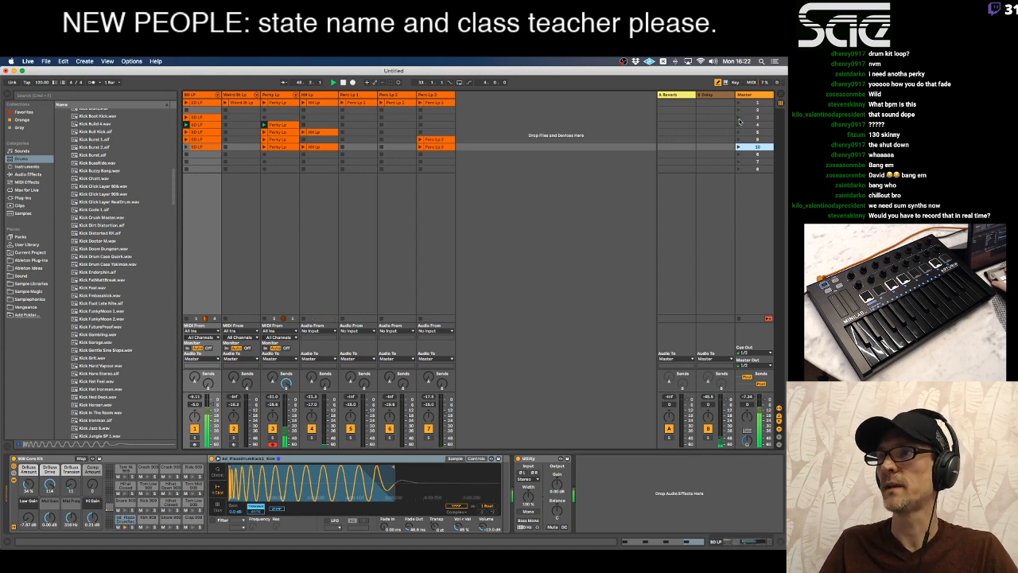
{"action": "left_click", "coordinate": [739, 119]}
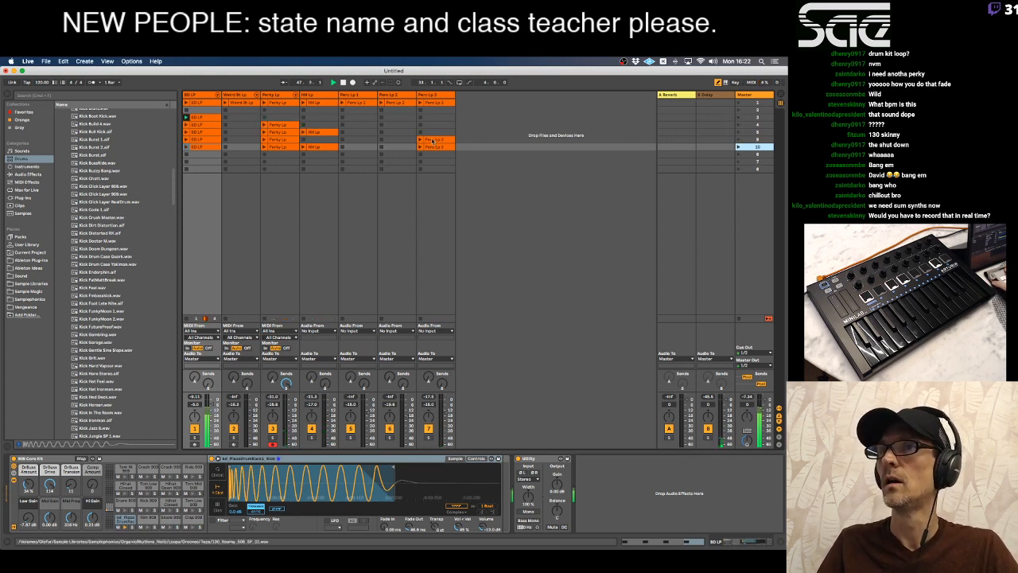
{"action": "left_click", "coordinate": [381, 104]}
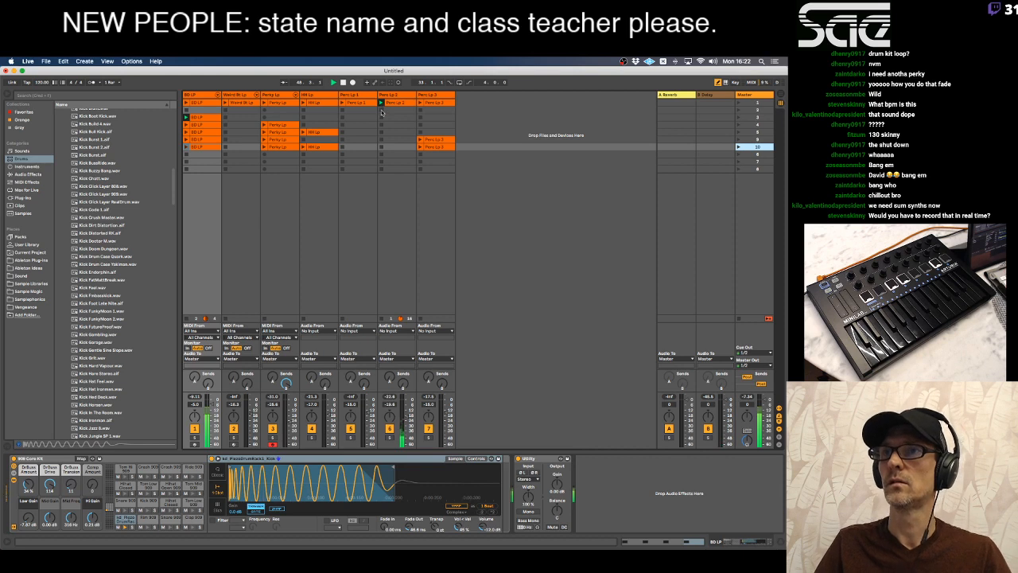
{"action": "key", "text": "super+shift+i"}
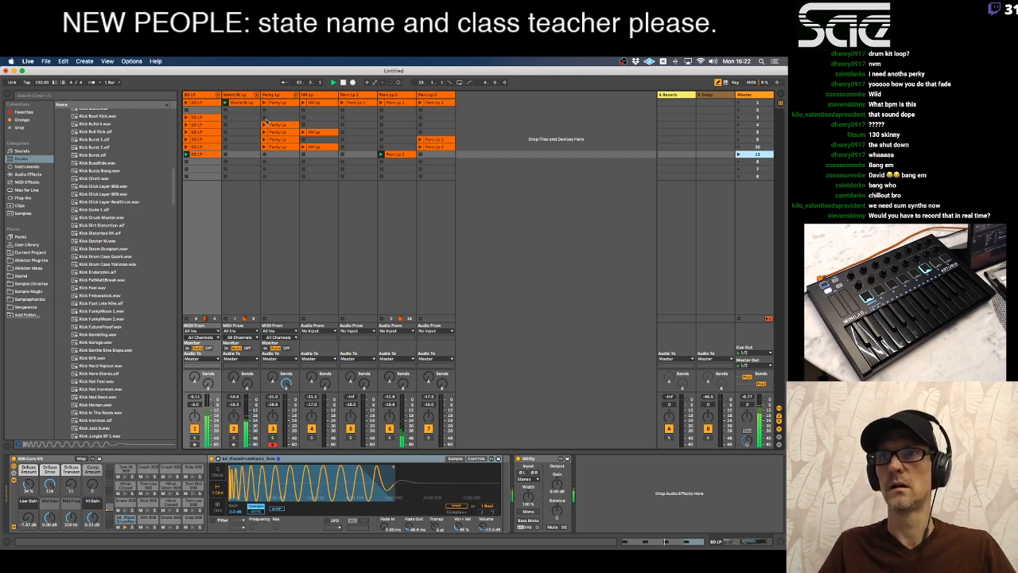
{"action": "key", "text": "super+shift+i"}
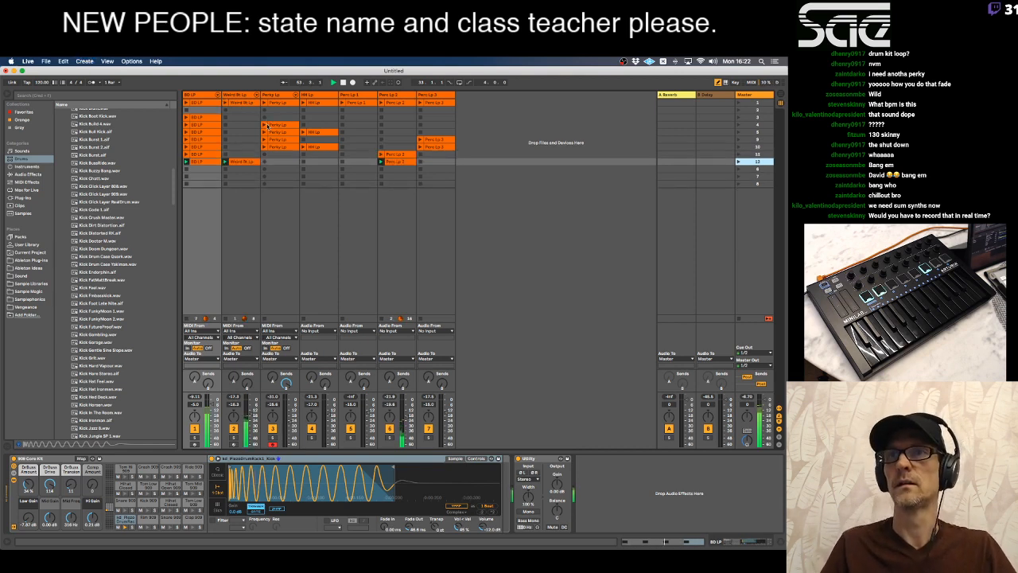
{"action": "left_click_drag", "start_coordinate": [253, 415], "coordinate": [253, 412]}
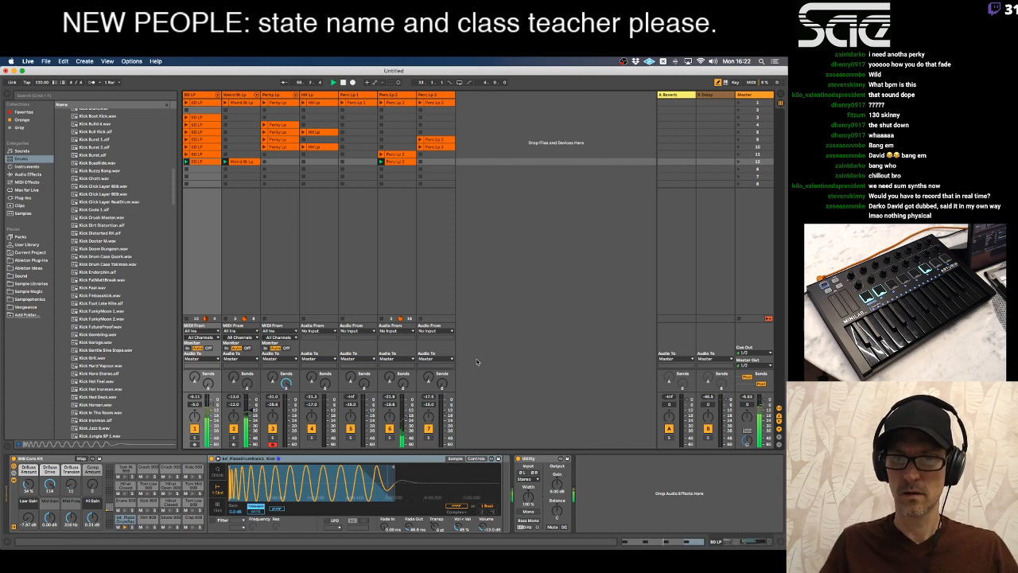
Insert a new MIDI track after the Perc Lp 3 track.
{"action": "left_click", "coordinate": [739, 140]}
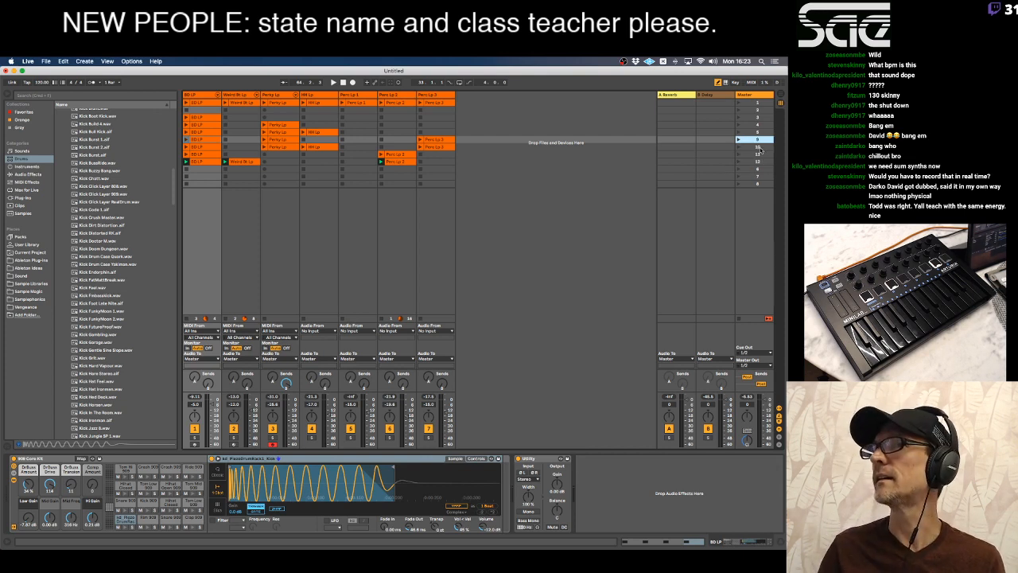
{"action": "left_click", "coordinate": [448, 94]}
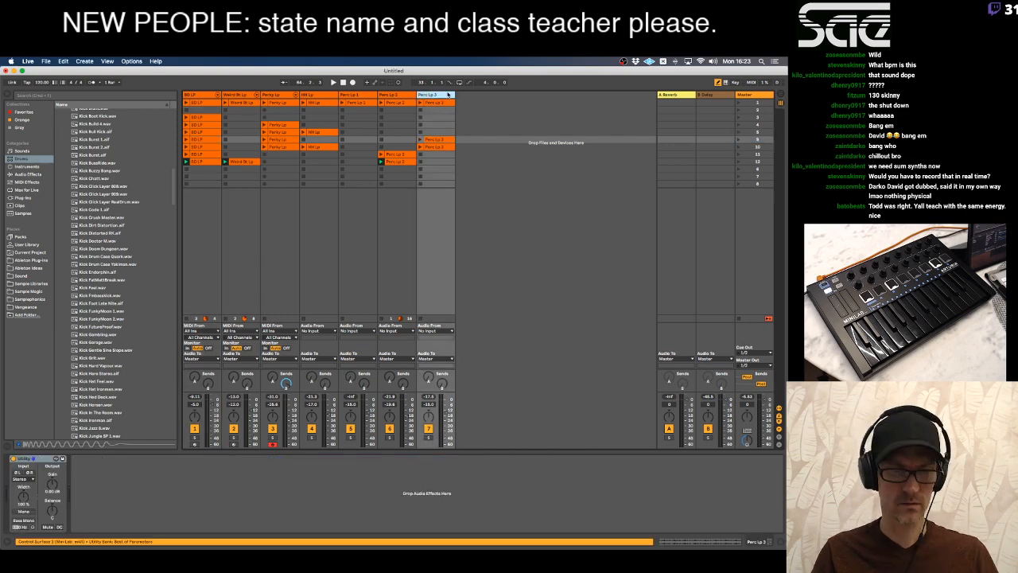
{"action": "key", "text": "super+shift+t"}
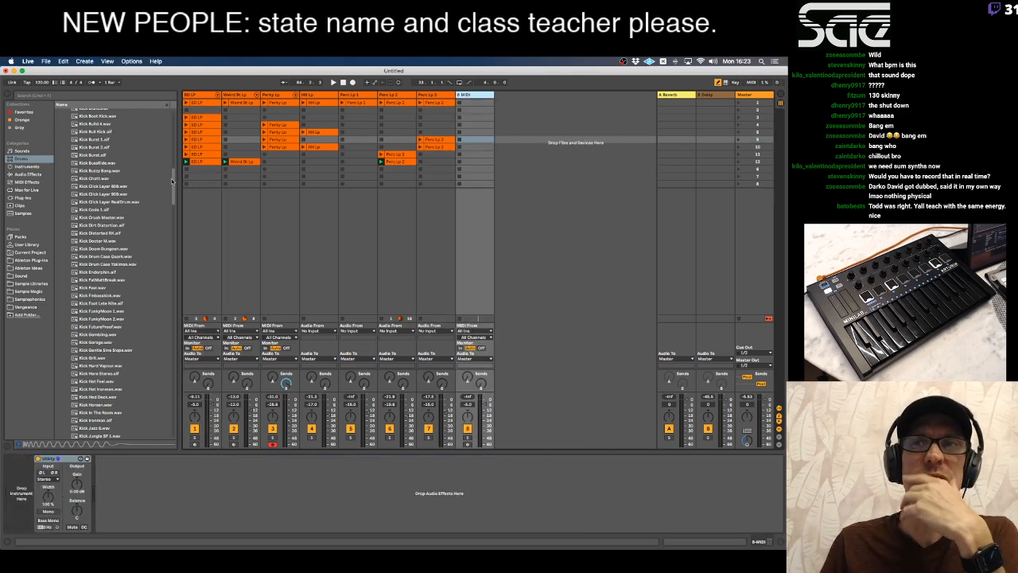
Collapse the browser's Kick and Drum Hits folders and open the Bass presets of the Analog instrument.
{"action": "left_click_drag", "start_coordinate": [173, 182], "coordinate": [169, 111]}
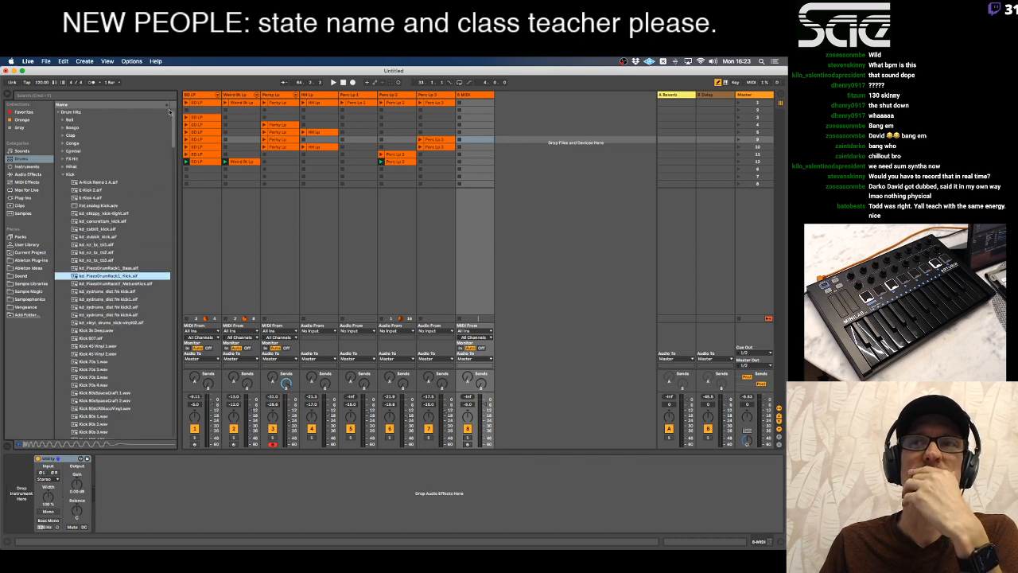
{"action": "left_click", "coordinate": [64, 174]}
{"action": "left_click", "coordinate": [60, 112]}
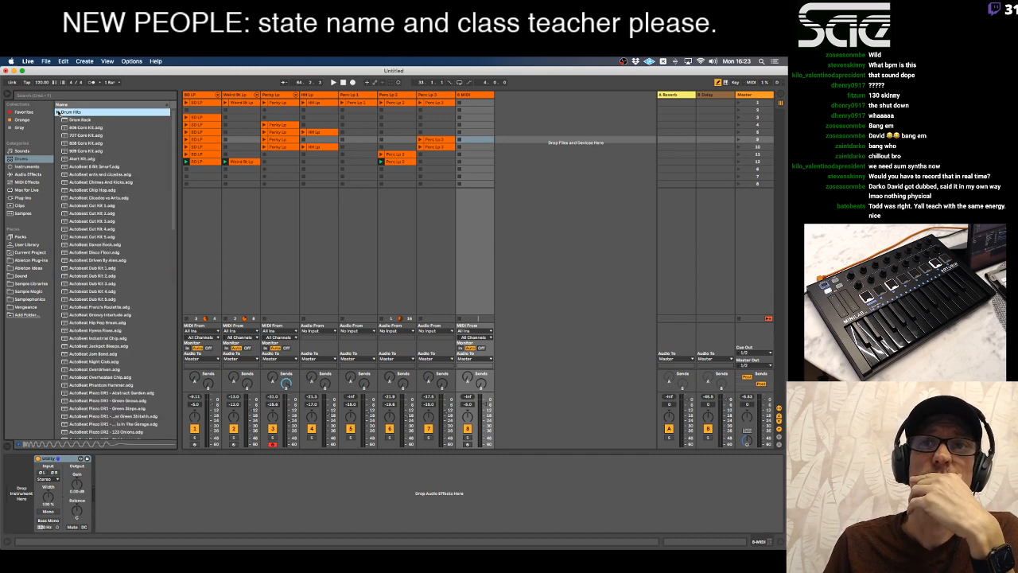
{"action": "left_click", "coordinate": [38, 167]}
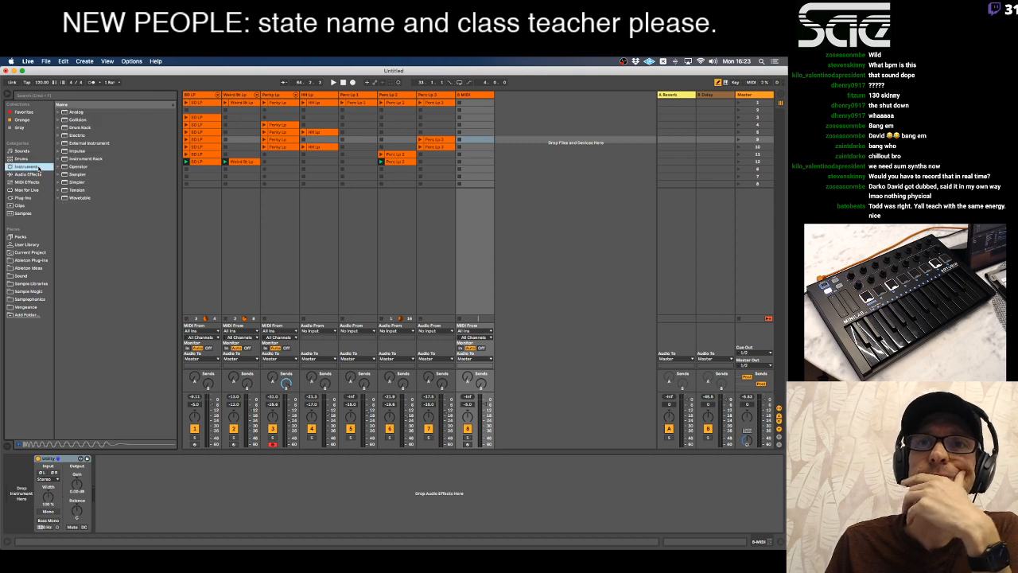
{"action": "left_click", "coordinate": [60, 112]}
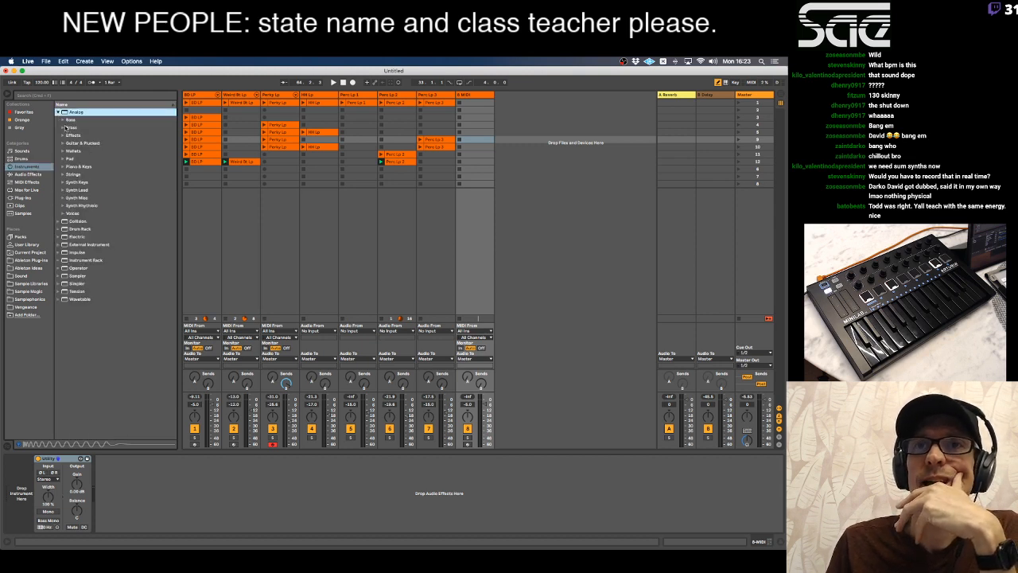
{"action": "left_click", "coordinate": [65, 120]}
Preview the Analog bass presets from Das Funk.adv onward and load Electro Ceramic(Arp) Bass.adg onto the new MIDI track.
{"action": "left_click", "coordinate": [90, 143]}
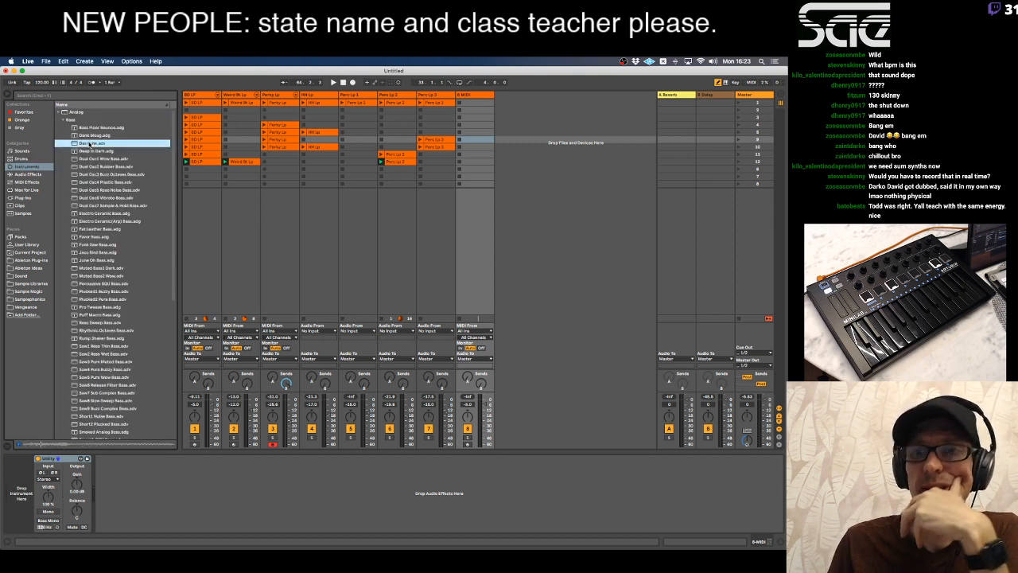
{"action": "key", "text": "Down"}
{"action": "key", "text": "Down"}
{"action": "key", "text": "Down"}
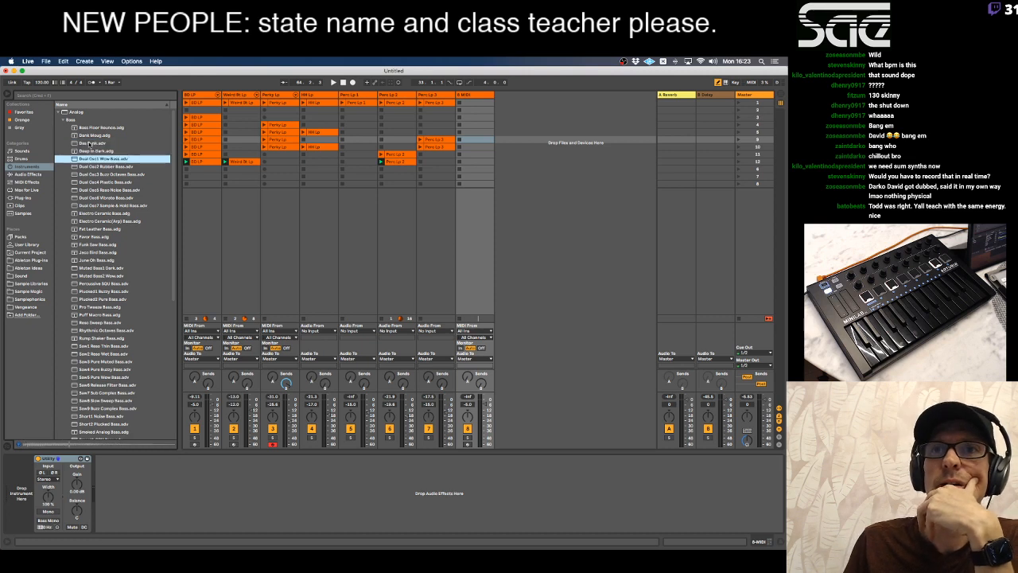
{"action": "key", "text": "Down"}
{"action": "key", "text": "Down"}
{"action": "key", "text": "Down"}
{"action": "key", "text": "Down"}
{"action": "key", "text": "Down"}
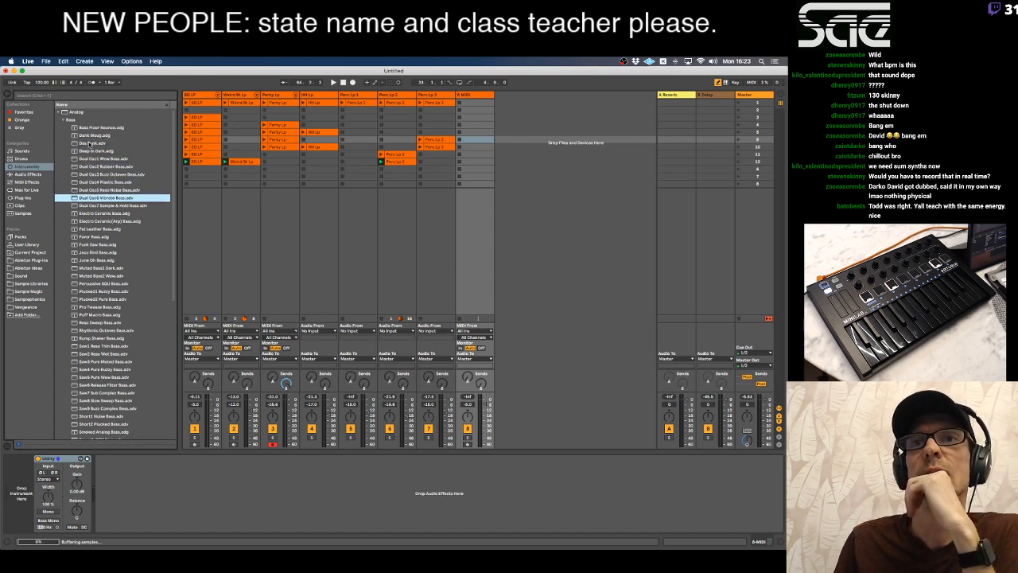
{"action": "key", "text": "Down"}
{"action": "key", "text": "Down"}
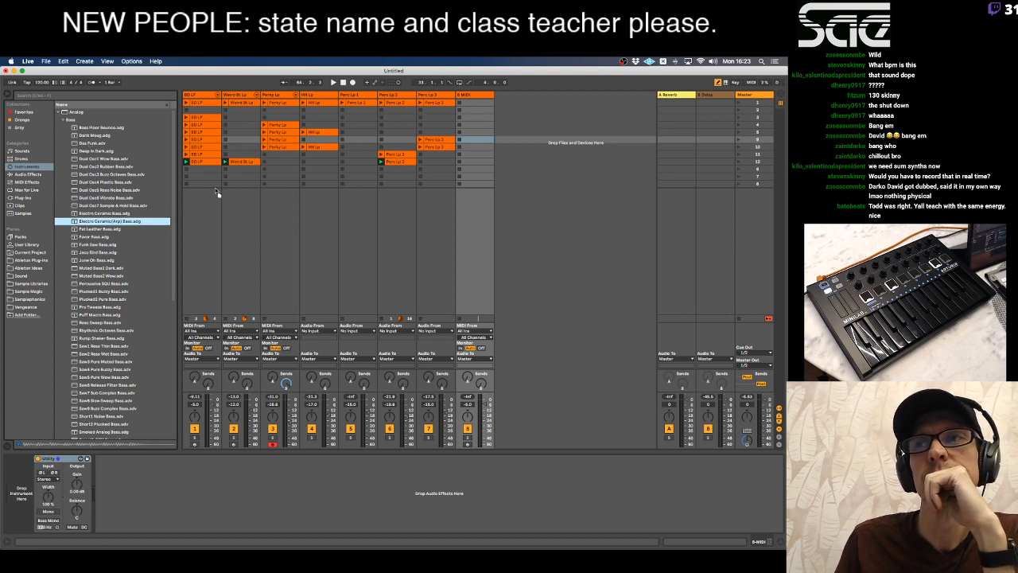
{"action": "key", "text": "Return"}
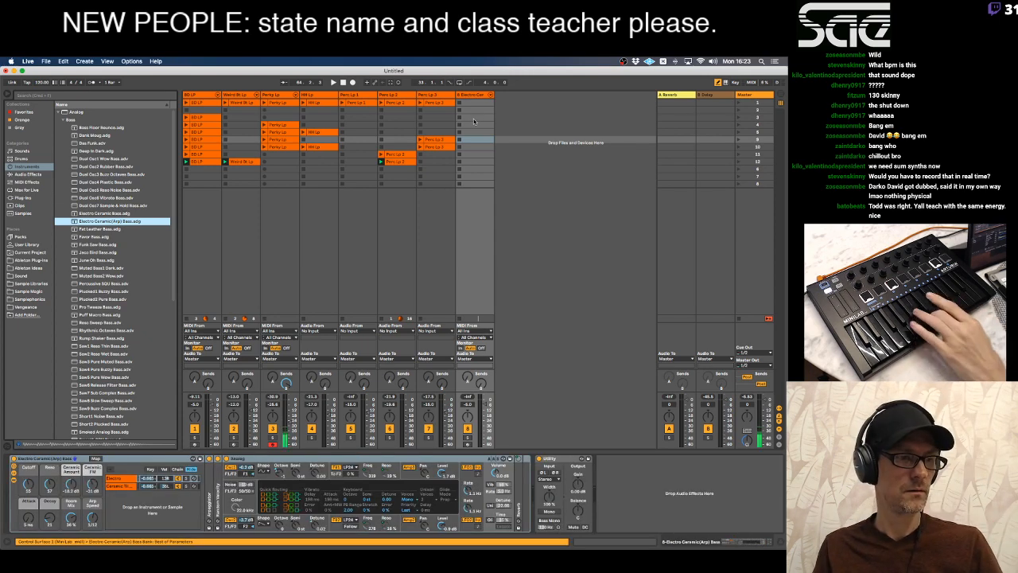
Arm the Electro Ceramic(Arp) Bass track, expand its Arpeggiator, and record a looping bass clip into the scene 1 slot.
{"action": "left_click", "coordinate": [468, 444]}
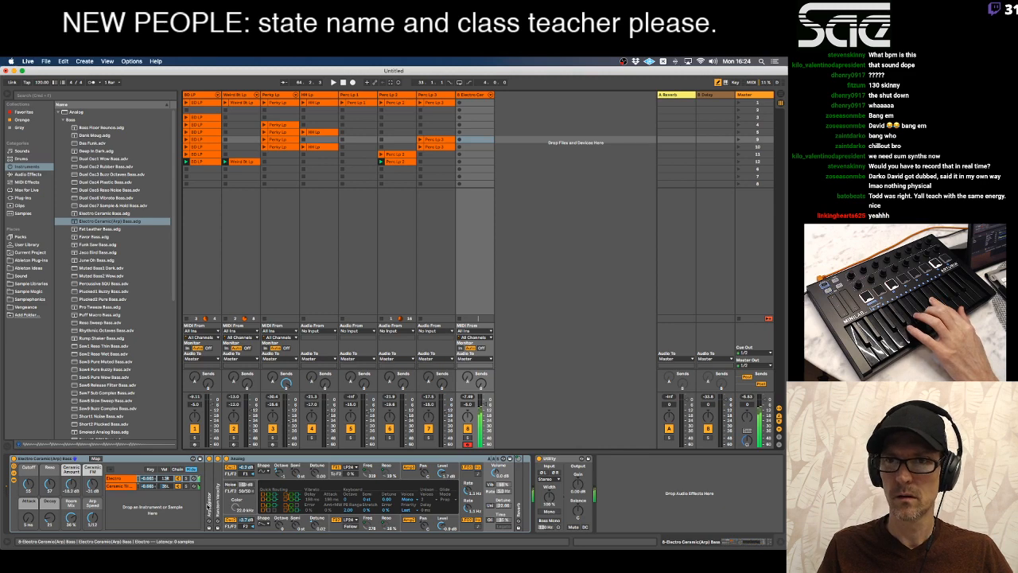
{"action": "double_click", "coordinate": [209, 508]}
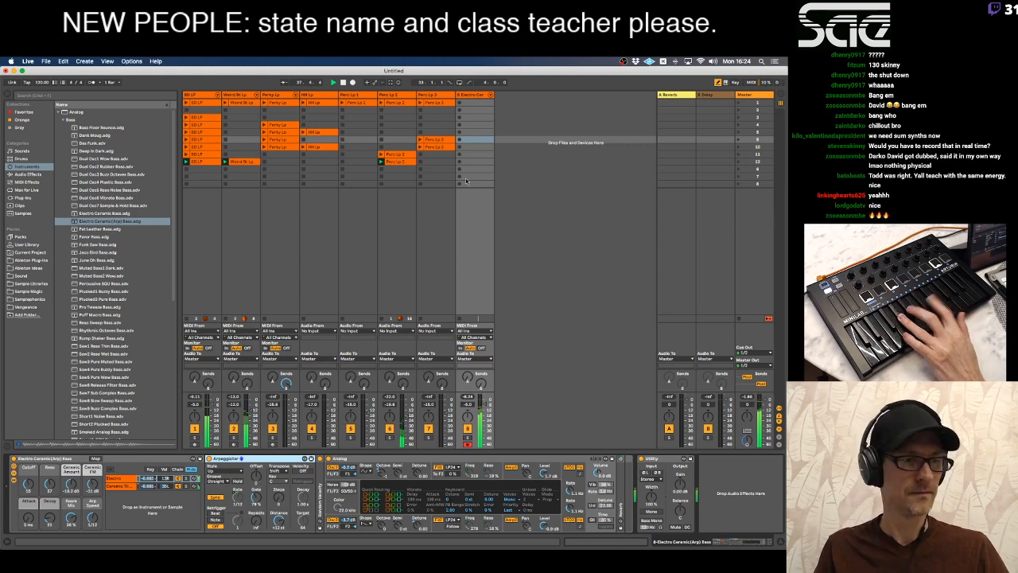
{"action": "left_click", "coordinate": [459, 102]}
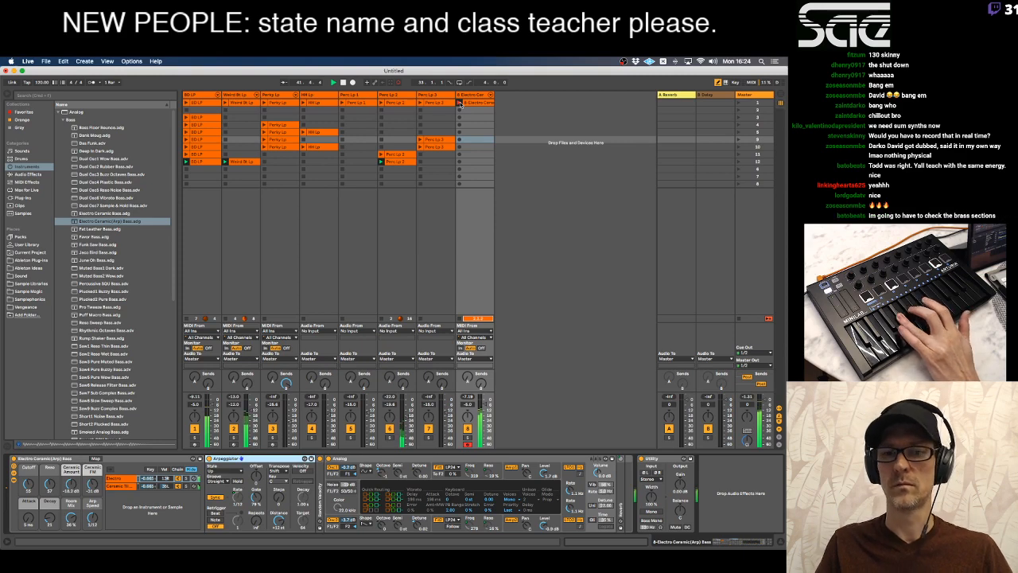
{"action": "left_click", "coordinate": [460, 104]}
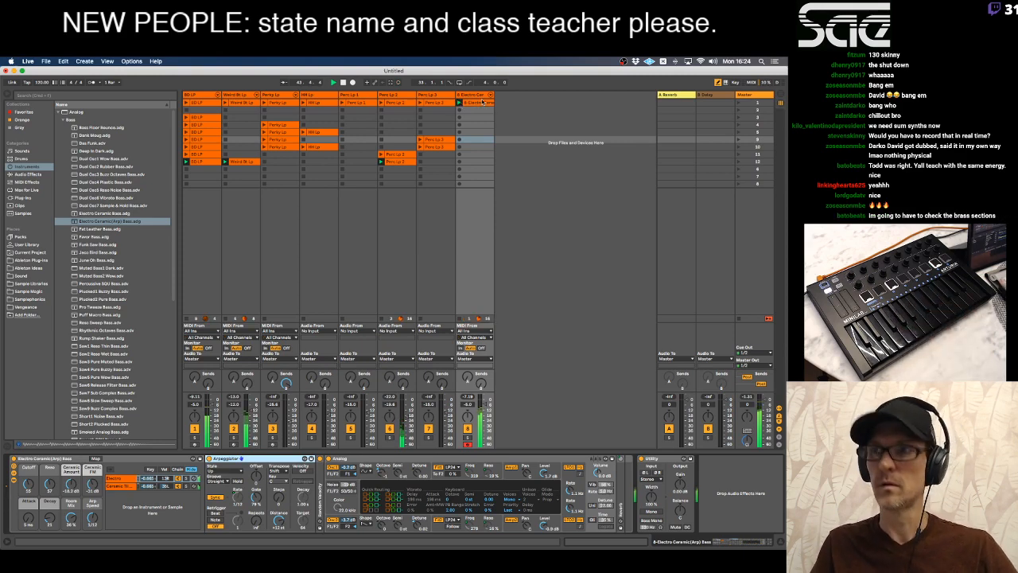
Open the recorded bass clip, move the third note's start onto the grid, and quantize all of the notes.
{"action": "double_click", "coordinate": [478, 103]}
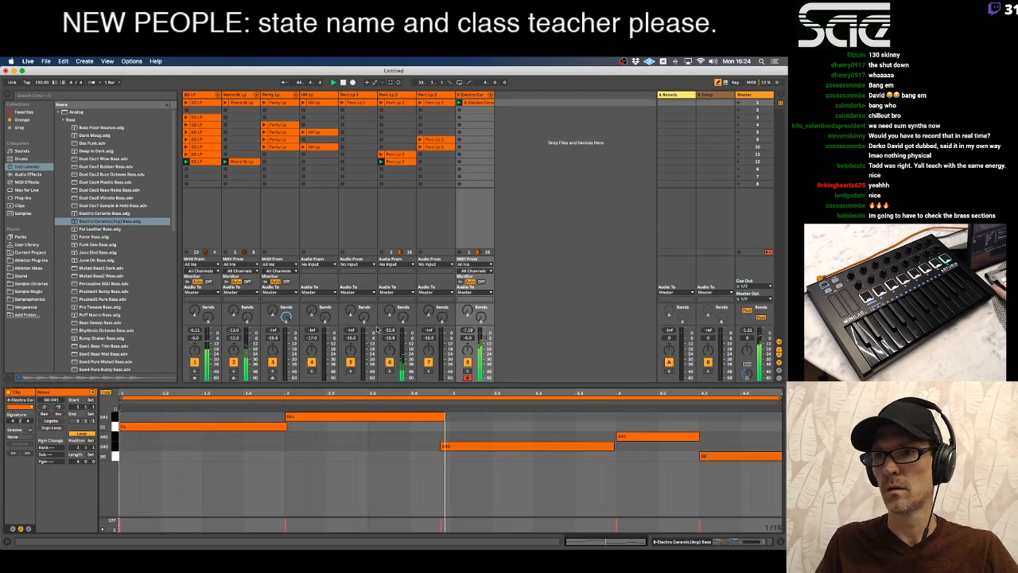
{"action": "left_click", "coordinate": [447, 449]}
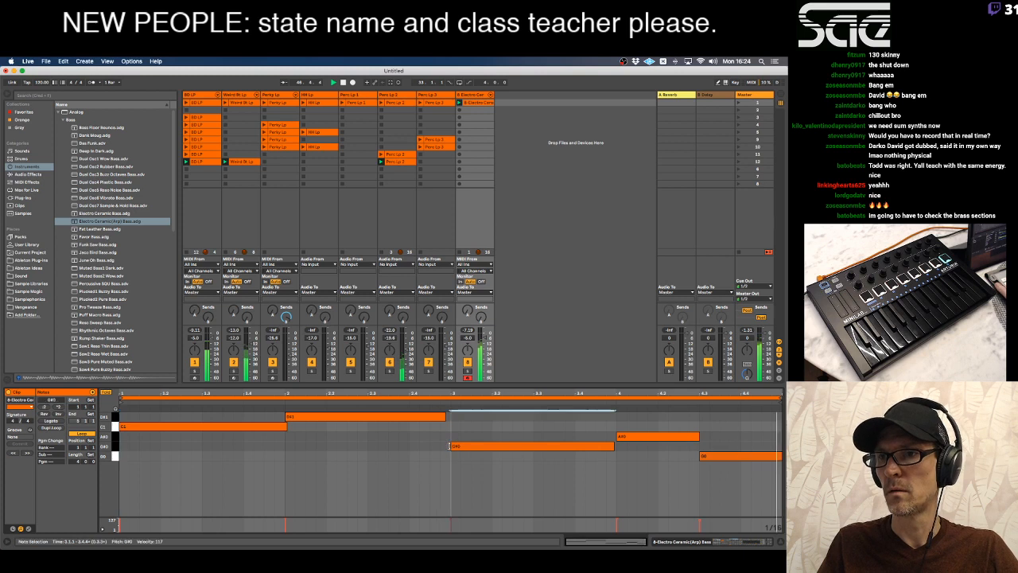
{"action": "left_click_drag", "start_coordinate": [442, 446], "coordinate": [452, 447]}
{"action": "left_click", "coordinate": [443, 427]}
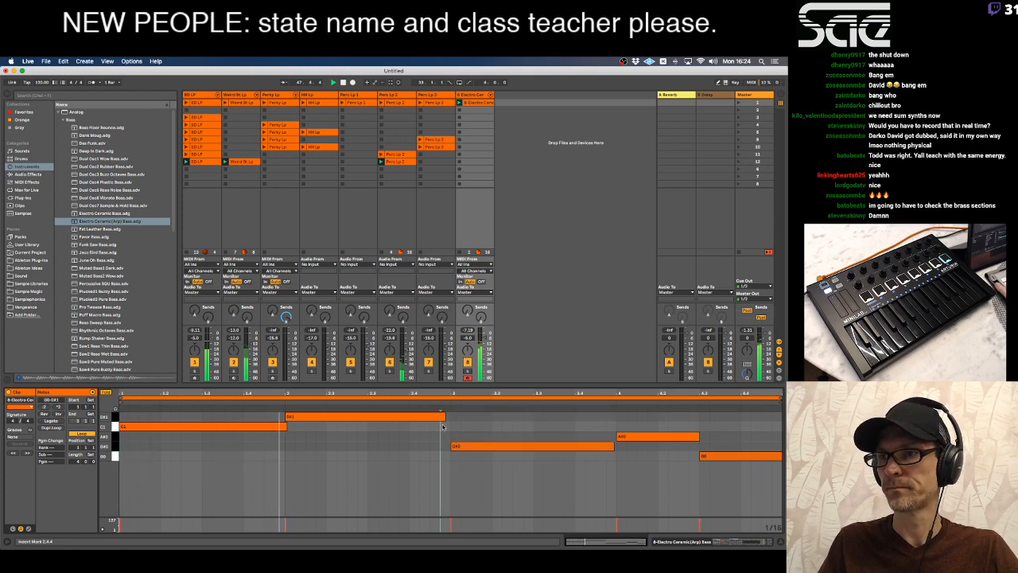
{"action": "key", "text": "ctrl+a"}
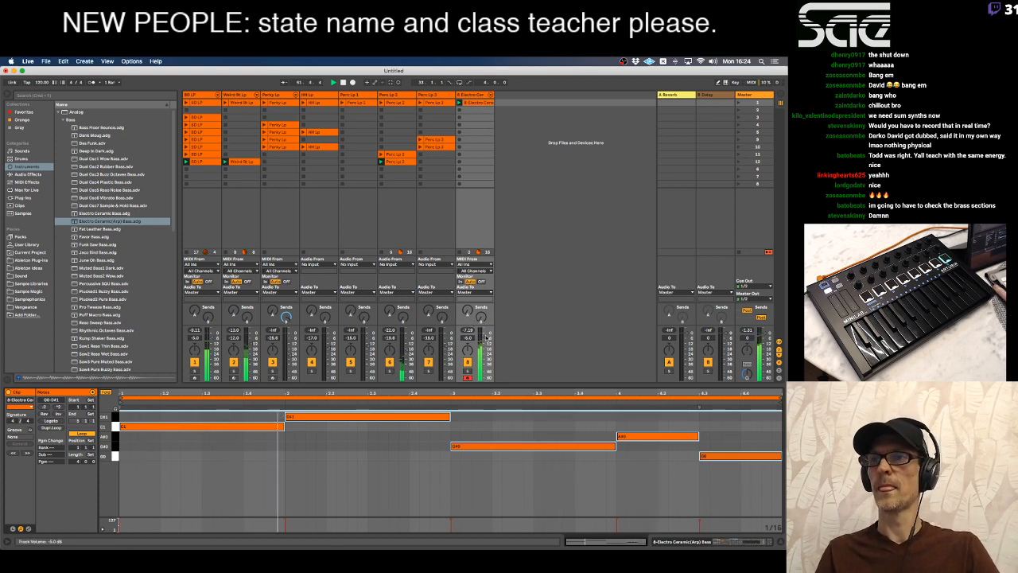
Set the bass track's volume to -4.7 dB and shorten the bass clip's last note in two passes, playing it back between them.
{"action": "left_click_drag", "start_coordinate": [486, 343], "coordinate": [485, 339]}
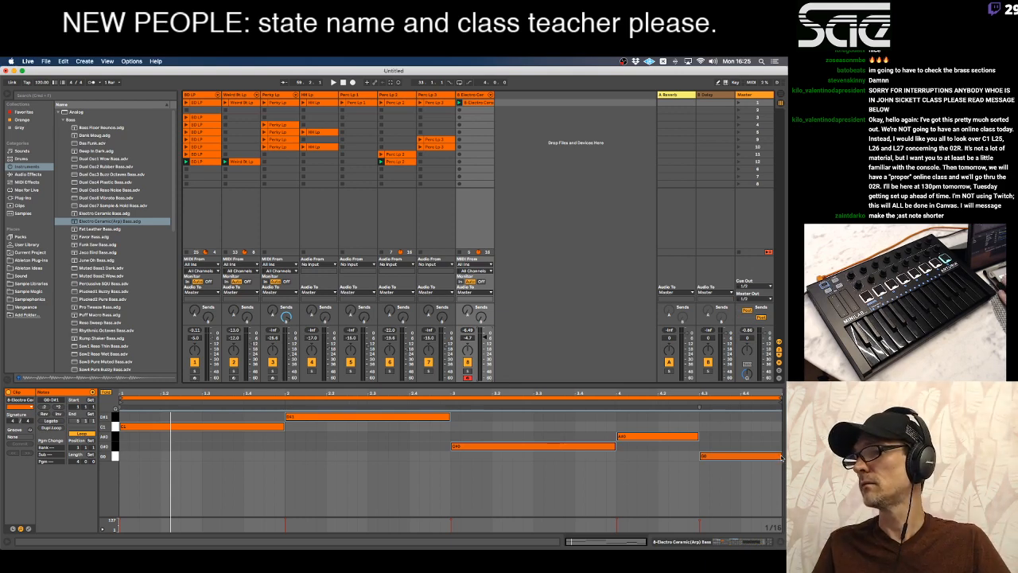
{"action": "left_click_drag", "start_coordinate": [782, 459], "coordinate": [741, 456]}
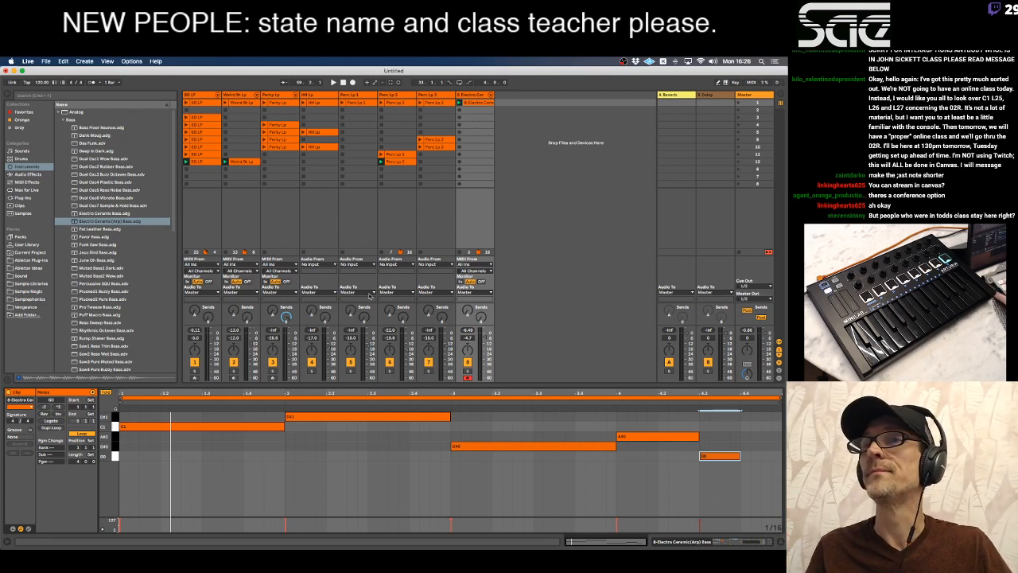
{"action": "key", "text": "space"}
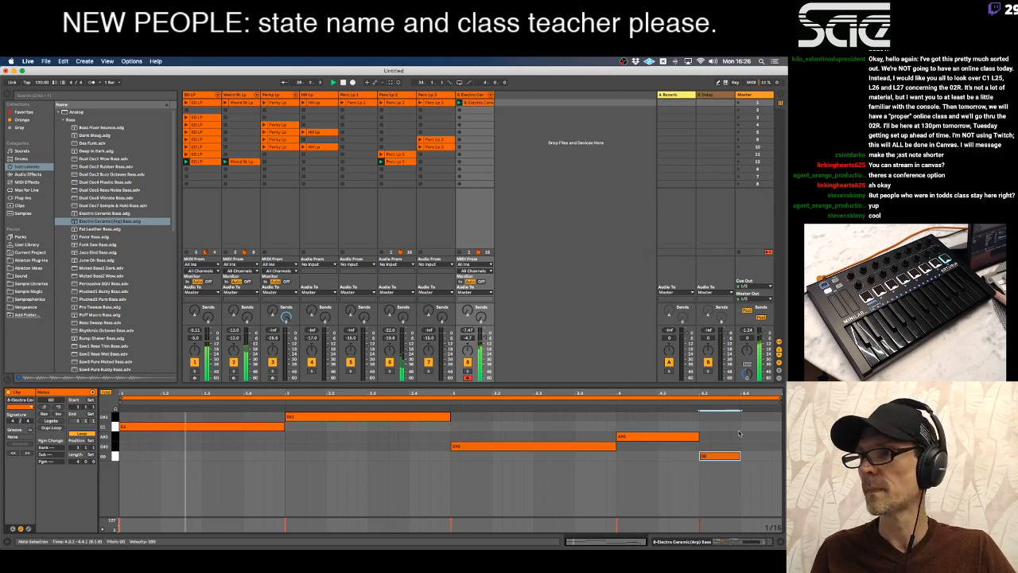
{"action": "left_click_drag", "start_coordinate": [739, 455], "coordinate": [713, 456]}
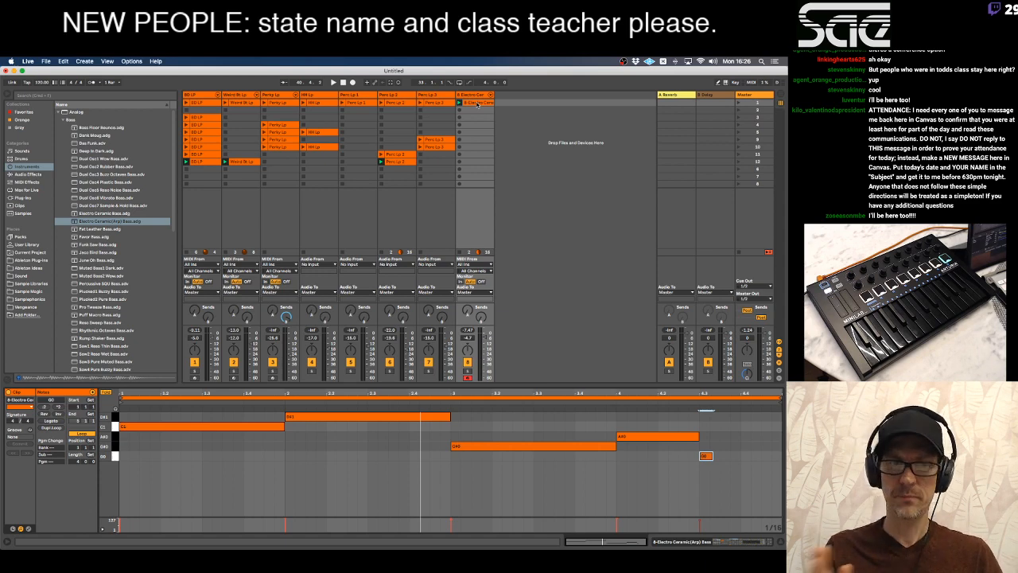
Switch to Preview to review the annotated Session View page of the Ableton intro PDF, and return to Live.
{"action": "key", "text": "super+Tab"}
{"action": "key", "text": "super+Tab"}
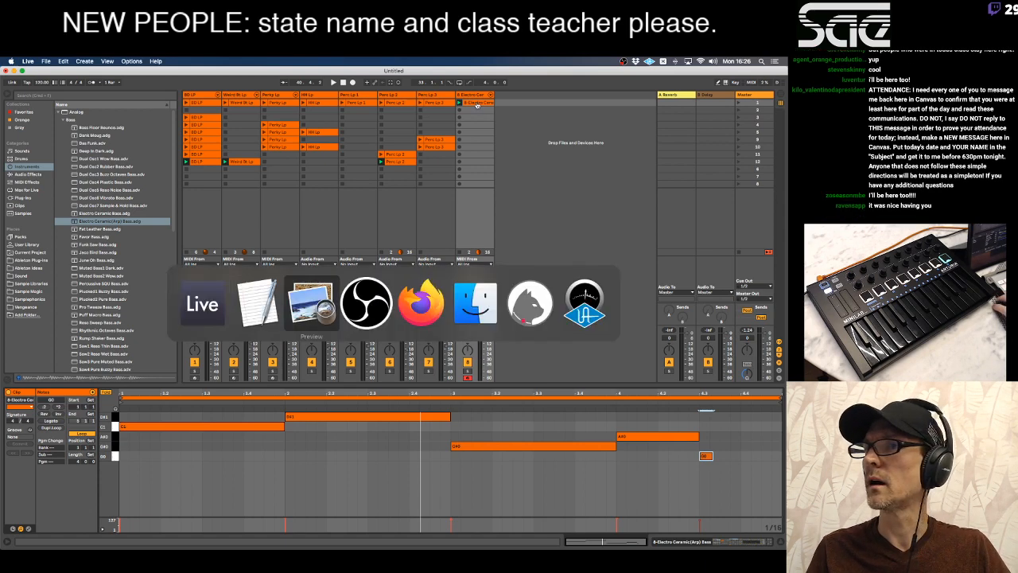
{"action": "key", "text": "super+Tab"}
{"action": "key", "text": "super+Tab"}
{"action": "key", "text": "super+Tab"}
{"action": "key", "text": "super+Tab"}
{"action": "key", "text": "super+Tab"}
{"action": "key", "text": "super+Tab"}
{"action": "key", "text": "super+Tab"}
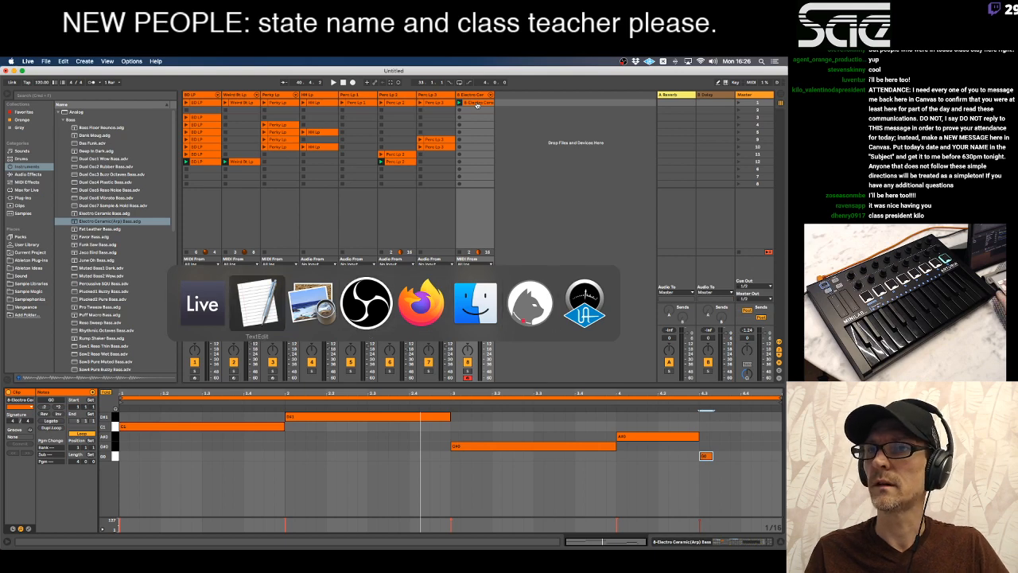
{"action": "key", "text": "super+Tab"}
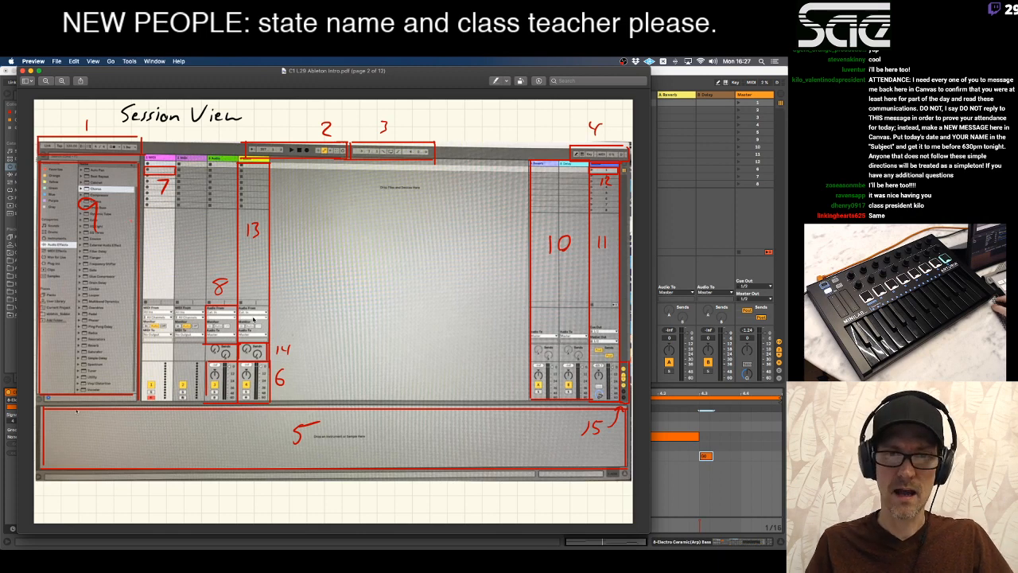
{"action": "key", "text": "super+Tab"}
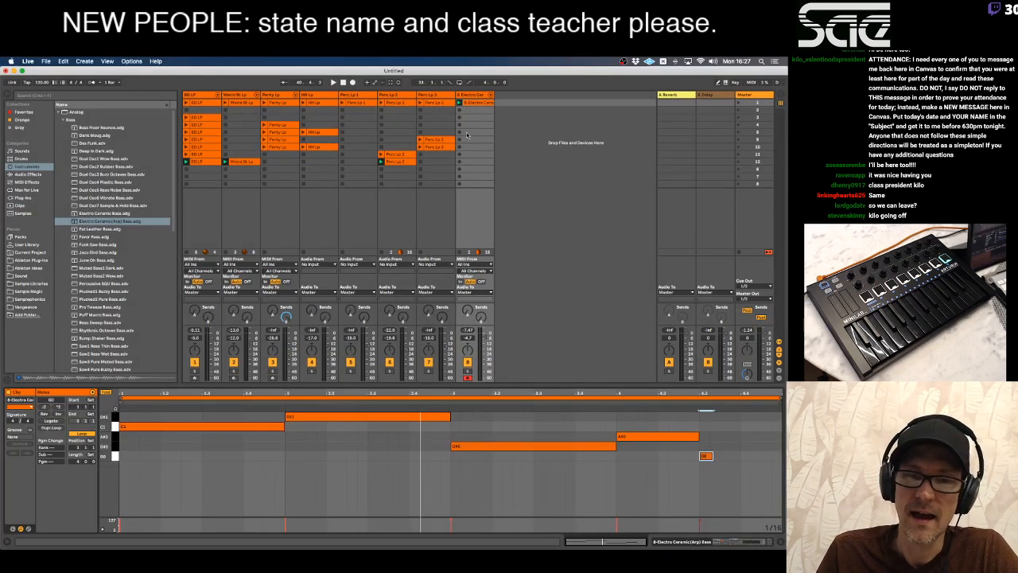
Add an audio track after the Electro Ceramic(Arp) Bass track and name it Synth Bass Bnc.
{"action": "left_click", "coordinate": [478, 95]}
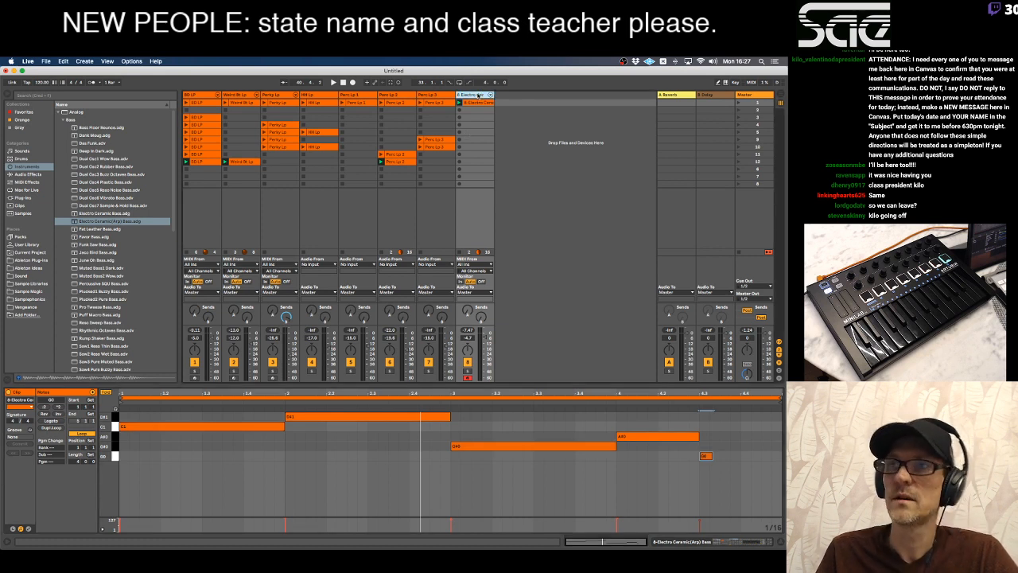
{"action": "key", "text": "super+t"}
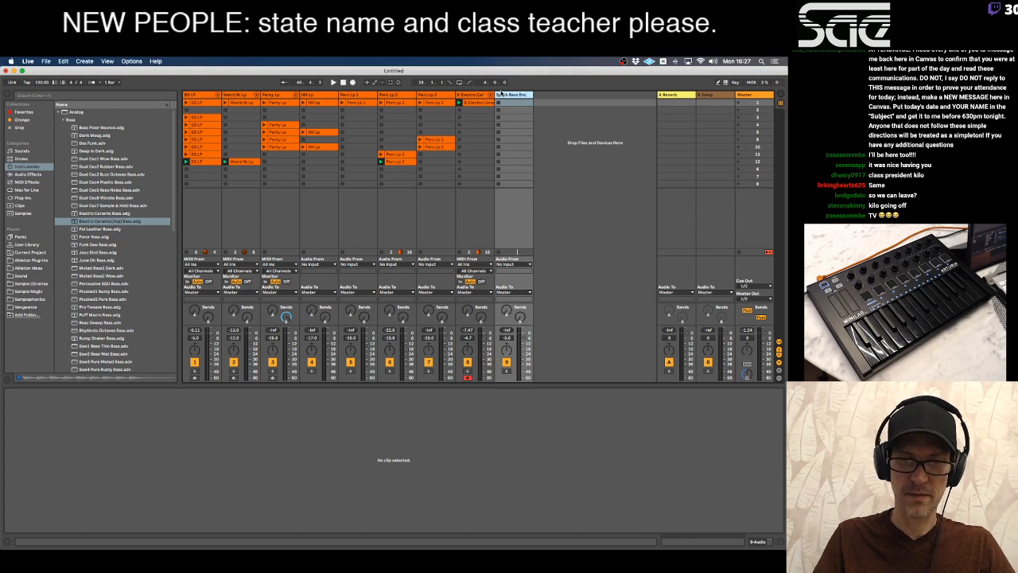
{"action": "type", "text": "Bnc"}
{"action": "key", "text": "Return"}
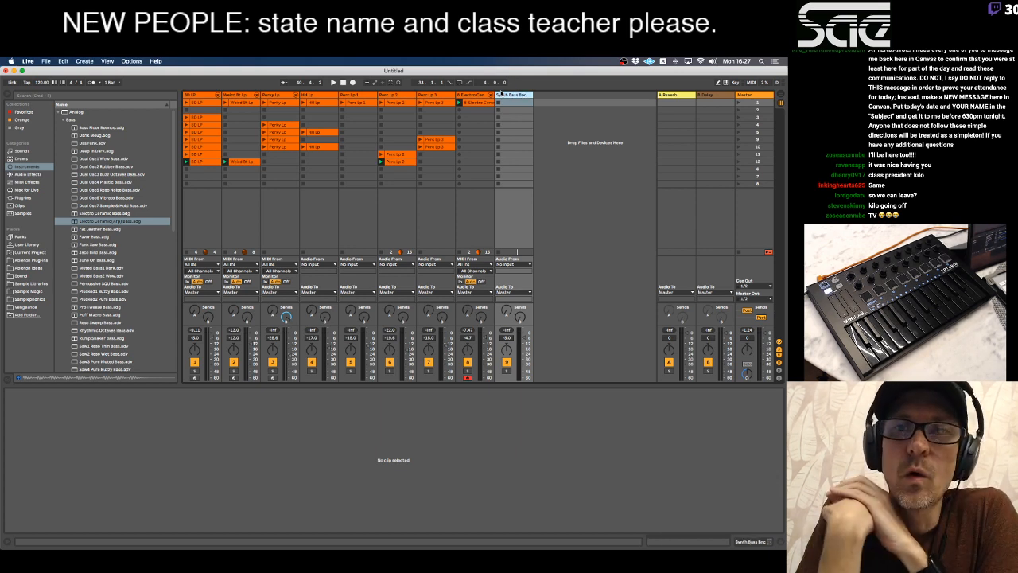
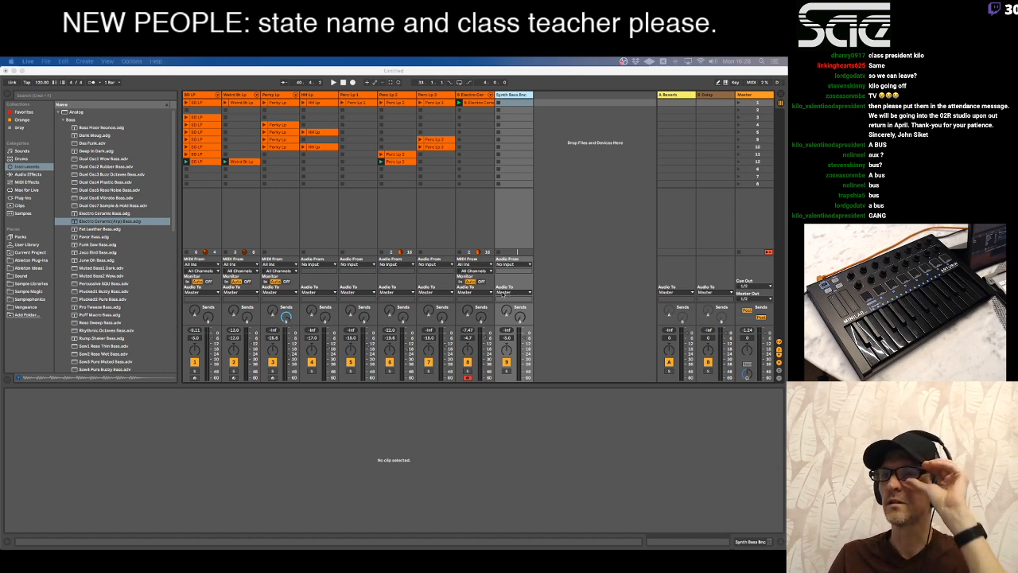
{"action": "left_click", "coordinate": [478, 95]}
{"action": "key", "text": "super+r"}
{"action": "type", "text": "Sy"}
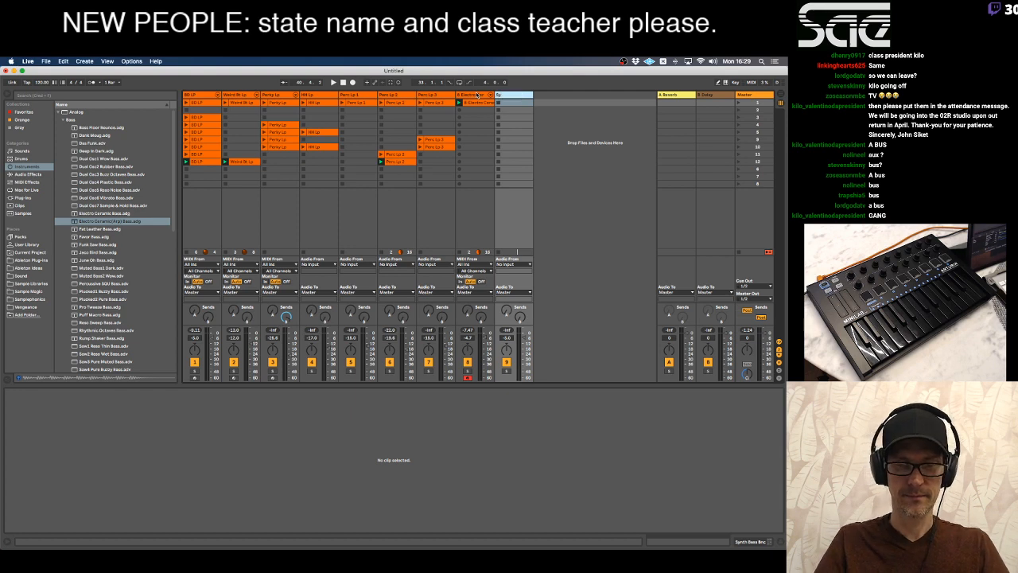
{"action": "type", "text": "nth Bass"}
{"action": "key", "text": "Return"}
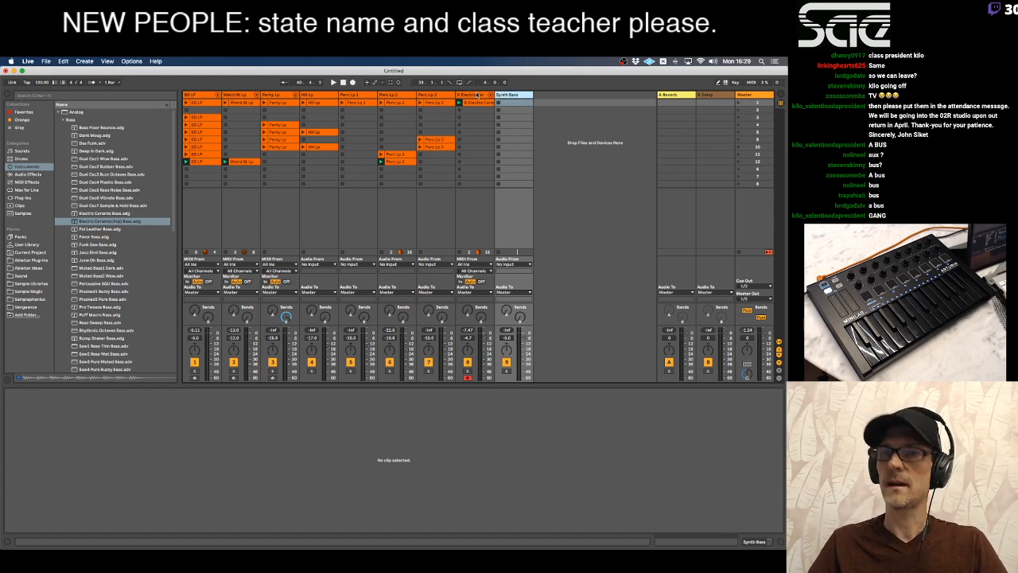
{"action": "key", "text": "super+z"}
Rename the Electro Ceramic(Arp) Bass track as Synth Bass.
{"action": "left_click", "coordinate": [480, 96]}
{"action": "key", "text": "super+r"}
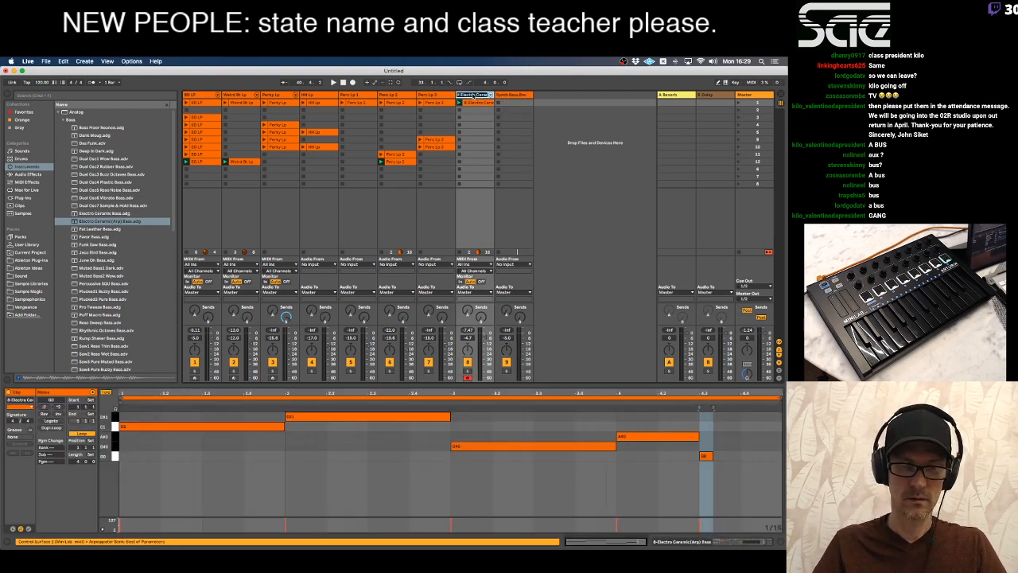
{"action": "type", "text": "Synth Bass"}
{"action": "key", "text": "Return"}
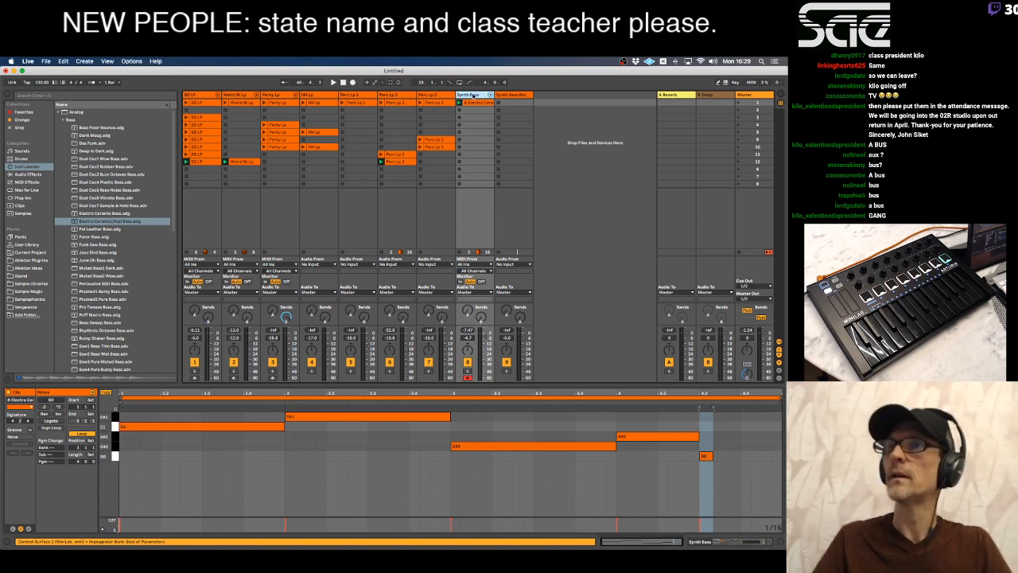
Copy the bass track's name and use it to rename its scene 1 clip as Synth Bass.
{"action": "key", "text": "super+r"}
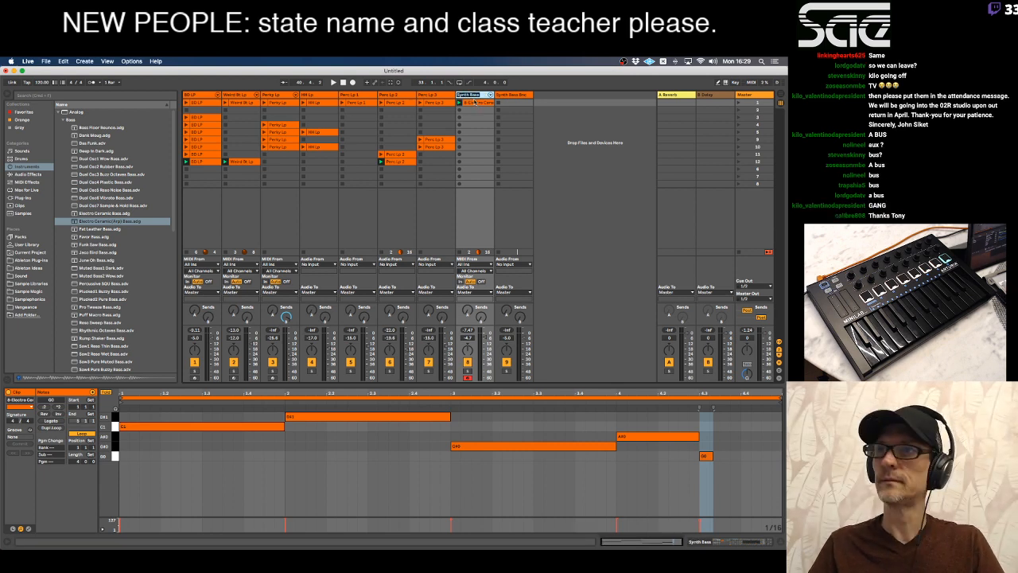
{"action": "key", "text": "super+c"}
{"action": "left_click", "coordinate": [473, 105]}
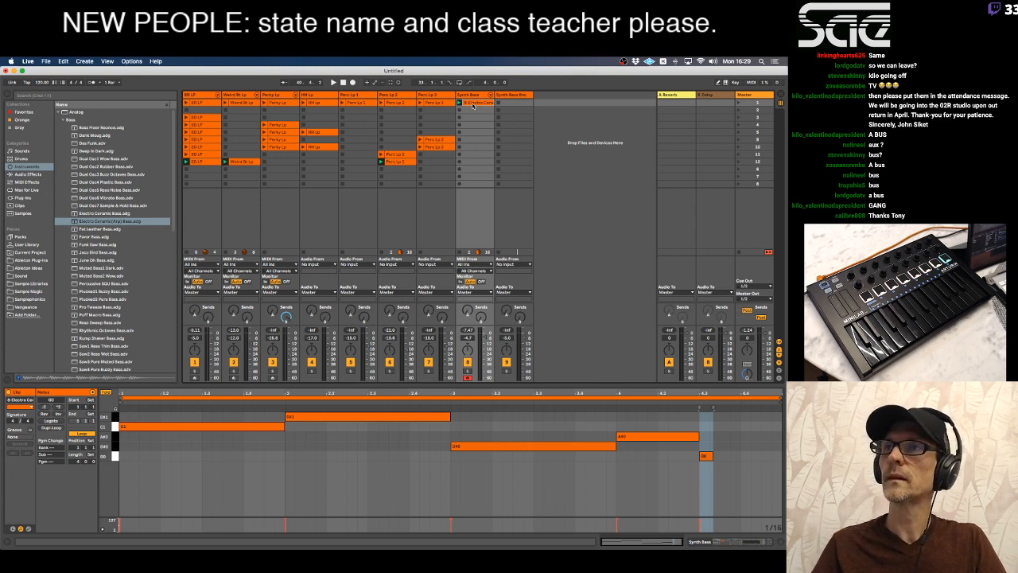
{"action": "key", "text": "super+r"}
{"action": "key", "text": "super+v"}
{"action": "key", "text": "Return"}
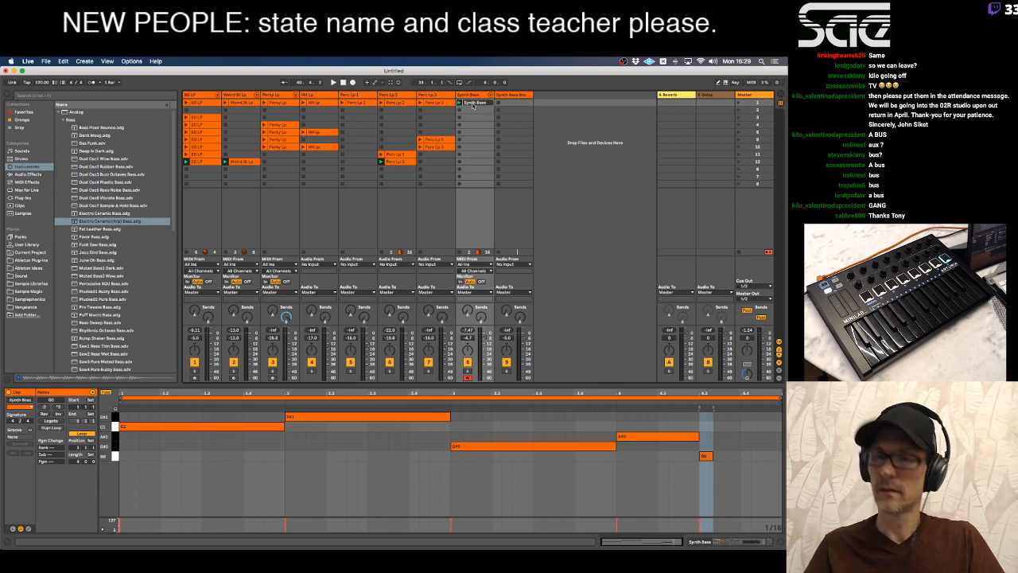
Route the Synth Bass track's audio output to the Synth Bass Bnc track and play the set to hear the routing.
{"action": "left_click", "coordinate": [474, 291]}
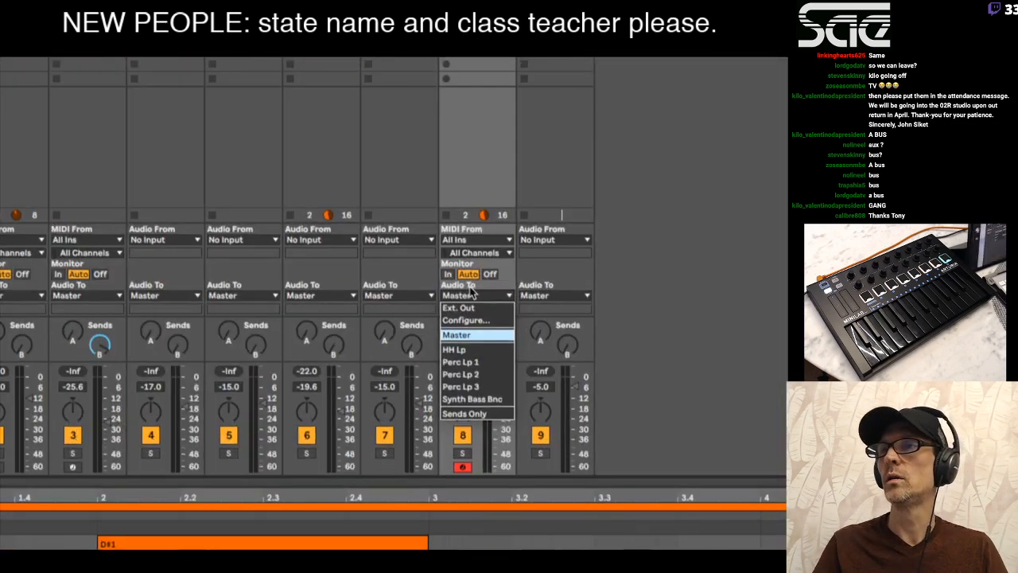
{"action": "left_click", "coordinate": [502, 282]}
{"action": "left_click", "coordinate": [491, 295]}
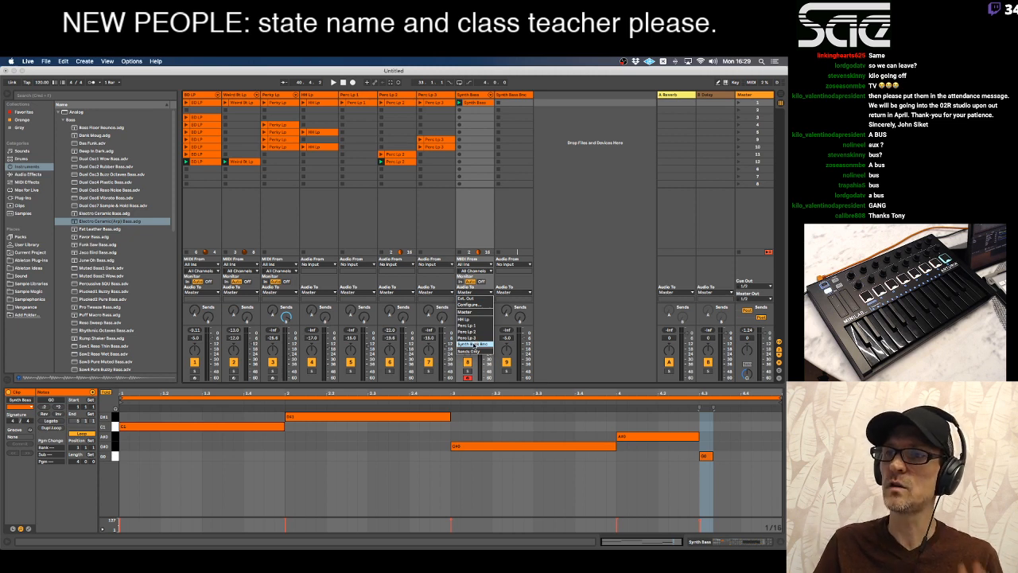
{"action": "left_click", "coordinate": [472, 344]}
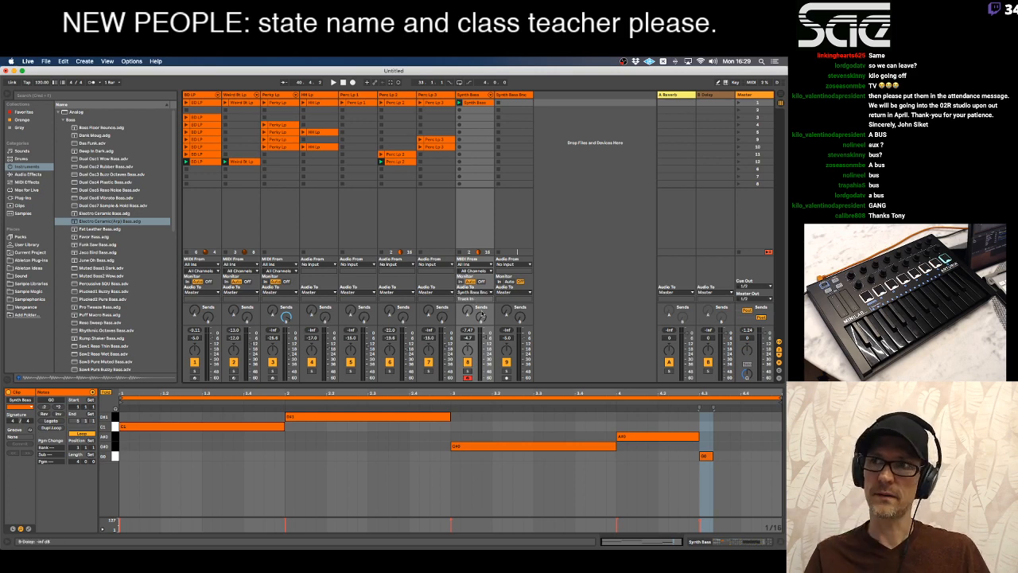
{"action": "key", "text": "space"}
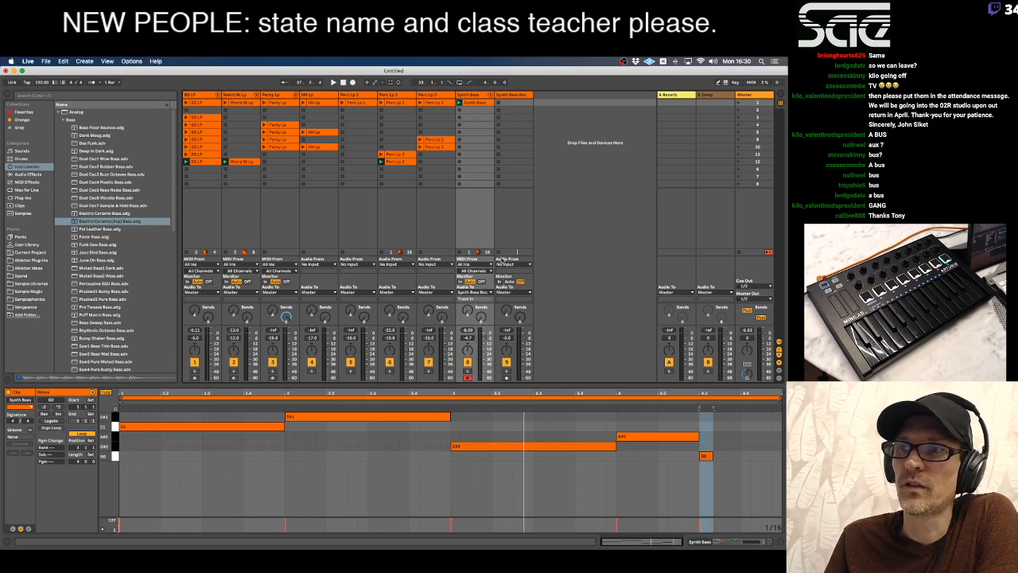
{"action": "left_click", "coordinate": [508, 124]}
{"action": "left_click", "coordinate": [481, 96]}
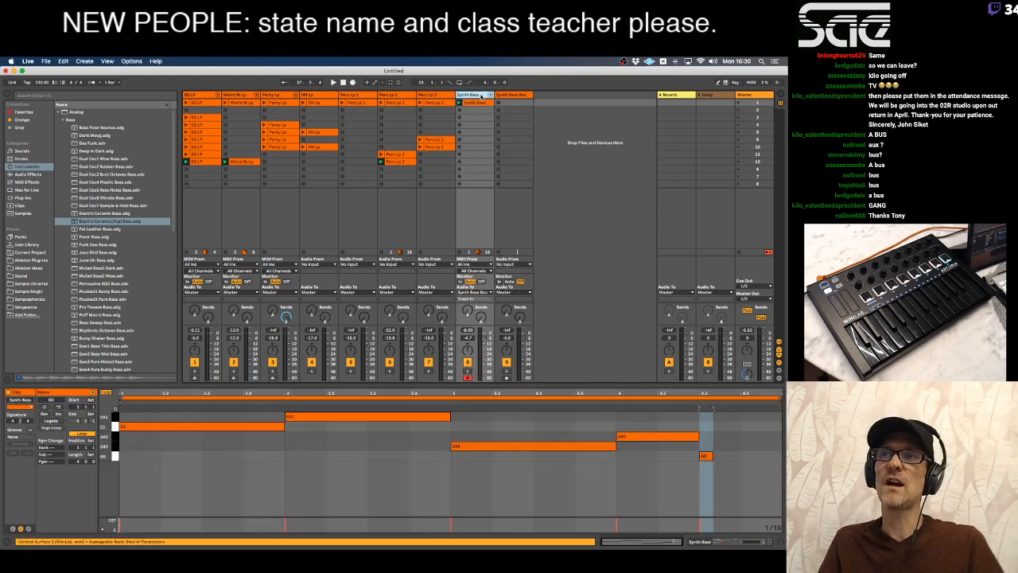
{"action": "left_click", "coordinate": [511, 94]}
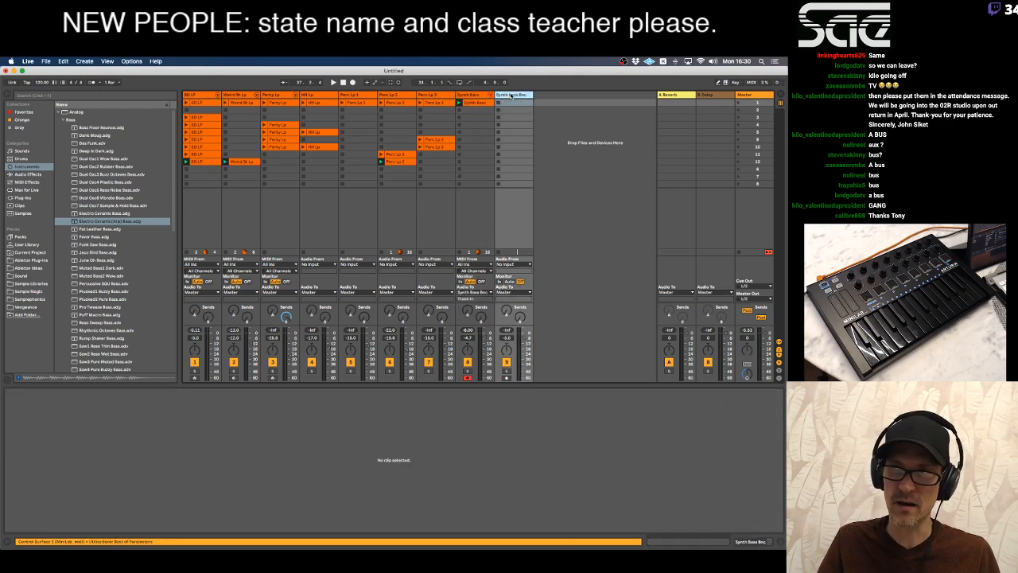
{"action": "left_click", "coordinate": [480, 96]}
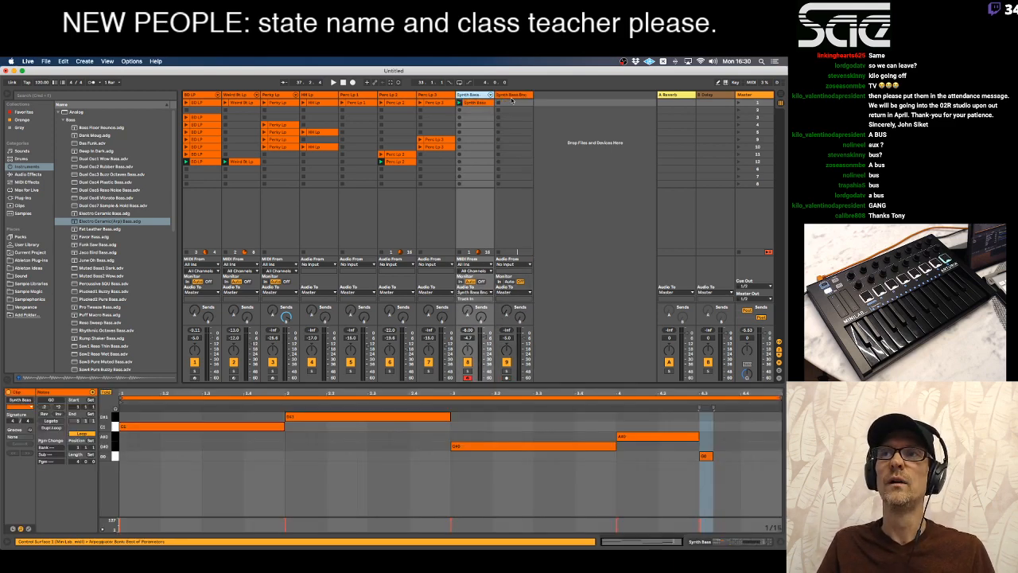
Set the Synth Bass Bnc track's monitoring to In and, with the set playing, its volume to 0 dB.
{"action": "left_click", "coordinate": [512, 94]}
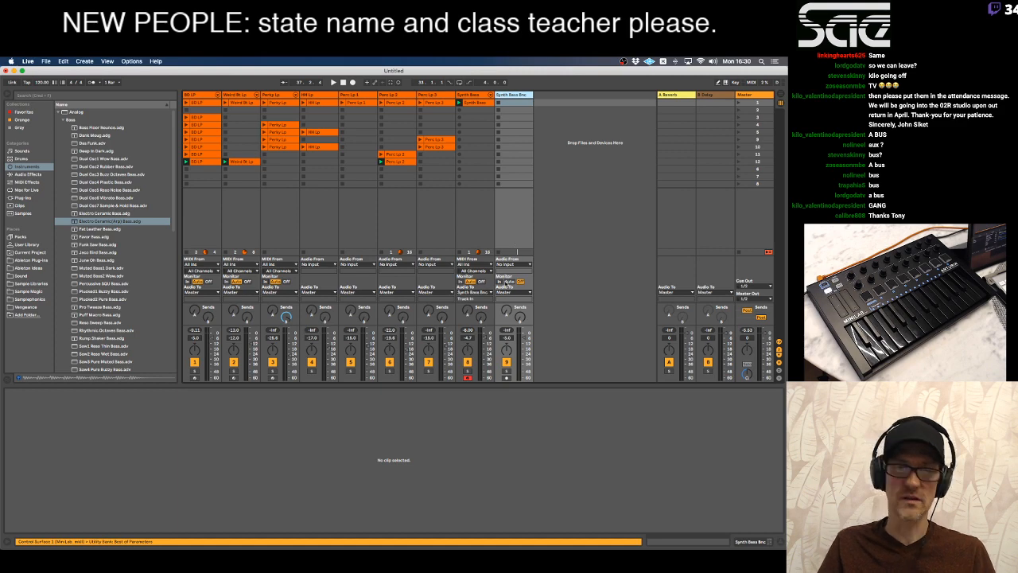
{"action": "left_click", "coordinate": [499, 281]}
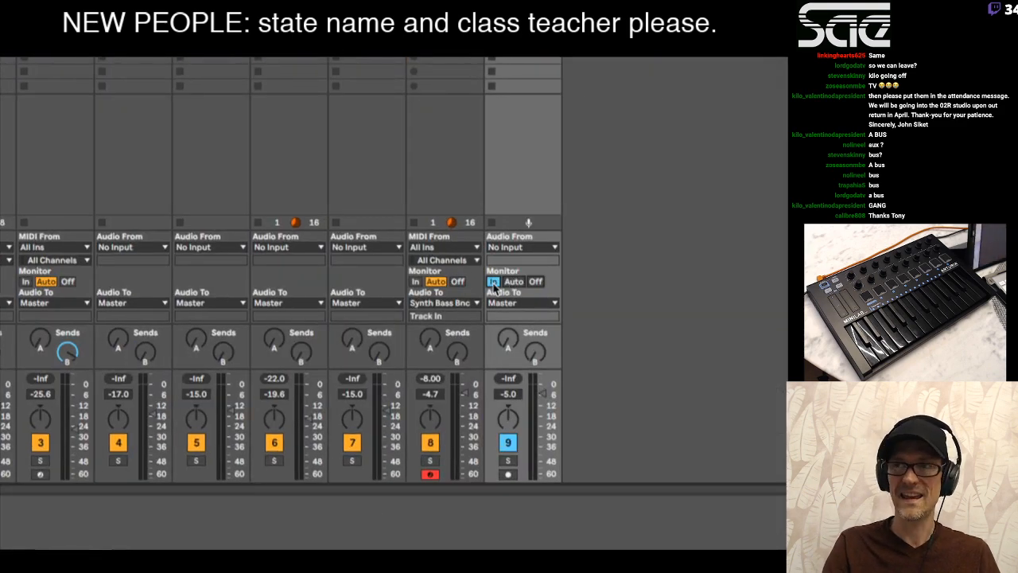
{"action": "left_click", "coordinate": [516, 282]}
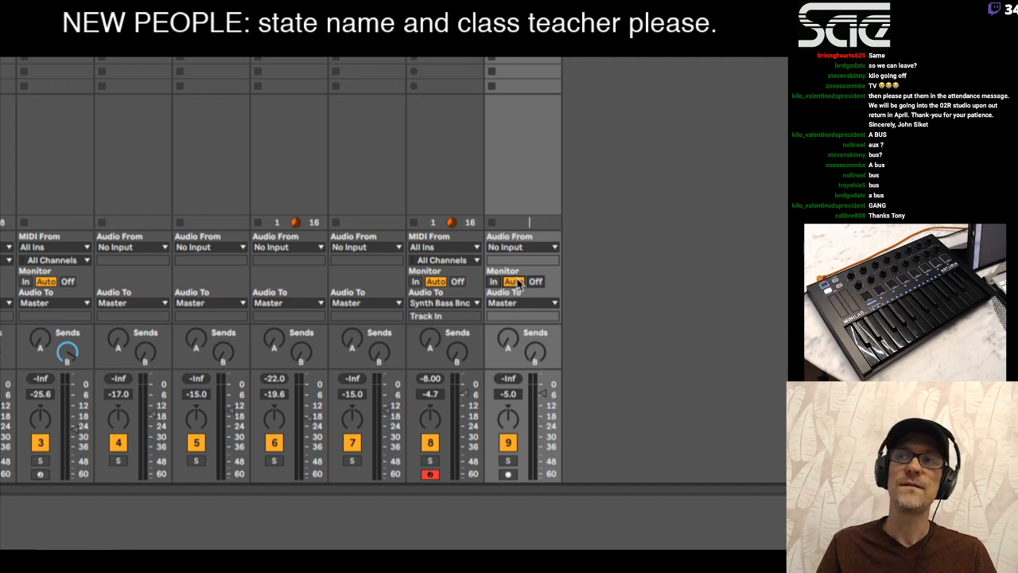
{"action": "left_click", "coordinate": [508, 472]}
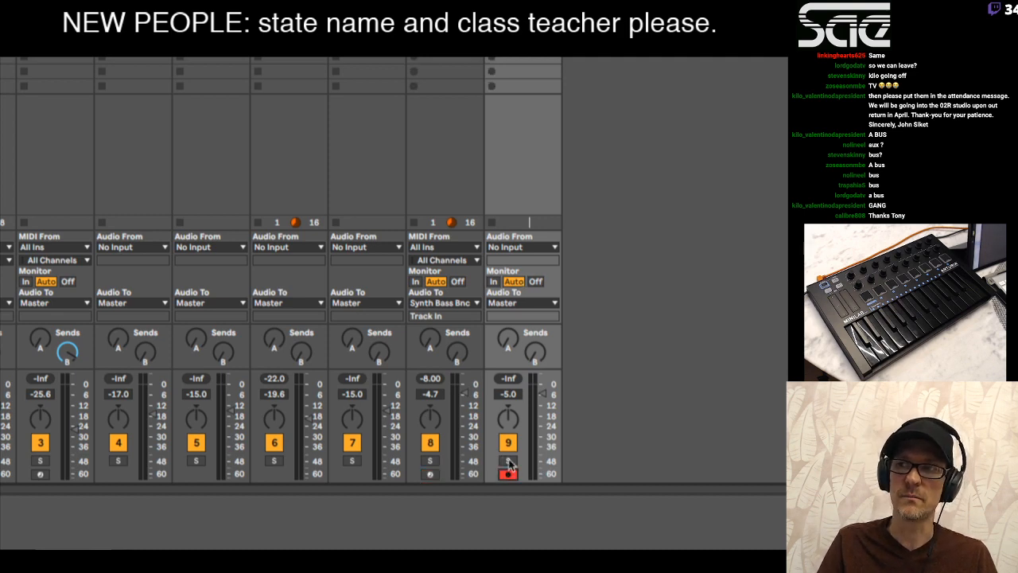
{"action": "left_click", "coordinate": [494, 282]}
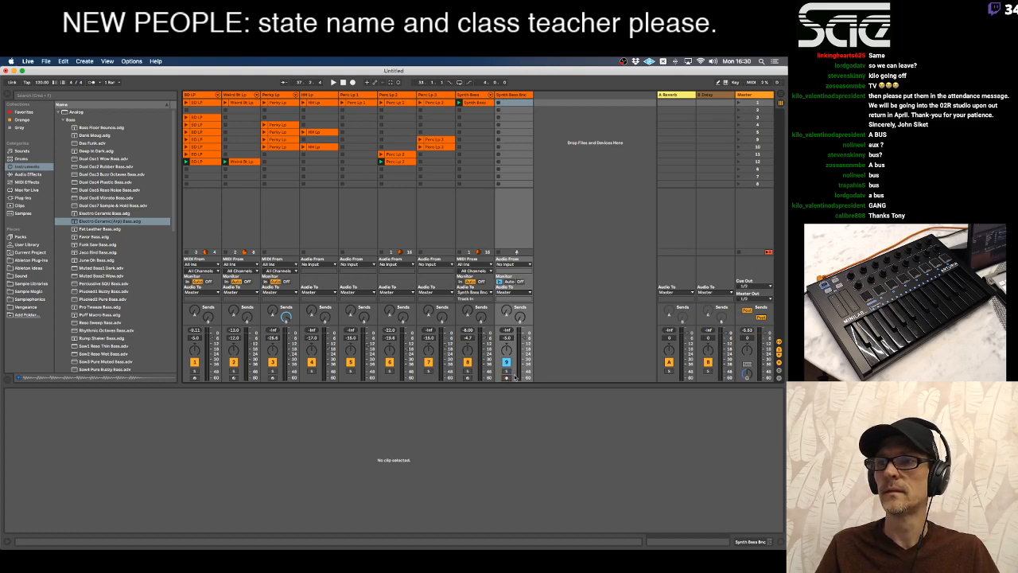
{"action": "key", "text": "space"}
{"action": "left_click_drag", "start_coordinate": [521, 342], "coordinate": [522, 337]}
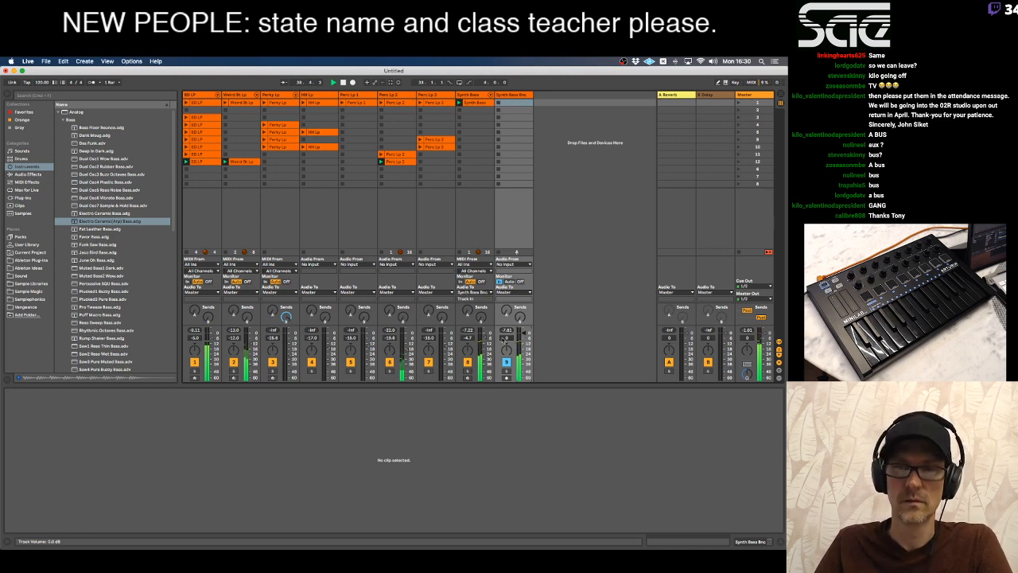
Open the Synth Bass clip and duplicate its loop to eight bars.
{"action": "left_click", "coordinate": [480, 102]}
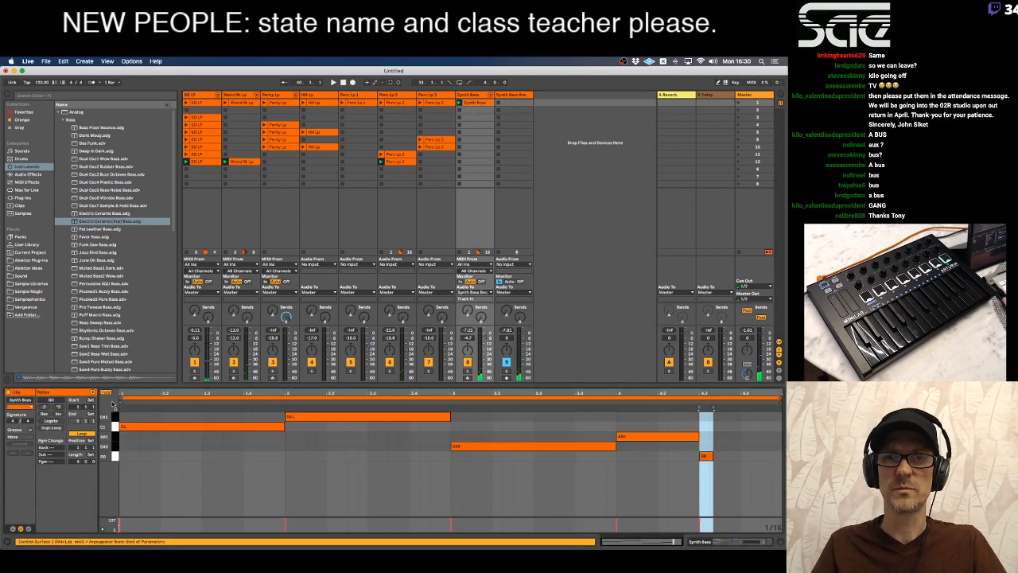
{"action": "left_click", "coordinate": [51, 427]}
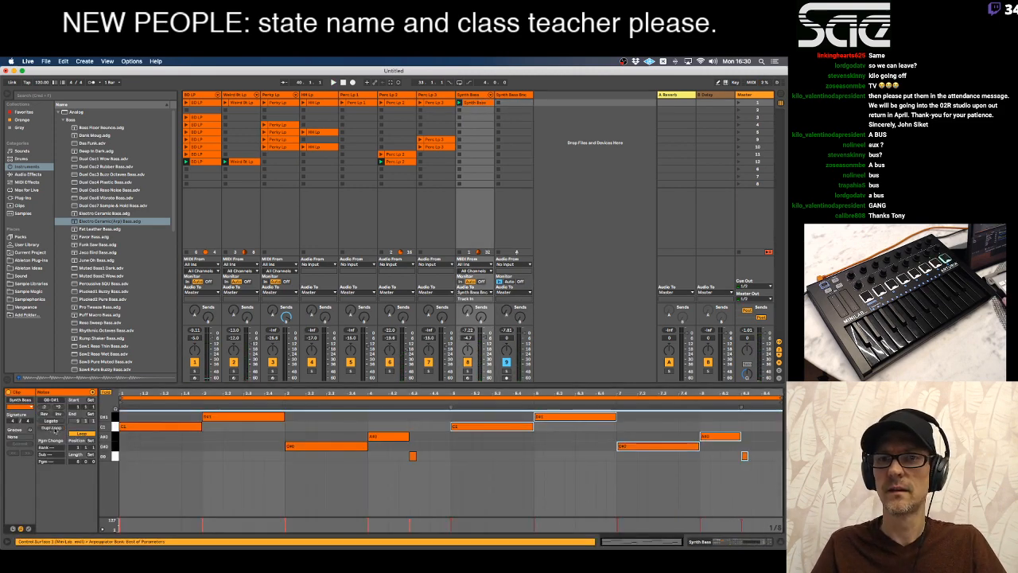
{"action": "left_click", "coordinate": [546, 446]}
Lengthen the last note of the clip's first four bars up to bar 5 and shorten the clip's final note.
{"action": "left_click_drag", "start_coordinate": [415, 456], "coordinate": [452, 456]}
{"action": "left_click_drag", "start_coordinate": [752, 393], "coordinate": [752, 414]}
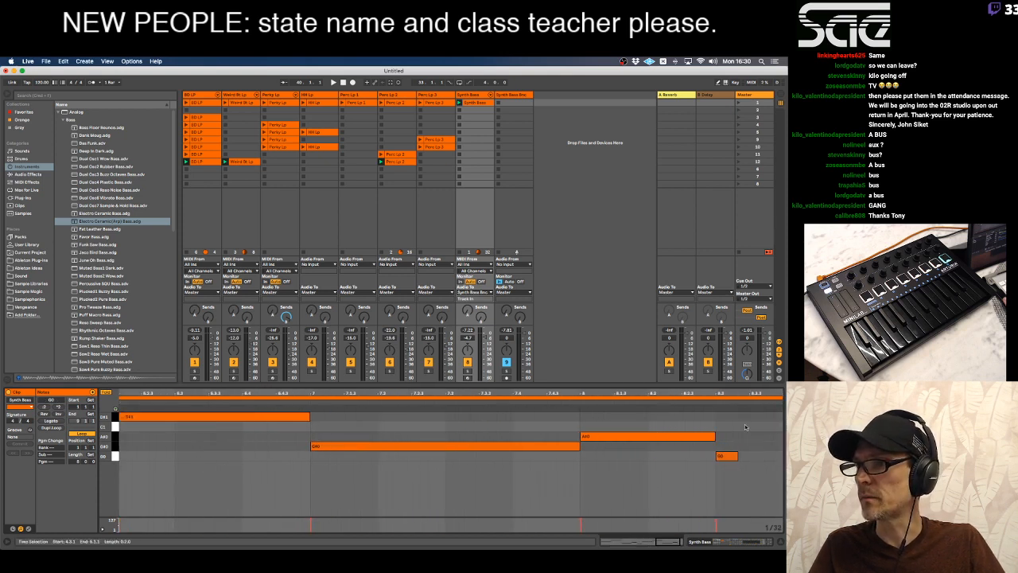
{"action": "left_click_drag", "start_coordinate": [737, 458], "coordinate": [725, 458]}
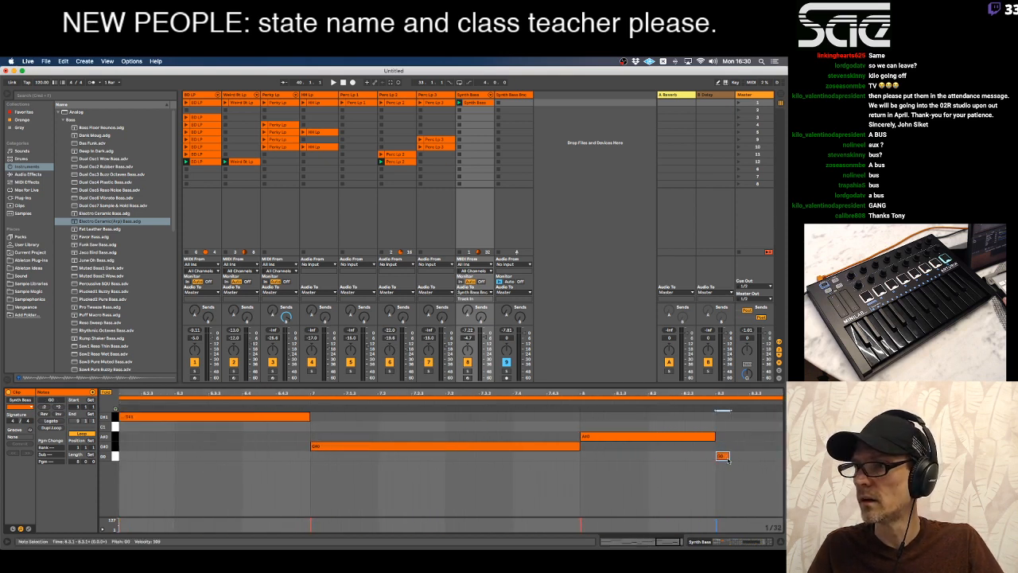
{"action": "left_click_drag", "start_coordinate": [728, 393], "coordinate": [728, 374]}
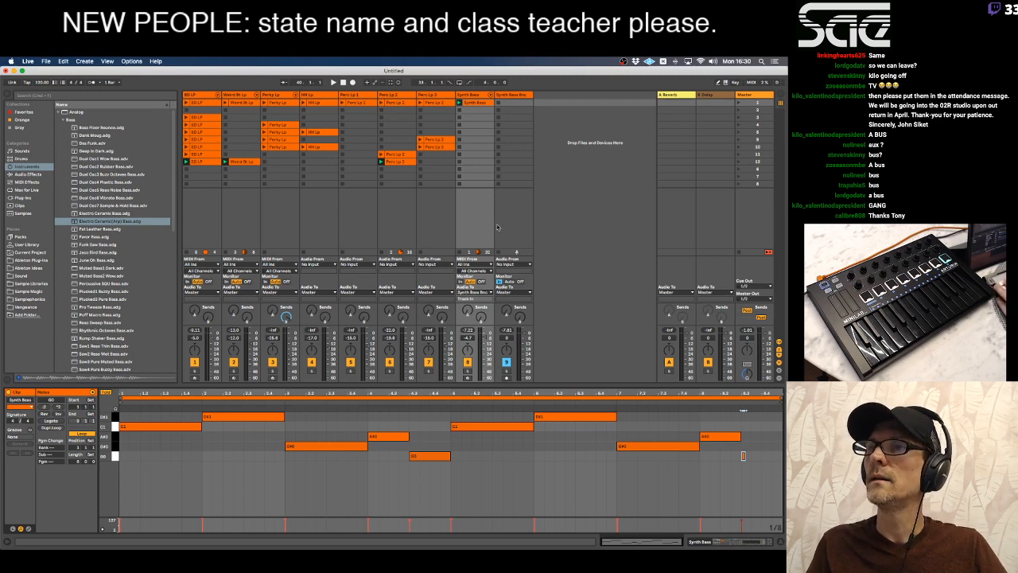
Switch to Preview and page through the C1 L29 Ableton Intro.pdf notes on Live's views, shortcuts, preferences and screen layout.
{"action": "key", "text": "super+Tab"}
{"action": "key", "text": "super+Tab"}
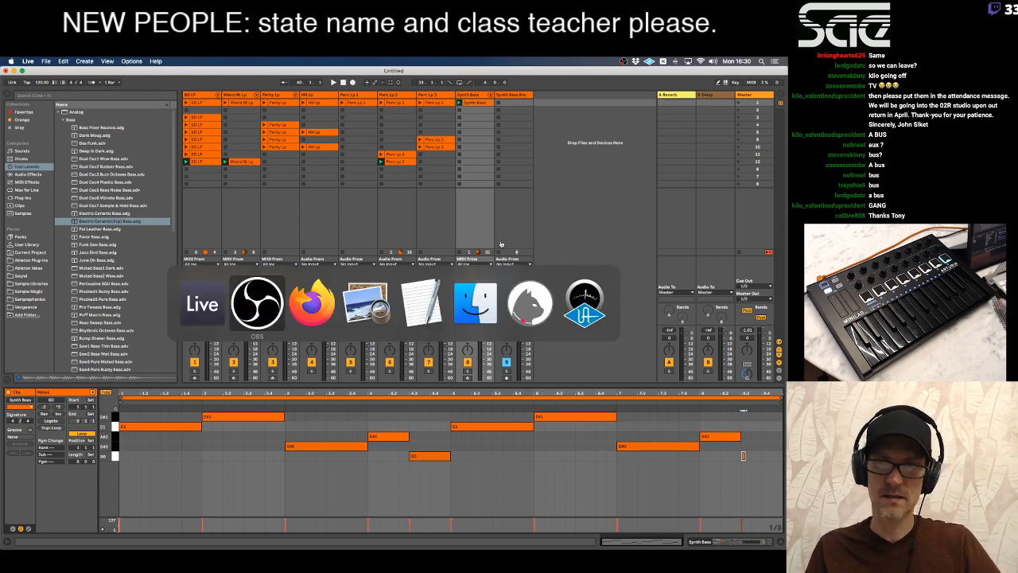
{"action": "key", "text": "super+Tab"}
{"action": "key", "text": "super+Tab"}
{"action": "key", "text": "super+Tab"}
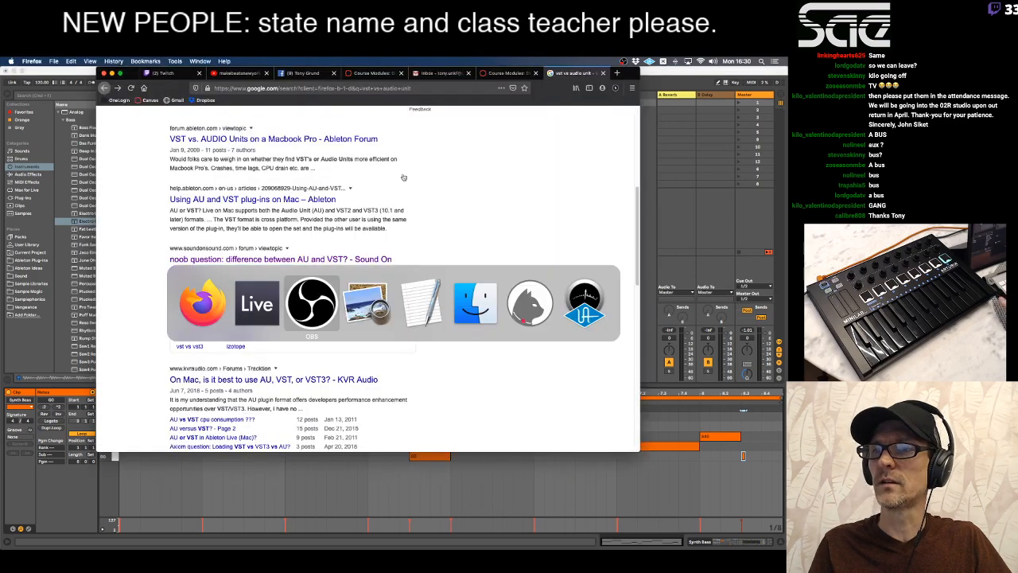
{"action": "key", "text": "Down"}
{"action": "key", "text": "Down"}
{"action": "key", "text": "Down"}
{"action": "key", "text": "Down"}
{"action": "key", "text": "Down"}
{"action": "key", "text": "Down"}
{"action": "key", "text": "Down"}
{"action": "key", "text": "Down"}
{"action": "key", "text": "Down"}
{"action": "key", "text": "Down"}
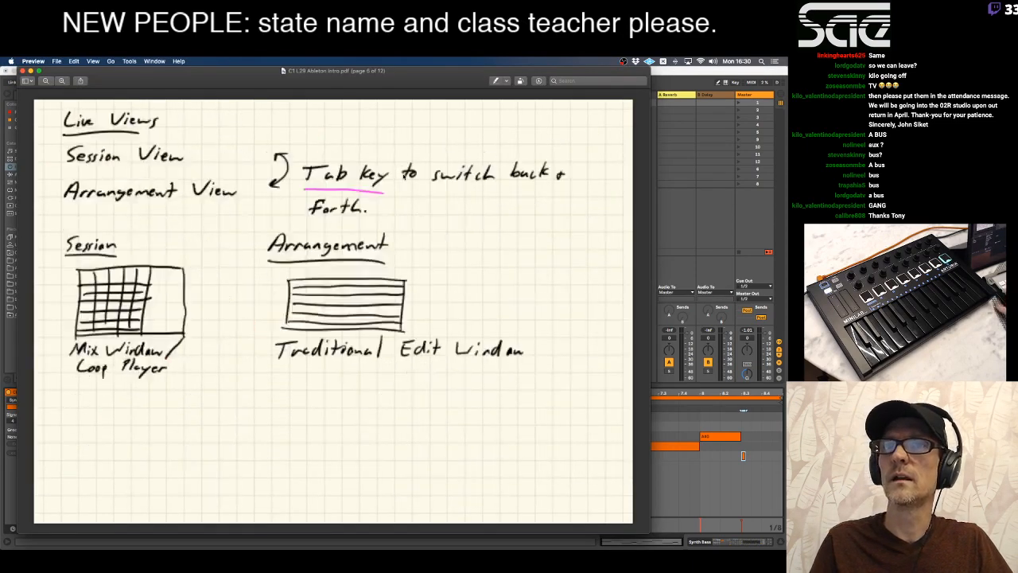
{"action": "key", "text": "Up"}
{"action": "key", "text": "Up"}
{"action": "key", "text": "Up"}
{"action": "key", "text": "Up"}
{"action": "key", "text": "Up"}
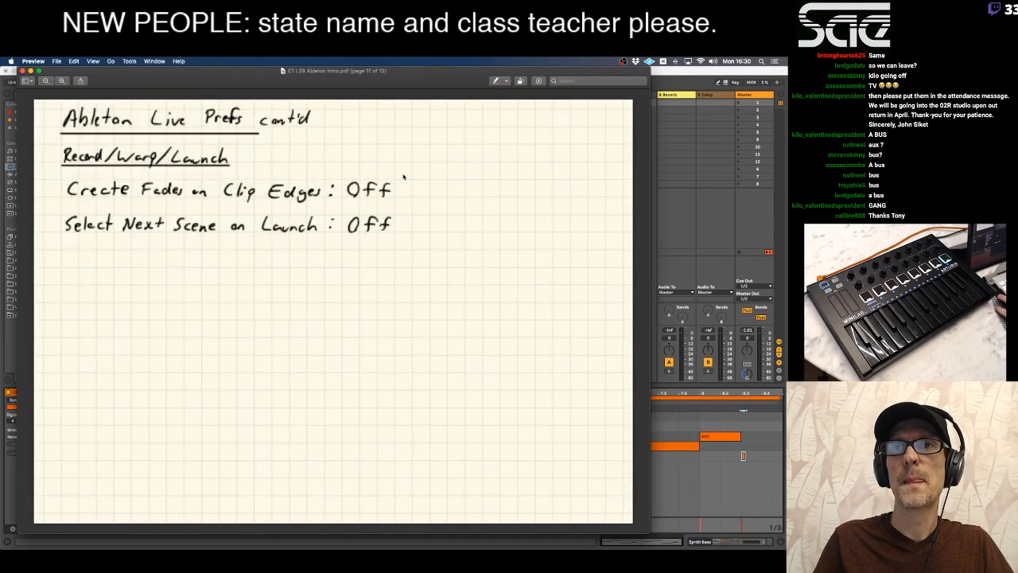
{"action": "key", "text": "Up"}
{"action": "key", "text": "Up"}
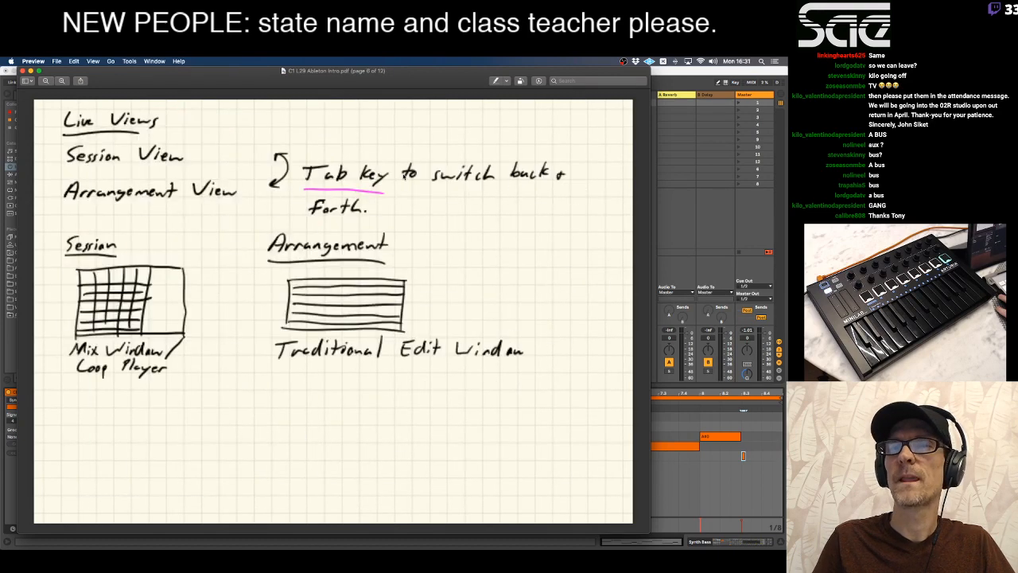
{"action": "key", "text": "Down"}
{"action": "key", "text": "Down"}
{"action": "key", "text": "Down"}
{"action": "key", "text": "Up"}
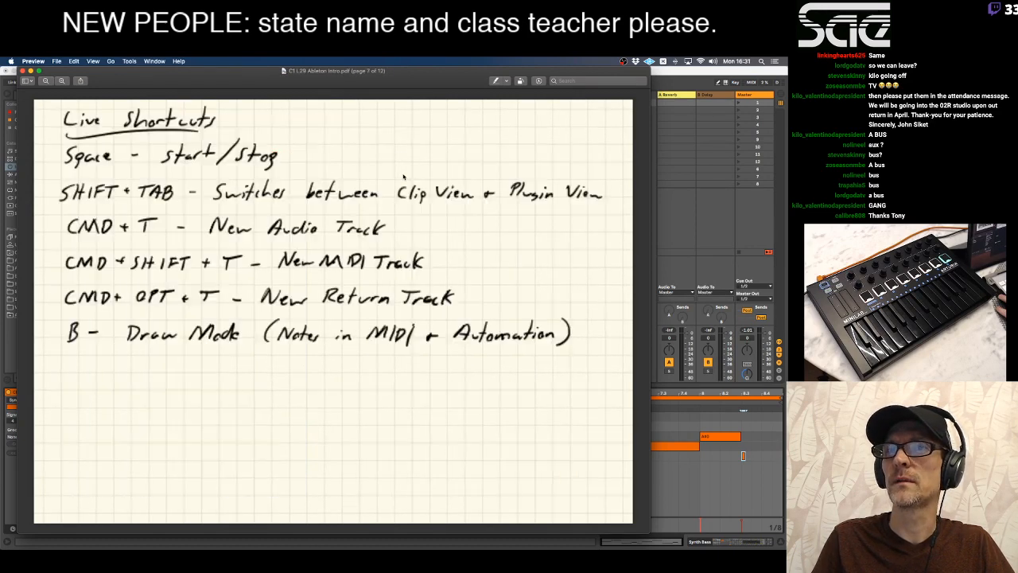
{"action": "key", "text": "Down"}
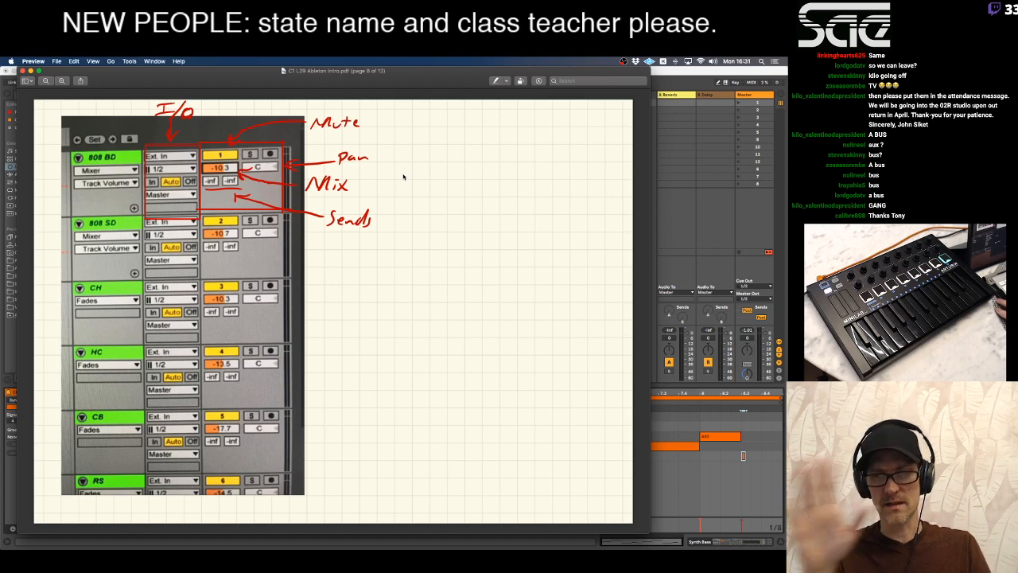
{"action": "key", "text": "Up"}
{"action": "key", "text": "Up"}
{"action": "key", "text": "Up"}
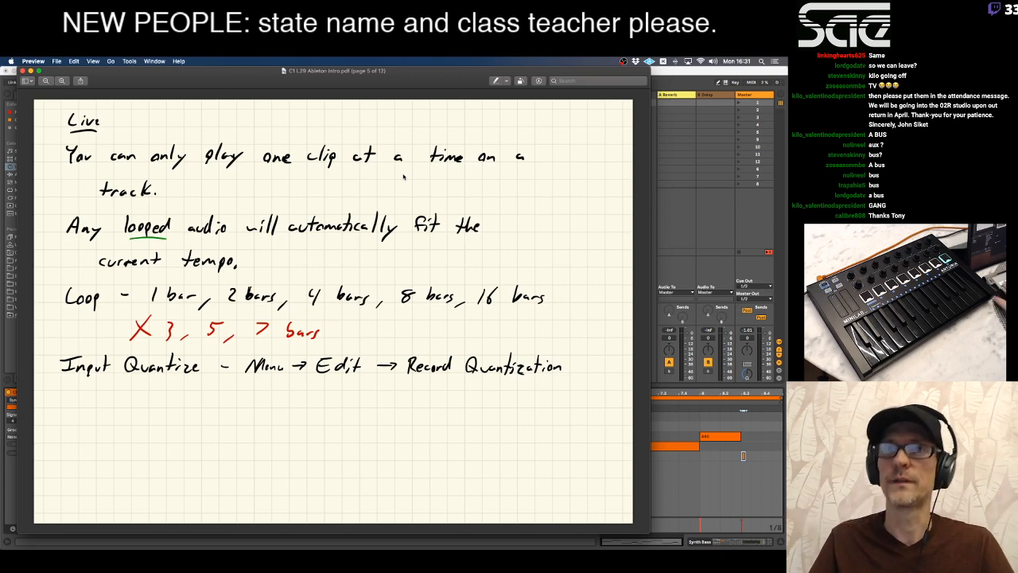
{"action": "key", "text": "Up"}
{"action": "key", "text": "Up"}
{"action": "key", "text": "Up"}
{"action": "key", "text": "Down"}
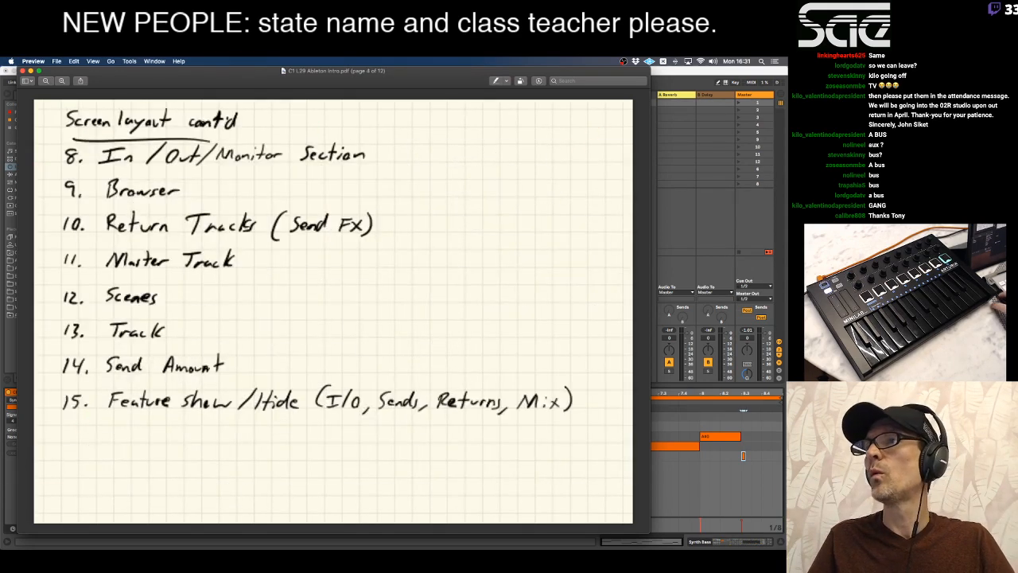
Return to Ableton Live and set the Synth Bass track's audio output to Master.
{"action": "key", "text": "super+Tab"}
{"action": "key", "text": "super+Tab"}
{"action": "key", "text": "super+Tab"}
{"action": "key", "text": "super+Tab"}
{"action": "key", "text": "super+Tab"}
{"action": "key", "text": "super+Tab"}
{"action": "key", "text": "super+Tab"}
{"action": "key", "text": "super+Tab"}
{"action": "key", "text": "super+Tab"}
{"action": "key", "text": "super+Tab"}
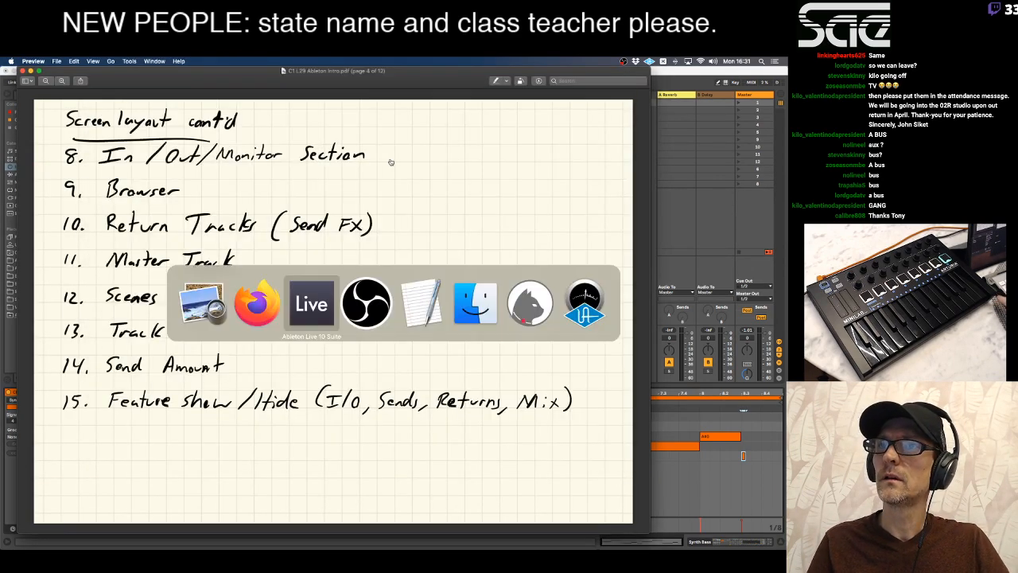
{"action": "key", "text": "super+Tab"}
{"action": "key", "text": "super+Tab"}
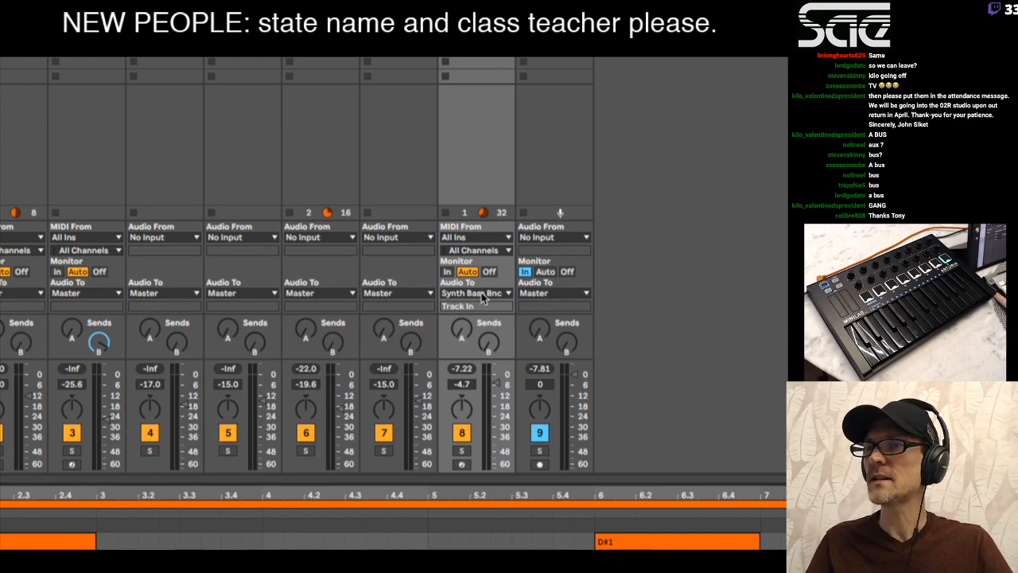
{"action": "left_click", "coordinate": [487, 294]}
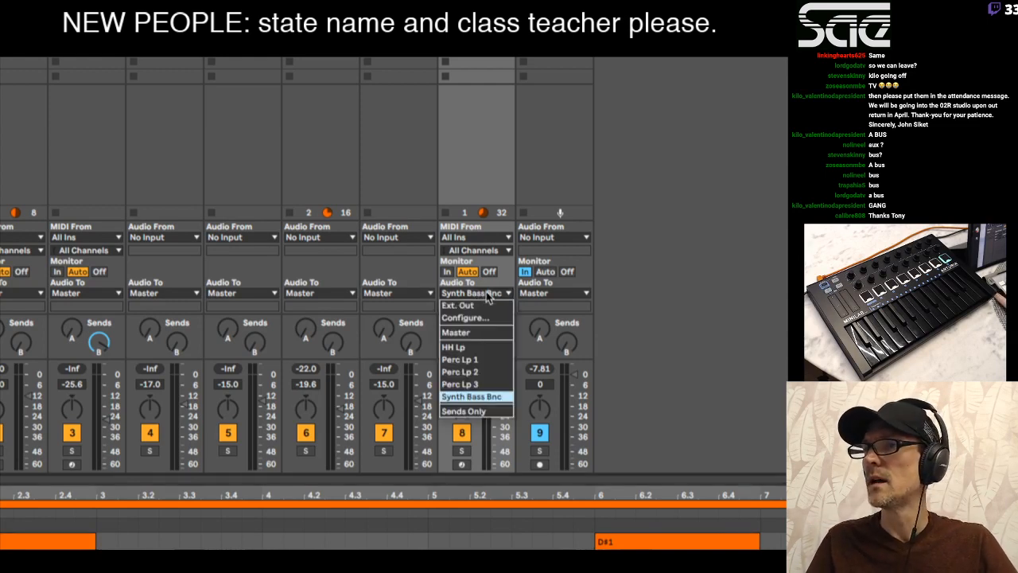
{"action": "left_click", "coordinate": [481, 334]}
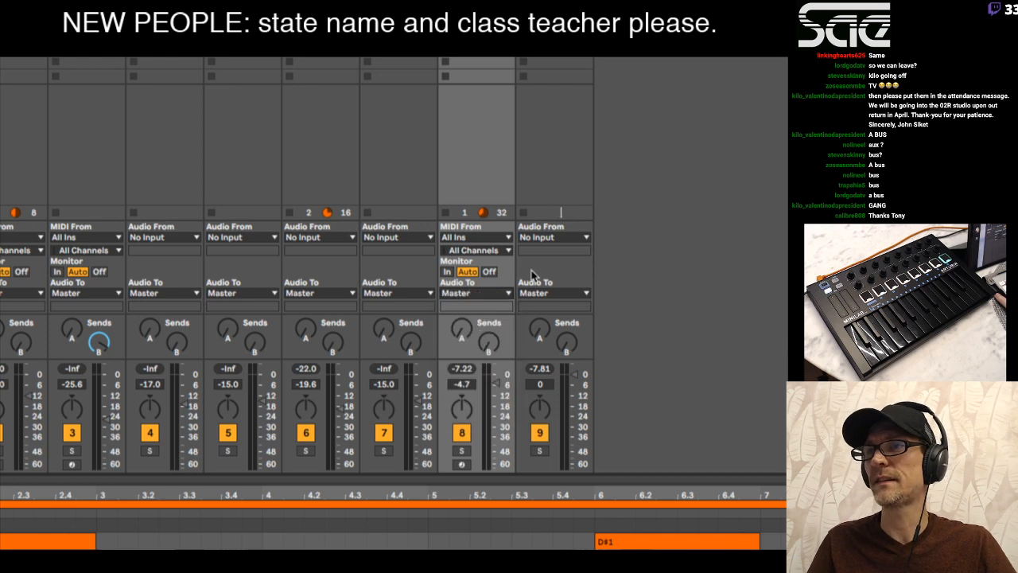
Set the Synth Bass Bnc track's audio input to Synth Bass, Post FX, and play the set.
{"action": "left_click", "coordinate": [573, 239]}
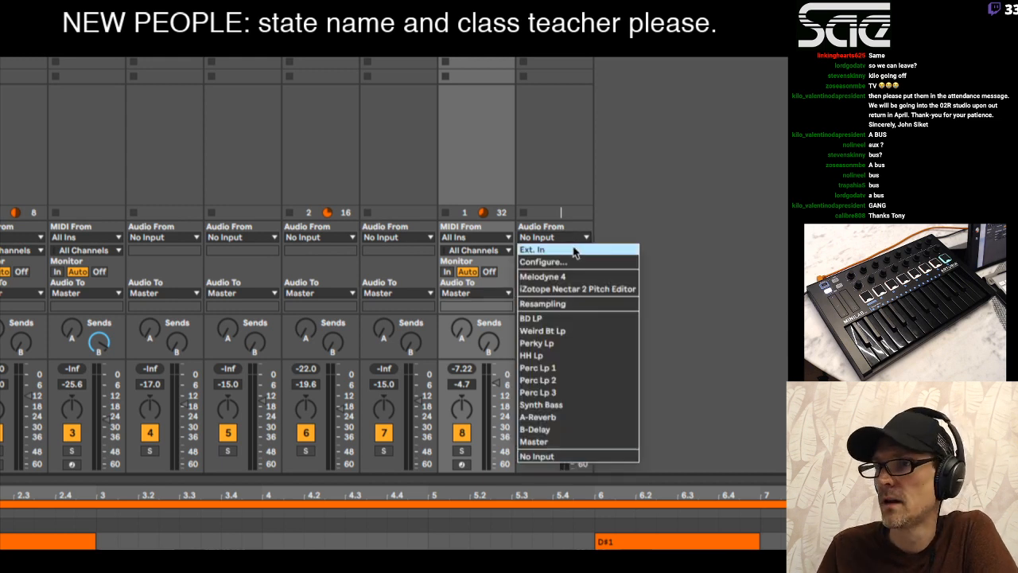
{"action": "left_click", "coordinate": [559, 408]}
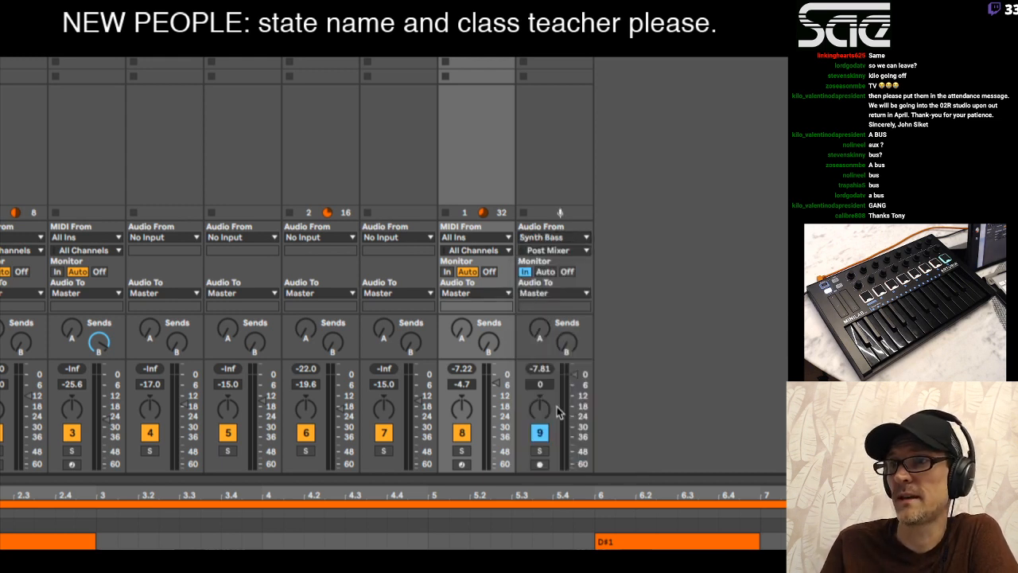
{"action": "left_click", "coordinate": [555, 250]}
{"action": "left_click", "coordinate": [555, 275]}
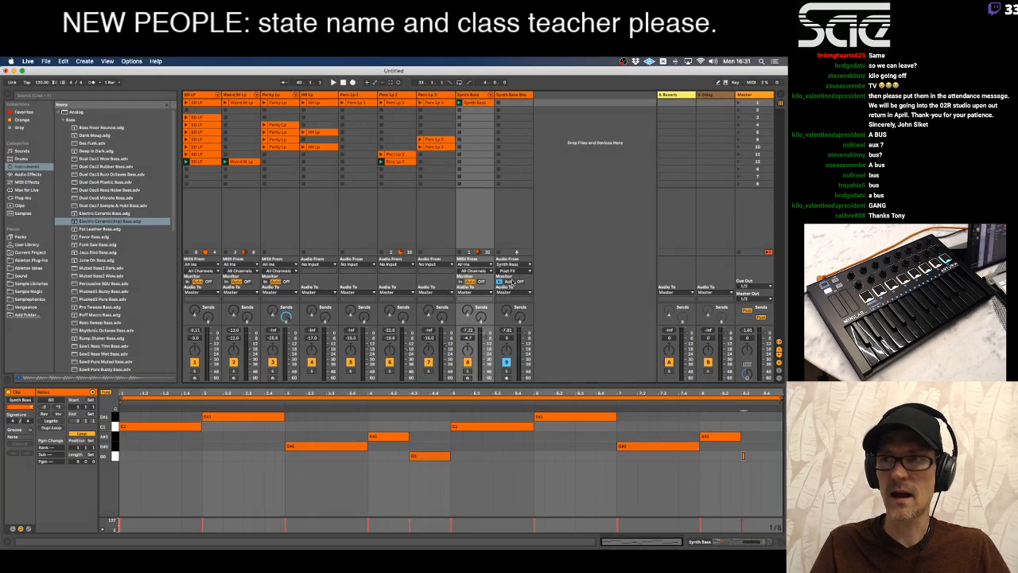
{"action": "key", "text": "space"}
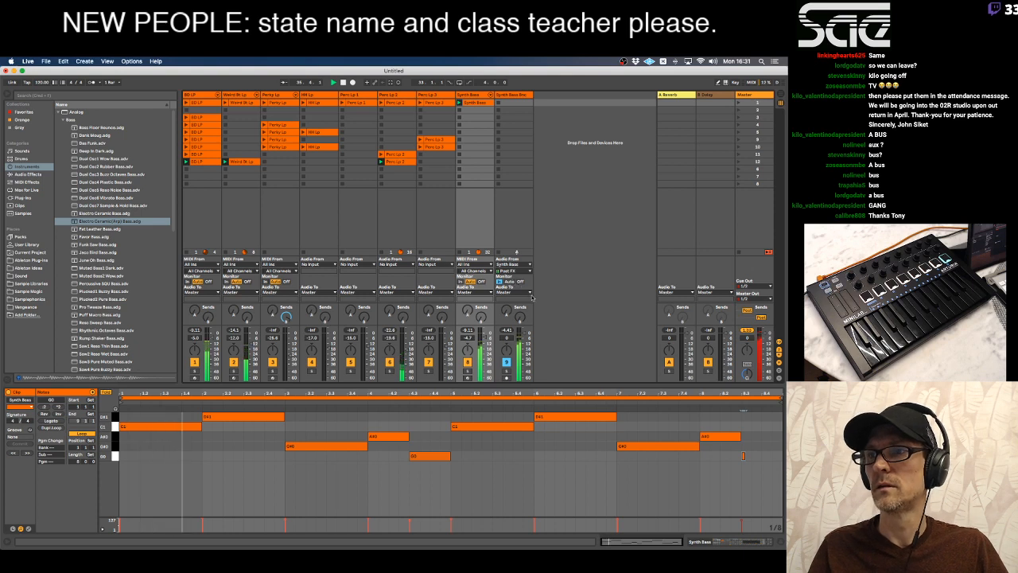
Turn off the Synth Bass Bnc track's monitoring, arm it, and start recording into its first clip slot.
{"action": "left_click", "coordinate": [507, 377]}
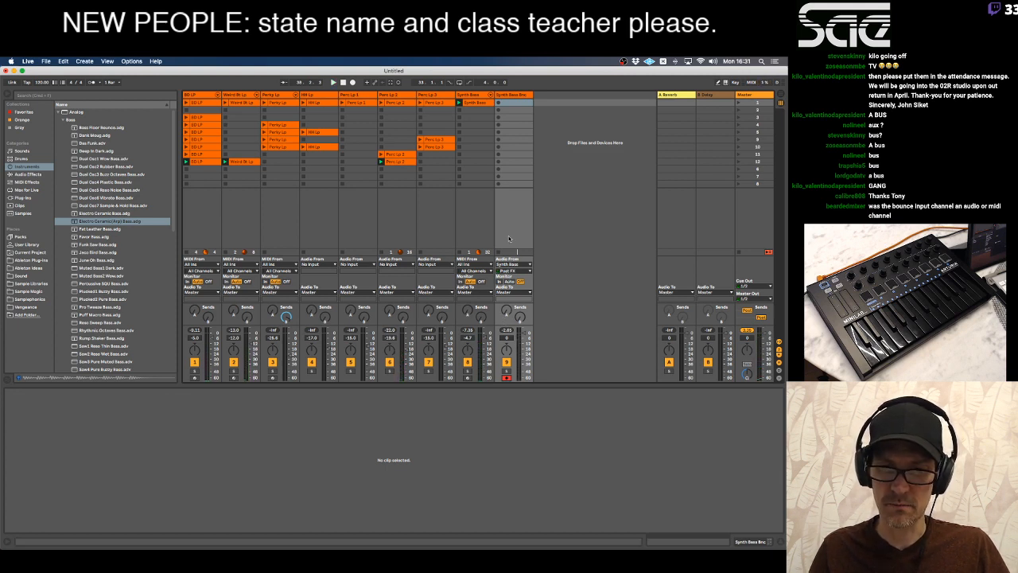
{"action": "left_click", "coordinate": [506, 95]}
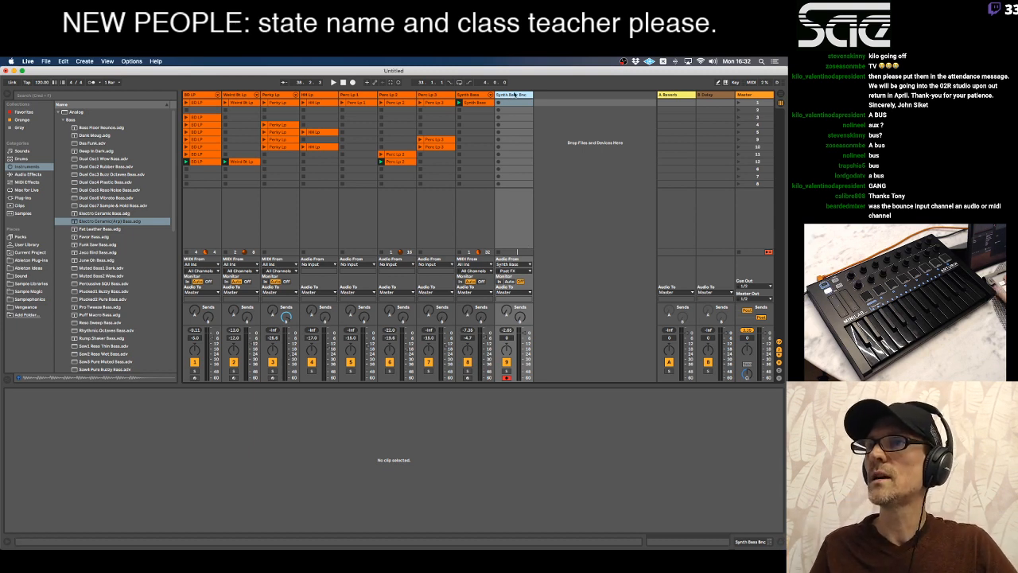
{"action": "left_click", "coordinate": [499, 103]}
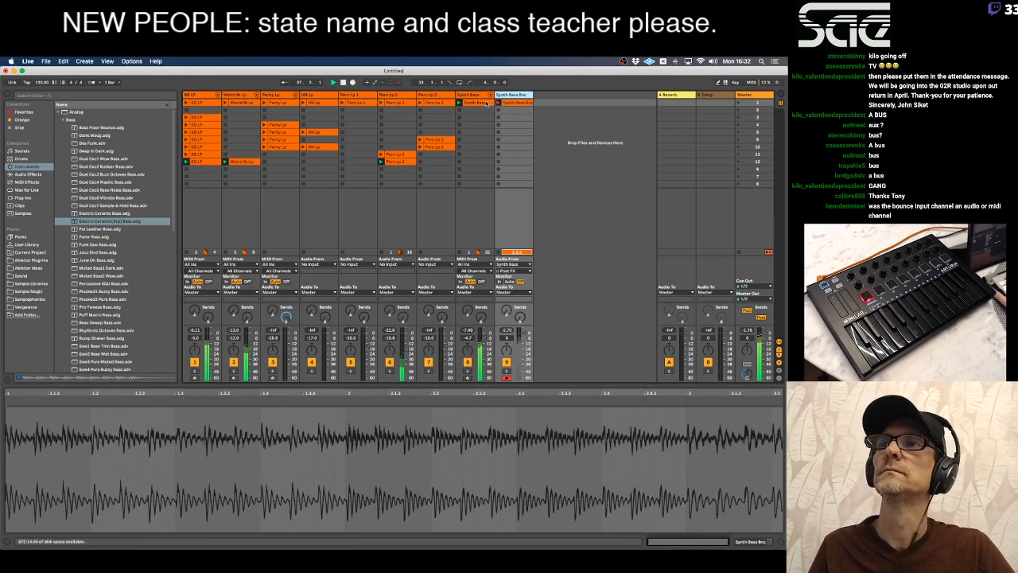
End the recording, stop the Synth Bass clip, and play the bounced clip with its track volume at -10 dB.
{"action": "left_click", "coordinate": [487, 104]}
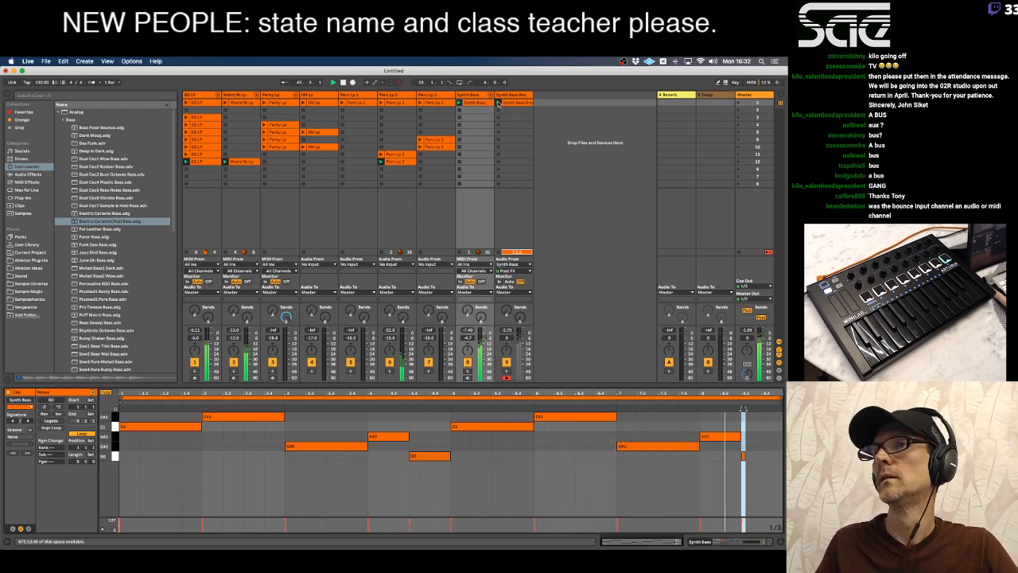
{"action": "left_click", "coordinate": [460, 110]}
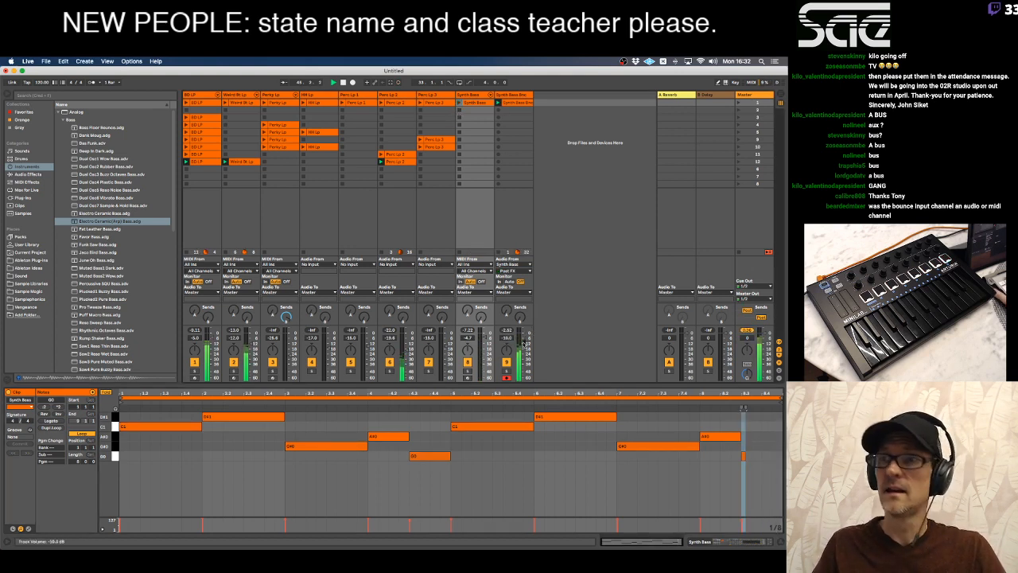
{"action": "key", "text": "space"}
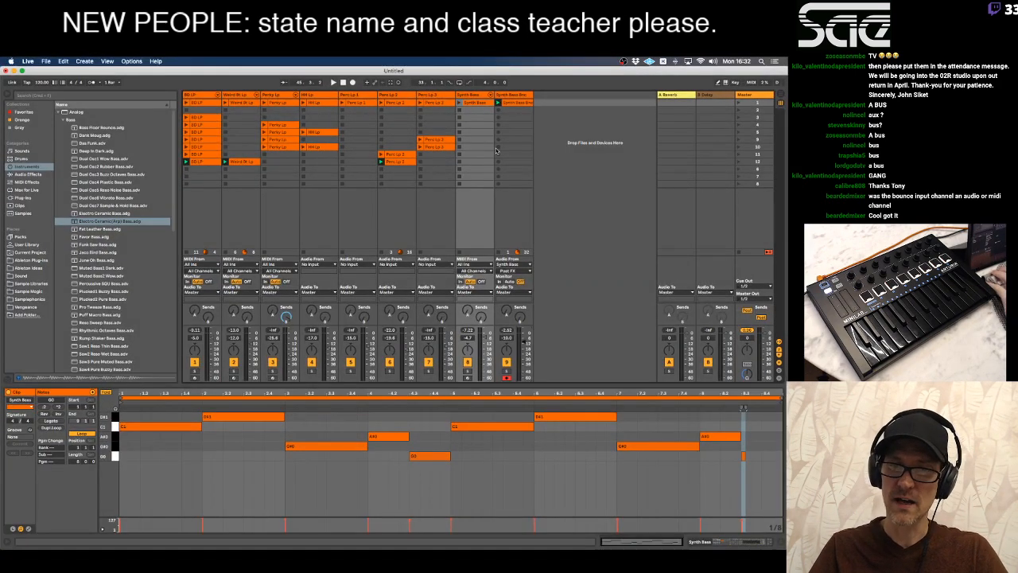
Delete the recorded bounce, relaunch the Synth Bass clip, and record a new eight-bar take into the same Synth Bass Bnc slot.
{"action": "left_click", "coordinate": [510, 103]}
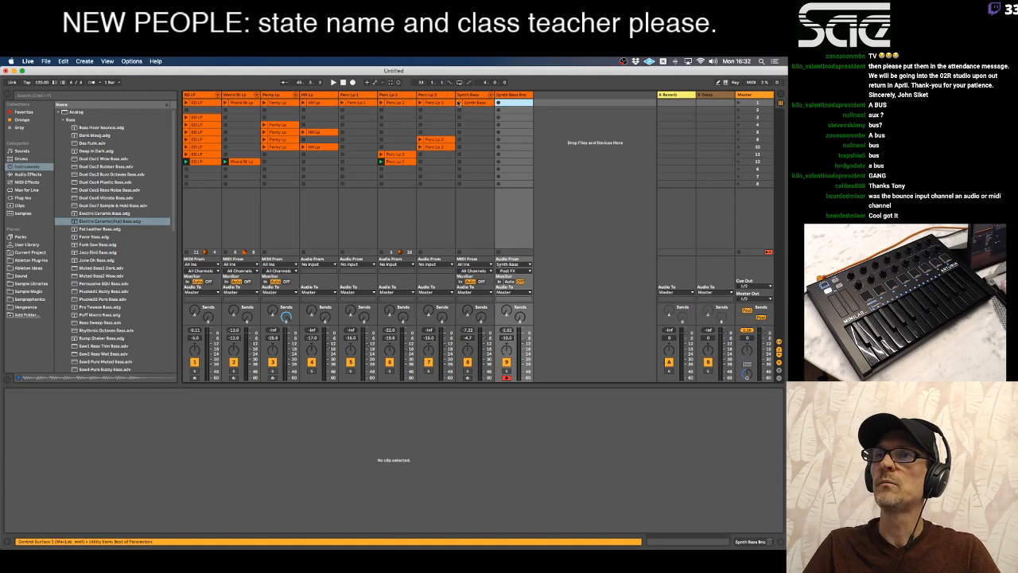
{"action": "left_click", "coordinate": [471, 107]}
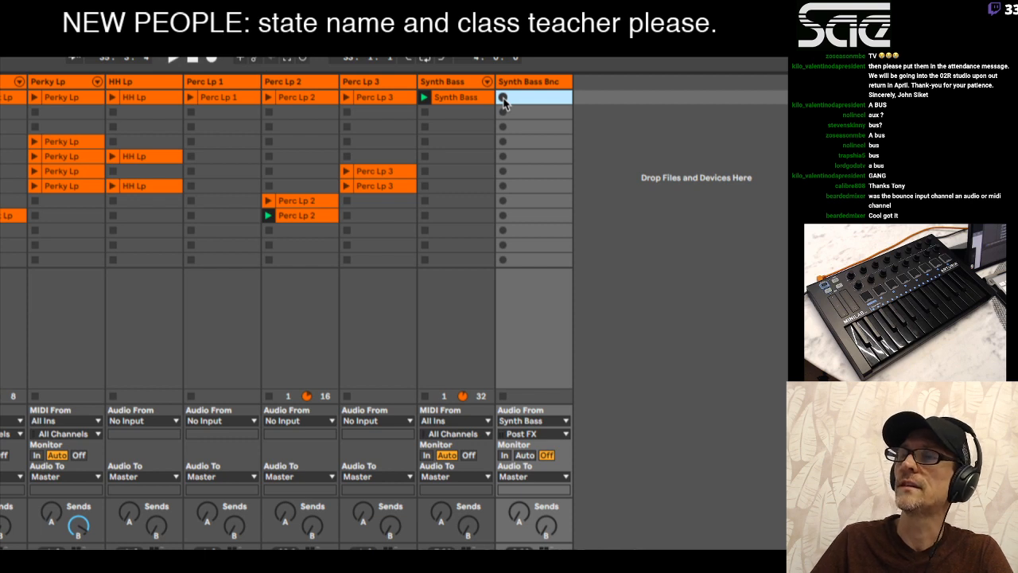
{"action": "left_click", "coordinate": [503, 98]}
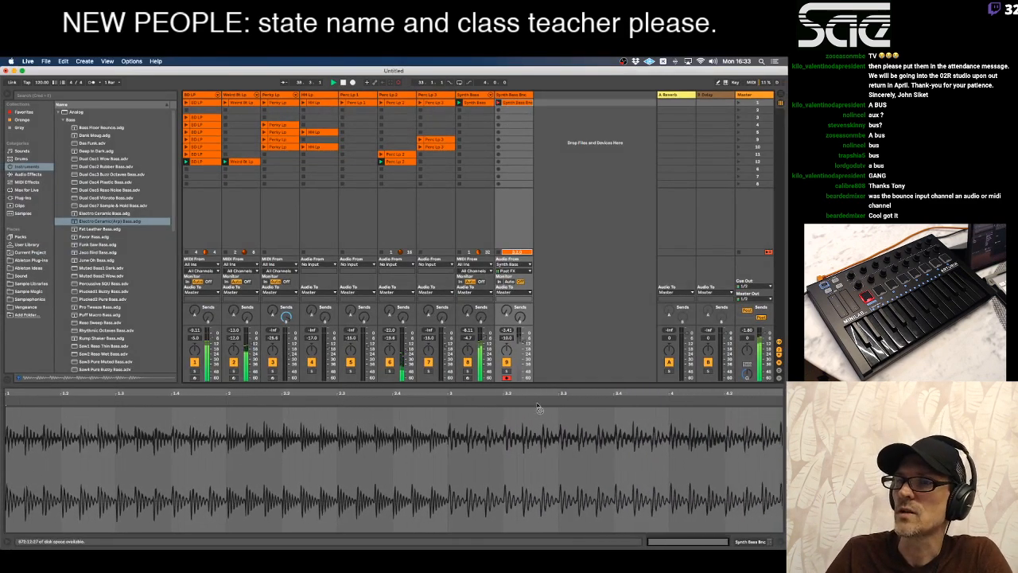
{"action": "left_click", "coordinate": [482, 102]}
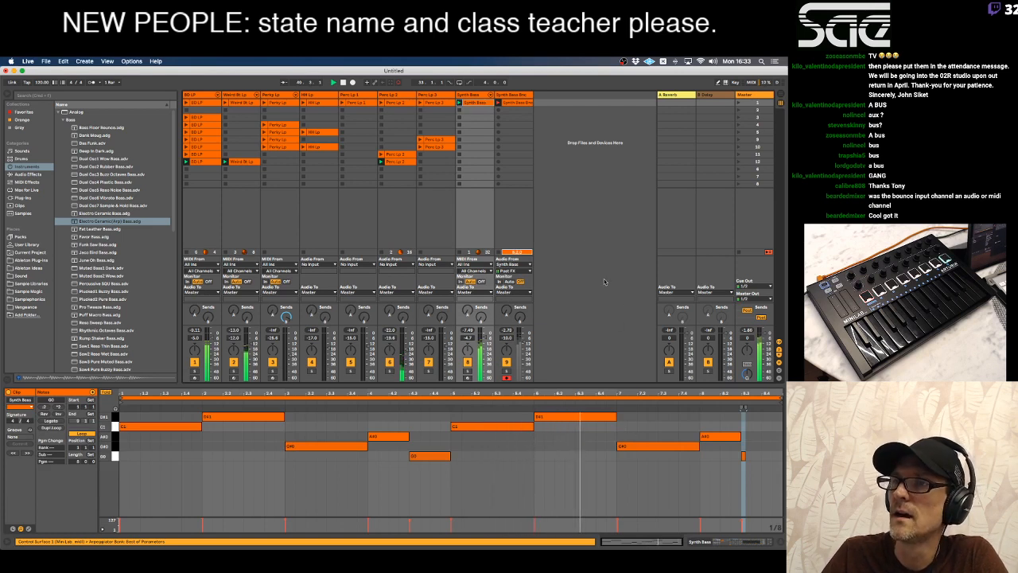
{"action": "left_click", "coordinate": [499, 103]}
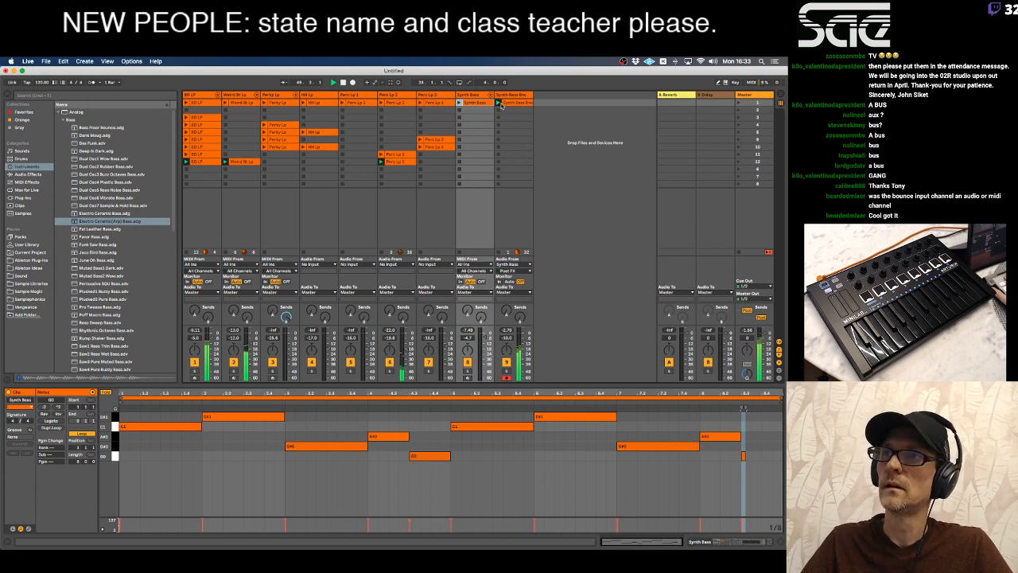
Stop the set and the Synth Bass Bnc track's clip playback, and open the newly recorded audio clip.
{"action": "key", "text": "space"}
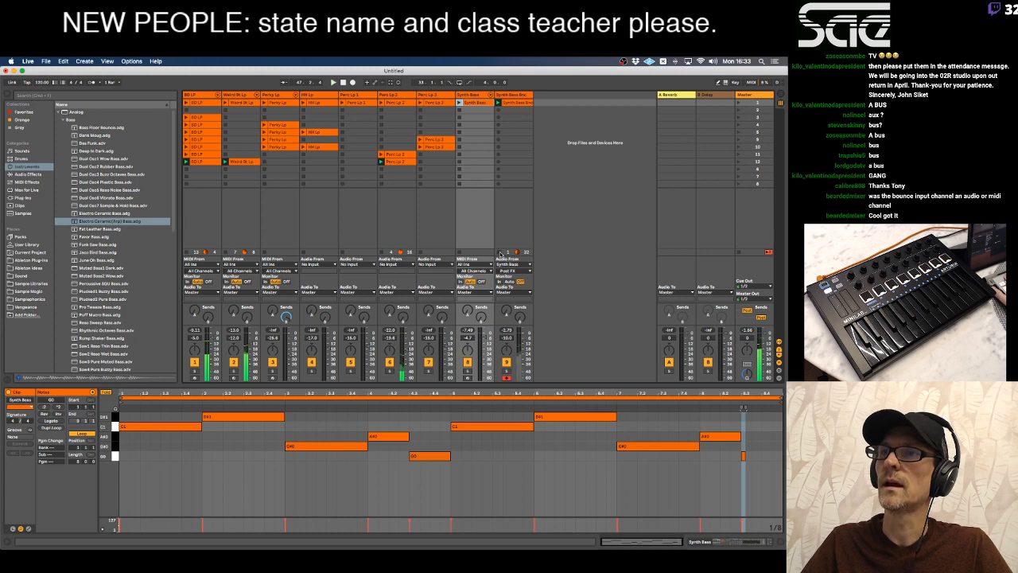
{"action": "left_click", "coordinate": [500, 253]}
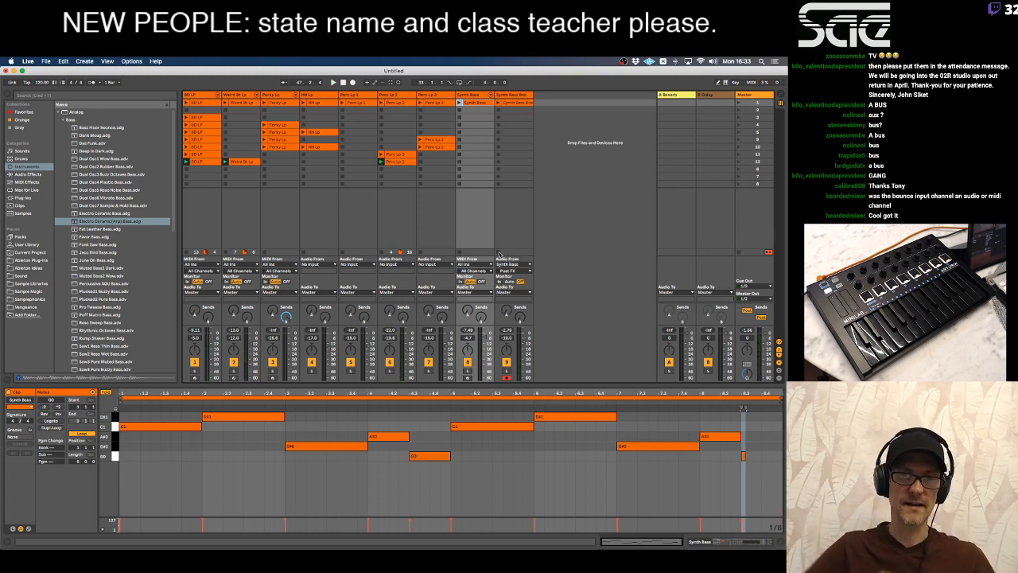
{"action": "left_click", "coordinate": [513, 103]}
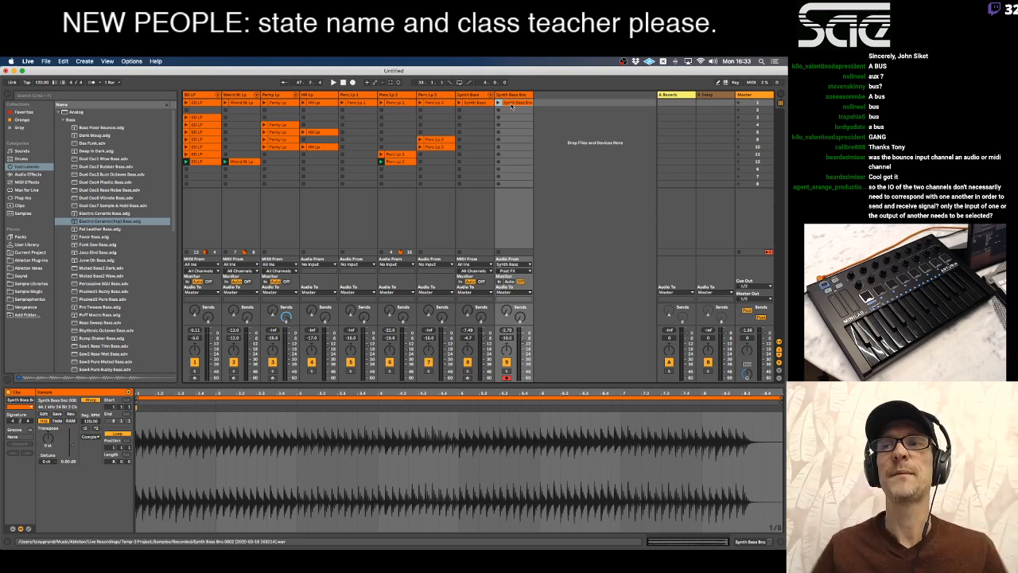
Rename the Synth Bass Bnc track as Bass Record.
{"action": "left_click", "coordinate": [476, 96]}
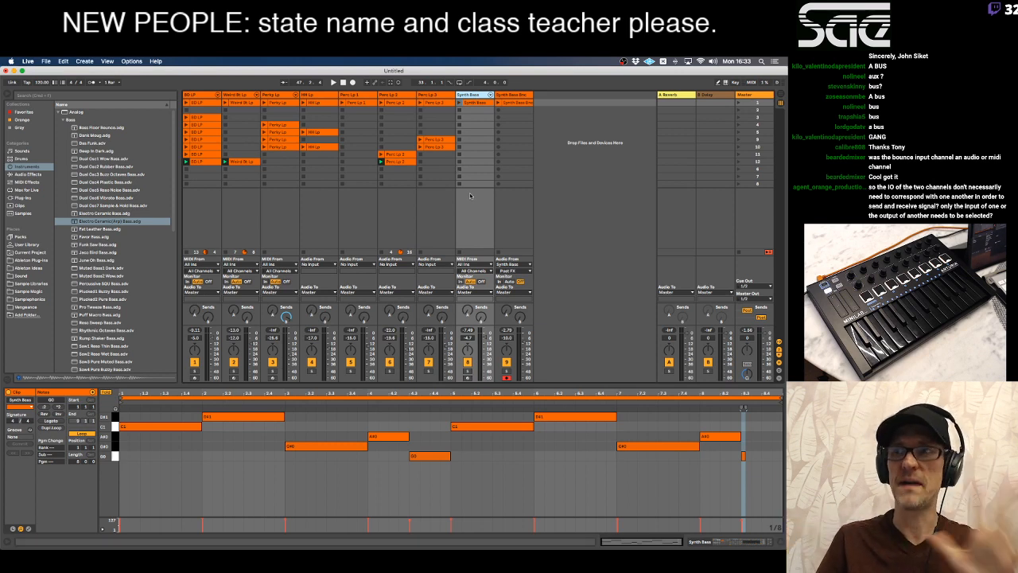
{"action": "left_click", "coordinate": [509, 200]}
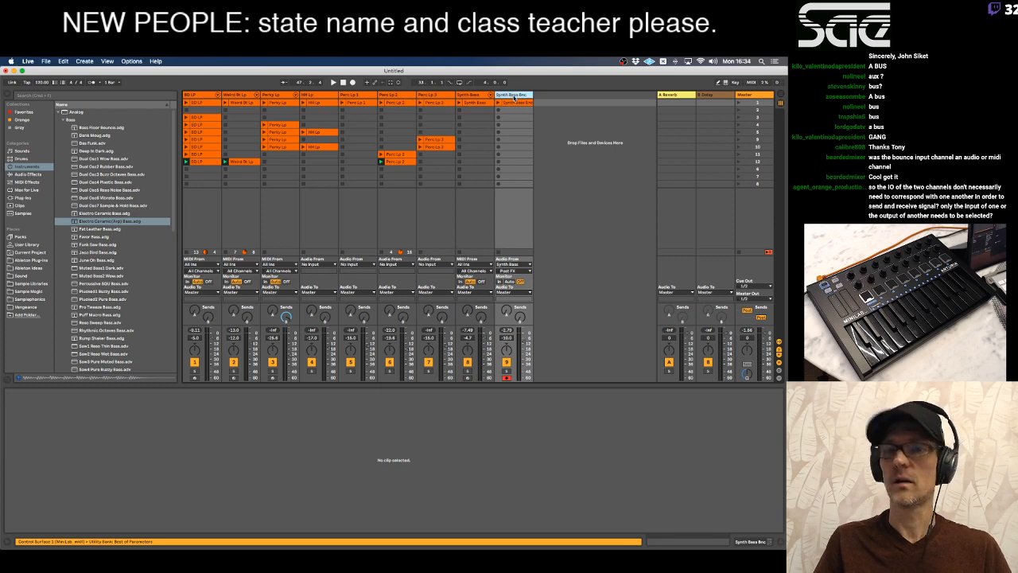
{"action": "type", "text": "Bass Record"}
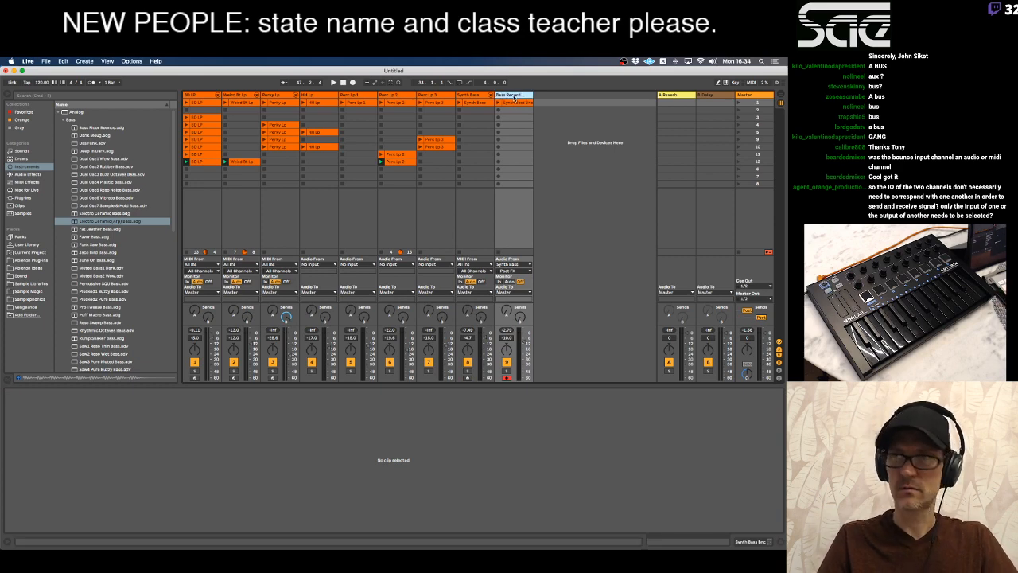
{"action": "key", "text": "Return"}
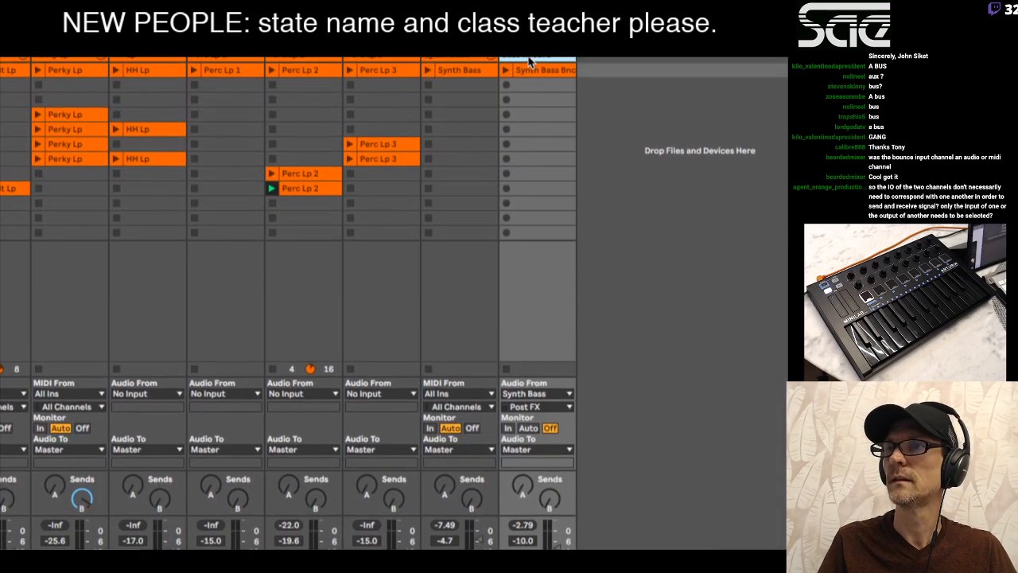
Examine the Bass Record track's audio input sources and the Synth Bass track's output destinations.
{"action": "left_click", "coordinate": [521, 395]}
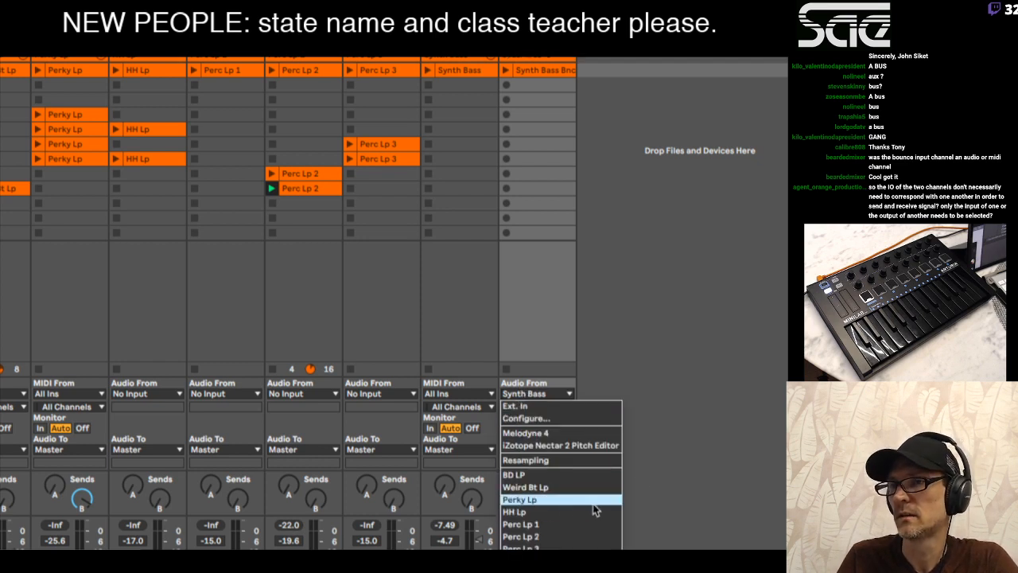
{"action": "left_click", "coordinate": [671, 470]}
{"action": "left_click", "coordinate": [459, 449]}
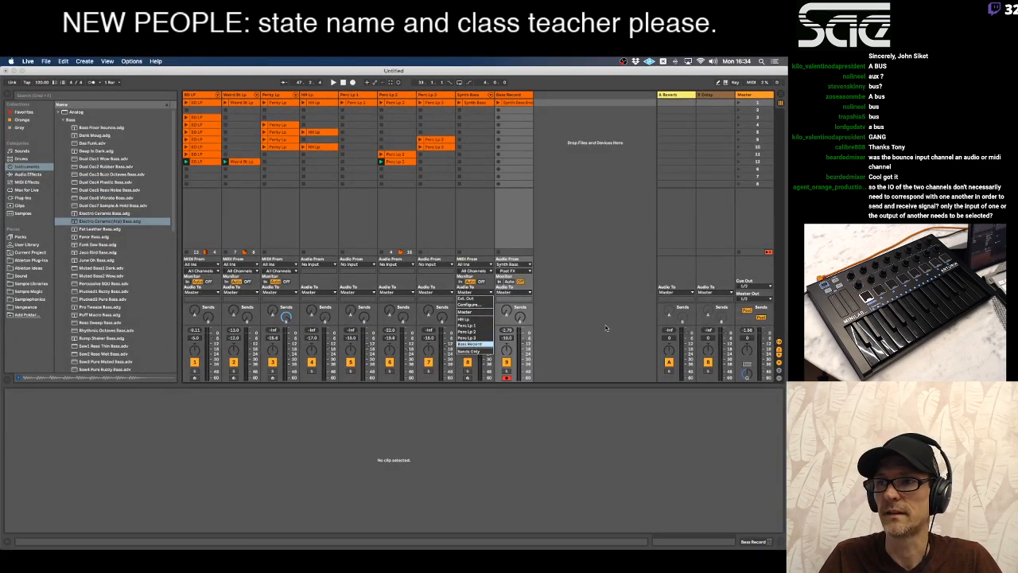
{"action": "left_click", "coordinate": [606, 327]}
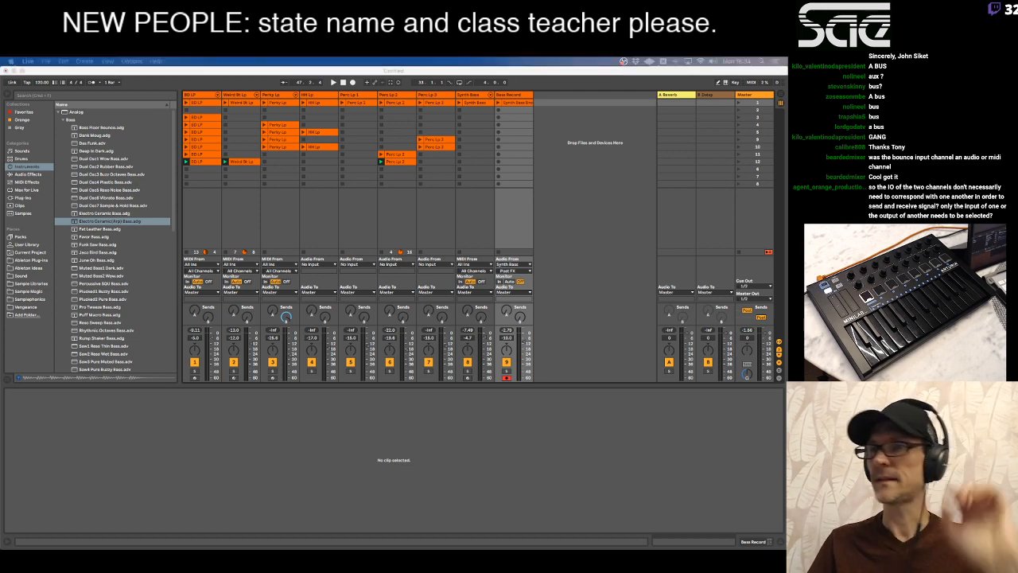
{"action": "left_click", "coordinate": [512, 99]}
{"action": "left_click", "coordinate": [512, 97]}
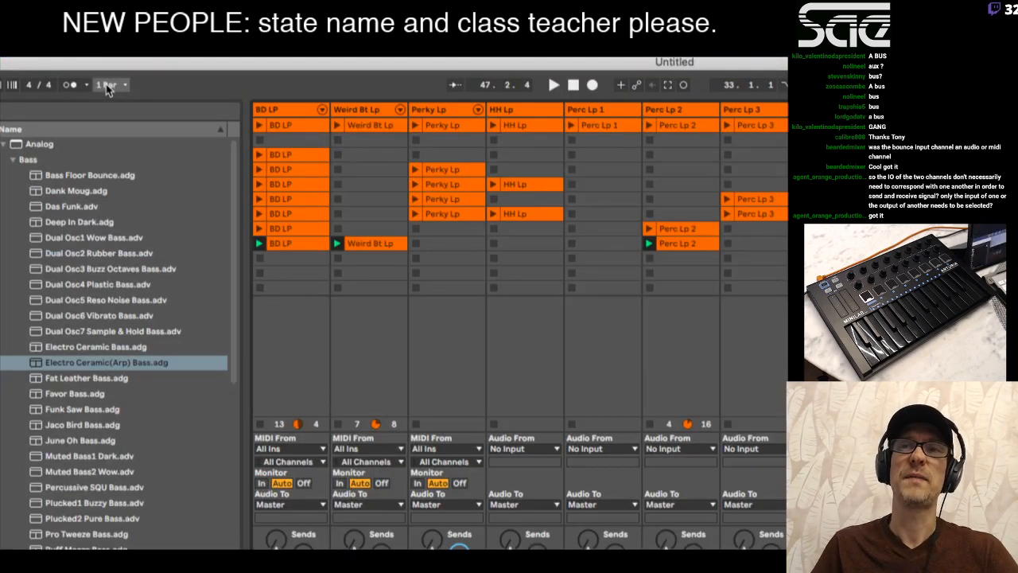
Examine the global quantization options and the existing BD LP, Perky Lp and HH Lp clips in the session grid.
{"action": "left_click", "coordinate": [110, 84]}
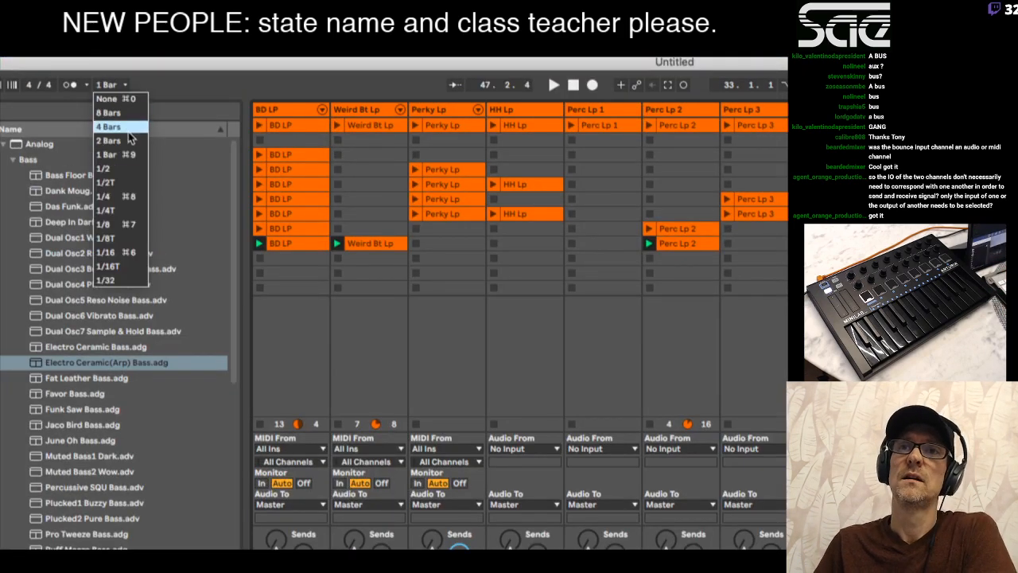
{"action": "left_click", "coordinate": [160, 89]}
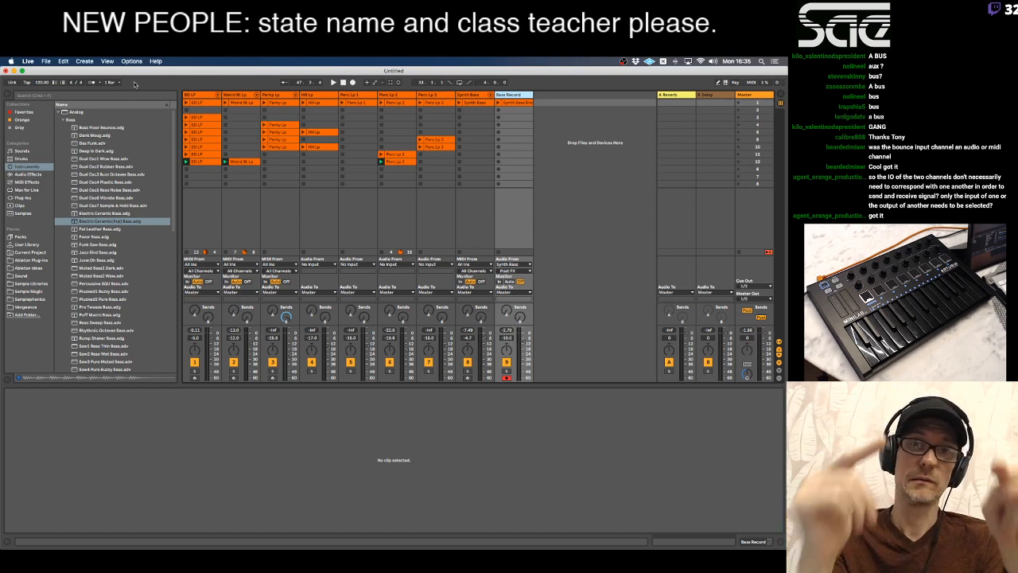
{"action": "left_click", "coordinate": [202, 117]}
{"action": "left_click", "coordinate": [291, 126]}
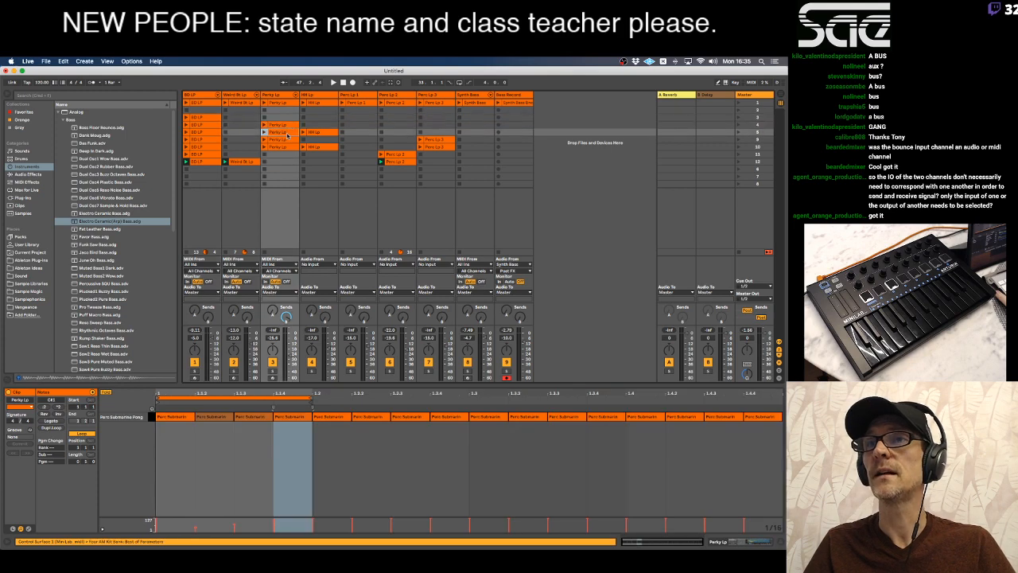
{"action": "left_click", "coordinate": [287, 141]}
{"action": "left_click", "coordinate": [288, 148]}
{"action": "left_click", "coordinate": [288, 126]}
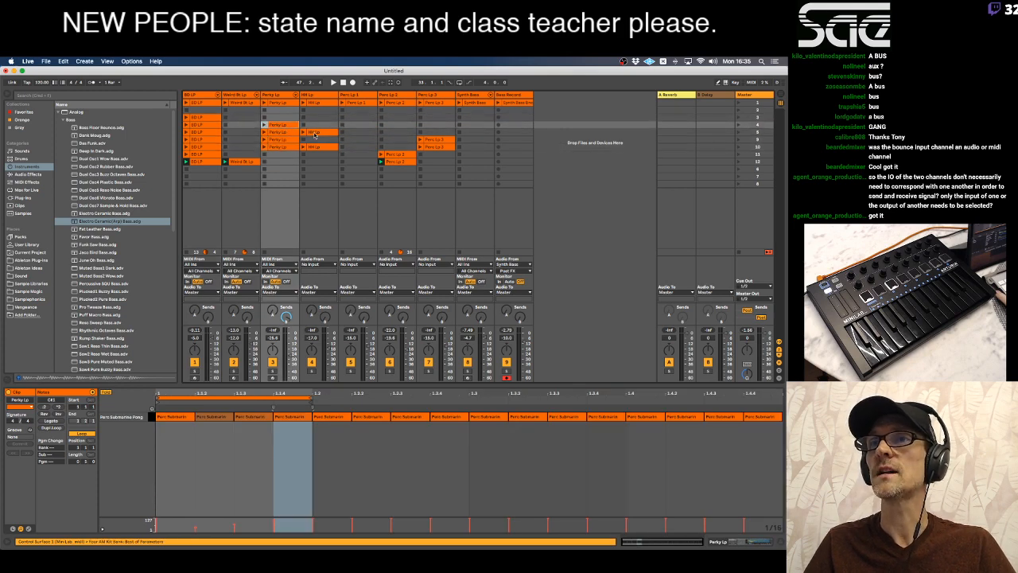
{"action": "left_click", "coordinate": [315, 133]}
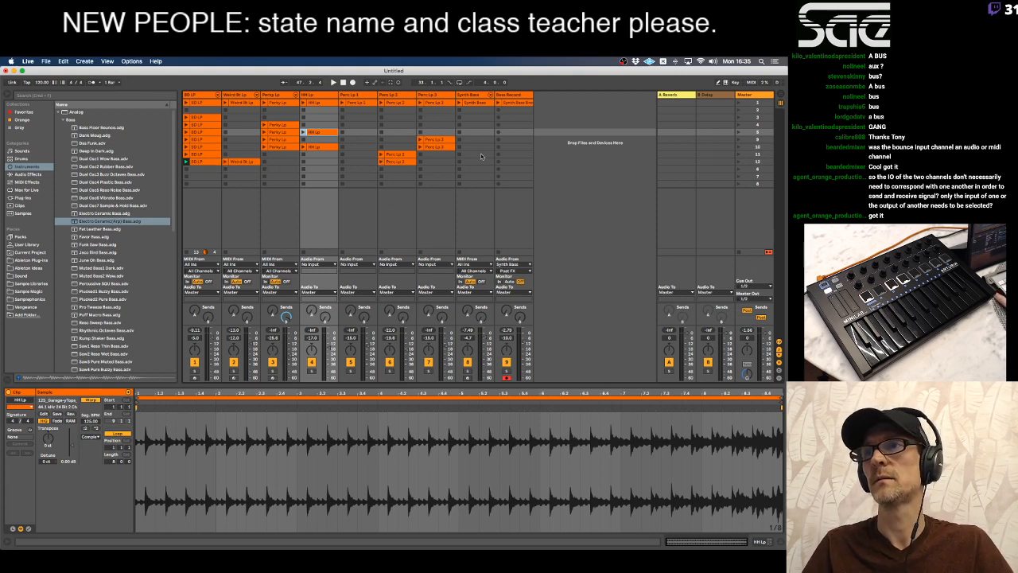
Play the bounced bass clip with its track volume raised, layering in Weird Bt Lp, HH Lp, Perc Lp 1 and BD LP clips.
{"action": "left_click", "coordinate": [497, 104]}
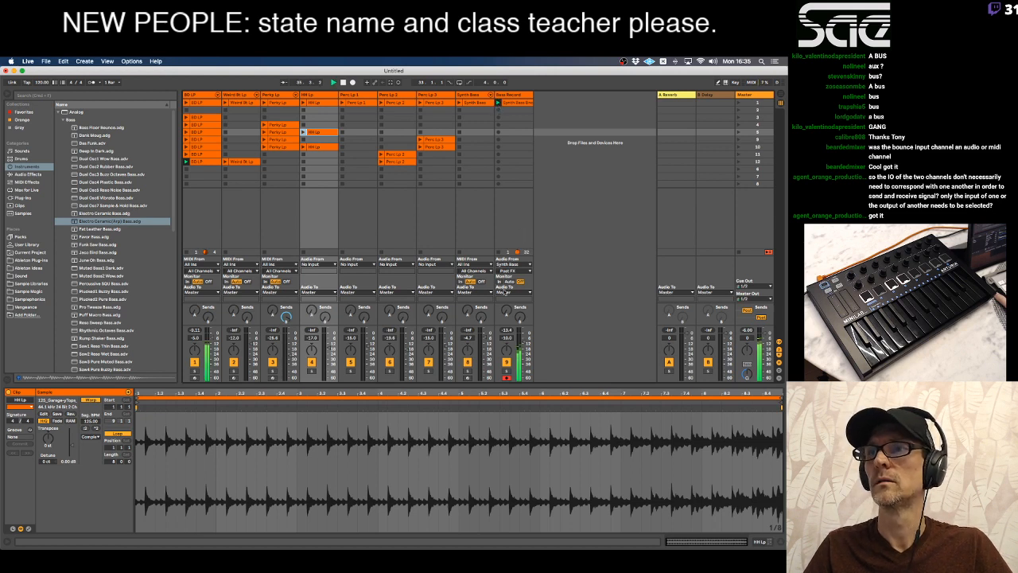
{"action": "left_click_drag", "start_coordinate": [518, 345], "coordinate": [518, 343]}
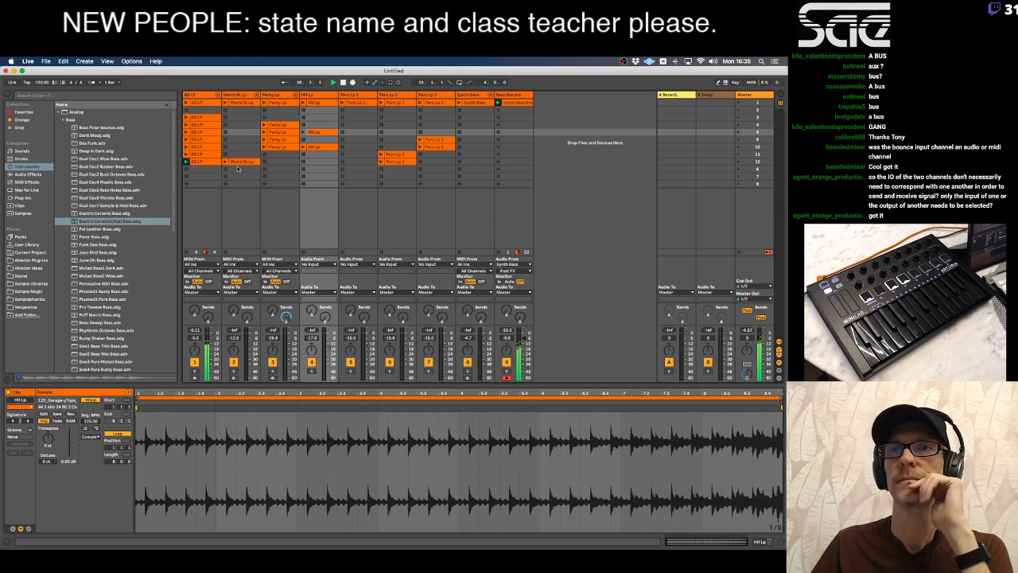
{"action": "left_click", "coordinate": [225, 161]}
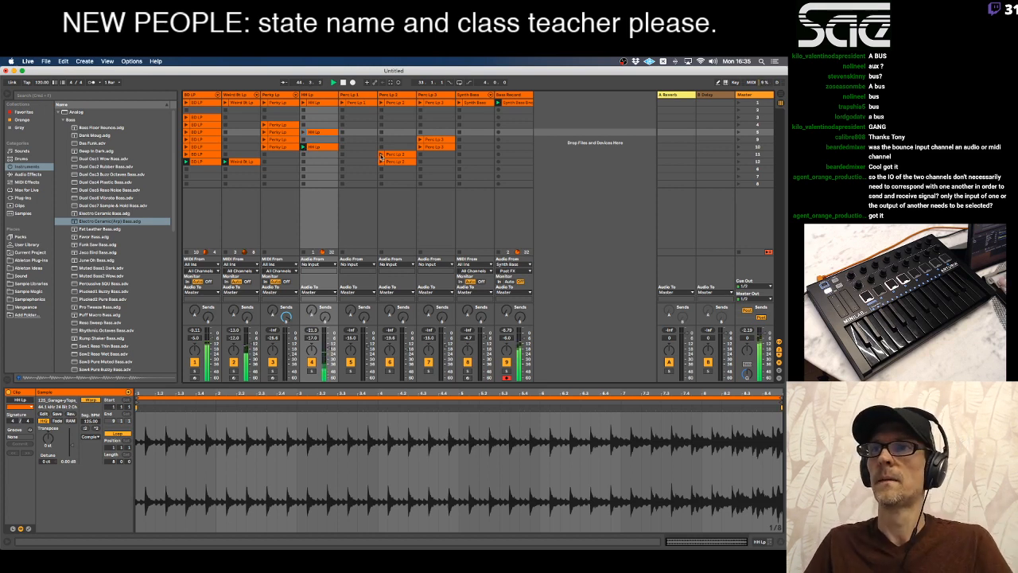
{"action": "left_click", "coordinate": [343, 104]}
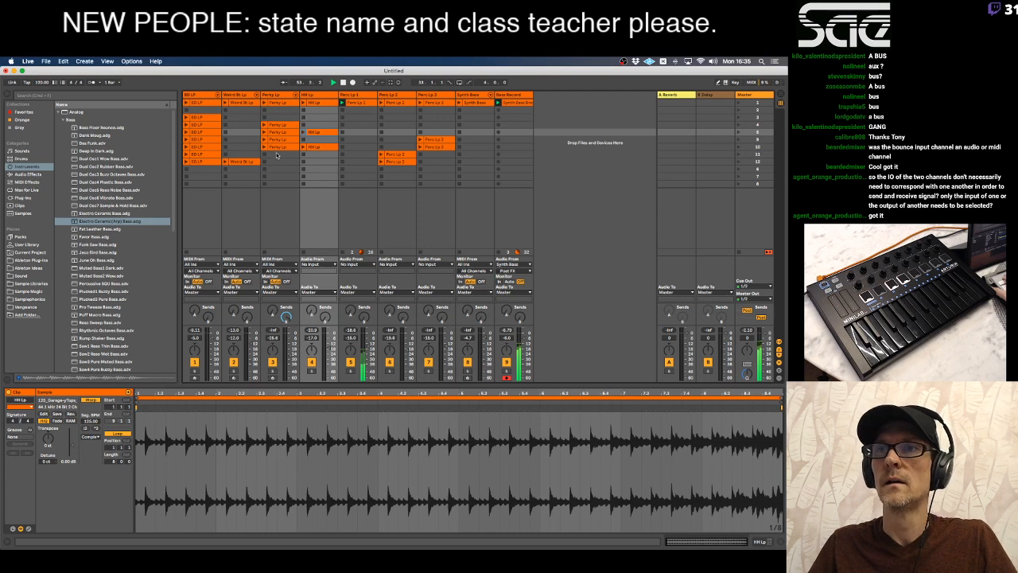
{"action": "left_click", "coordinate": [187, 162]}
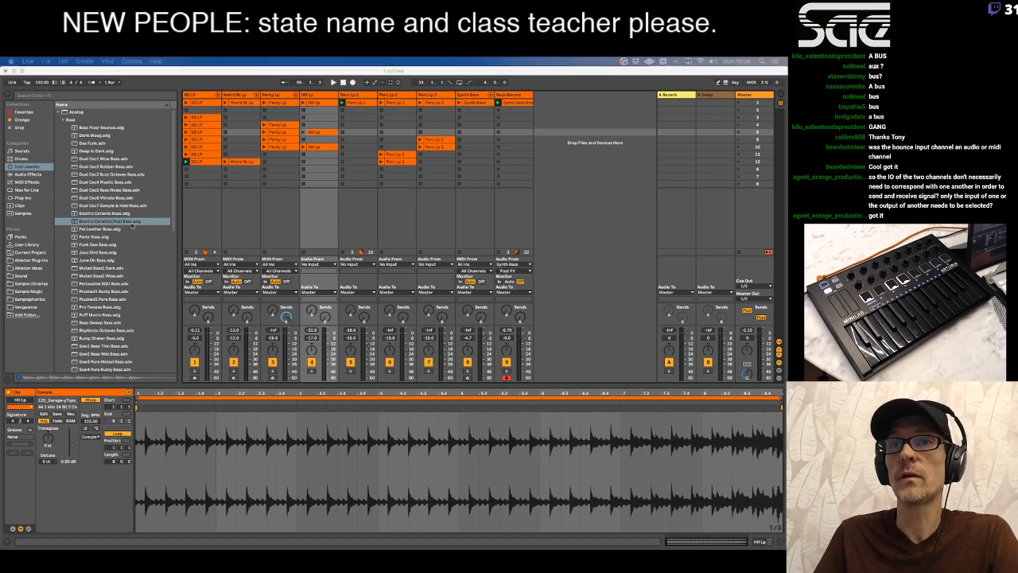
Review the available global quantization values, from None and 8 Bars down to 1/32.
{"action": "left_click", "coordinate": [208, 76]}
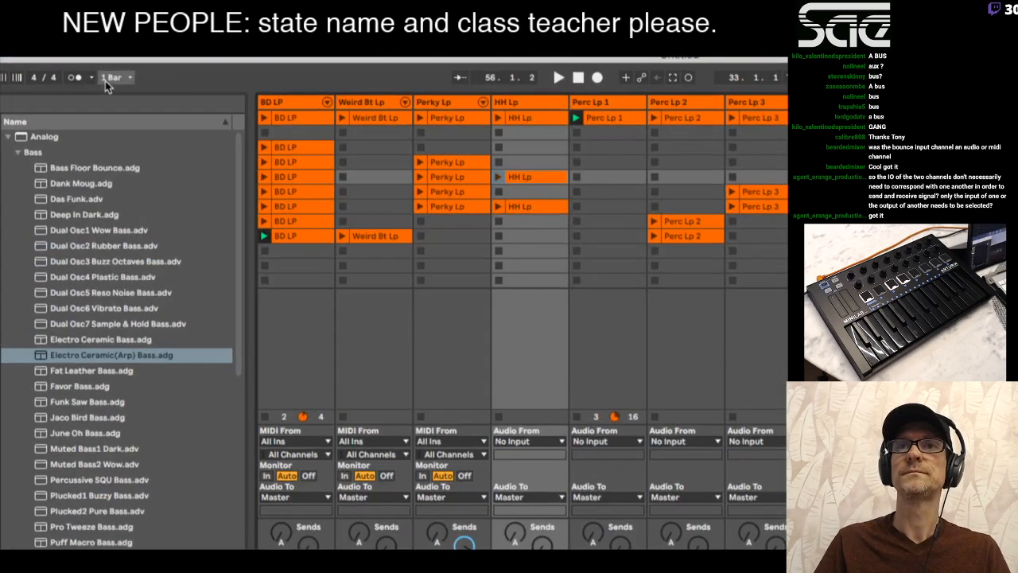
{"action": "left_click", "coordinate": [110, 82]}
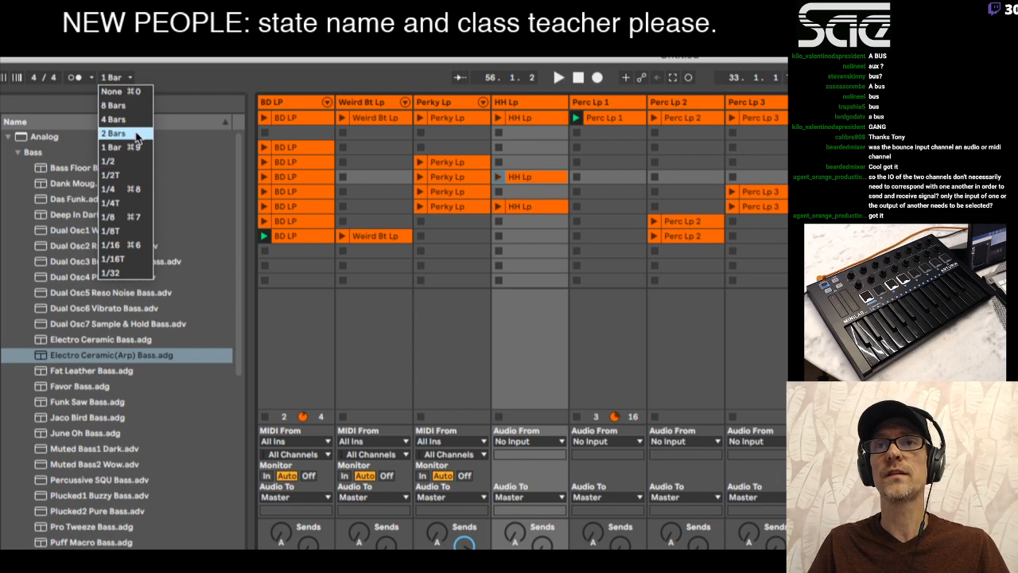
{"action": "left_click", "coordinate": [173, 86]}
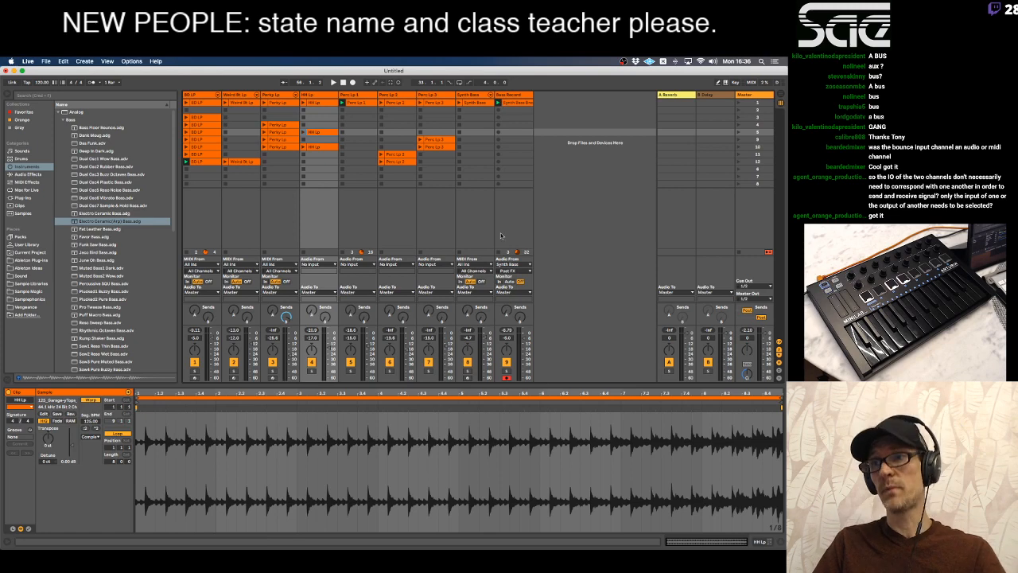
Delete the bounced clip from Bass Record, launch the Synth Bass clip, and record a new take into the emptied scene 1 slot.
{"action": "left_click", "coordinate": [511, 103]}
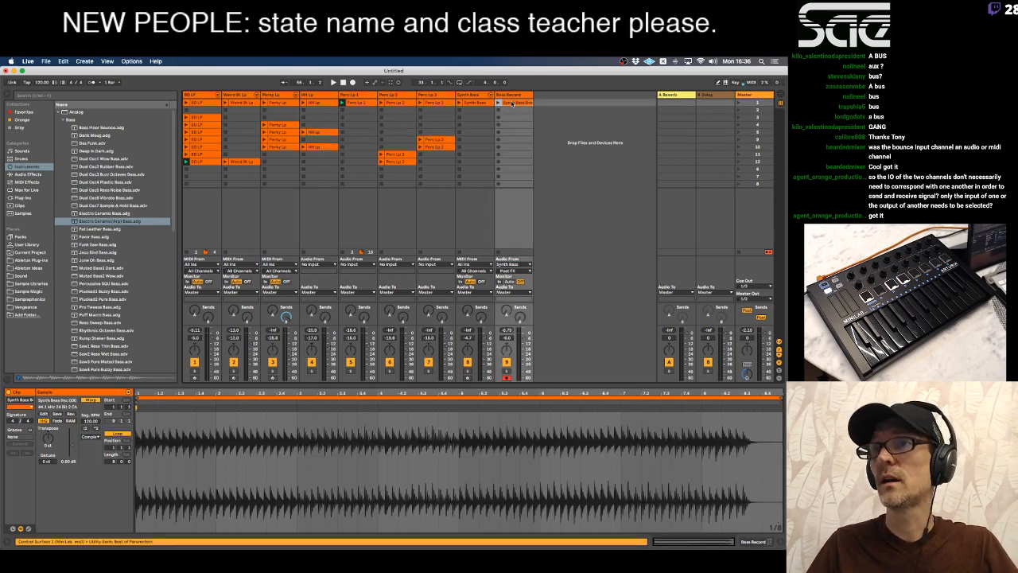
{"action": "key", "text": "Delete"}
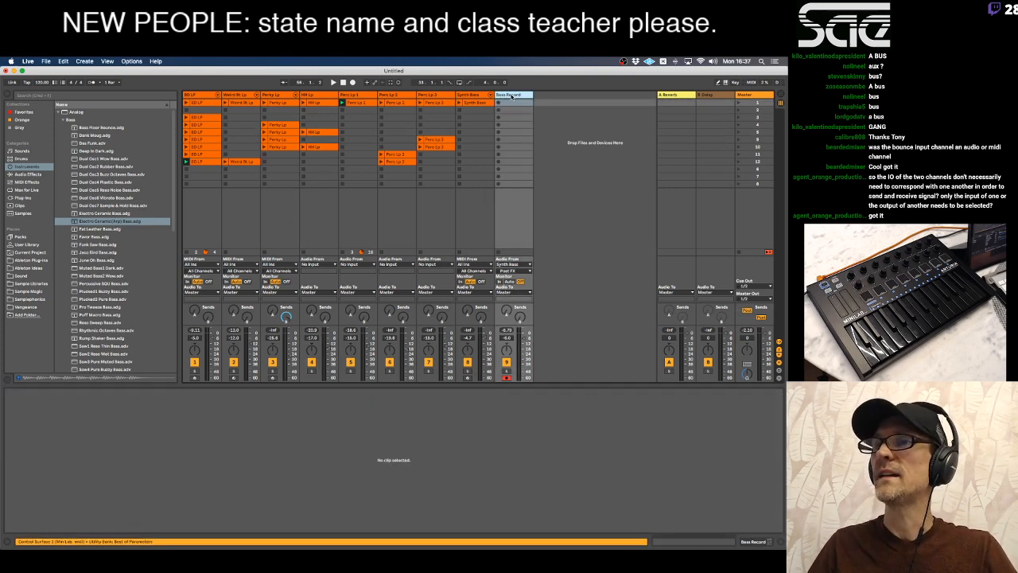
{"action": "left_click", "coordinate": [459, 102]}
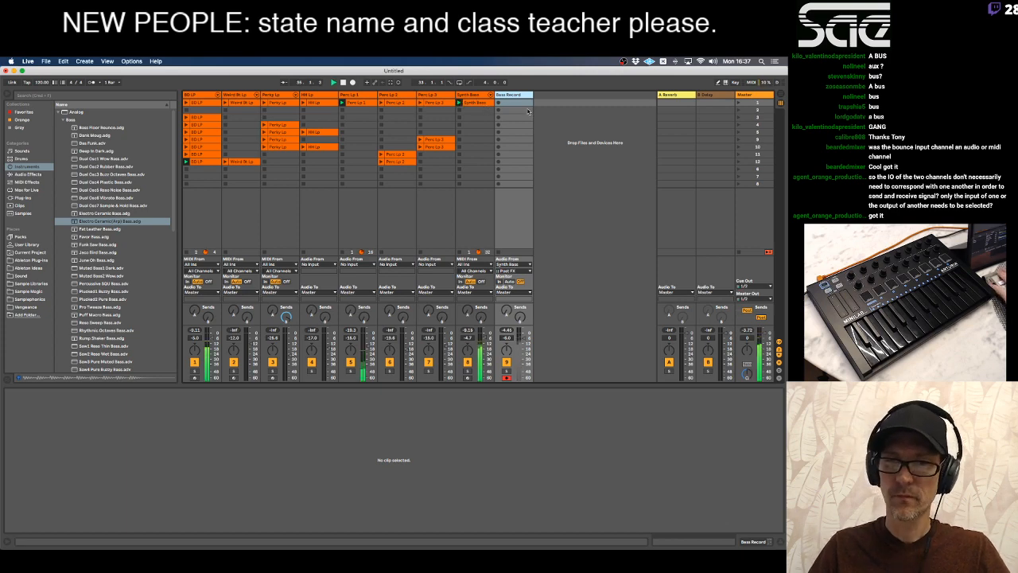
{"action": "left_click", "coordinate": [480, 103]}
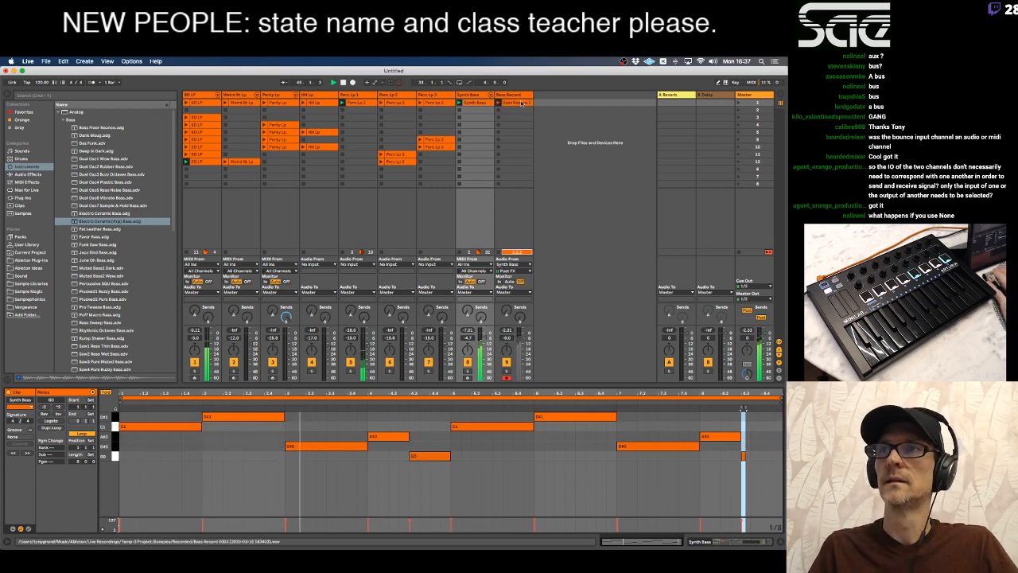
Open the new Bass Record take, play it in place of the Synth Bass clip, and stop playback.
{"action": "left_click", "coordinate": [521, 104]}
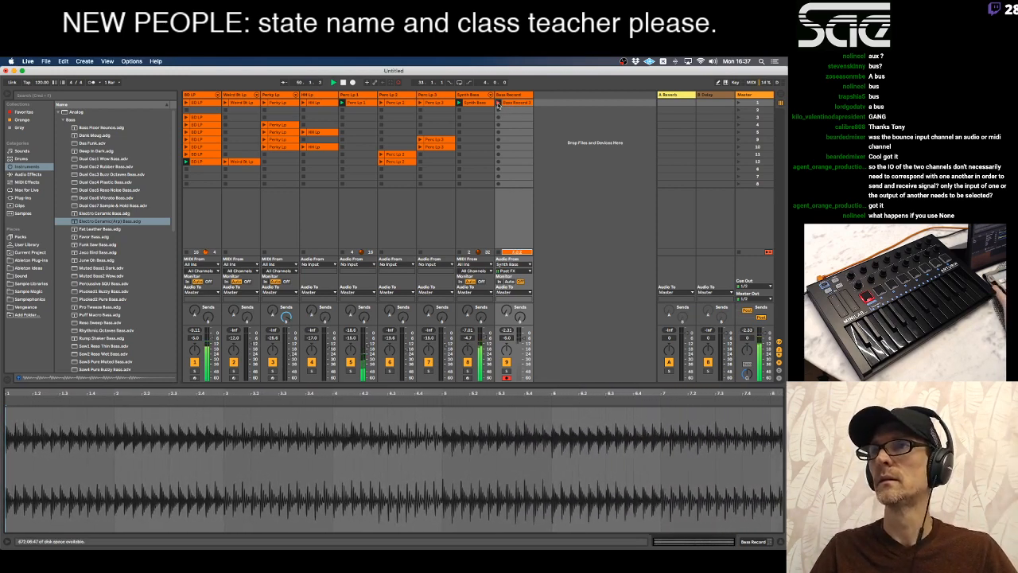
{"action": "left_click", "coordinate": [518, 103]}
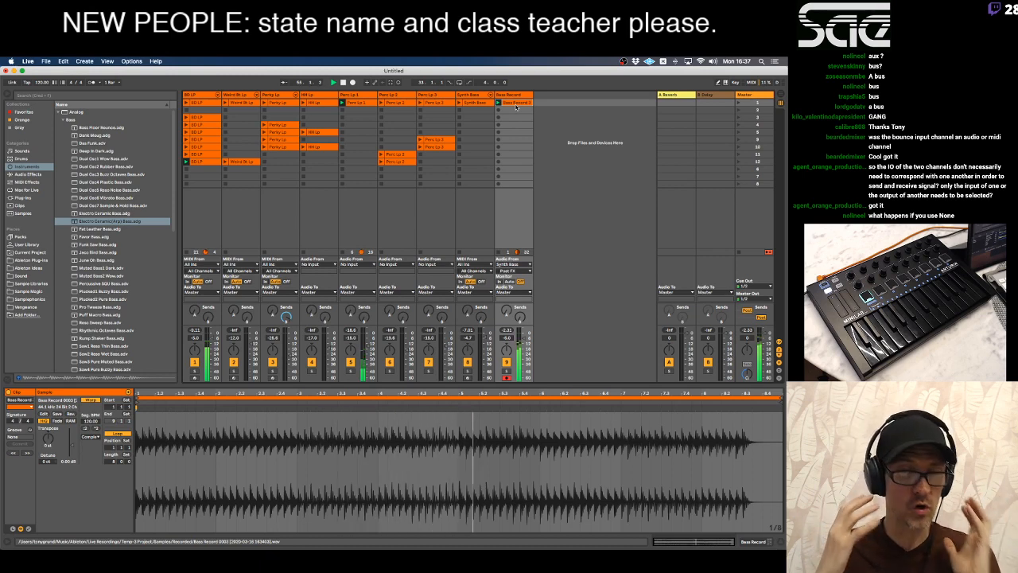
{"action": "key", "text": "space"}
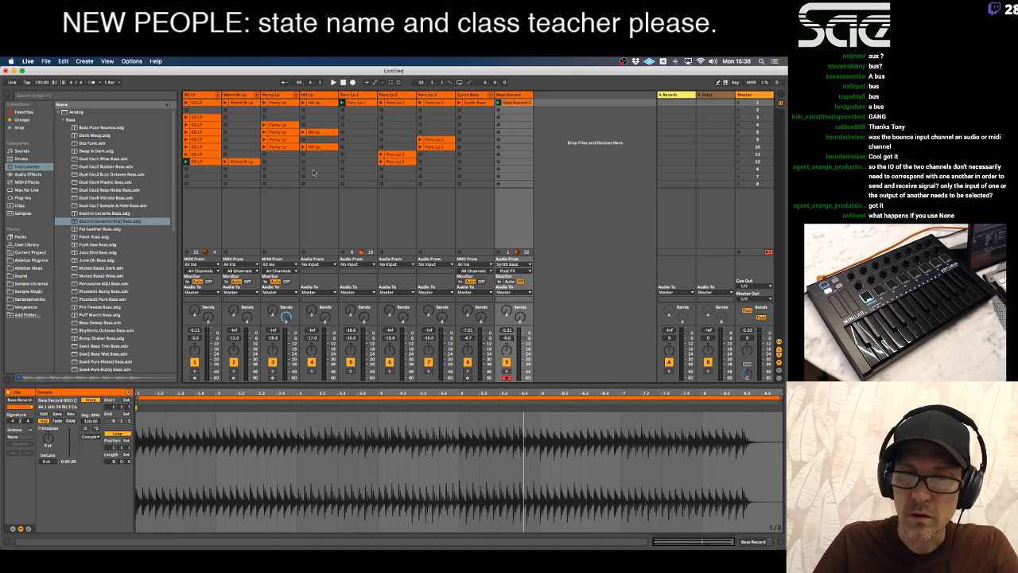
Set the global quantization to None and restart playback.
{"action": "left_click", "coordinate": [116, 82]}
{"action": "left_click", "coordinate": [118, 89]}
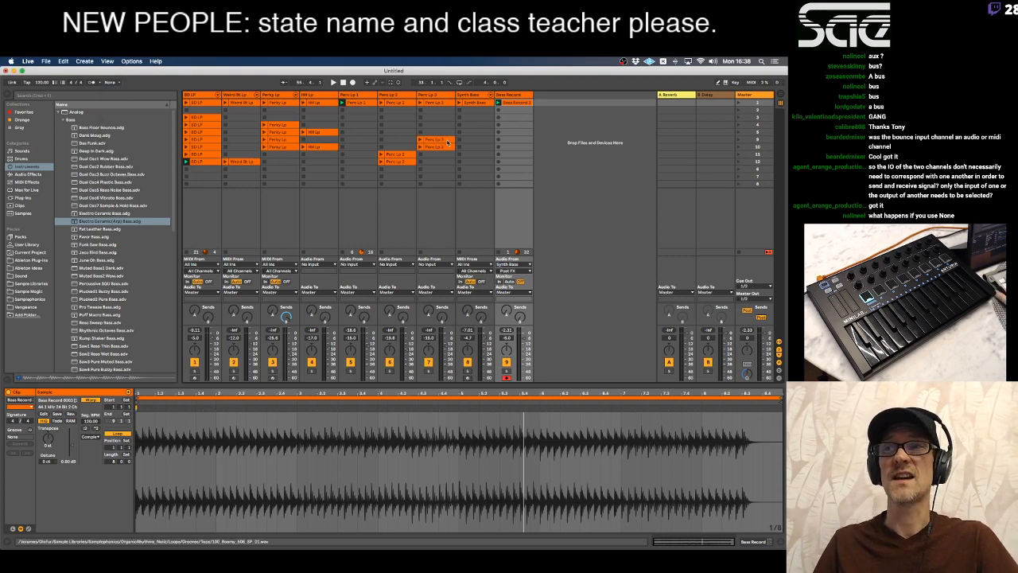
{"action": "key", "text": "space"}
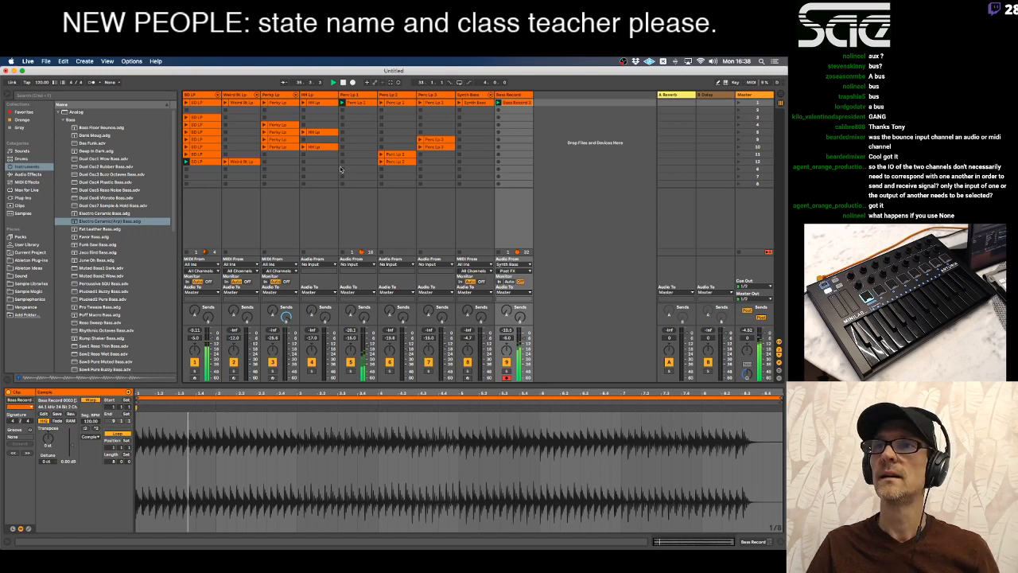
Launch HH Lp and Perky Lp in scene 10, stop both, and launch Perc Lp 2 in scene 11 and Perc Lp 3 in scene 9.
{"action": "left_click", "coordinate": [303, 148]}
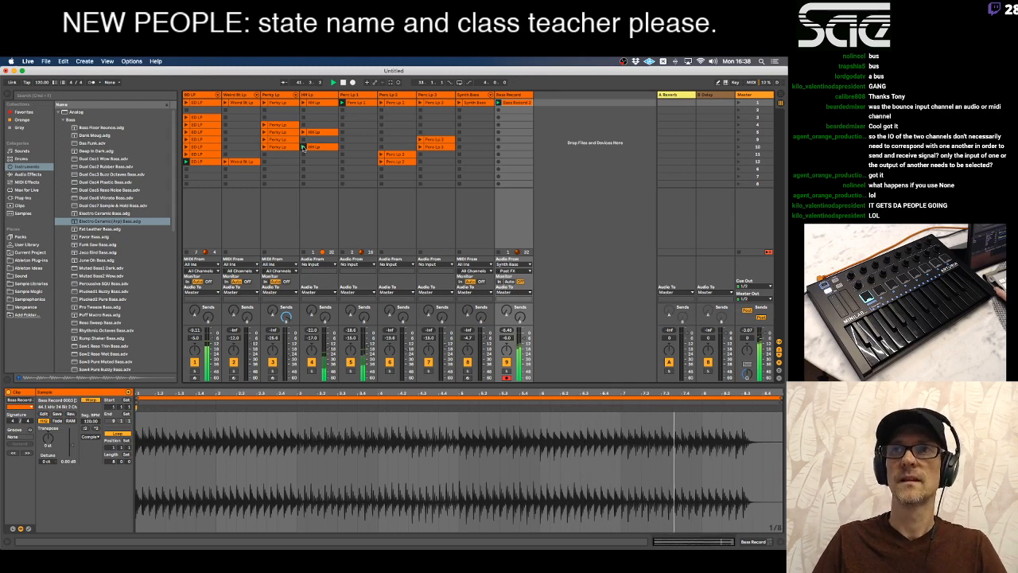
{"action": "left_click", "coordinate": [263, 148]}
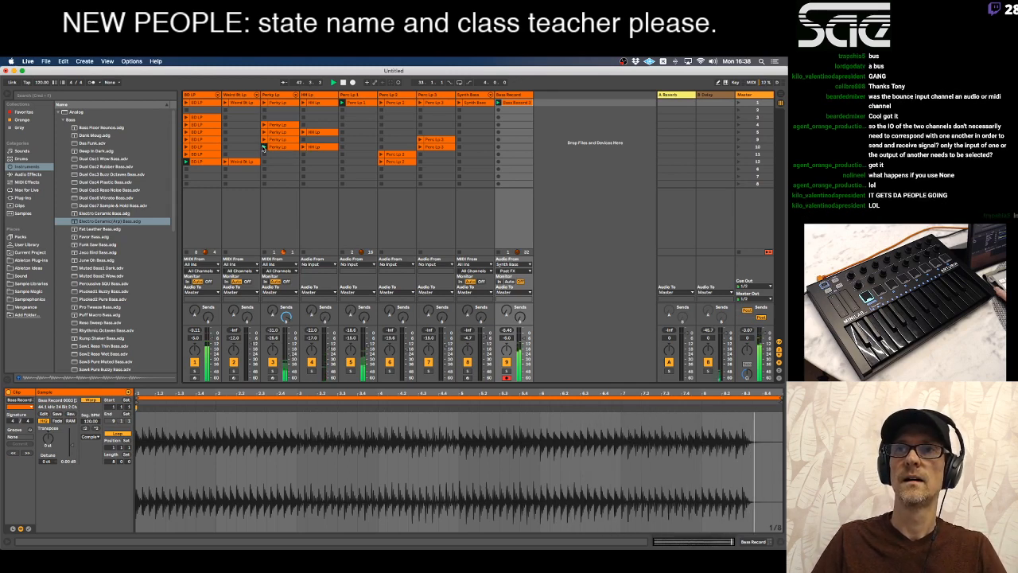
{"action": "left_click", "coordinate": [266, 154]}
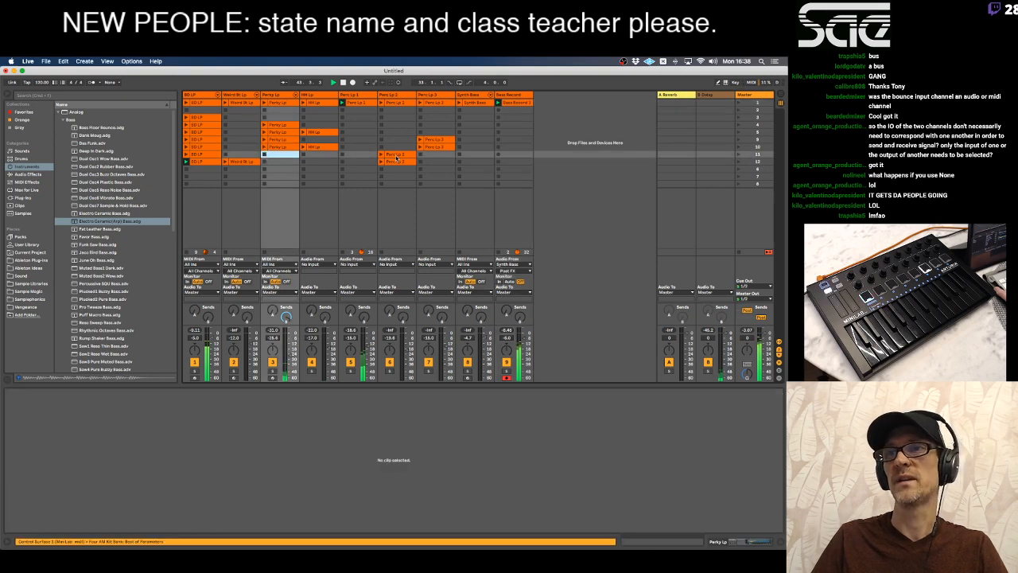
{"action": "left_click", "coordinate": [380, 154]}
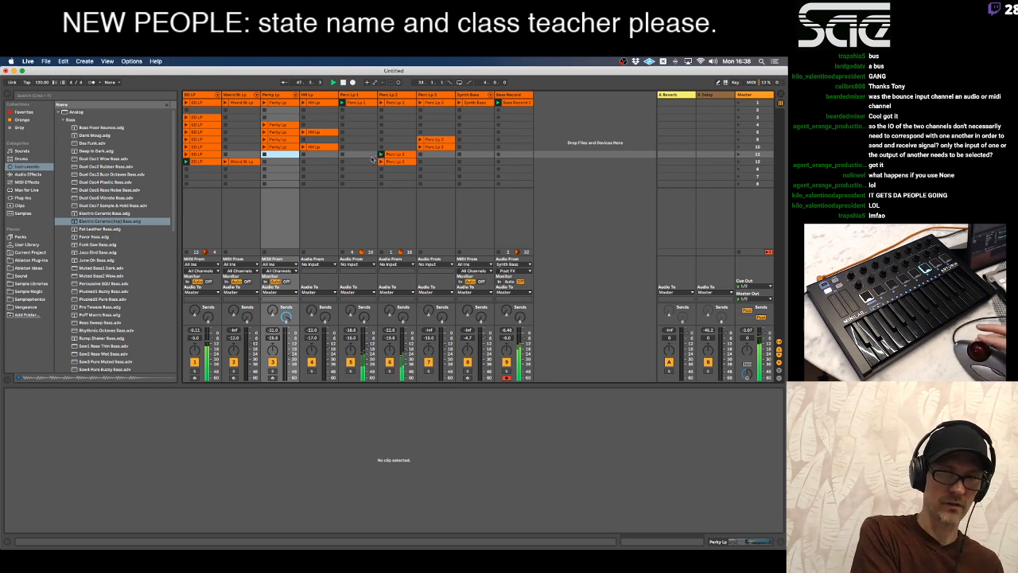
{"action": "left_click", "coordinate": [372, 155]}
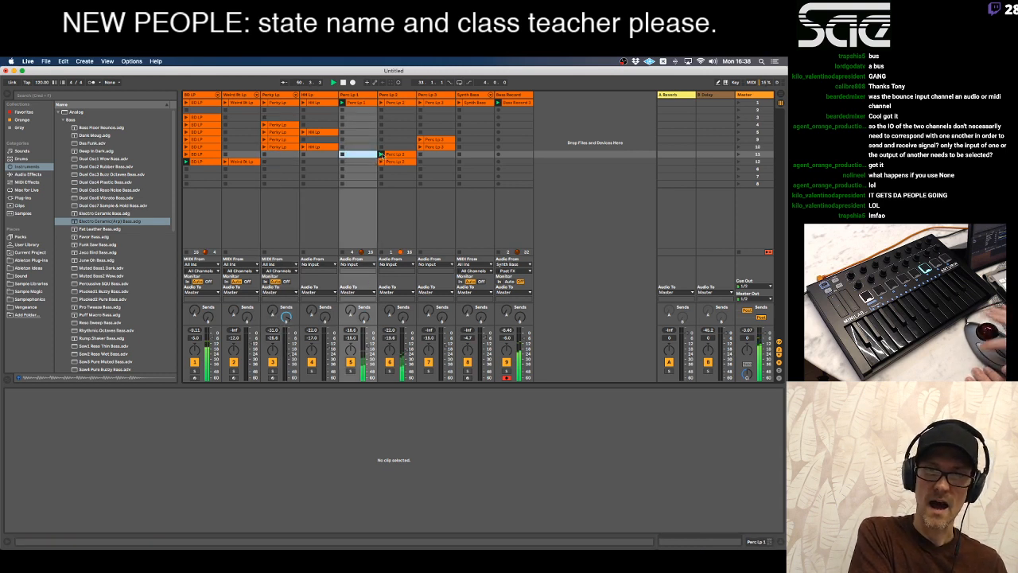
{"action": "left_click", "coordinate": [419, 140]}
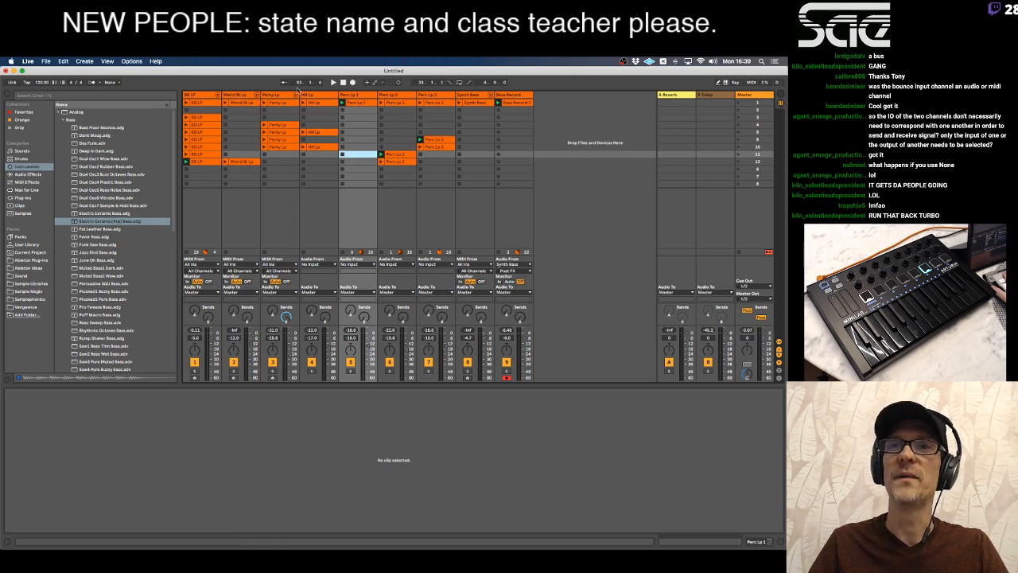
Set the global quantization to 1 Bar.
{"action": "left_click", "coordinate": [119, 80]}
{"action": "left_click", "coordinate": [115, 120]}
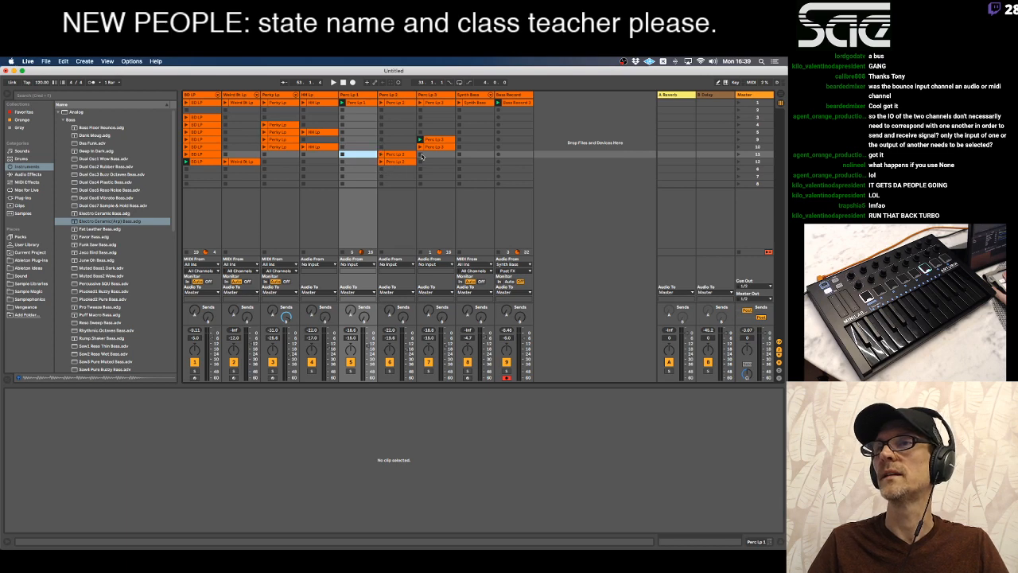
Duplicate the recorded bass clip into the Bass Record slot of scene 3 and launch that scene with the track disarmed.
{"action": "left_click", "coordinate": [516, 103]}
{"action": "left_click_drag", "start_coordinate": [517, 105], "coordinate": [517, 117]}
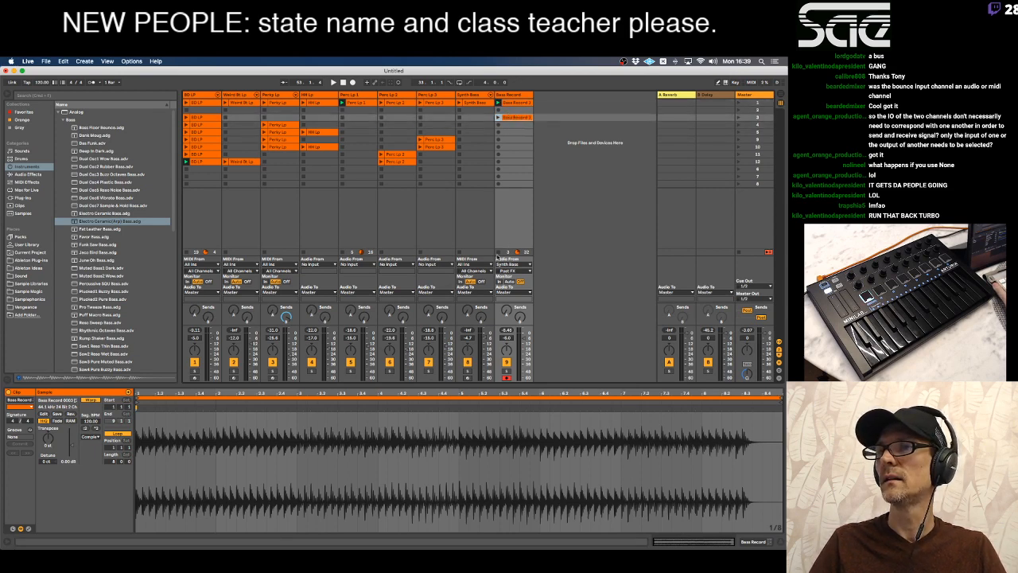
{"action": "left_click", "coordinate": [507, 378]}
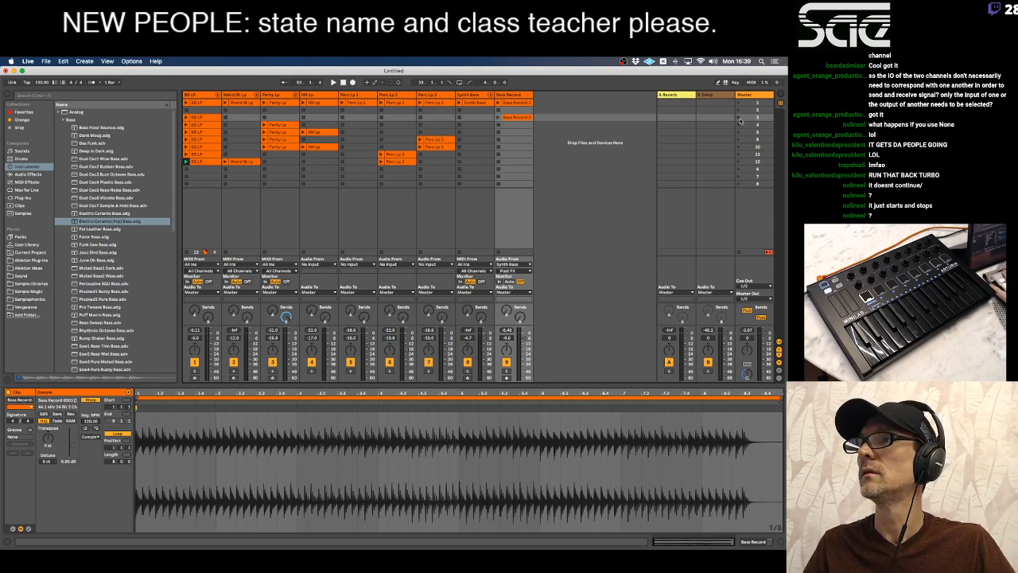
{"action": "left_click", "coordinate": [740, 118]}
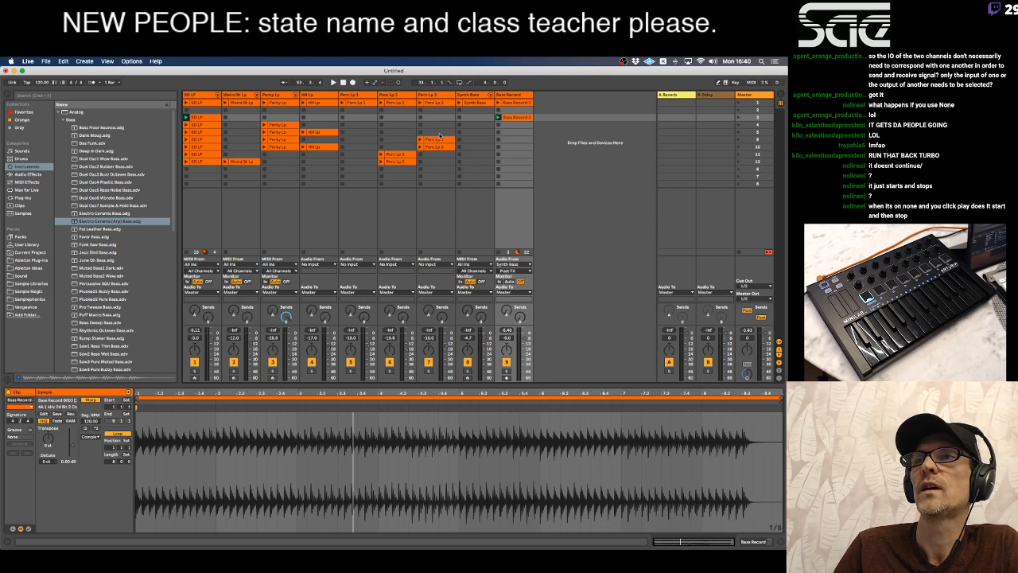
Inspect the Perc Lp 3 clip in scene 9, and switch to Preview to show the Screen Layout notes on page 3 of the PDF.
{"action": "left_click", "coordinate": [434, 140]}
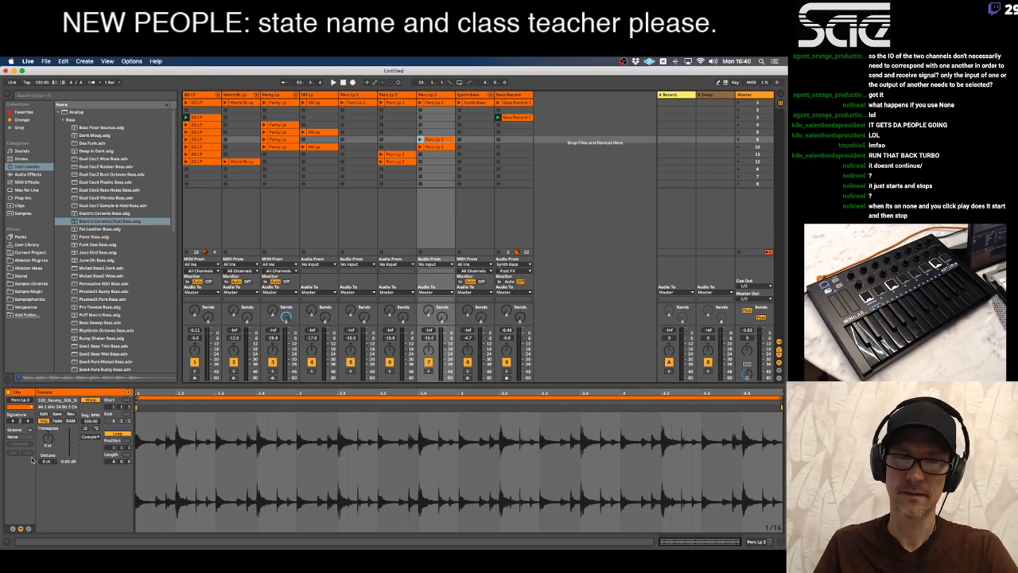
{"action": "key", "text": "super+Tab"}
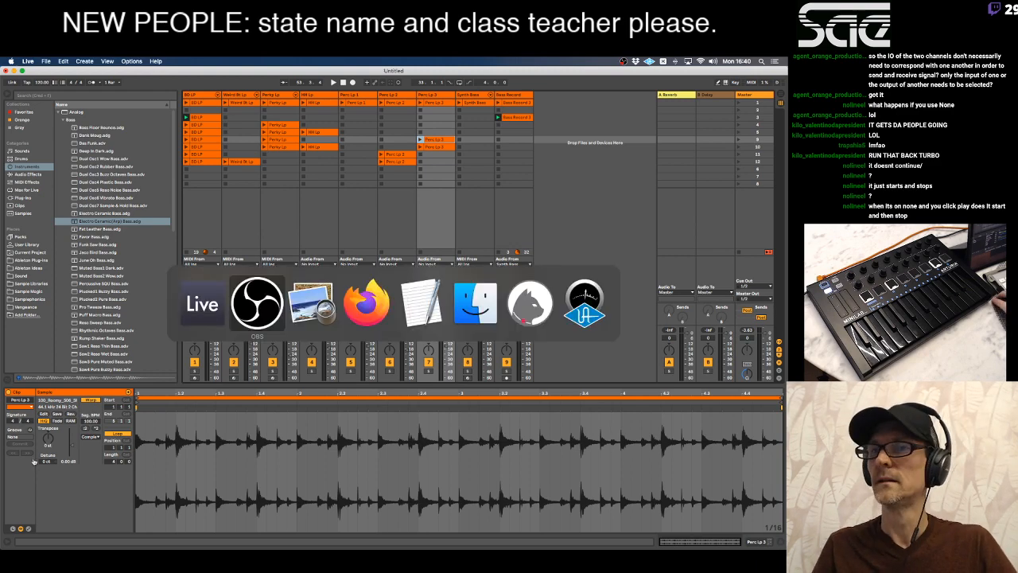
{"action": "key", "text": "super+Tab"}
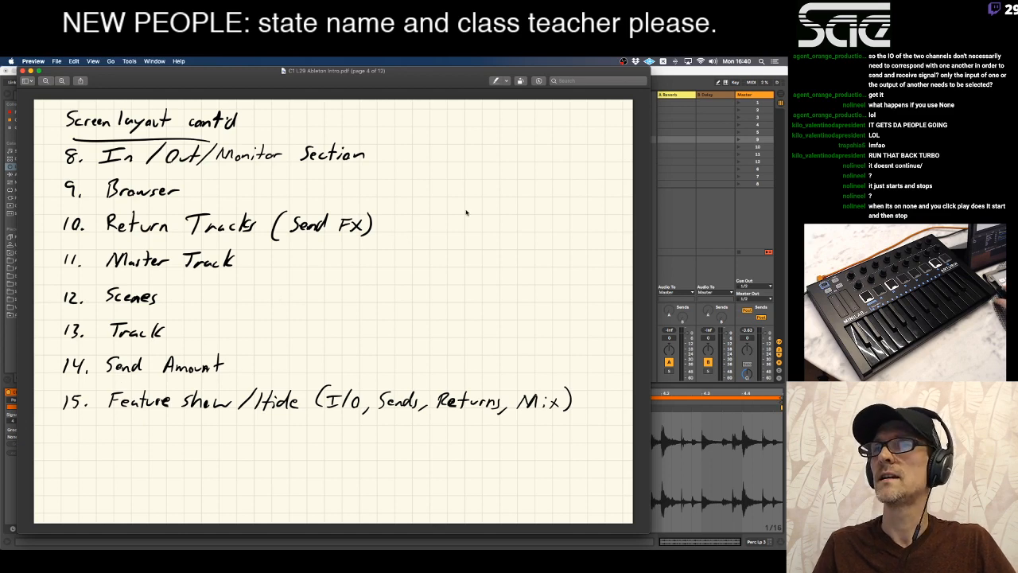
{"action": "key", "text": "Left"}
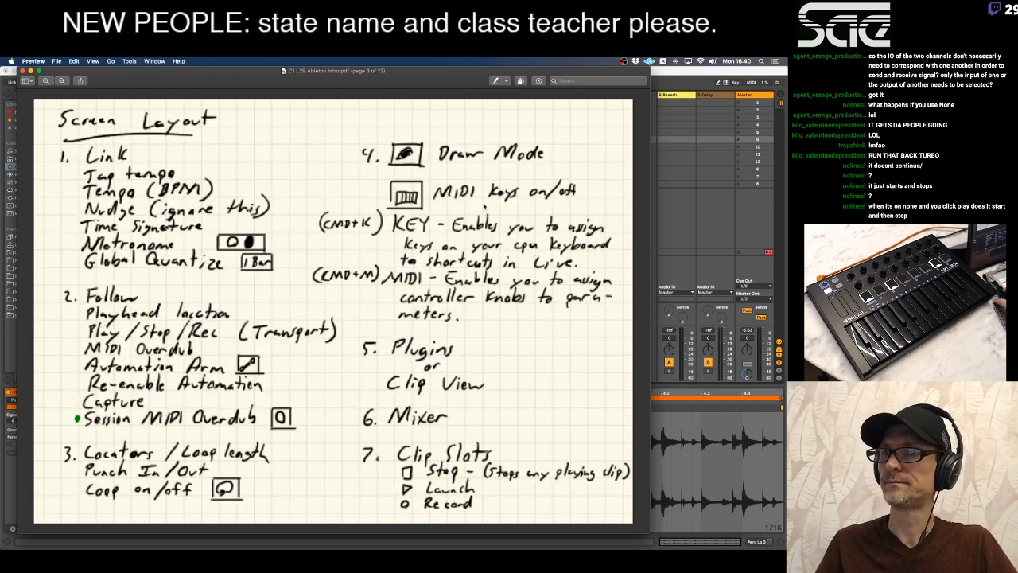
Go back to the Session View page of the PDF notes and switch to Ableton Live.
{"action": "key", "text": "Left"}
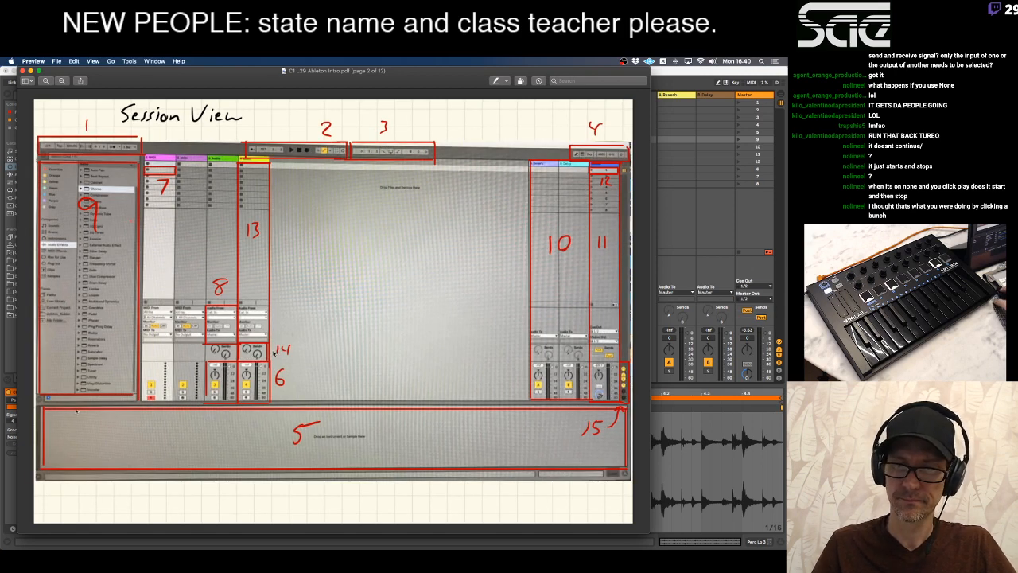
{"action": "key", "text": "super+Tab"}
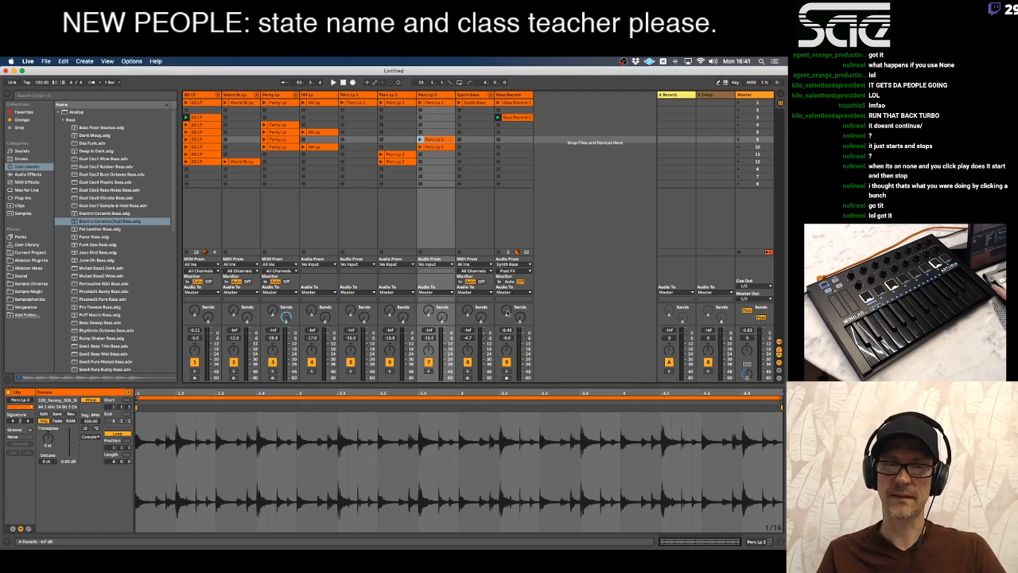
Play the set and try raising and resetting the Bass Record track's send to the A Reverb return.
{"action": "key", "text": "space"}
{"action": "left_click_drag", "start_coordinate": [507, 310], "coordinate": [507, 295]}
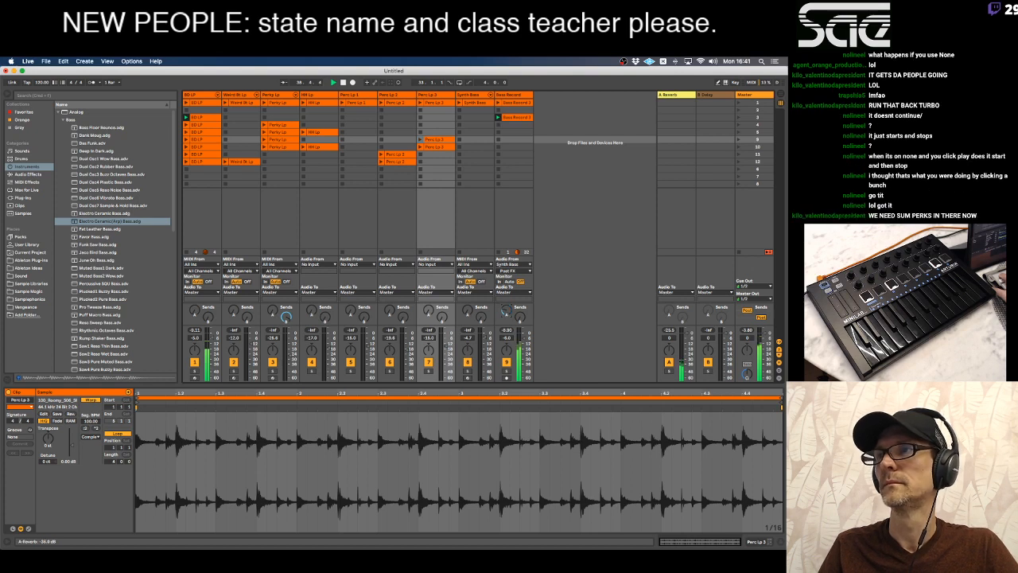
{"action": "double_click", "coordinate": [507, 311]}
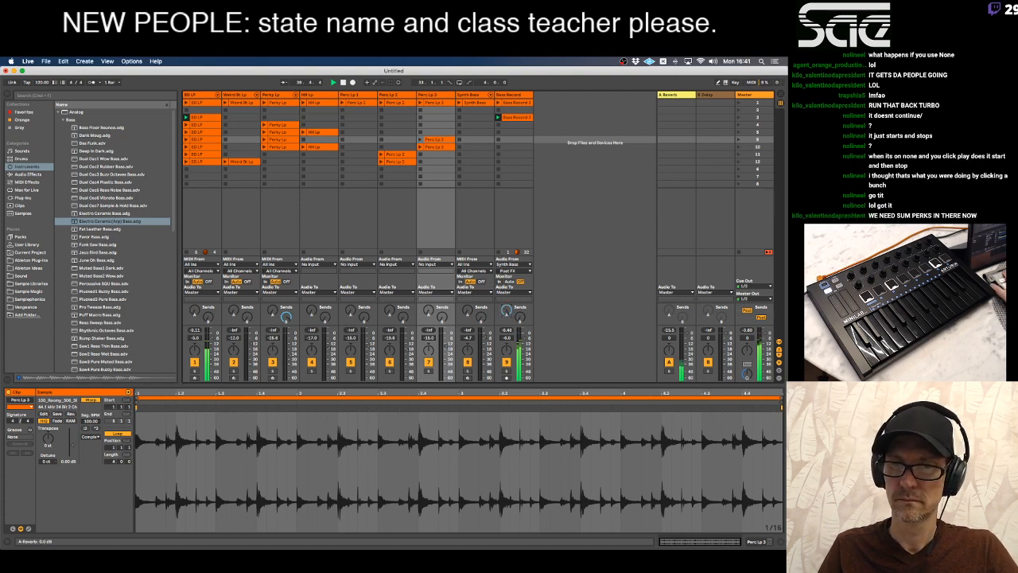
{"action": "left_click_drag", "start_coordinate": [506, 311], "coordinate": [507, 302]}
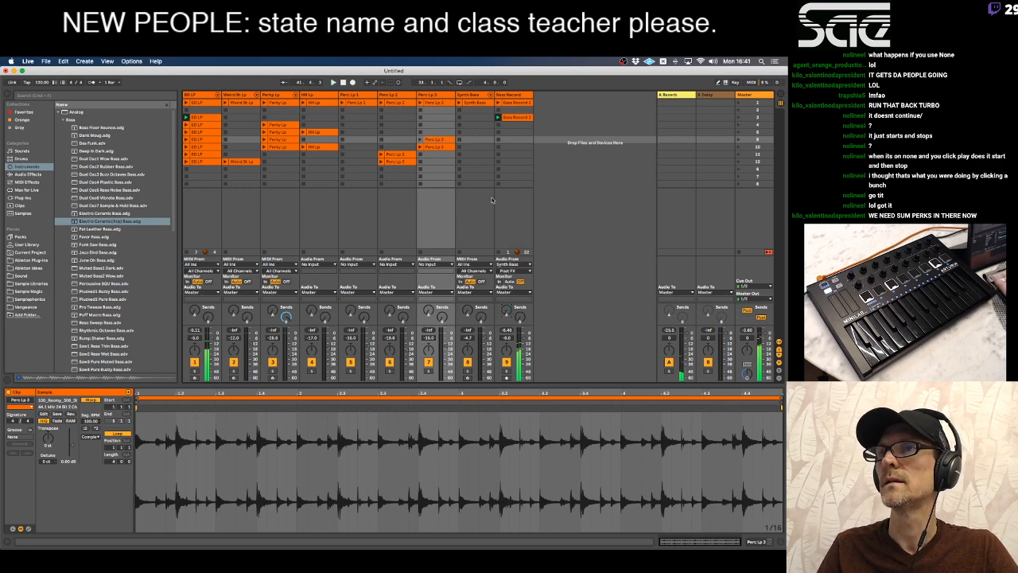
Delete the Synth Bass track.
{"action": "left_click", "coordinate": [479, 96]}
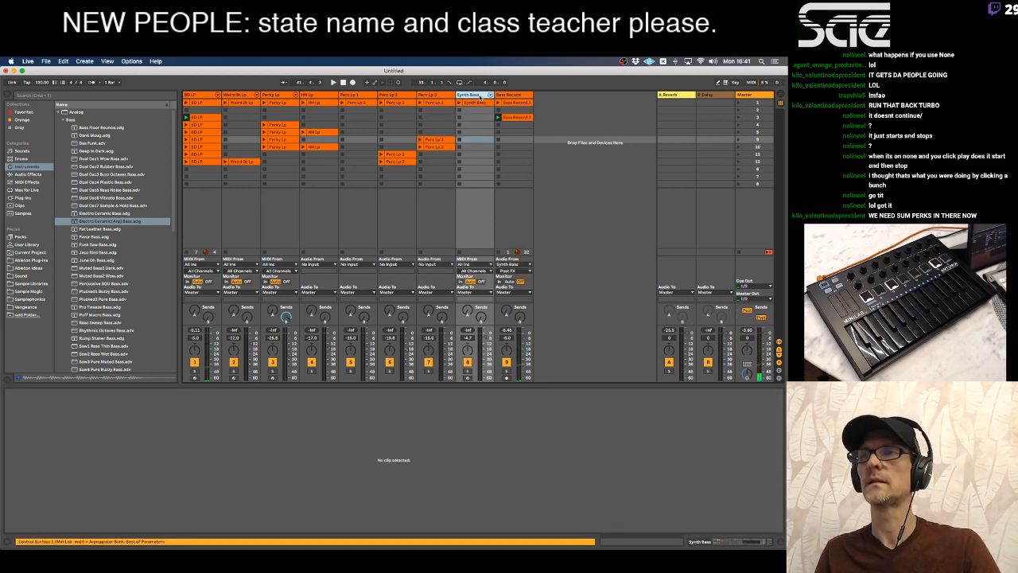
{"action": "key", "text": "Delete"}
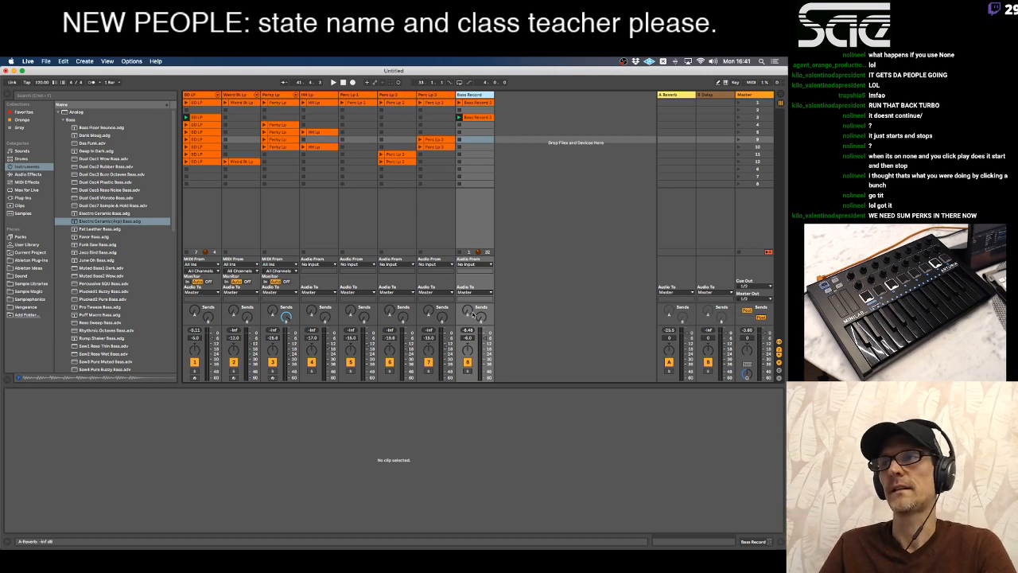
Select the A Reverb and B Delay return tracks in turn to point them out.
{"action": "left_click", "coordinate": [694, 112]}
{"action": "left_click", "coordinate": [708, 95]}
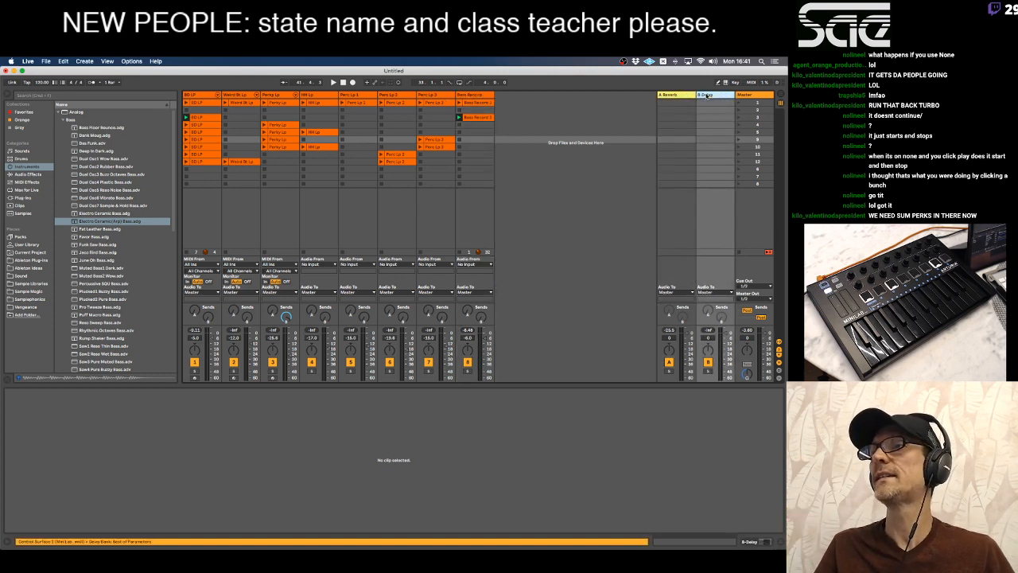
{"action": "left_click", "coordinate": [687, 95]}
{"action": "left_click", "coordinate": [705, 95]}
{"action": "left_click", "coordinate": [688, 96]}
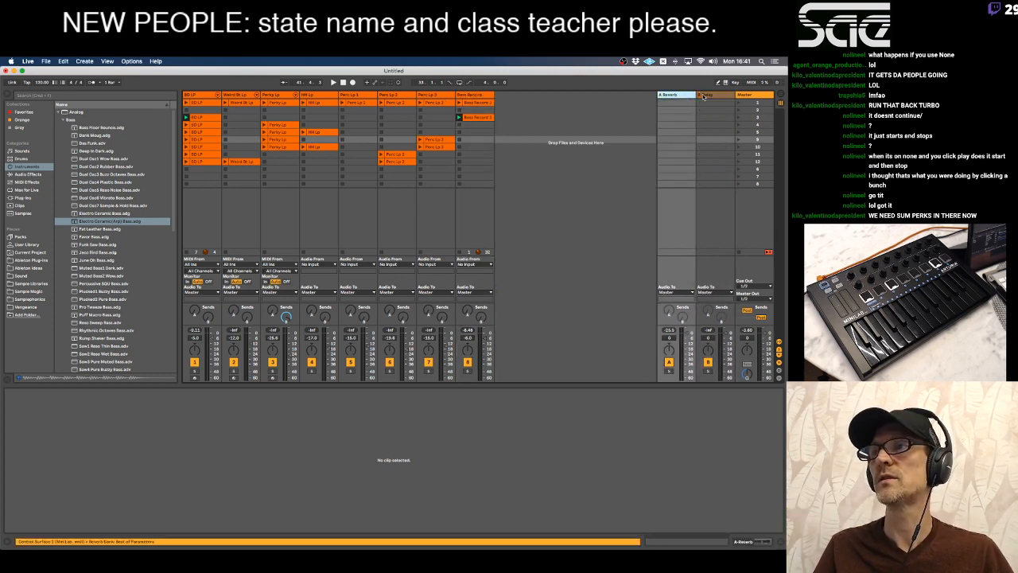
{"action": "left_click", "coordinate": [704, 96]}
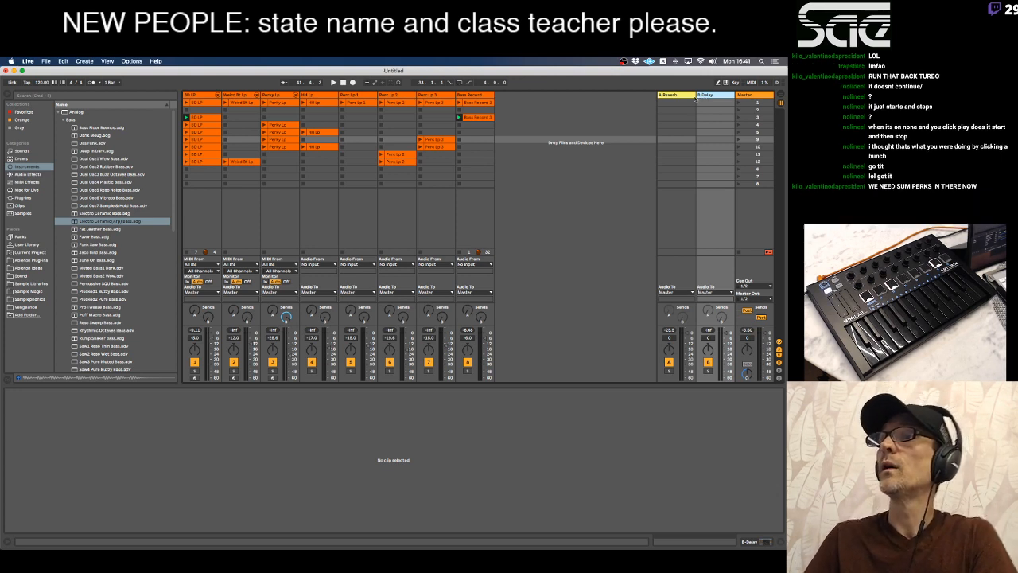
{"action": "left_click", "coordinate": [678, 96]}
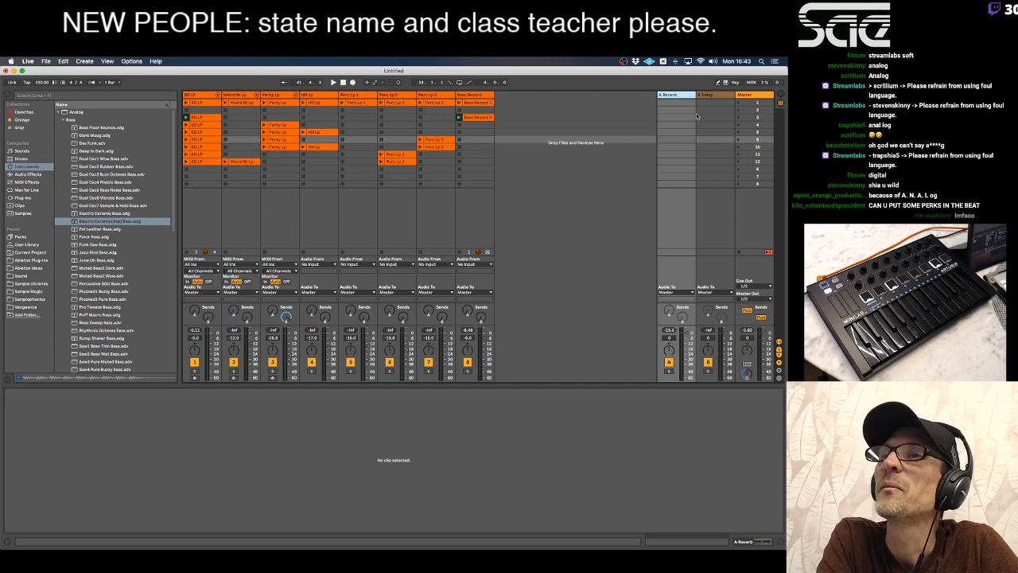
Launch the Perc Lp 2 clip in scene 11, the Perc Lp 3 clip in scene 9 and the Weird St Lp clip in scene 12.
{"action": "left_click", "coordinate": [381, 154]}
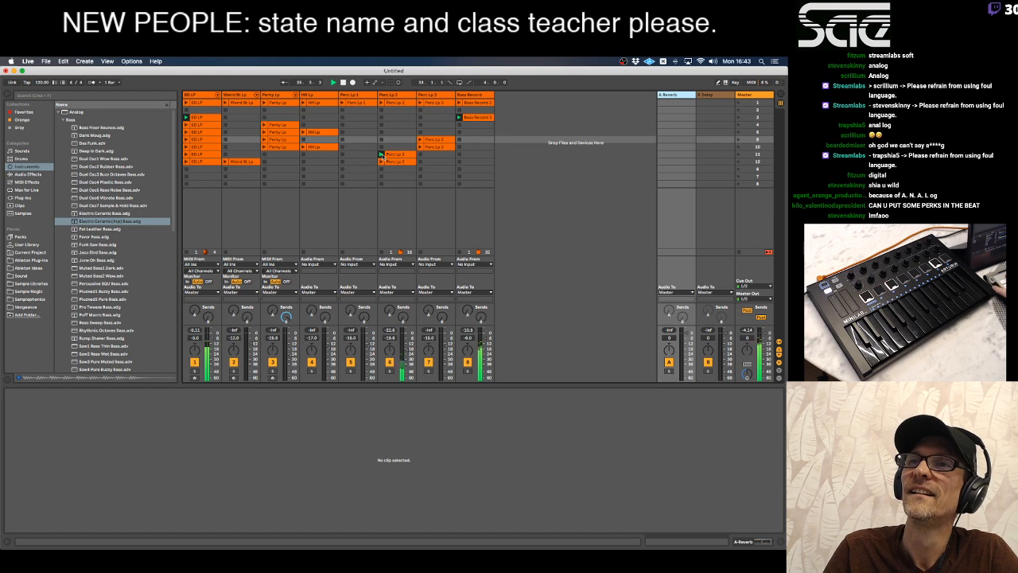
{"action": "left_click", "coordinate": [420, 140]}
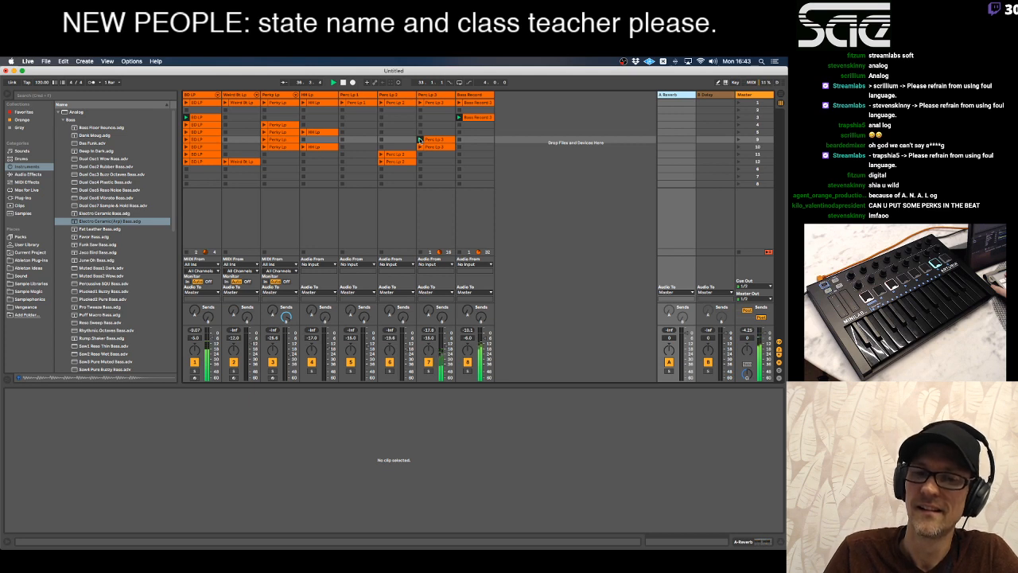
{"action": "left_click", "coordinate": [225, 162]}
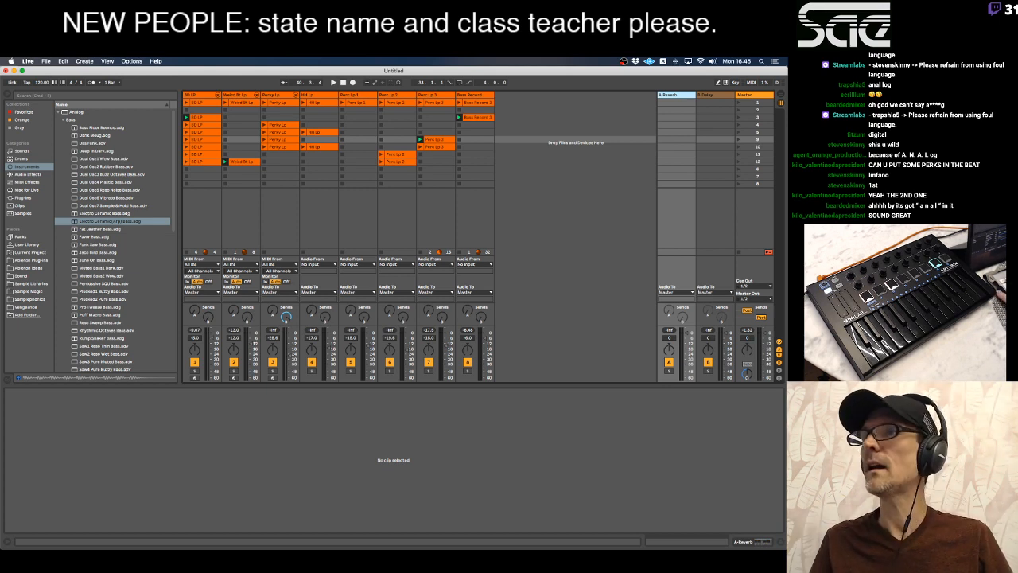
Play the set and raise the A Reverb send on the Perc Lp 3 and Weird St Lp tracks.
{"action": "key", "text": "space"}
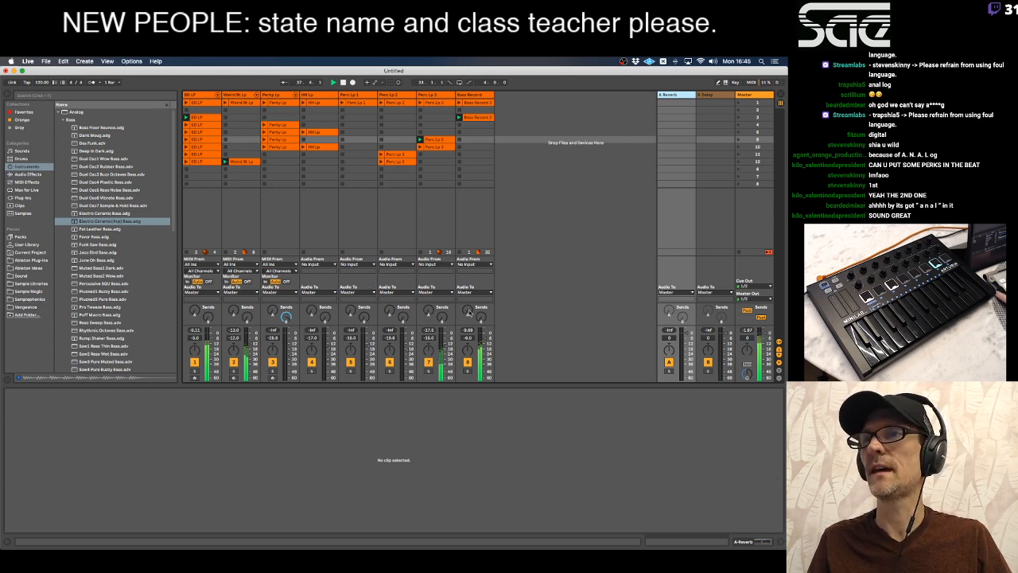
{"action": "left_click_drag", "start_coordinate": [429, 313], "coordinate": [429, 298]}
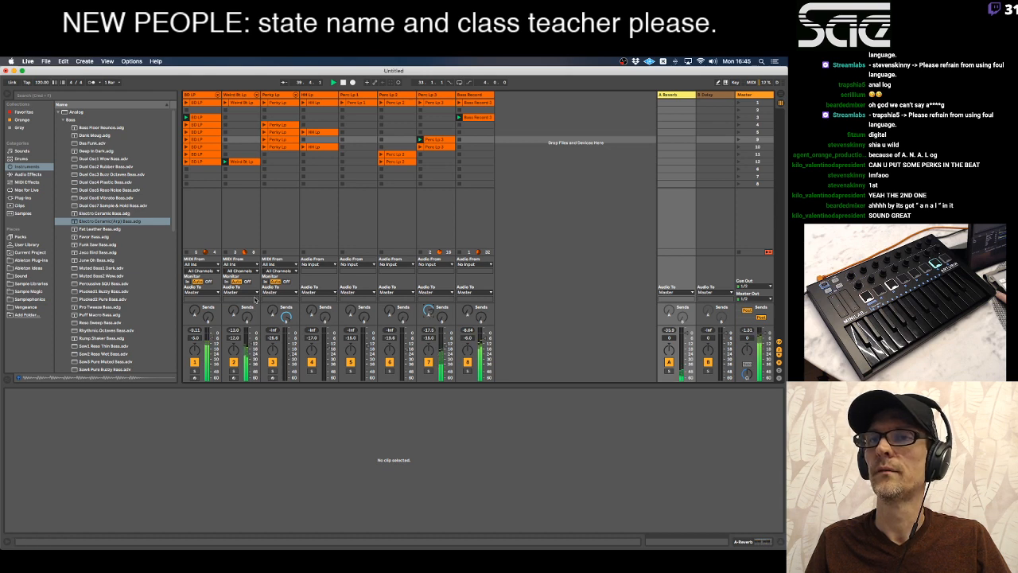
{"action": "left_click_drag", "start_coordinate": [233, 315], "coordinate": [233, 310]}
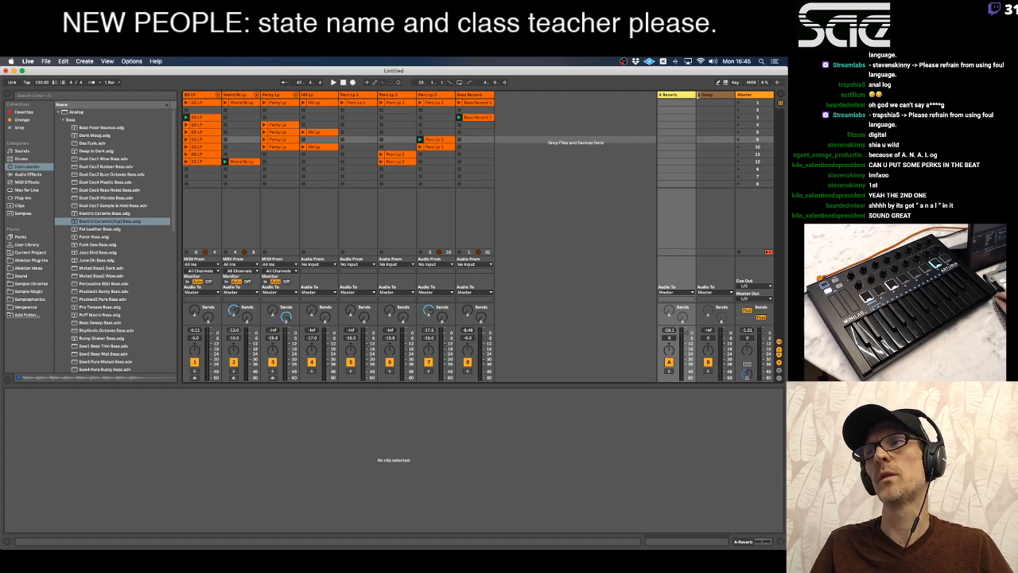
{"action": "key", "text": "super+Tab"}
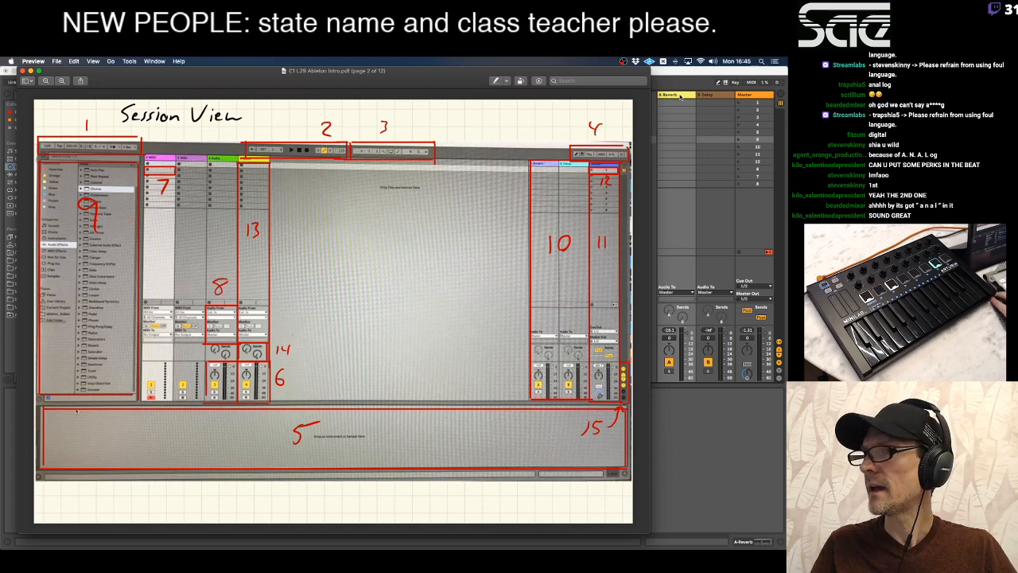
{"action": "key", "text": "super+Tab"}
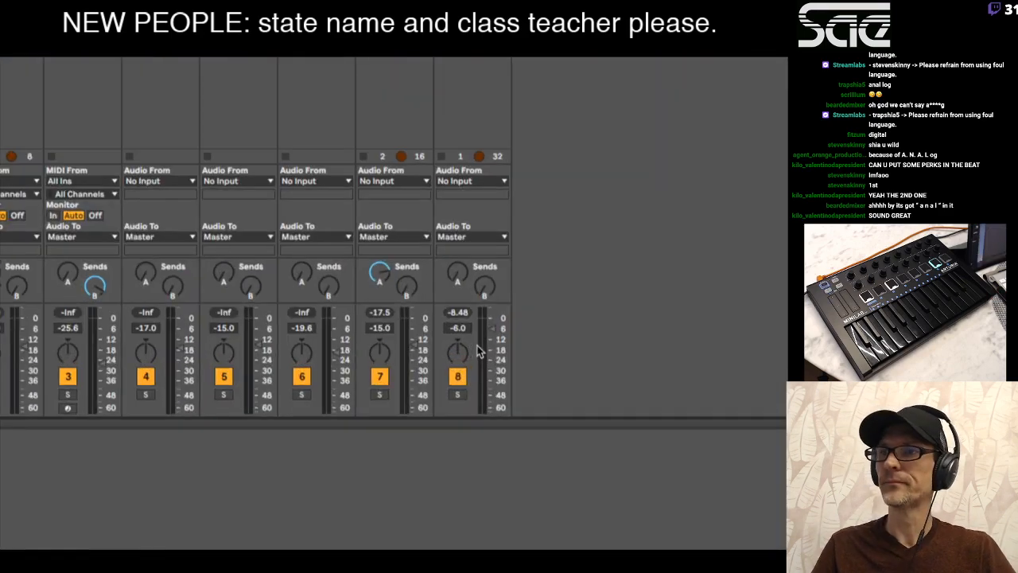
Raise the Bass Record track's volume to -3.0 dB and try out its pan control during playback.
{"action": "left_click_drag", "start_coordinate": [495, 344], "coordinate": [492, 323]}
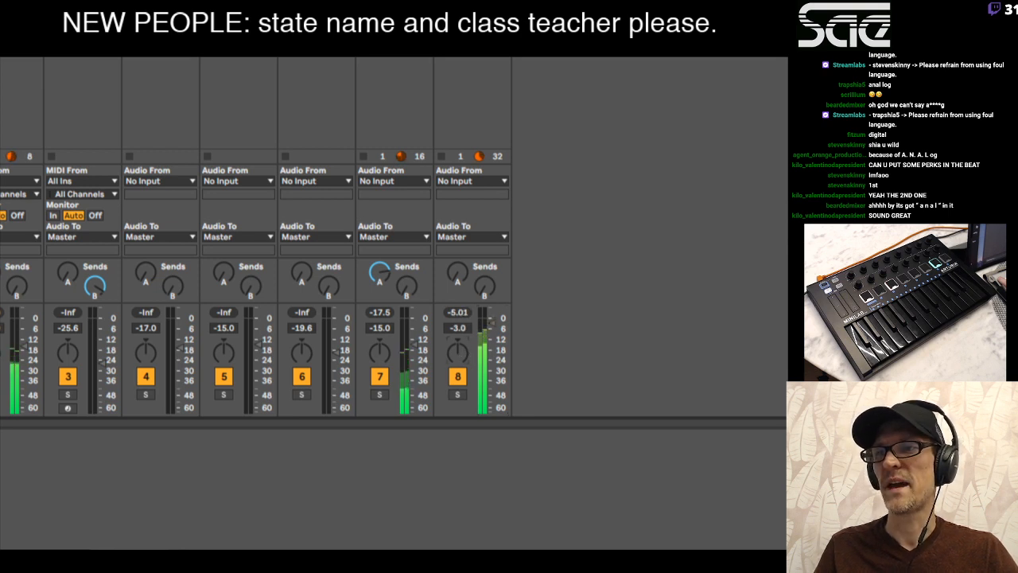
{"action": "left_click", "coordinate": [458, 353]}
{"action": "left_click_drag", "start_coordinate": [459, 353], "coordinate": [459, 287]}
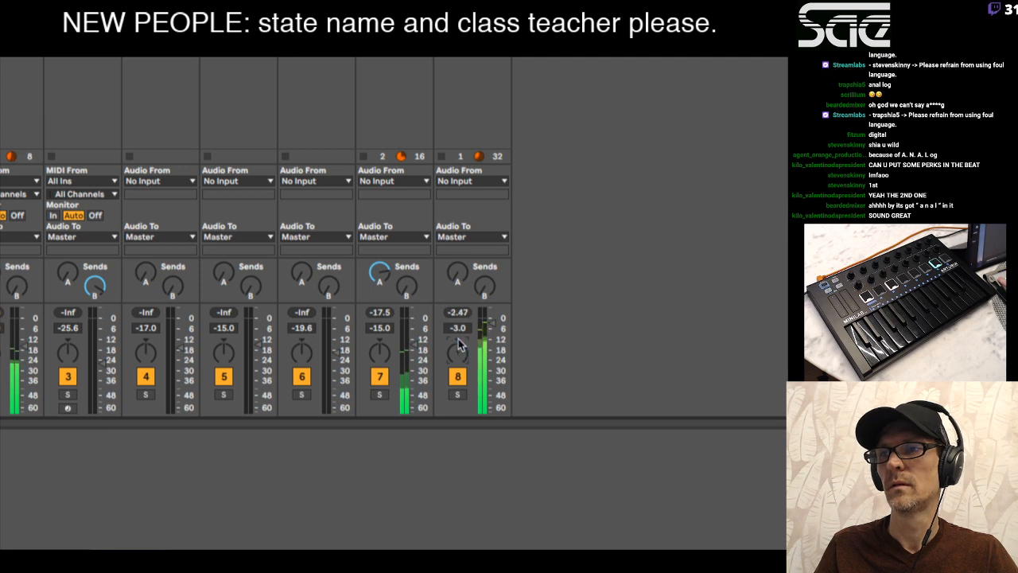
{"action": "key", "text": "space"}
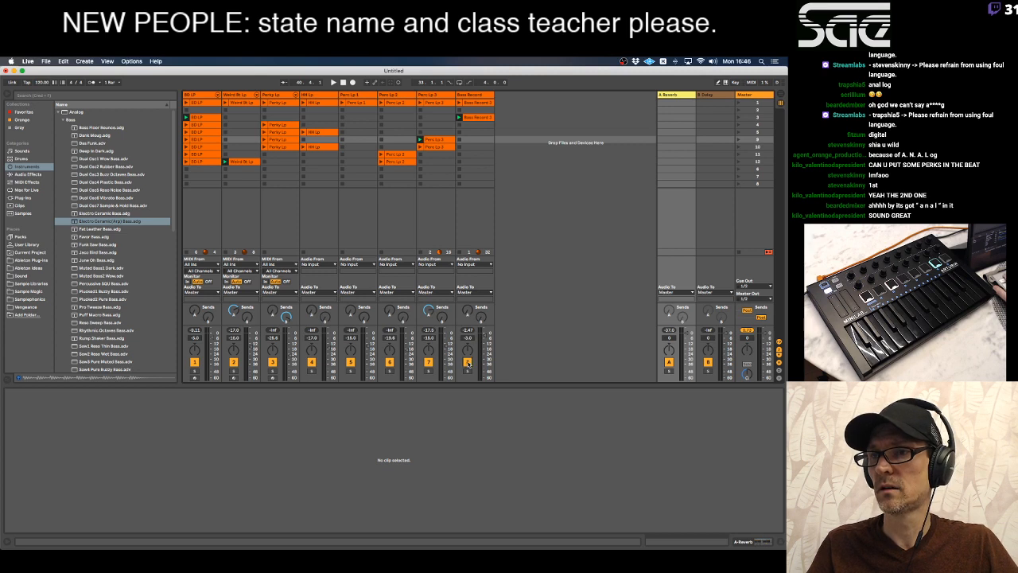
Set the Bass Record track's volume to -10 dB.
{"action": "key", "text": "space"}
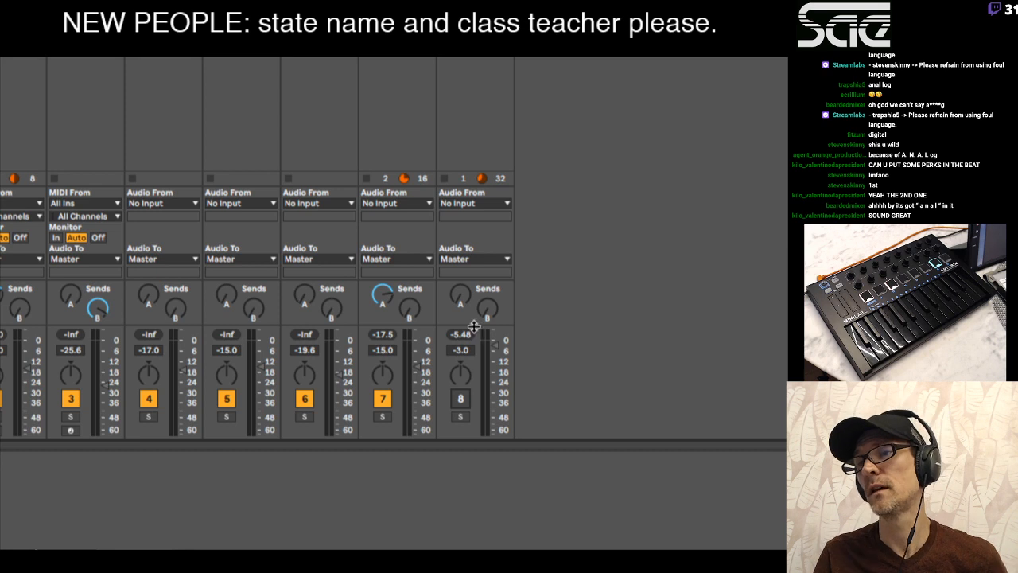
{"action": "mouse_move", "coordinate": [475, 323]}
{"action": "left_mouse_down"}
{"action": "mouse_move", "coordinate": [477, 393]}
{"action": "mouse_move", "coordinate": [475, 327]}
{"action": "left_mouse_up"}
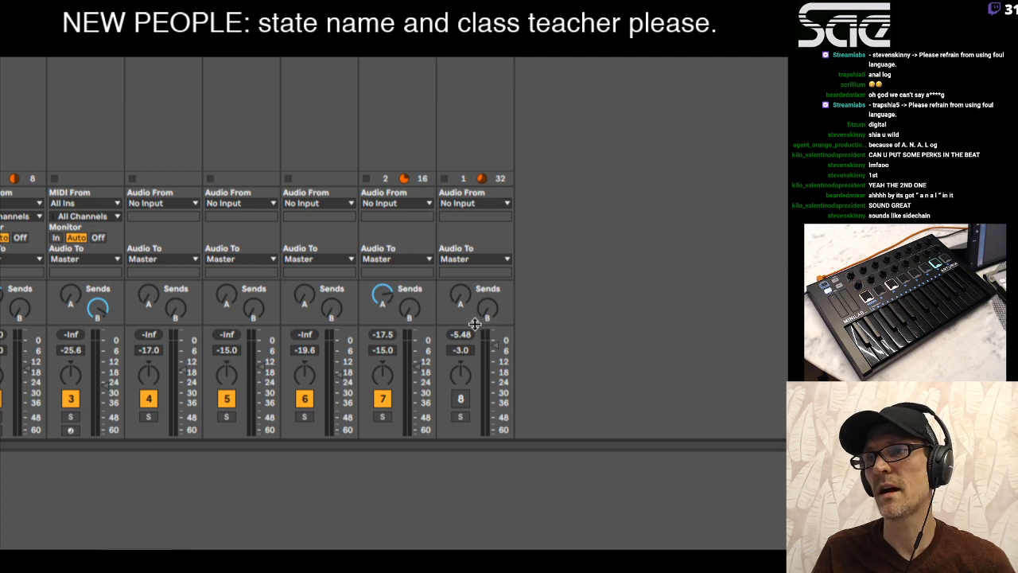
{"action": "mouse_move", "coordinate": [469, 324]}
{"action": "left_mouse_down"}
{"action": "mouse_move", "coordinate": [471, 227]}
{"action": "mouse_move", "coordinate": [471, 367]}
{"action": "mouse_move", "coordinate": [469, 263]}
{"action": "mouse_move", "coordinate": [473, 338]}
{"action": "mouse_move", "coordinate": [470, 325]}
{"action": "left_mouse_up"}
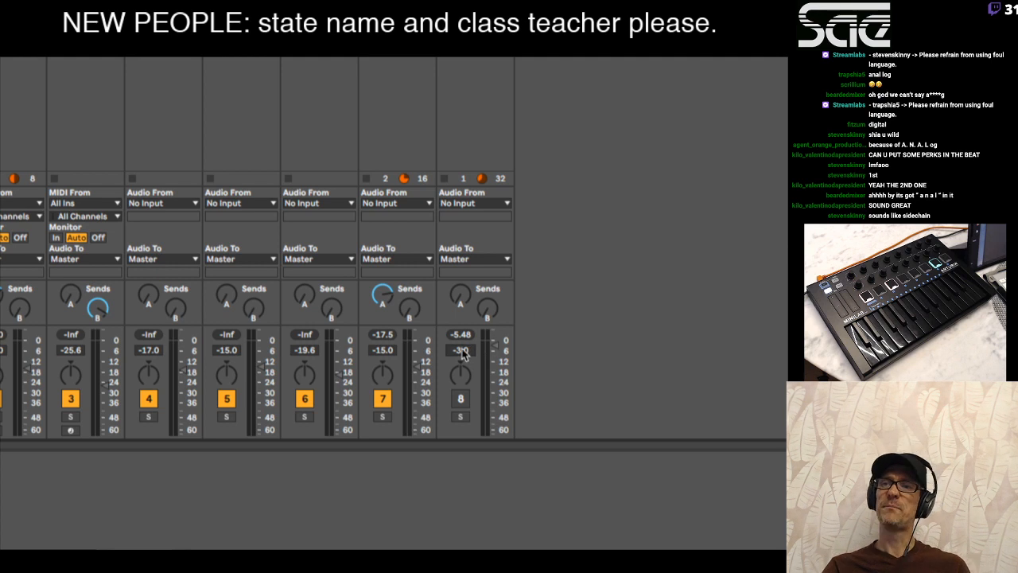
{"action": "left_click", "coordinate": [463, 352]}
{"action": "type", "text": "-10"}
{"action": "key", "text": "Return"}
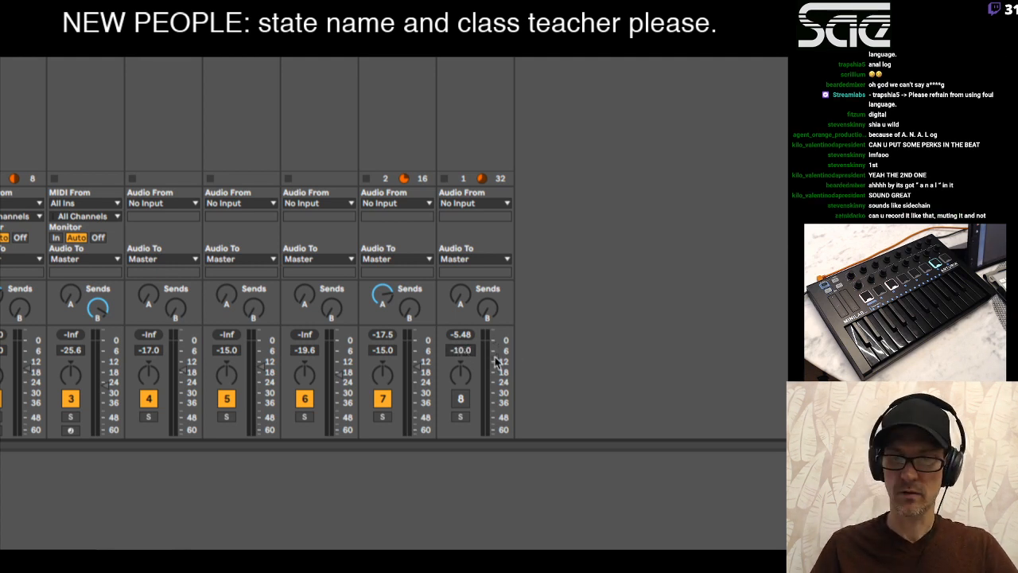
Reactivate the Bass Record track and move its volume fader down to about -32.3 dB and back up.
{"action": "left_click", "coordinate": [460, 335]}
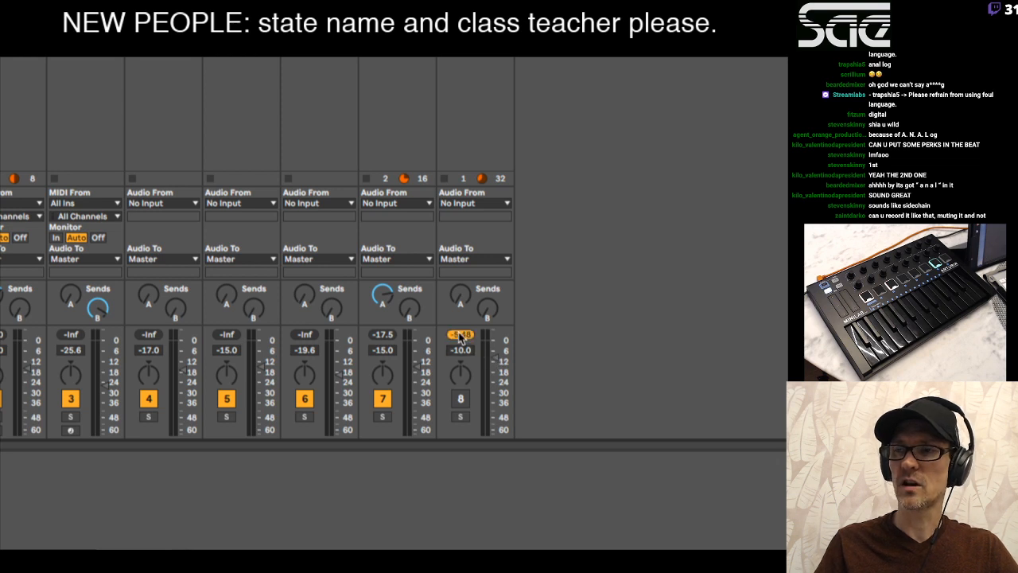
{"action": "left_click_drag", "start_coordinate": [493, 362], "coordinate": [494, 402]}
{"action": "left_click", "coordinate": [466, 402]}
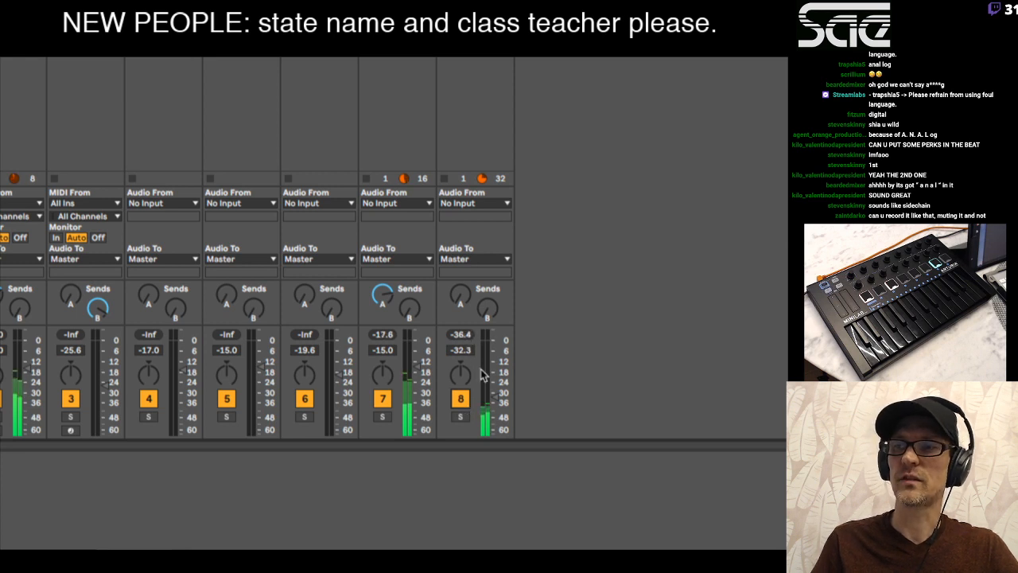
{"action": "left_click_drag", "start_coordinate": [495, 399], "coordinate": [495, 355]}
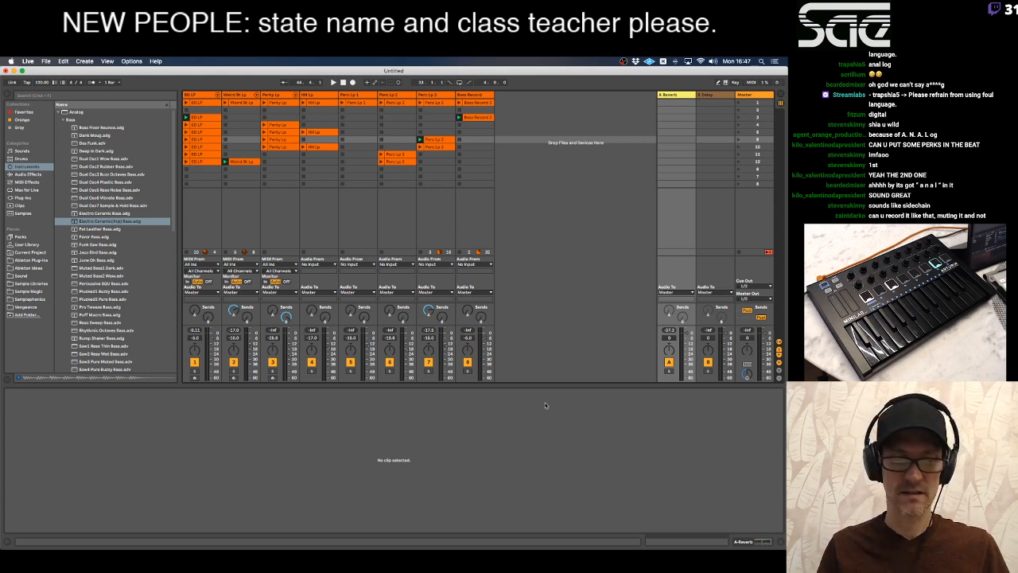
Switch to the PDF notes in Preview and show page 4, the continued screen layout list.
{"action": "key", "text": "super+Tab"}
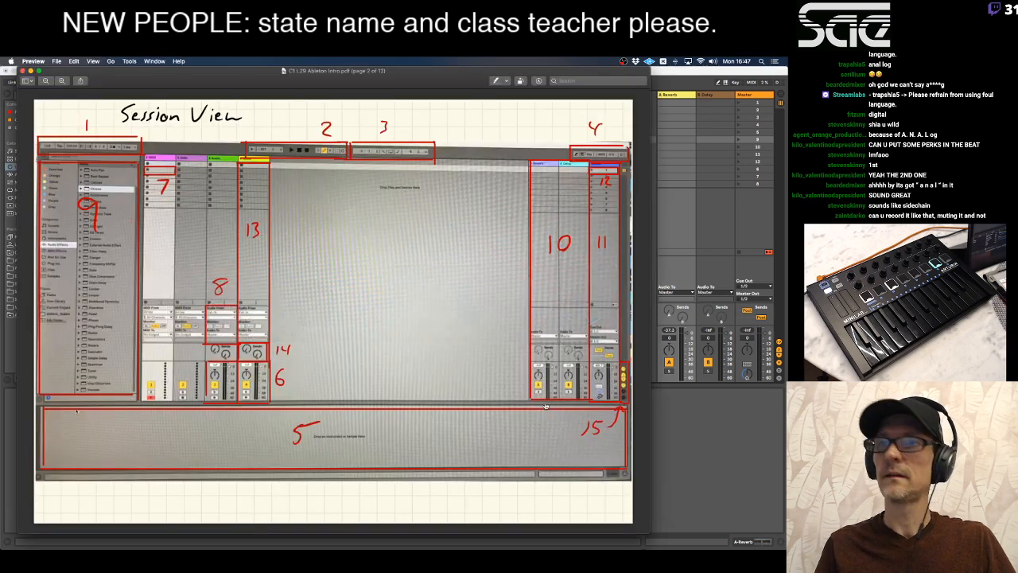
{"action": "key", "text": "Down"}
{"action": "key", "text": "Down"}
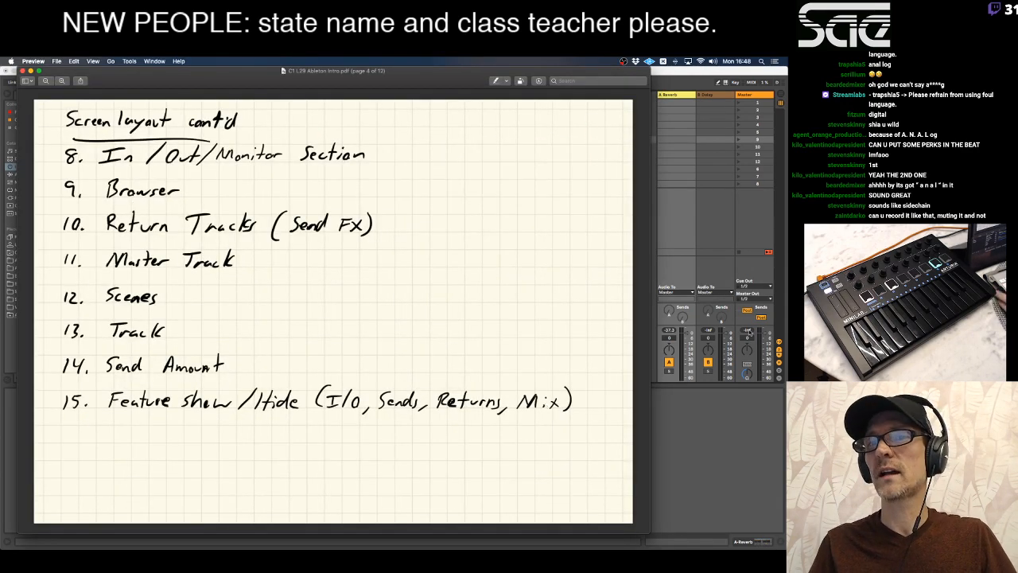
Switch back to the Ableton Live set.
{"action": "left_click", "coordinate": [766, 77]}
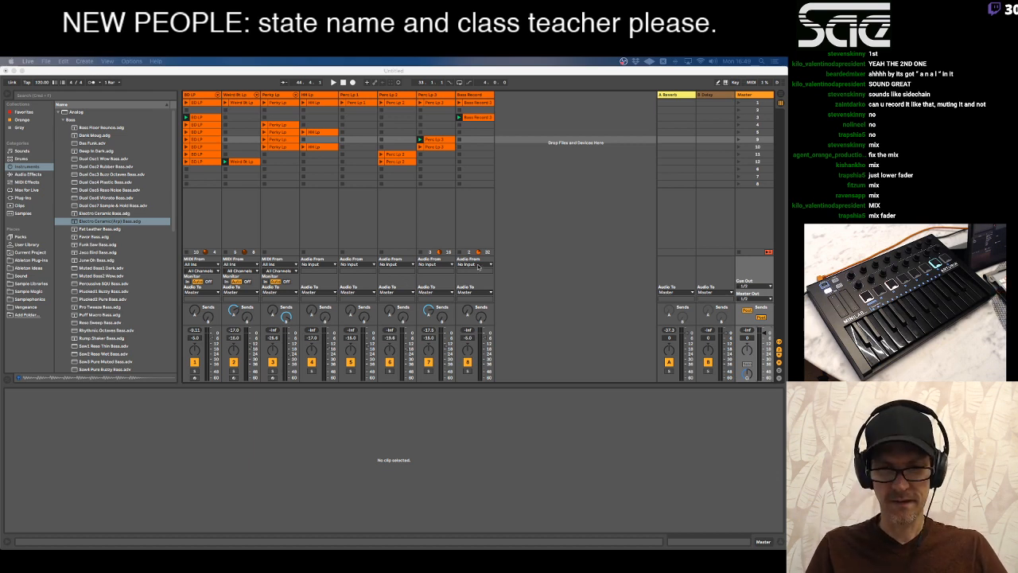
{"action": "key", "text": "super+Tab"}
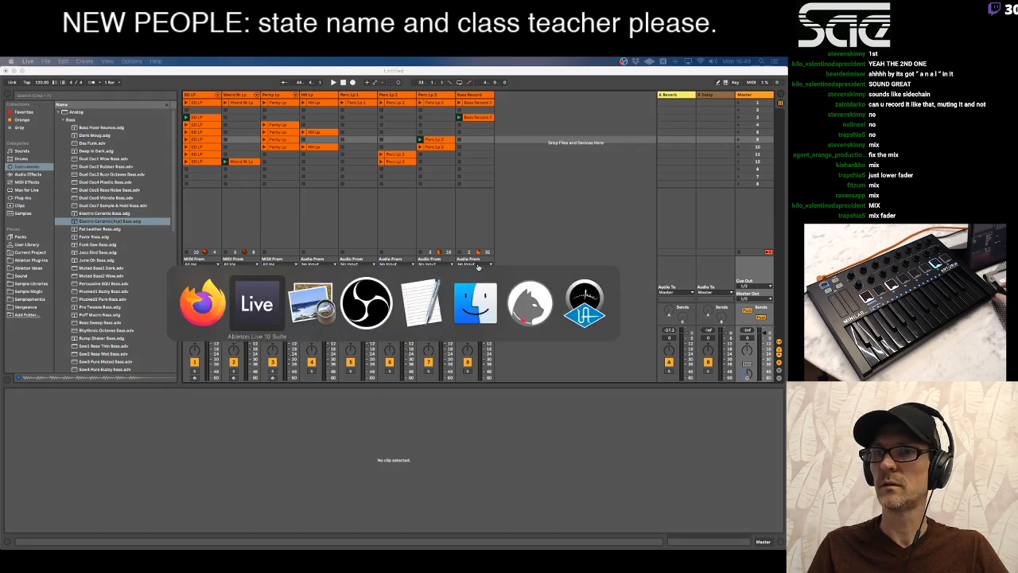
{"action": "key", "text": "super+Tab"}
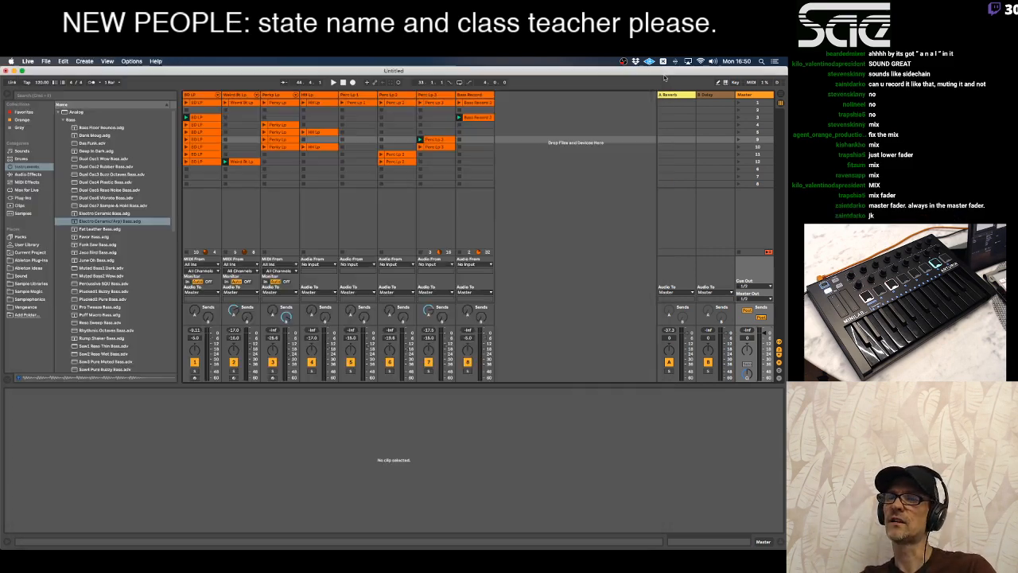
{"action": "left_click", "coordinate": [664, 79]}
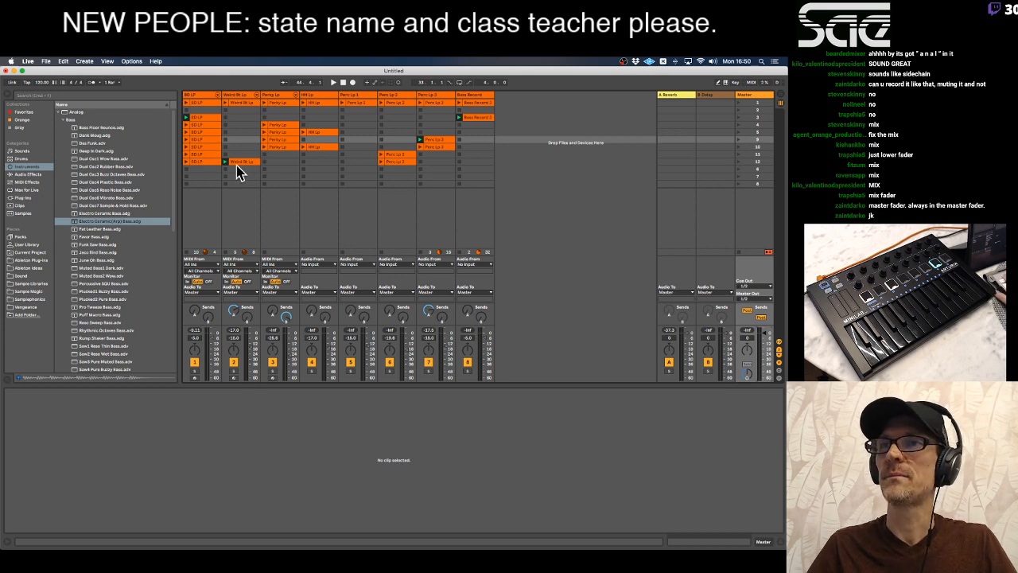
Stop the Perc Lp 3 track's clip, toggle the transport, and launch the Weird St Lp clip in scene 12.
{"action": "left_click", "coordinate": [421, 155]}
{"action": "key", "text": "space"}
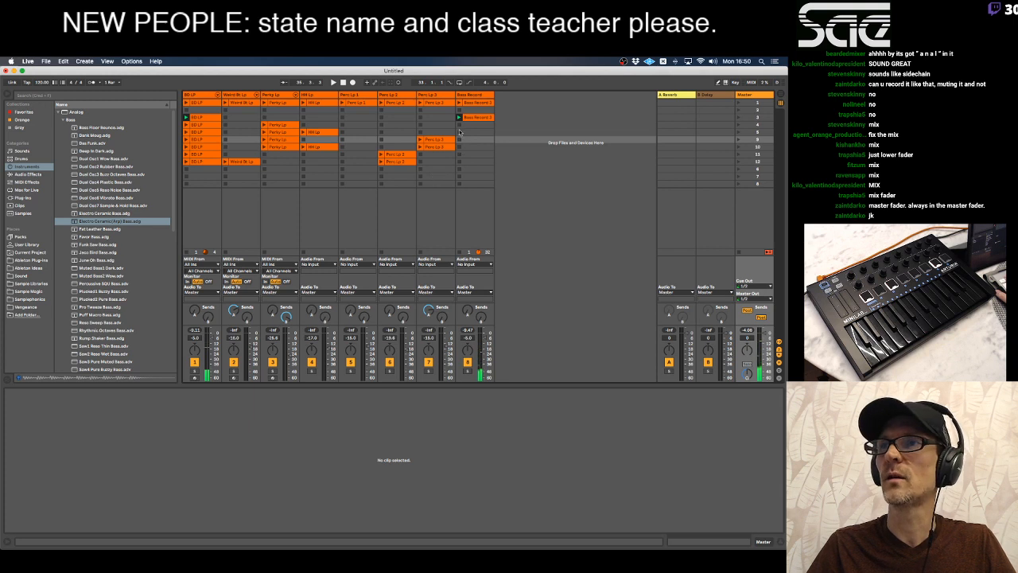
{"action": "left_click", "coordinate": [225, 161]}
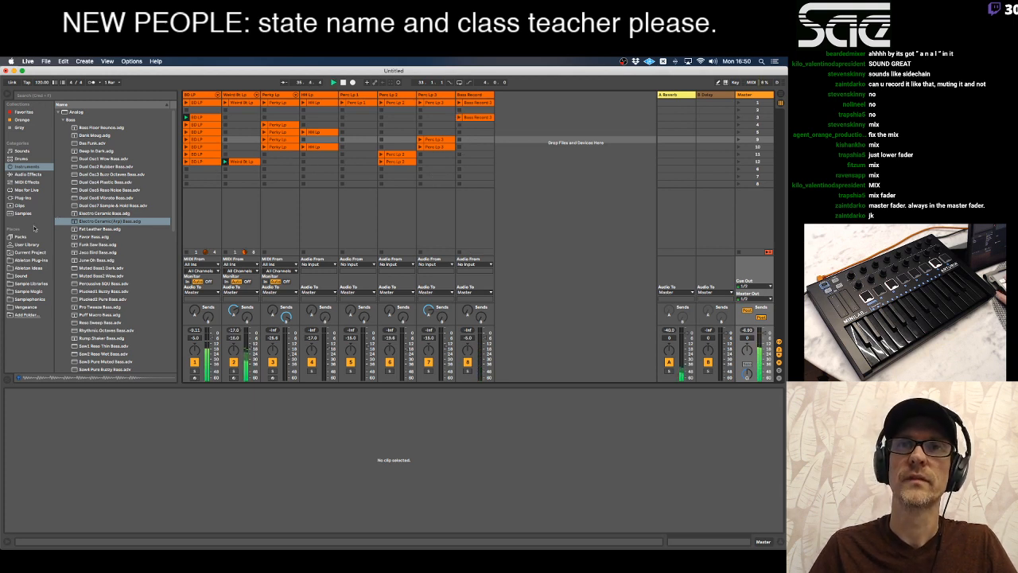
Browse the Sample Magic library to the tops loops in the Deep and Bass House pack.
{"action": "left_click", "coordinate": [31, 284]}
{"action": "left_click", "coordinate": [33, 292]}
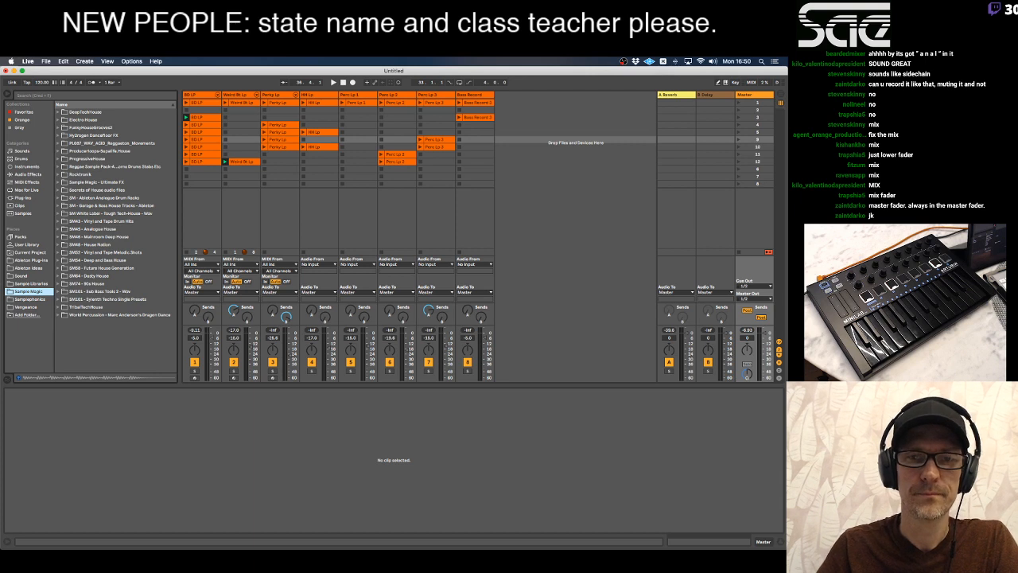
{"action": "left_click", "coordinate": [1, 318]}
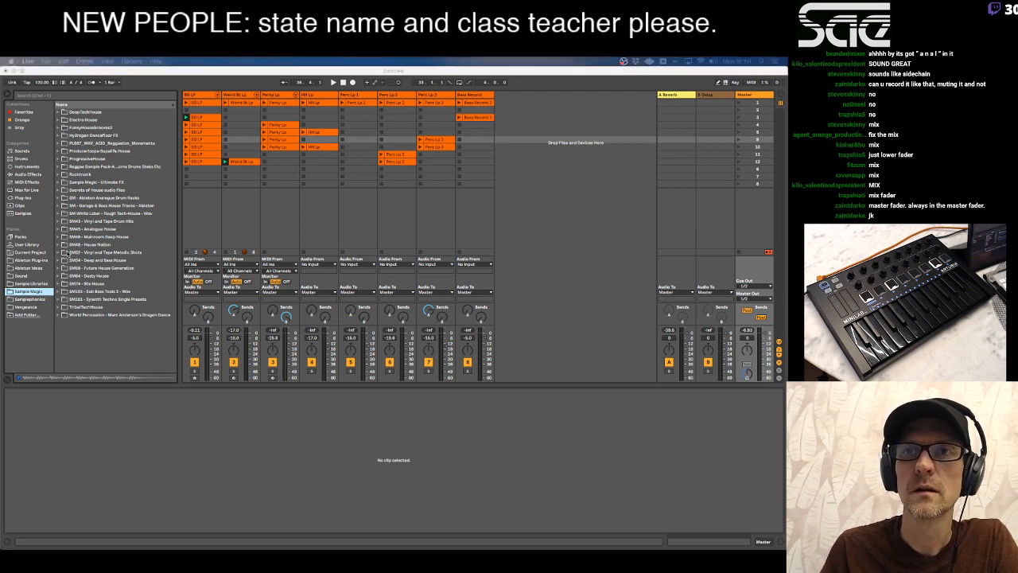
{"action": "left_click", "coordinate": [66, 260]}
{"action": "left_click", "coordinate": [60, 260]}
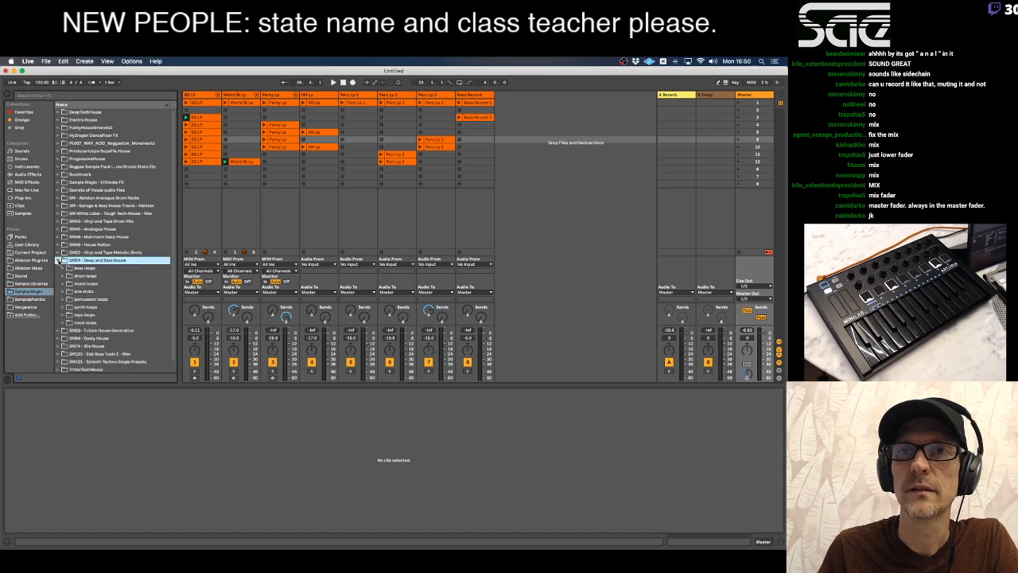
{"action": "scroll", "coordinate": [68, 272], "scroll_direction": "down", "scroll_amount": 1}
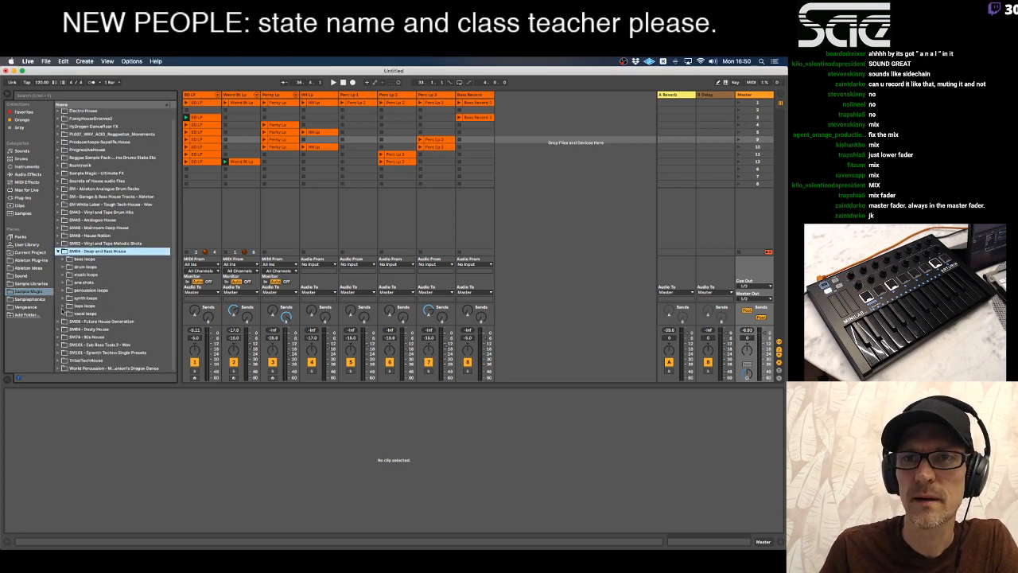
{"action": "left_click", "coordinate": [64, 307]}
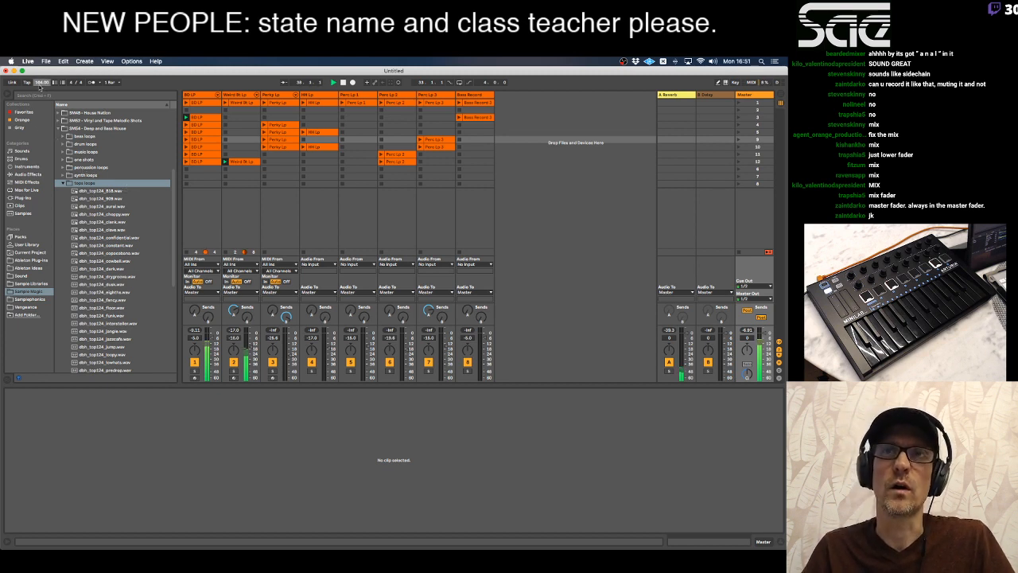
Audition several tops loops against the playing set, including dark, eighths, fancy, floor and funk.
{"action": "left_click", "coordinate": [75, 230]}
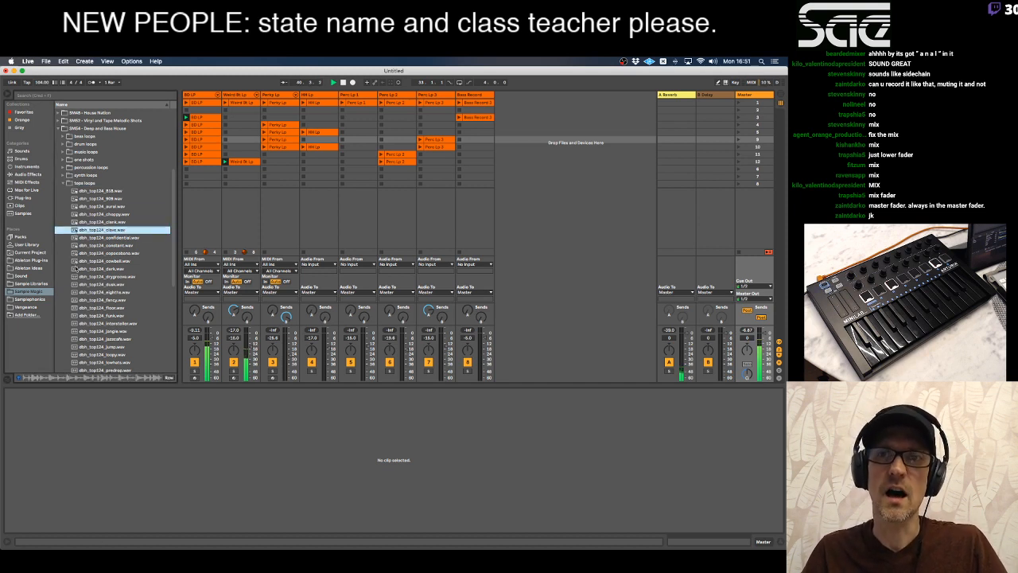
{"action": "left_click", "coordinate": [74, 269]}
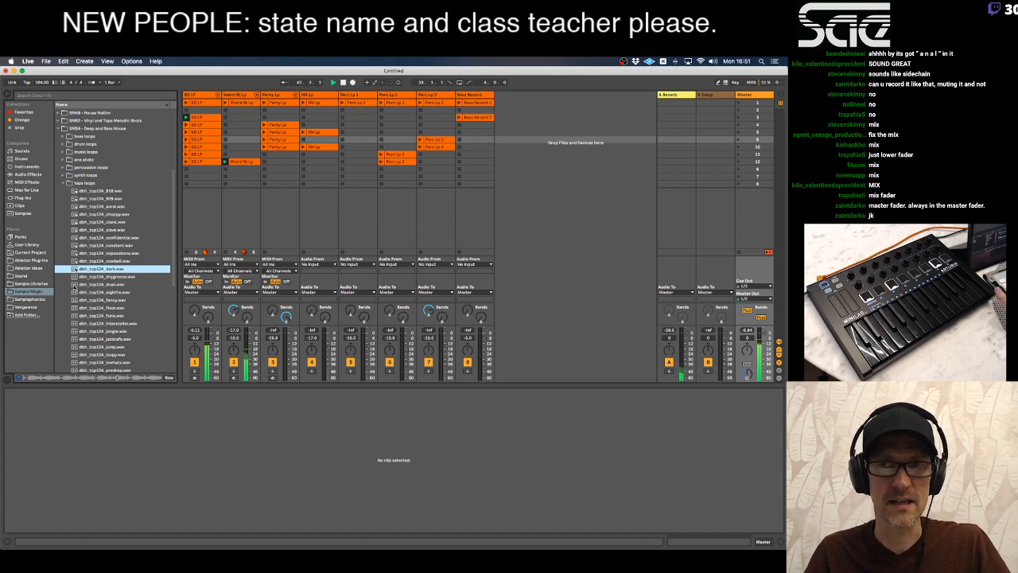
{"action": "left_click", "coordinate": [74, 292]}
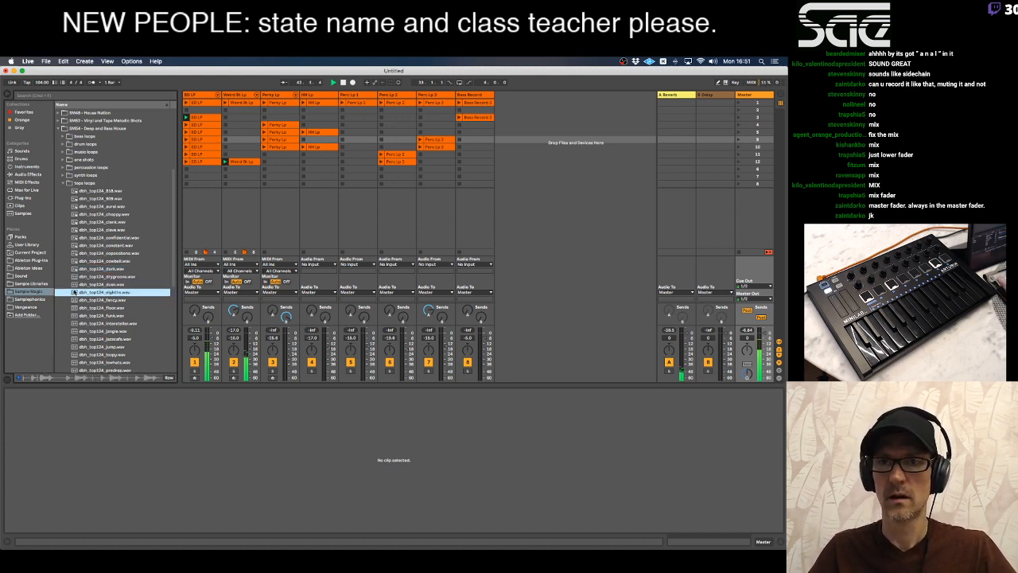
{"action": "key", "text": "Down"}
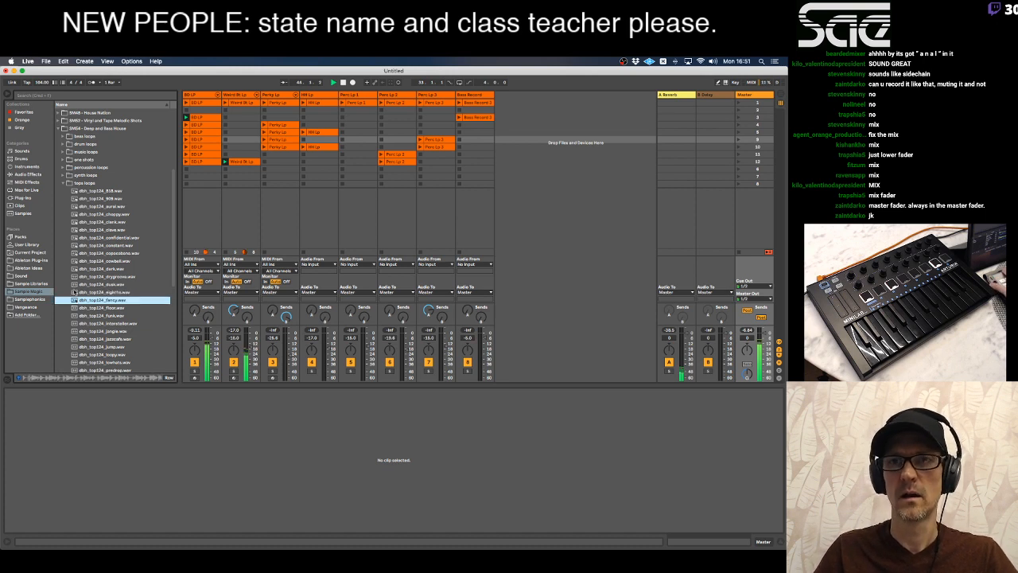
{"action": "key", "text": "Down"}
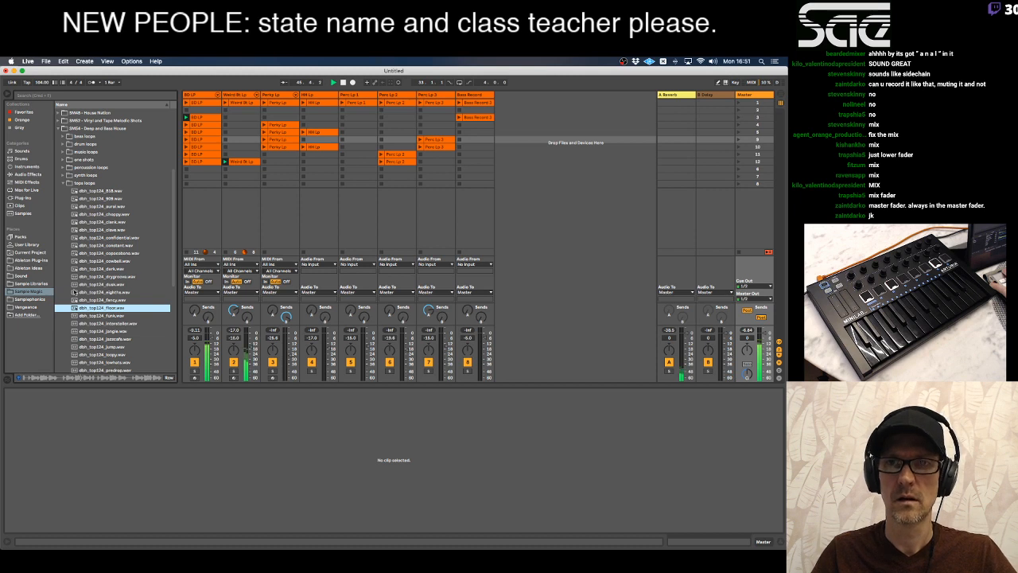
{"action": "key", "text": "Down"}
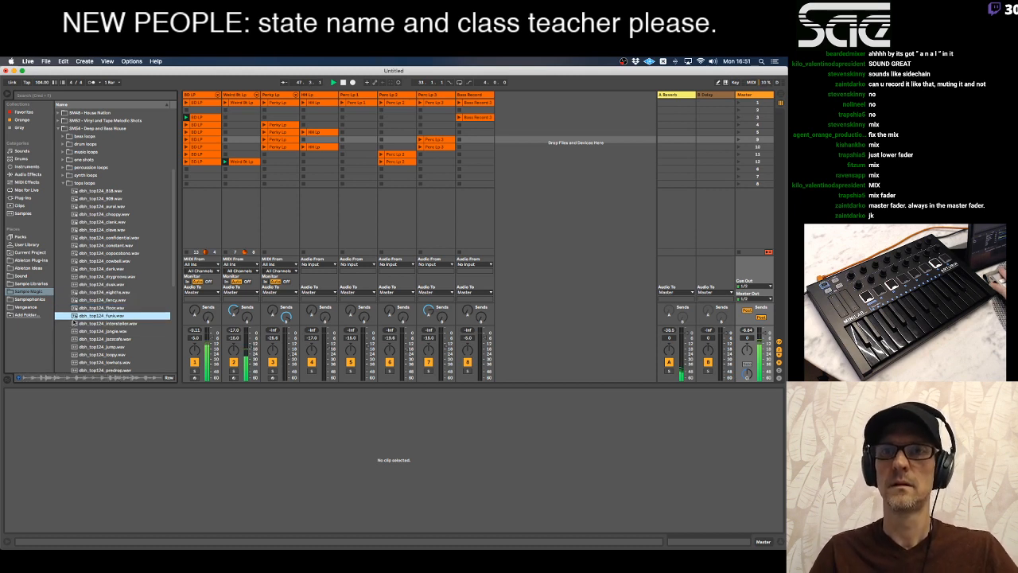
Add dbh_top124_funk.wav to a new audio track in scene 11, launch it, and move the track directly after BD LP.
{"action": "left_click_drag", "start_coordinate": [74, 316], "coordinate": [514, 157]}
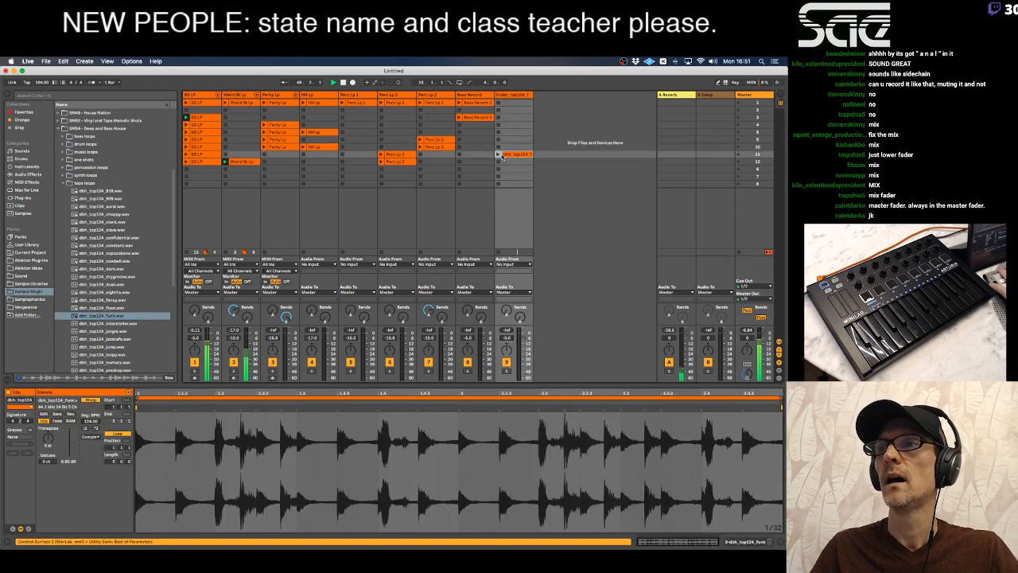
{"action": "left_click", "coordinate": [498, 154]}
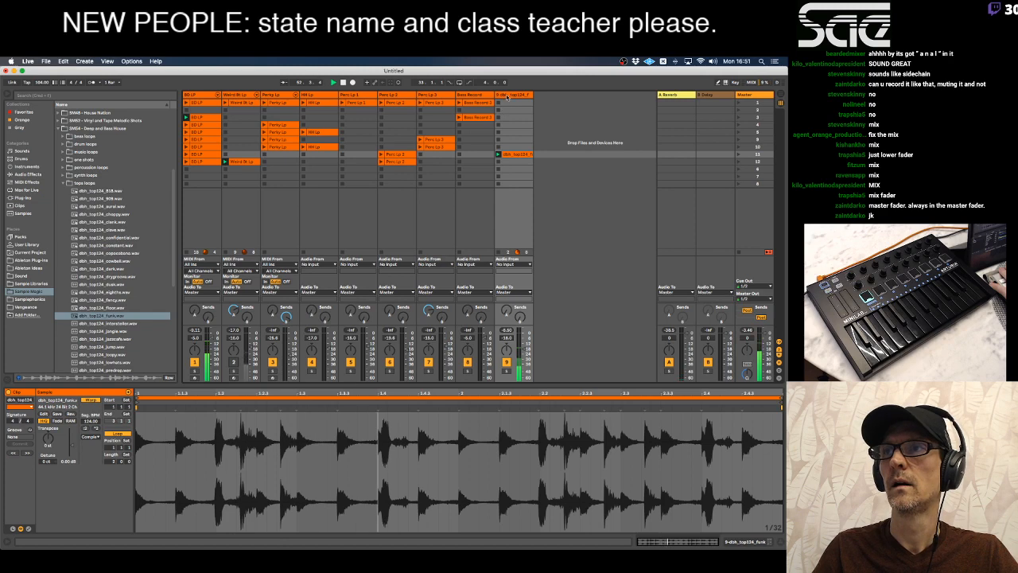
{"action": "left_click_drag", "start_coordinate": [316, 94], "coordinate": [230, 94]}
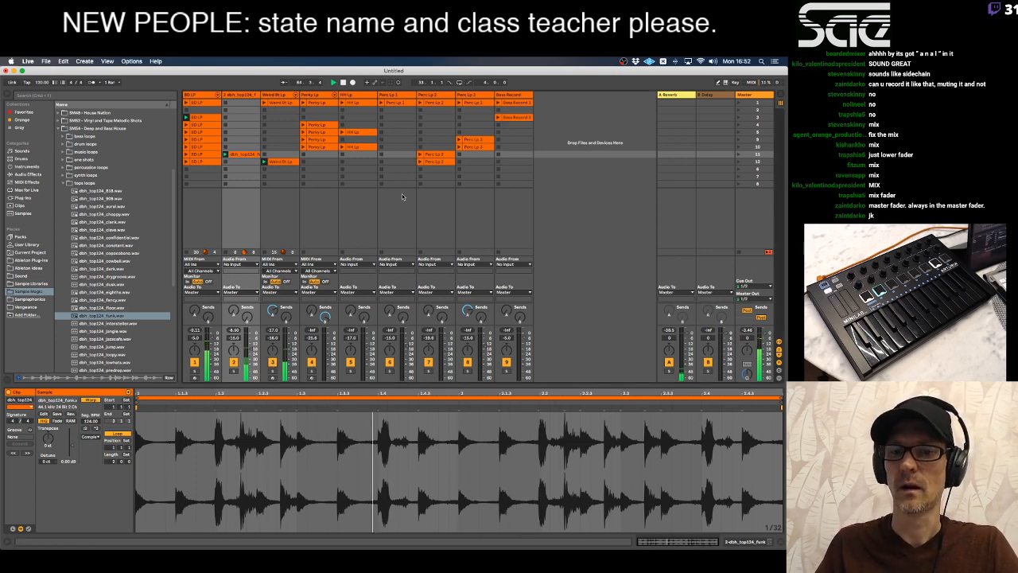
Launch the HH Lp clip in scene 10 and raise its track volume to -14.5 dB.
{"action": "left_click", "coordinate": [343, 147]}
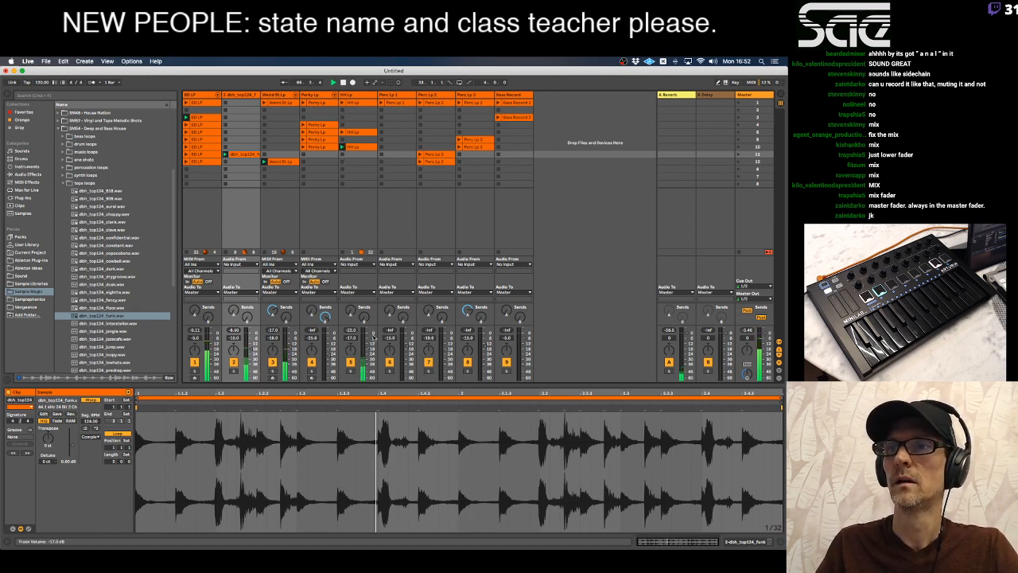
{"action": "left_click_drag", "start_coordinate": [368, 351], "coordinate": [368, 348]}
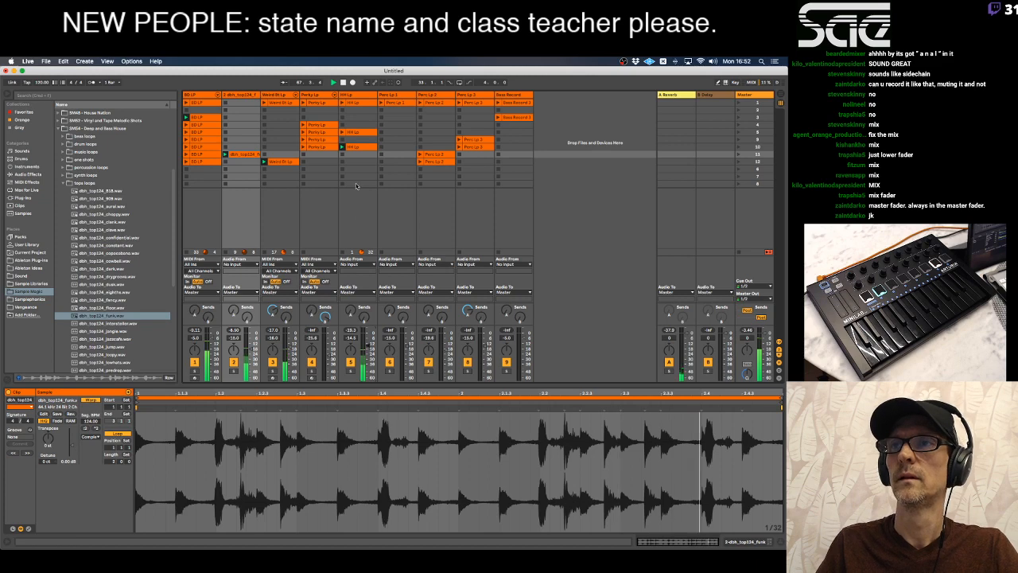
Set the warp mode of the HH Lp clip in scene 10 to Beats.
{"action": "left_click", "coordinate": [354, 147]}
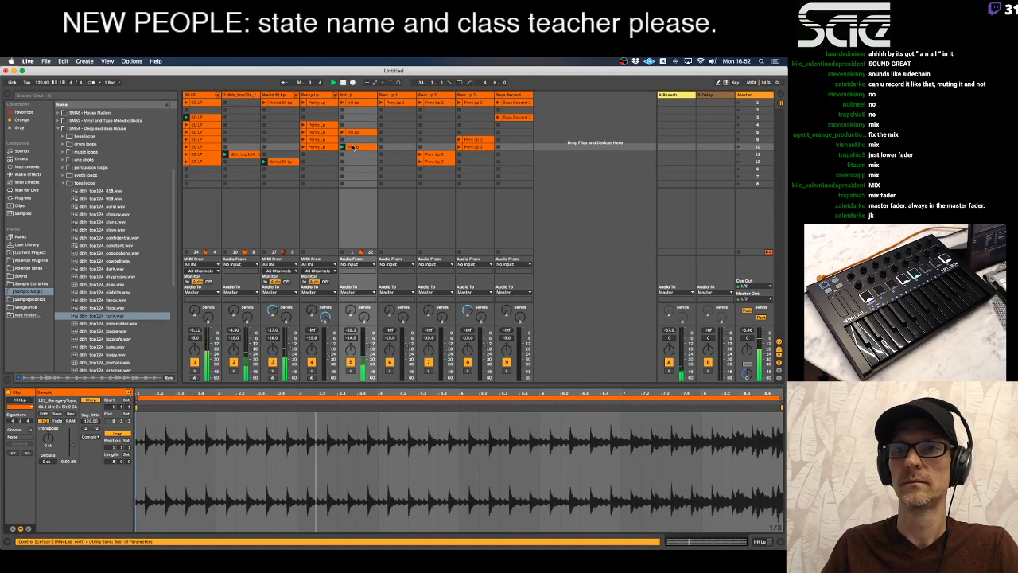
{"action": "left_click", "coordinate": [94, 437]}
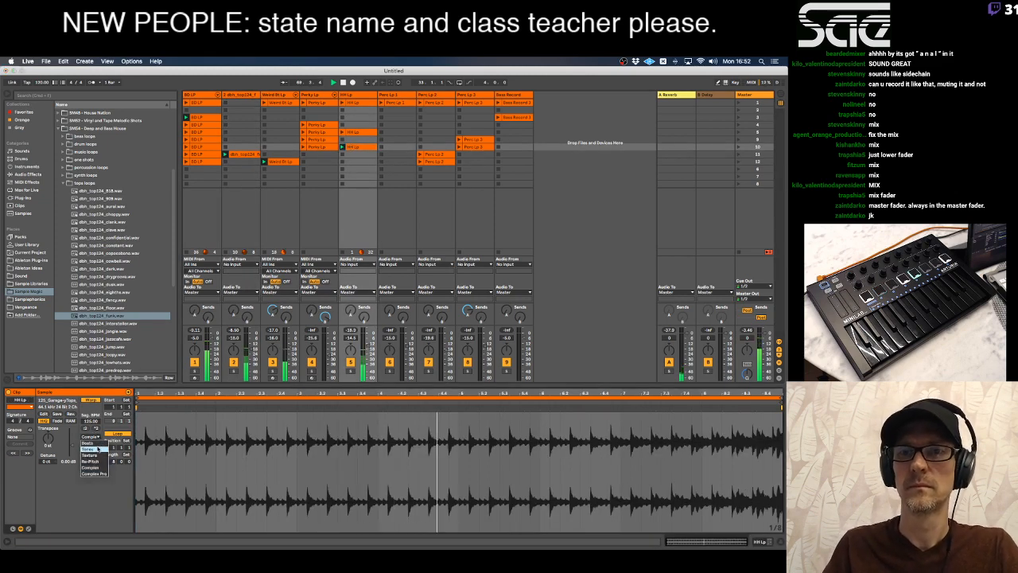
{"action": "left_click", "coordinate": [93, 442]}
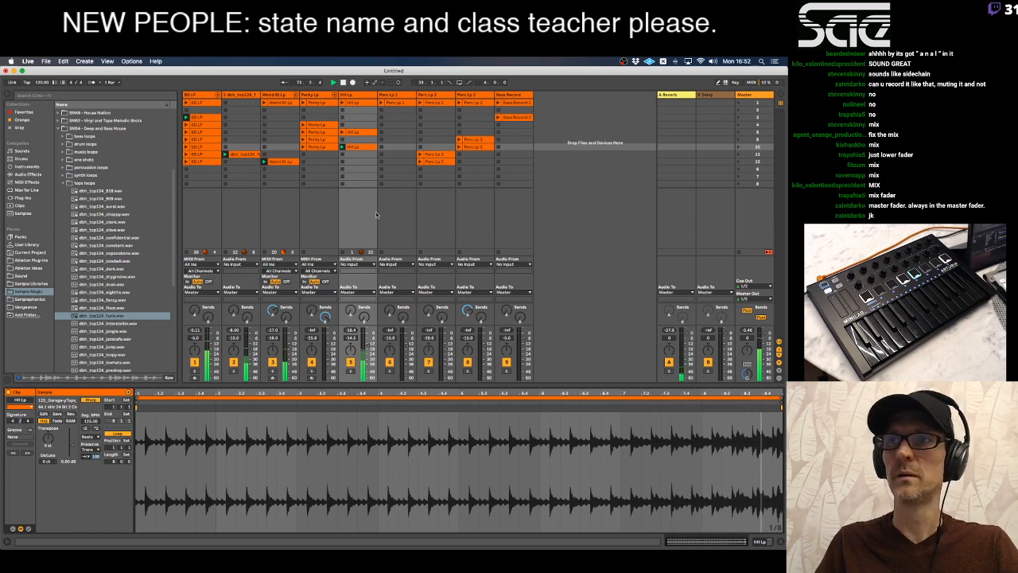
Set the HH Lp clip's loop length to 1 bar.
{"action": "left_click", "coordinate": [111, 462]}
{"action": "type", "text": "1"}
{"action": "key", "text": "Return"}
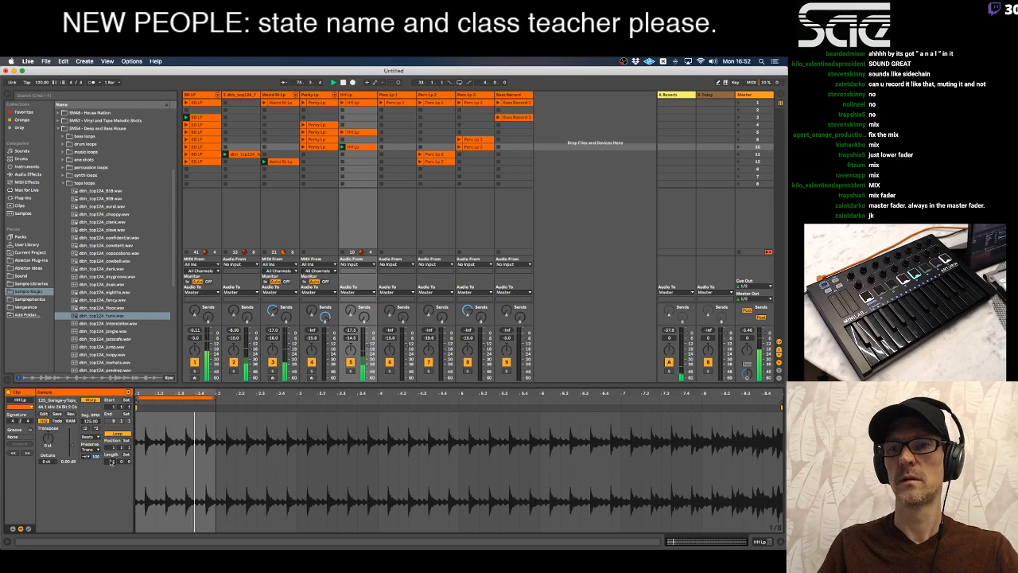
Examine the HH Lp clip's first bar in the waveform and place the insert marker near beat 1.4.
{"action": "left_click_drag", "start_coordinate": [165, 461], "coordinate": [166, 533]}
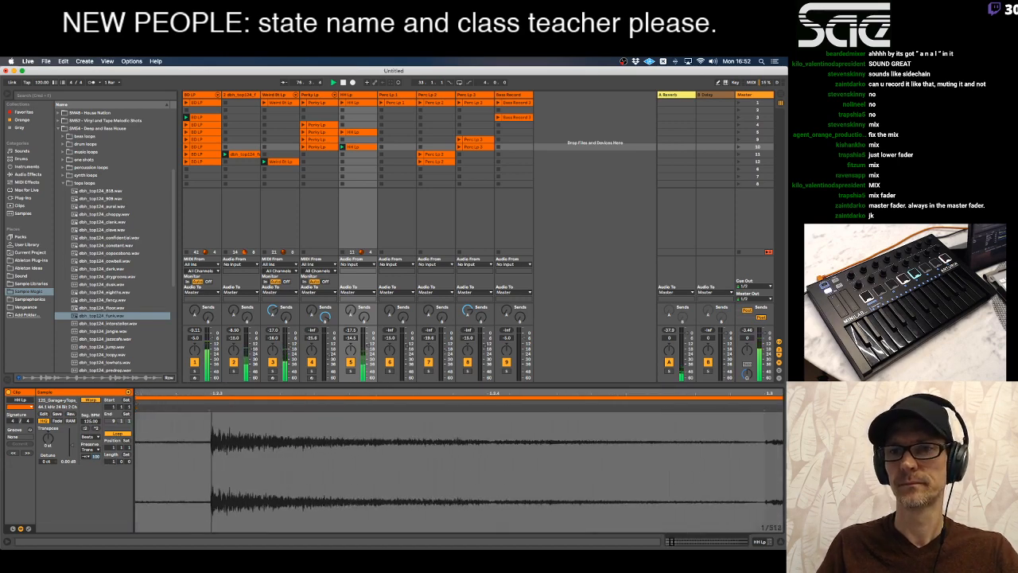
{"action": "left_click_drag", "start_coordinate": [210, 392], "coordinate": [304, 390]}
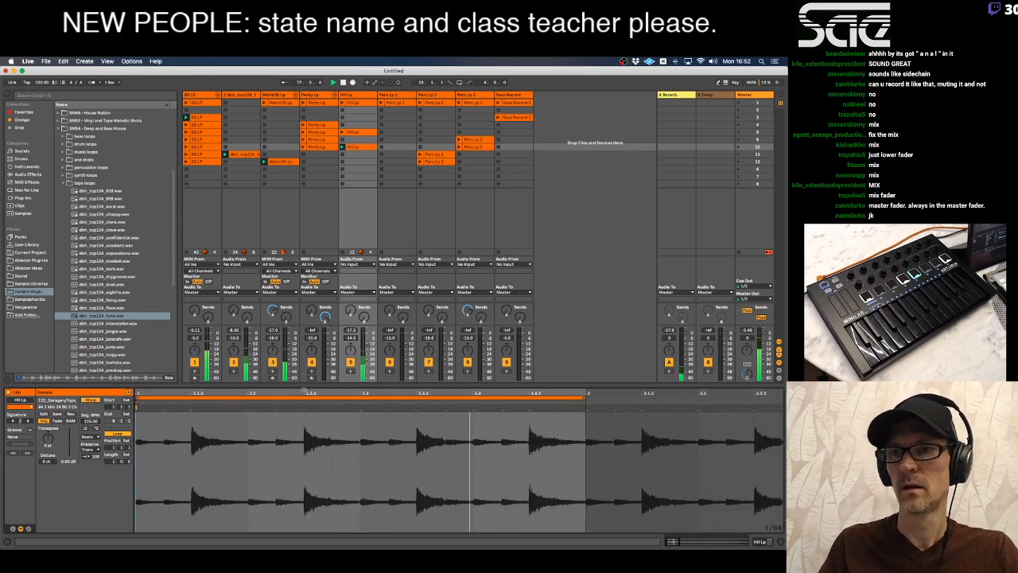
{"action": "left_click", "coordinate": [444, 408]}
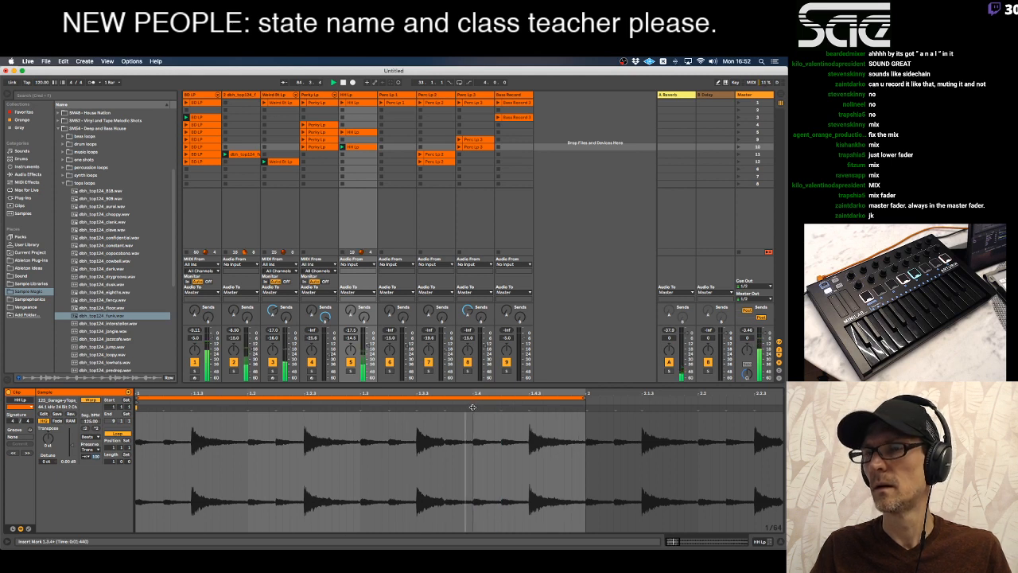
{"action": "left_click", "coordinate": [472, 407]}
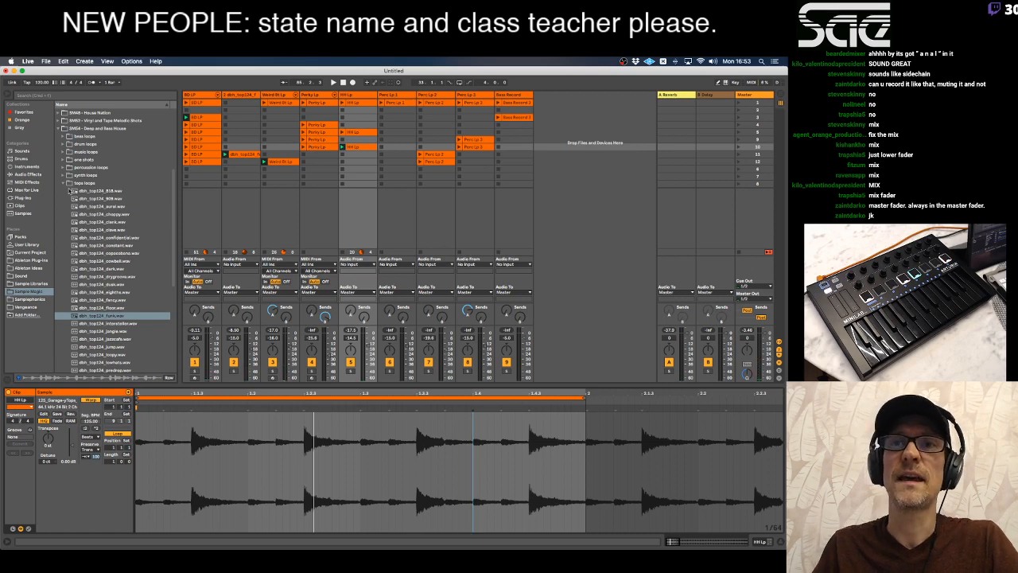
Close the tops loops and Deep and Bass House folders and open the Samplephonics library.
{"action": "left_click", "coordinate": [63, 183]}
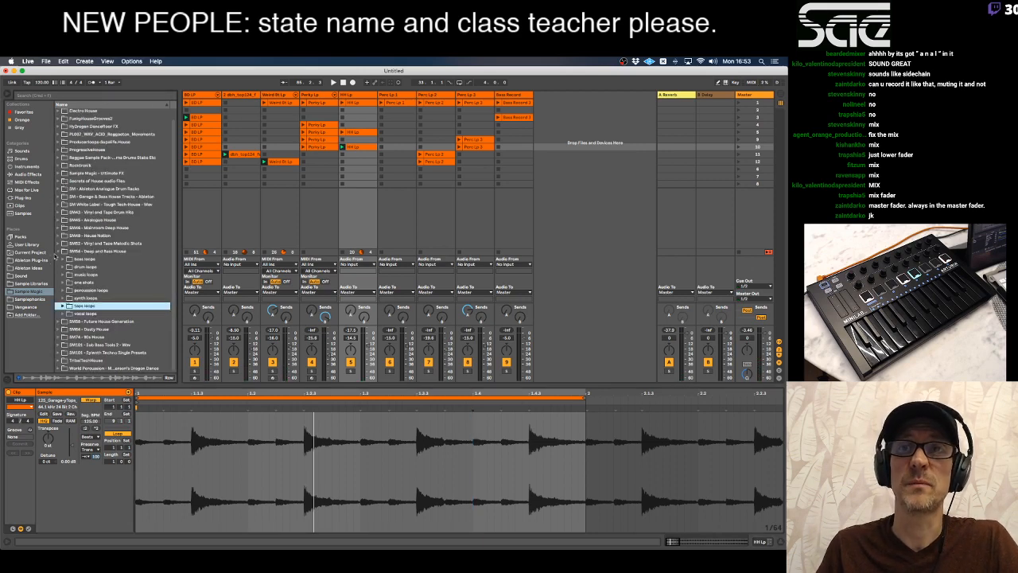
{"action": "left_click", "coordinate": [58, 251]}
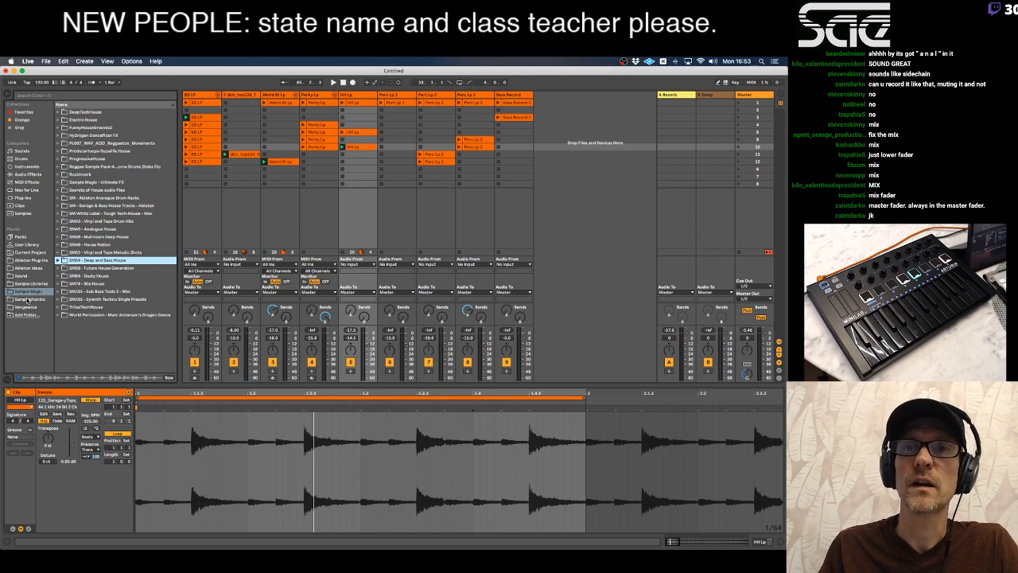
{"action": "left_click", "coordinate": [28, 299]}
{"action": "scroll", "coordinate": [139, 191], "scroll_direction": "up", "scroll_amount": 15}
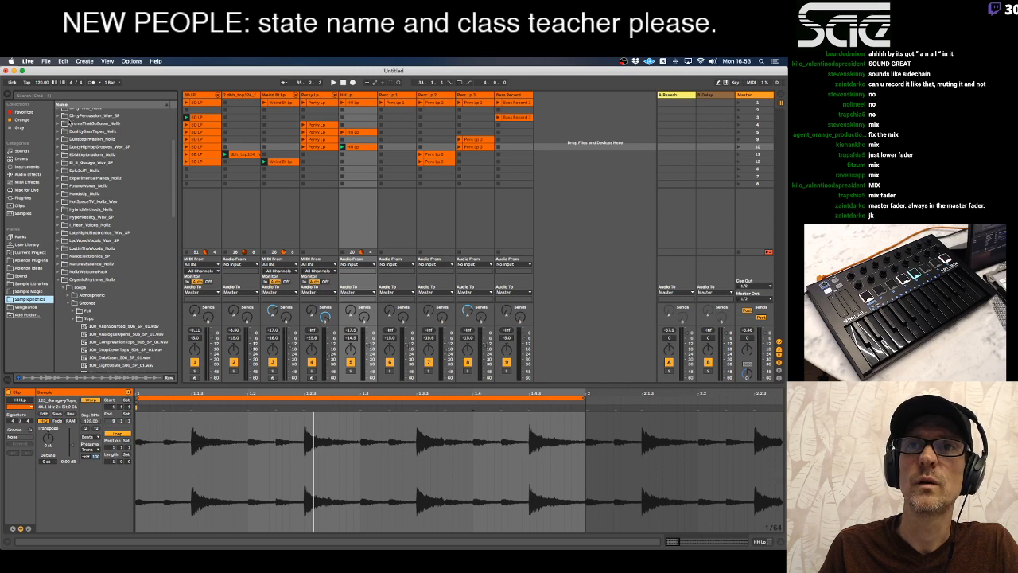
Open the Samples folder of DirtyPercussion_Wav_SP and audition two of its percussion samples.
{"action": "left_click", "coordinate": [68, 116]}
{"action": "left_click", "coordinate": [59, 116]}
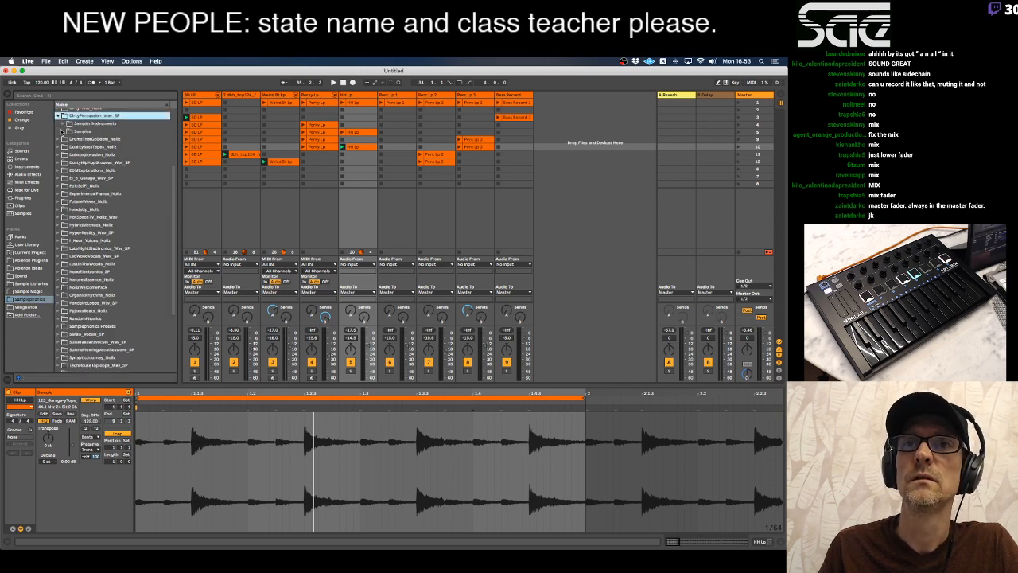
{"action": "left_click", "coordinate": [64, 132]}
{"action": "left_click", "coordinate": [72, 140]}
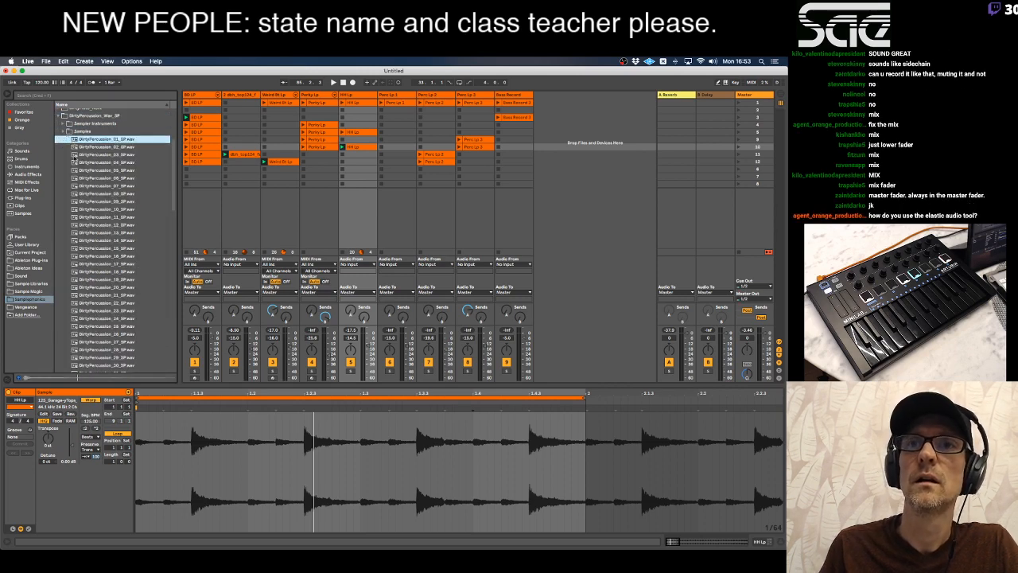
{"action": "left_click", "coordinate": [74, 155]}
Close the DirtyPercussion_Wav_SP folder and open the Bass Tape loops folder inside DualityBassTapes_Noiiz.
{"action": "left_click", "coordinate": [58, 116]}
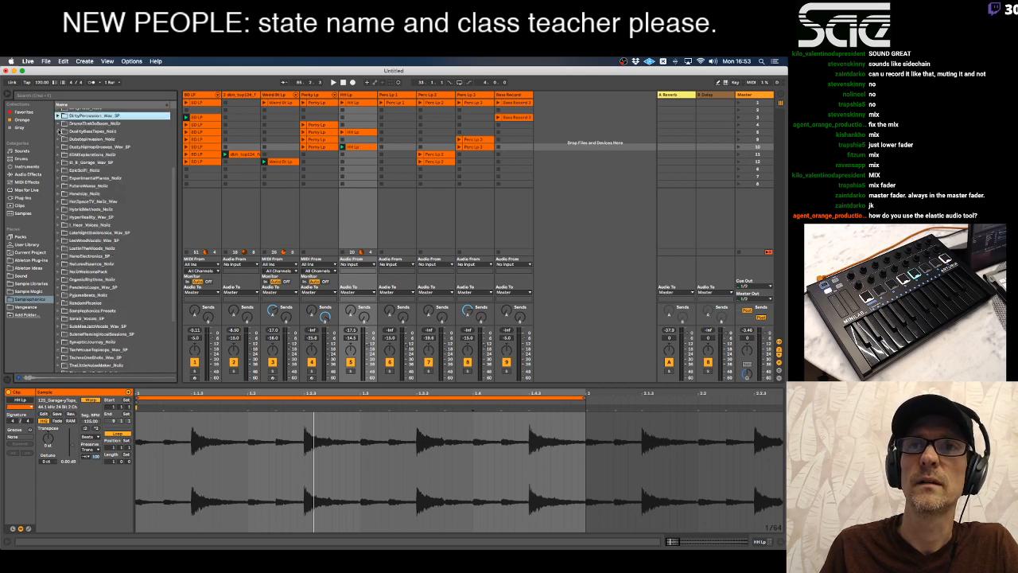
{"action": "left_click", "coordinate": [58, 123]}
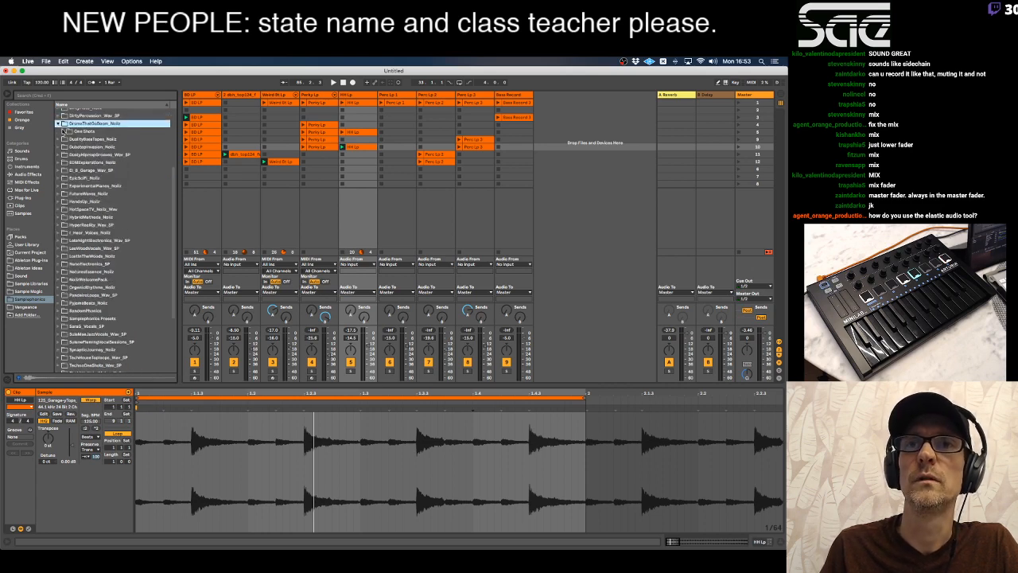
{"action": "left_click", "coordinate": [59, 124]}
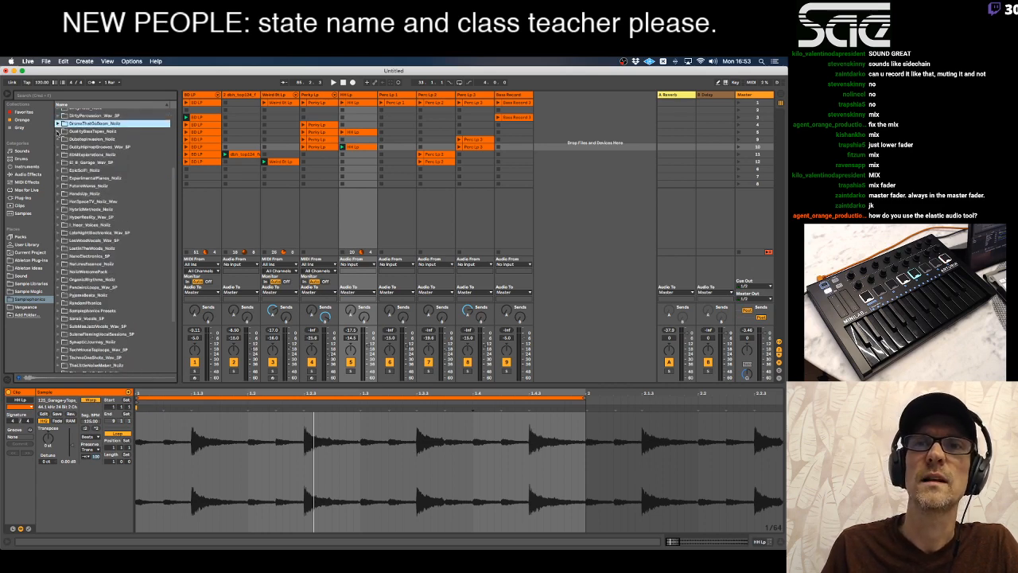
{"action": "left_click", "coordinate": [58, 132]}
{"action": "left_click", "coordinate": [63, 139]}
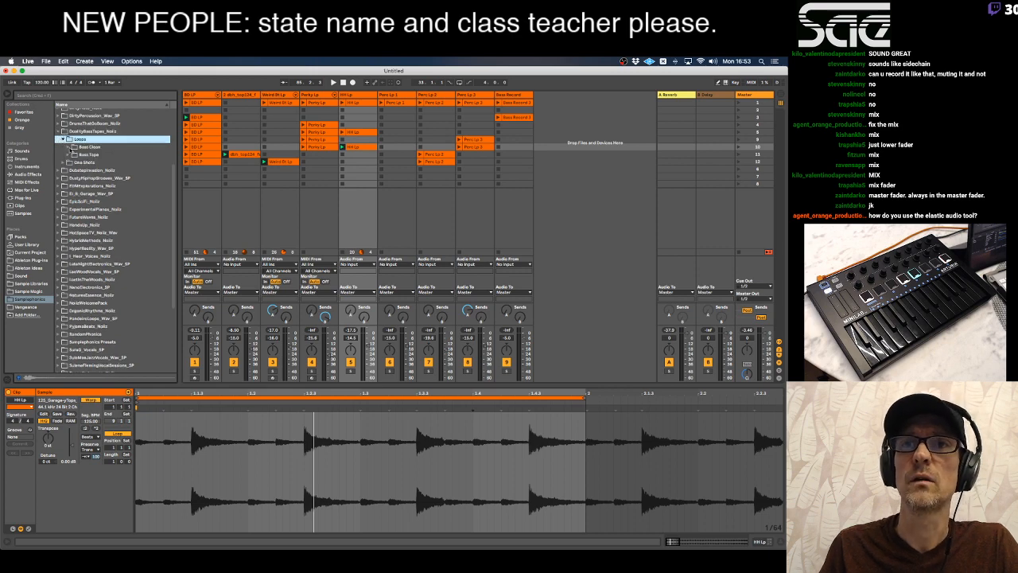
{"action": "left_click", "coordinate": [69, 155]}
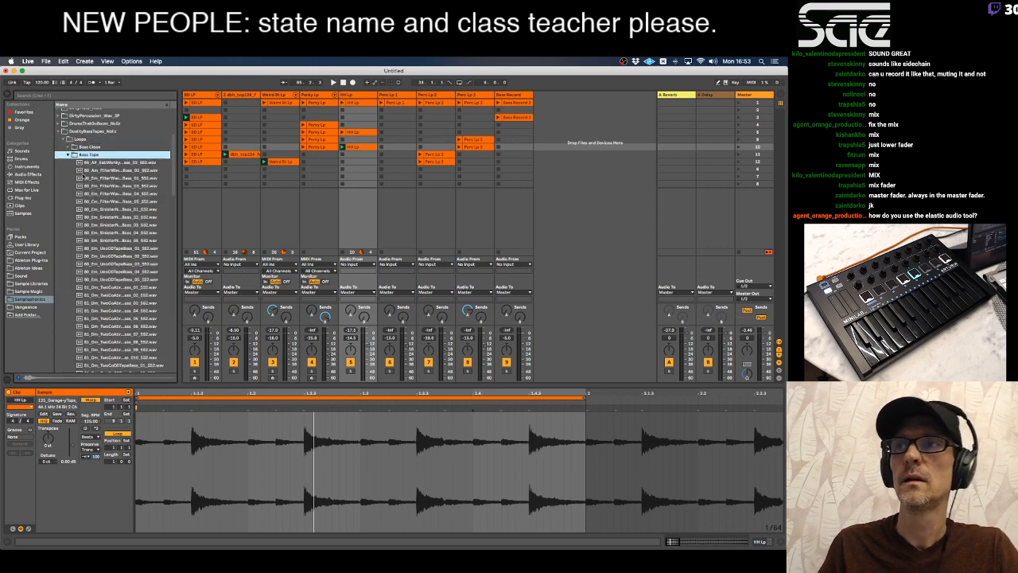
Start playback of the set and audition three bass loops from the Bass Tape folder against it.
{"action": "key", "text": "space"}
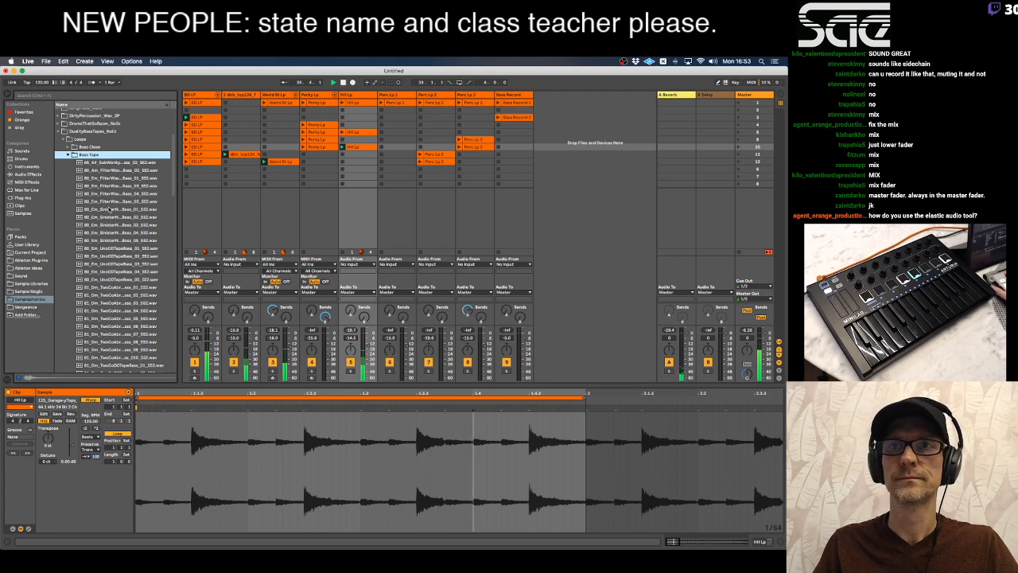
{"action": "left_click", "coordinate": [80, 178]}
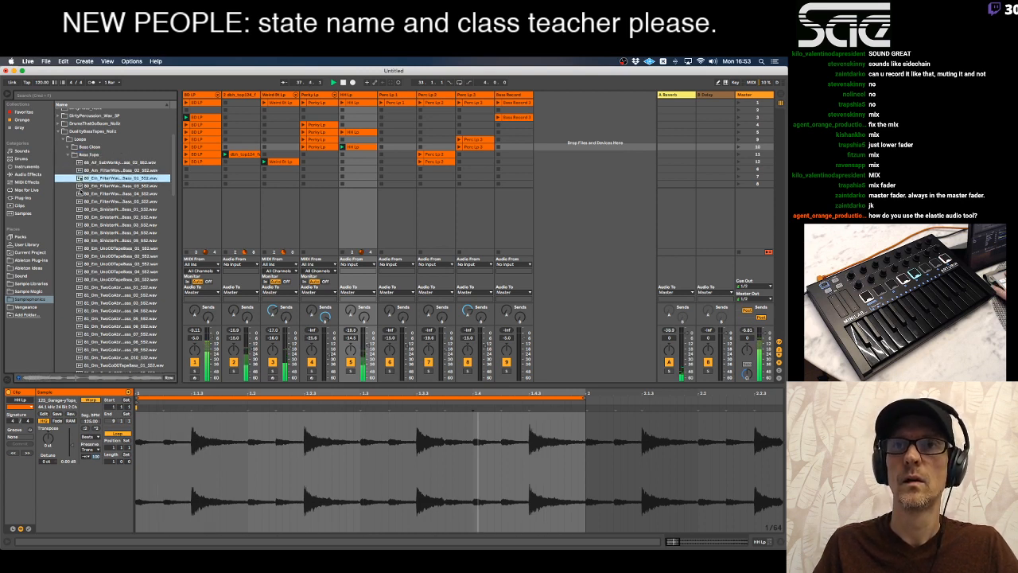
{"action": "left_click", "coordinate": [81, 185]}
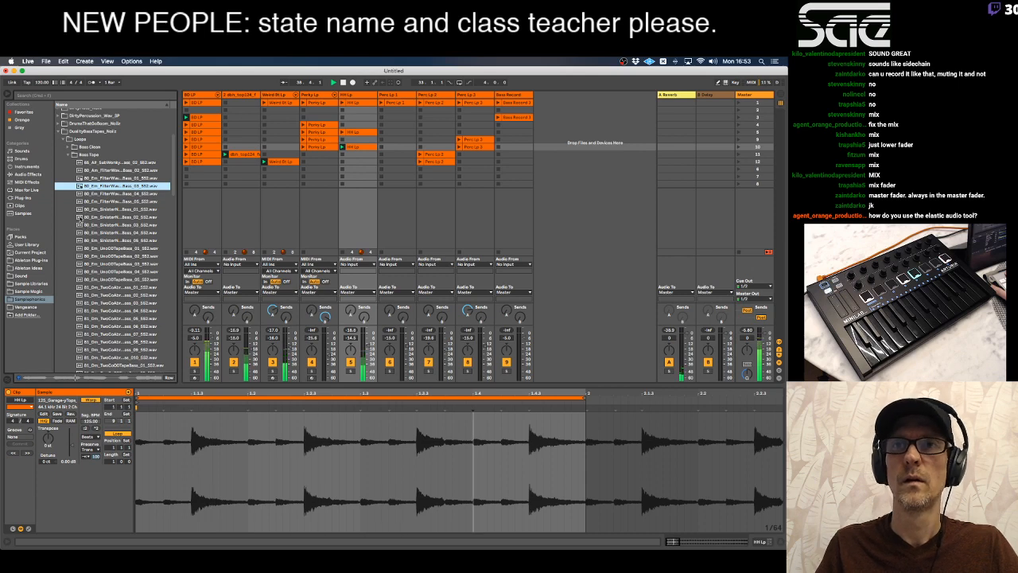
{"action": "left_click", "coordinate": [81, 216]}
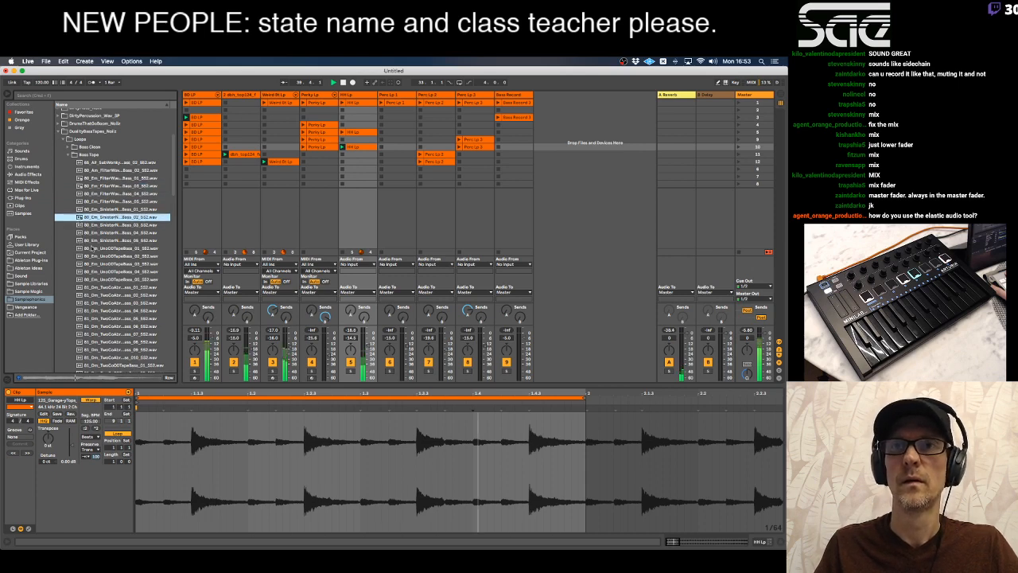
Add the 112_Gm_DFunkODTapeBass_03_SS2.wav loop to a new audio track in scene 5 and the matching 01 loop in the slot below.
{"action": "left_click_drag", "start_coordinate": [168, 196], "coordinate": [175, 301]}
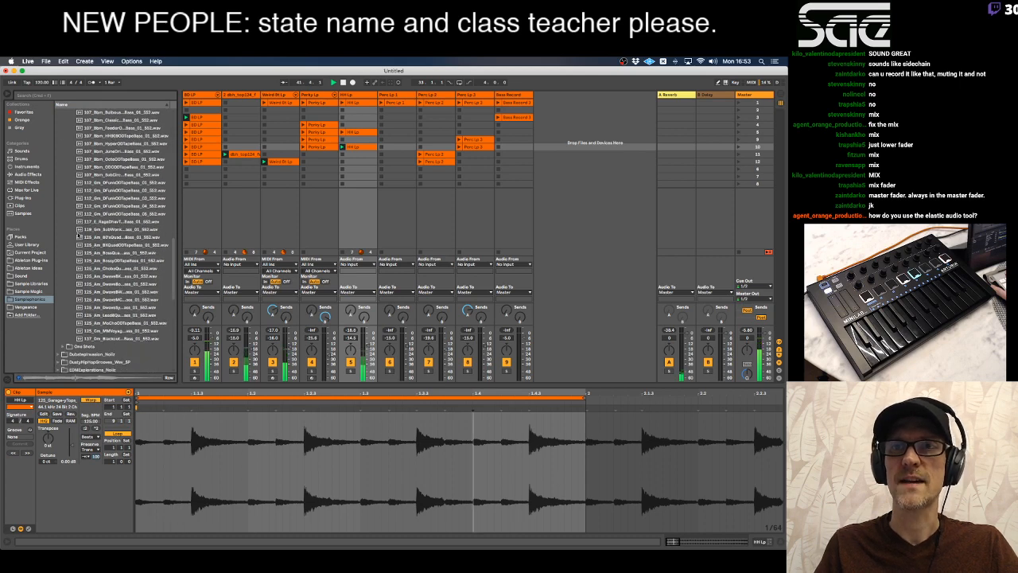
{"action": "left_click", "coordinate": [79, 197]}
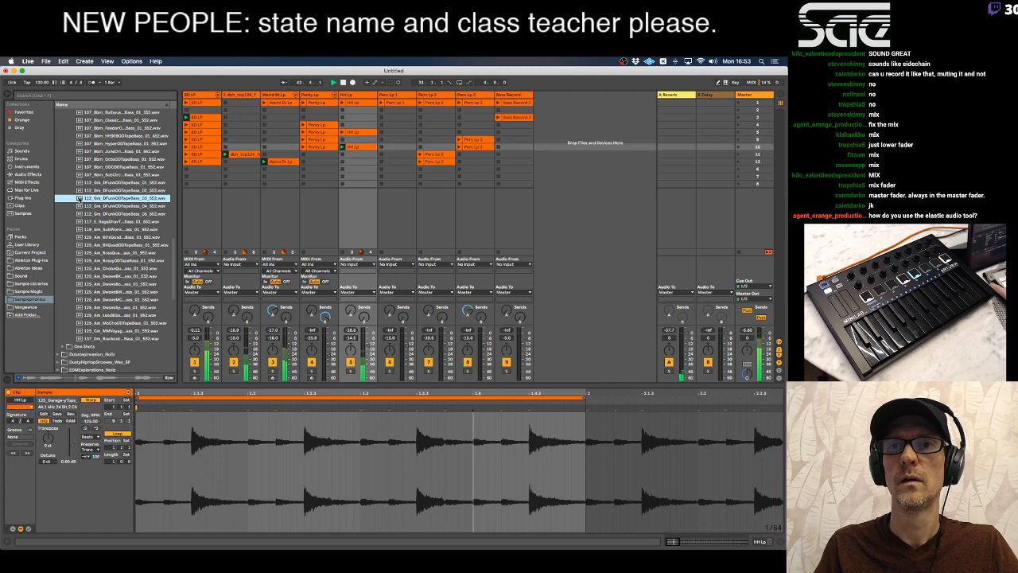
{"action": "left_click_drag", "start_coordinate": [79, 197], "coordinate": [541, 133]}
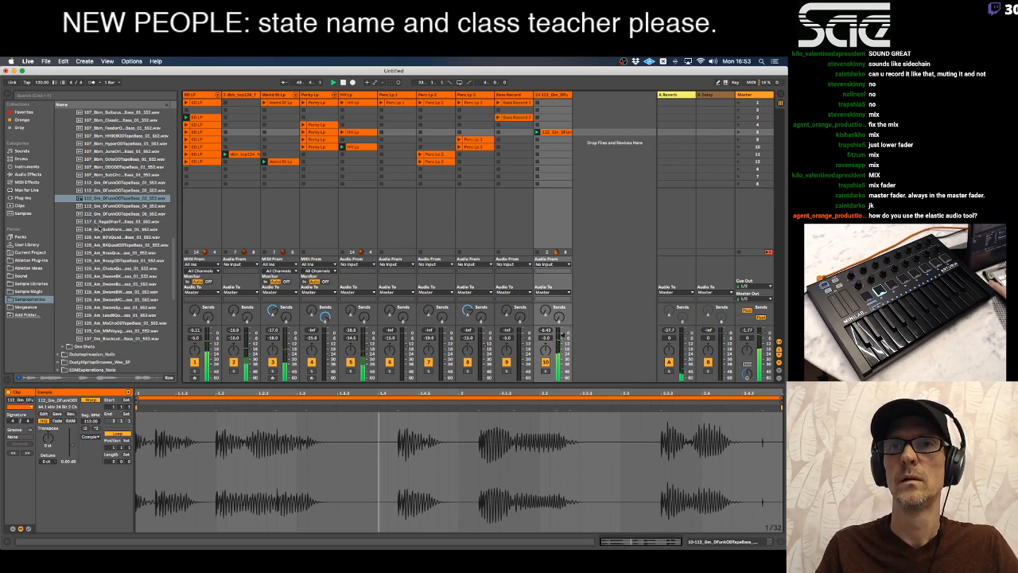
{"action": "left_click_drag", "start_coordinate": [119, 182], "coordinate": [537, 140]}
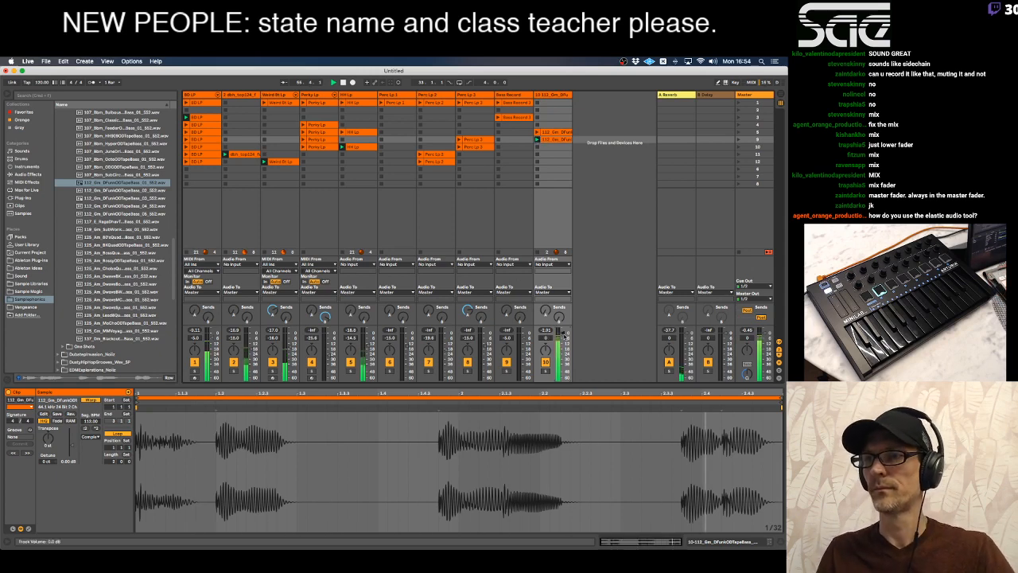
Audition the Bass Record clip in scene 3 with the set, and select the lower DFunkODTapeBass clip to view its waveform.
{"action": "left_click", "coordinate": [518, 118]}
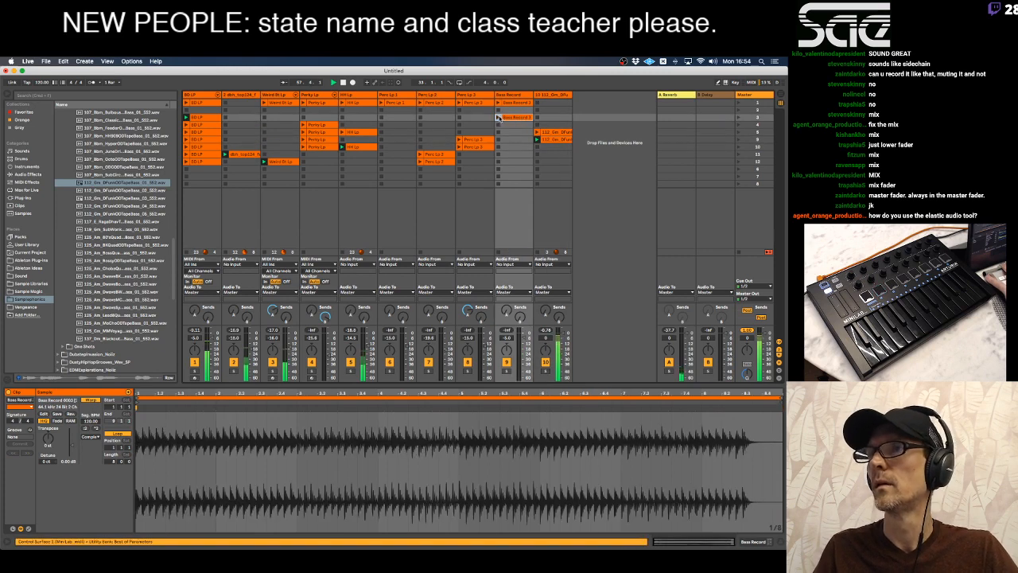
{"action": "left_click", "coordinate": [498, 118]}
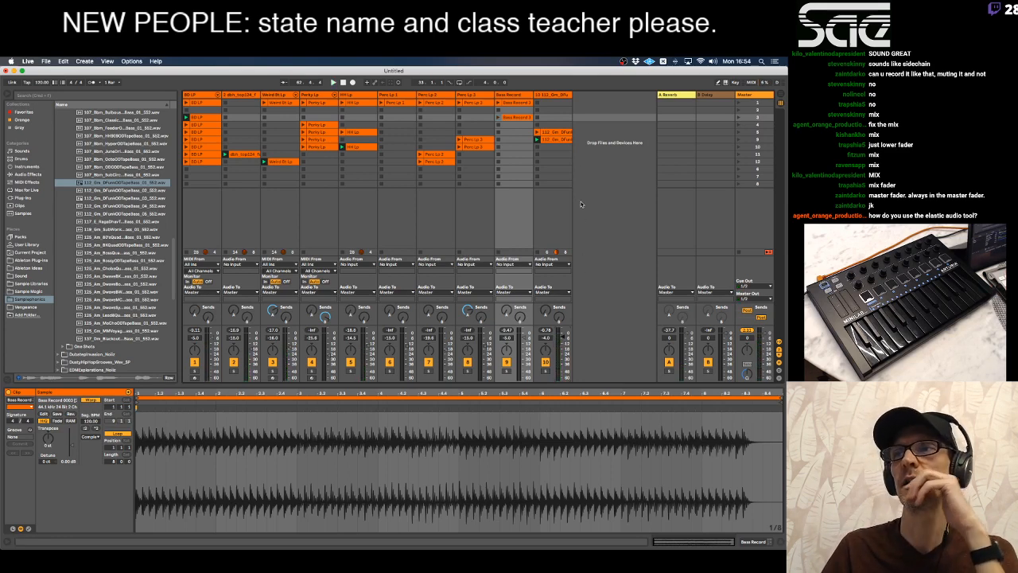
{"action": "left_click", "coordinate": [561, 140]}
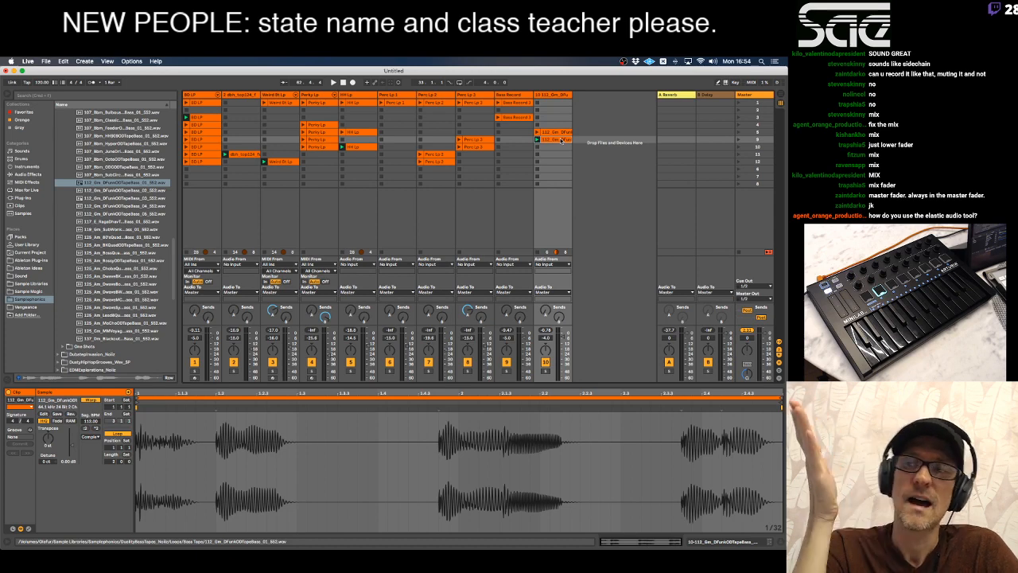
{"action": "key", "text": "super+Tab"}
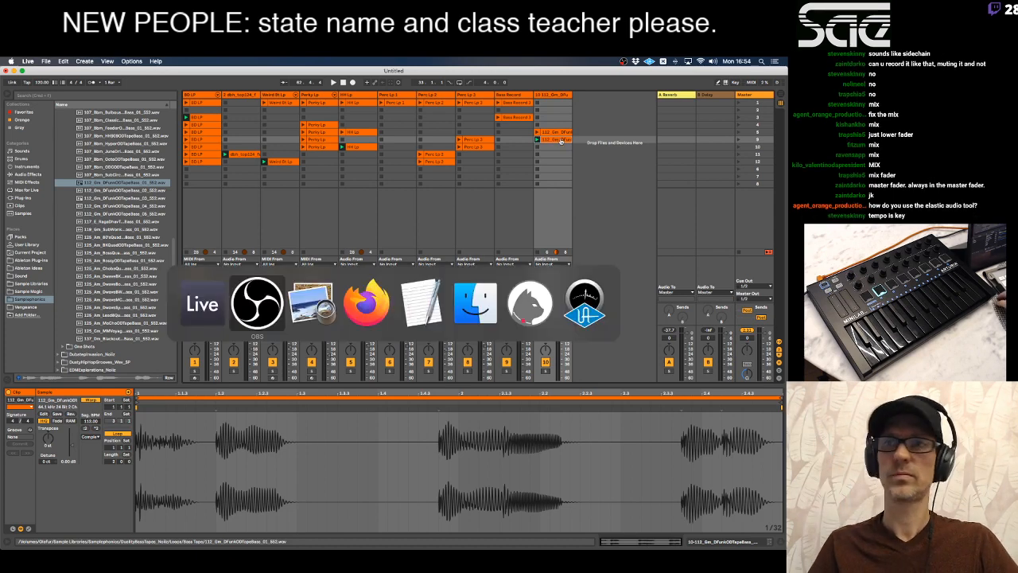
{"action": "key", "text": "Tab"}
{"action": "key", "text": "Tab"}
{"action": "key", "text": "Tab"}
{"action": "key", "text": "Tab"}
{"action": "key", "text": "Tab"}
{"action": "key", "text": "Tab"}
{"action": "key", "text": "Tab"}
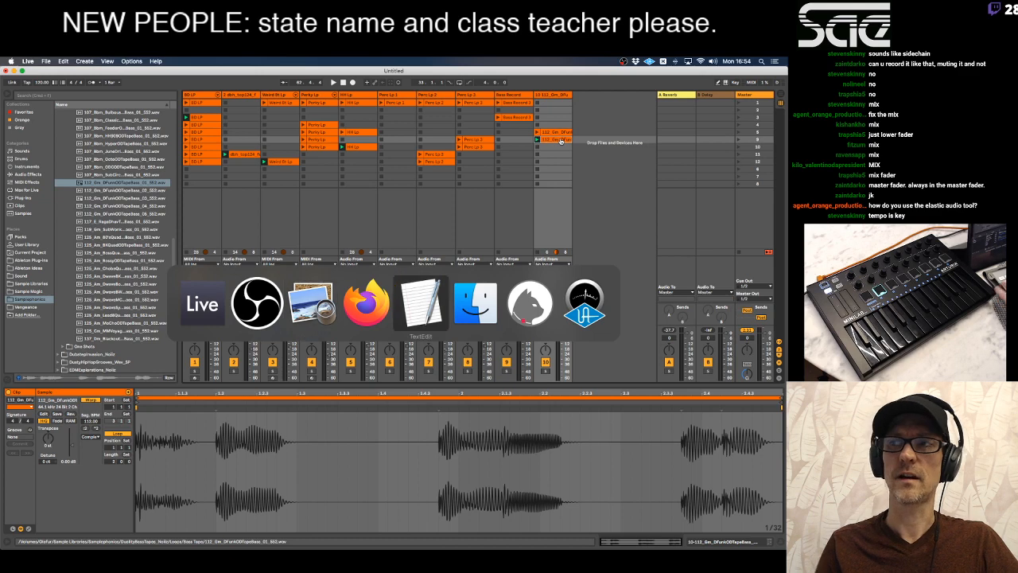
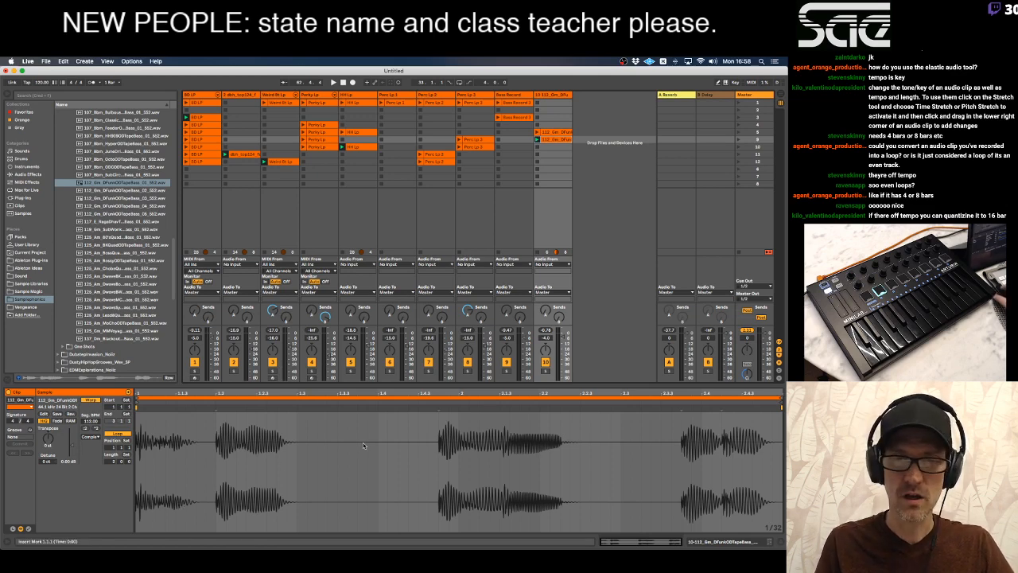
Play the set briefly, delete the DFunkODTapeBass track, and launch the Bass Record clip in scene 3.
{"action": "key", "text": "space"}
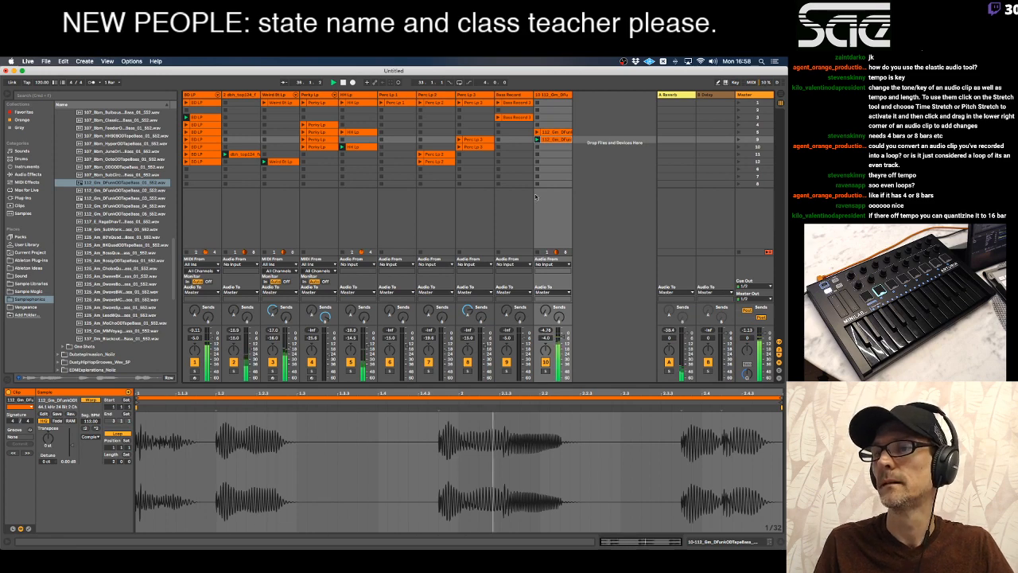
{"action": "key", "text": "space"}
{"action": "left_click", "coordinate": [554, 94]}
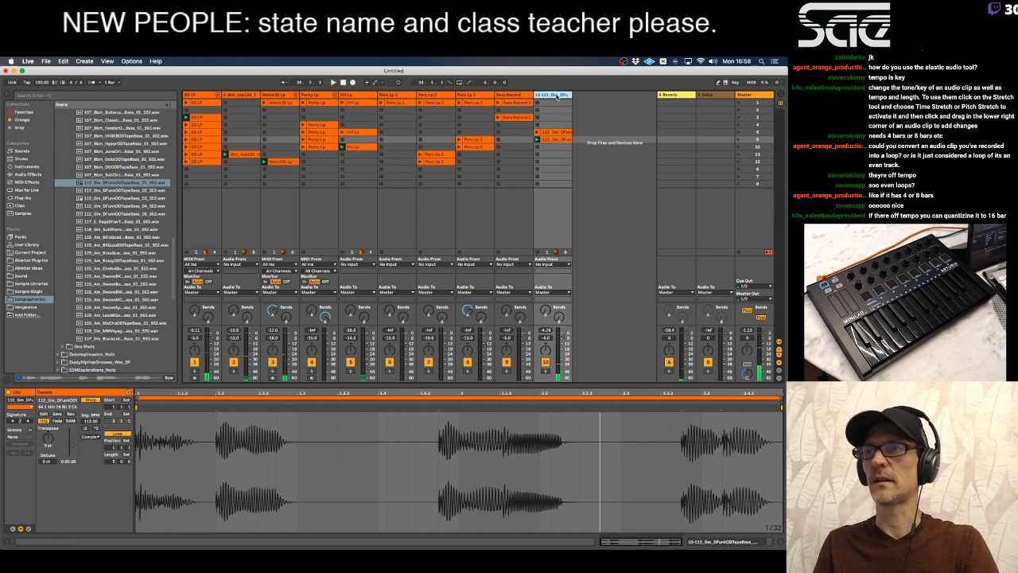
{"action": "key", "text": "Delete"}
{"action": "left_click", "coordinate": [498, 117]}
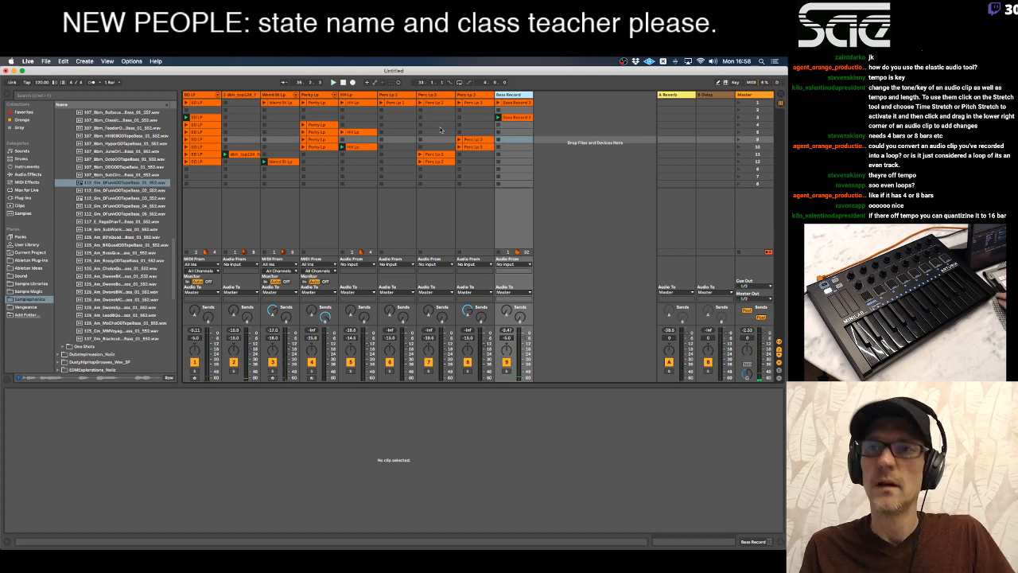
Switch to Preview to read the notes on looped audio, loop lengths and record quantization, and return to Live.
{"action": "key", "text": "super+Tab"}
{"action": "key", "text": "super+Tab"}
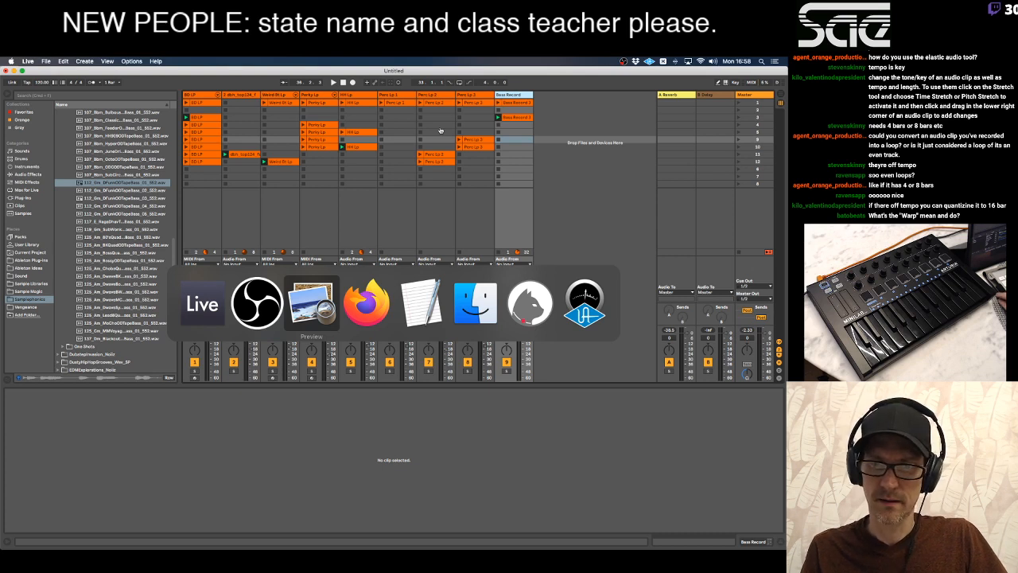
{"action": "key", "text": "super+Tab"}
{"action": "key", "text": "super+Tab"}
{"action": "key", "text": "super+Tab"}
{"action": "key", "text": "super+Tab"}
{"action": "key", "text": "super+Tab"}
{"action": "key", "text": "super+Tab"}
{"action": "key", "text": "super+Tab"}
{"action": "key", "text": "super+Tab"}
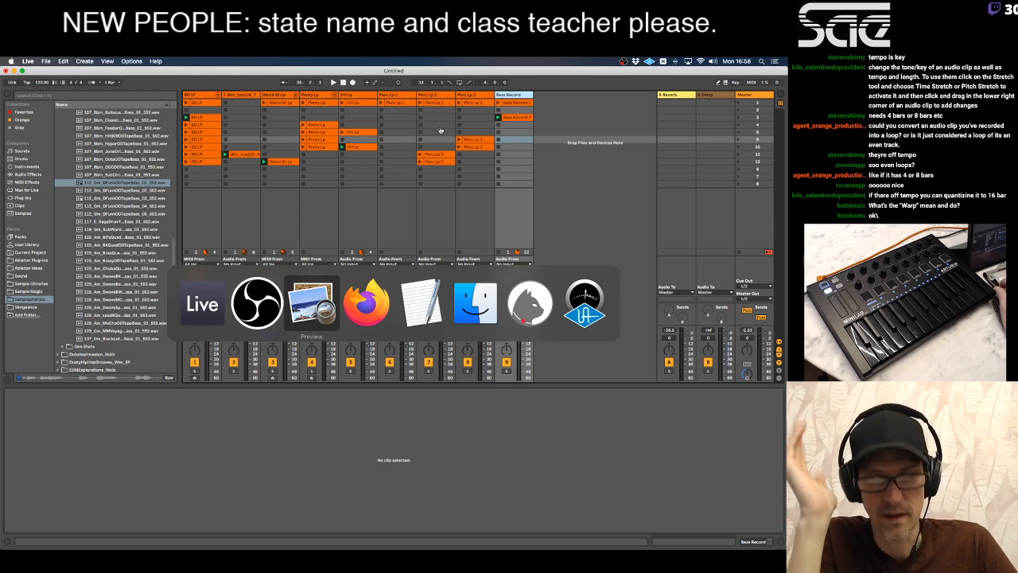
{"action": "key", "text": "super+Tab"}
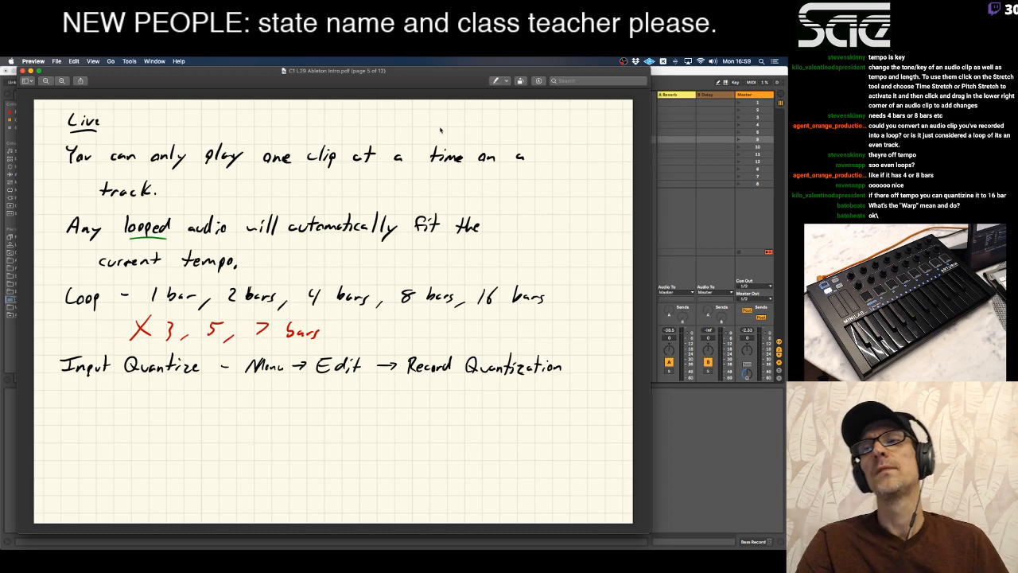
{"action": "left_click", "coordinate": [681, 77]}
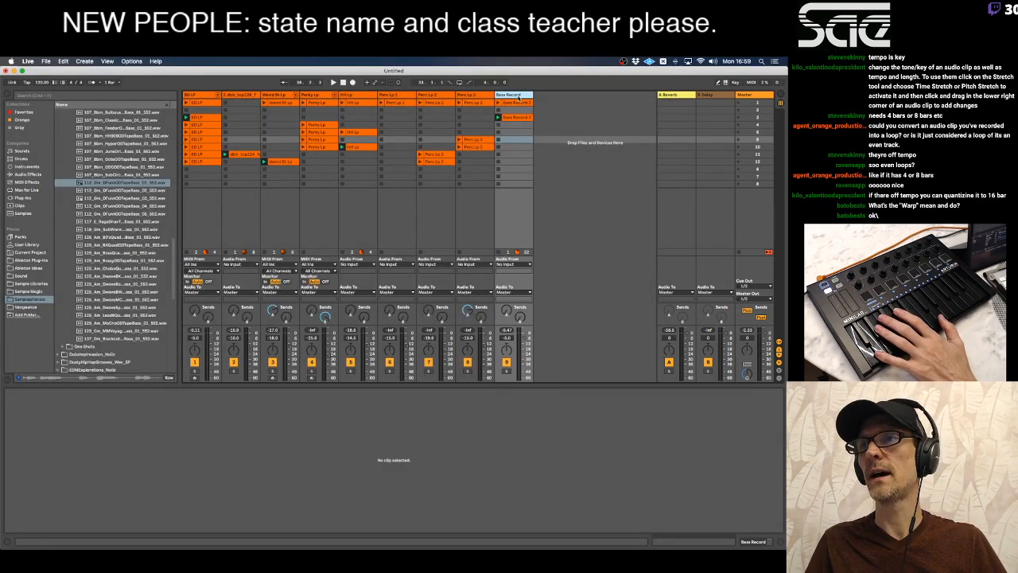
Insert a MIDI track after Bass Record and load the Lounge Lizard EP-4 VST onto it, searching the plug-ins for "lounge".
{"action": "key", "text": "super+shift+t"}
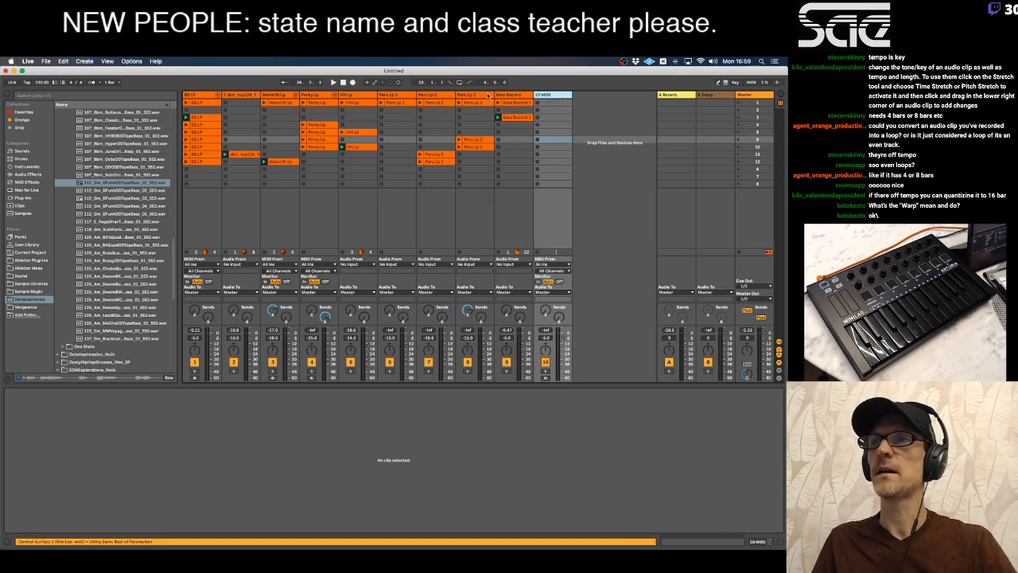
{"action": "left_click", "coordinate": [25, 174]}
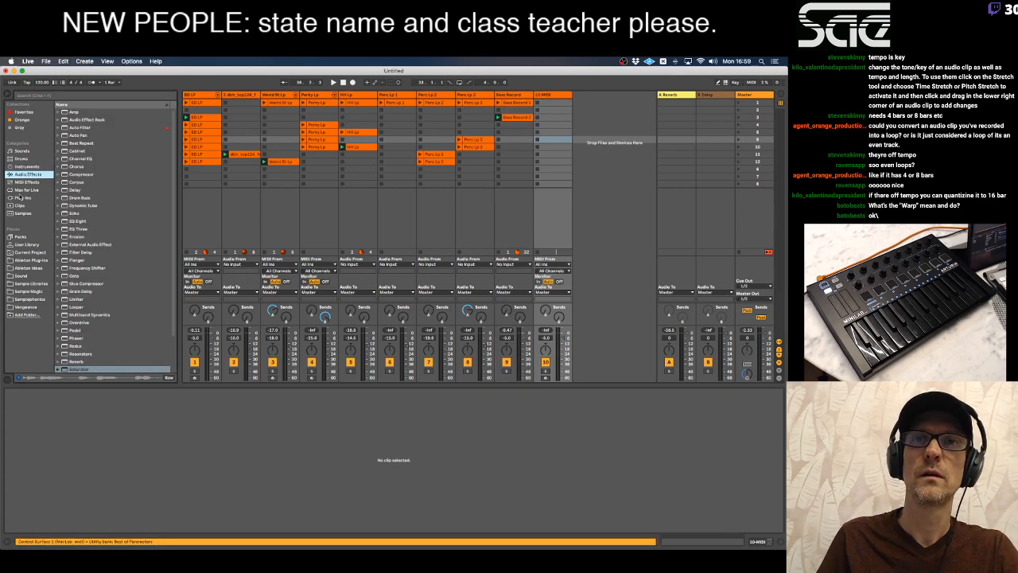
{"action": "left_click", "coordinate": [20, 197]}
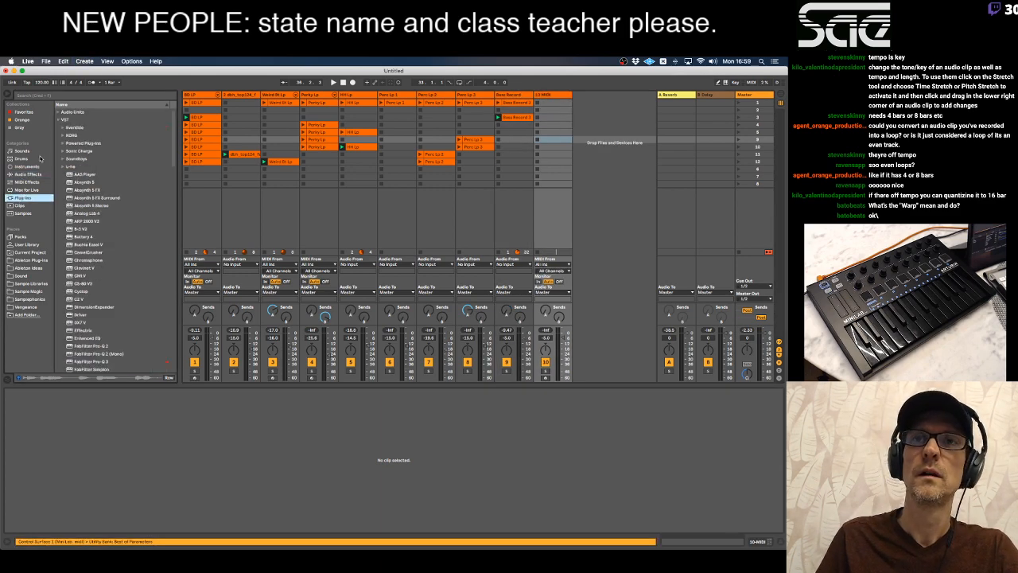
{"action": "left_click", "coordinate": [65, 96]}
{"action": "type", "text": "lounge"}
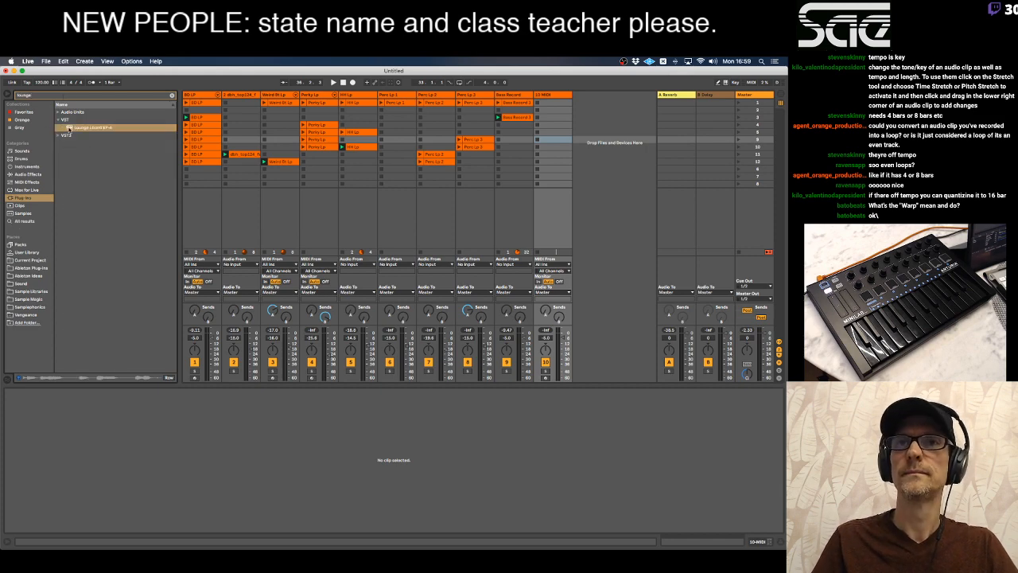
{"action": "left_click", "coordinate": [68, 129]}
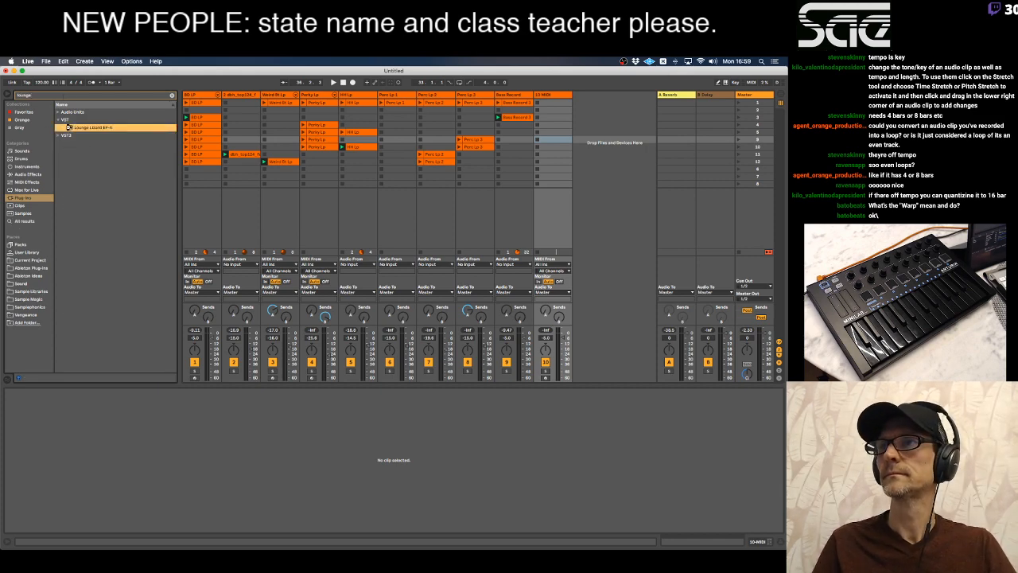
{"action": "double_click", "coordinate": [68, 128]}
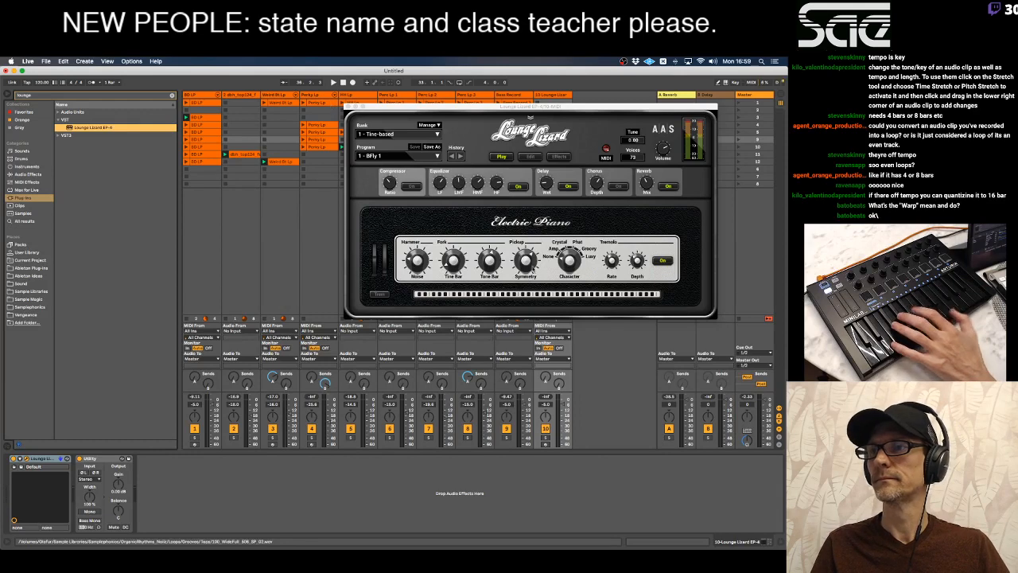
Arm the Lounge Lizard track for recording and change the instrument's program to 3 - BFly Model V.
{"action": "left_click", "coordinate": [545, 445]}
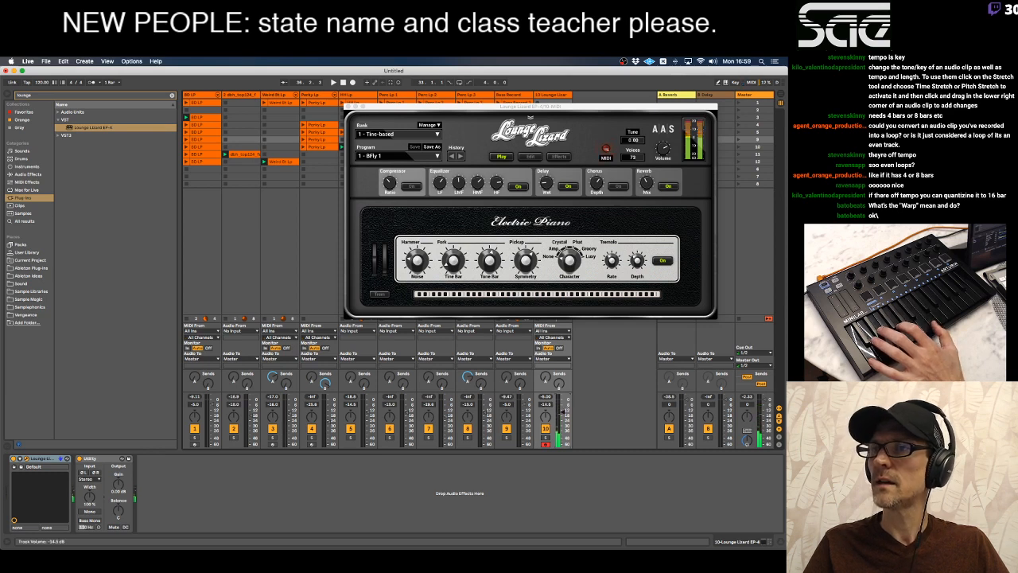
{"action": "left_click", "coordinate": [459, 157]}
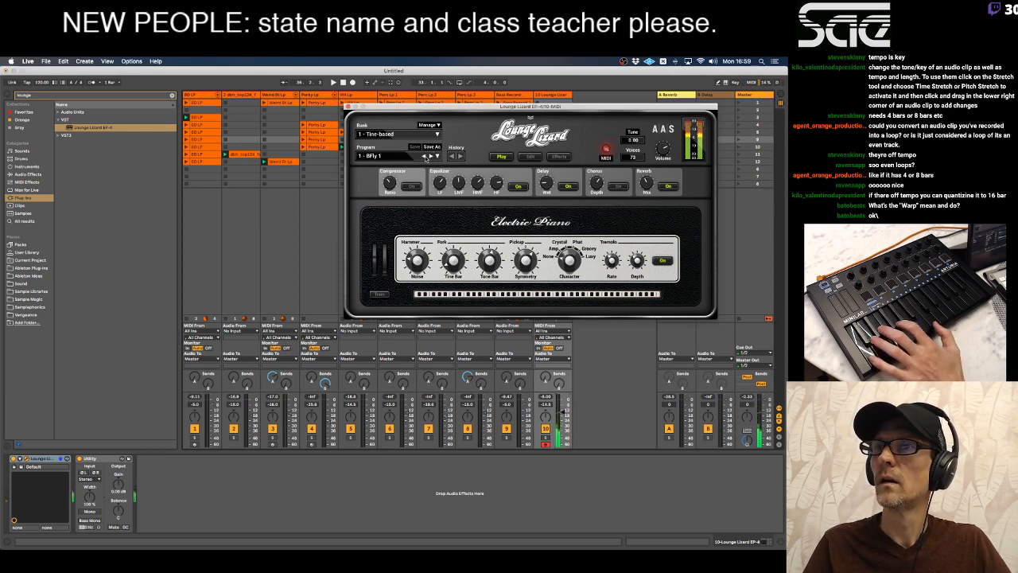
{"action": "left_click", "coordinate": [429, 156]}
{"action": "left_click", "coordinate": [429, 157]}
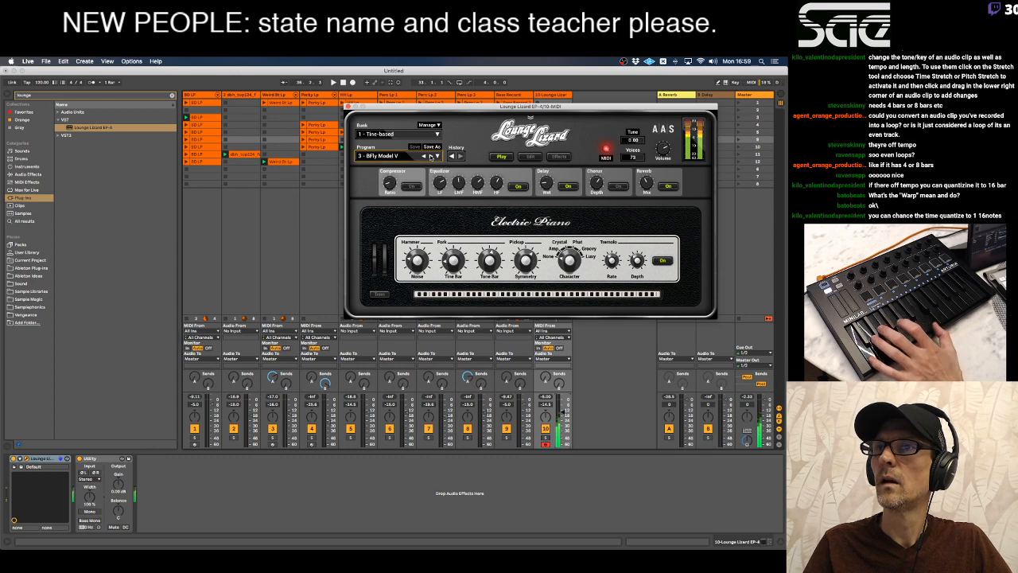
Change the Lounge Lizard program to 4 - Tine at 9 and clear the browser search.
{"action": "left_click", "coordinate": [429, 157]}
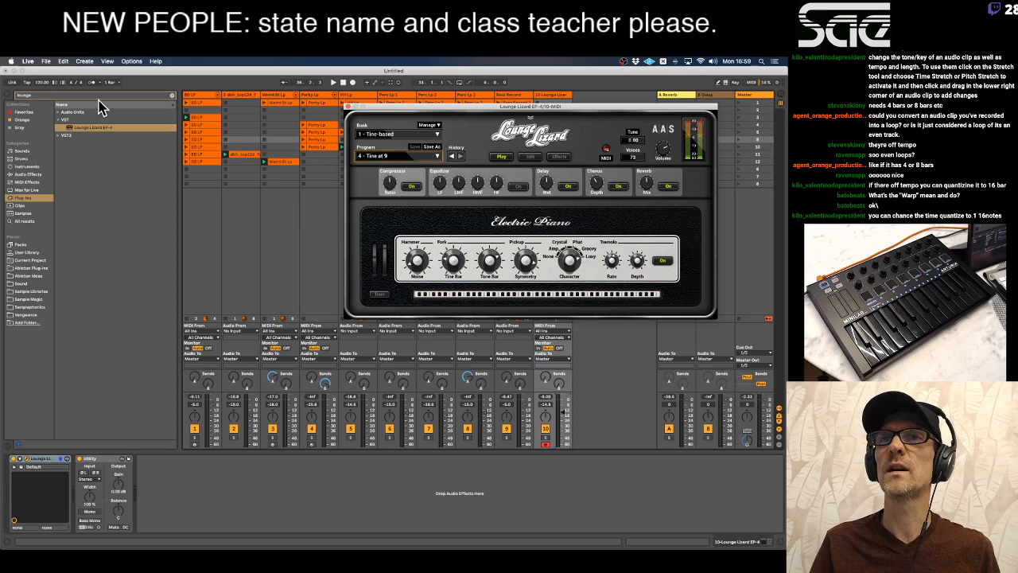
{"action": "left_click", "coordinate": [142, 83]}
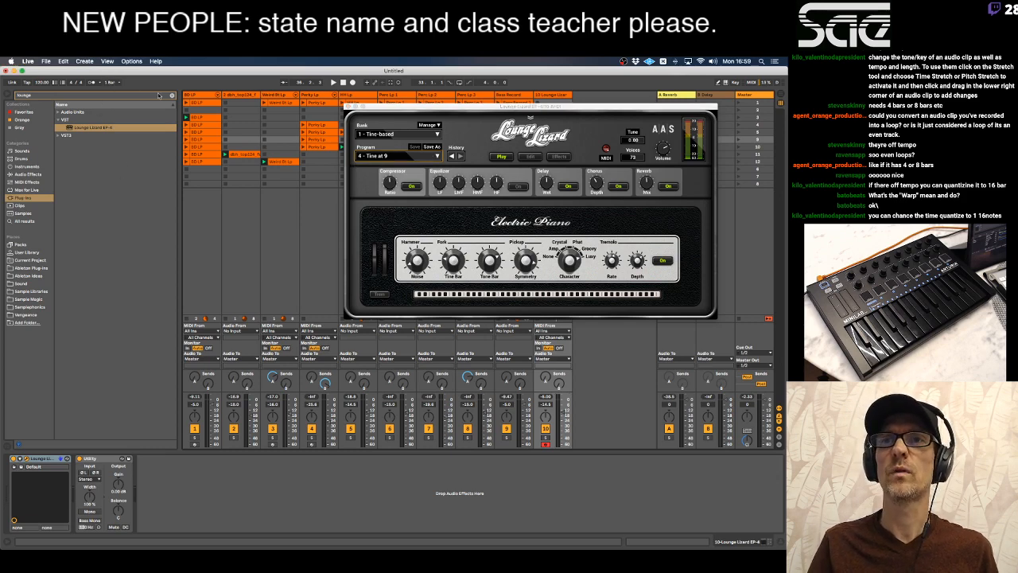
{"action": "left_click", "coordinate": [172, 96]}
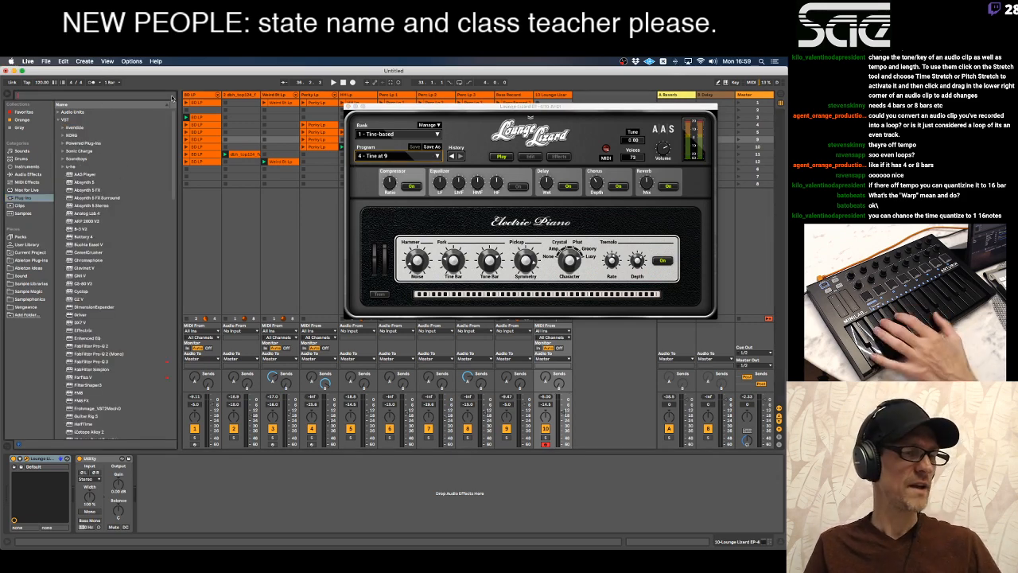
Set Record Quantization to No Quantization and close the Lounge Lizard plug-in window.
{"action": "left_click", "coordinate": [63, 61]}
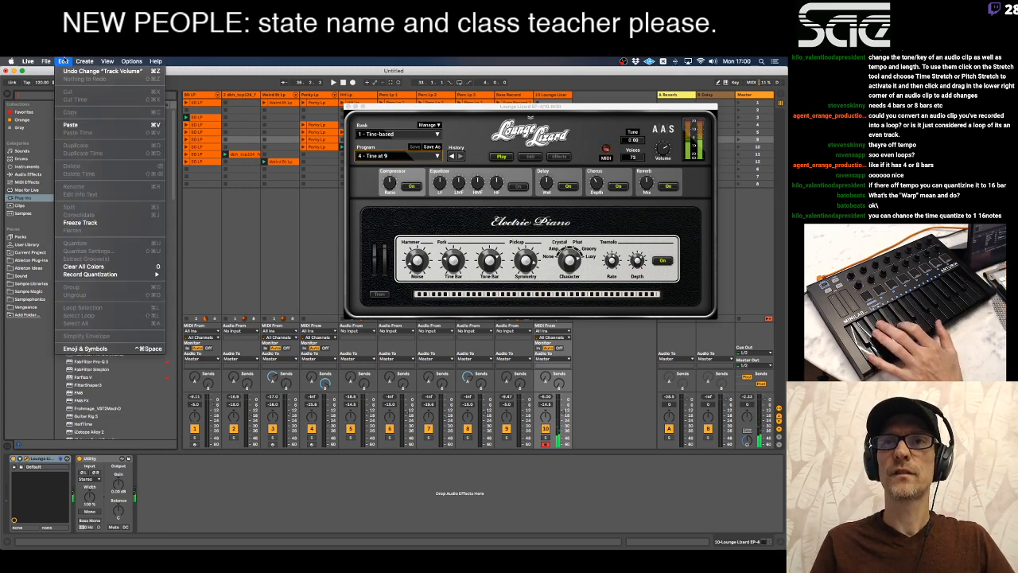
{"action": "mouse_move", "coordinate": [98, 275]}
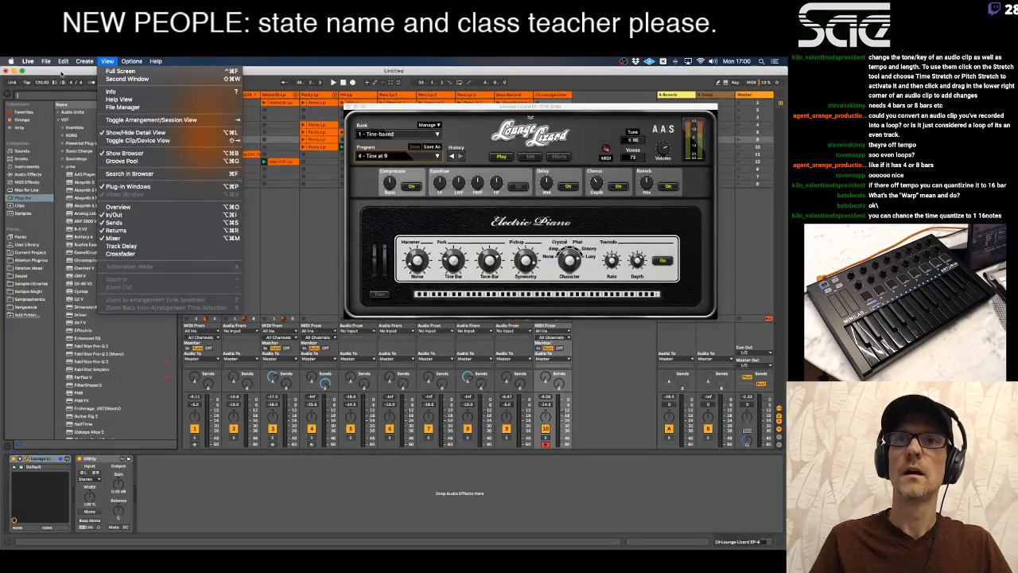
{"action": "left_click", "coordinate": [45, 63]}
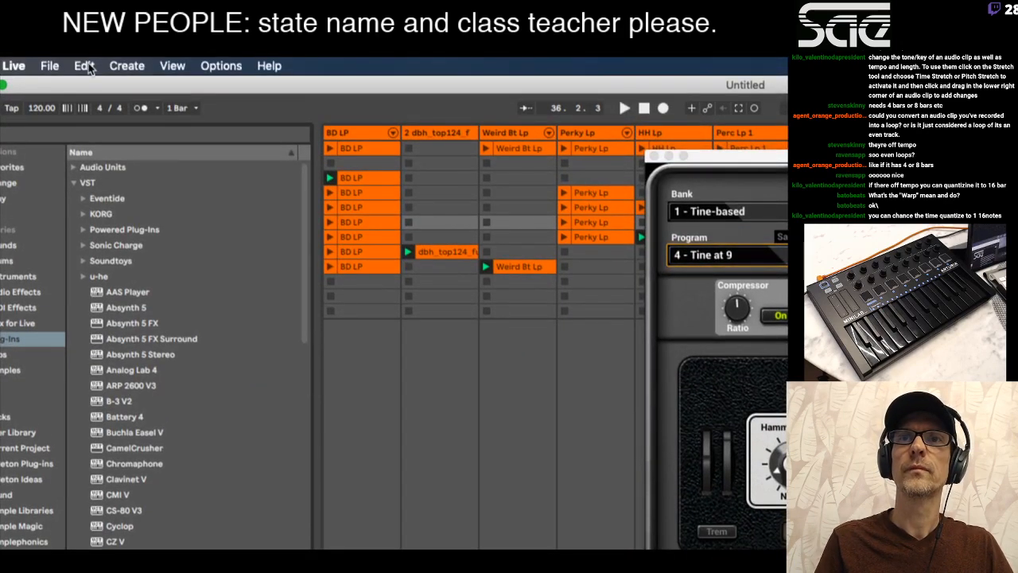
{"action": "left_click", "coordinate": [66, 62]}
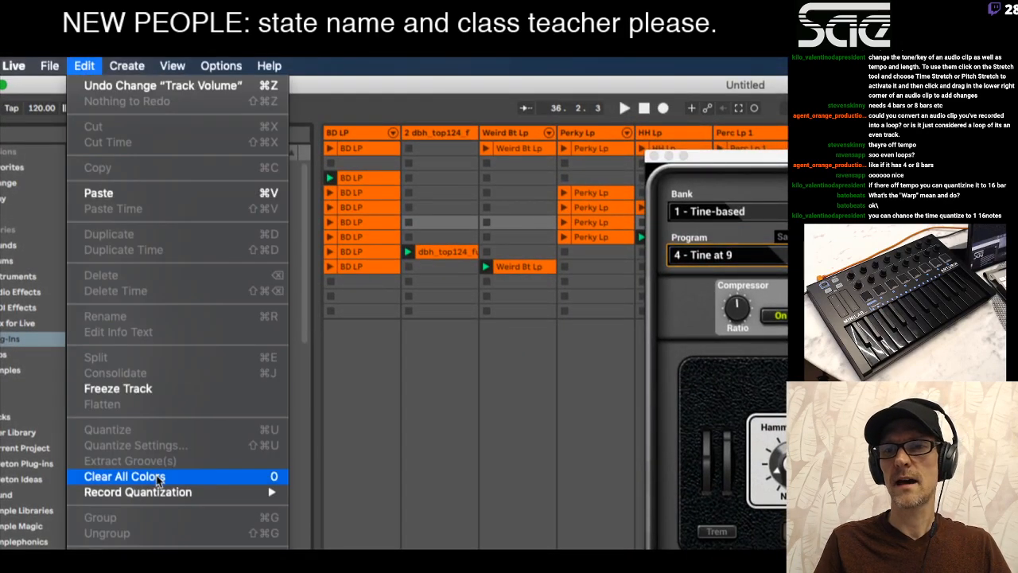
{"action": "mouse_move", "coordinate": [159, 494]}
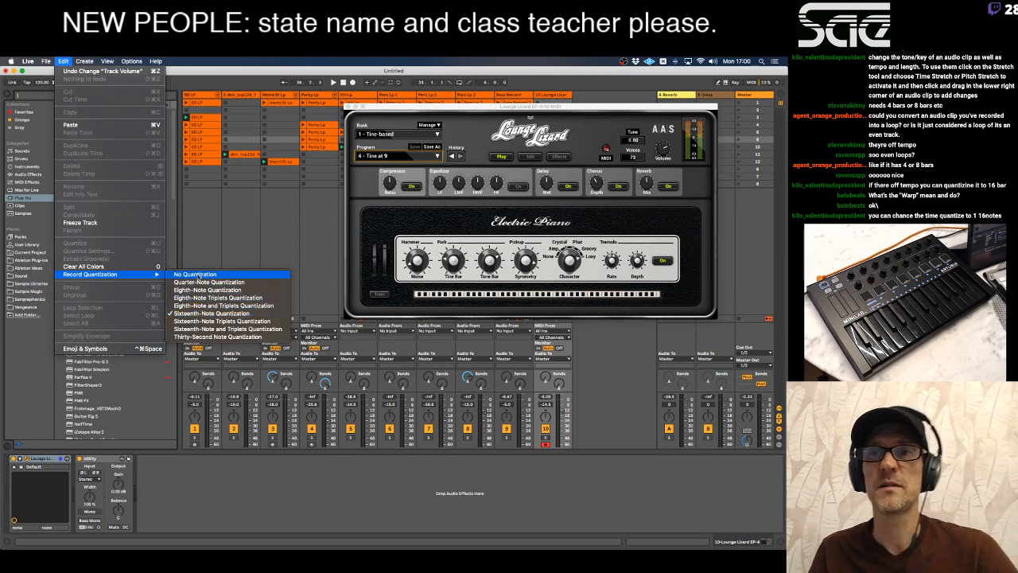
{"action": "left_click", "coordinate": [198, 275]}
{"action": "left_click", "coordinate": [349, 107]}
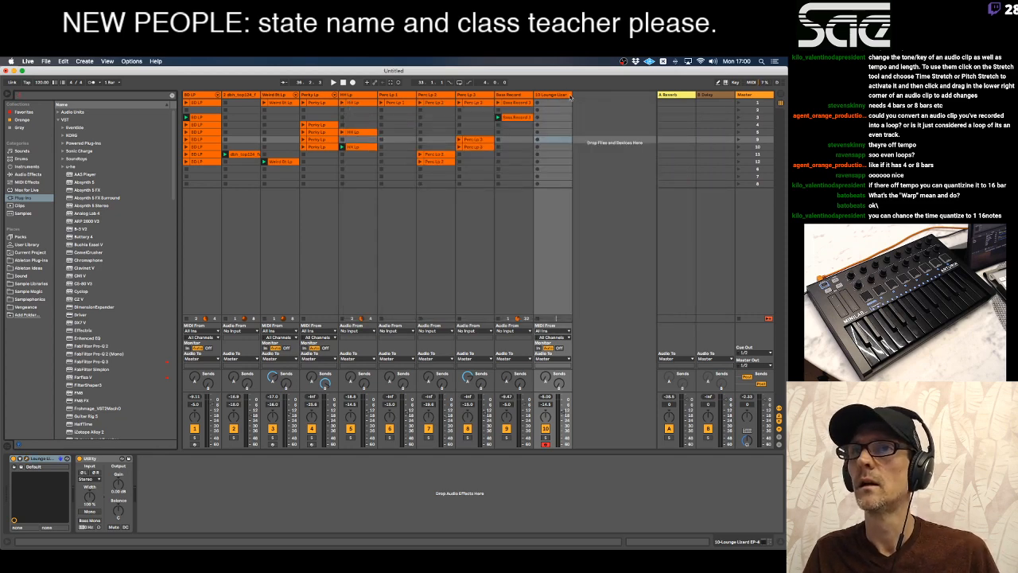
Play the set and record a four-bar MIDI clip in scene 3 of the Lounge Lizard track, ending the recording so it loops.
{"action": "key", "text": "space"}
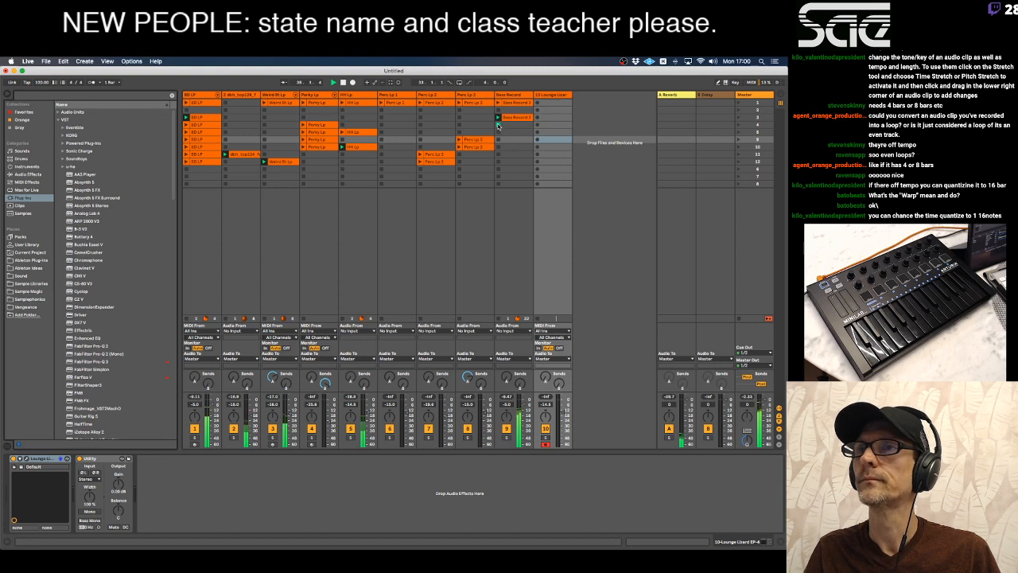
{"action": "left_click", "coordinate": [538, 117]}
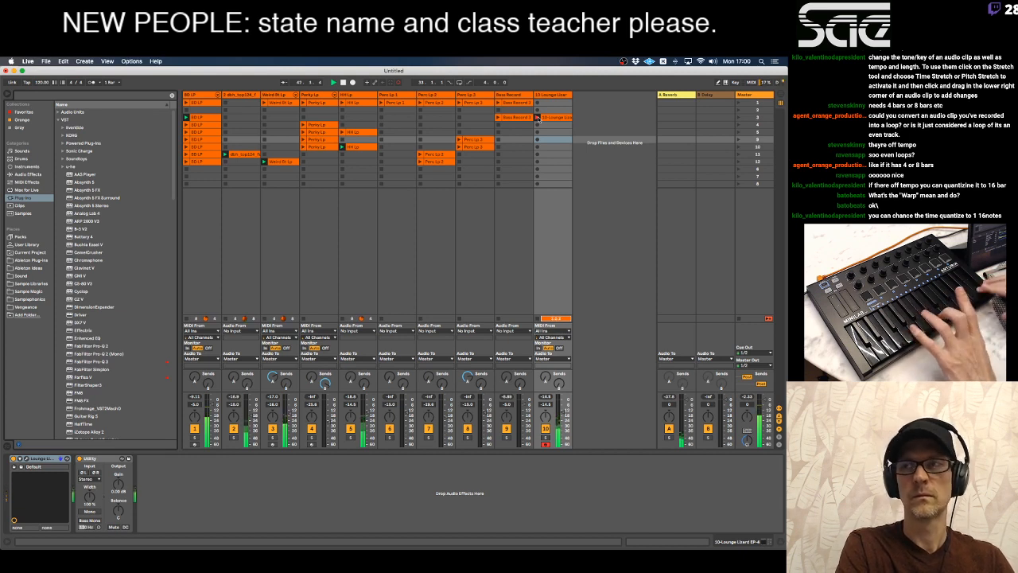
{"action": "left_click", "coordinate": [539, 119]}
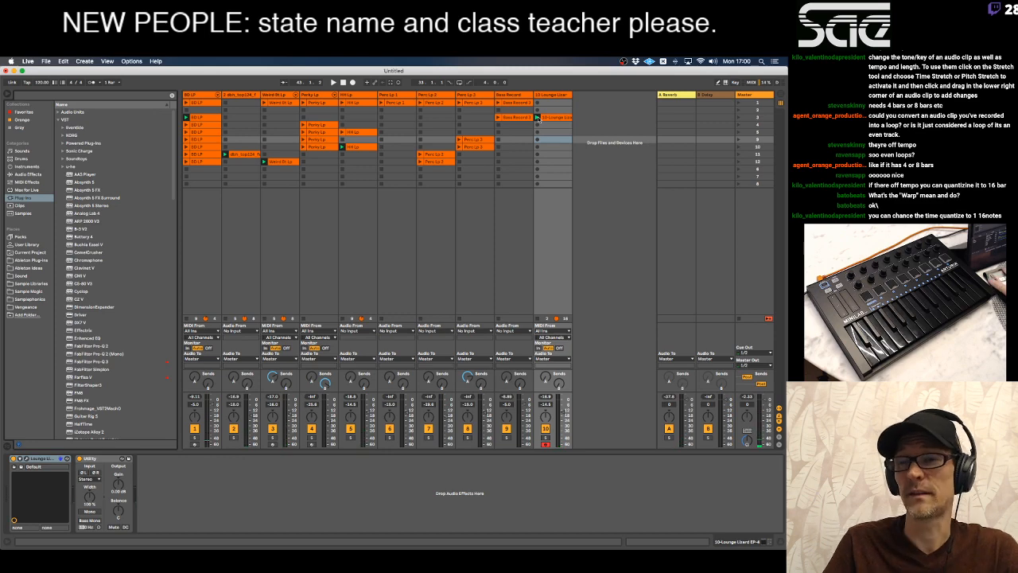
Open the recorded Lounge Lizard clip in an enlarged note editor and delete all of its B2 notes.
{"action": "double_click", "coordinate": [538, 118]}
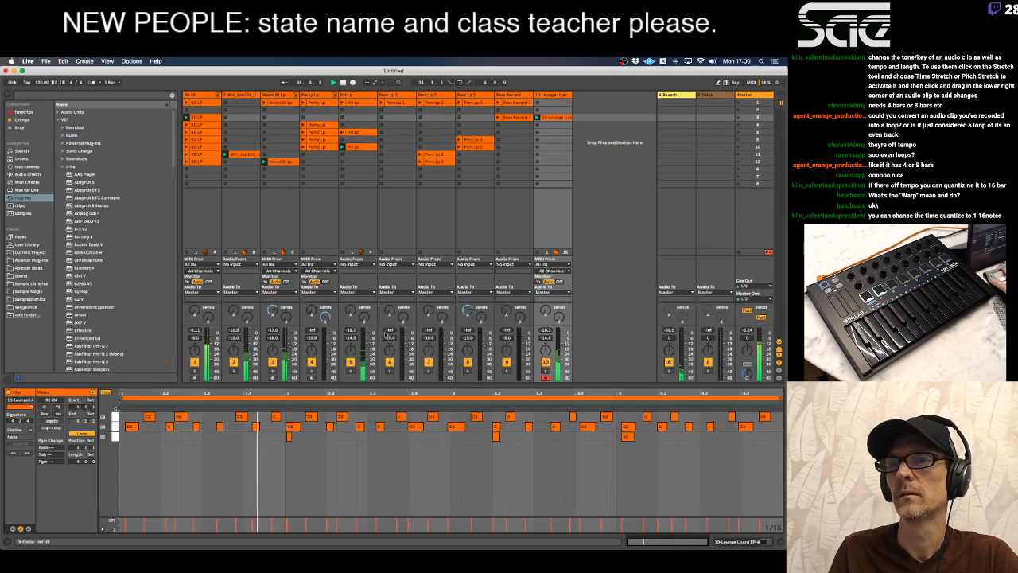
{"action": "left_click_drag", "start_coordinate": [266, 387], "coordinate": [266, 357]}
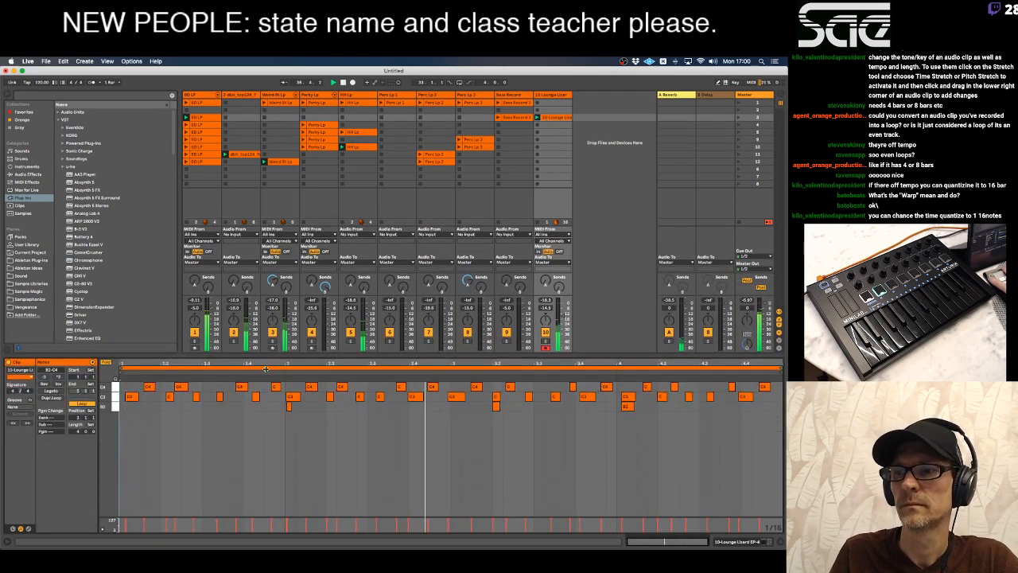
{"action": "left_click", "coordinate": [114, 407]}
{"action": "key", "text": "Delete"}
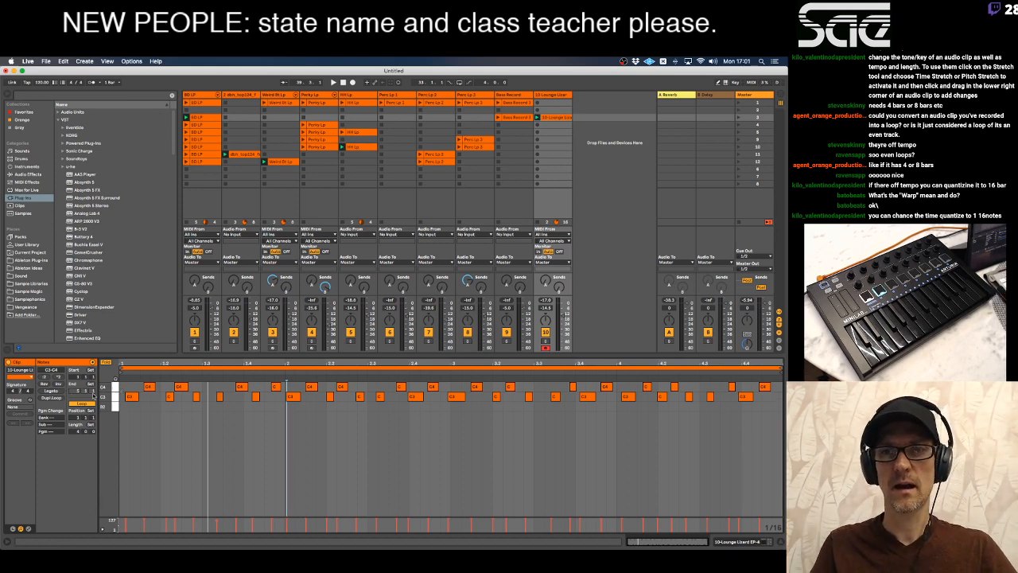
{"action": "left_click", "coordinate": [121, 387]}
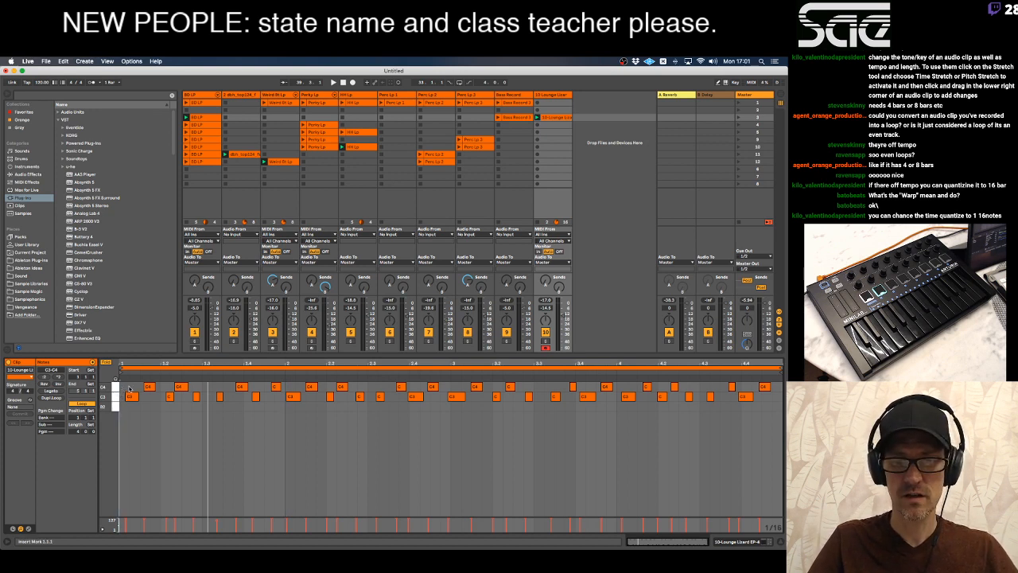
{"action": "key", "text": "super+shift+u"}
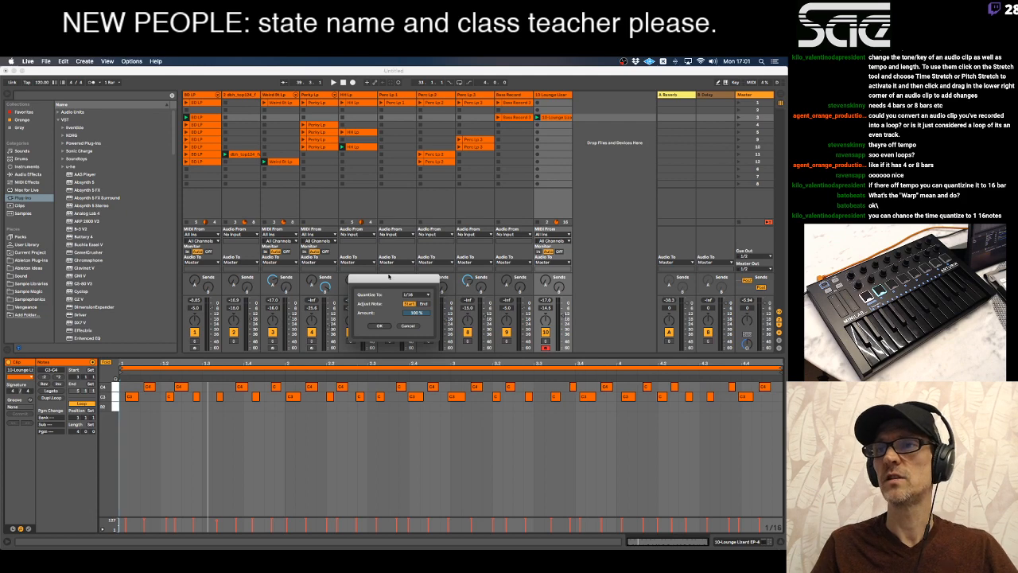
{"action": "left_click_drag", "start_coordinate": [389, 278], "coordinate": [385, 236]}
{"action": "left_click", "coordinate": [400, 283]}
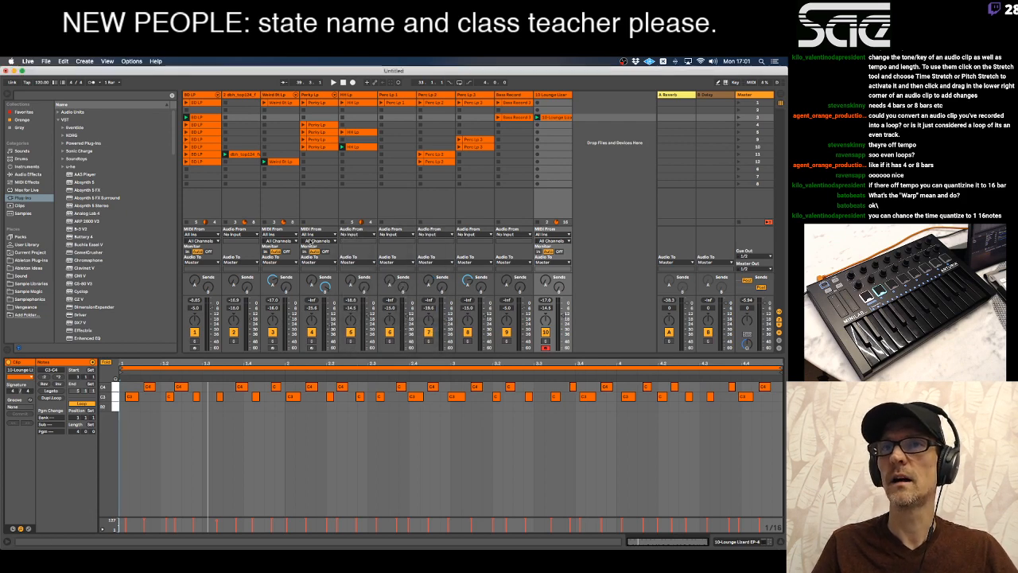
Try quantizing the clip's note starts to 1/16 at 100%, listen to the loop, and undo the quantization.
{"action": "left_click", "coordinate": [86, 61]}
{"action": "mouse_move", "coordinate": [64, 62]}
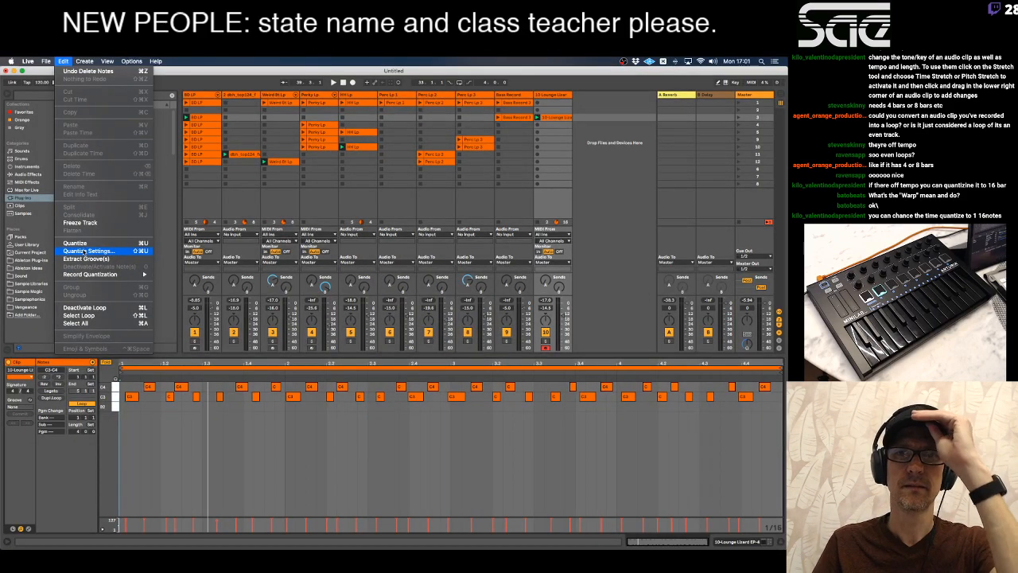
{"action": "left_click", "coordinate": [90, 250]}
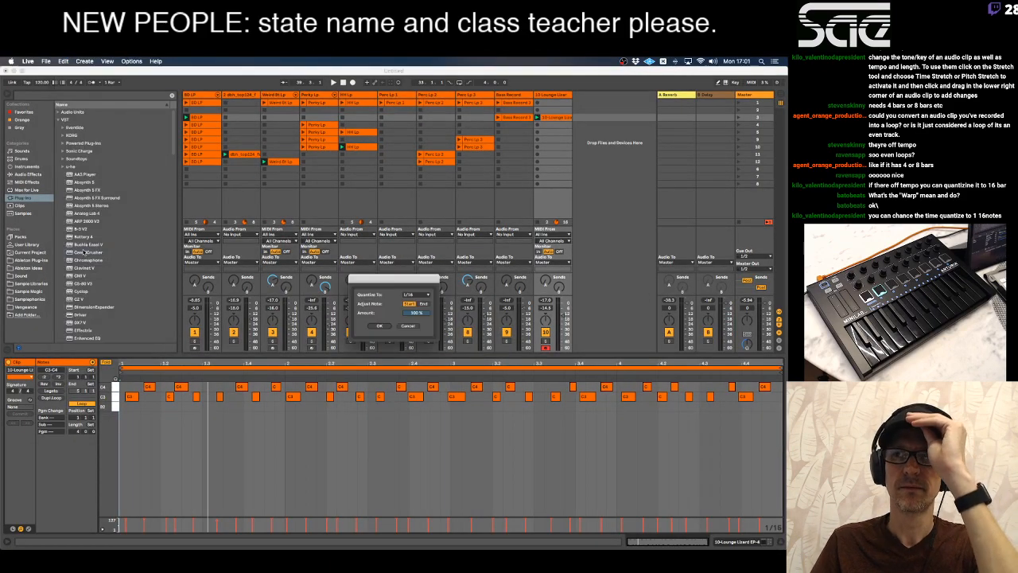
{"action": "left_click_drag", "start_coordinate": [423, 281], "coordinate": [417, 252]}
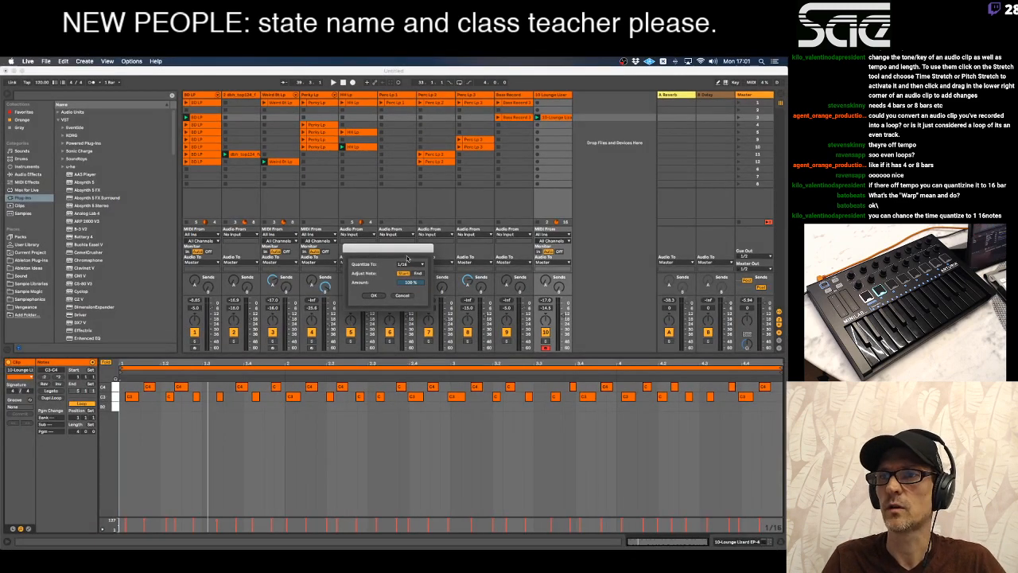
{"action": "left_click_drag", "start_coordinate": [407, 256], "coordinate": [404, 412]}
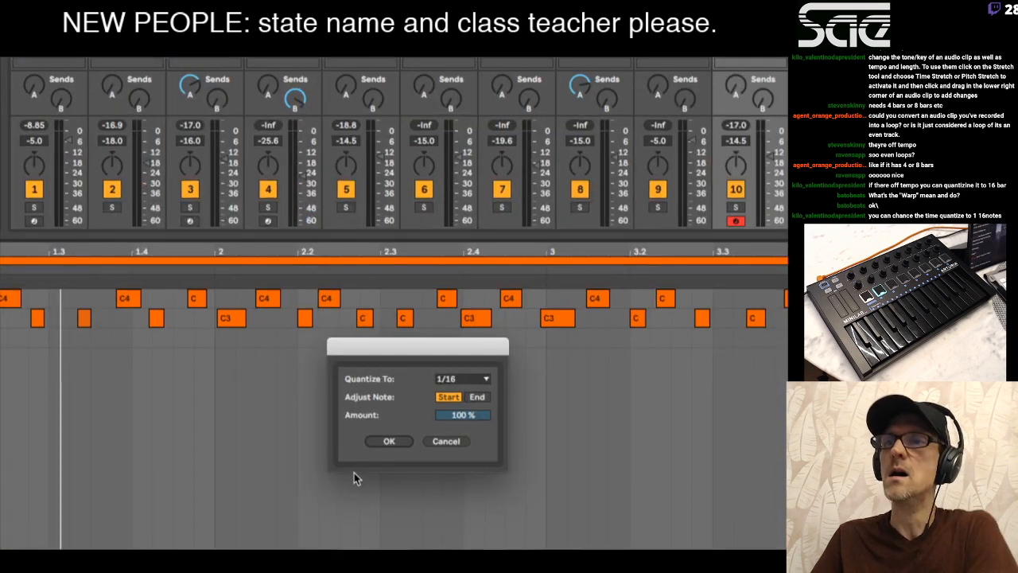
{"action": "left_click", "coordinate": [456, 374]}
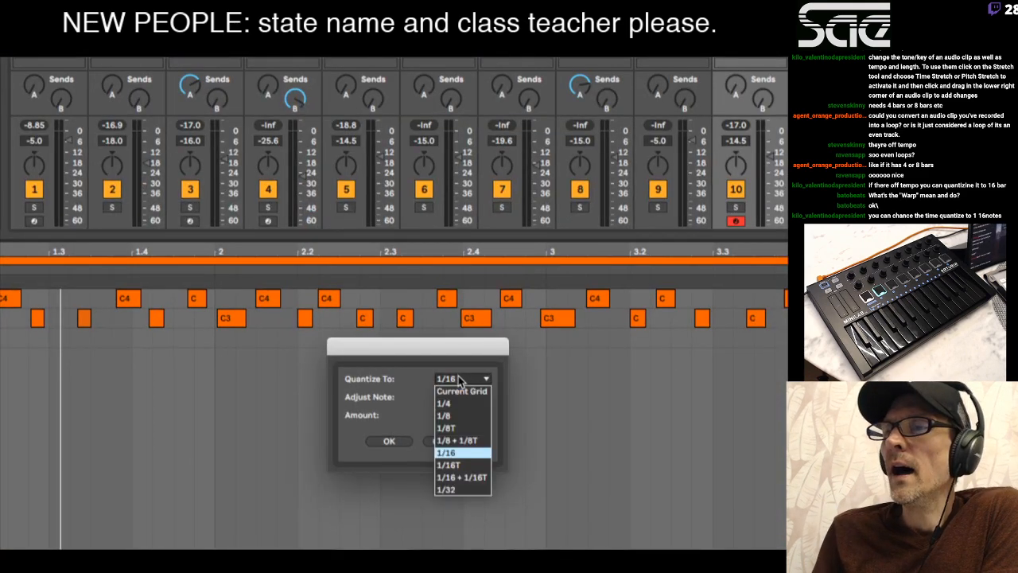
{"action": "left_click", "coordinate": [456, 374]}
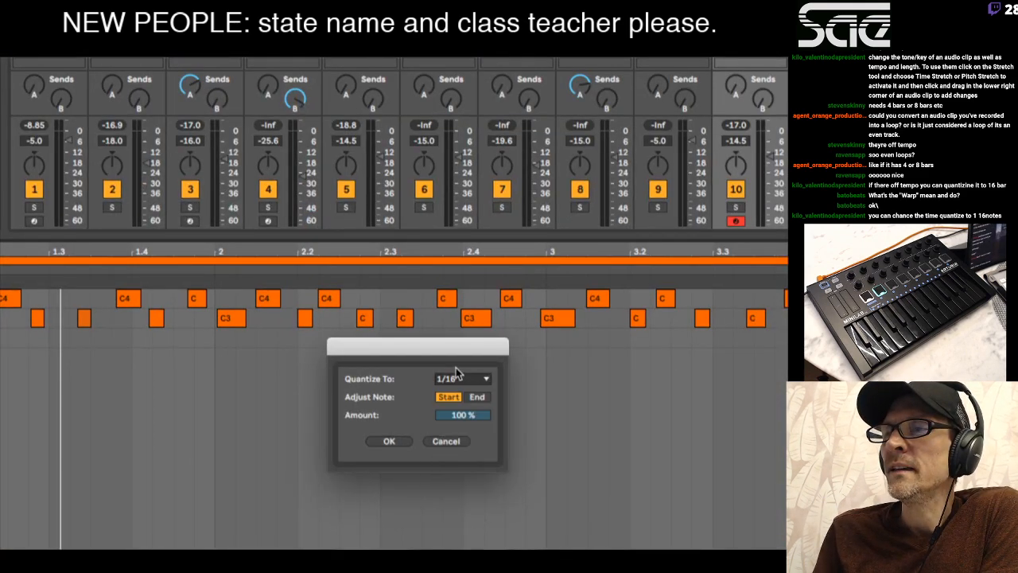
{"action": "left_click", "coordinate": [387, 443]}
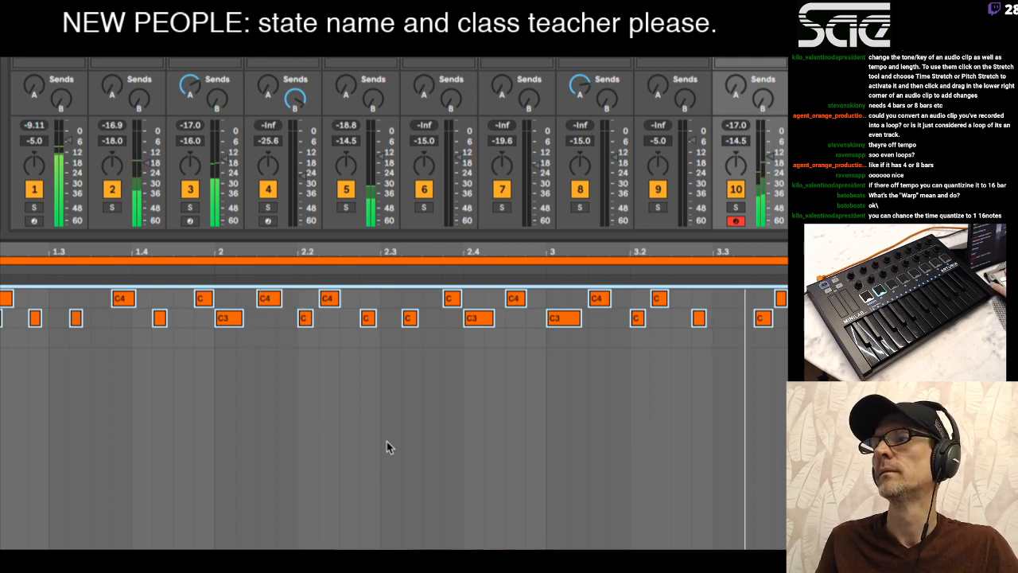
{"action": "key", "text": "space"}
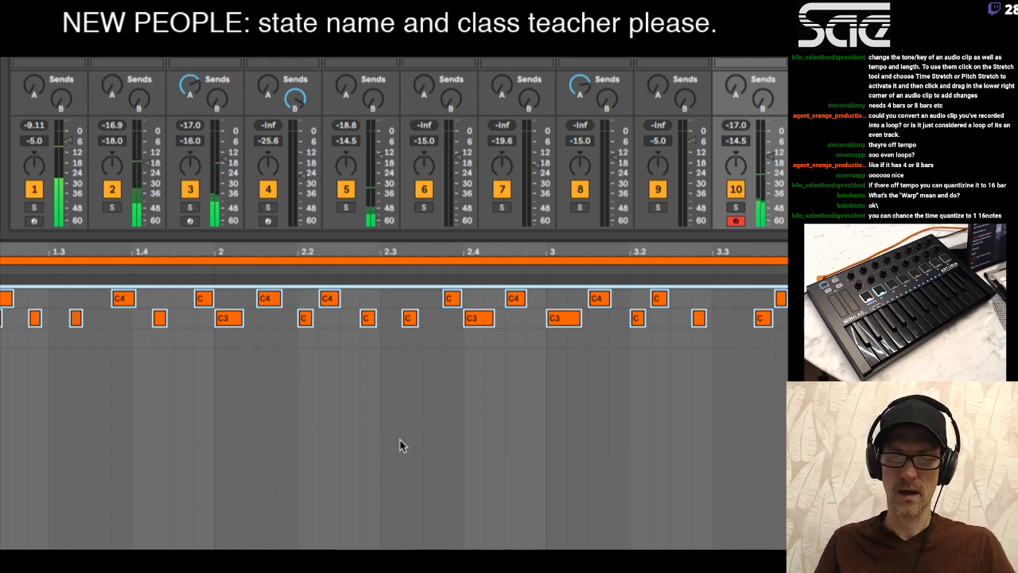
{"action": "key", "text": "super+z"}
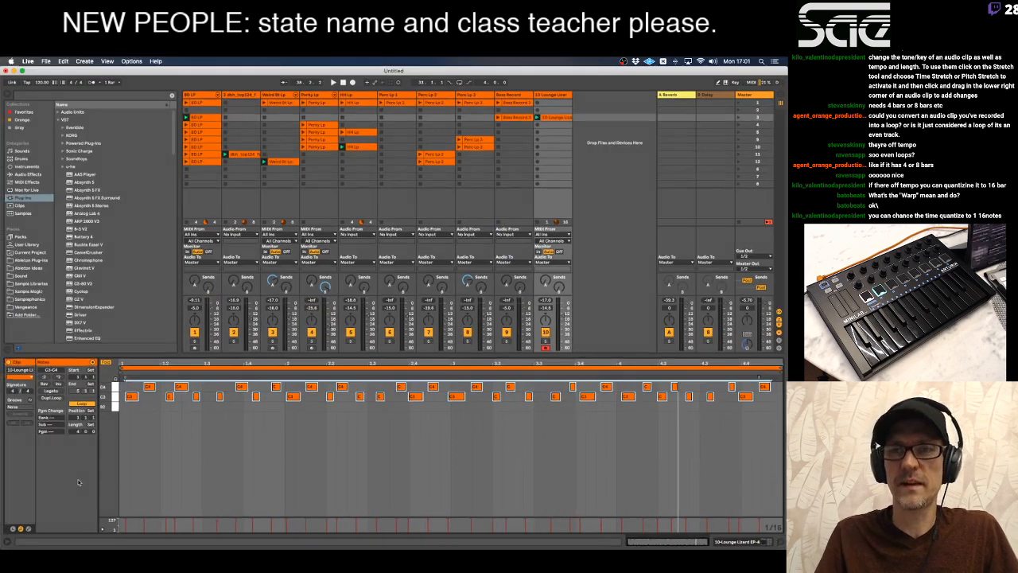
Move the clip's first C3 note to the clip start, quantize the selected note to 1/8 at 100%, and play the loop briefly.
{"action": "left_click", "coordinate": [149, 409]}
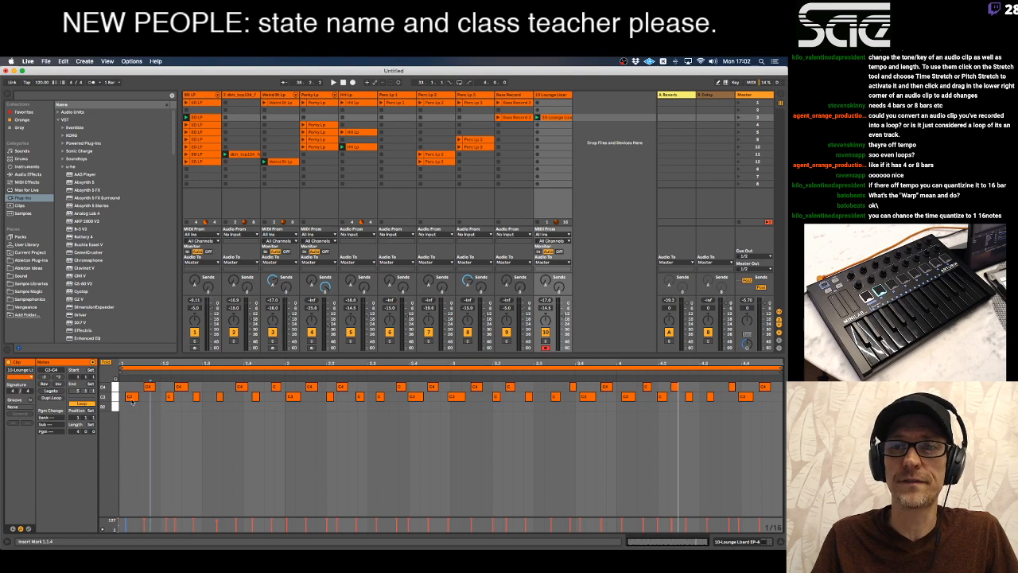
{"action": "left_click_drag", "start_coordinate": [132, 401], "coordinate": [126, 399]}
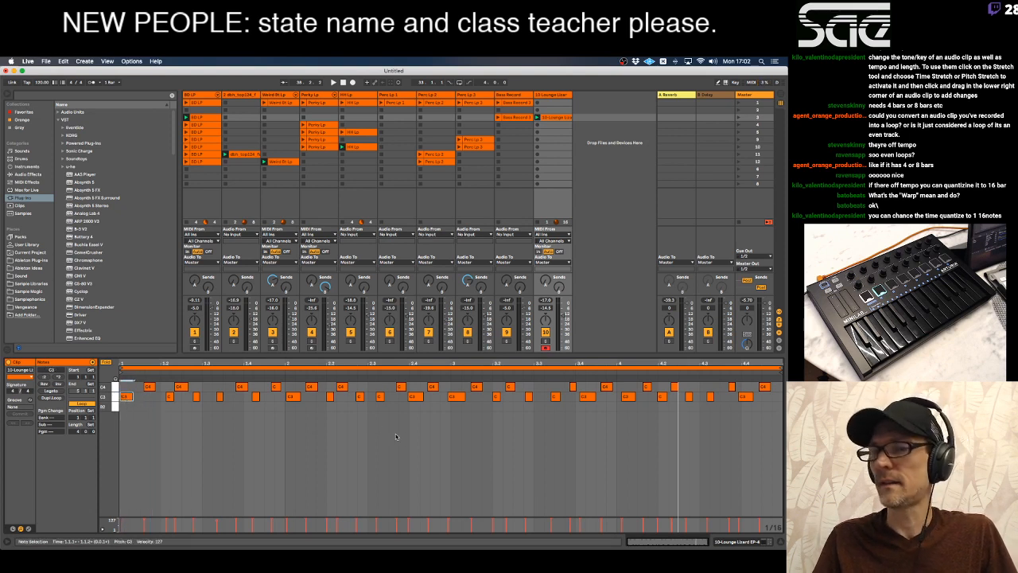
{"action": "key", "text": "super+shift+u"}
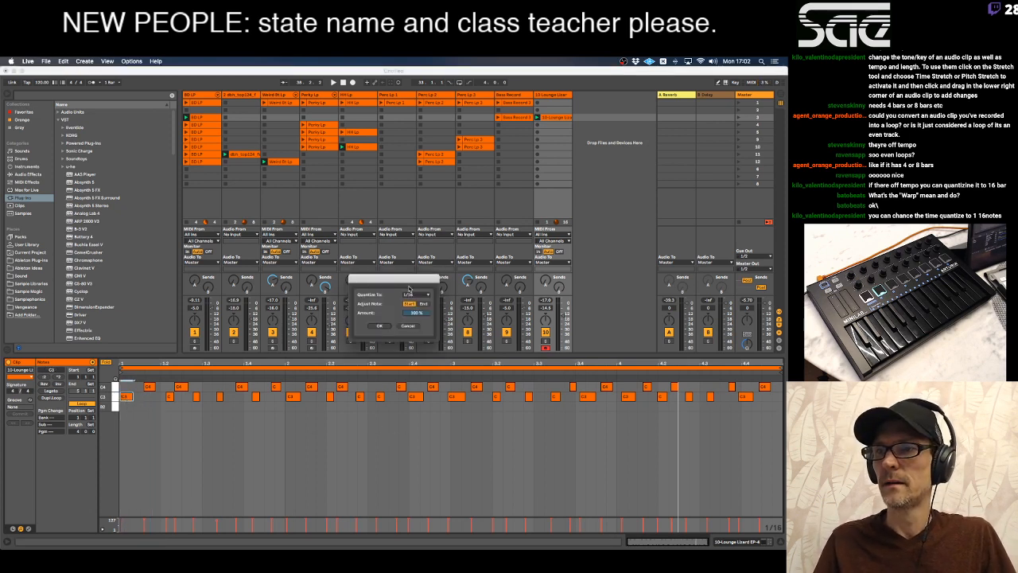
{"action": "left_click_drag", "start_coordinate": [410, 280], "coordinate": [415, 301]}
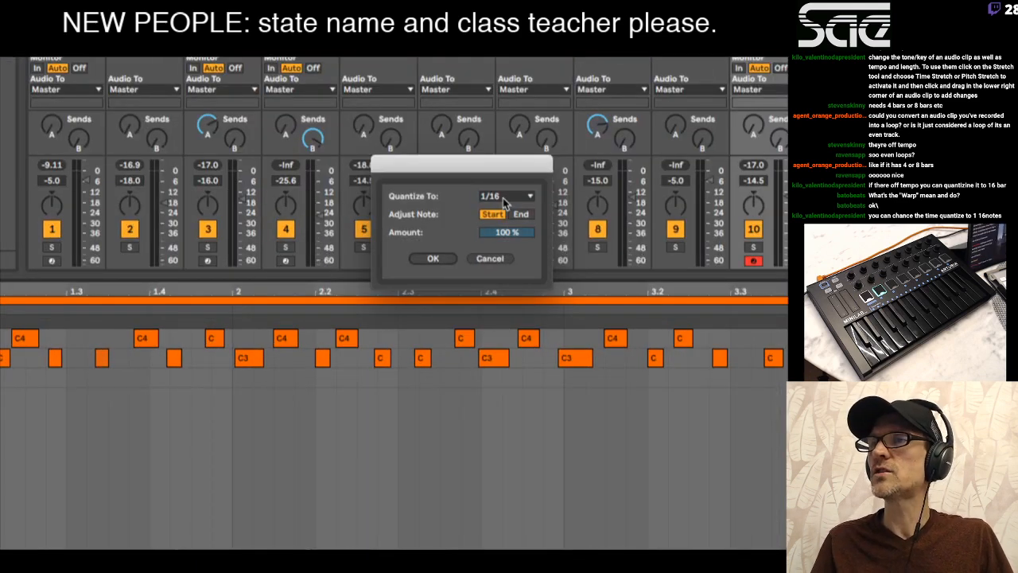
{"action": "left_click", "coordinate": [422, 316]}
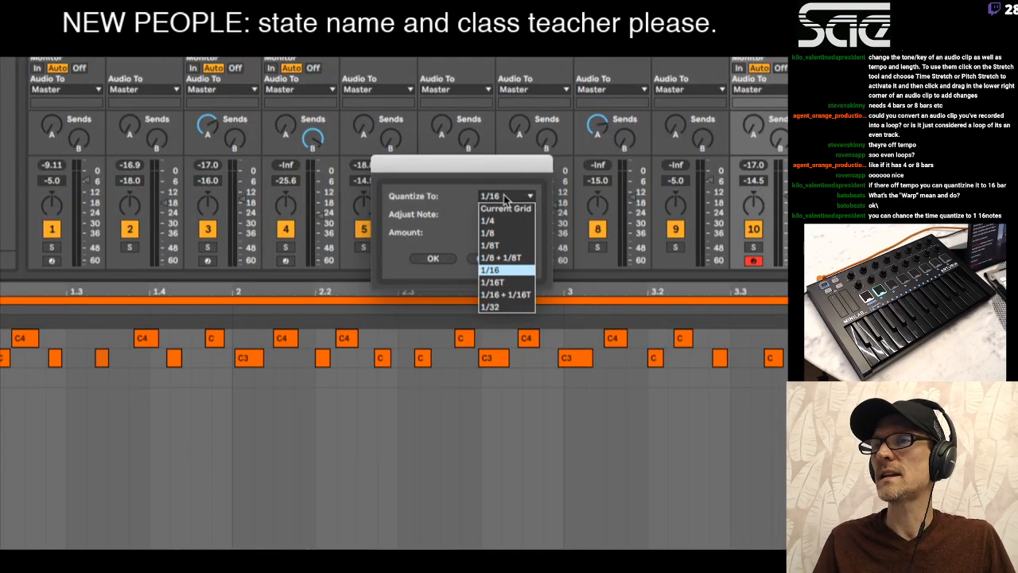
{"action": "left_click", "coordinate": [504, 233]}
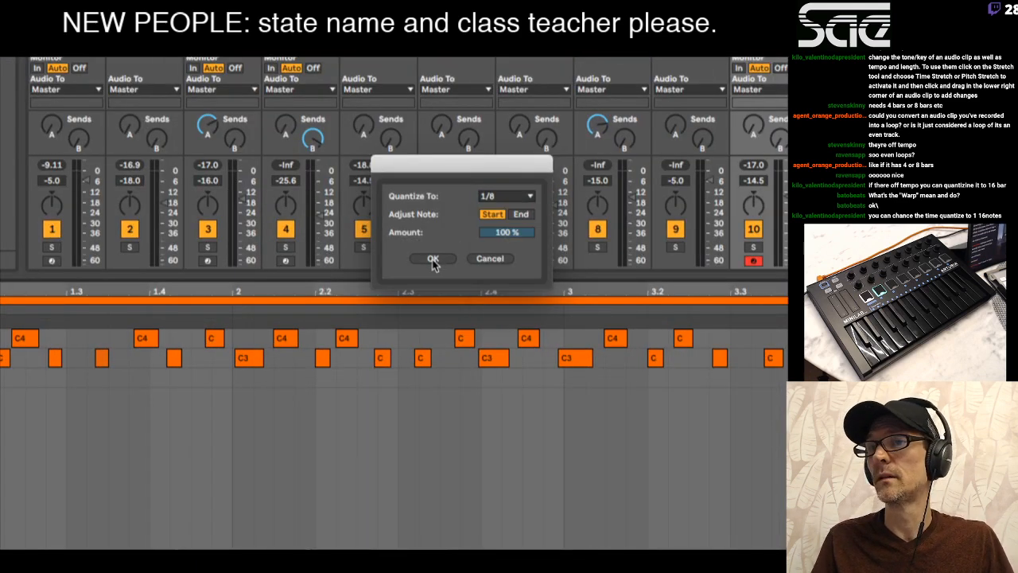
{"action": "left_click", "coordinate": [433, 259]}
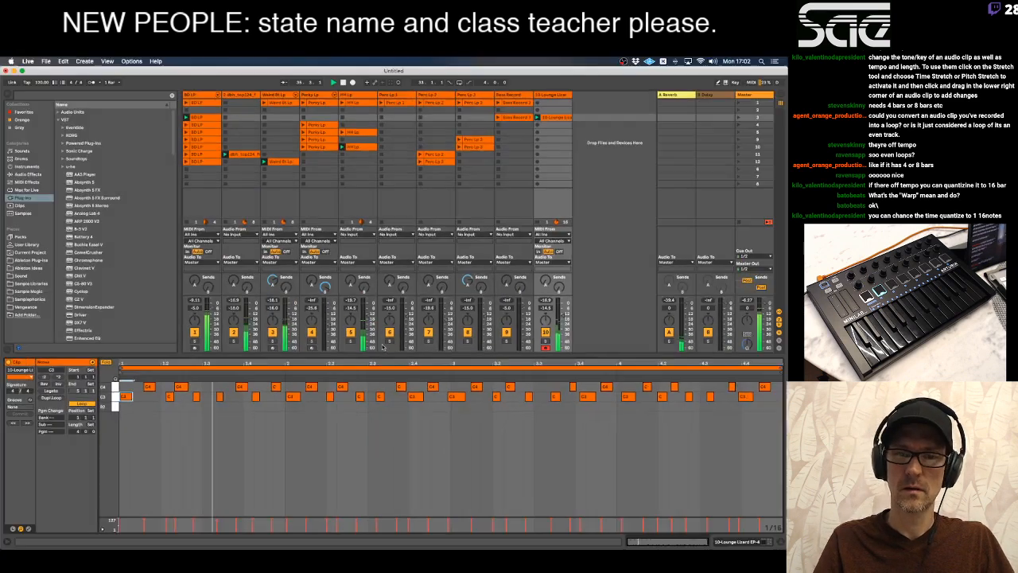
{"action": "key", "text": "space"}
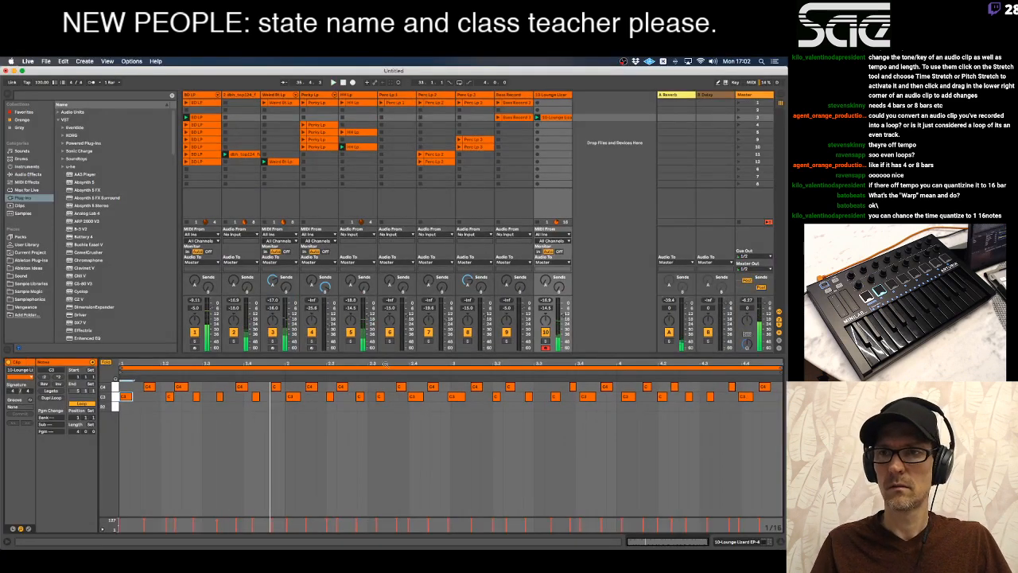
Add a B2 note in the second bar, remove it again, and refold the note editor to show only the used rows.
{"action": "left_click", "coordinate": [358, 409]}
{"action": "double_click", "coordinate": [359, 407]}
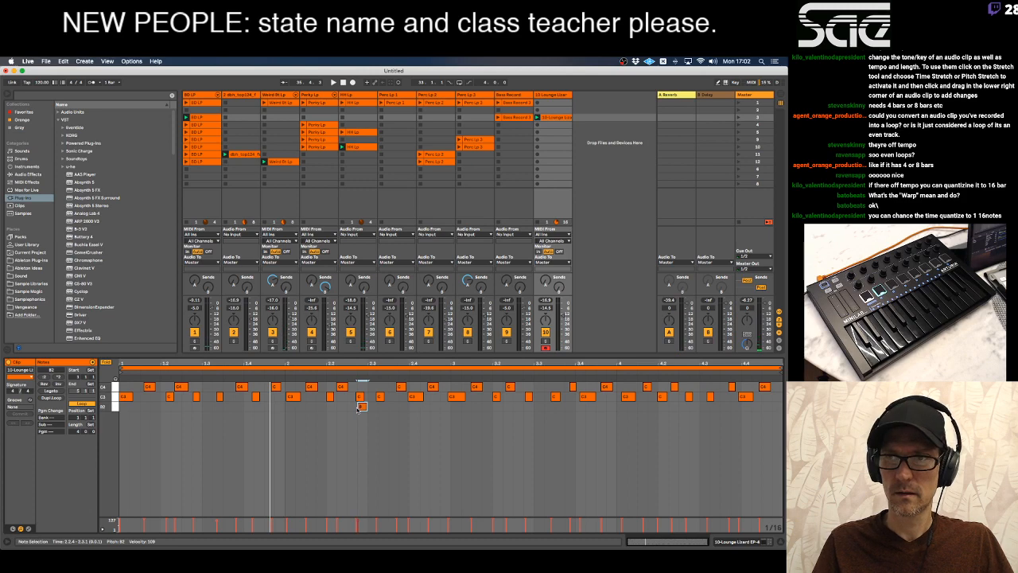
{"action": "double_click", "coordinate": [359, 407]}
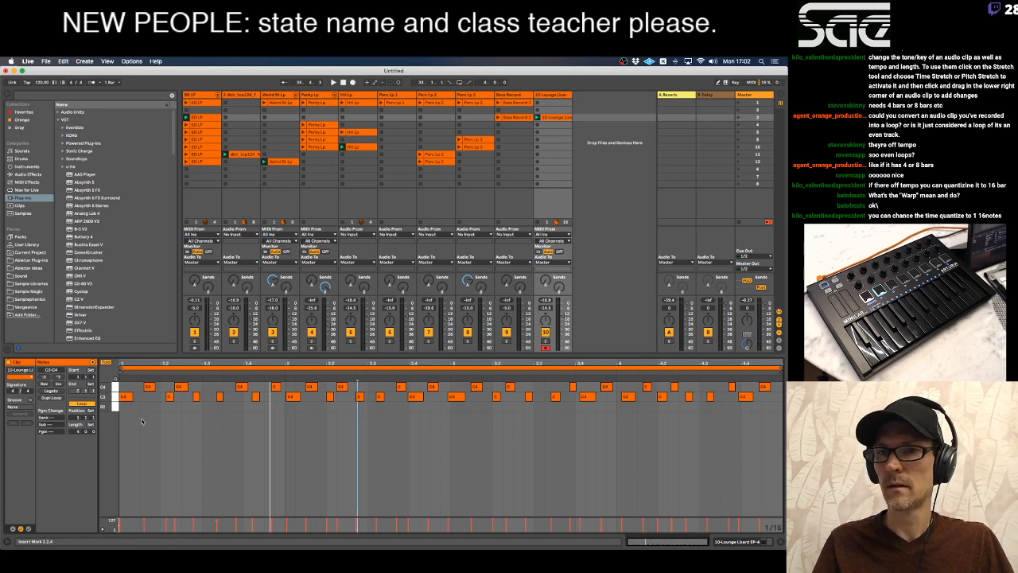
{"action": "left_click", "coordinate": [105, 363]}
{"action": "left_click", "coordinate": [105, 363]}
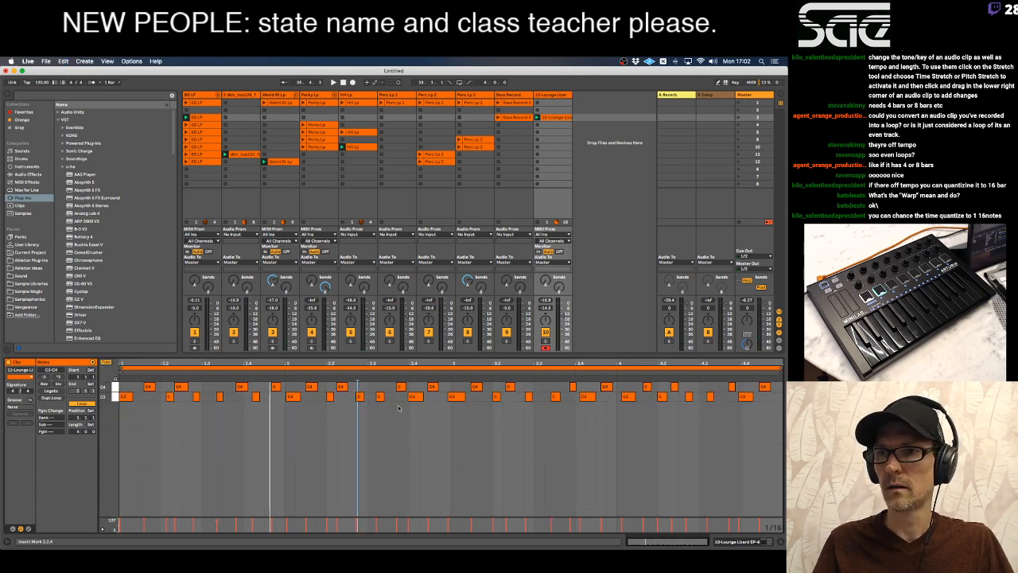
Try quantizing the clip's note starts to 1/8 at 100%, listen to the loop, and undo the quantization.
{"action": "left_click", "coordinate": [388, 412]}
{"action": "key", "text": "super+shift+u"}
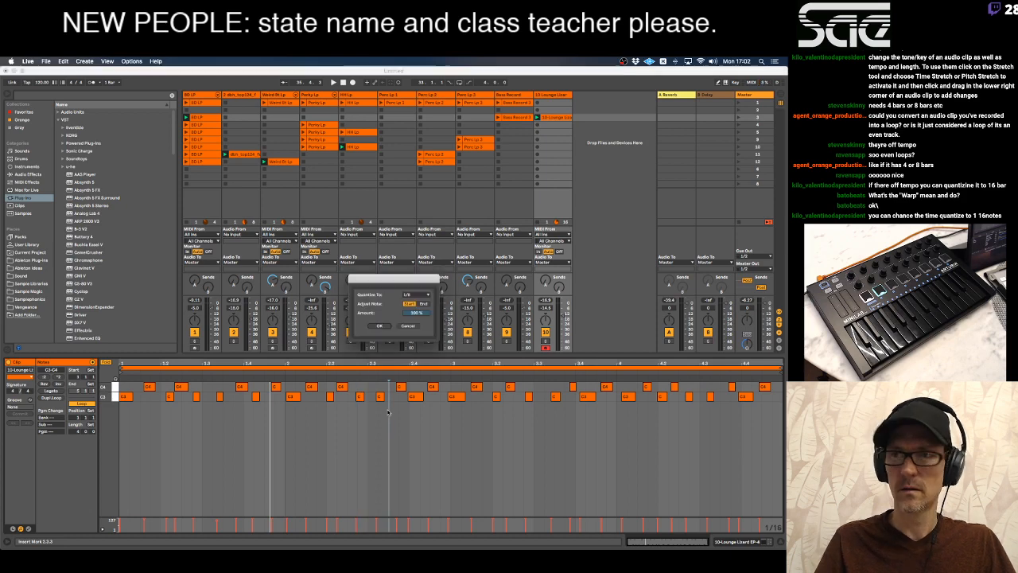
{"action": "left_click", "coordinate": [381, 327]}
{"action": "key", "text": "space"}
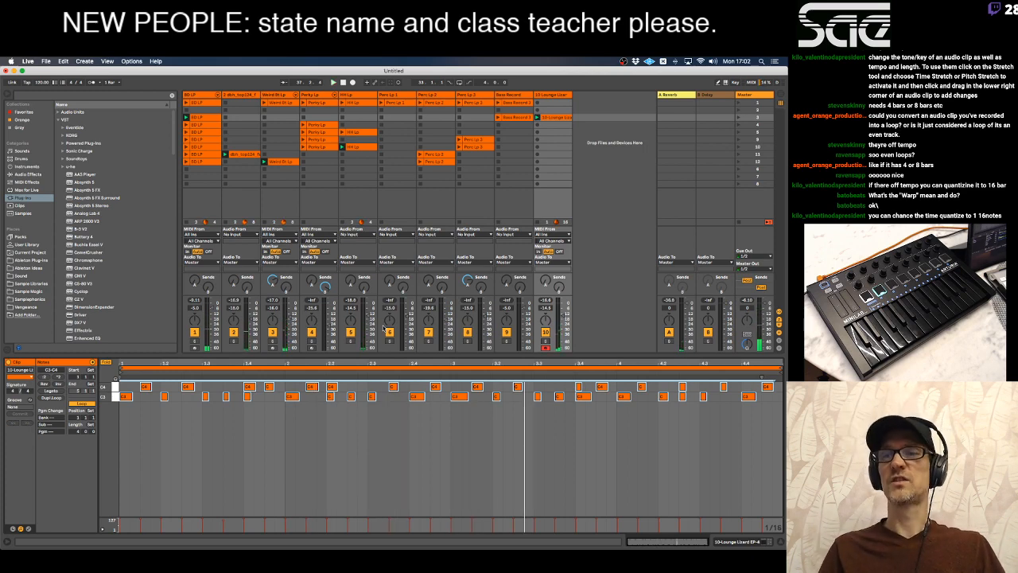
{"action": "key", "text": "super+z"}
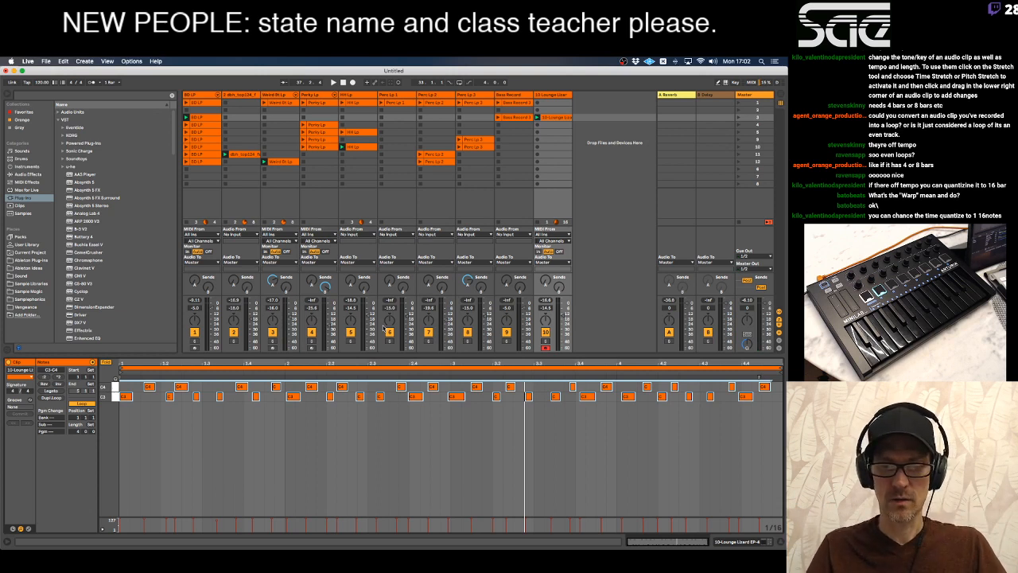
Quantize all of the clip's note starts to 1/16 at 100% and play the loop.
{"action": "key", "text": "super+shift+u"}
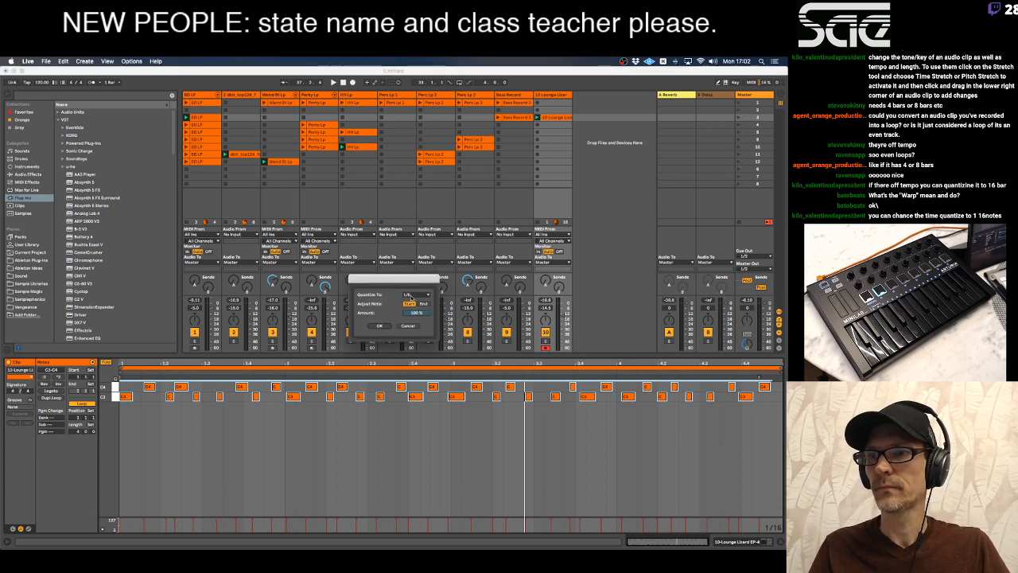
{"action": "left_click", "coordinate": [411, 296]}
{"action": "left_click", "coordinate": [407, 331]}
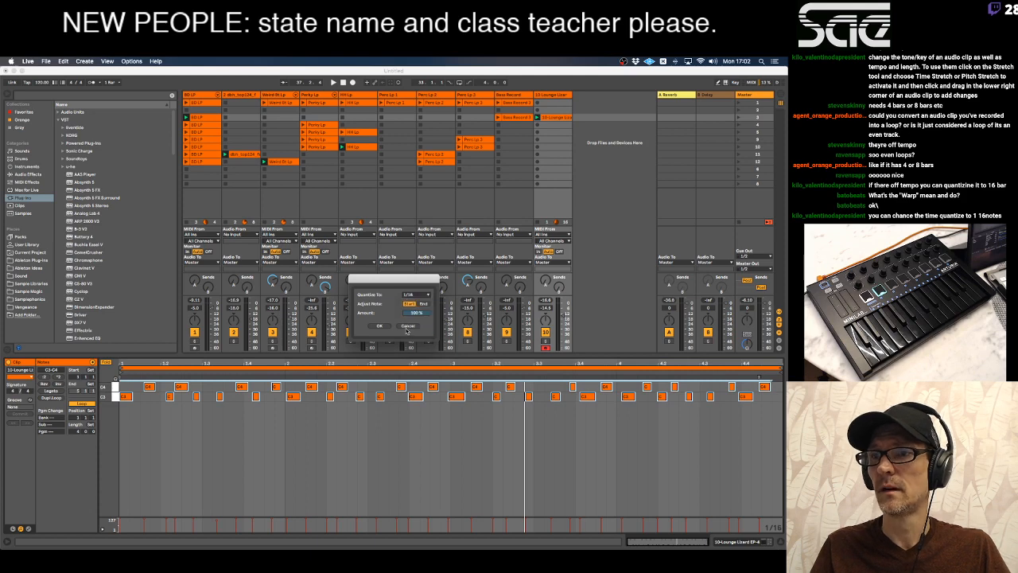
{"action": "left_click", "coordinate": [380, 327]}
{"action": "key", "text": "space"}
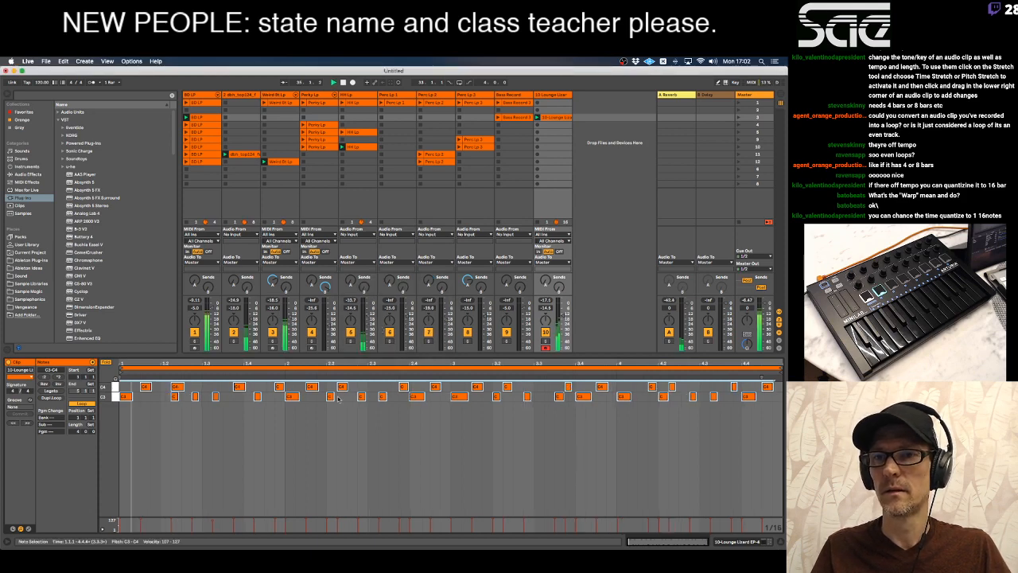
{"action": "left_click", "coordinate": [255, 424]}
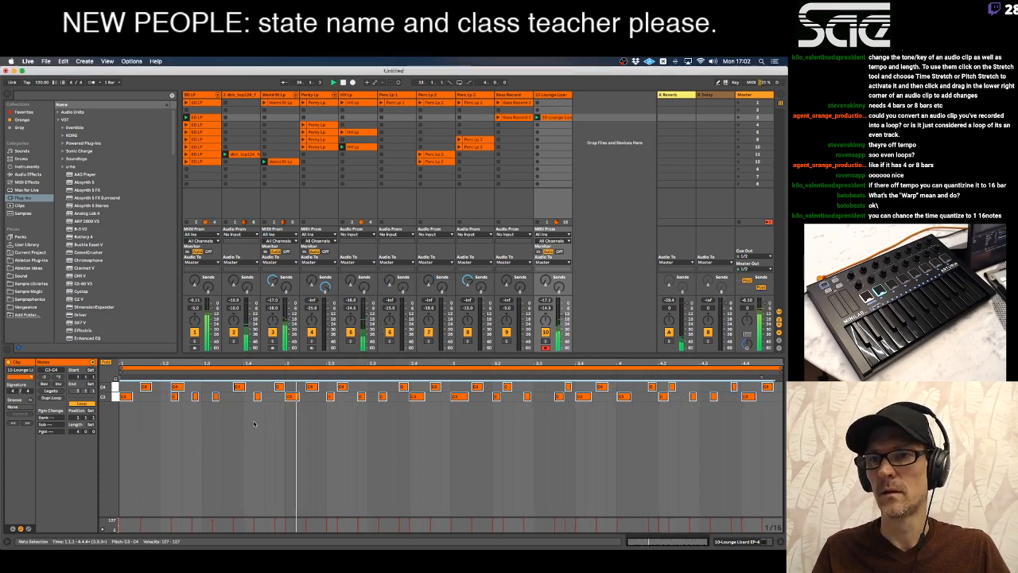
Move the misplaced C3 note back to beat 1.2 and try shifting the C4 note before beat 1.4 along the grid.
{"action": "left_click", "coordinate": [180, 397]}
{"action": "left_click_drag", "start_coordinate": [177, 397], "coordinate": [166, 397]}
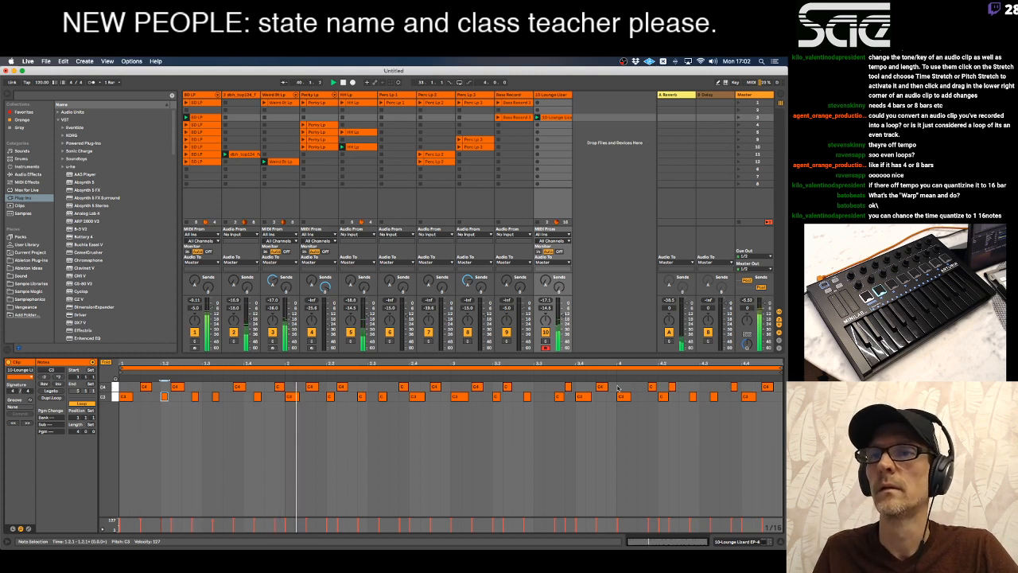
{"action": "mouse_move", "coordinate": [257, 398]}
{"action": "left_mouse_down"}
{"action": "mouse_move", "coordinate": [217, 398]}
{"action": "mouse_move", "coordinate": [258, 396]}
{"action": "mouse_move", "coordinate": [240, 394]}
{"action": "left_mouse_up"}
{"action": "left_click", "coordinate": [247, 397]}
{"action": "key", "text": "Left"}
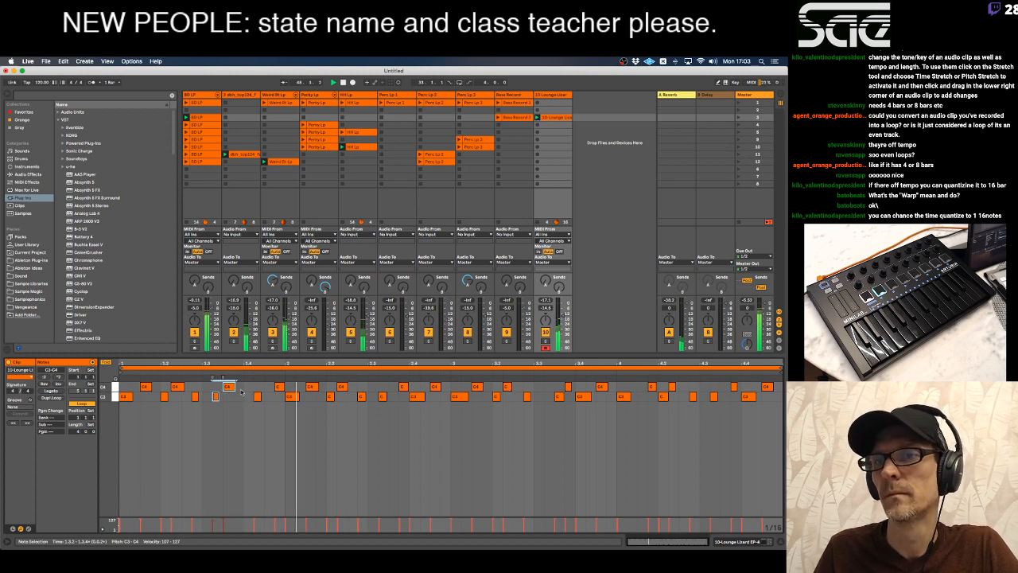
{"action": "left_click", "coordinate": [244, 395]}
{"action": "left_click", "coordinate": [229, 387]}
{"action": "key", "text": "Right"}
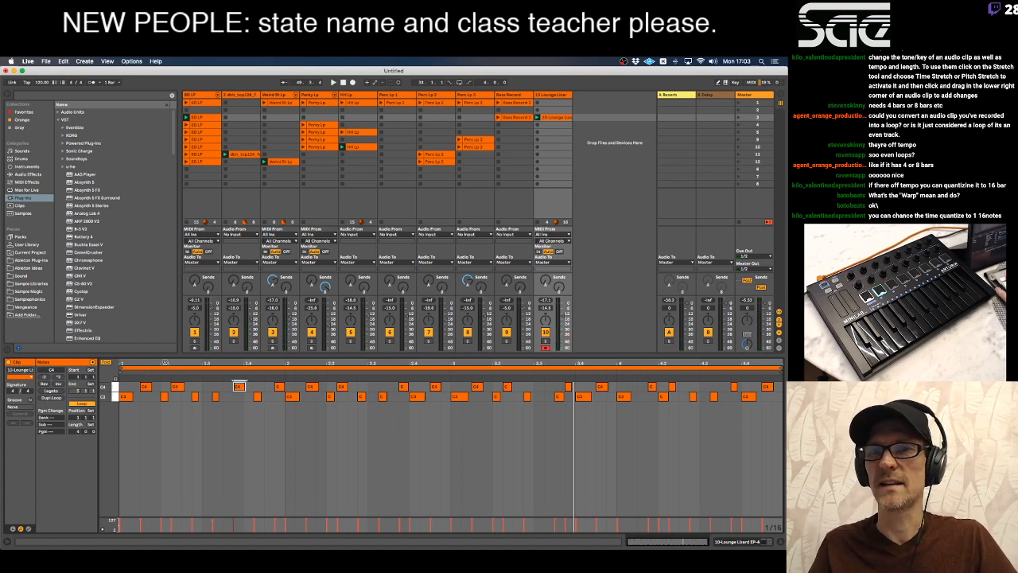
Undo the individual note moves and the 1/16 quantization, then deselect the notes.
{"action": "key", "text": "super+z"}
{"action": "key", "text": "super+z"}
{"action": "key", "text": "super+z"}
{"action": "key", "text": "super+z"}
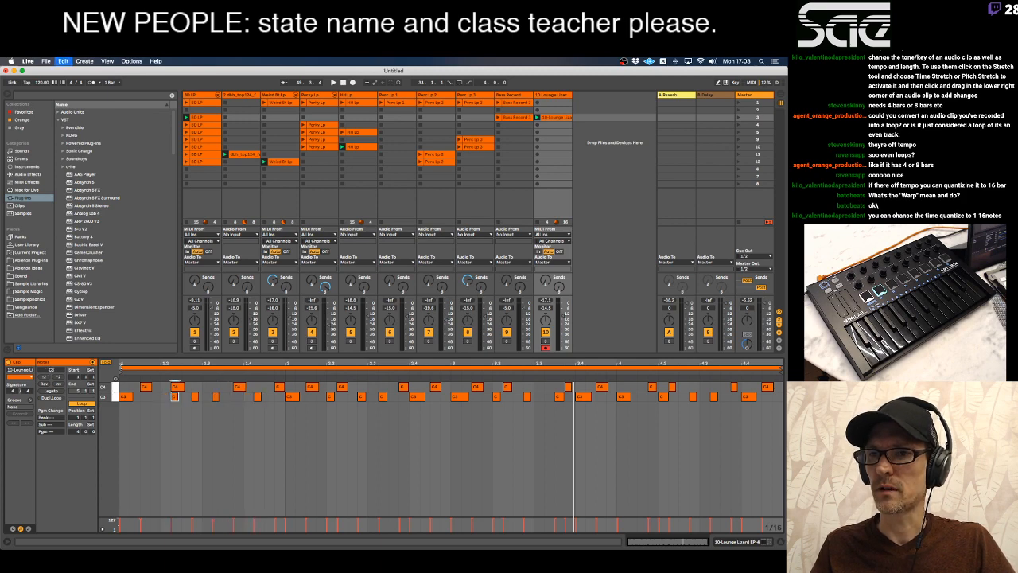
{"action": "key", "text": "super+z"}
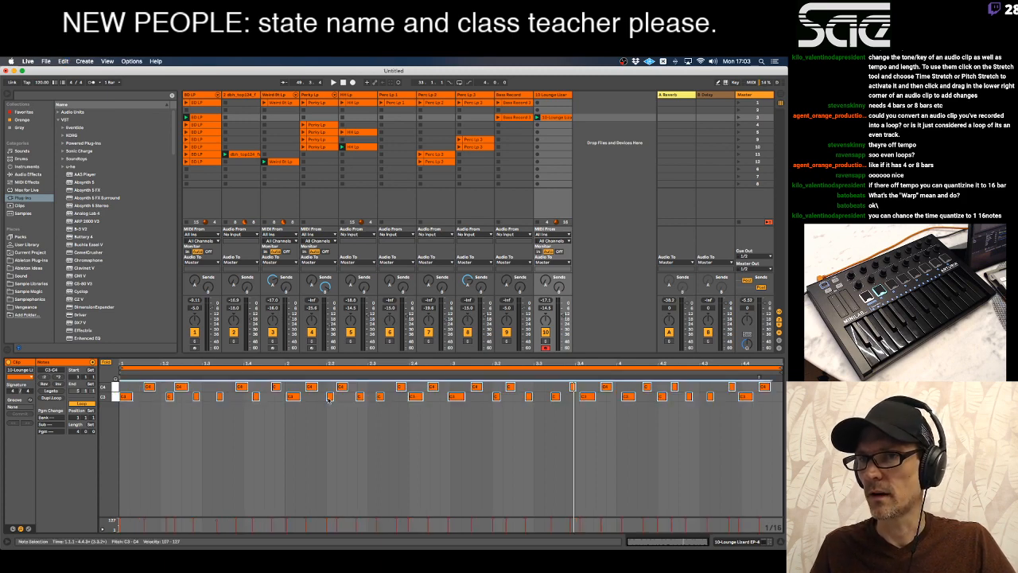
{"action": "left_click", "coordinate": [367, 413]}
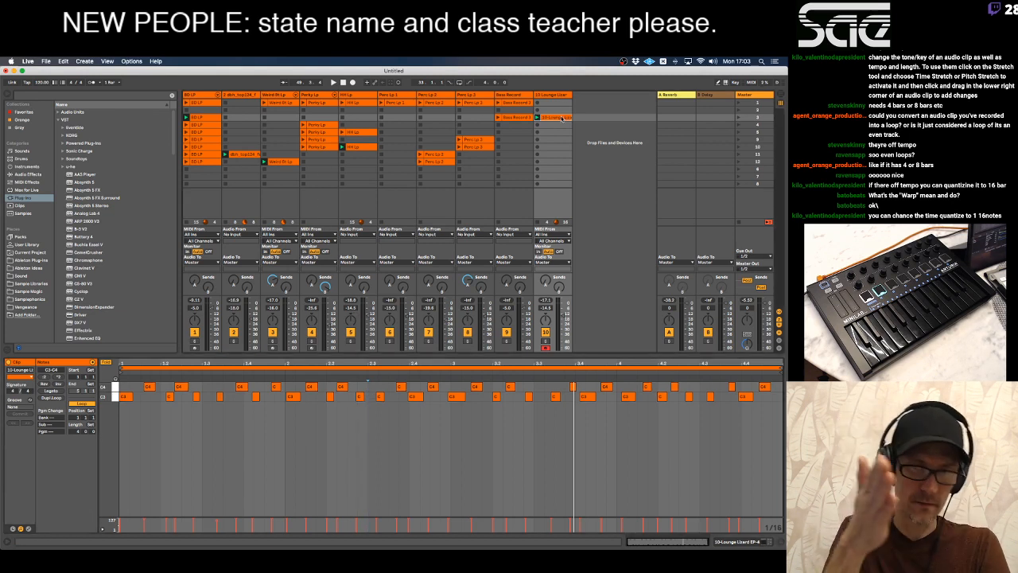
Delete the Lounge Lizard clip in scene 3 and record a new four-bar looping MIDI clip in the same slot.
{"action": "key", "text": "Delete"}
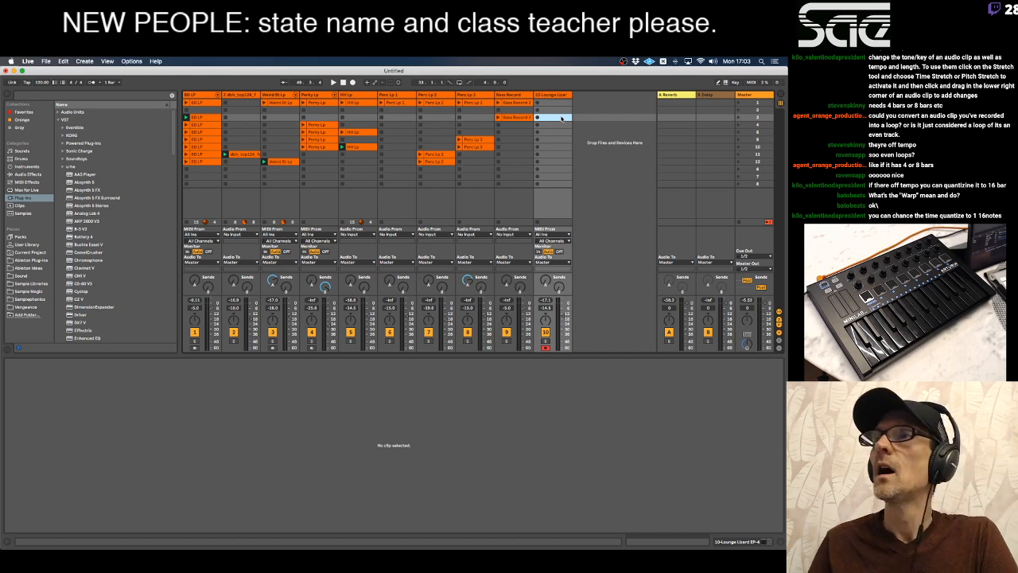
{"action": "left_click", "coordinate": [549, 94]}
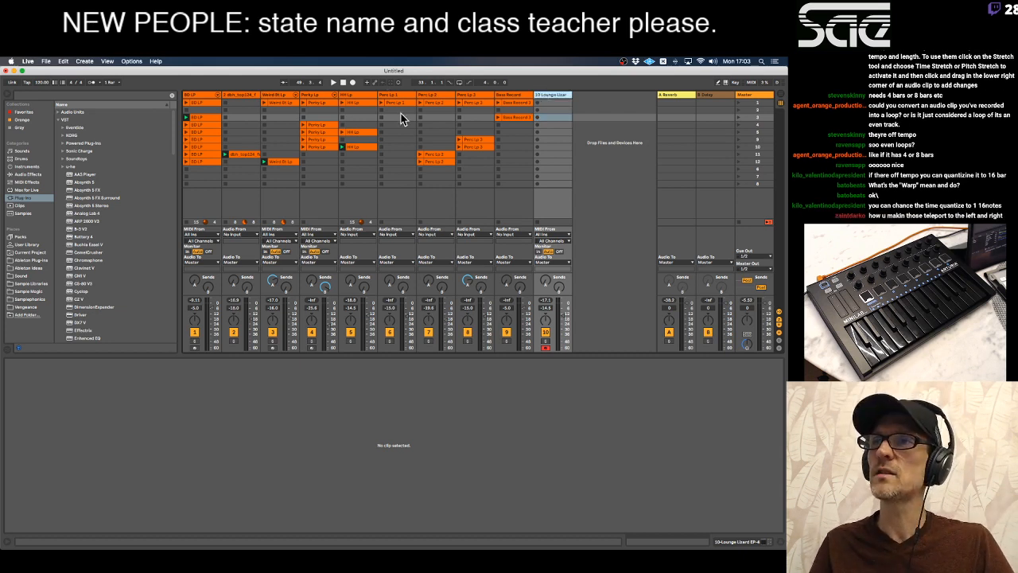
{"action": "left_click", "coordinate": [539, 118]}
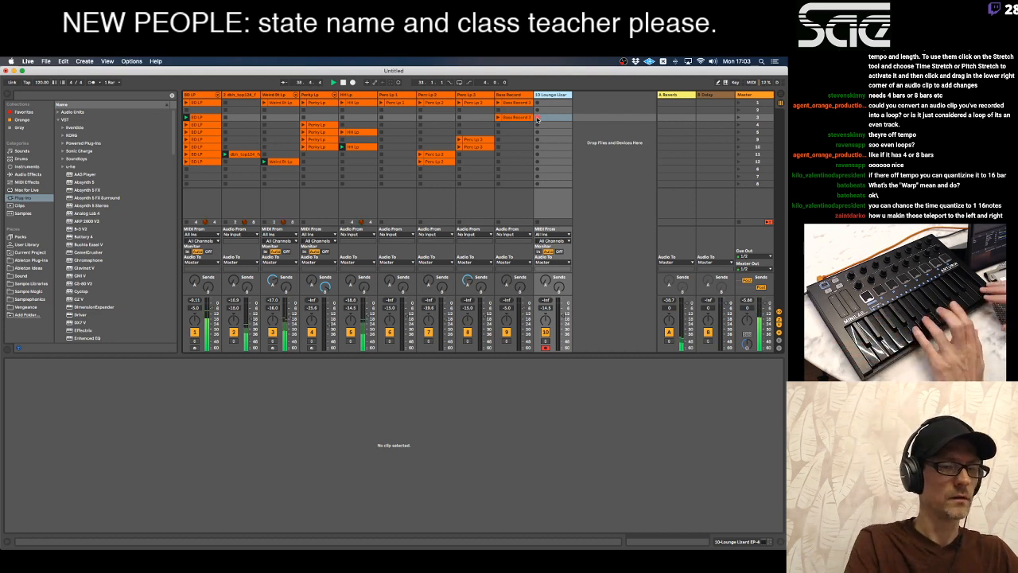
{"action": "left_click", "coordinate": [537, 118]}
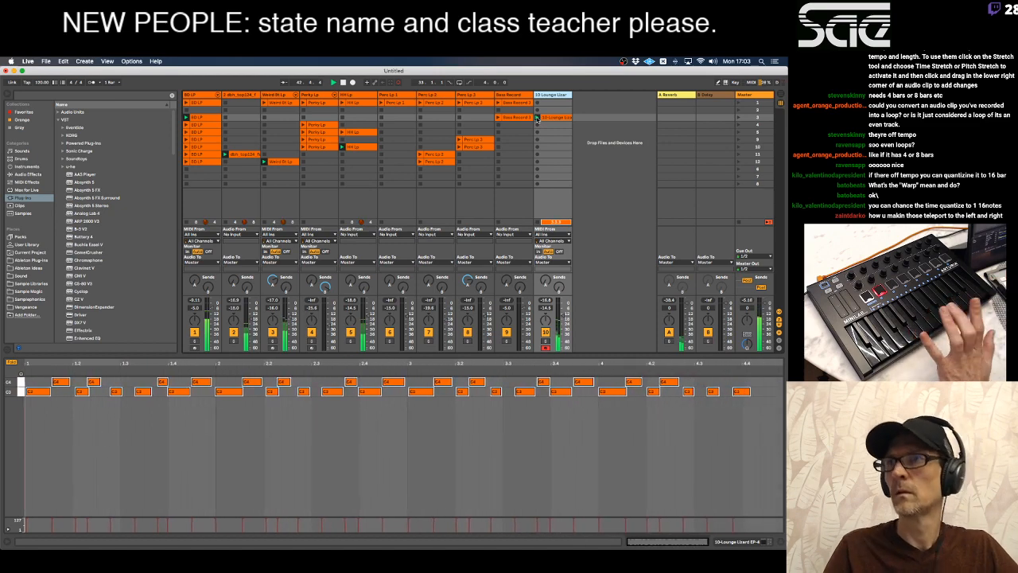
{"action": "left_click", "coordinate": [537, 118]}
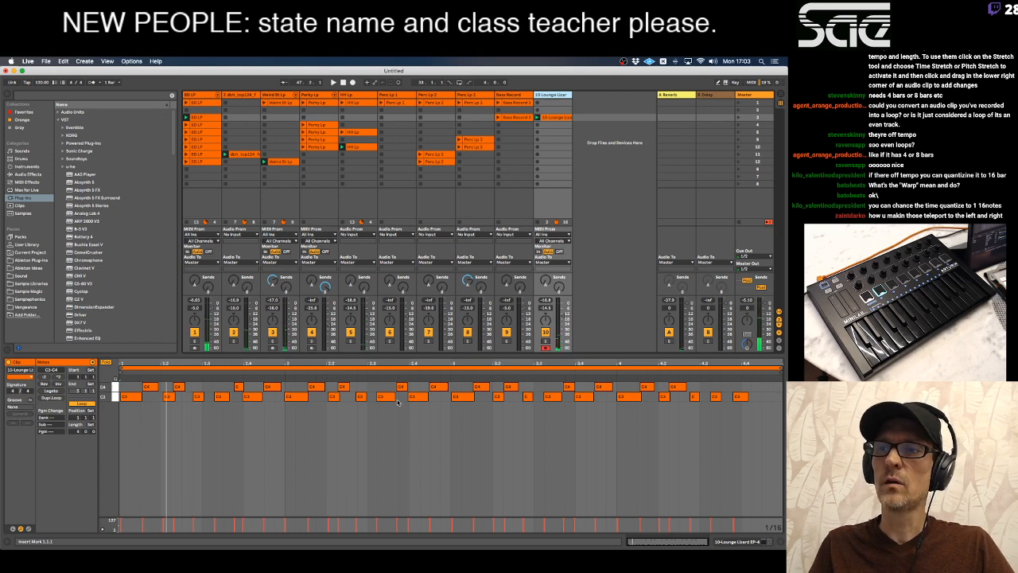
Select all notes of the new clip, quantize their starts to 1/16 at 100%, and play the loop.
{"action": "left_click", "coordinate": [400, 401]}
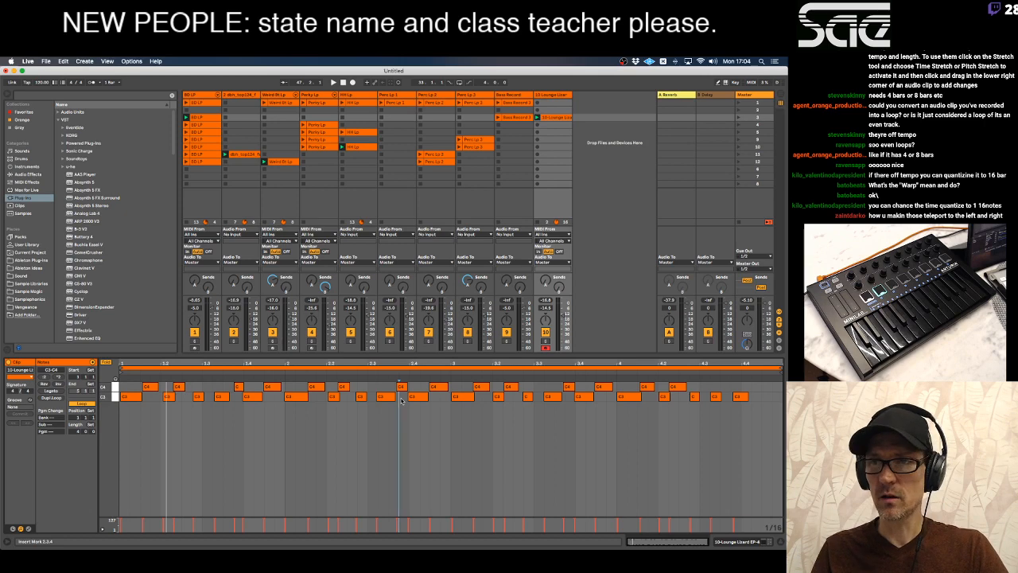
{"action": "key", "text": "super+a"}
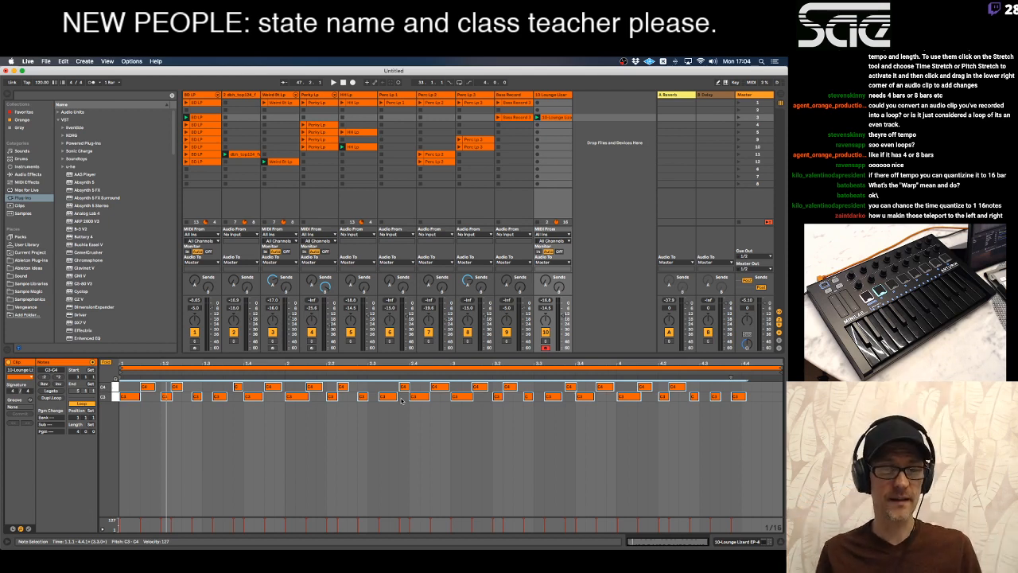
{"action": "key", "text": "super+shift+u"}
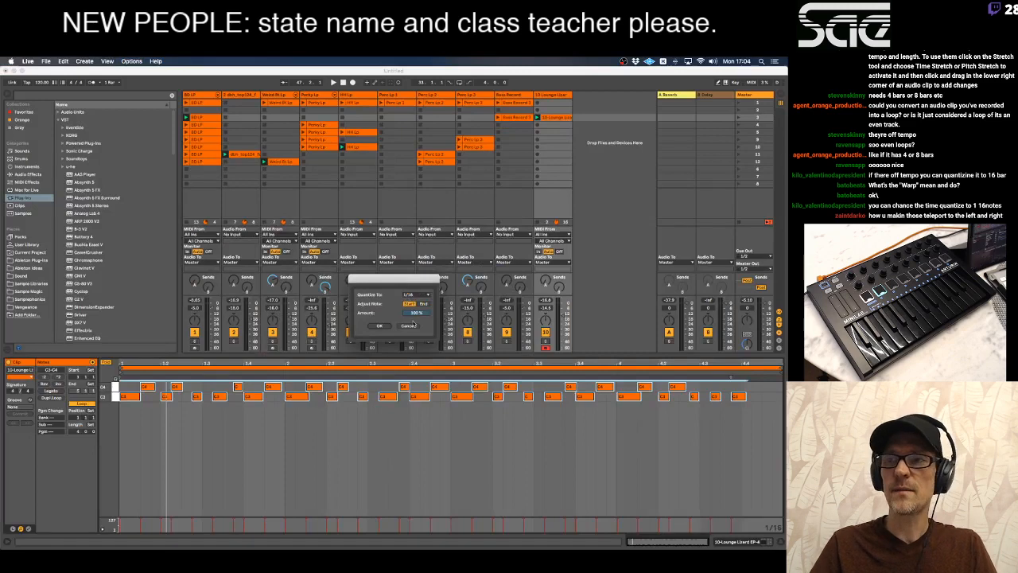
{"action": "left_click", "coordinate": [430, 350]}
{"action": "left_click", "coordinate": [369, 413]}
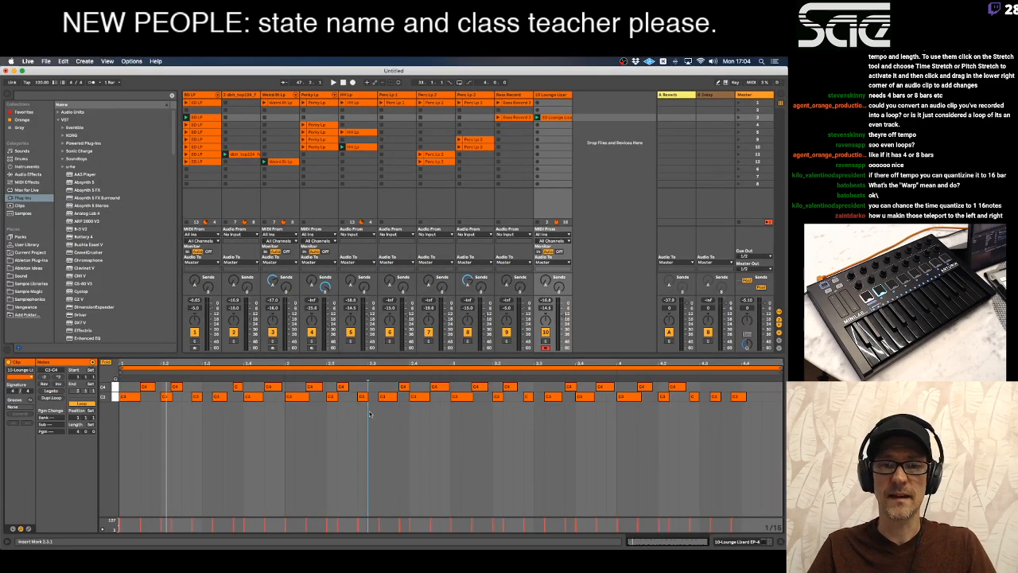
{"action": "key", "text": "space"}
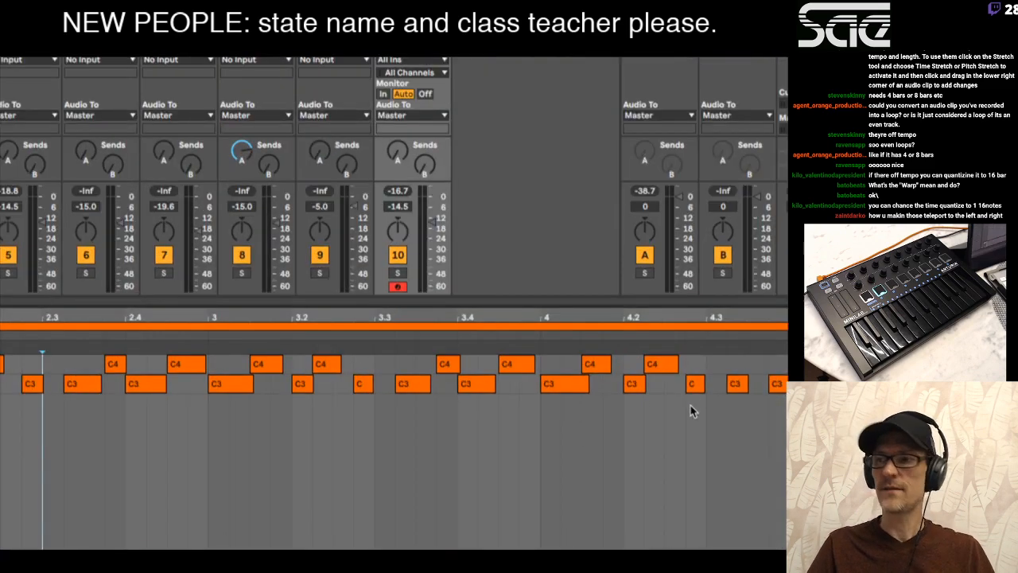
Nudge the C3 note just before beat 4.3 earlier and later along the grid, then up and down in pitch.
{"action": "left_click", "coordinate": [693, 398]}
{"action": "key", "text": "Left"}
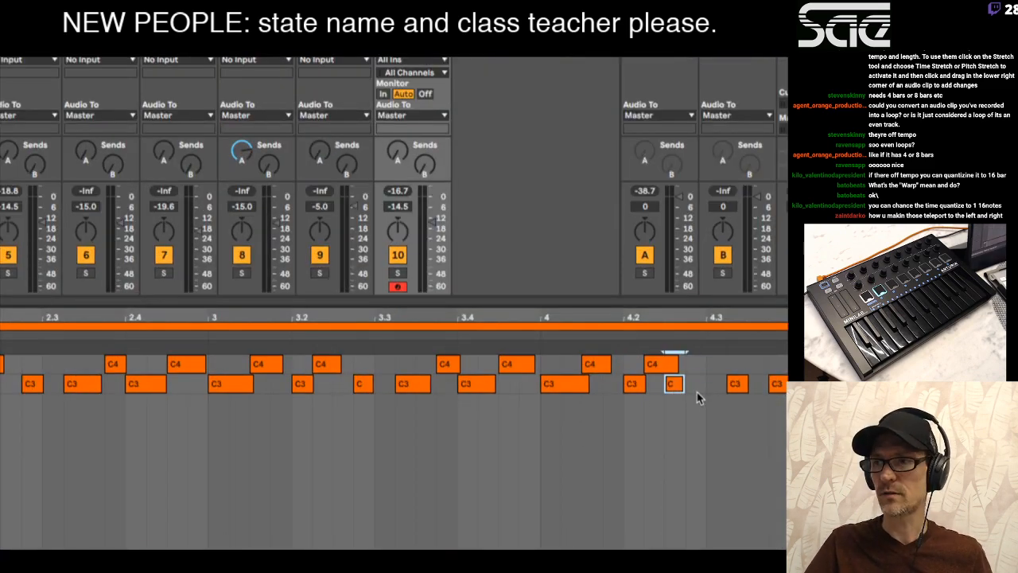
{"action": "key", "text": "Left"}
{"action": "key", "text": "Right"}
{"action": "key", "text": "Right"}
{"action": "key", "text": "Right"}
{"action": "key", "text": "Left"}
{"action": "key", "text": "Left"}
{"action": "key", "text": "Right"}
{"action": "key", "text": "Right"}
{"action": "key", "text": "Right"}
{"action": "key", "text": "Right"}
{"action": "key", "text": "Right"}
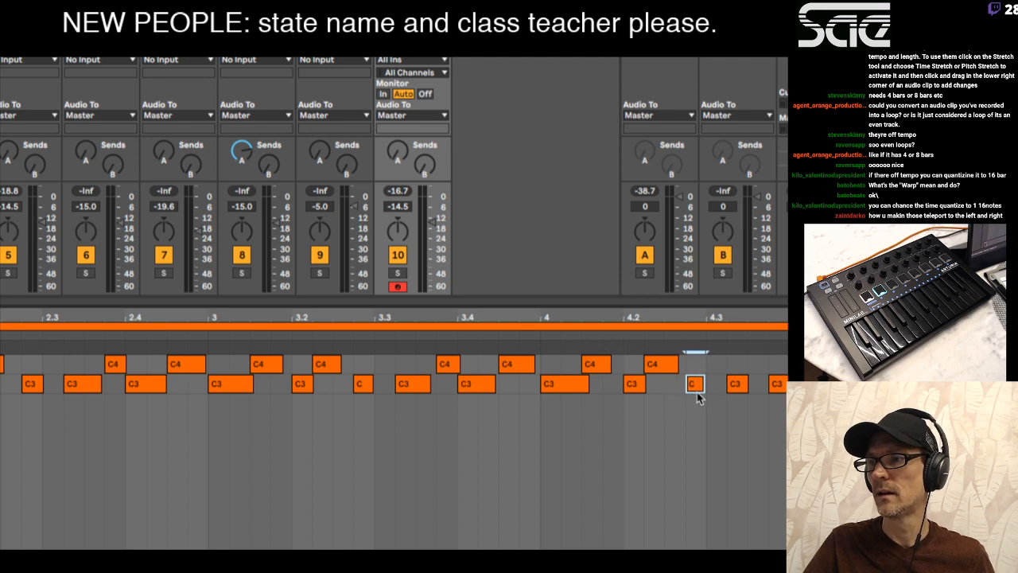
{"action": "key", "text": "Left"}
{"action": "key", "text": "Left"}
{"action": "key", "text": "Left"}
{"action": "key", "text": "Left"}
{"action": "key", "text": "Left"}
{"action": "key", "text": "Right"}
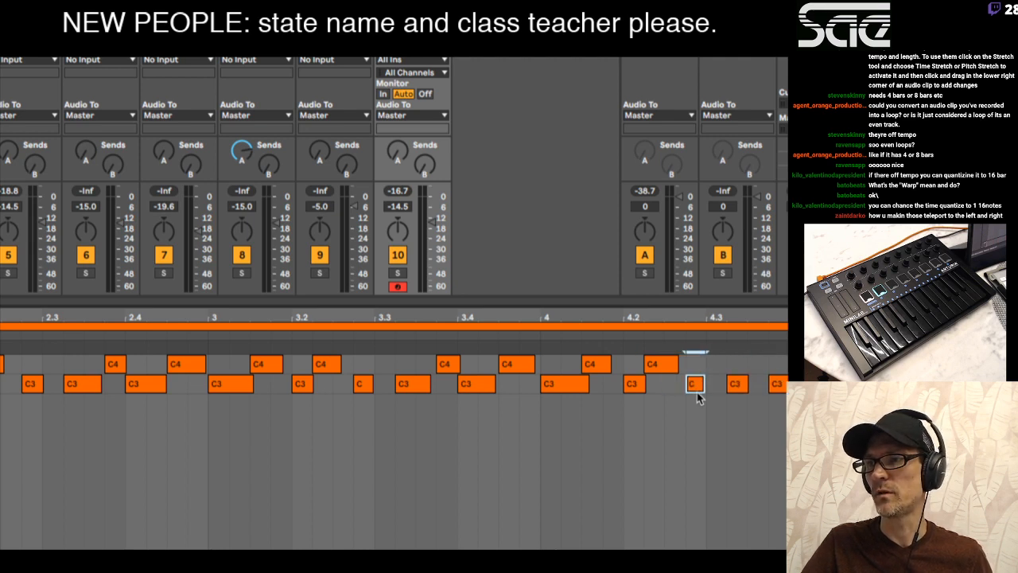
{"action": "key", "text": "Up"}
{"action": "key", "text": "Down"}
{"action": "key", "text": "Up"}
{"action": "key", "text": "Down"}
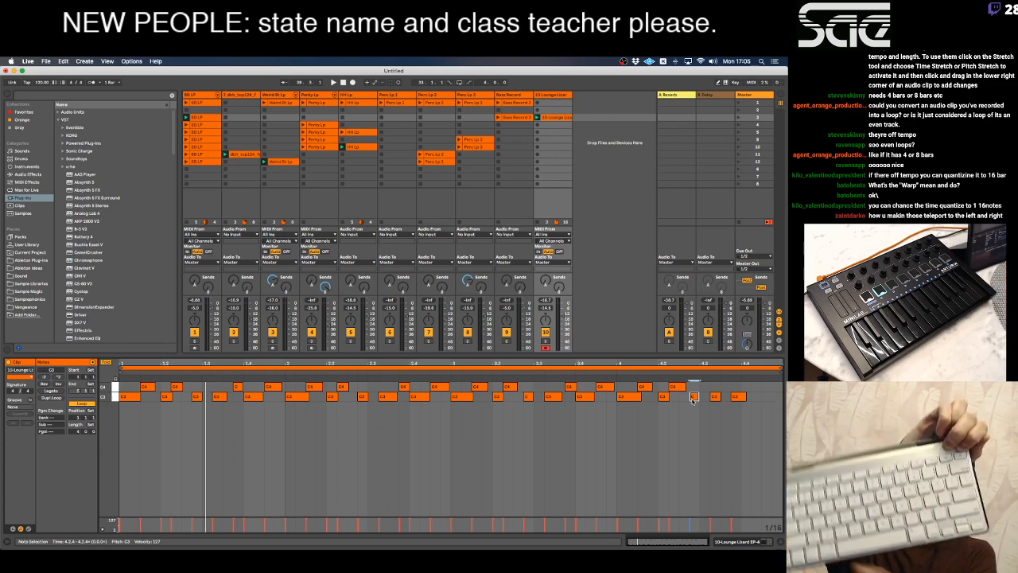
Shift the selected C3 note several grid steps earlier and return it to its place just before beat 4.3.
{"action": "key", "text": "Left"}
{"action": "key", "text": "Left"}
{"action": "key", "text": "Left"}
{"action": "key", "text": "Left"}
{"action": "key", "text": "Left"}
{"action": "key", "text": "Left"}
{"action": "key", "text": "Left"}
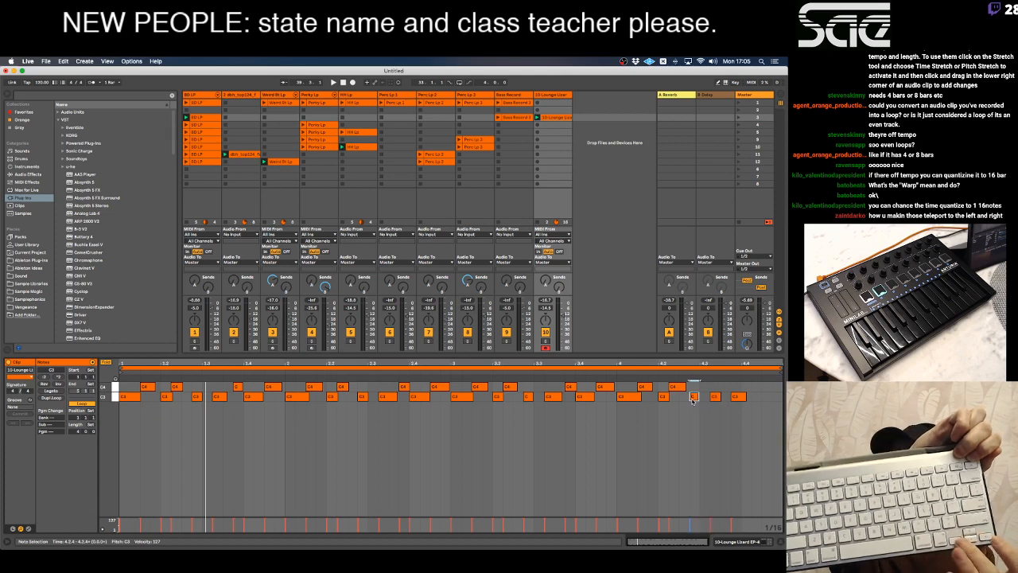
{"action": "key", "text": "Right"}
{"action": "key", "text": "Right"}
{"action": "key", "text": "Right"}
{"action": "key", "text": "Right"}
{"action": "key", "text": "Right"}
{"action": "key", "text": "Right"}
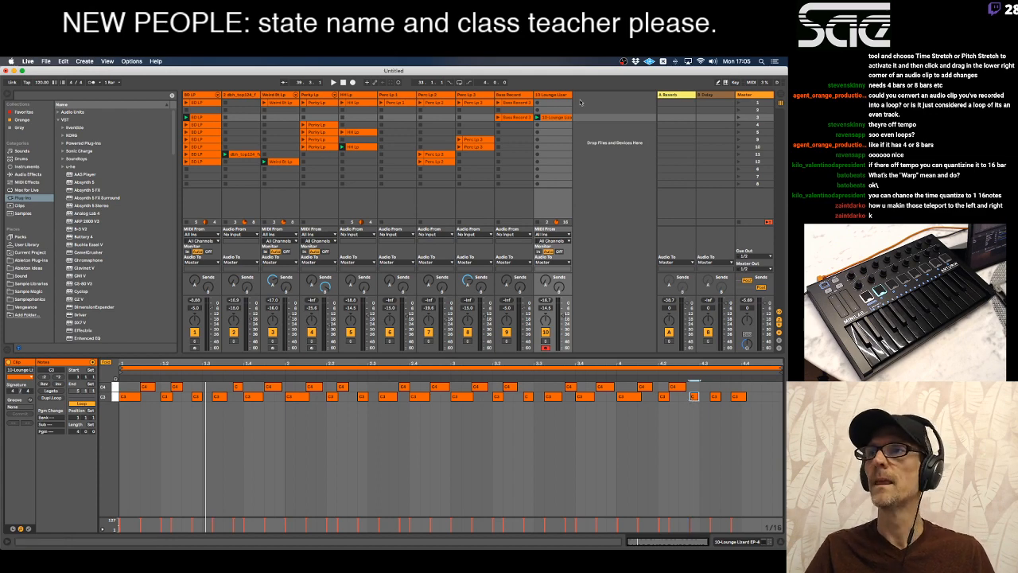
Set record quantization to sixteenth notes and record a new looping clip in place of the Lounge Lizard clip in scene 3.
{"action": "left_click", "coordinate": [561, 118]}
{"action": "key", "text": "Delete"}
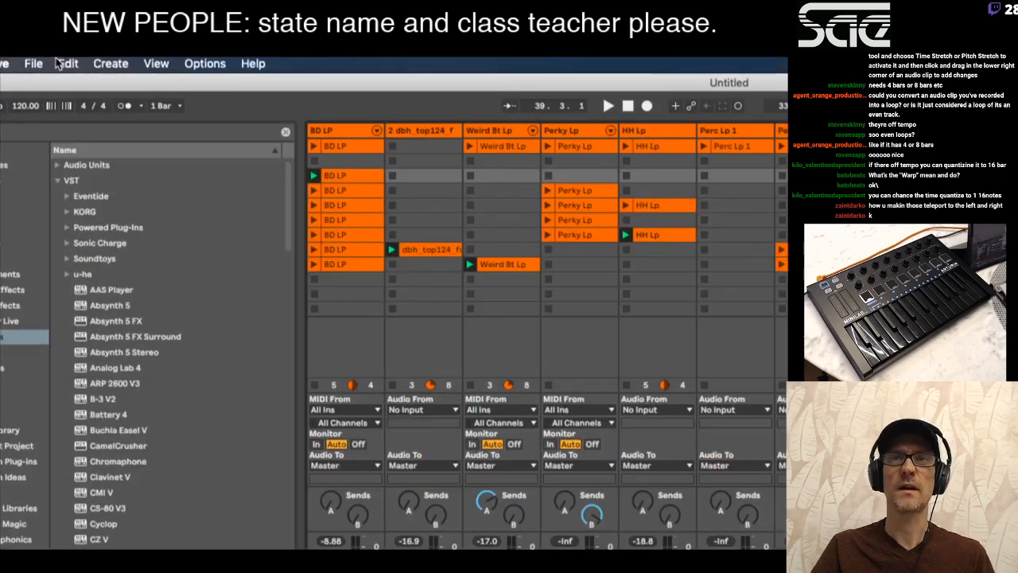
{"action": "left_click", "coordinate": [62, 61]}
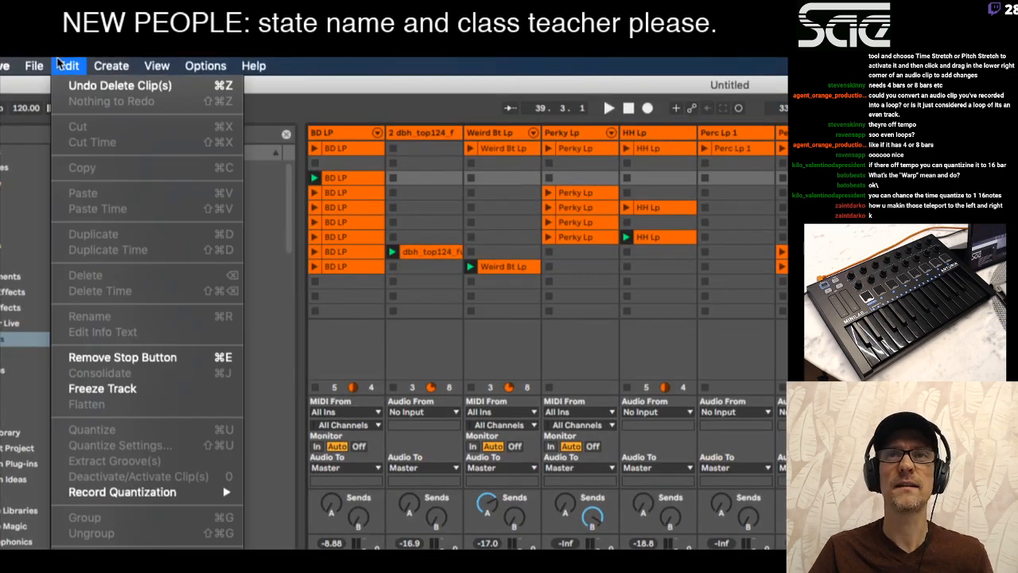
{"action": "mouse_move", "coordinate": [218, 493]}
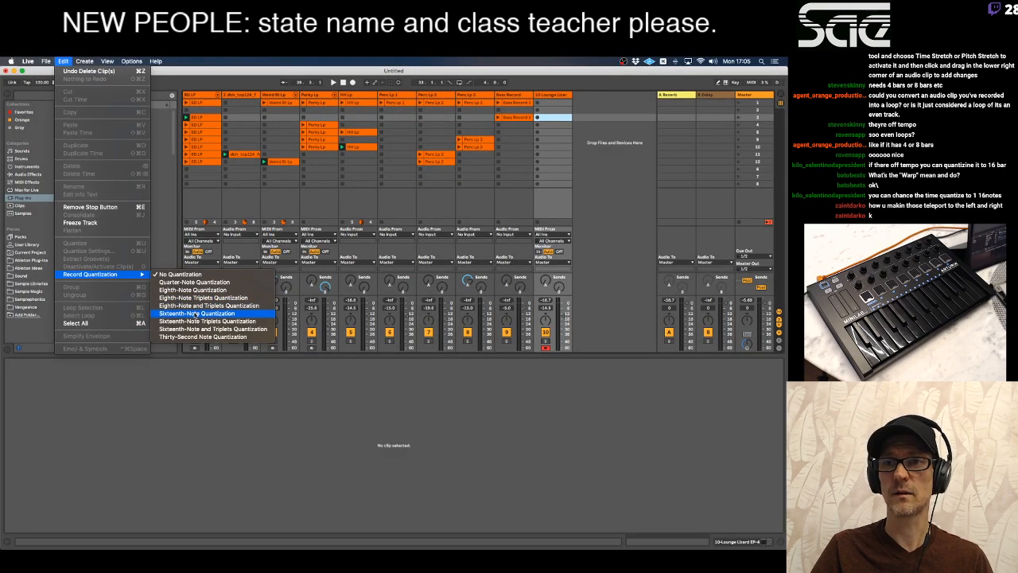
{"action": "left_click", "coordinate": [331, 571]}
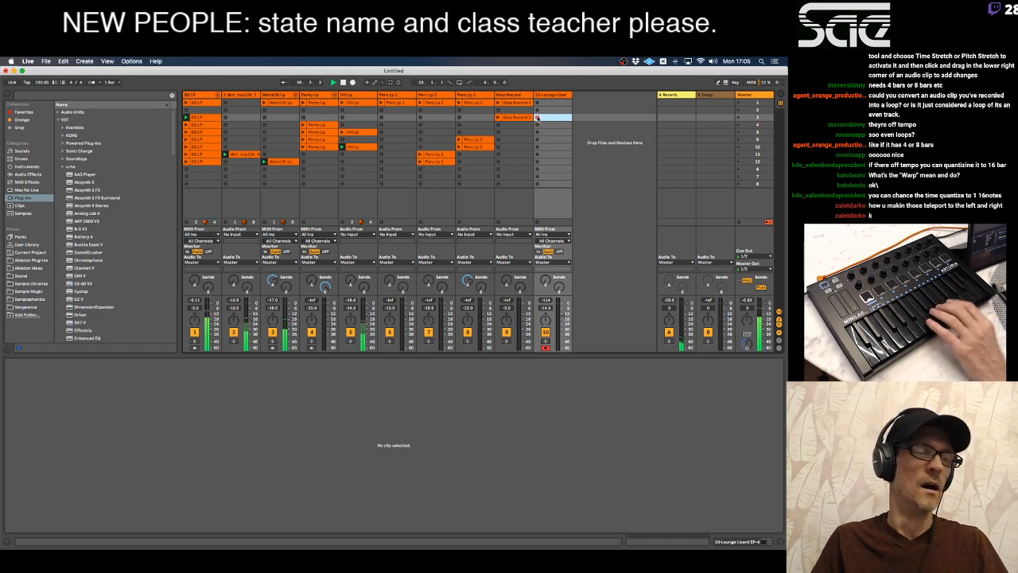
{"action": "left_click", "coordinate": [537, 117]}
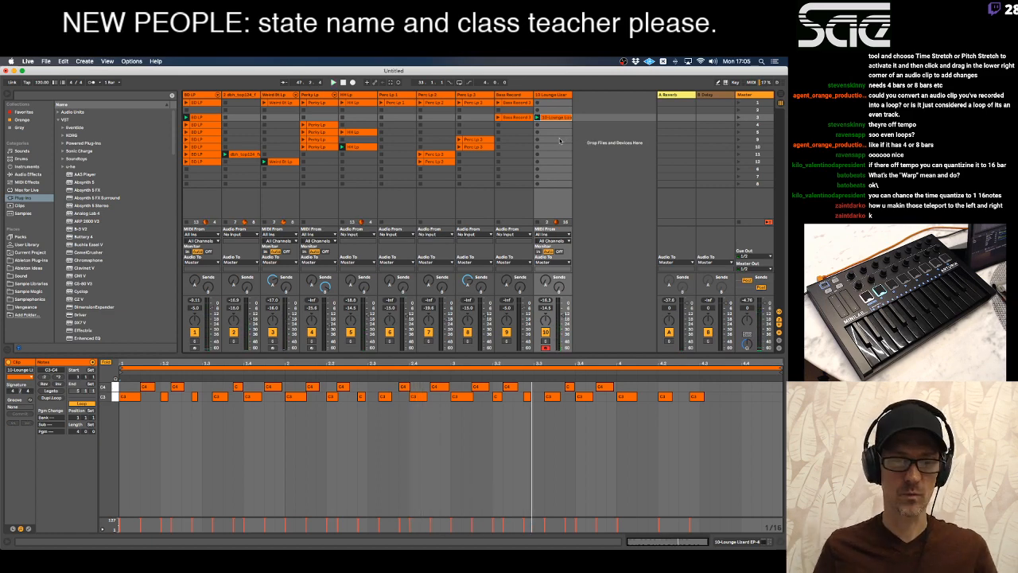
Switch to the lesson notes in Preview, look over the Record Quantization and Live Views pages, and return to Live.
{"action": "key", "text": "super+Tab"}
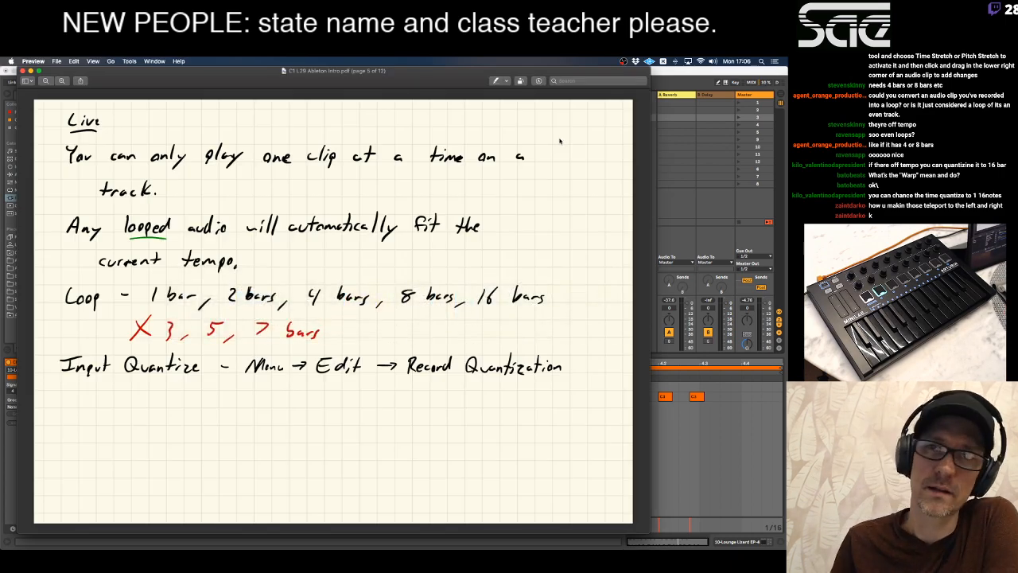
{"action": "key", "text": "Left"}
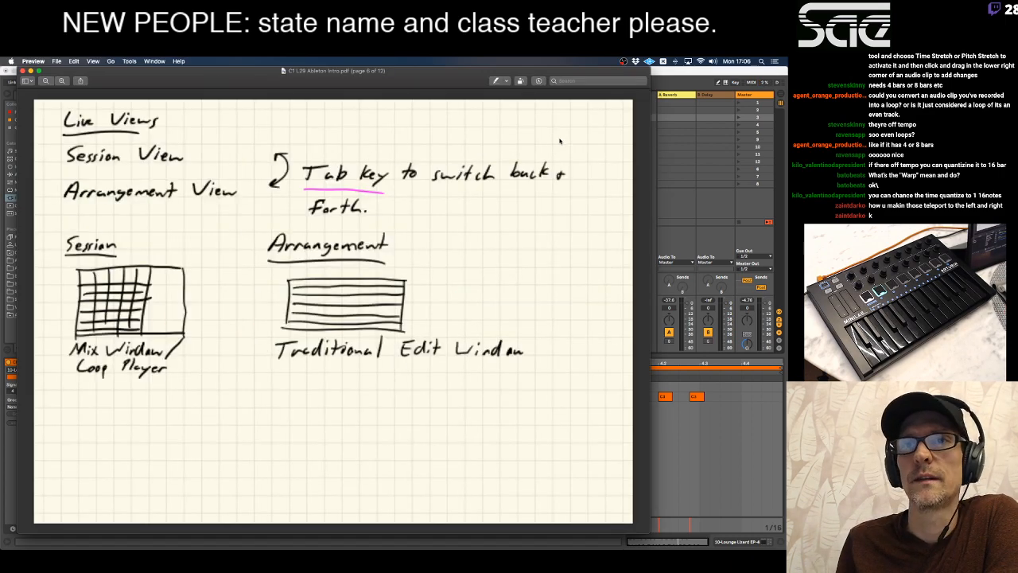
{"action": "key", "text": "Right"}
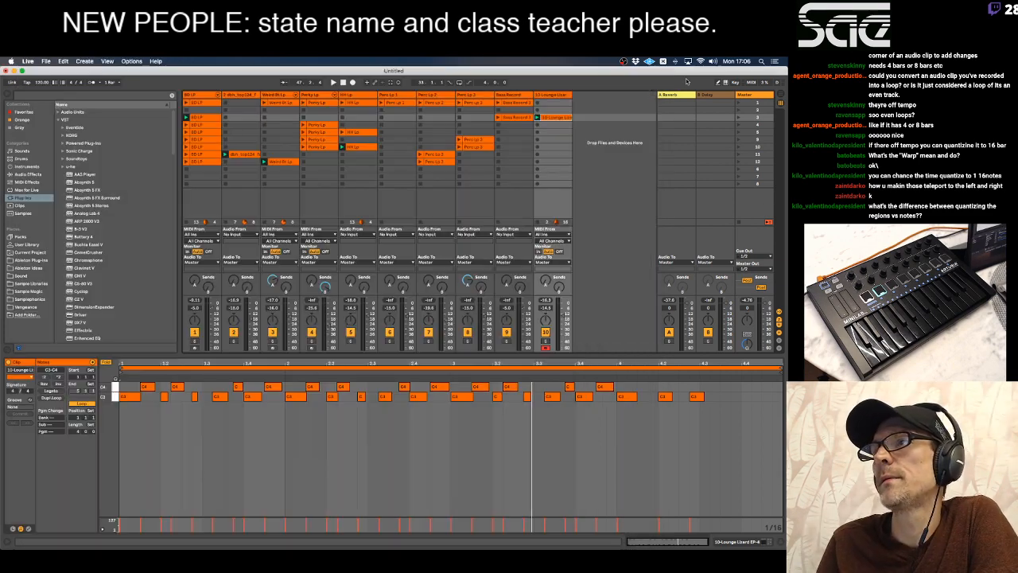
{"action": "key", "text": "super+Tab"}
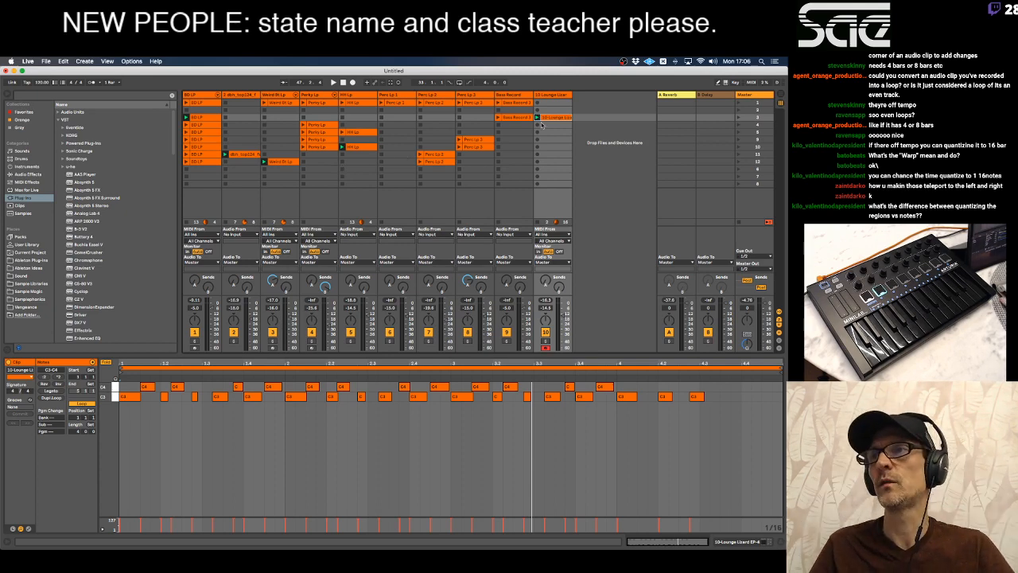
Disarm the Lounge Lizard track and launch the Perc Lp 3 clip in scene 9.
{"action": "left_click", "coordinate": [545, 348]}
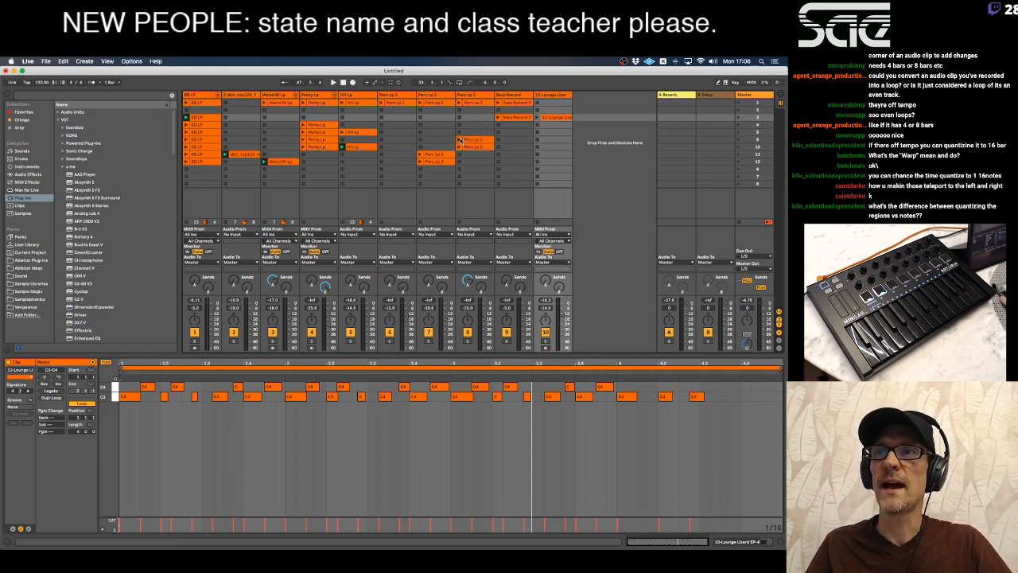
{"action": "left_click", "coordinate": [459, 140]}
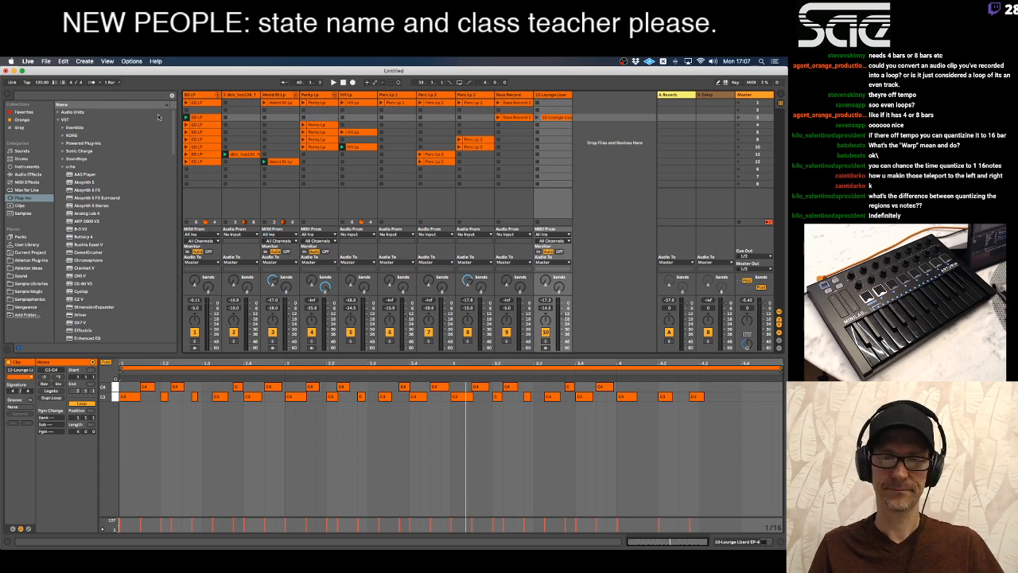
Consult the Live Views page of the notes in Preview and switch Live back and forth between Session and Arrangement View.
{"action": "key", "text": "super+Tab"}
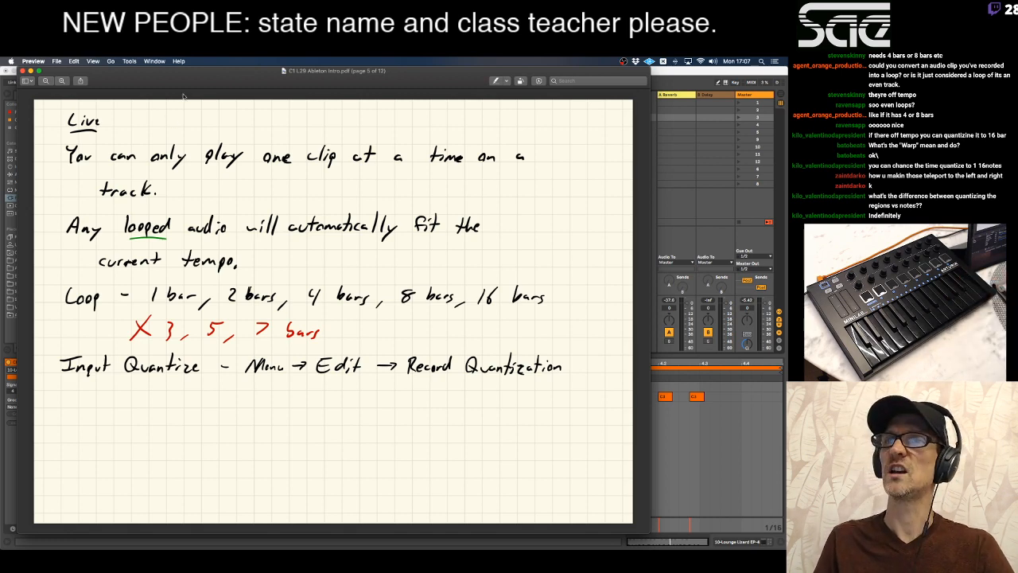
{"action": "key", "text": "Right"}
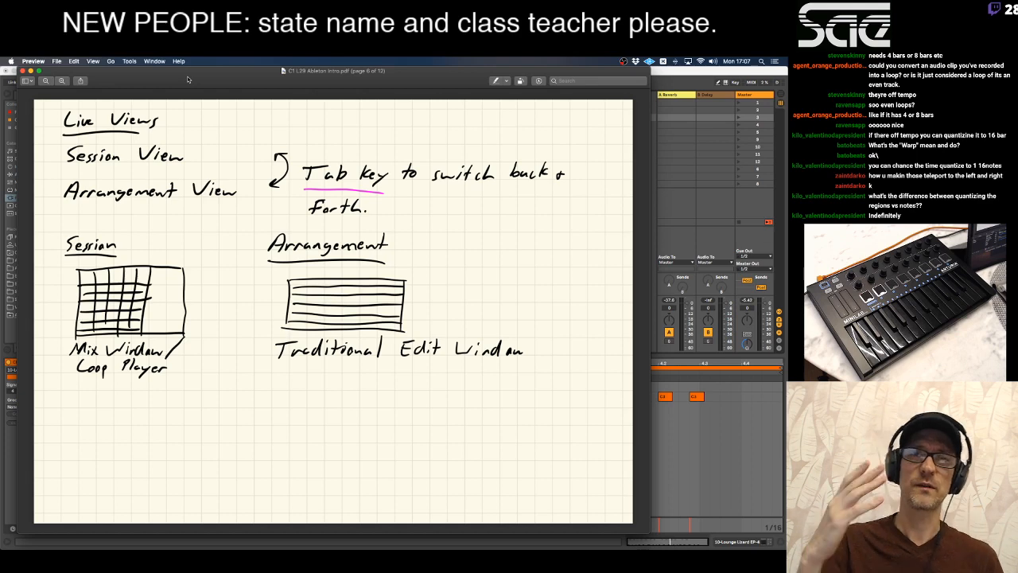
{"action": "left_click", "coordinate": [669, 76]}
{"action": "key", "text": "Tab"}
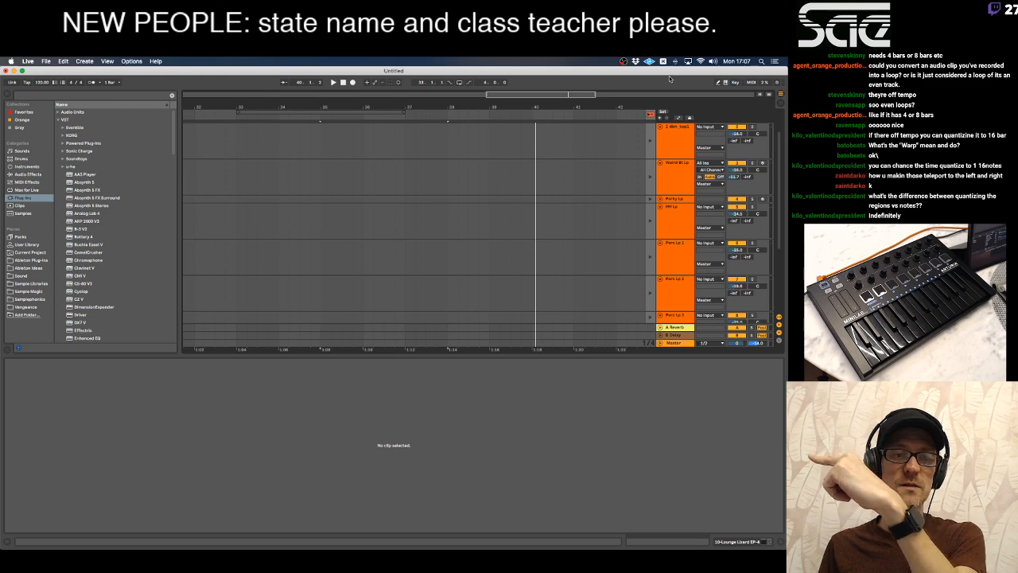
{"action": "key", "text": "Tab"}
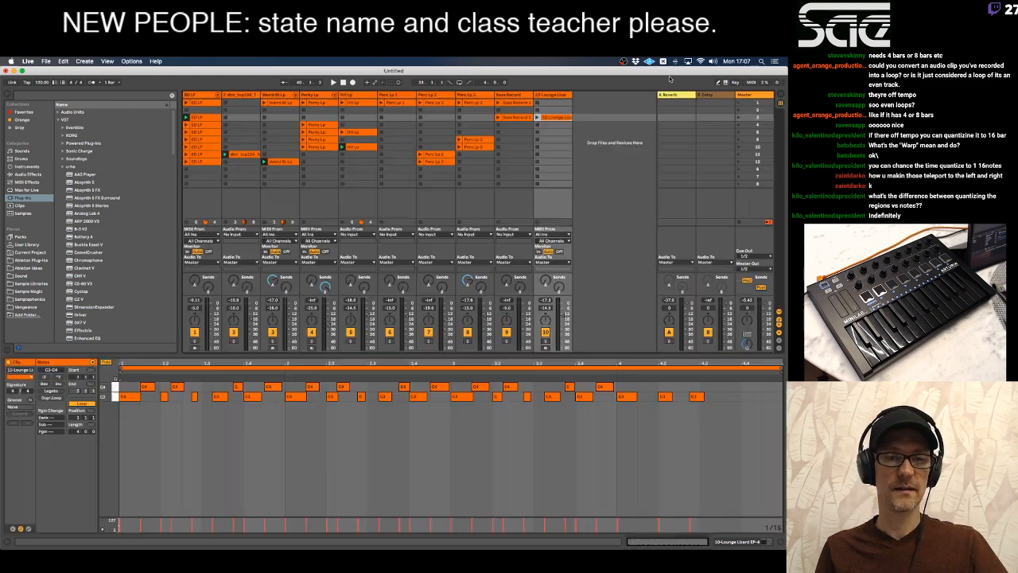
{"action": "key", "text": "Tab"}
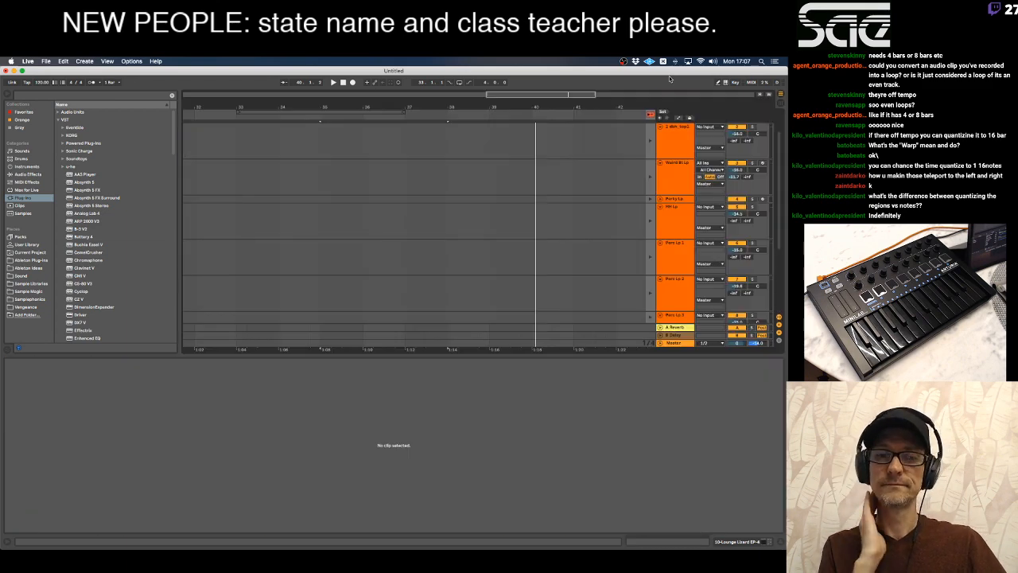
Consult the Live Shortcuts page in Preview, return to Live's Session View and alternate between the Clip View and the plug-in view.
{"action": "key", "text": "super+Tab"}
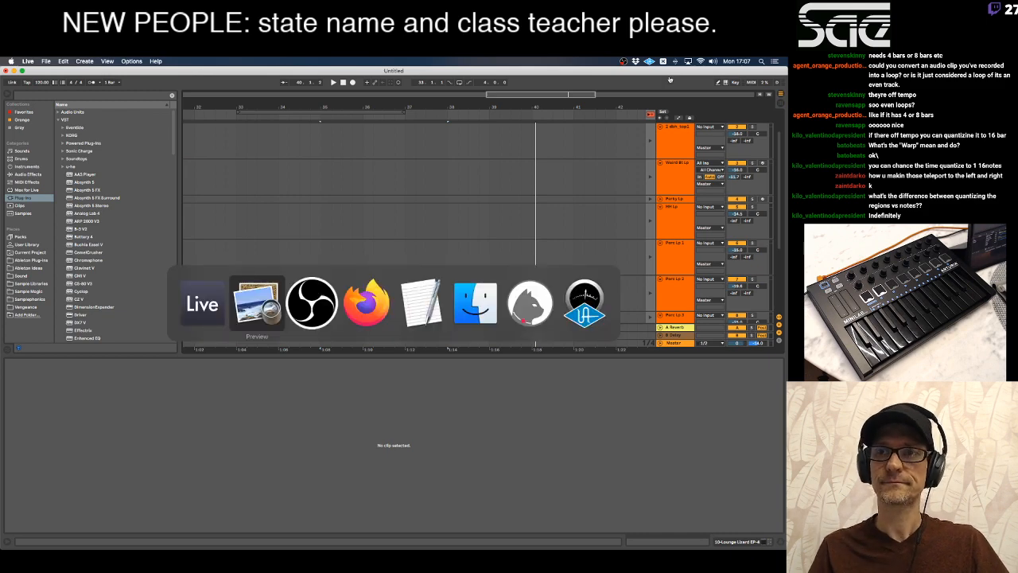
{"action": "key", "text": "Right"}
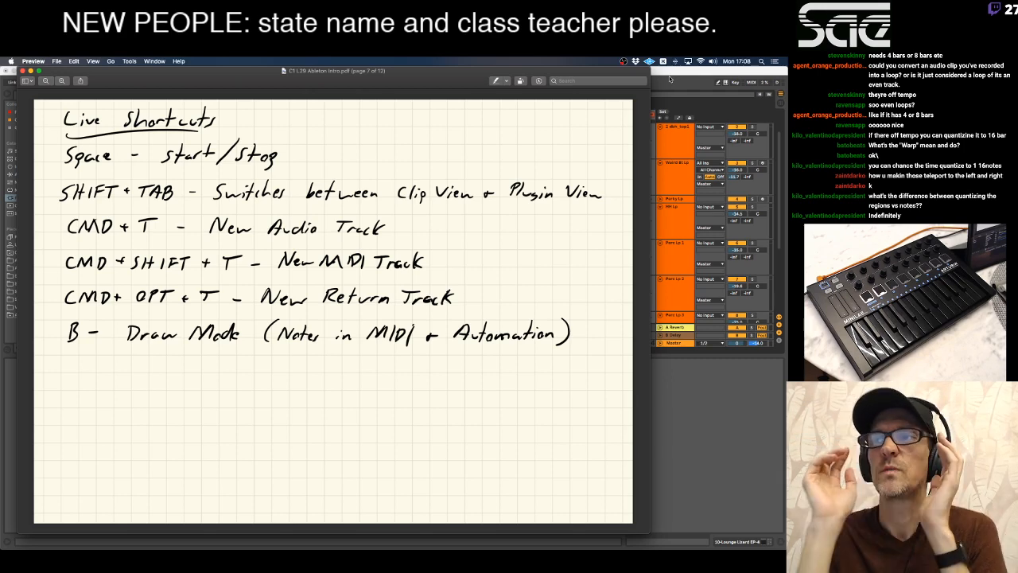
{"action": "left_click", "coordinate": [714, 69]}
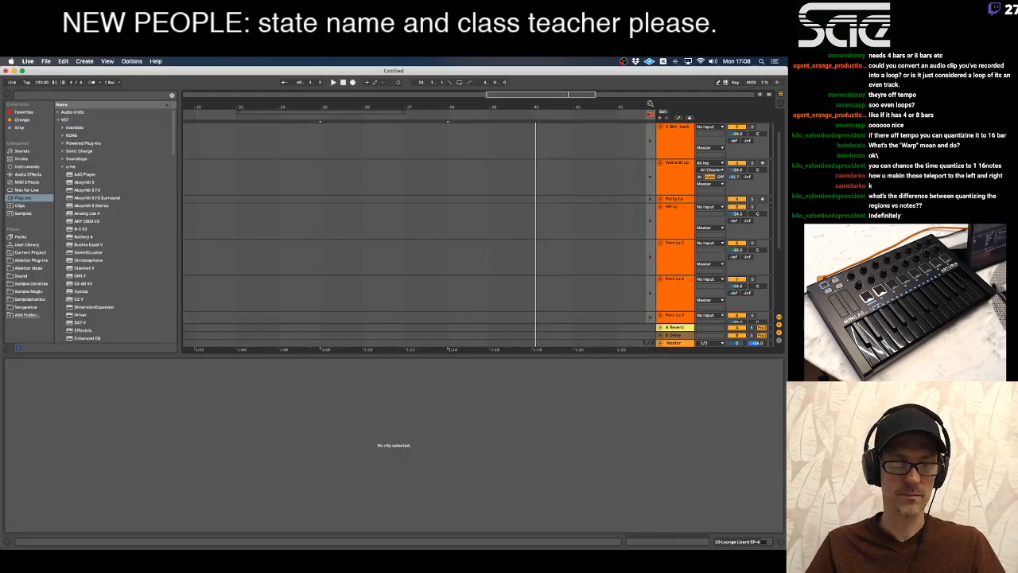
{"action": "key", "text": "Tab"}
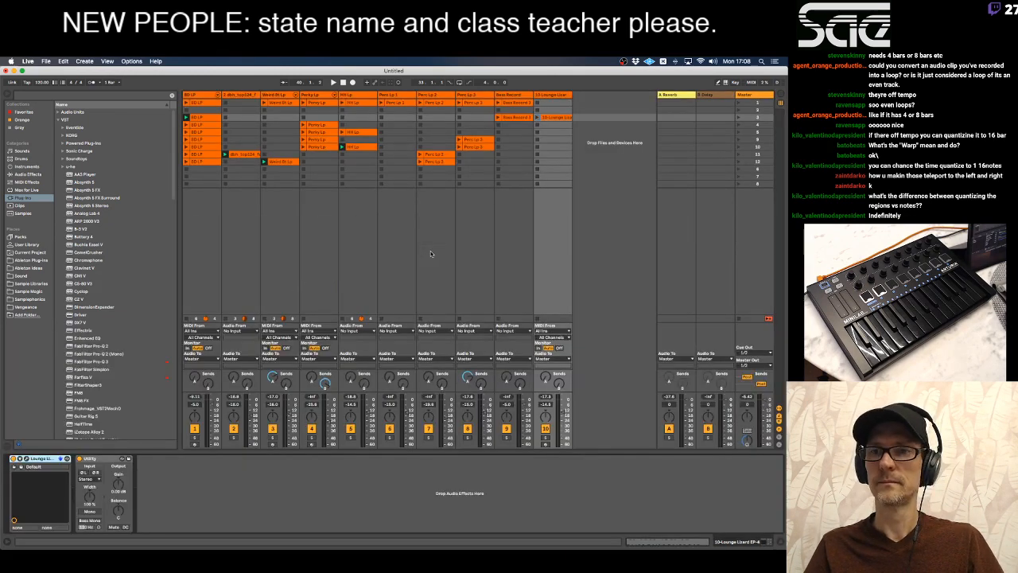
{"action": "key", "text": "shift+Tab"}
{"action": "key", "text": "shift+Tab"}
{"action": "key", "text": "shift+Tab"}
{"action": "key", "text": "shift+Tab"}
{"action": "key", "text": "shift+Tab"}
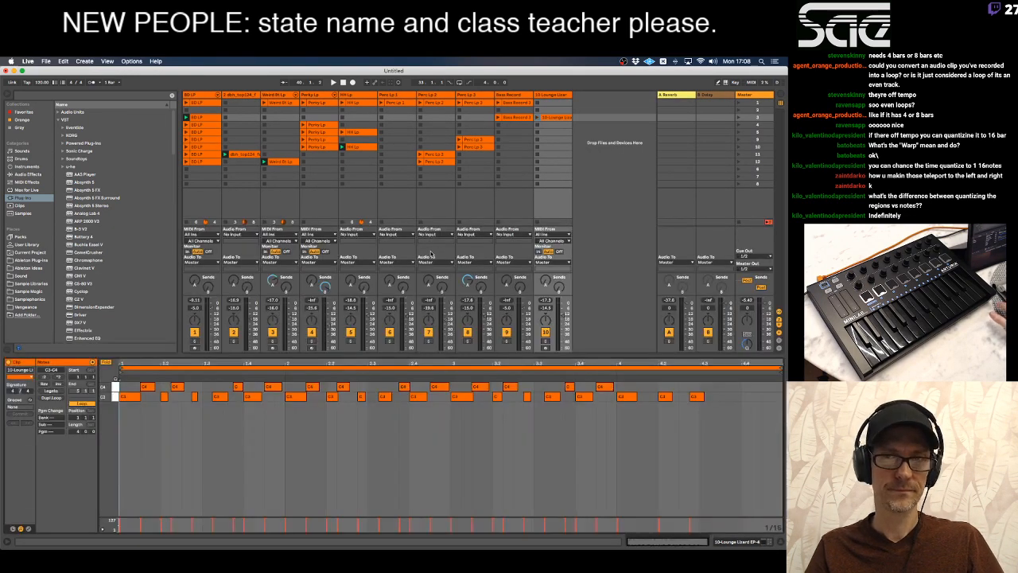
{"action": "key", "text": "shift+Tab"}
Recheck the shortcuts in Preview, and in Live add an audio track and a MIDI track, deleting each one after adding it.
{"action": "key", "text": "super+Tab"}
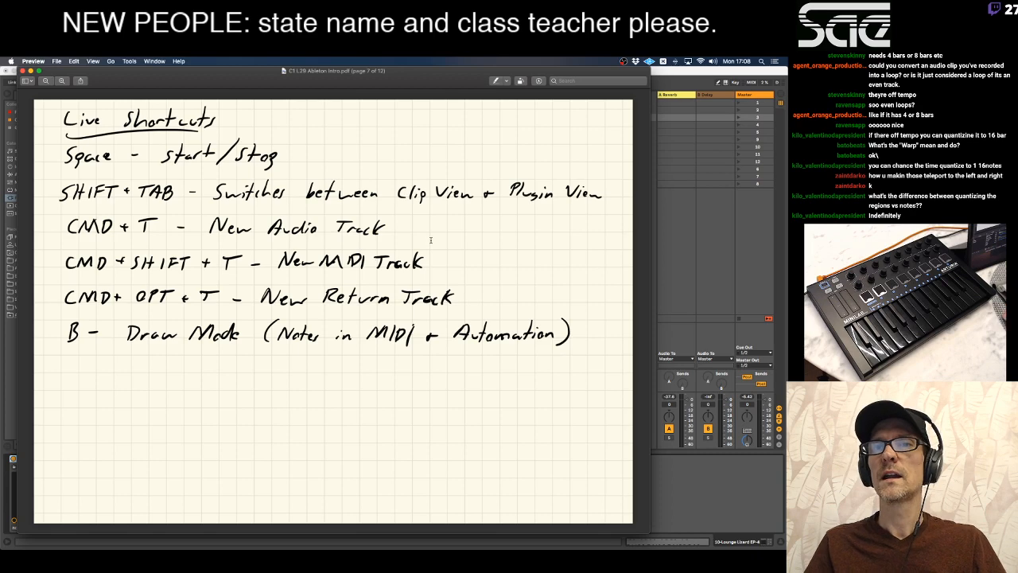
{"action": "key", "text": "super+Tab"}
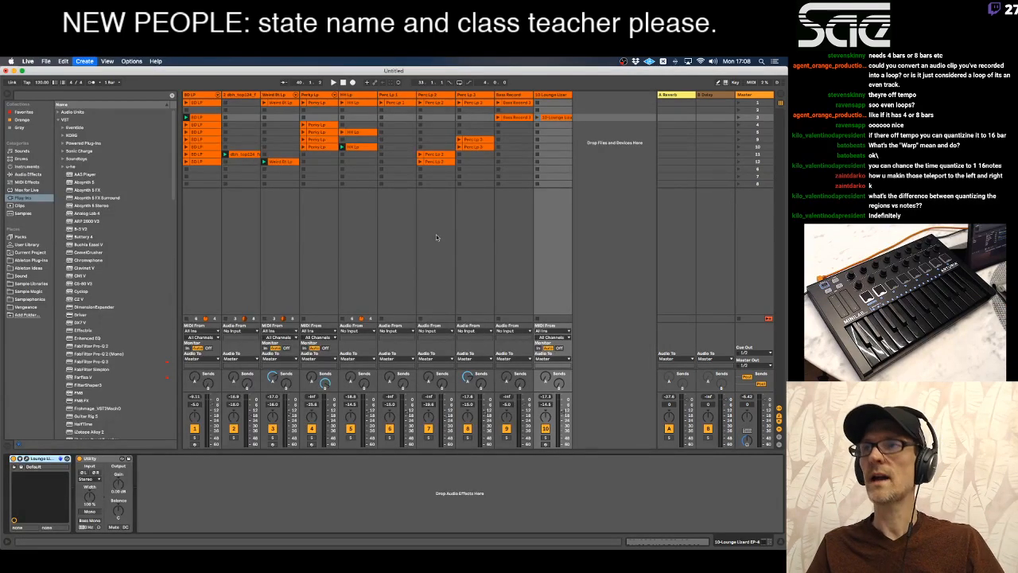
{"action": "key", "text": "super+t"}
{"action": "left_click", "coordinate": [589, 95]}
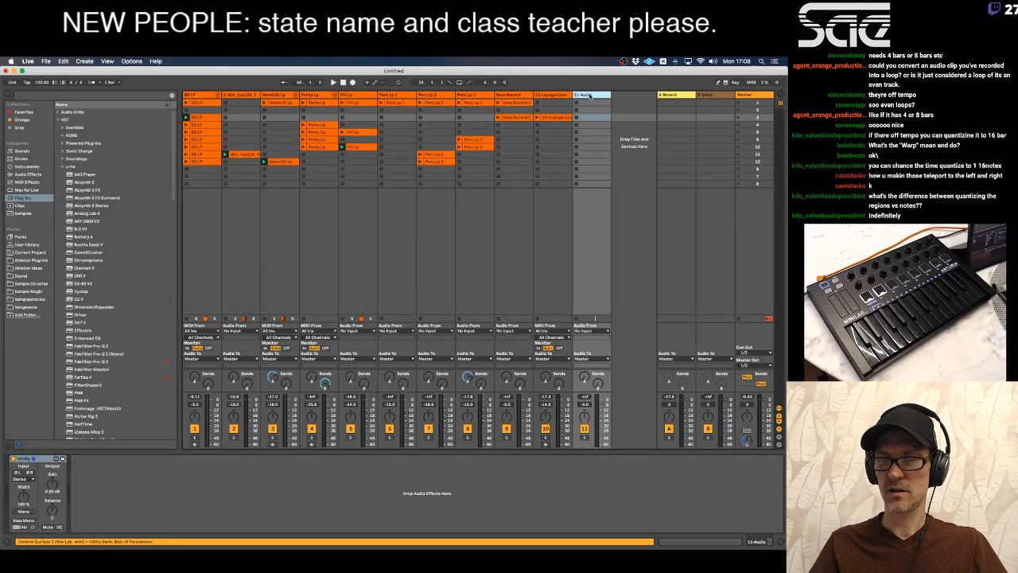
{"action": "key", "text": "Delete"}
{"action": "key", "text": "super+shift+t"}
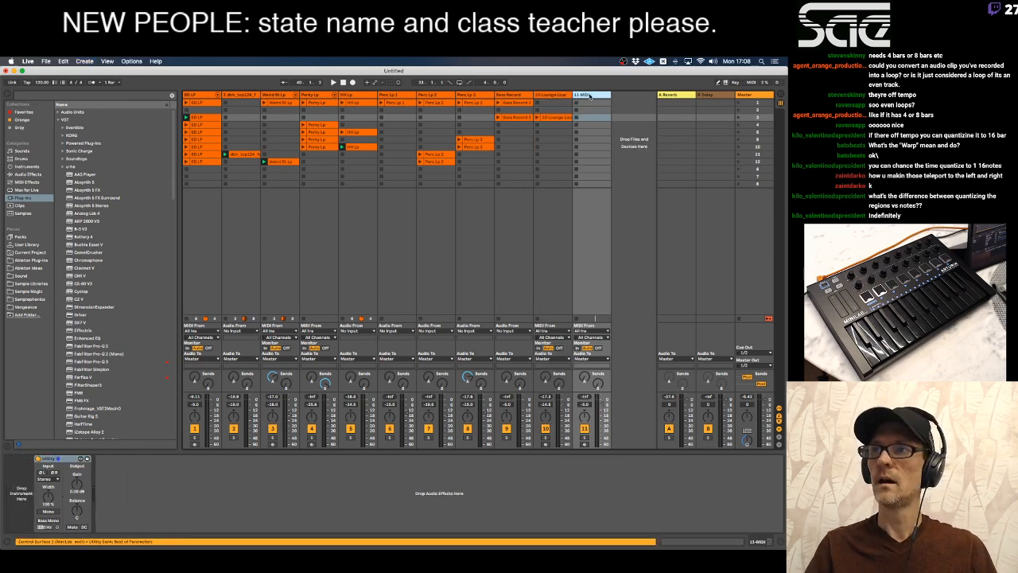
{"action": "key", "text": "Delete"}
Add a third return track and delete it, and hide and show the return tracks.
{"action": "key", "text": "super+alt+t"}
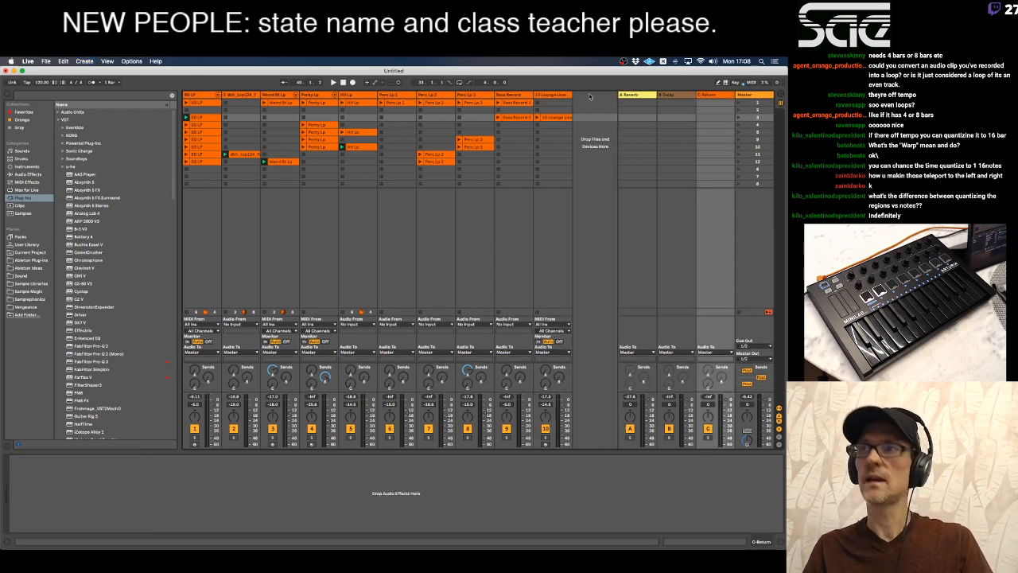
{"action": "left_click", "coordinate": [710, 97]}
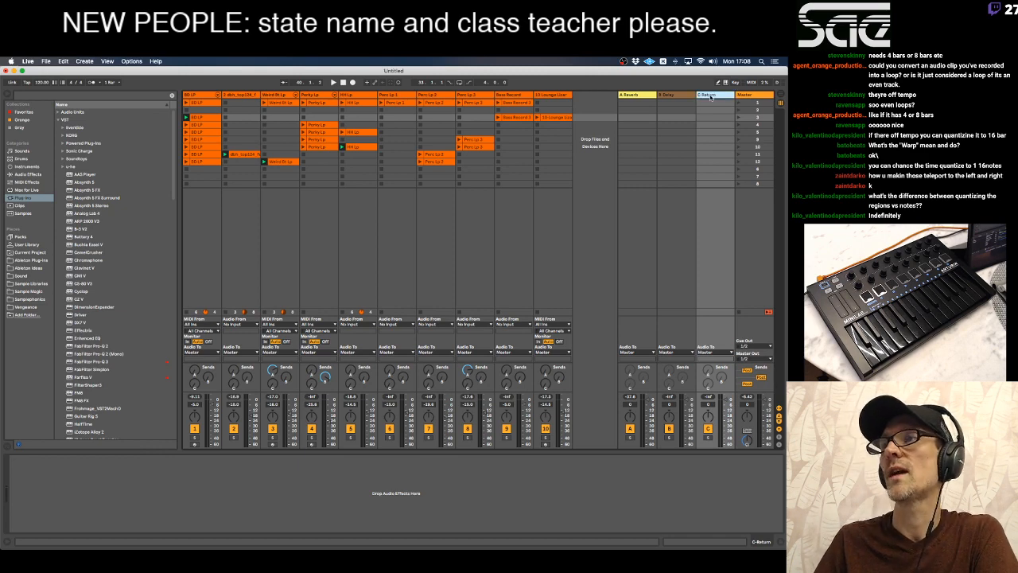
{"action": "key", "text": "Delete"}
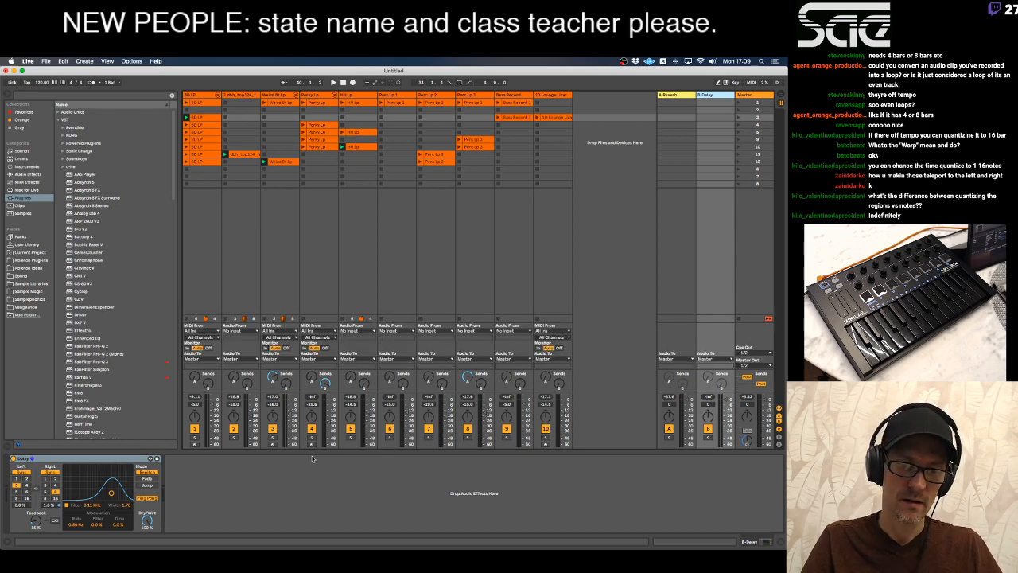
{"action": "key", "text": "super+alt+r"}
{"action": "key", "text": "super+alt+r"}
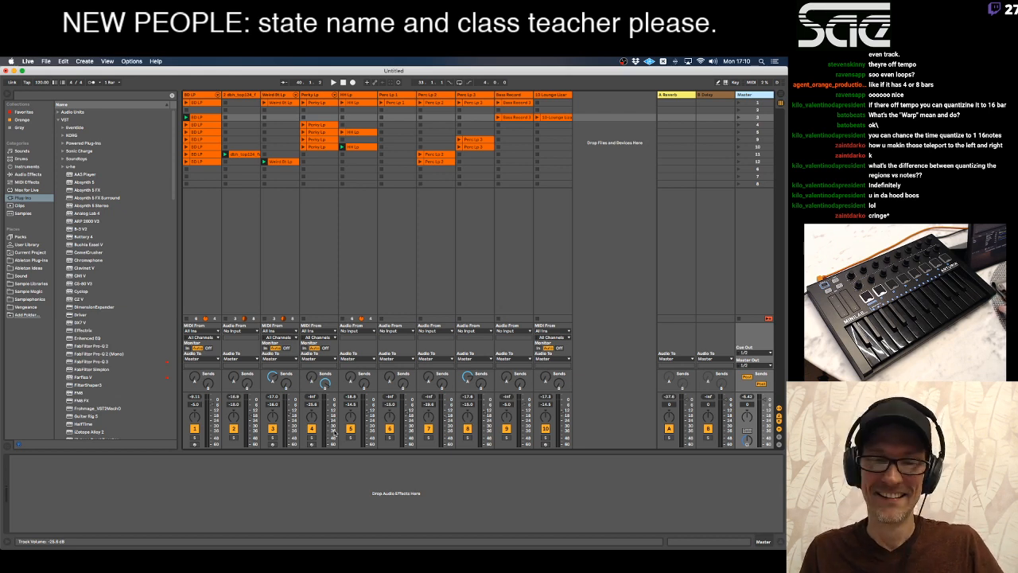
Consult the annotated track-controls page in Preview and show the uppermost tracks' I/O and mixer controls in Live's Arrangement View.
{"action": "key", "text": "super+Tab"}
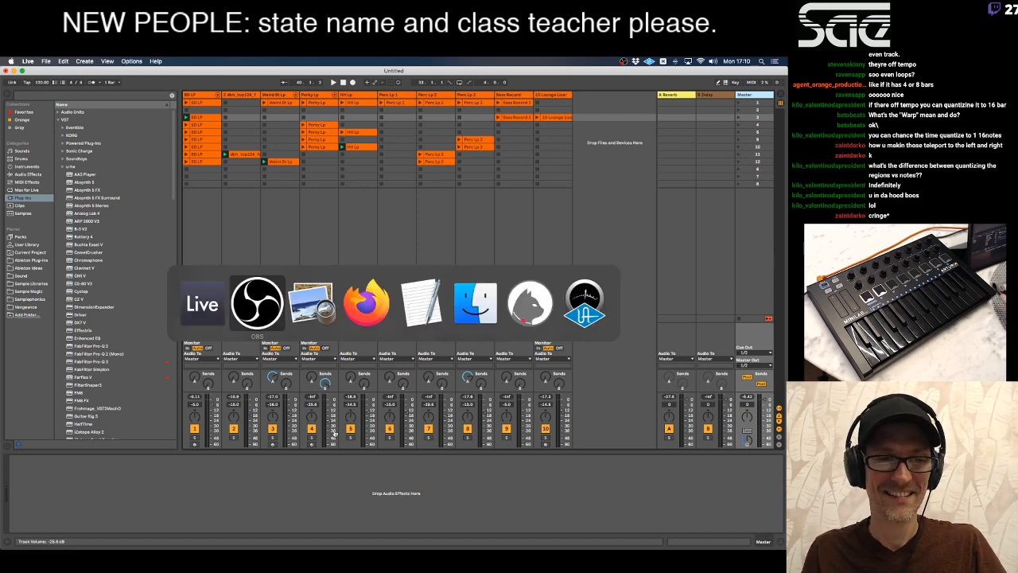
{"action": "key", "text": "super+Tab"}
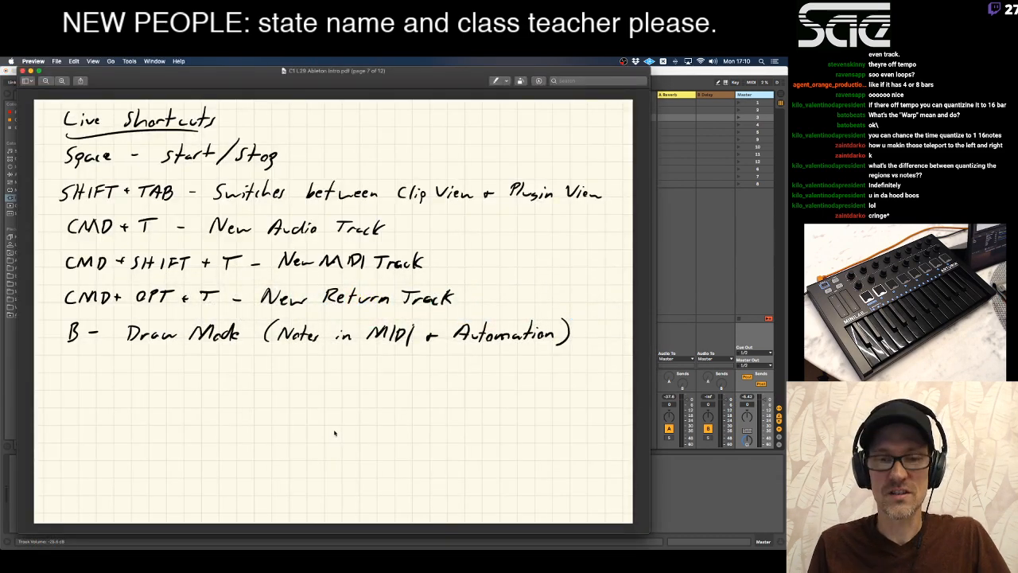
{"action": "key", "text": "Down"}
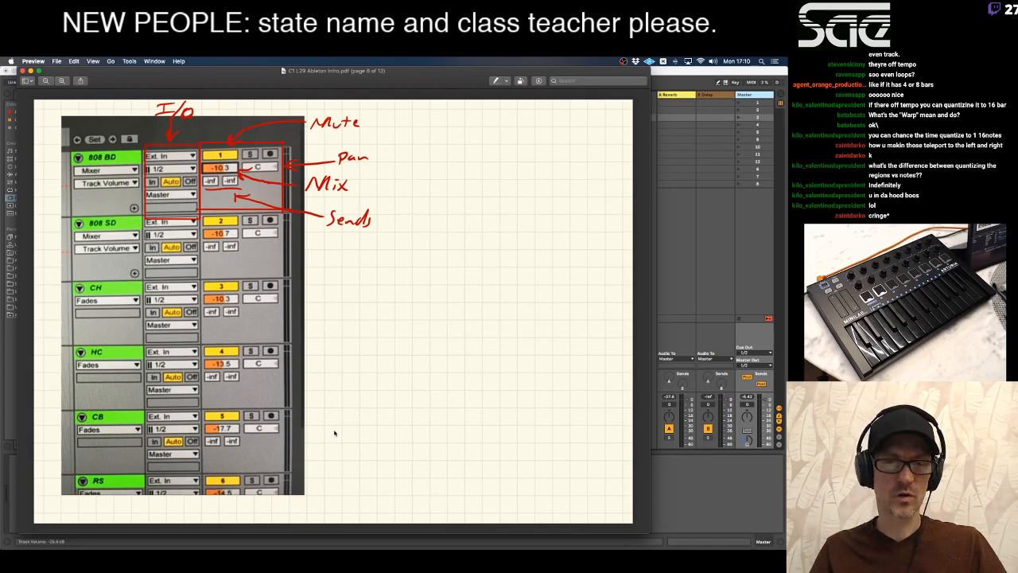
{"action": "key", "text": "super+Tab"}
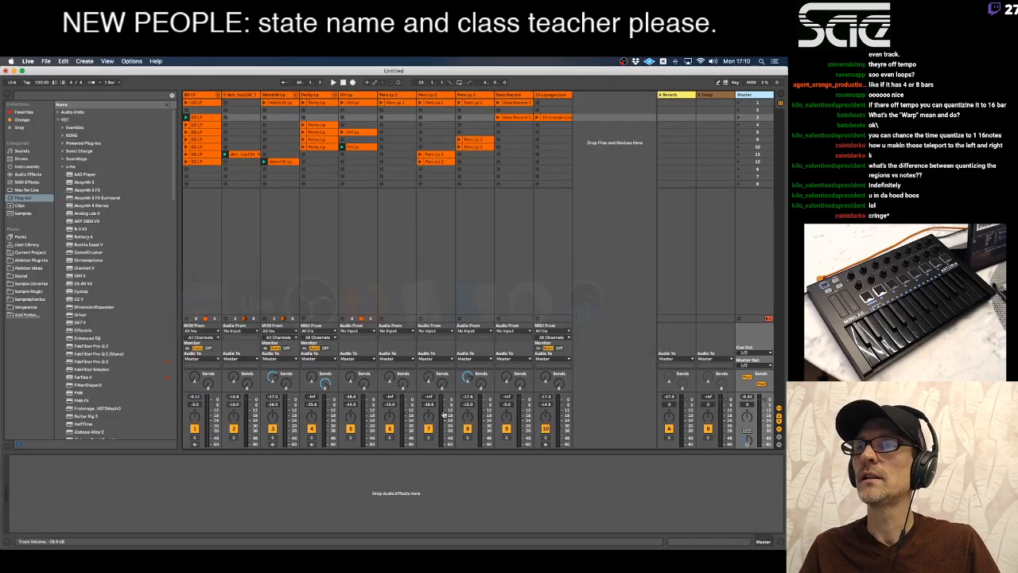
{"action": "key", "text": "Tab"}
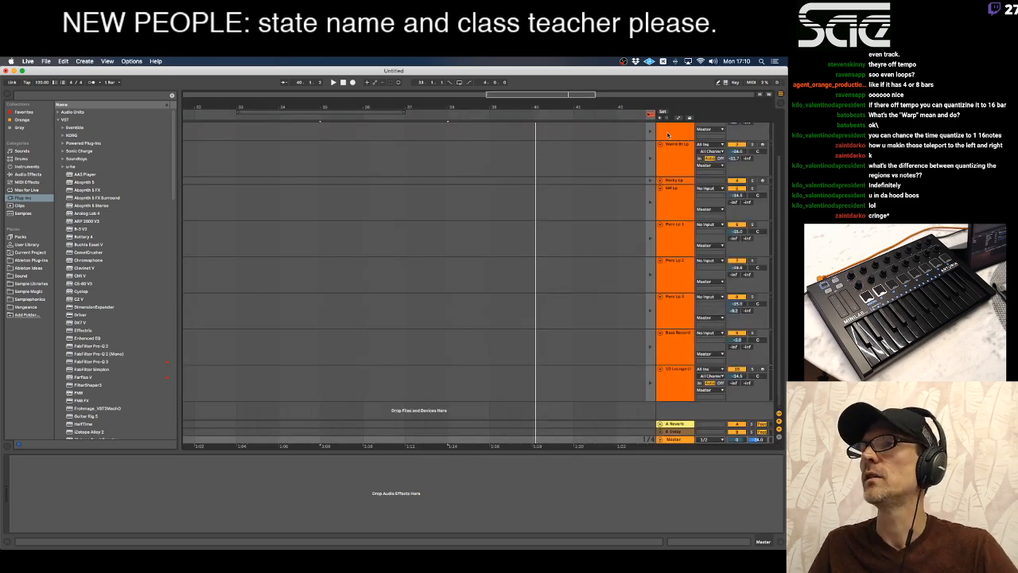
{"action": "scroll", "coordinate": [665, 193], "scroll_direction": "up", "scroll_amount": 3}
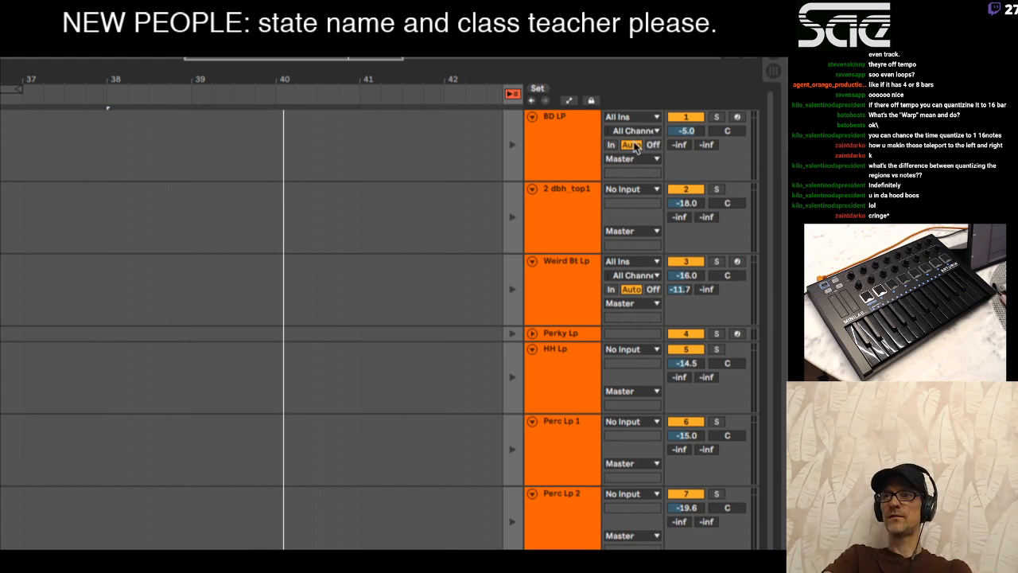
Examine the BD LP track's input type, input channel and output routing options without changing any of them.
{"action": "left_click", "coordinate": [643, 118]}
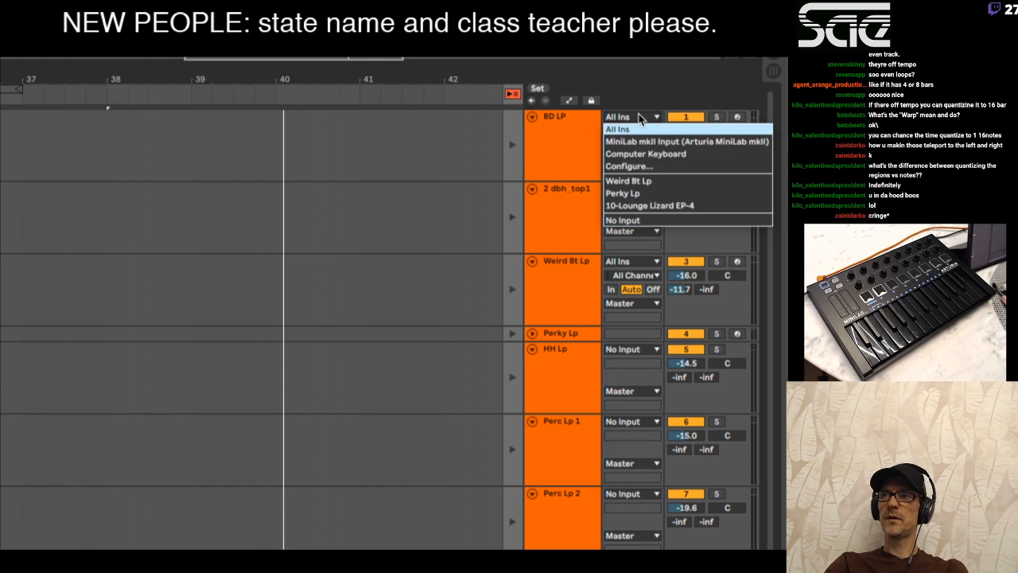
{"action": "left_click", "coordinate": [594, 124]}
{"action": "left_click", "coordinate": [625, 132]}
{"action": "left_click", "coordinate": [574, 145]}
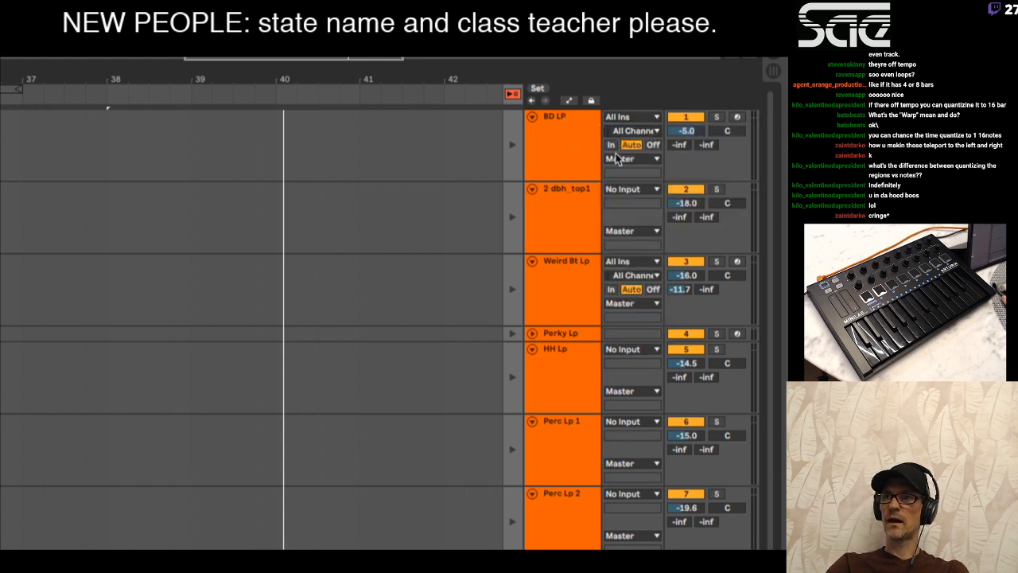
{"action": "left_click", "coordinate": [621, 158]}
{"action": "left_click", "coordinate": [573, 168]}
Switch the BD LP track's monitoring to In and back to Auto, and arm and disarm the track for recording.
{"action": "left_click", "coordinate": [611, 146]}
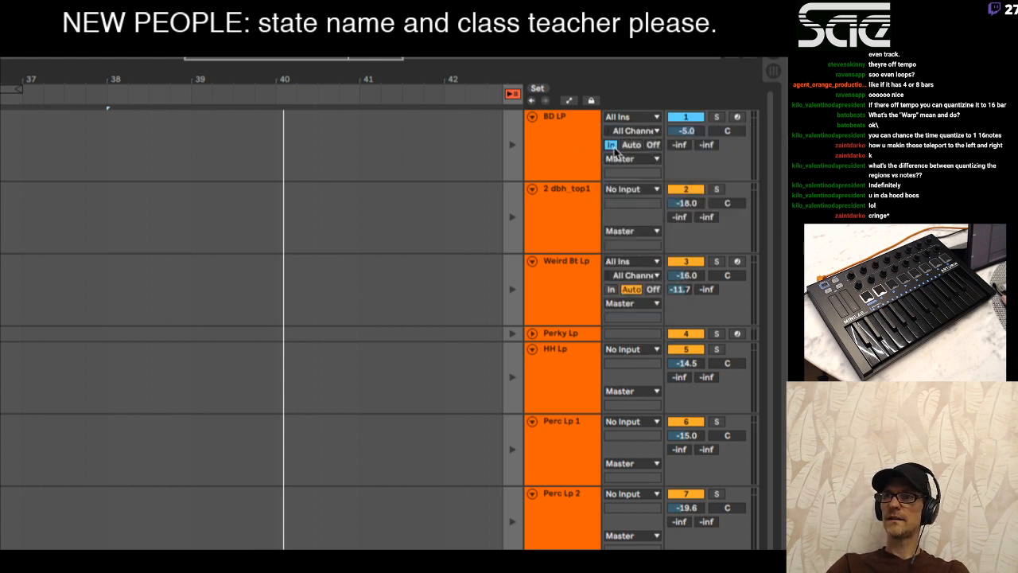
{"action": "left_click", "coordinate": [632, 146]}
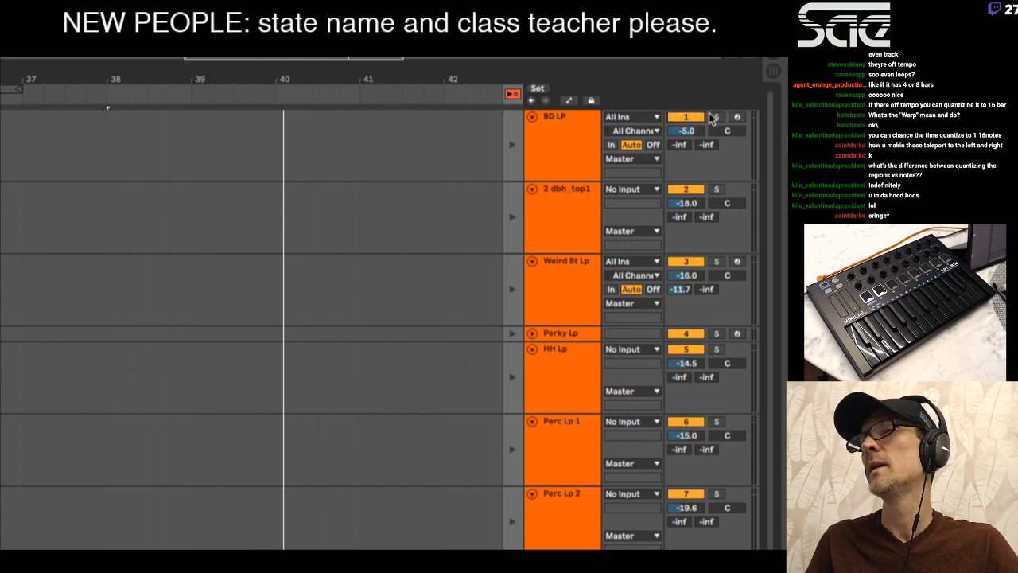
{"action": "left_click", "coordinate": [738, 117]}
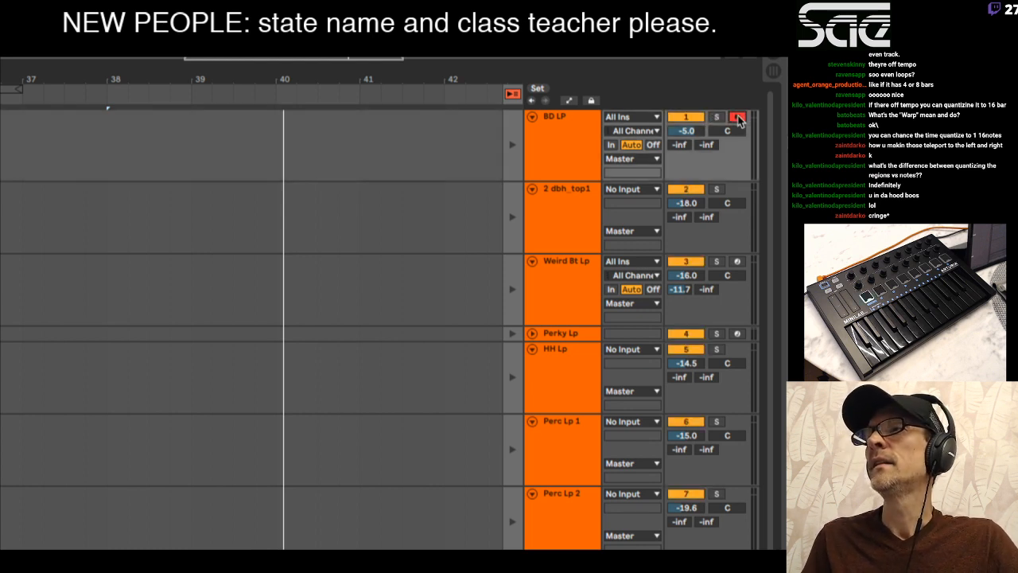
{"action": "left_click", "coordinate": [738, 117]}
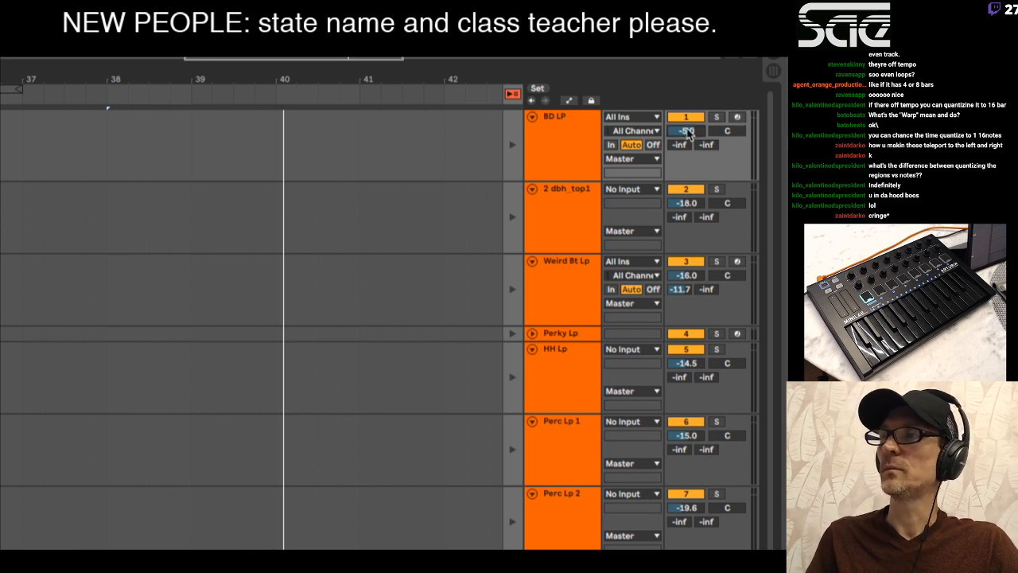
Start playback, lower the BD LP track's volume to -24.2 dB and undo the change.
{"action": "key", "text": "space"}
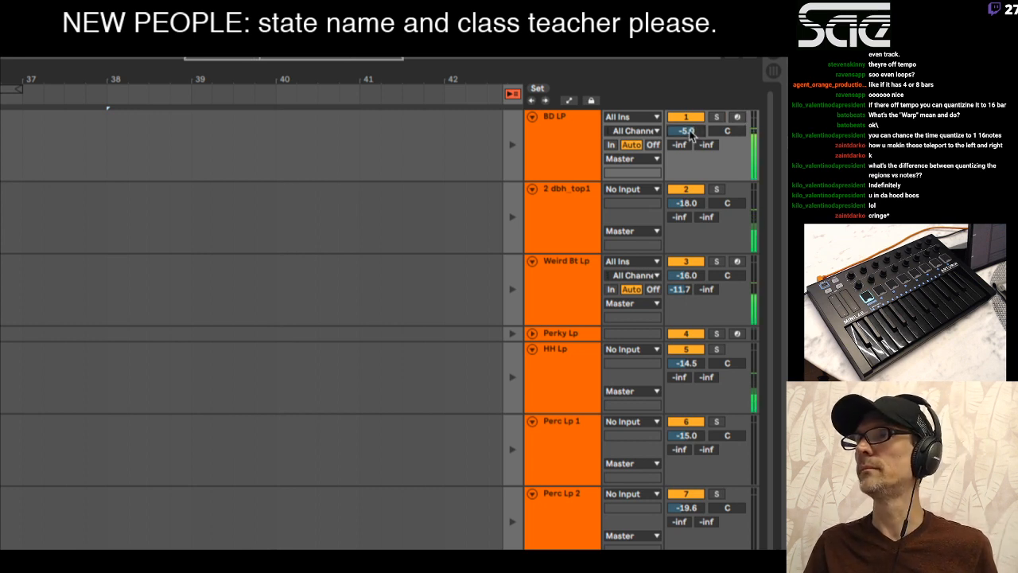
{"action": "left_click_drag", "start_coordinate": [690, 131], "coordinate": [690, 167]}
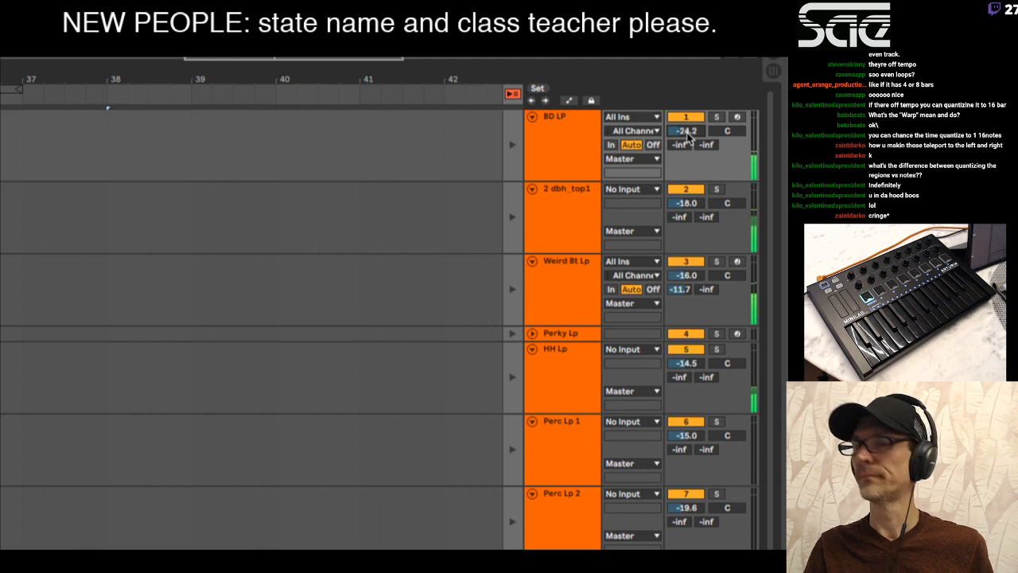
{"action": "key", "text": "super+z"}
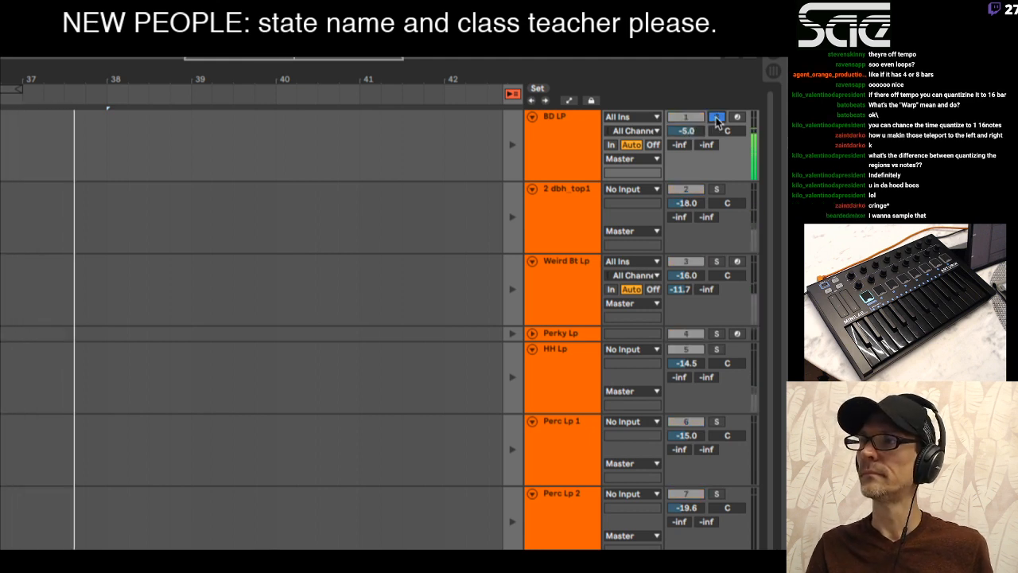
Solo the BD LP track, shift its pan and reset it to centre, and unsolo the track.
{"action": "left_click", "coordinate": [717, 117]}
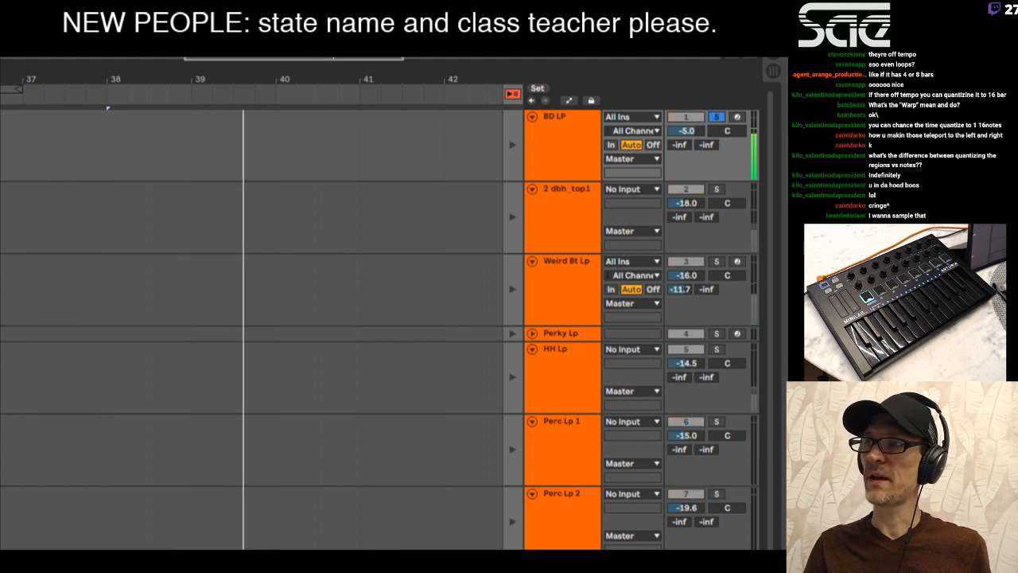
{"action": "left_click_drag", "start_coordinate": [724, 131], "coordinate": [724, 86]}
{"action": "double_click", "coordinate": [724, 134]}
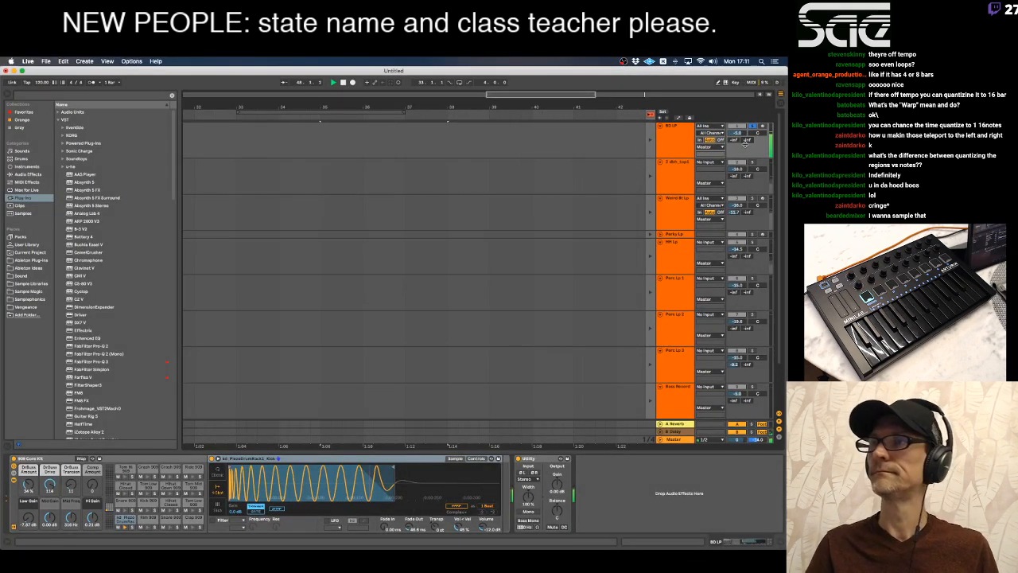
{"action": "left_click", "coordinate": [753, 127]}
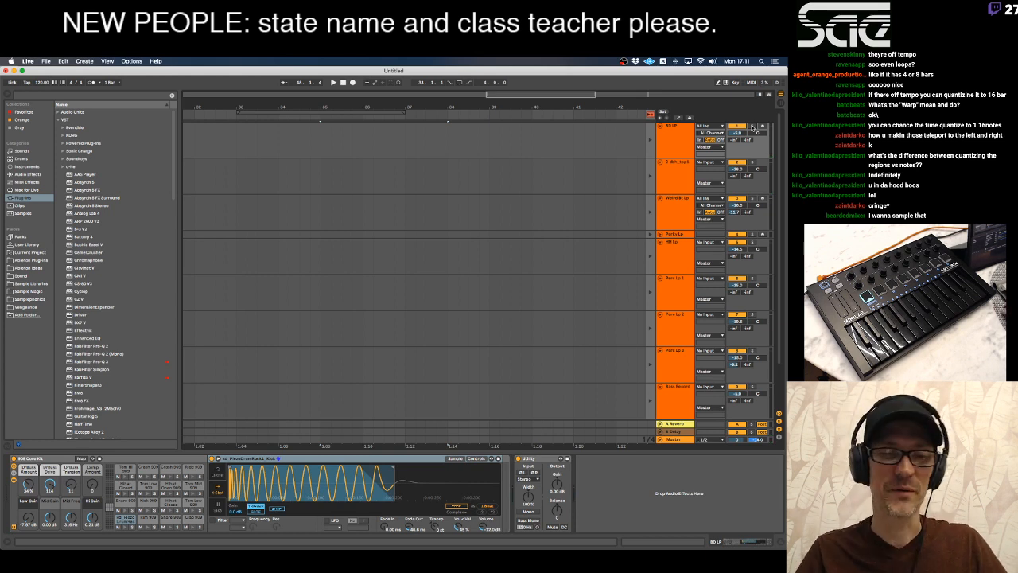
Consult the Ableton Live Prefs page in Preview and open the Look/Feel preferences in Live.
{"action": "key", "text": "super+Tab"}
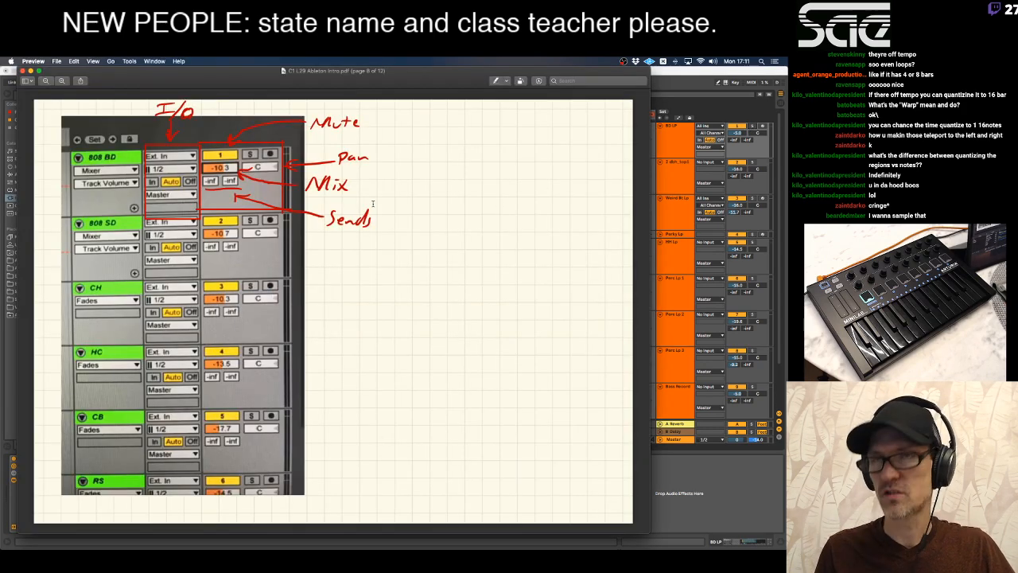
{"action": "key", "text": "Right"}
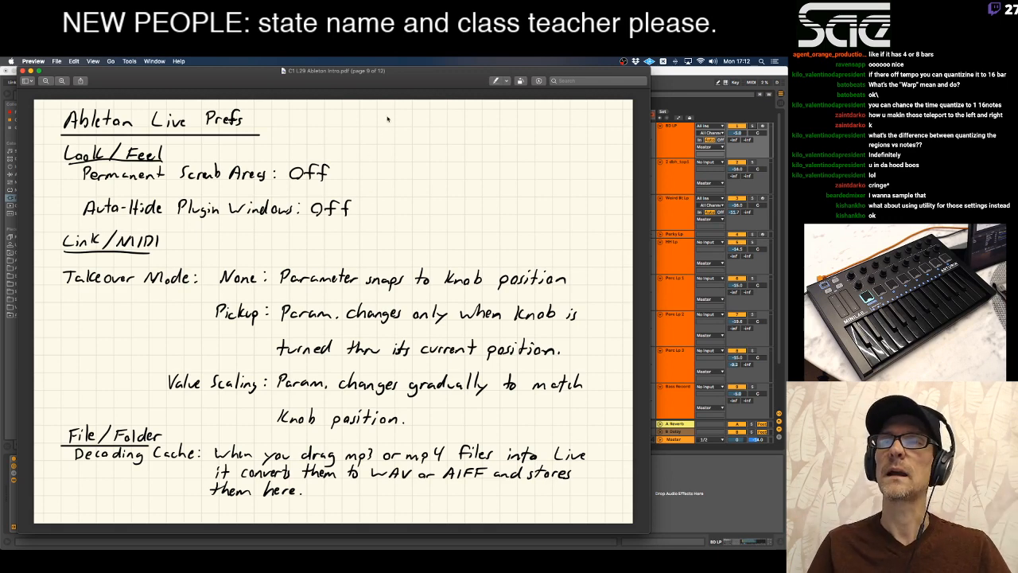
{"action": "key", "text": "super+Tab"}
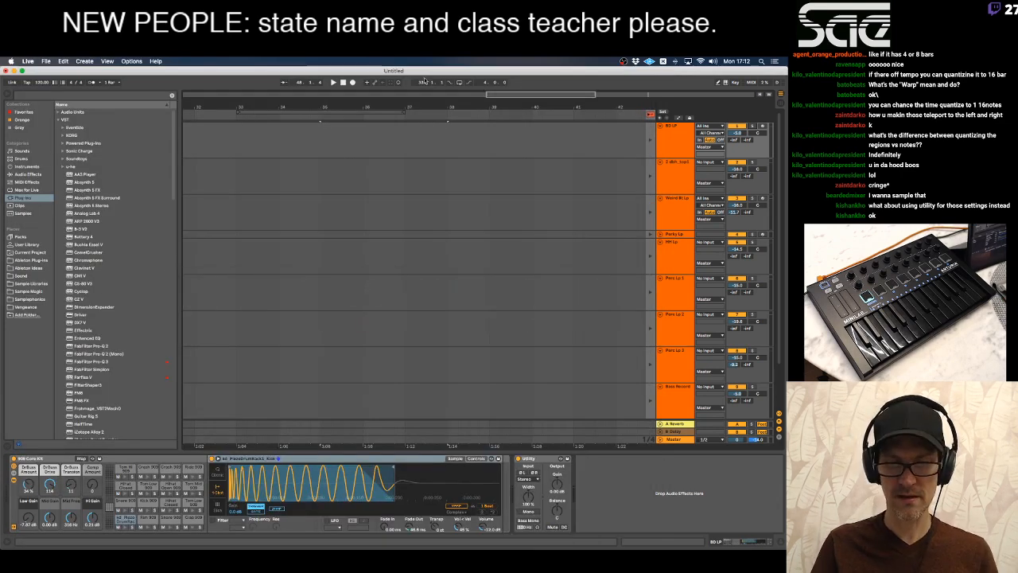
{"action": "key", "text": "super+comma"}
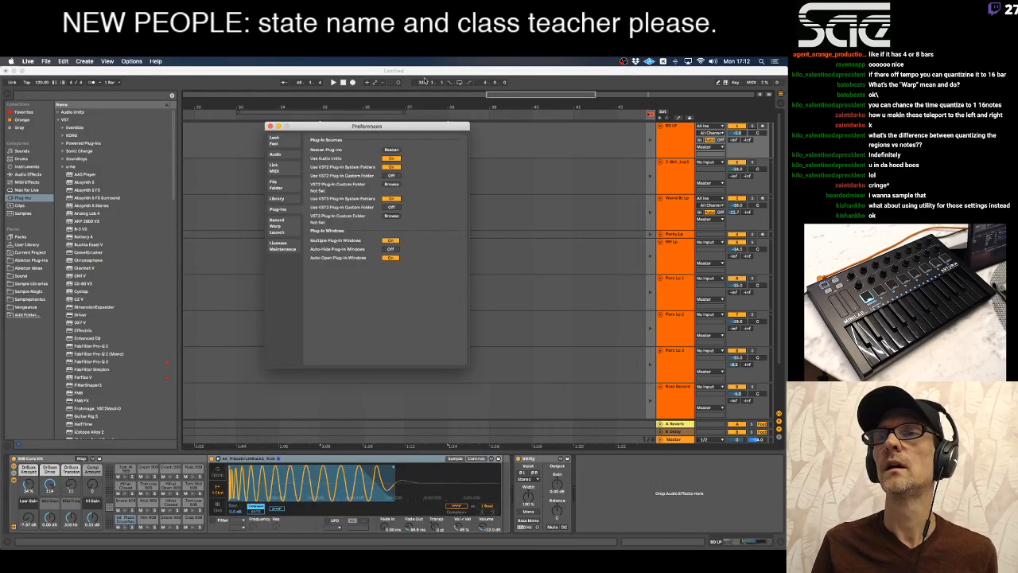
{"action": "left_click", "coordinate": [277, 141]}
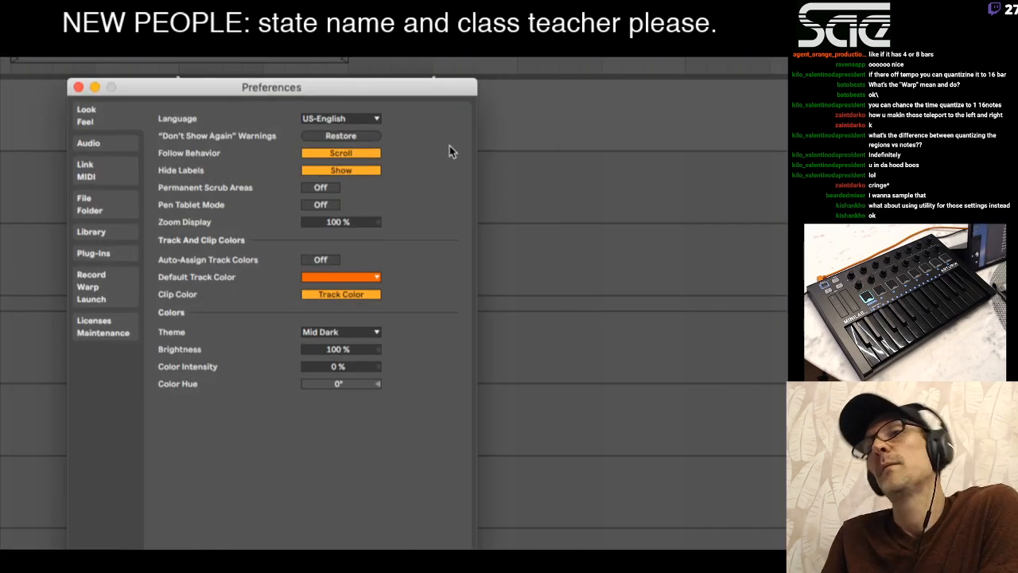
Reposition the Preferences window and examine the available interface languages, keeping US-English.
{"action": "left_click_drag", "start_coordinate": [458, 95], "coordinate": [537, 82]}
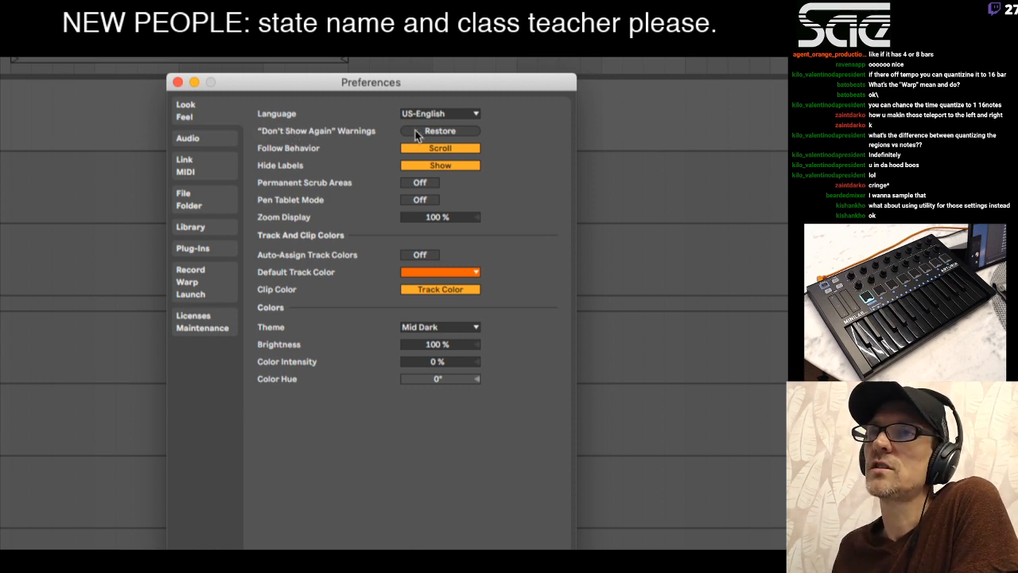
{"action": "left_click", "coordinate": [440, 114]}
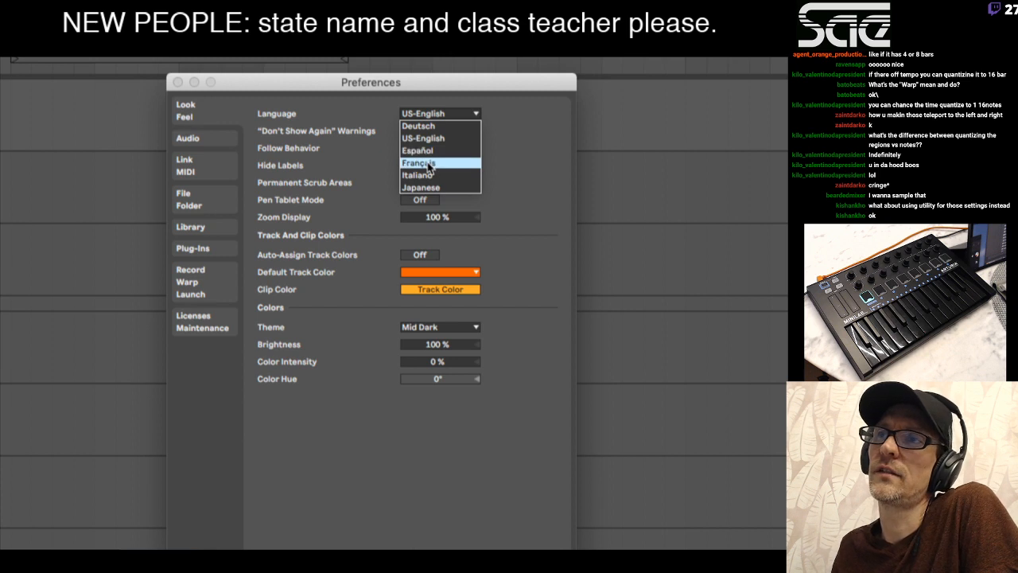
{"action": "left_click", "coordinate": [514, 156]}
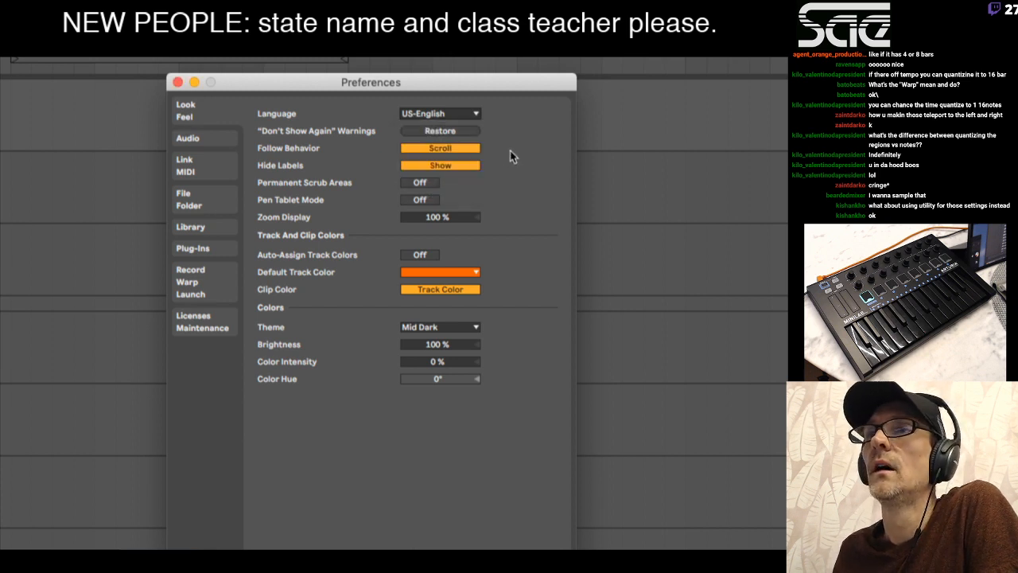
{"action": "left_click", "coordinate": [475, 114]}
{"action": "left_click", "coordinate": [490, 167]}
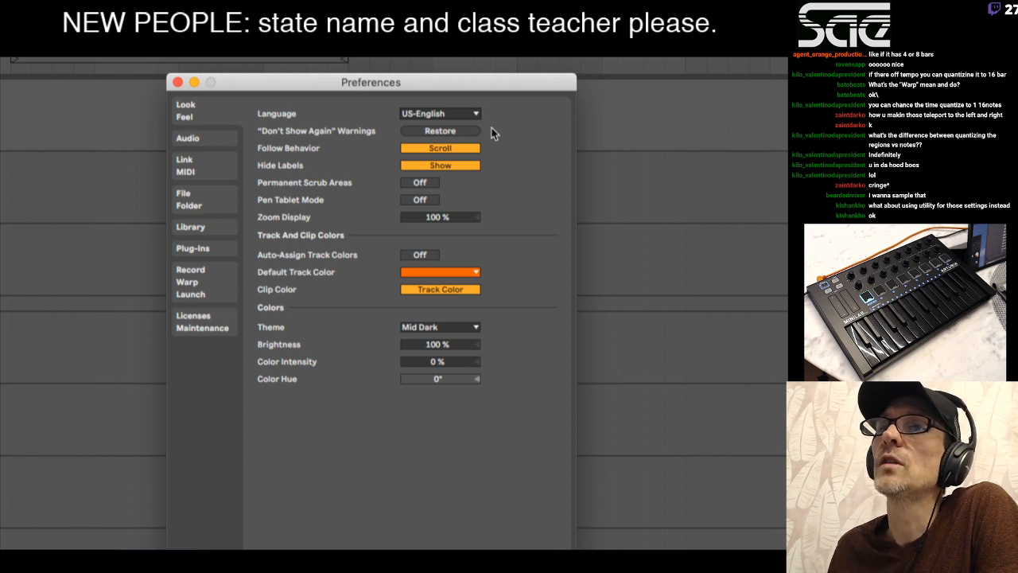
Turn on Permanent Scrub Areas, close Preferences and move the playback position to about bar 21 from the Arrangement's scrub area.
{"action": "left_click", "coordinate": [417, 183]}
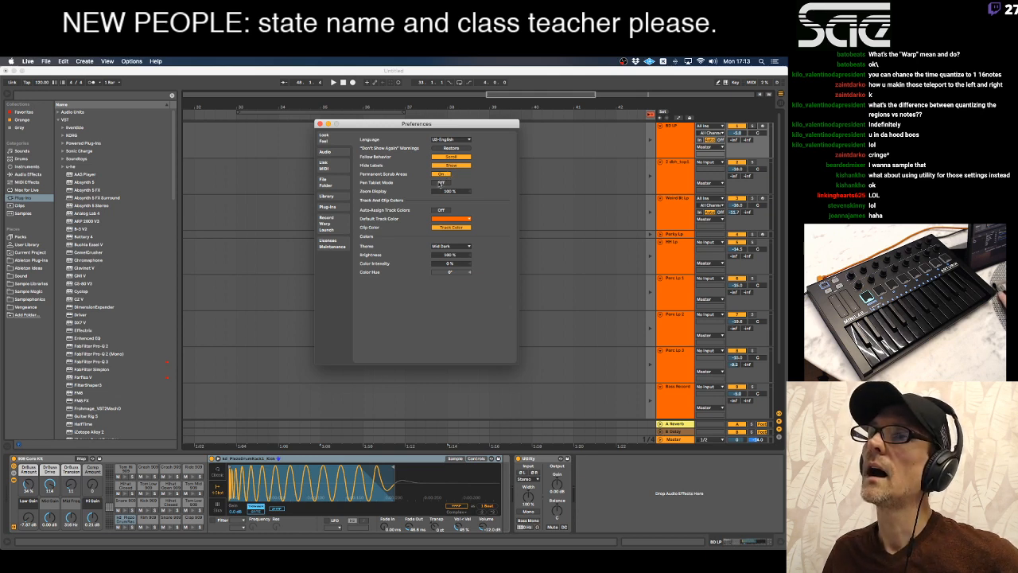
{"action": "left_click", "coordinate": [319, 124]}
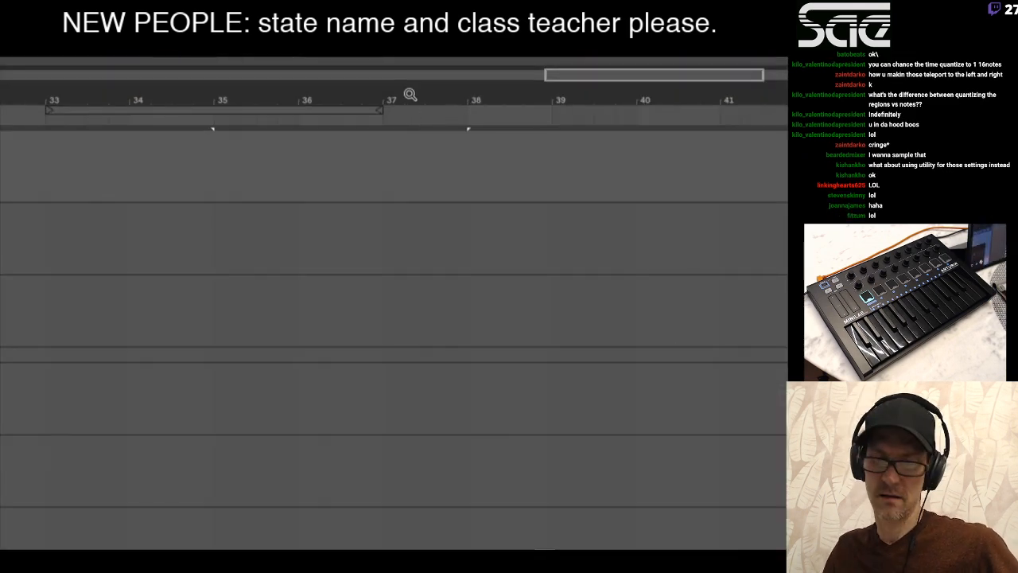
{"action": "left_click", "coordinate": [318, 98]}
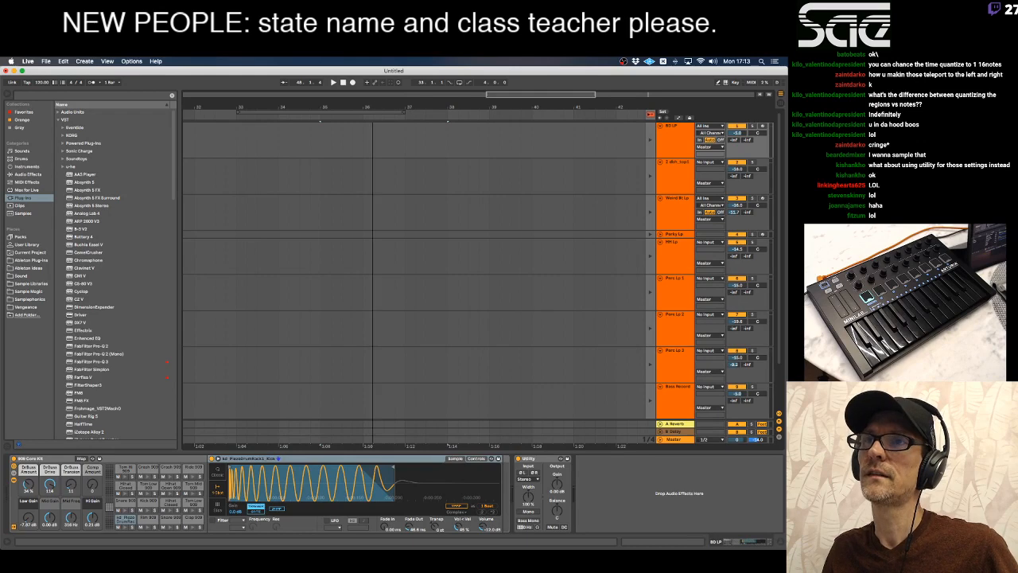
{"action": "left_click_drag", "start_coordinate": [373, 106], "coordinate": [373, 153]}
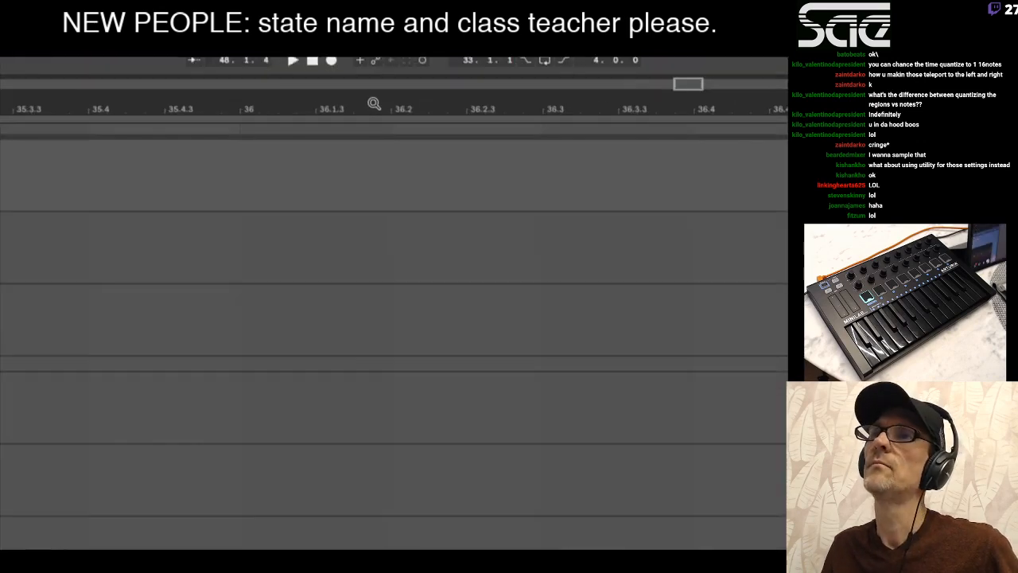
{"action": "left_click_drag", "start_coordinate": [373, 104], "coordinate": [534, 32]}
{"action": "left_click_drag", "start_coordinate": [453, 108], "coordinate": [476, 105]}
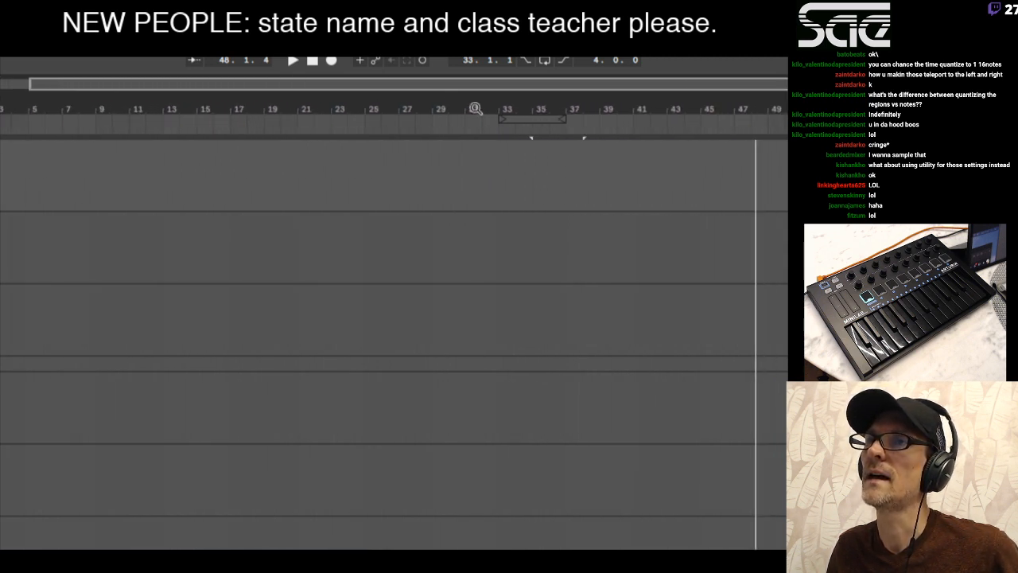
{"action": "left_click", "coordinate": [229, 126]}
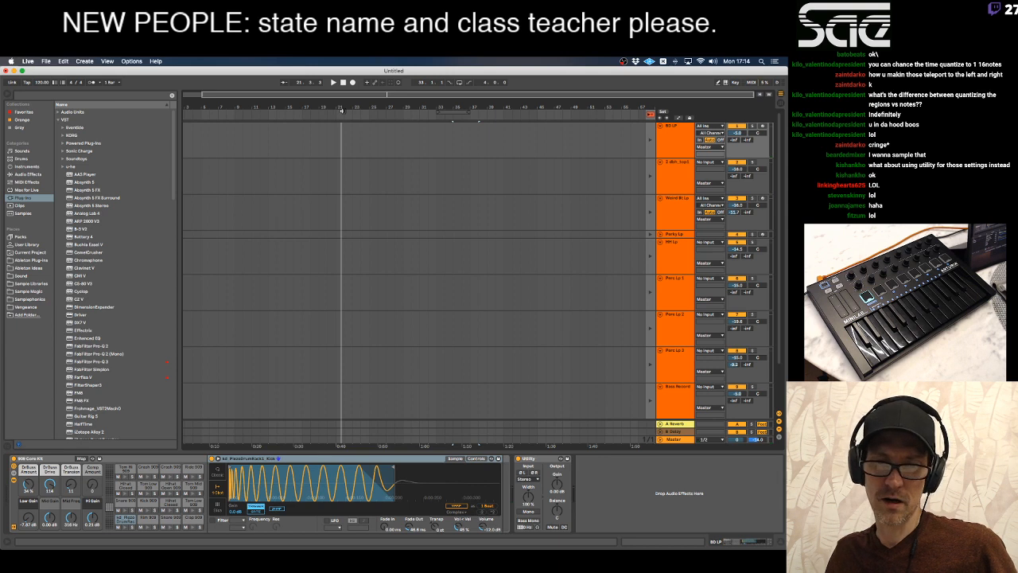
Turn off Permanent Scrub Areas in the Look/Feel preferences and close the Preferences window.
{"action": "key", "text": "super+comma"}
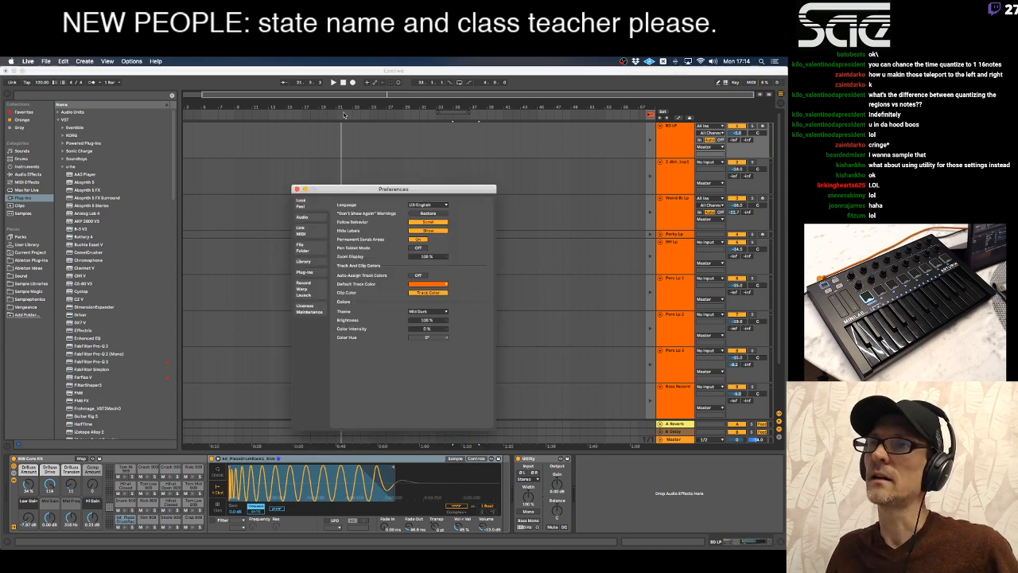
{"action": "left_click", "coordinate": [419, 238]}
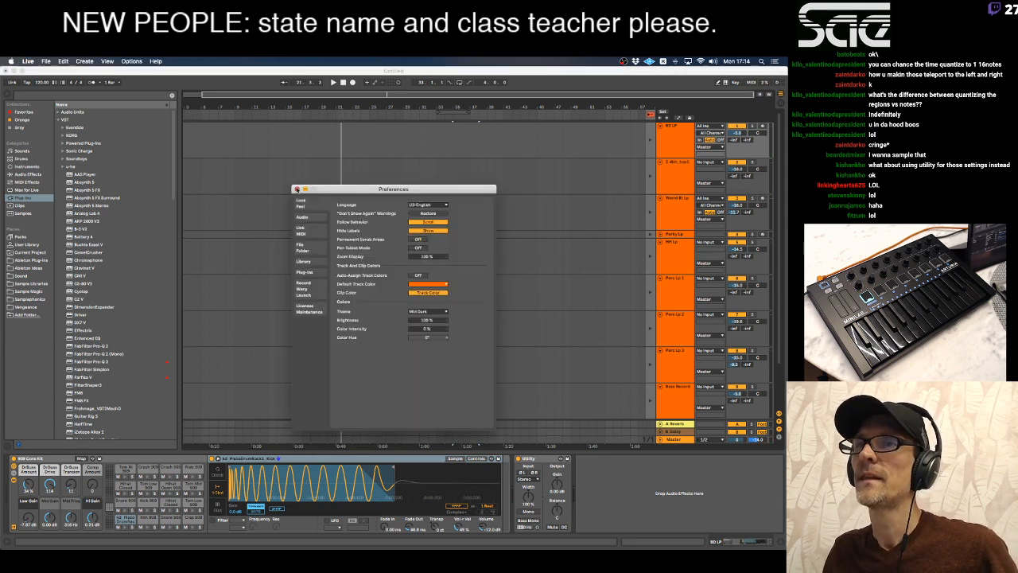
{"action": "left_click", "coordinate": [297, 189]}
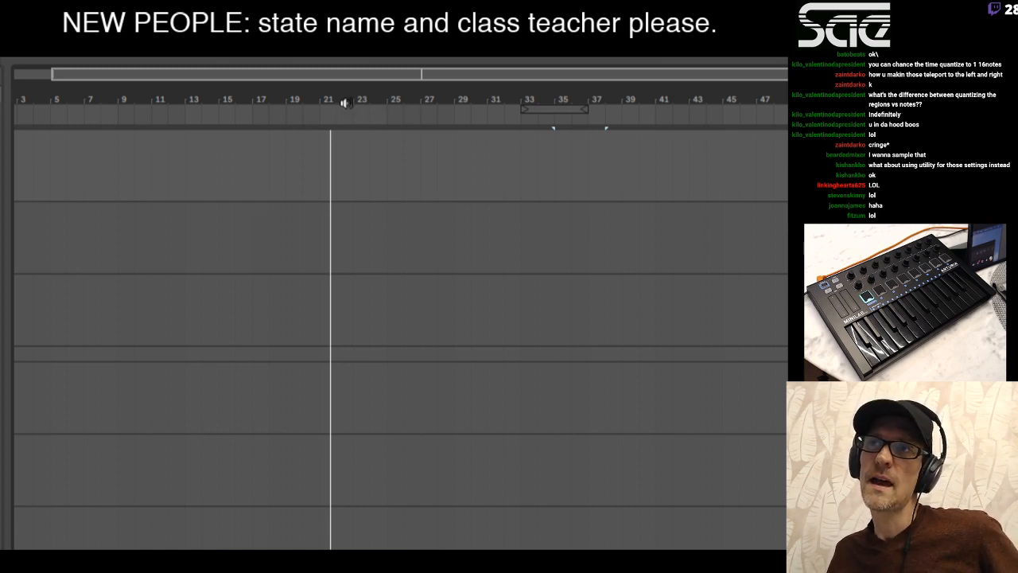
Recheck the preferences page in Preview, and in Live scrub the Arrangement's playback position to about bar 29.
{"action": "mouse_move", "coordinate": [343, 115]}
{"action": "left_mouse_down"}
{"action": "mouse_move", "coordinate": [357, 98]}
{"action": "mouse_move", "coordinate": [357, 167]}
{"action": "mouse_move", "coordinate": [337, 114]}
{"action": "left_mouse_up"}
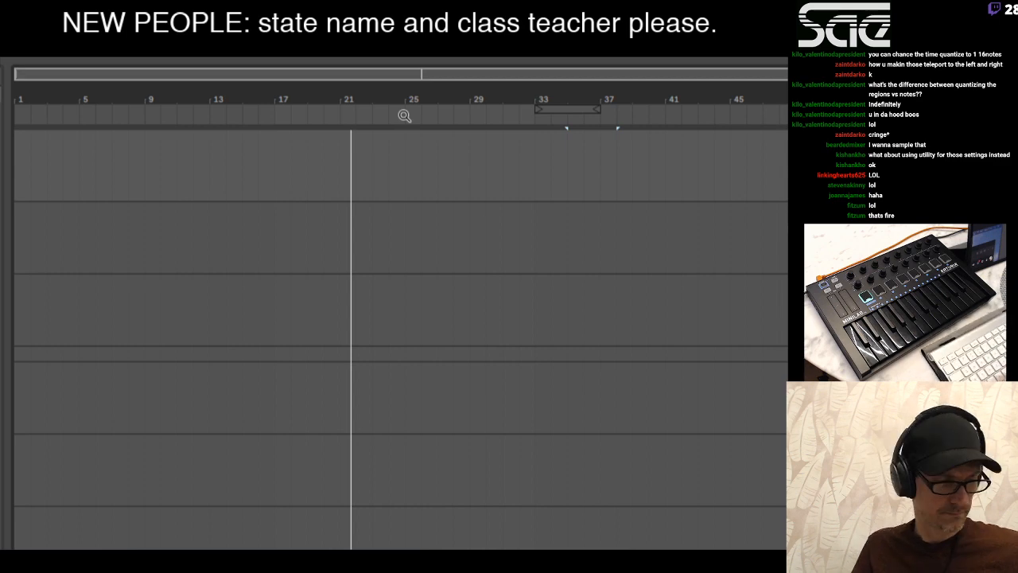
{"action": "key", "text": "super+Tab"}
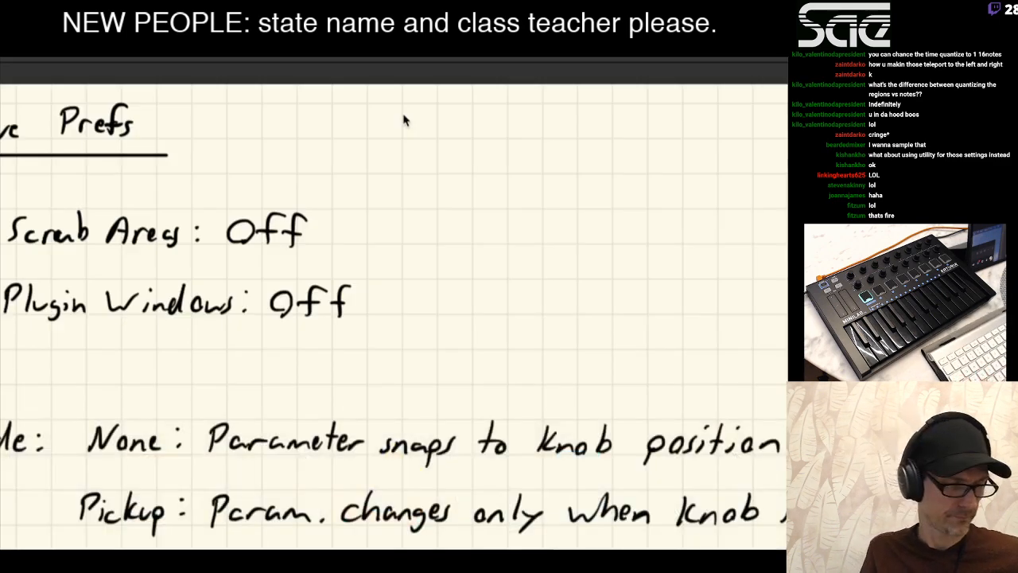
{"action": "key", "text": "super+Tab"}
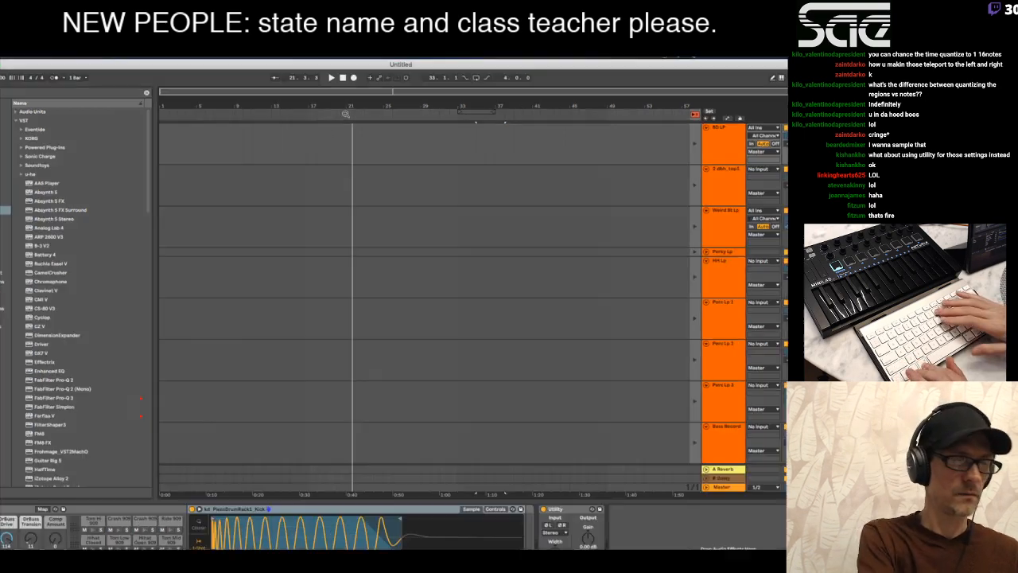
{"action": "left_click_drag", "start_coordinate": [349, 114], "coordinate": [307, 113]}
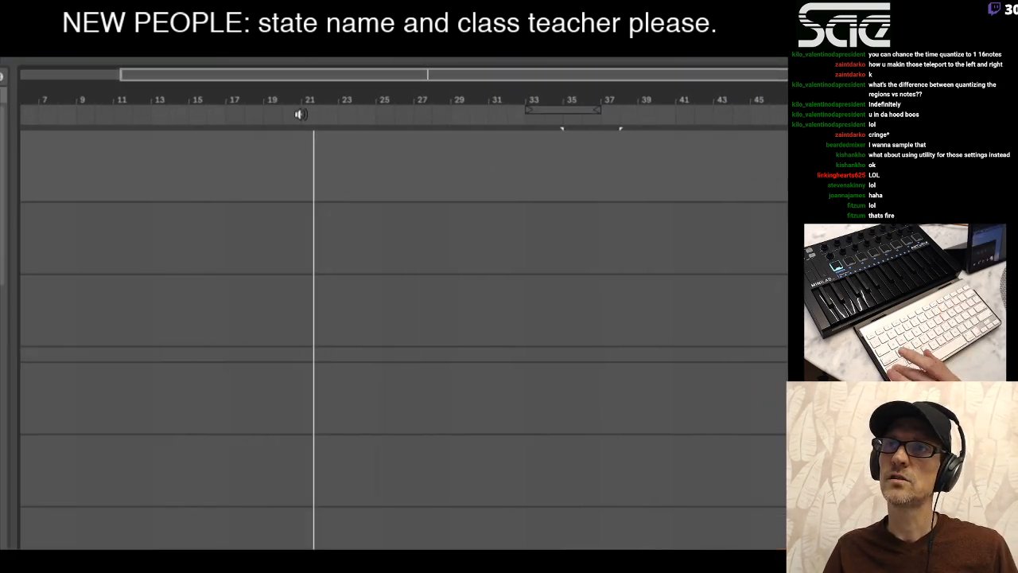
{"action": "left_click", "coordinate": [302, 114]}
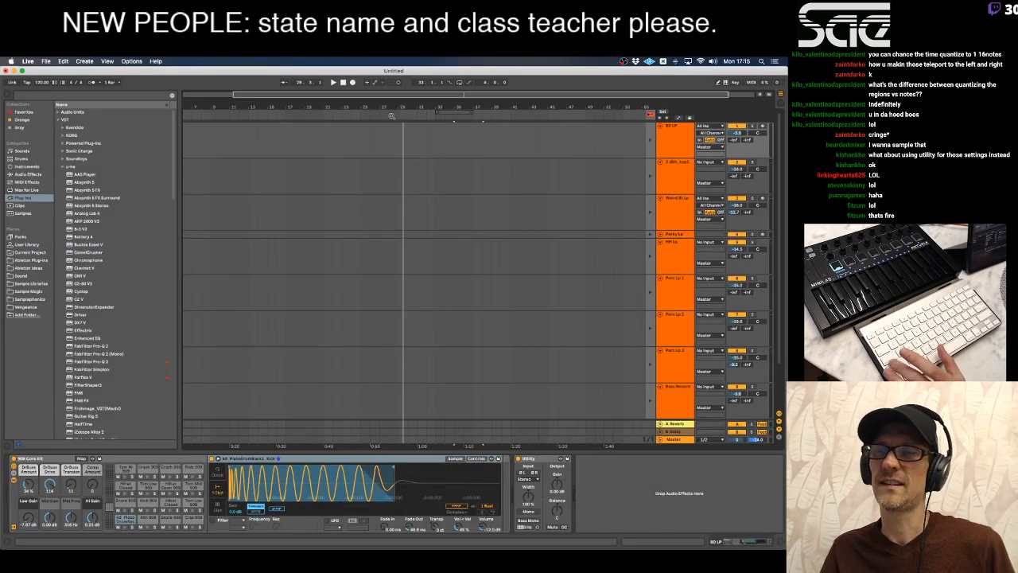
Open Preferences, reposition the window, examine the Default Track Color choices and toggle Auto-Assign Track Colors on and back off.
{"action": "key", "text": "super+comma"}
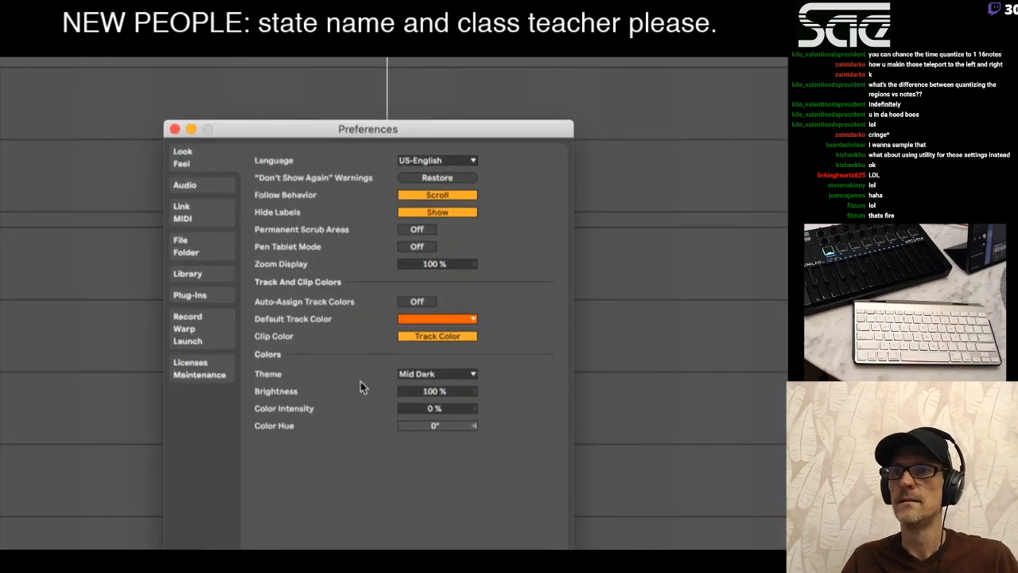
{"action": "left_click_drag", "start_coordinate": [456, 135], "coordinate": [464, 65]}
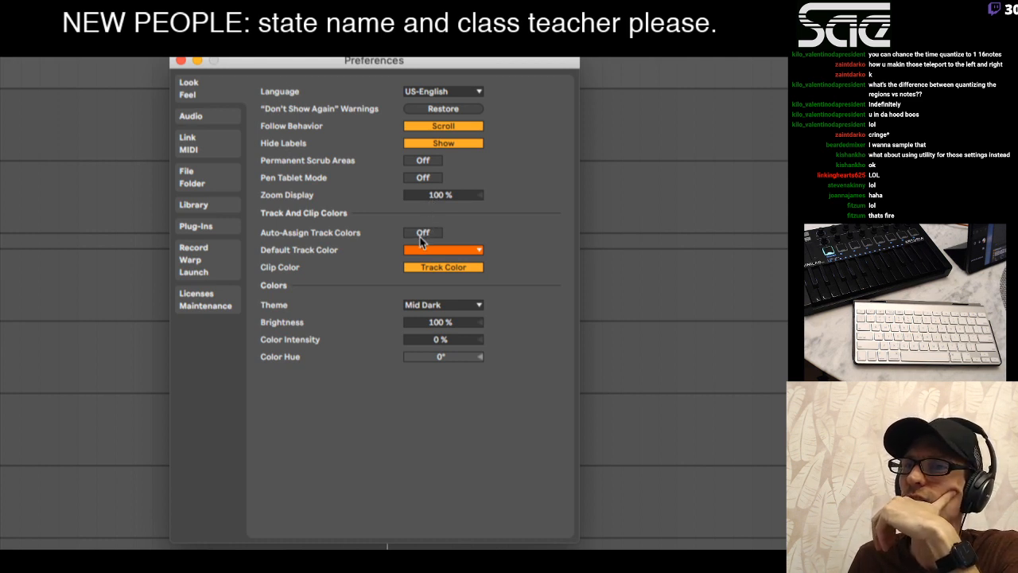
{"action": "left_click", "coordinate": [438, 250]}
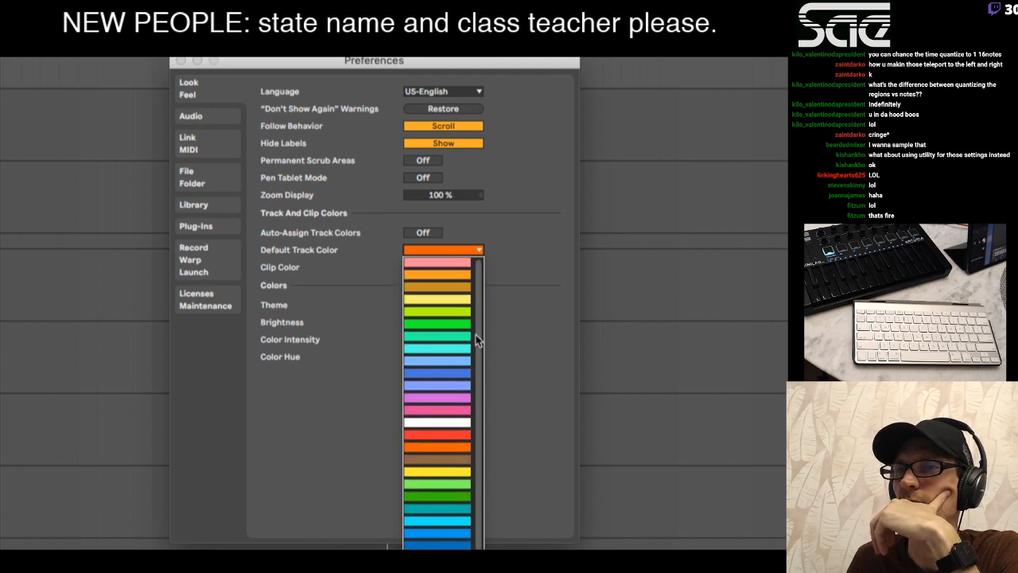
{"action": "left_click", "coordinate": [365, 299]}
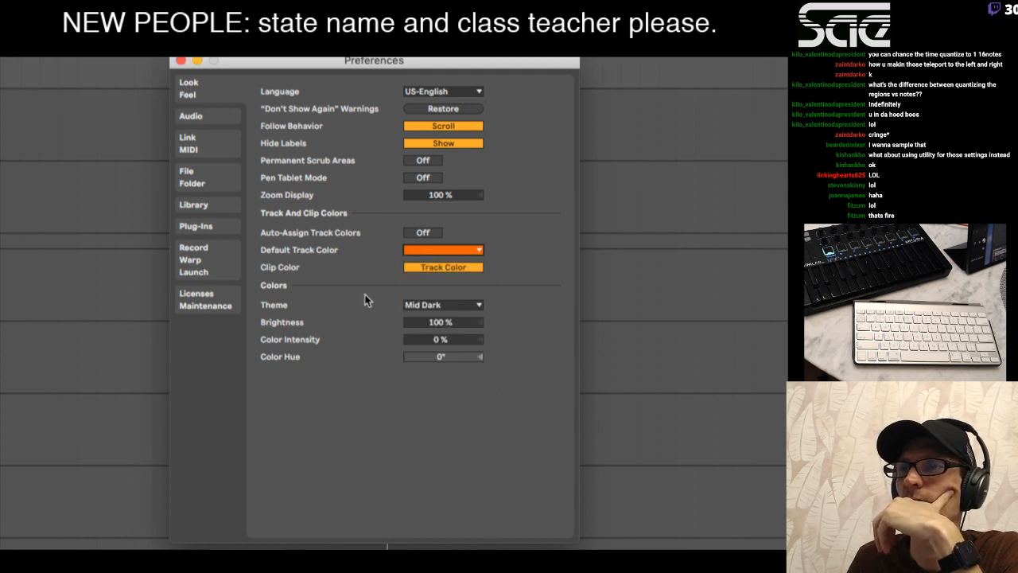
{"action": "left_click", "coordinate": [427, 234]}
{"action": "left_click", "coordinate": [427, 233]}
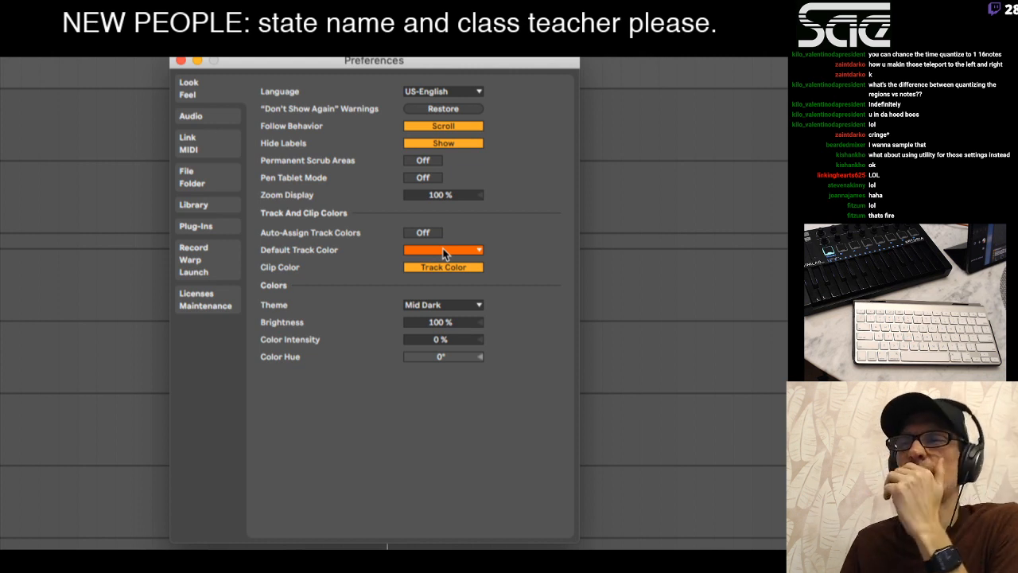
Preview the Light, Mid Light, Mid Dark, Dark and Live 9 themes, finishing on Mid Dark.
{"action": "left_click", "coordinate": [425, 306]}
{"action": "left_click", "coordinate": [428, 316]}
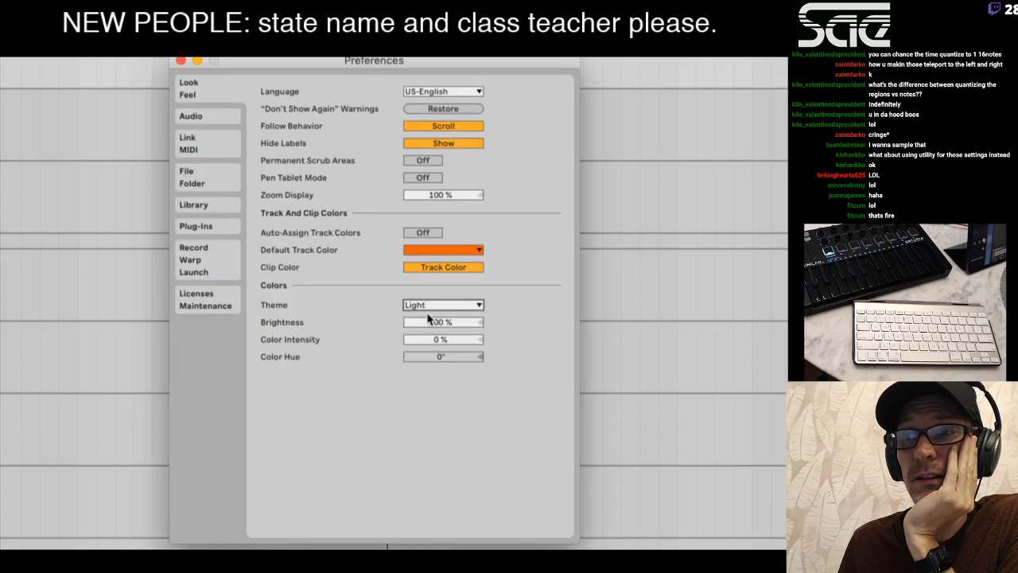
{"action": "left_click", "coordinate": [429, 310]}
{"action": "left_click", "coordinate": [429, 329]}
{"action": "left_click", "coordinate": [429, 308]}
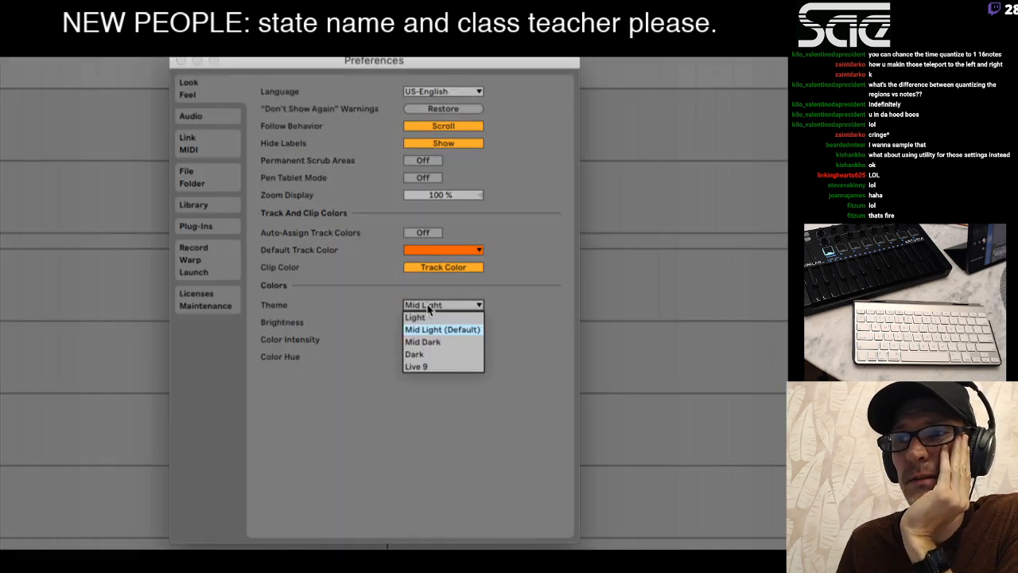
{"action": "left_click", "coordinate": [427, 343]}
{"action": "left_click", "coordinate": [431, 307]}
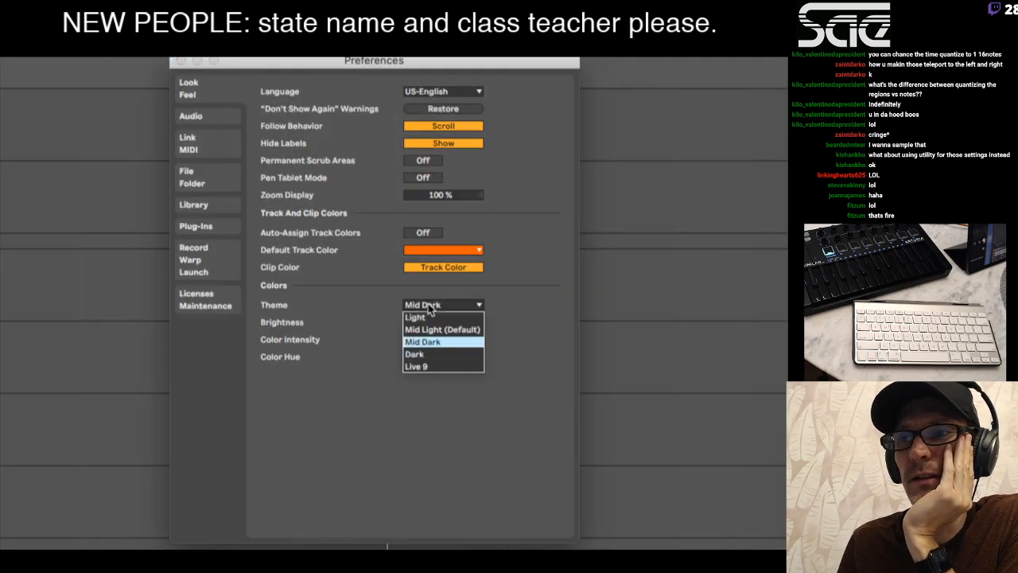
{"action": "left_click", "coordinate": [427, 353]}
{"action": "left_click", "coordinate": [432, 306]}
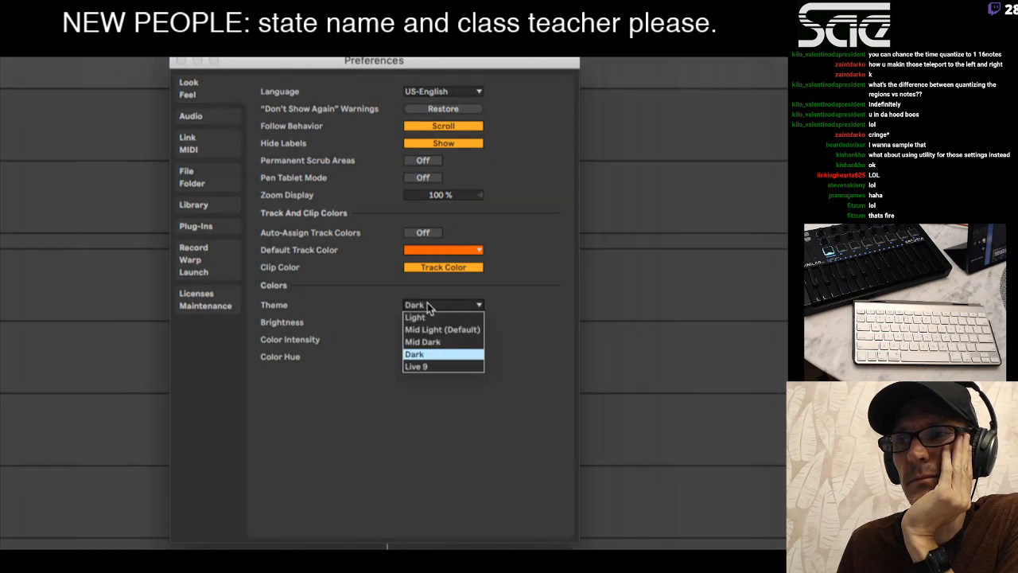
{"action": "left_click", "coordinate": [426, 364]}
{"action": "left_click", "coordinate": [431, 307]}
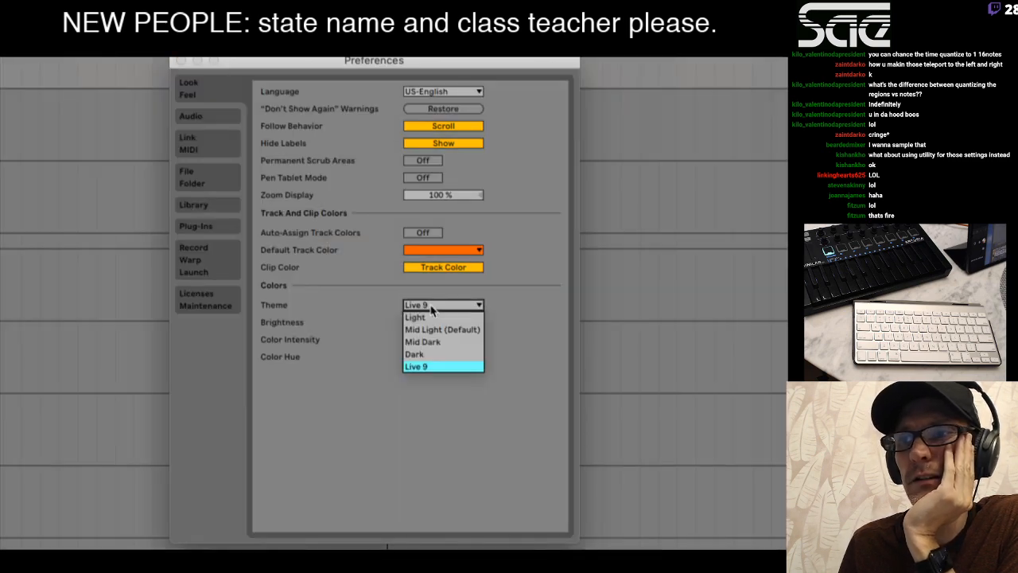
{"action": "left_click", "coordinate": [428, 344]}
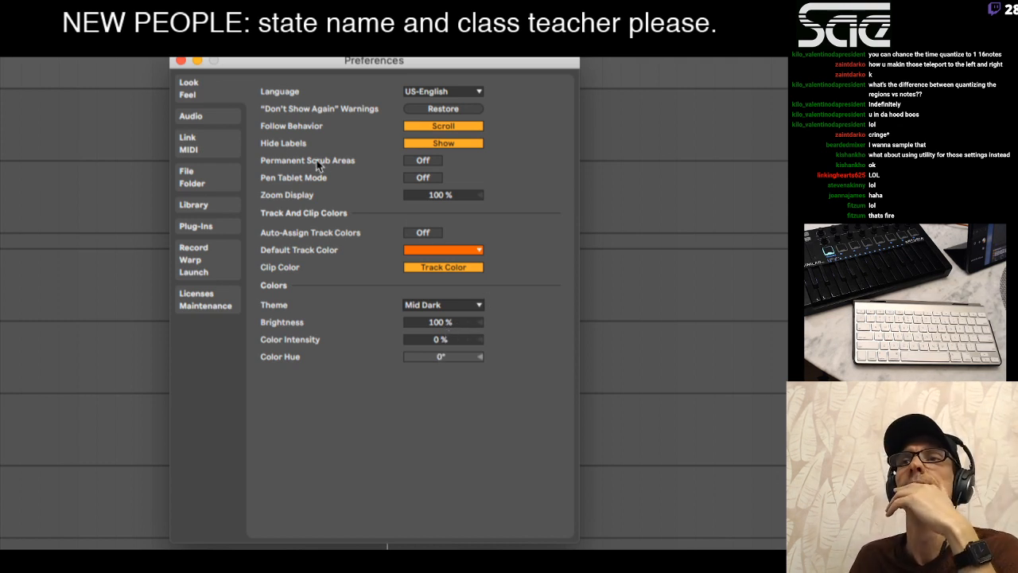
Examine the available driver types, audio input devices and audio output devices in the Audio preferences without changing them.
{"action": "left_click", "coordinate": [223, 121]}
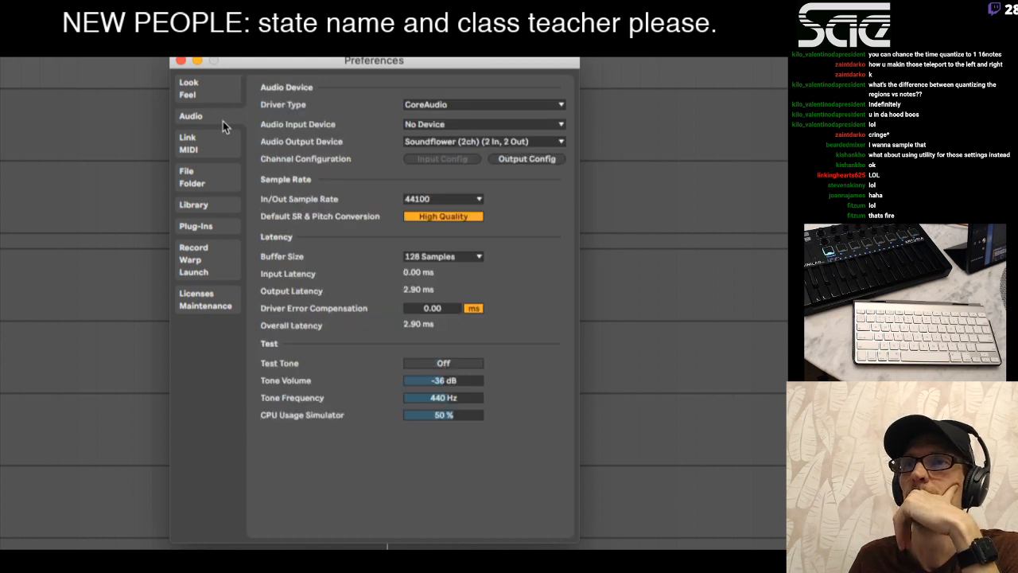
{"action": "left_click", "coordinate": [444, 105]}
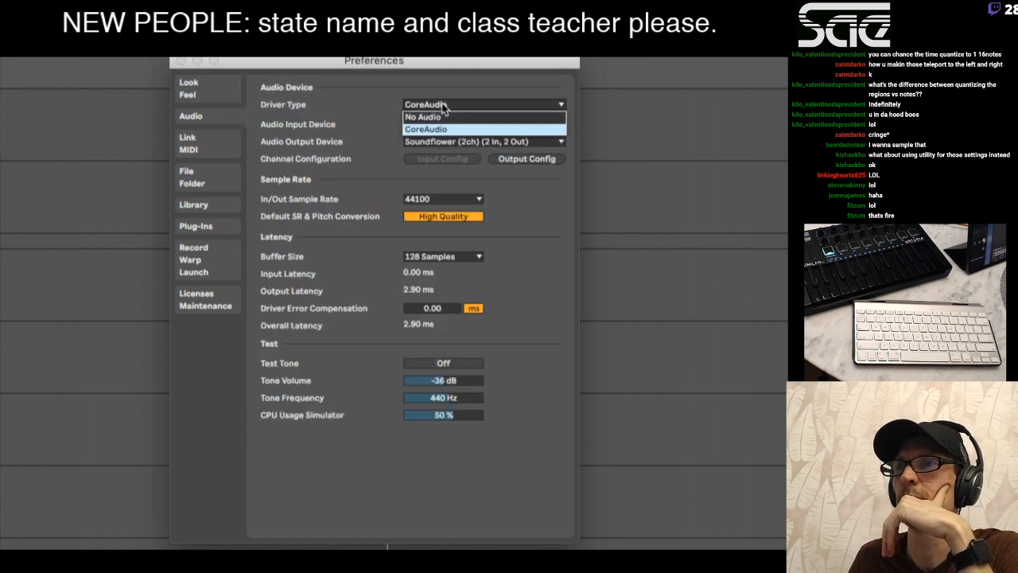
{"action": "left_click", "coordinate": [395, 106]}
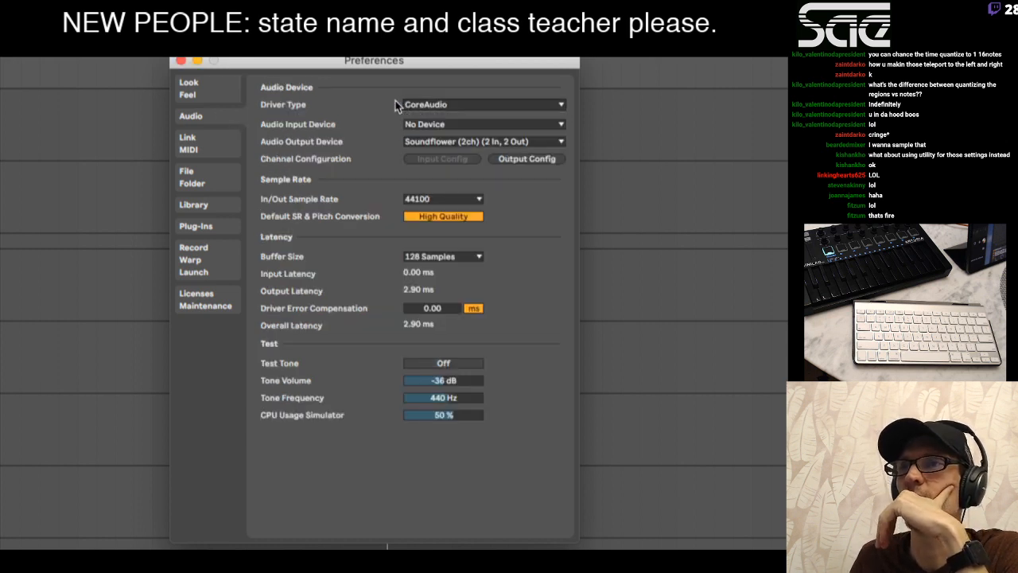
{"action": "left_click", "coordinate": [461, 126]}
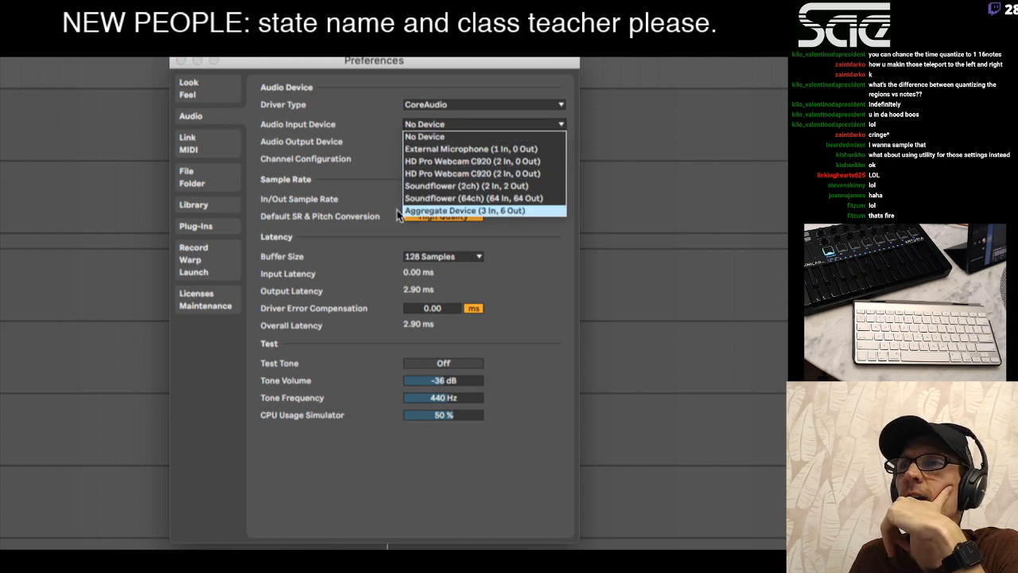
{"action": "left_click", "coordinate": [387, 172]}
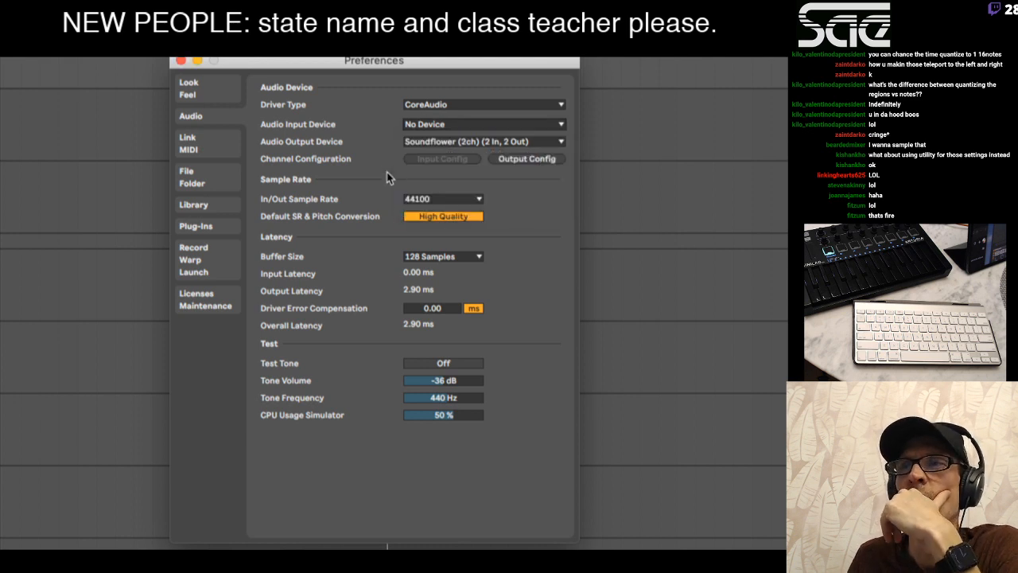
{"action": "left_click", "coordinate": [445, 141]}
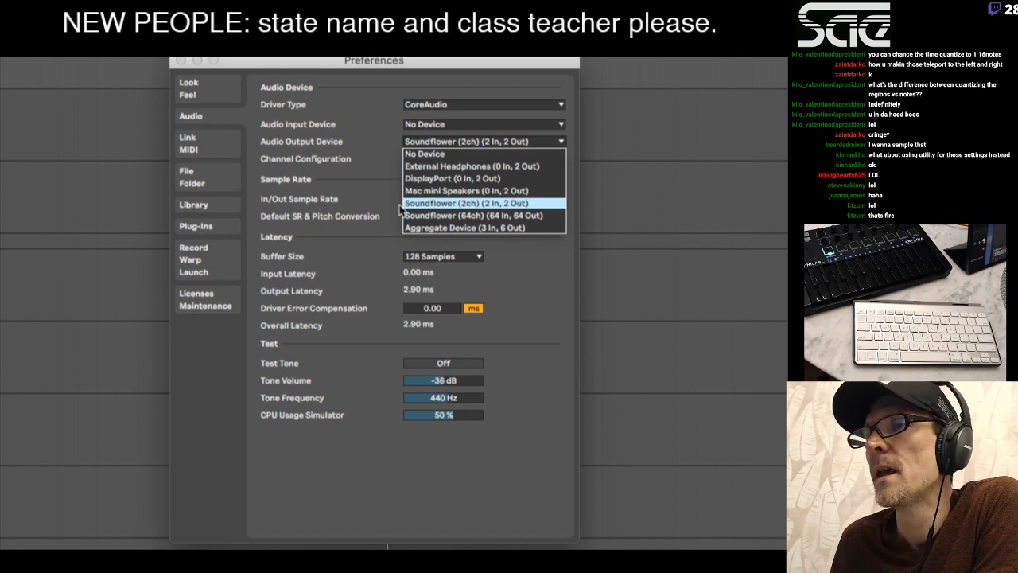
{"action": "left_click", "coordinate": [365, 213]}
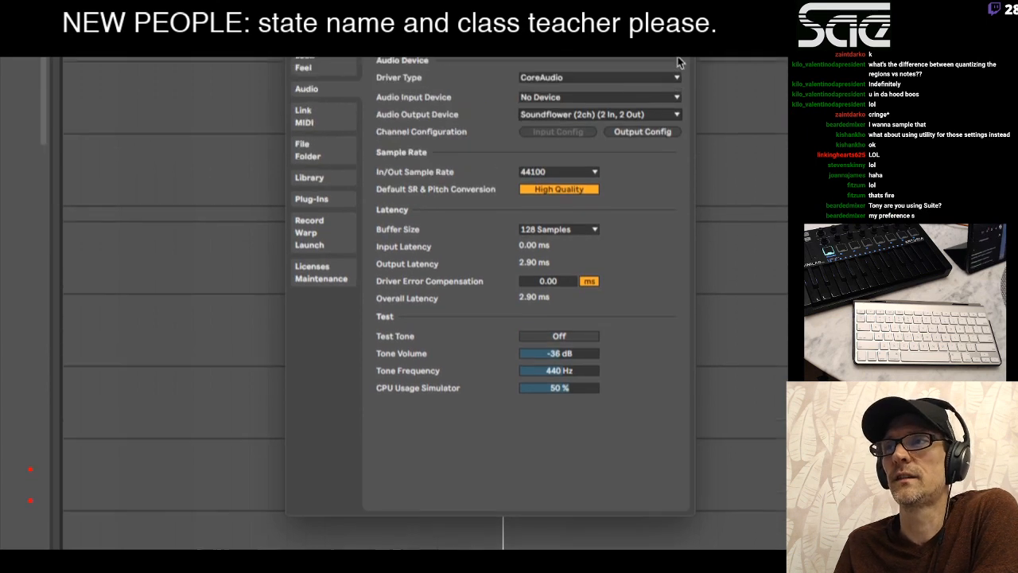
Reposition the Preferences window and examine the available In/Out Sample Rate options, keeping 44100.
{"action": "left_click_drag", "start_coordinate": [667, 66], "coordinate": [584, 63]}
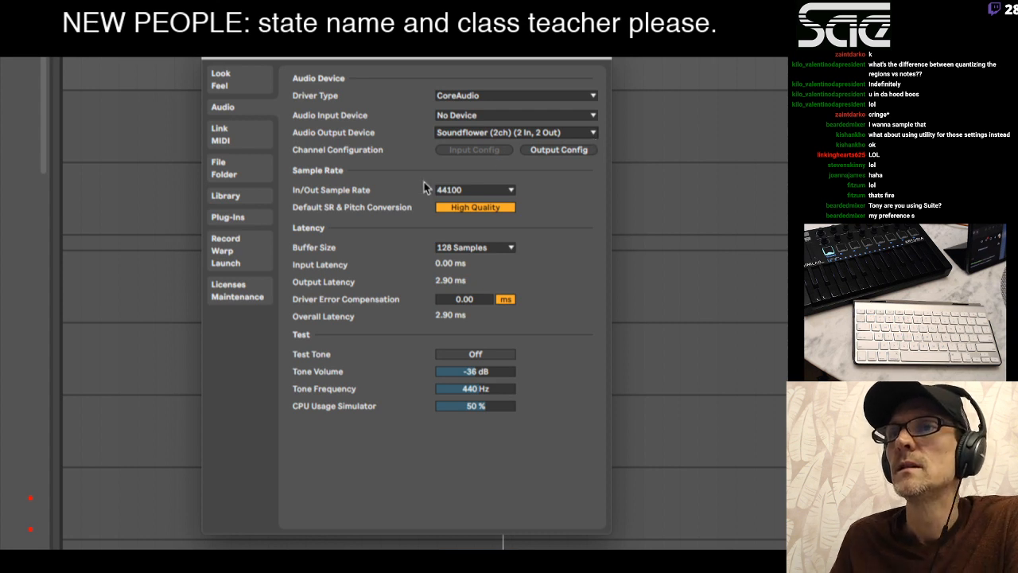
{"action": "left_click", "coordinate": [453, 191]}
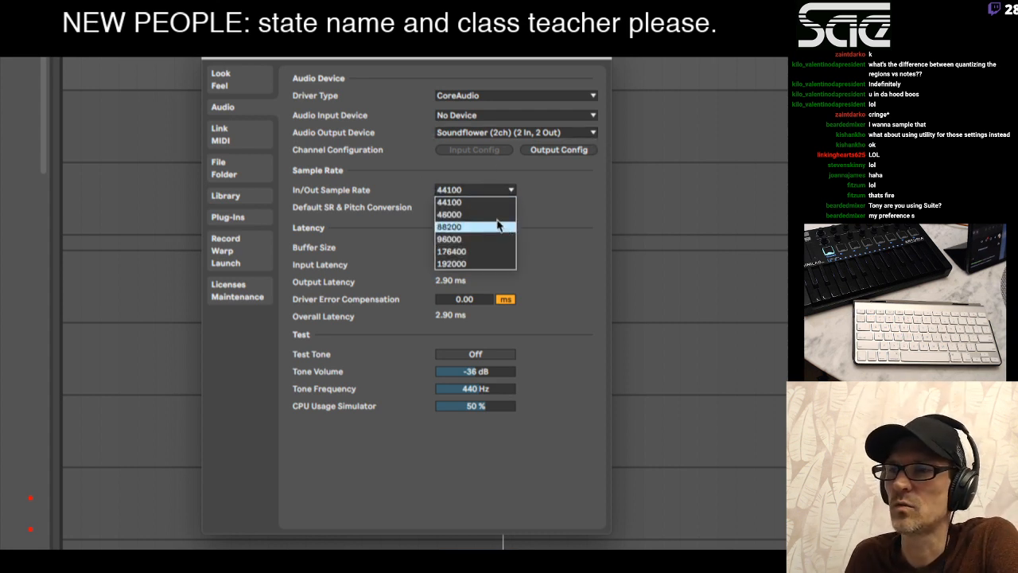
{"action": "left_click", "coordinate": [558, 218]}
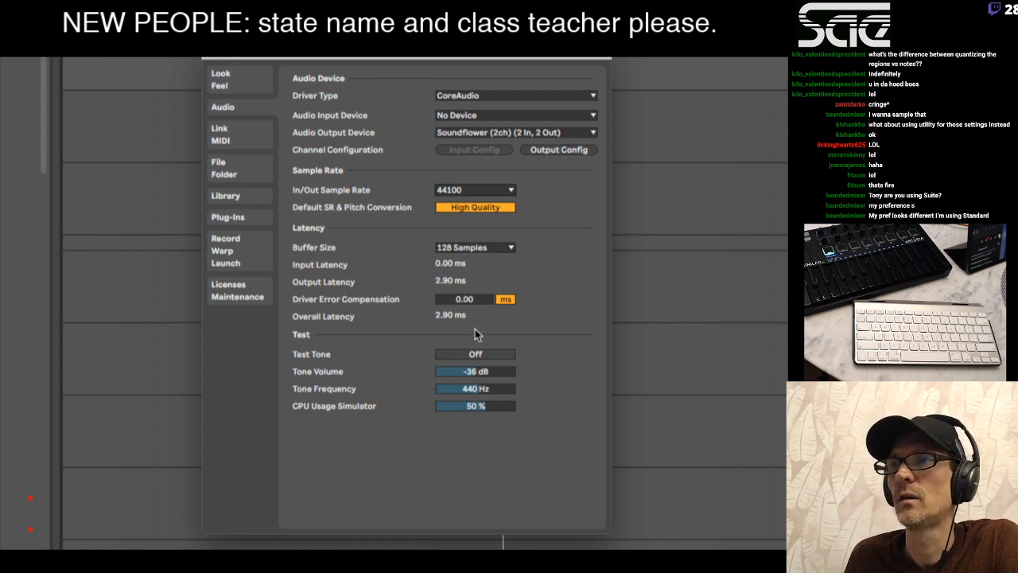
In the Link/MIDI preferences, examine the Takeover Mode options and toggle Track for the MiniLab mkII input off and back on.
{"action": "left_click", "coordinate": [234, 132]}
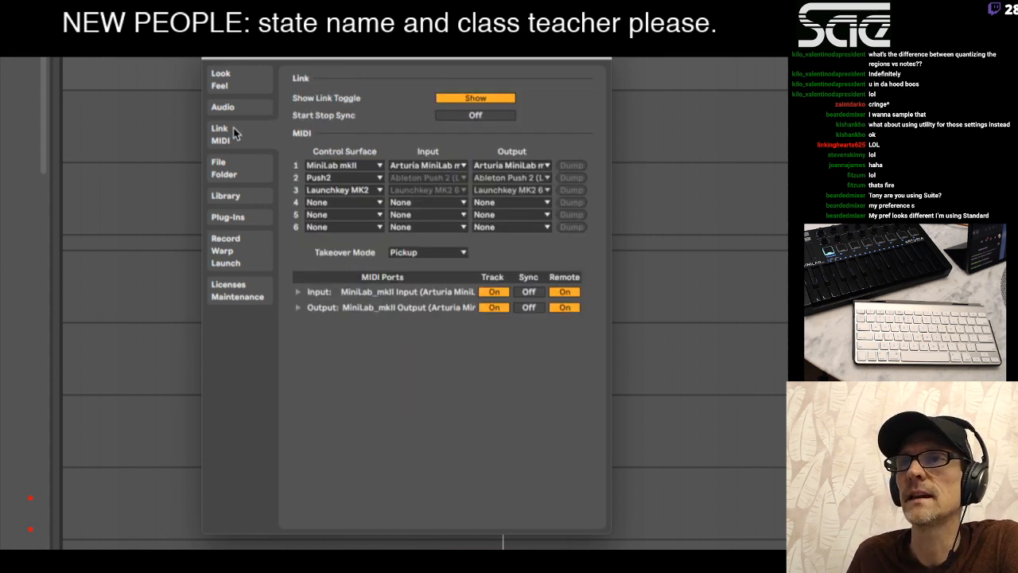
{"action": "left_click", "coordinate": [475, 98]}
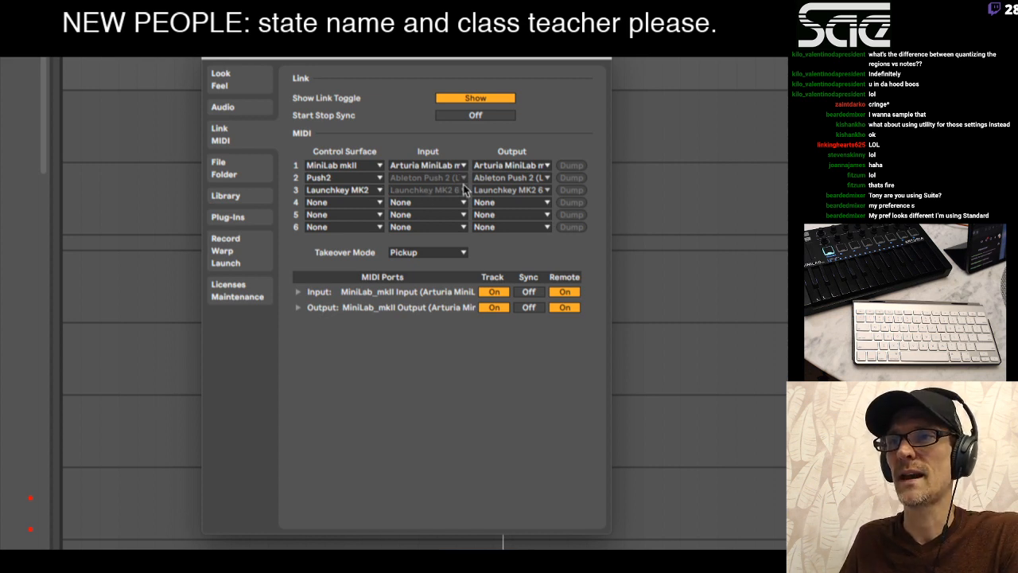
{"action": "left_click", "coordinate": [450, 253]}
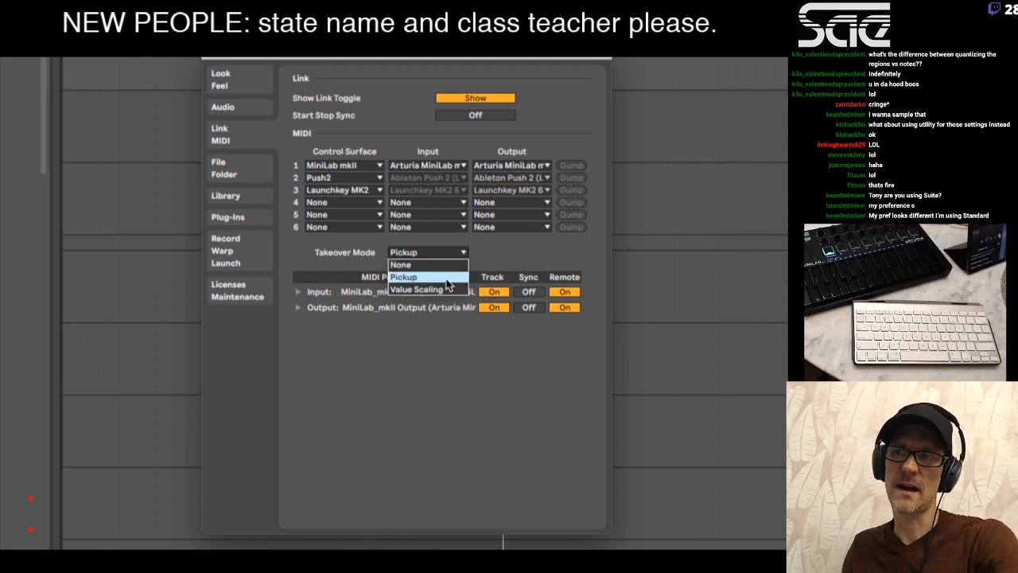
{"action": "left_click", "coordinate": [484, 266]}
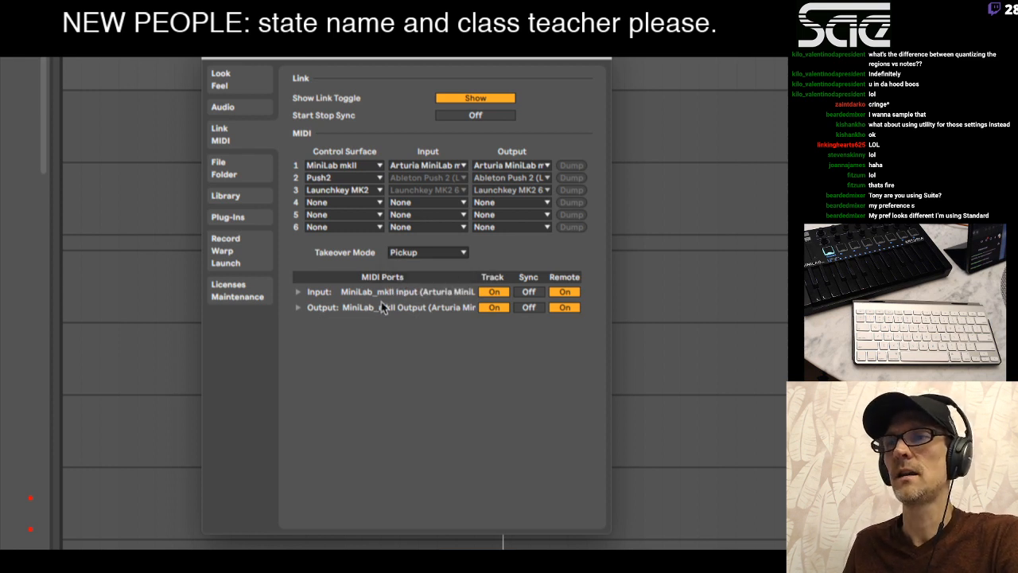
{"action": "left_click", "coordinate": [500, 292]}
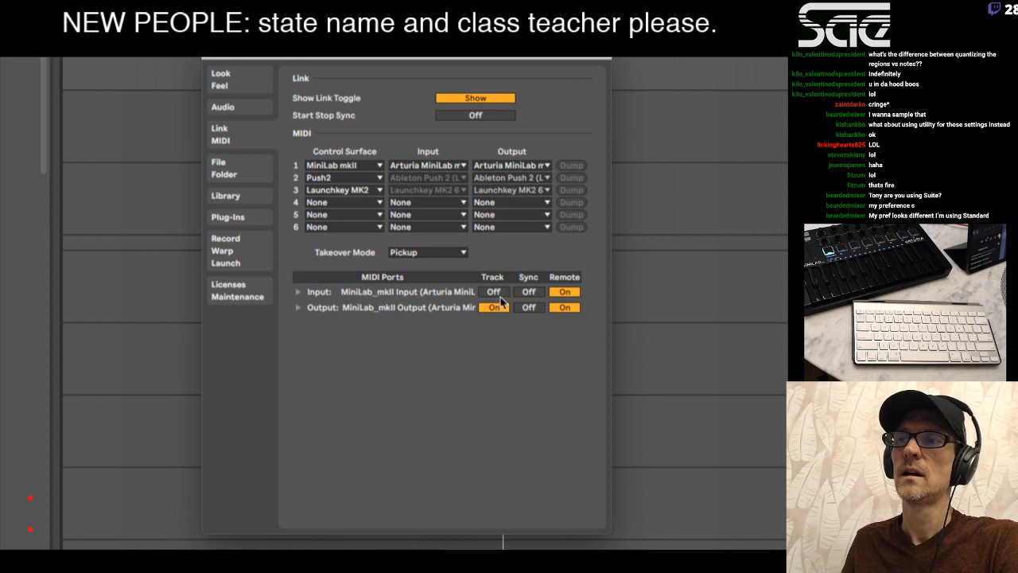
{"action": "left_click", "coordinate": [499, 293]}
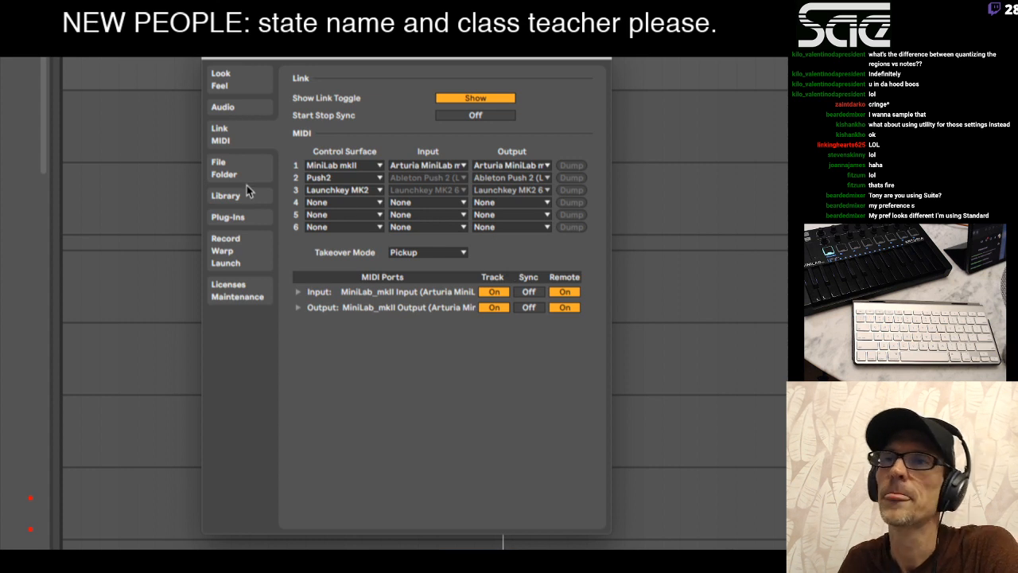
Review the File/Folder and Library preferences, trying Collect Files on Export at Ask before setting it back to Never.
{"action": "left_click", "coordinate": [226, 168]}
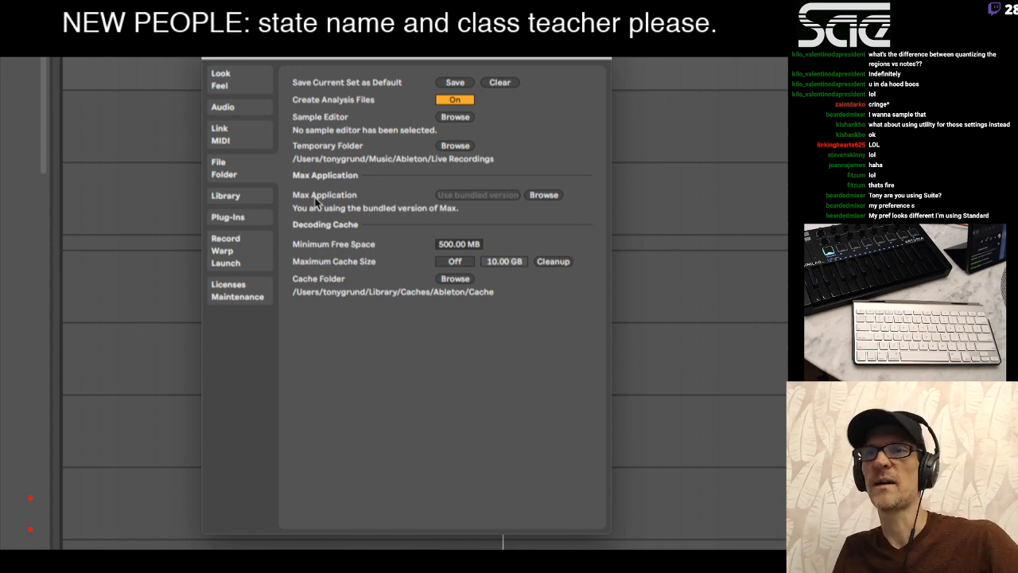
{"action": "left_click", "coordinate": [260, 196]}
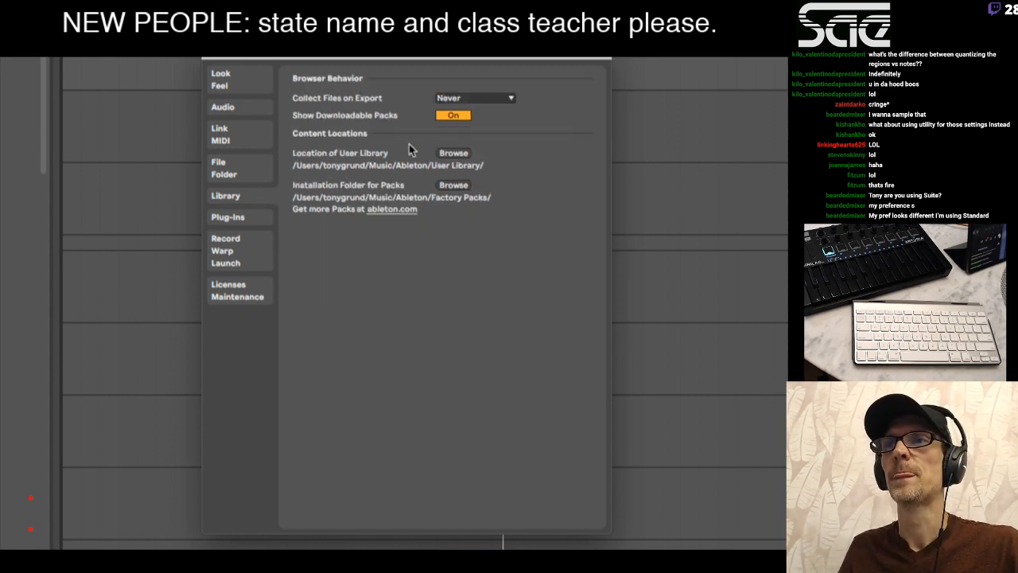
{"action": "left_click", "coordinate": [485, 99]}
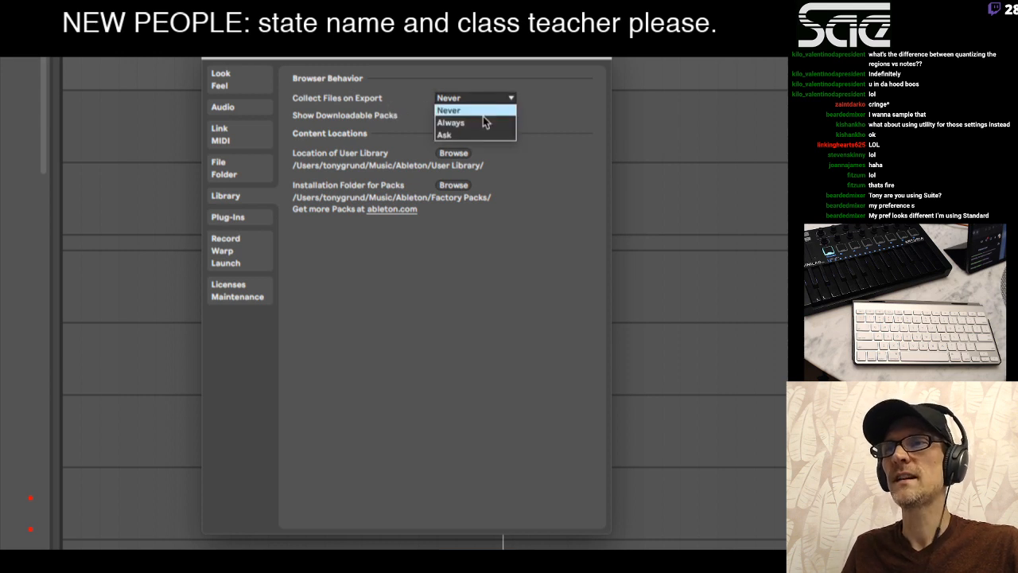
{"action": "left_click", "coordinate": [478, 135]}
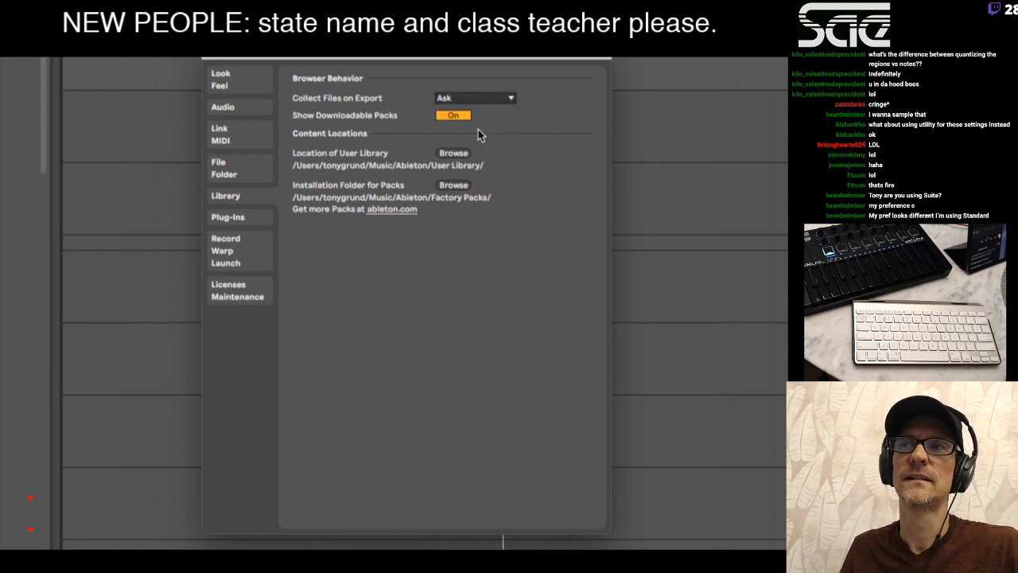
{"action": "left_click", "coordinate": [484, 99]}
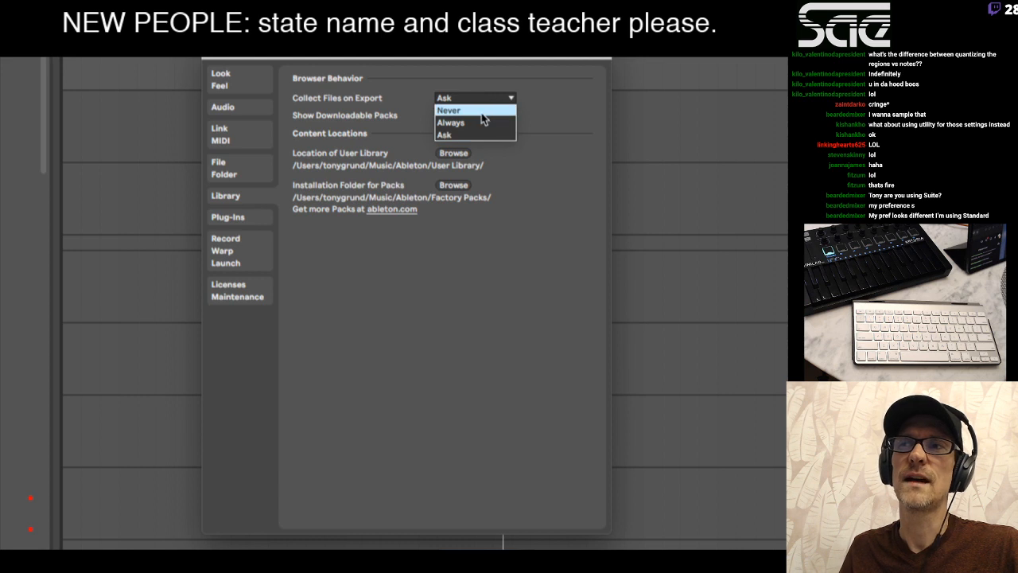
{"action": "left_click", "coordinate": [482, 111]}
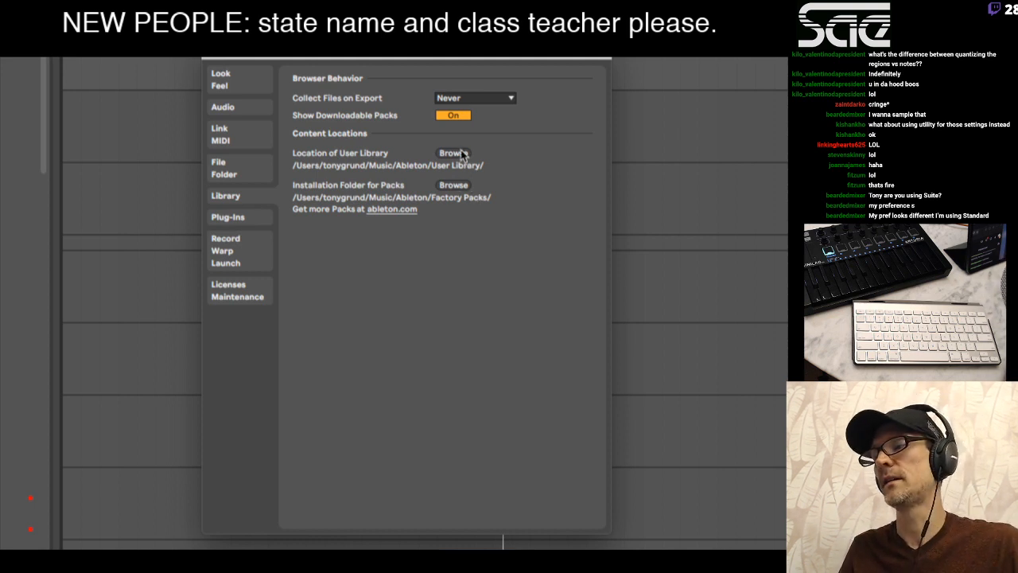
Review the Plug-Ins preferences and bring up the Record/Warp/Launch settings.
{"action": "left_click", "coordinate": [256, 221]}
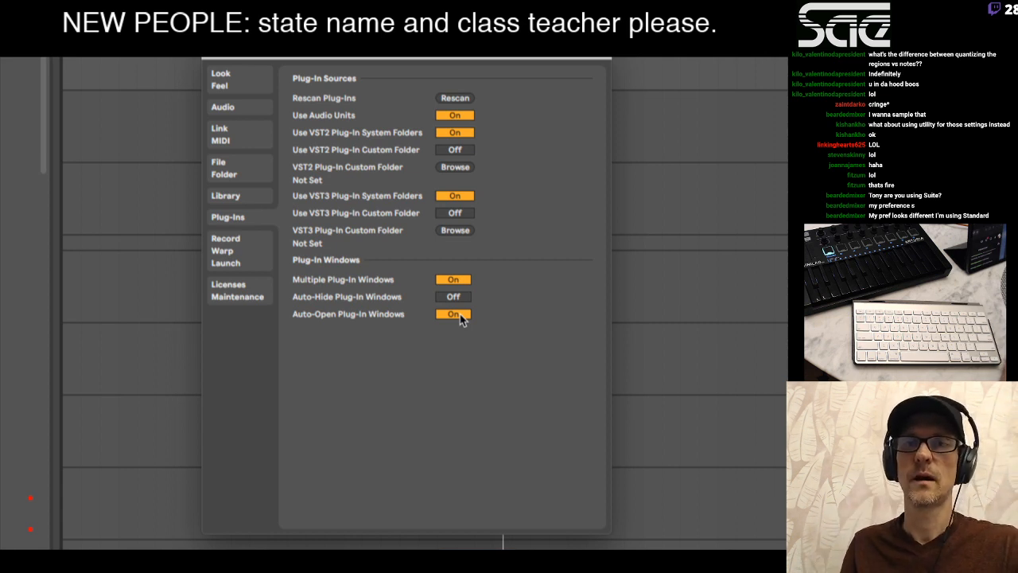
{"action": "left_click", "coordinate": [256, 259]}
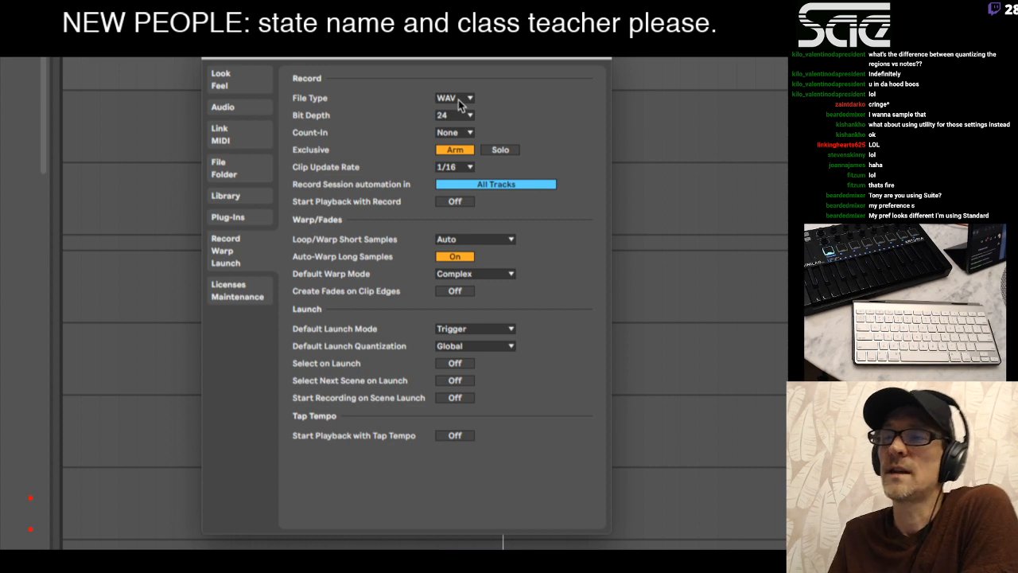
Examine the File Type, Bit Depth and Count-In options in the Record preferences, keeping WAV, 24 and None.
{"action": "left_click", "coordinate": [458, 100]}
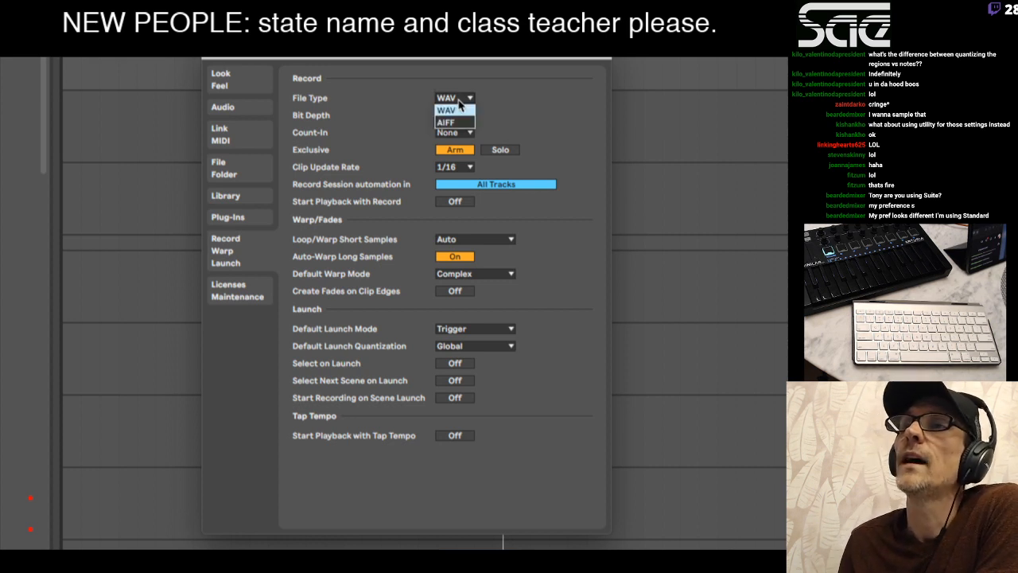
{"action": "left_click", "coordinate": [480, 105]}
{"action": "left_click", "coordinate": [469, 99]}
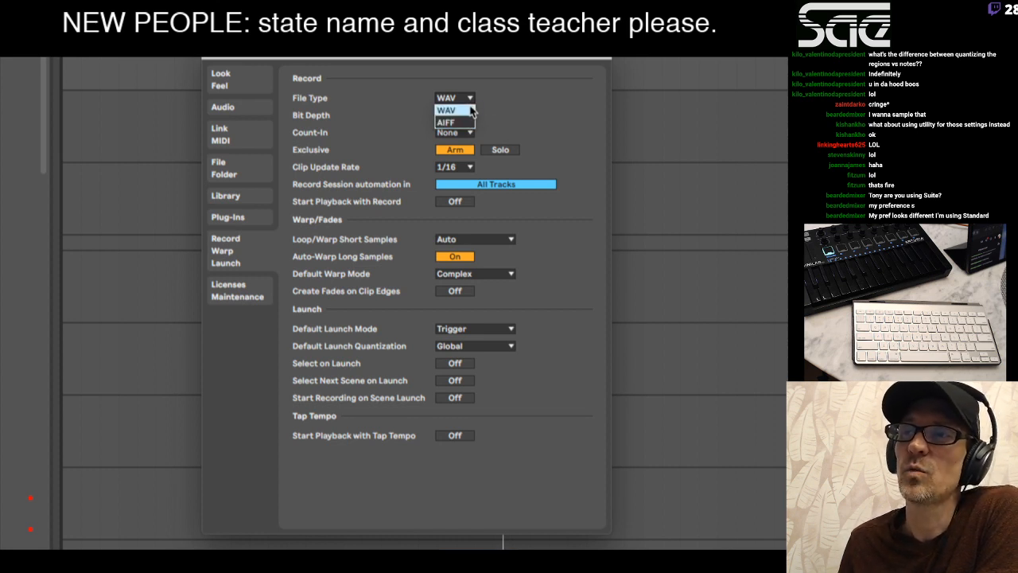
{"action": "left_click", "coordinate": [469, 110]}
{"action": "left_click", "coordinate": [464, 114]}
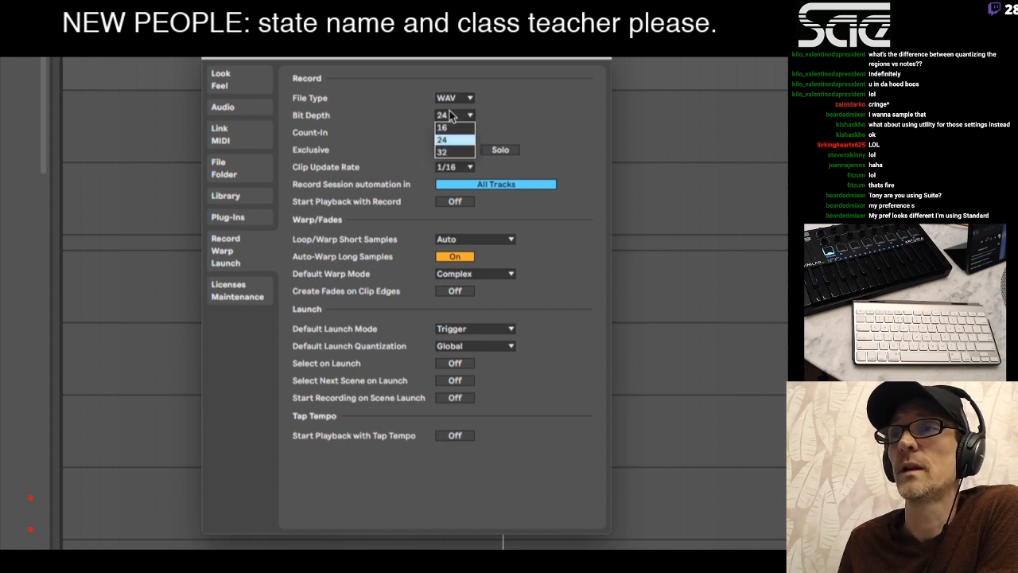
{"action": "left_click", "coordinate": [540, 120]}
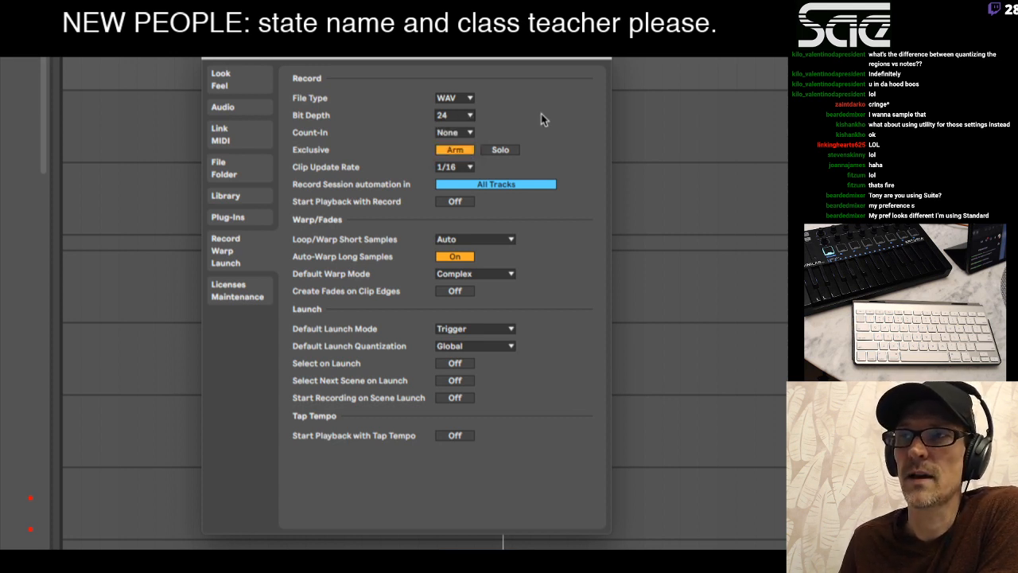
{"action": "left_click", "coordinate": [469, 132]}
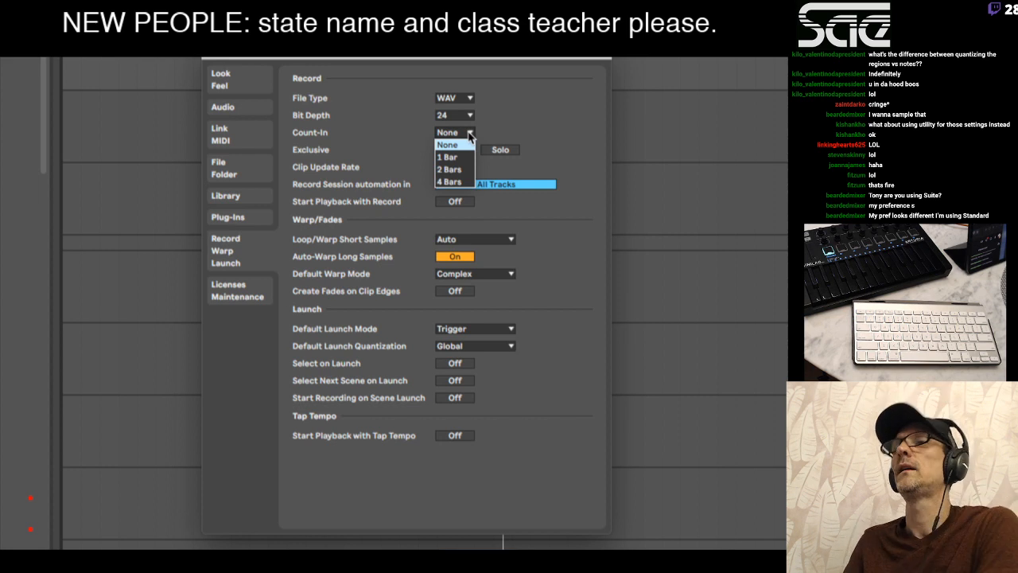
{"action": "left_click", "coordinate": [500, 135]}
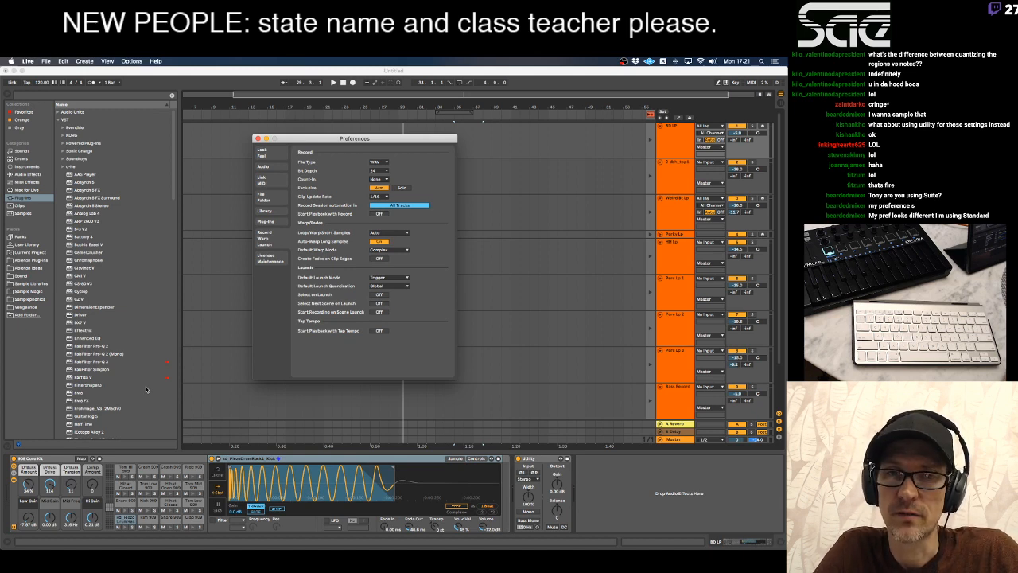
Close Preferences, view the About Live edition and version information, and dismiss it.
{"action": "left_click", "coordinate": [258, 138]}
{"action": "left_click", "coordinate": [45, 61]}
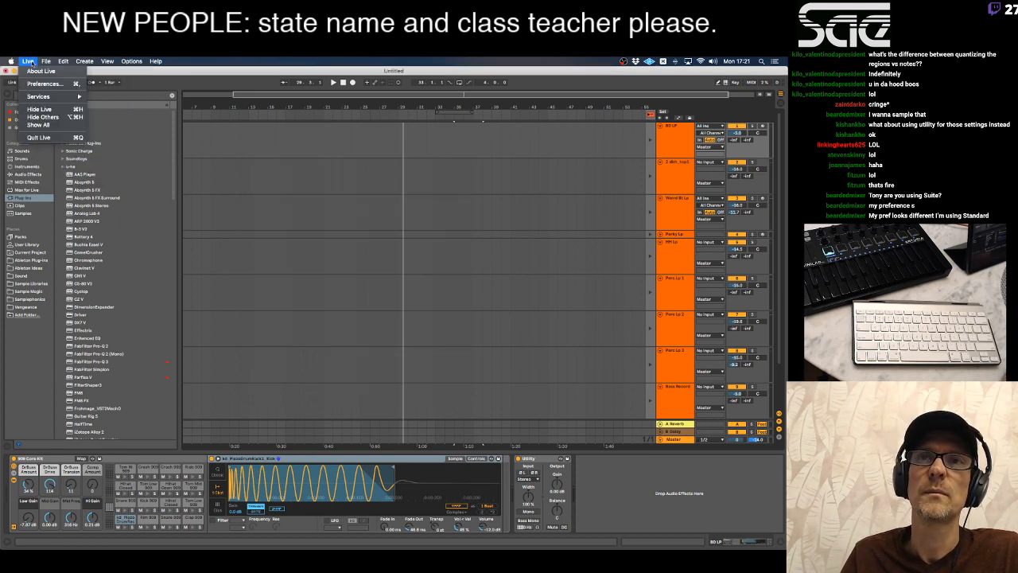
{"action": "left_click", "coordinate": [37, 71]}
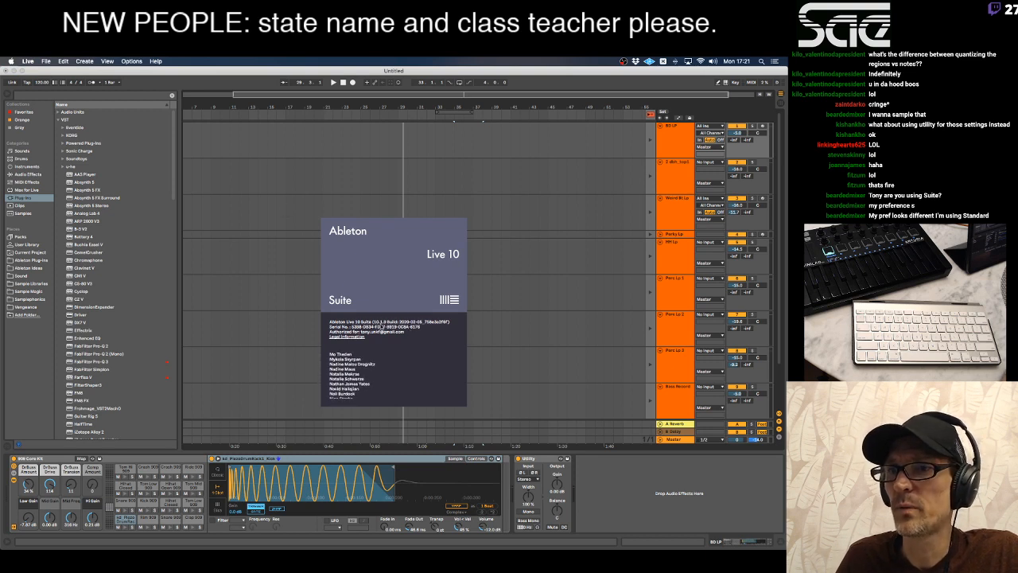
{"action": "left_click", "coordinate": [380, 311]}
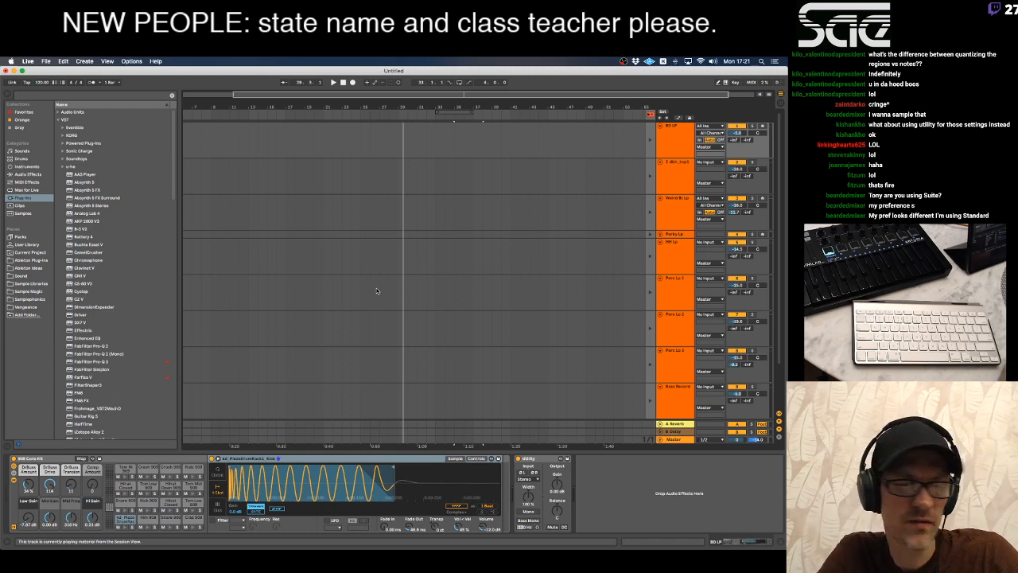
Reopen the Record/Warp/Launch preferences, reposition the window, examine the File Type choices keeping WAV, and close Preferences.
{"action": "key", "text": "super+comma"}
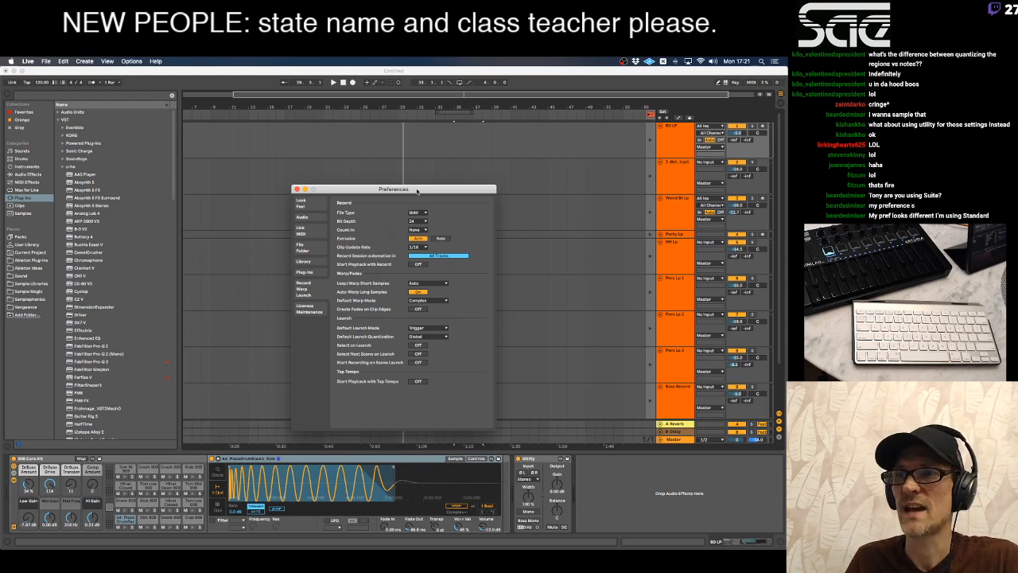
{"action": "left_click_drag", "start_coordinate": [417, 191], "coordinate": [411, 165]}
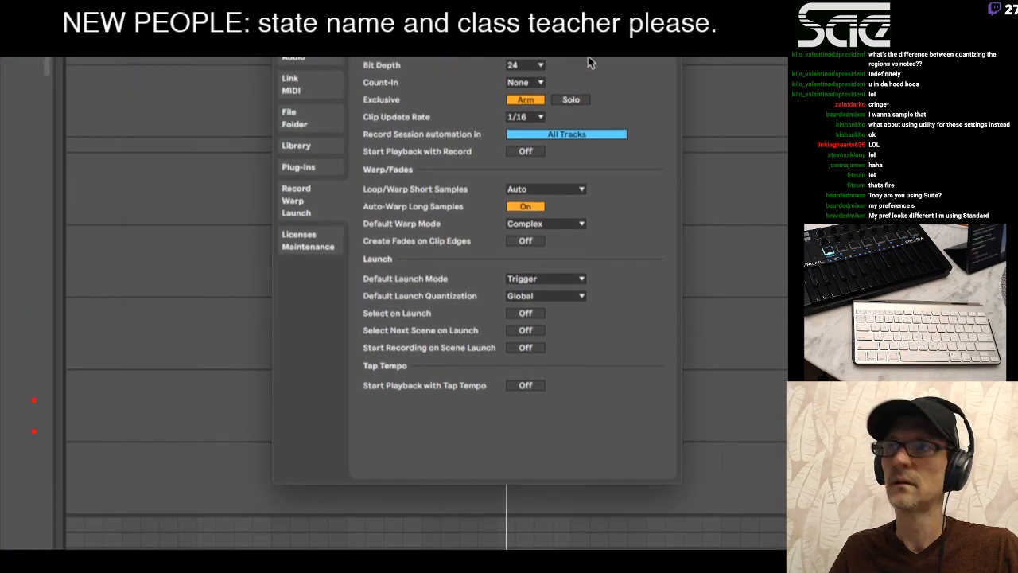
{"action": "left_click", "coordinate": [532, 98]}
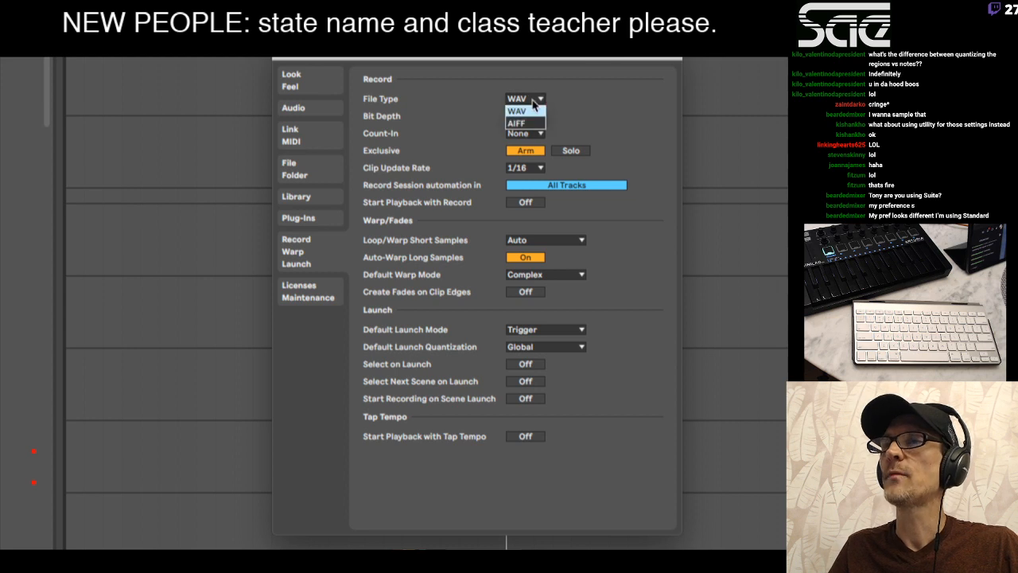
{"action": "left_click", "coordinate": [559, 102]}
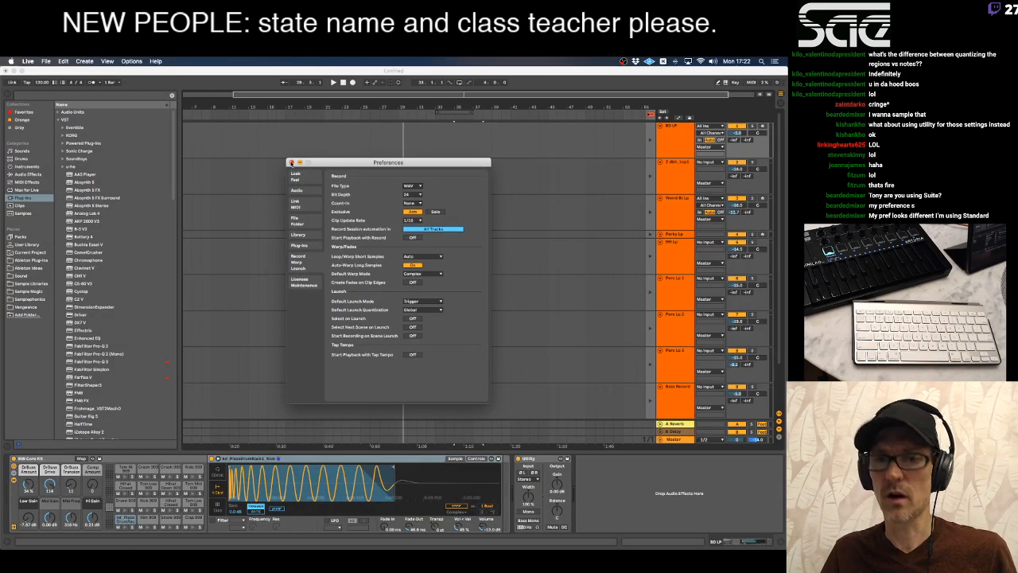
{"action": "left_click", "coordinate": [292, 163]}
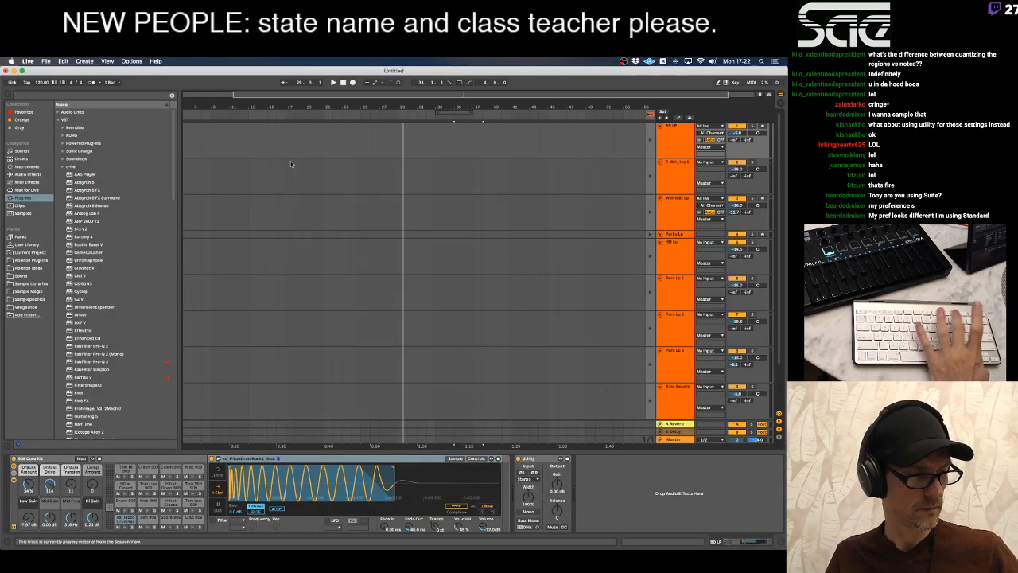
Switch to Session View, solo the Weird Bt Lp, HH Lp, Perc Lp 1 and Perc Lp 2 tracks, and start playback.
{"action": "key", "text": "Tab"}
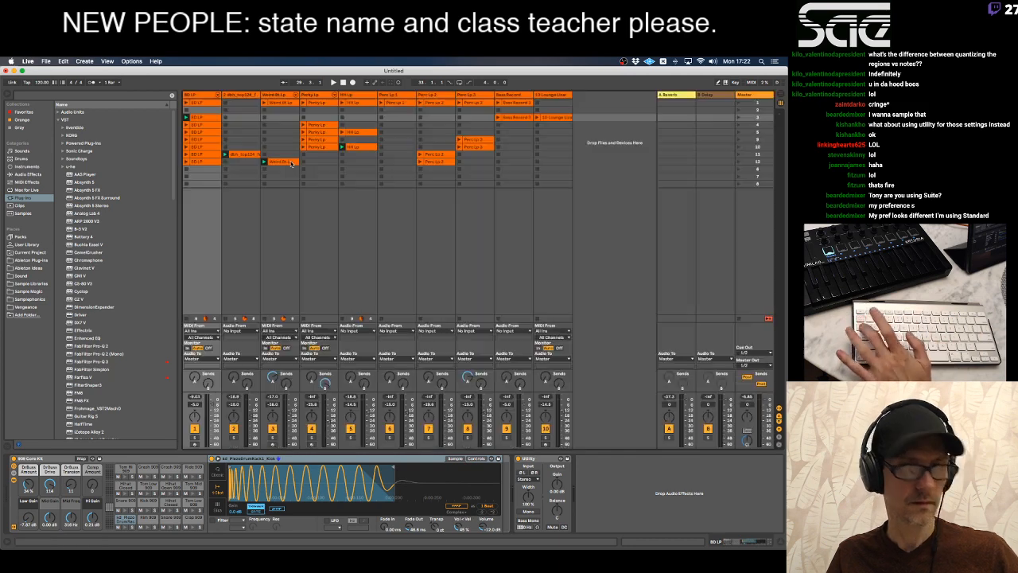
{"action": "left_click", "coordinate": [351, 437]}
{"action": "left_click", "coordinate": [428, 439]}
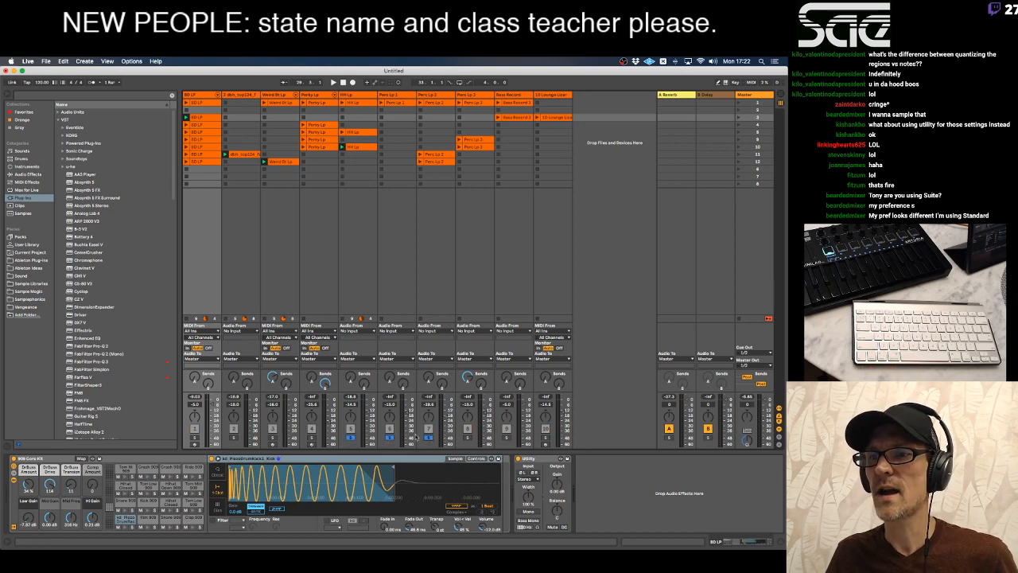
{"action": "key", "text": "space"}
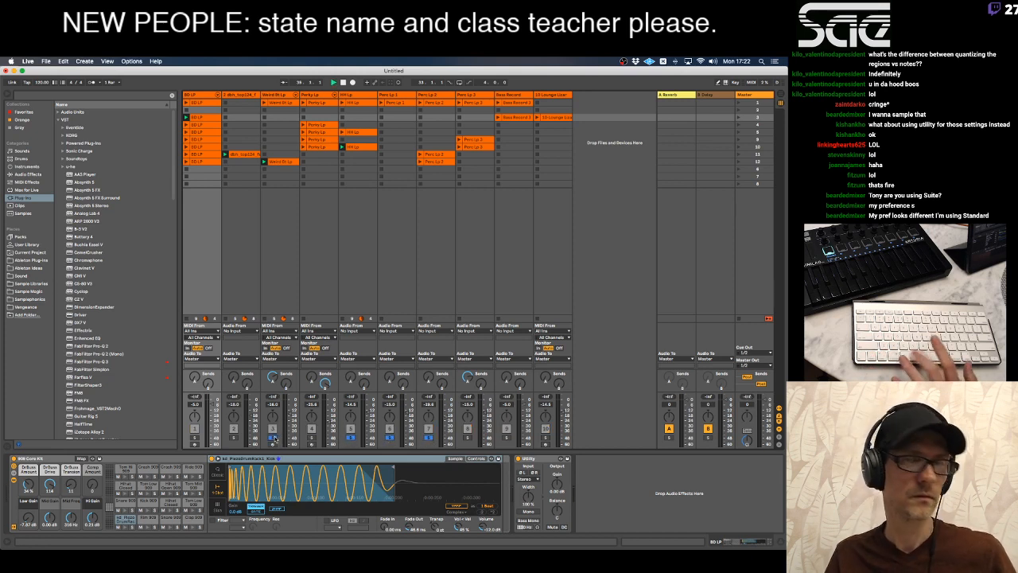
Clear the track solos and launch a copy of the dbh_top124 clip in scene 1.
{"action": "left_click", "coordinate": [390, 438]}
{"action": "left_click", "coordinate": [428, 437]}
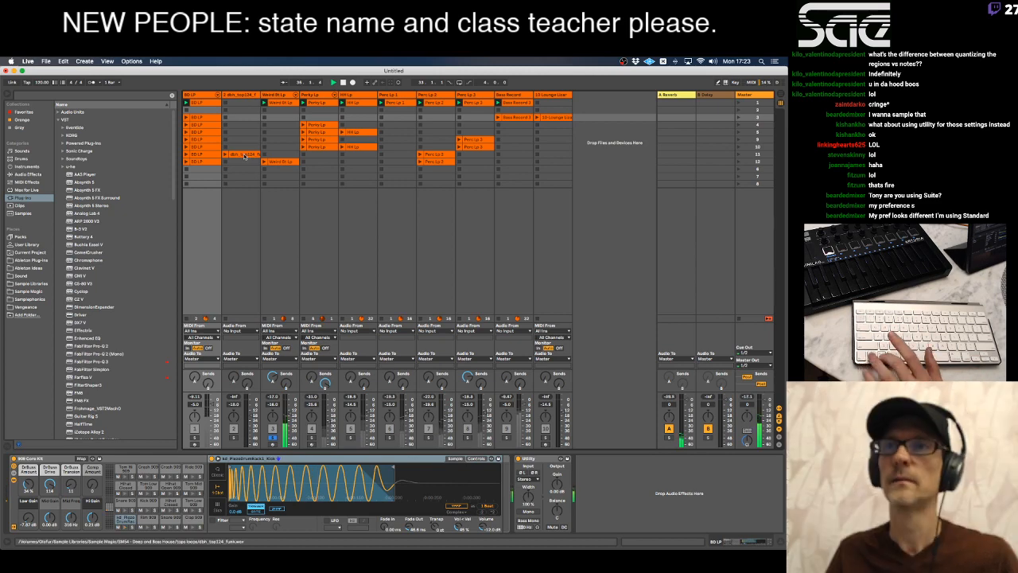
{"action": "left_click", "coordinate": [226, 104]}
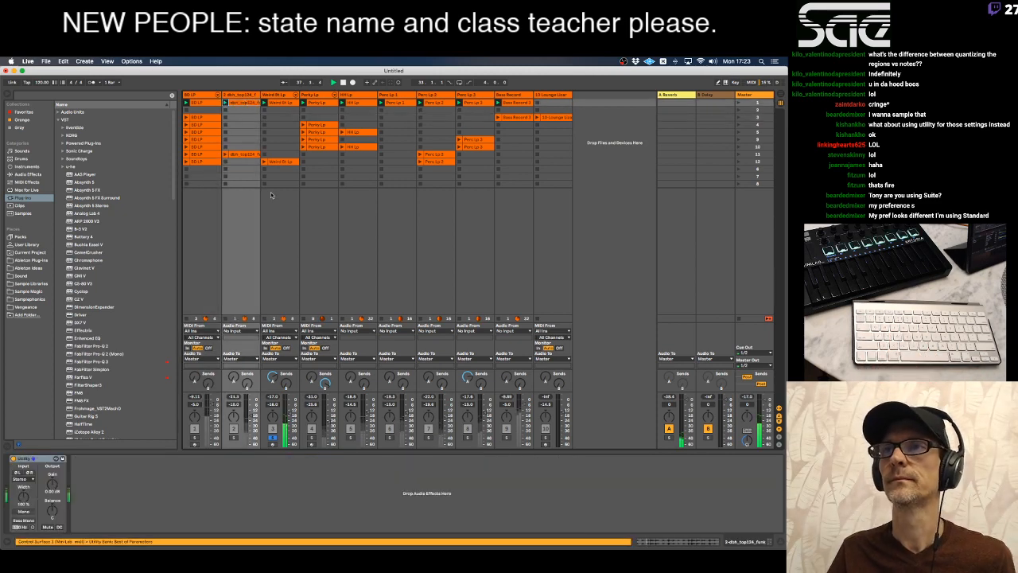
{"action": "left_click", "coordinate": [273, 438]}
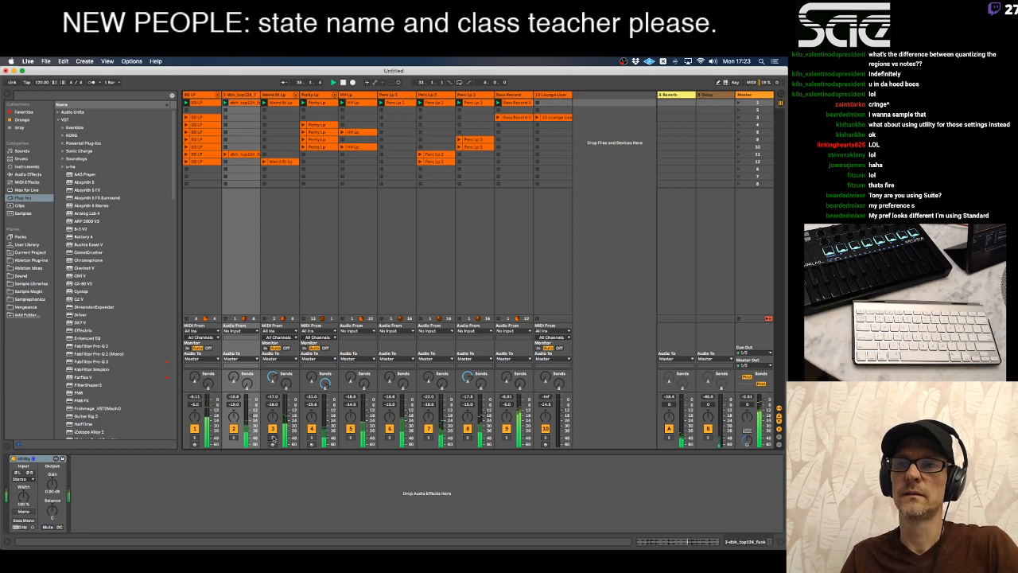
Solo BD LP, Weird Bt Lp, Perky Lp and Perc Lp 2 together, and clear all four solos.
{"action": "left_click", "coordinate": [196, 438]}
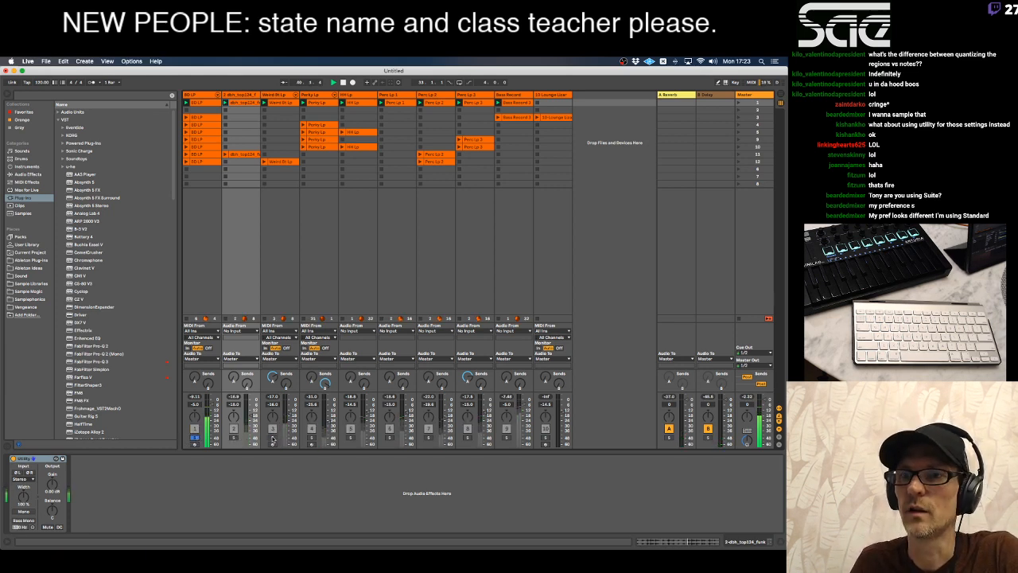
{"action": "left_click", "coordinate": [273, 438]}
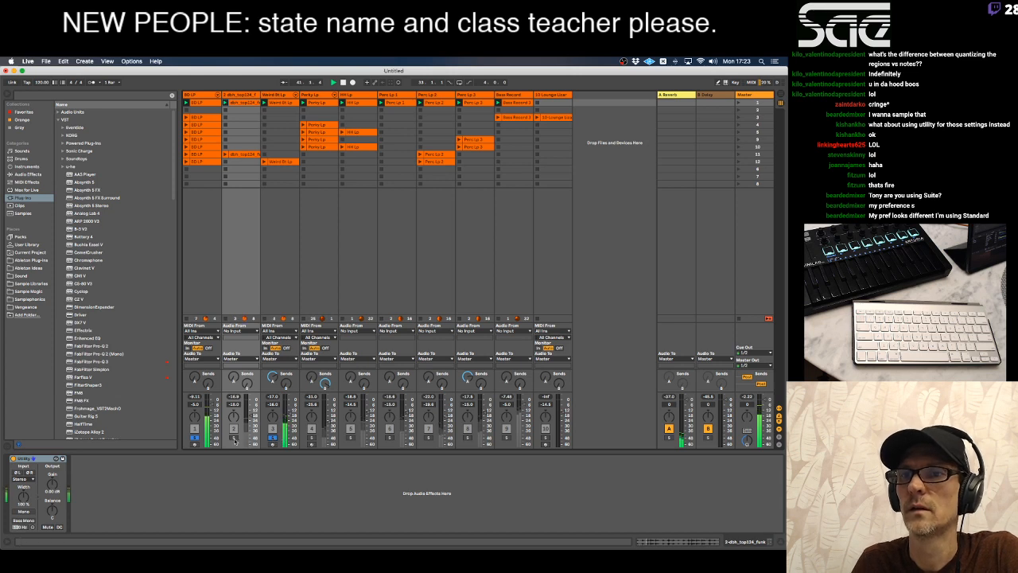
{"action": "left_click", "coordinate": [311, 438]}
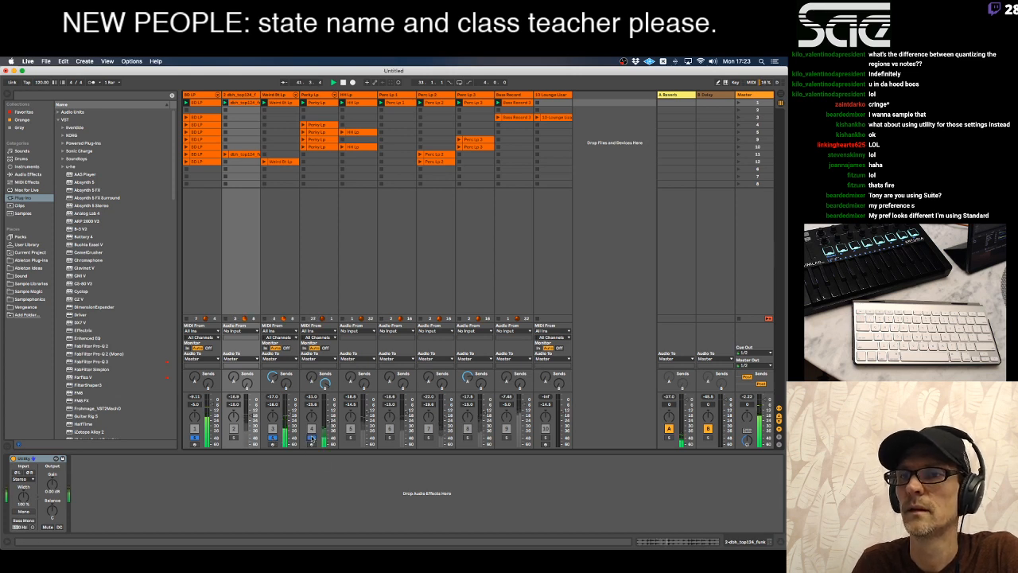
{"action": "left_click", "coordinate": [429, 439]}
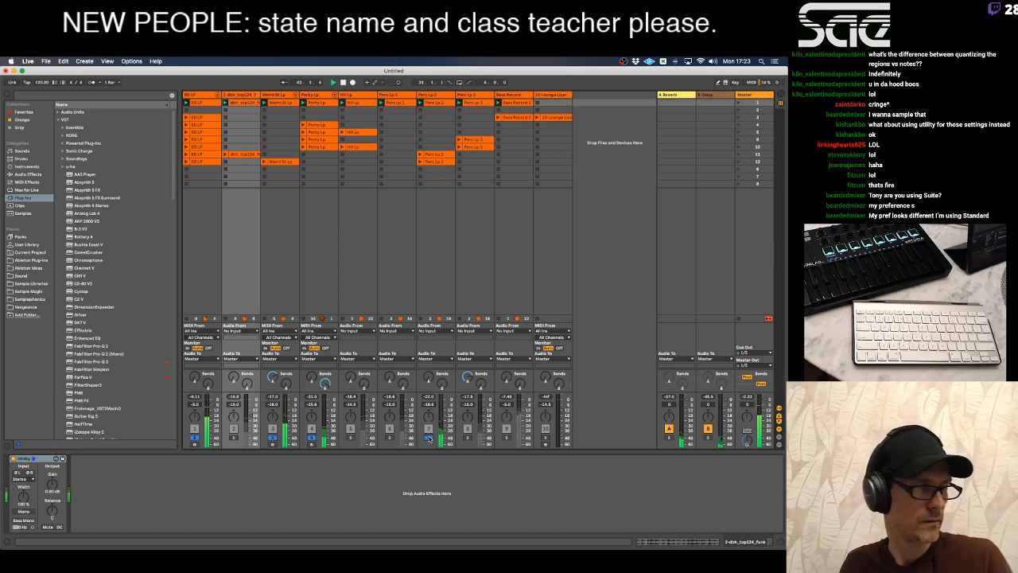
{"action": "left_click", "coordinate": [429, 438], "text": "super"}
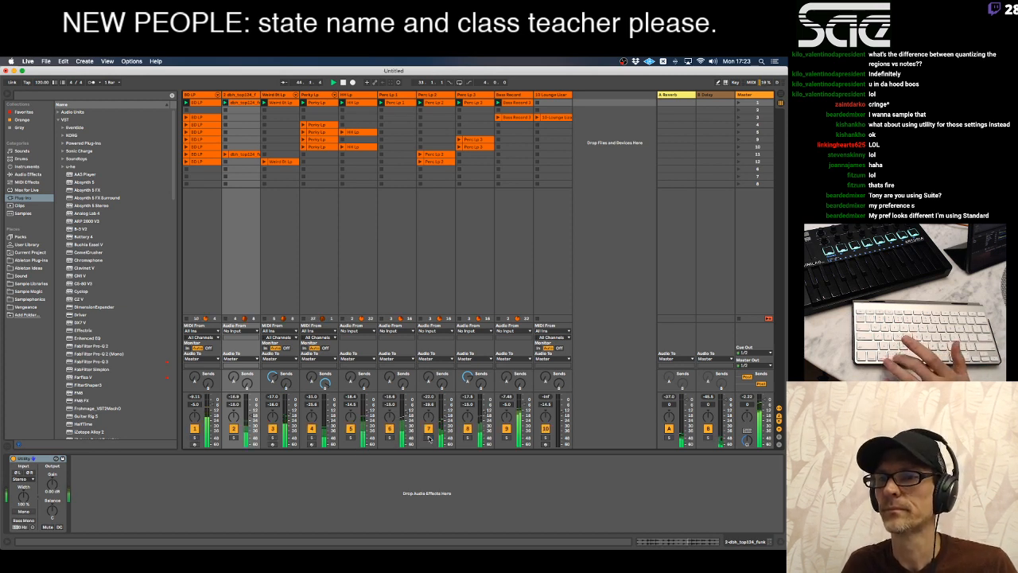
Solo BD LP, Perky Lp and the dbh_top124 track one at a time, stop playback, and clear the solo.
{"action": "left_click", "coordinate": [194, 437]}
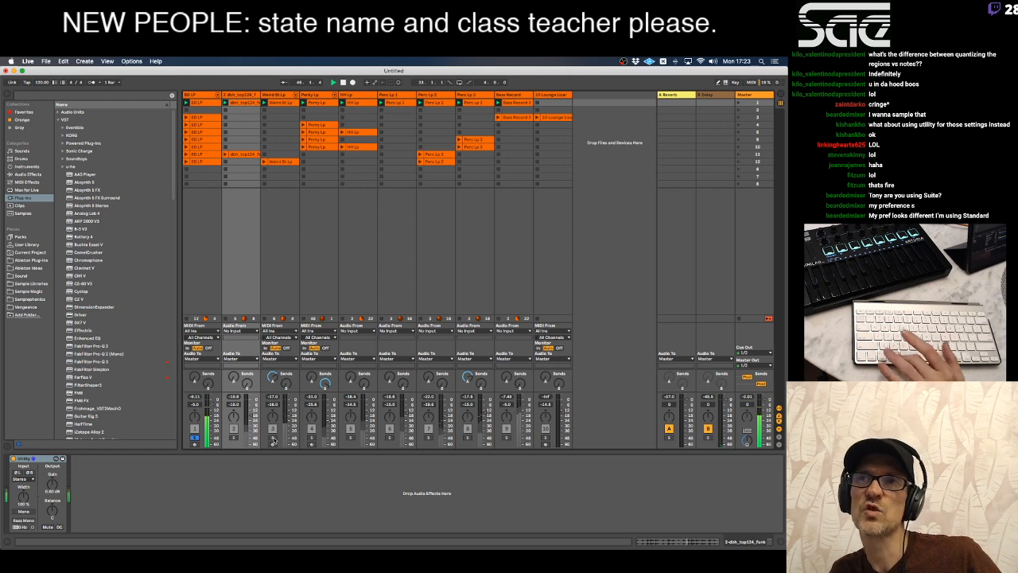
{"action": "left_click", "coordinate": [311, 437]}
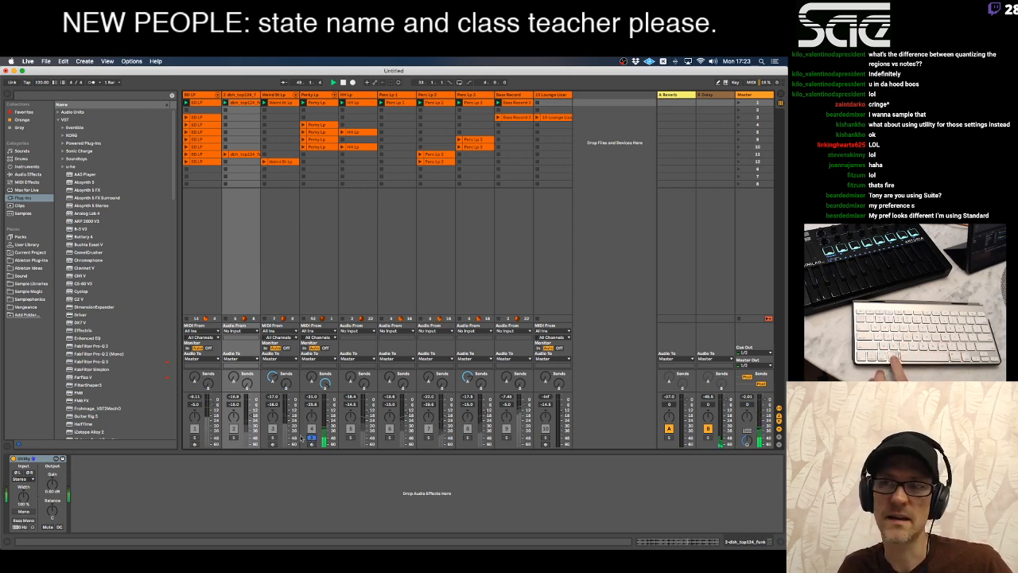
{"action": "left_click", "coordinate": [194, 436]}
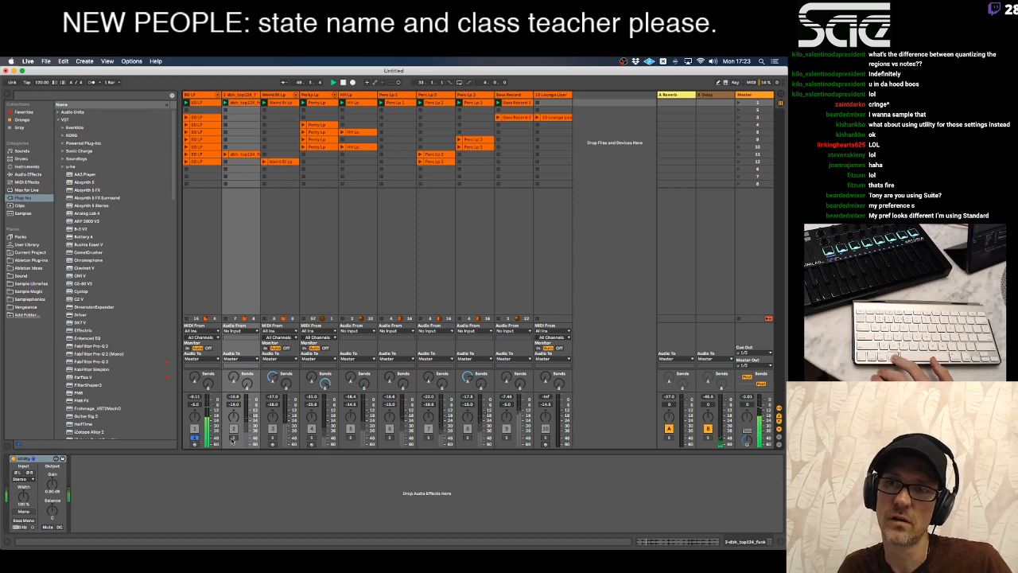
{"action": "left_click", "coordinate": [233, 437]}
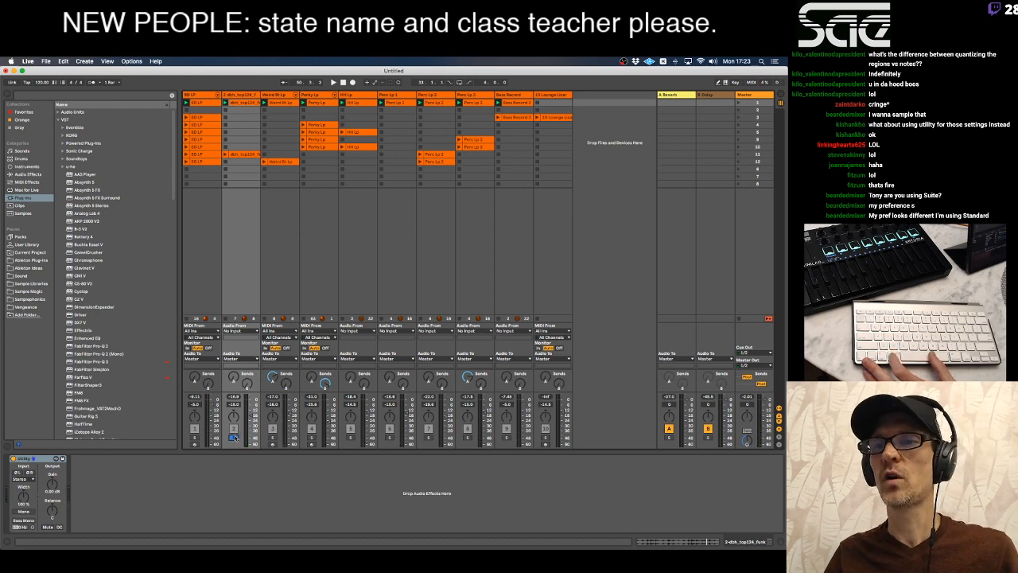
{"action": "left_click", "coordinate": [233, 436]}
Demonstrate exclusive record arming on BD LP, Weird Bt Lp and Perky Lp, arm the first two together, and leave all tracks disarmed.
{"action": "left_click", "coordinate": [194, 444]}
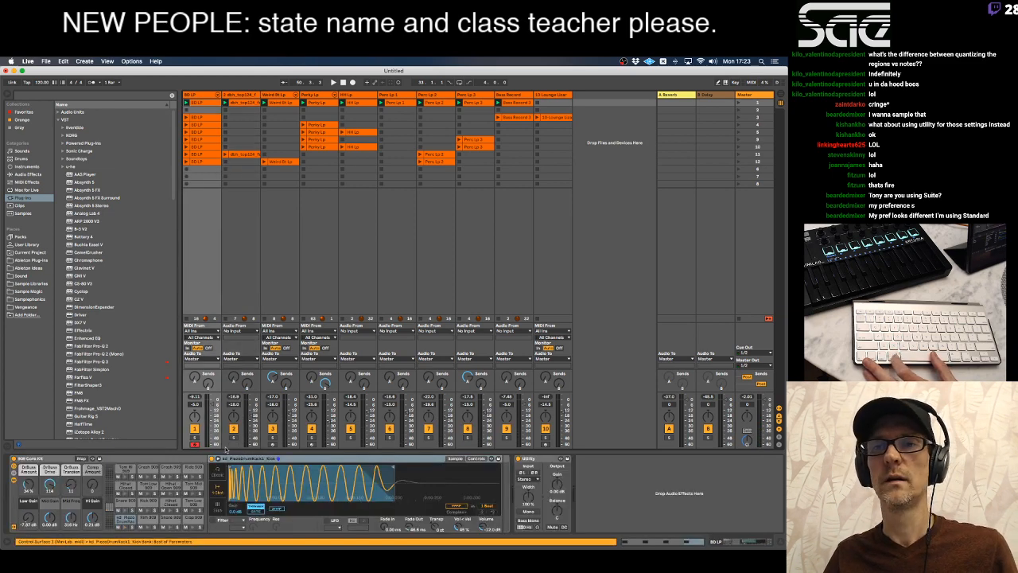
{"action": "left_click", "coordinate": [272, 444]}
{"action": "left_click", "coordinate": [311, 444]}
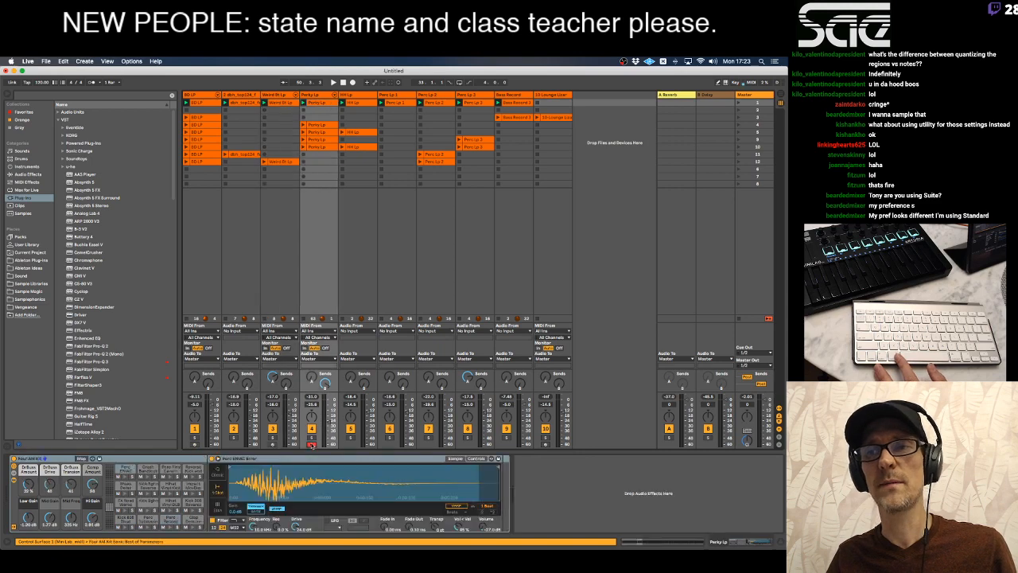
{"action": "left_click", "coordinate": [194, 444]}
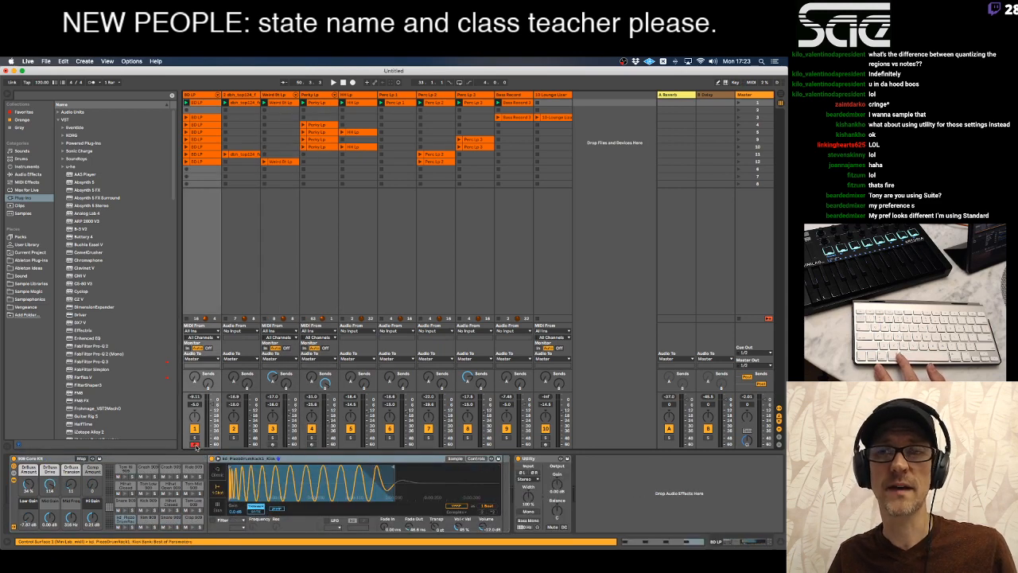
{"action": "left_click", "coordinate": [272, 443]}
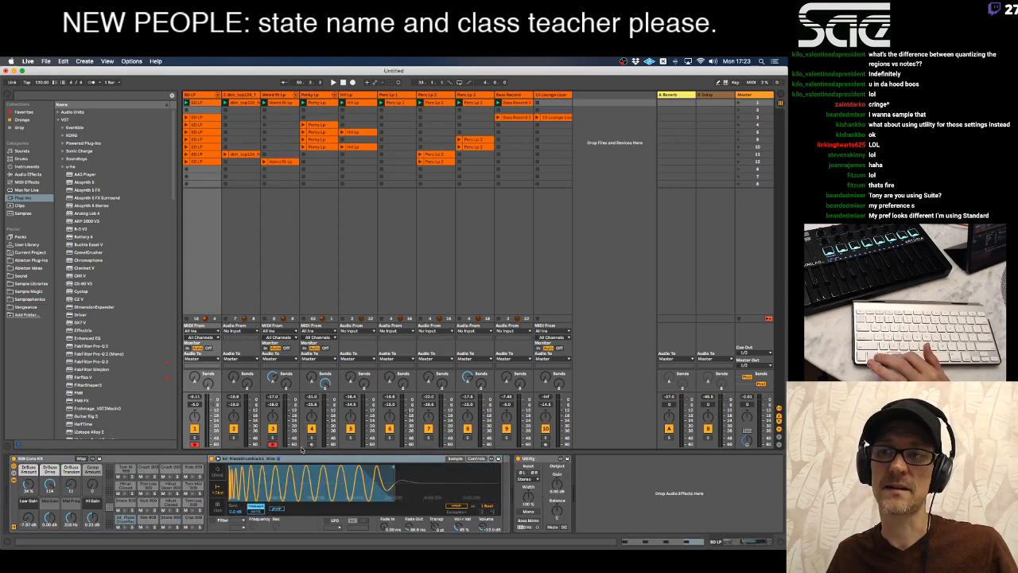
{"action": "left_click", "coordinate": [544, 445]}
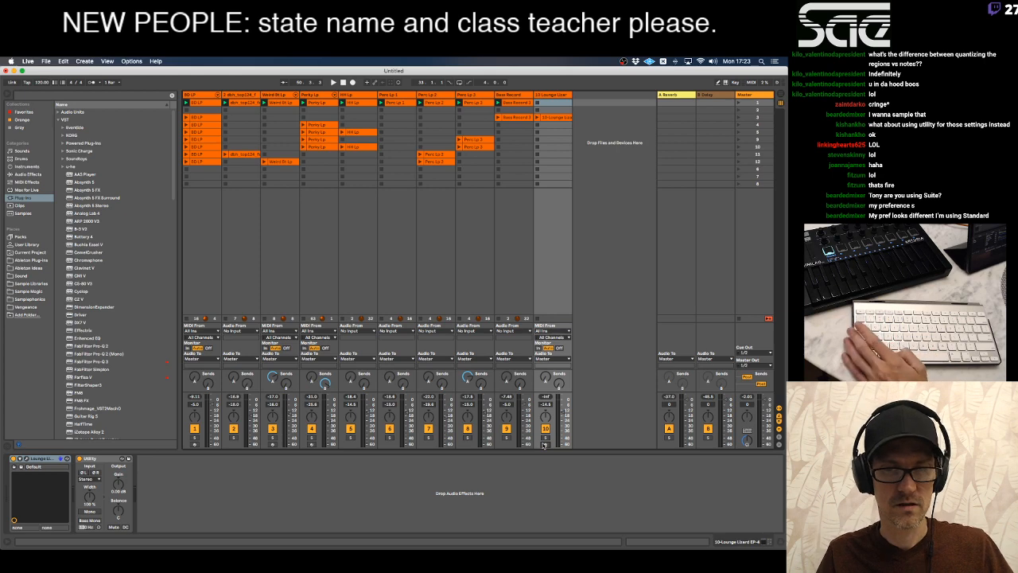
Switch to Preview to consult the handwritten Ableton Live Prefs notes.
{"action": "key", "text": "super+Tab"}
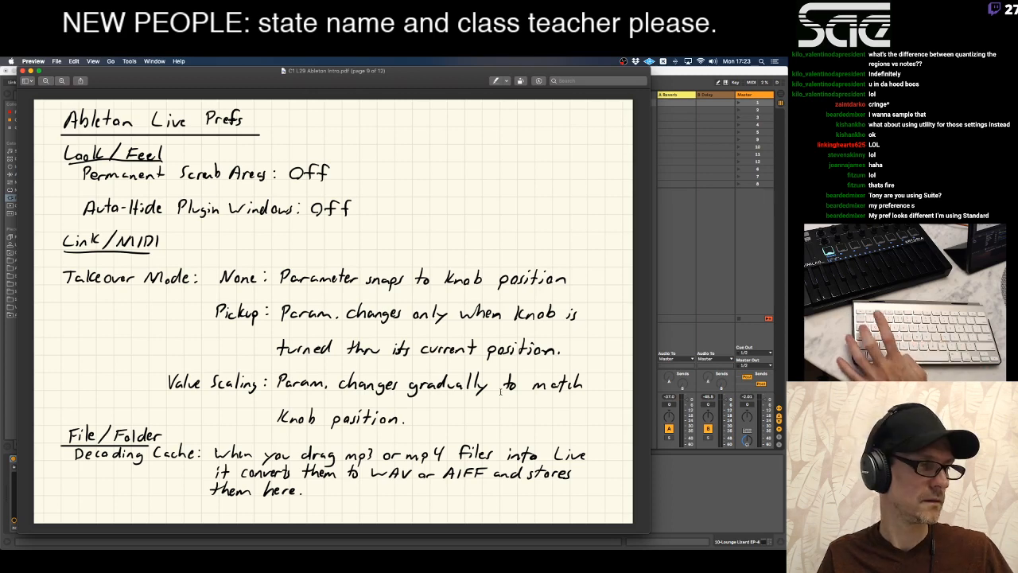
Switch back to Live and set the Default Warp Mode to Beats in the Record/Warp/Launch preferences.
{"action": "key", "text": "super+Tab"}
{"action": "key", "text": "super+Tab"}
{"action": "key", "text": "super+Tab"}
{"action": "key", "text": "super+Tab"}
{"action": "key", "text": "super+Tab"}
{"action": "key", "text": "super+Tab"}
{"action": "key", "text": "super+Tab"}
{"action": "key", "text": "super+Tab"}
{"action": "key", "text": "super+Tab"}
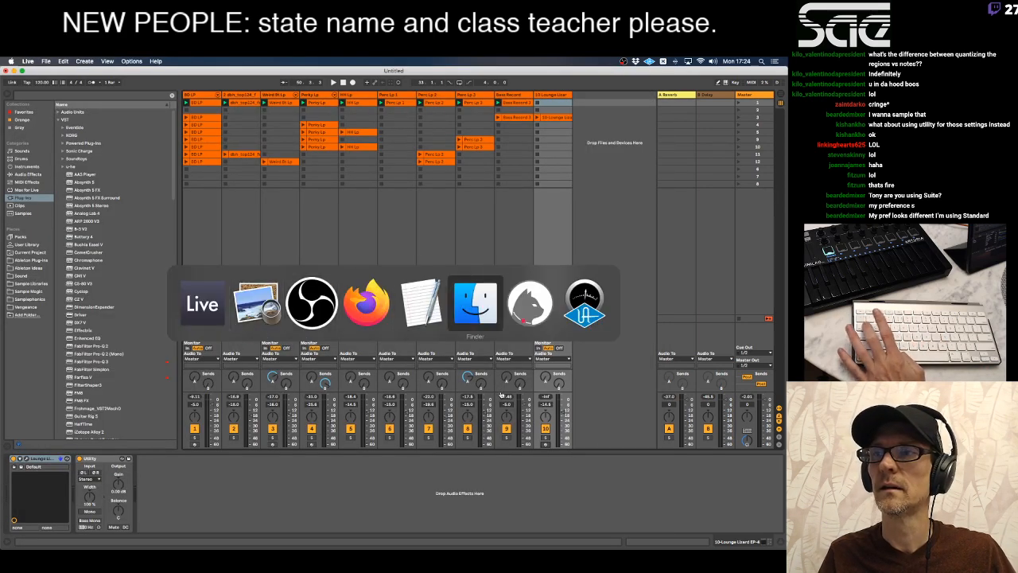
{"action": "key", "text": "super+comma"}
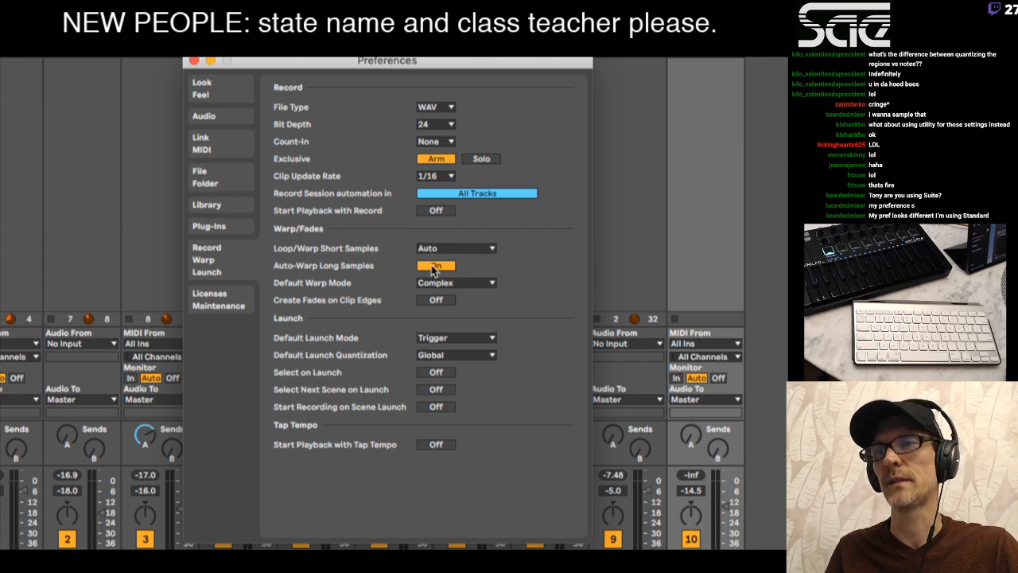
{"action": "left_click", "coordinate": [444, 287]}
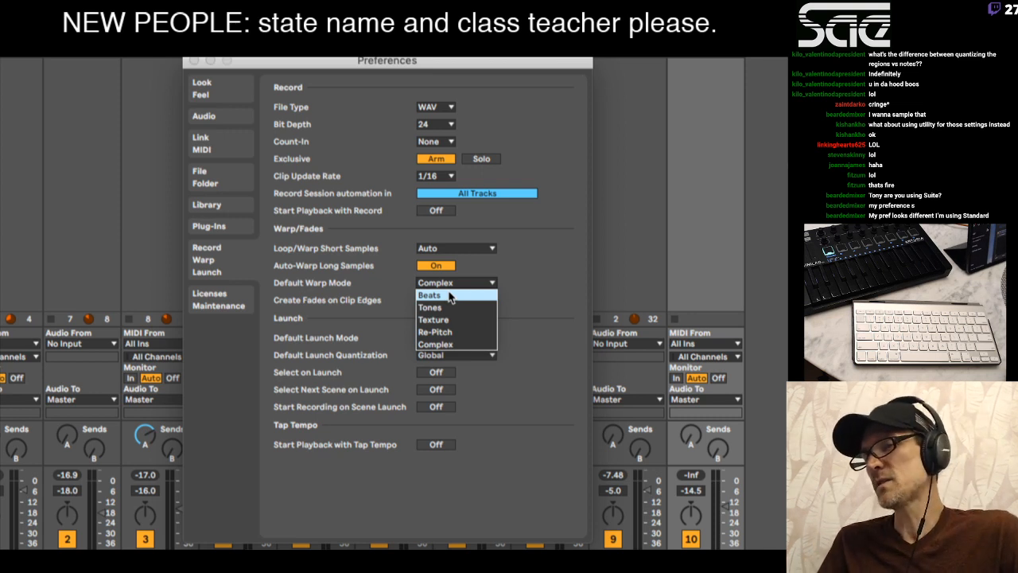
{"action": "left_click", "coordinate": [450, 296]}
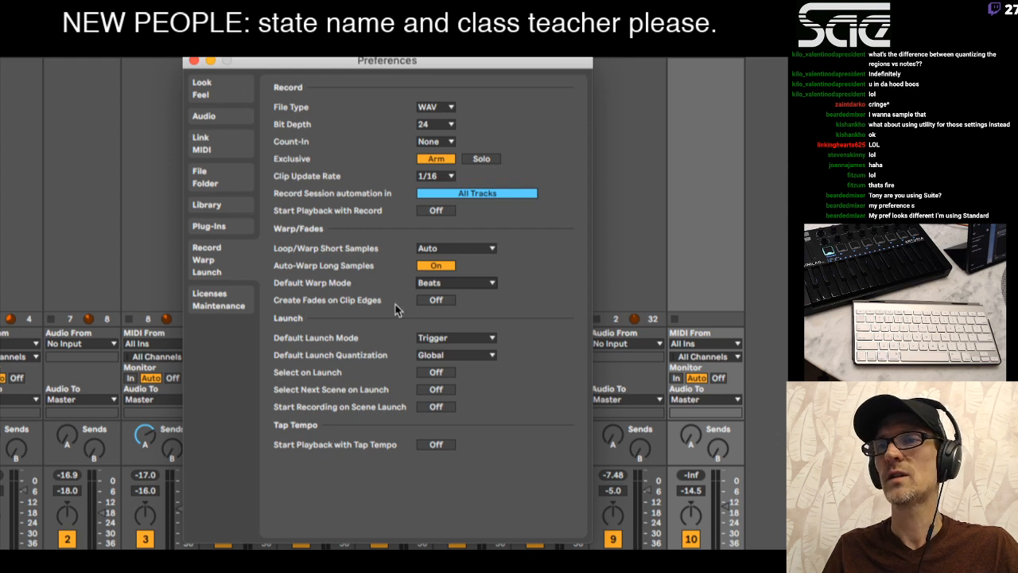
{"action": "left_click", "coordinate": [435, 301]}
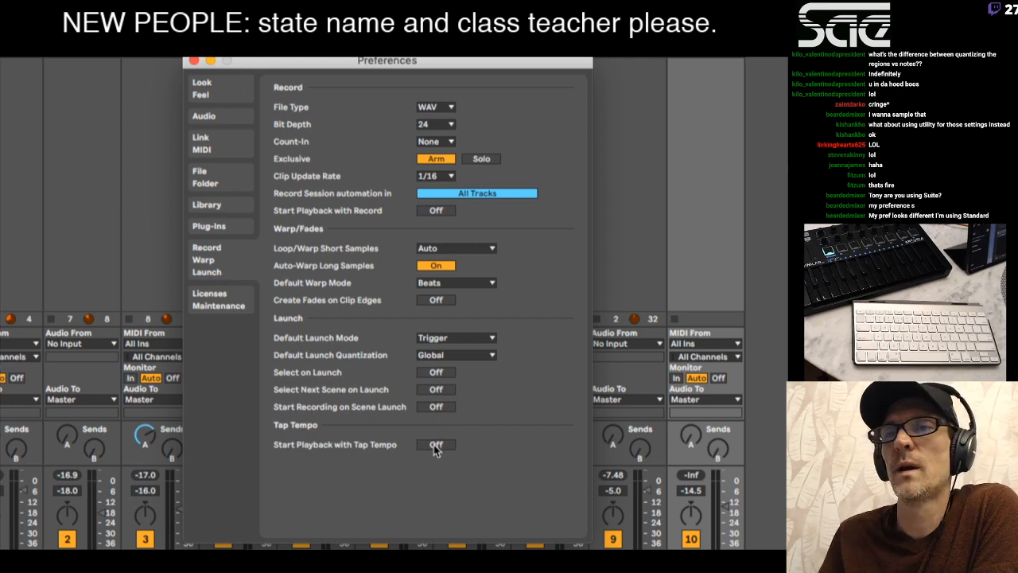
Review the Licenses/Maintenance preferences page and close the Preferences window.
{"action": "left_click", "coordinate": [228, 296]}
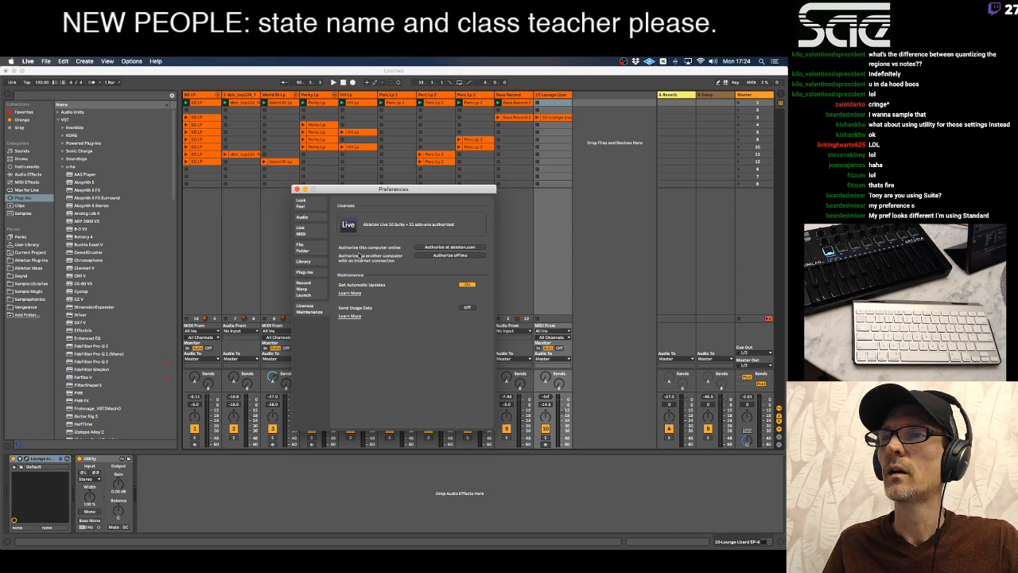
{"action": "left_click", "coordinate": [297, 189]}
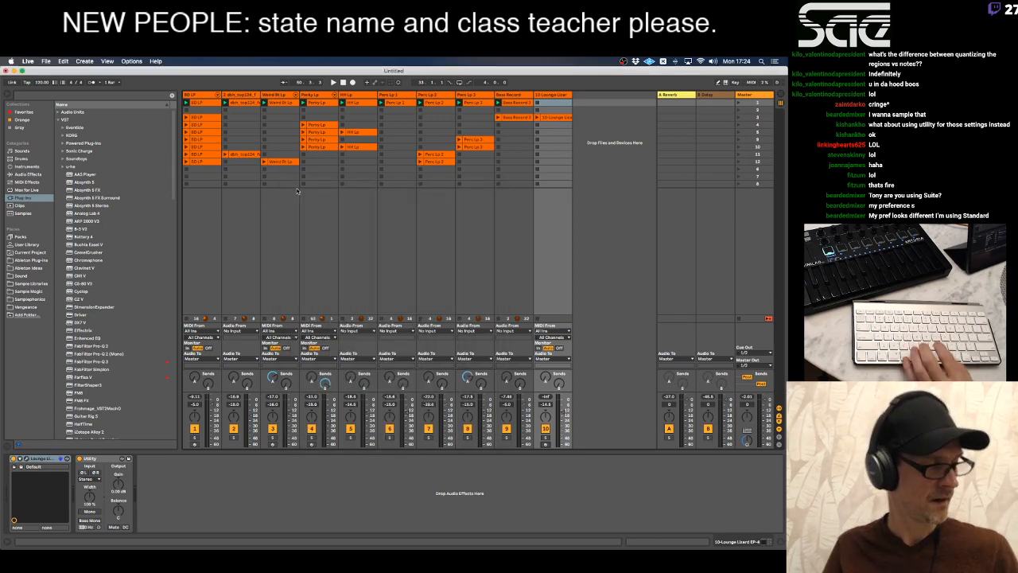
{"action": "key", "text": "super+comma"}
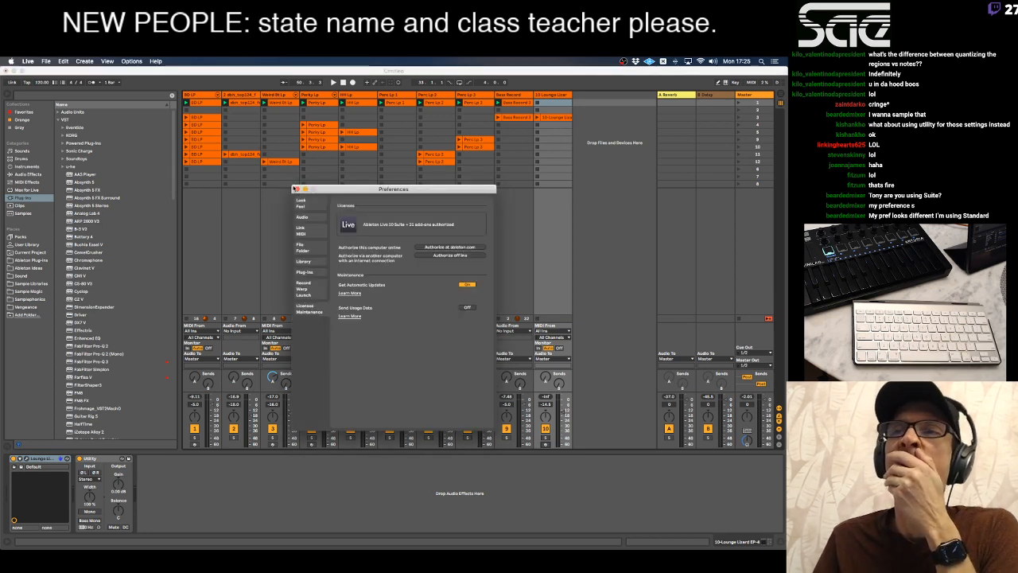
{"action": "left_click", "coordinate": [296, 191]}
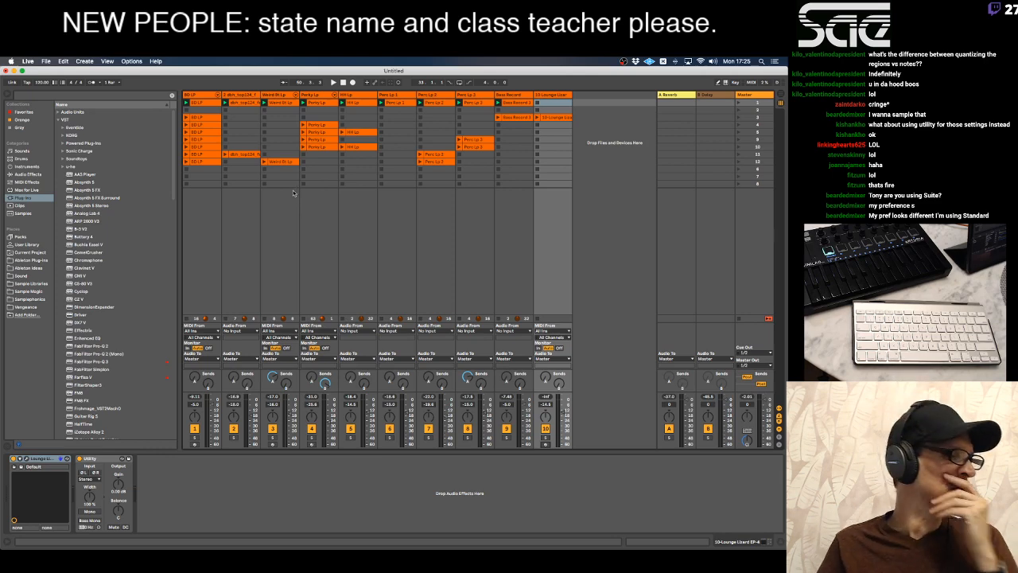
Switch to Preview and read the continued Record/Warp/Launch notes and the Today's Assignment page.
{"action": "key", "text": "super+Tab"}
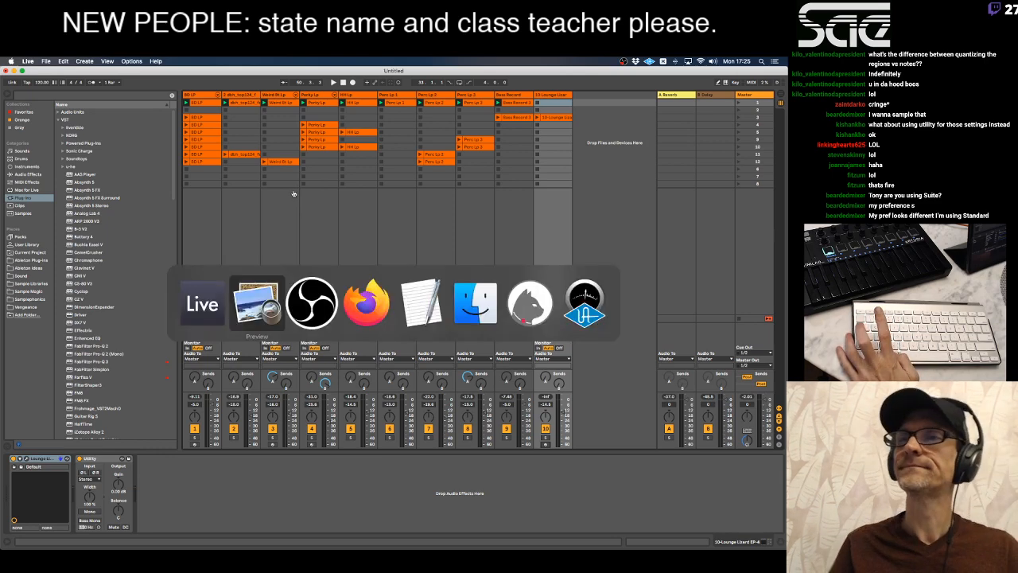
{"action": "key", "text": "Right"}
{"action": "key", "text": "Right"}
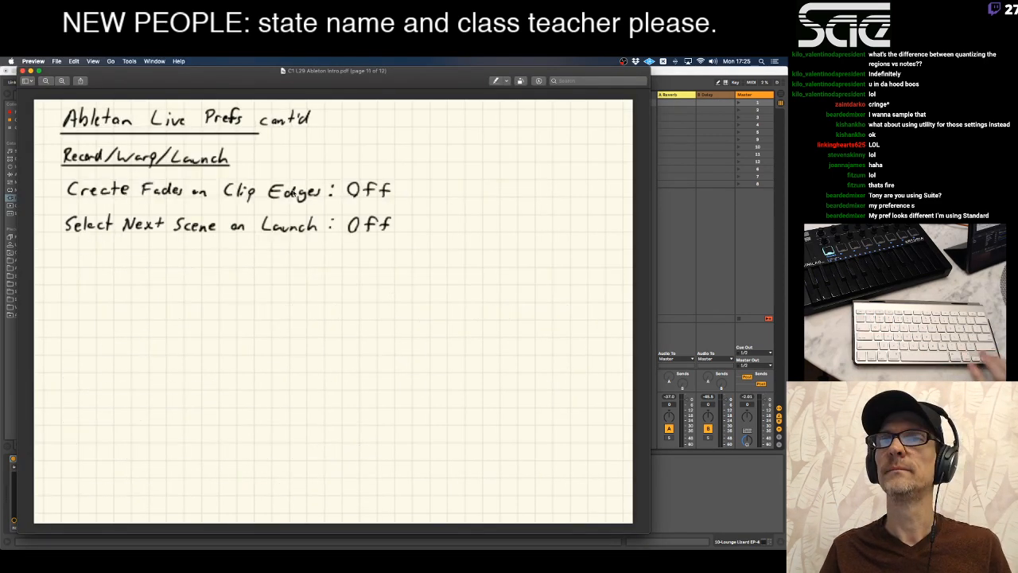
{"action": "key", "text": "Right"}
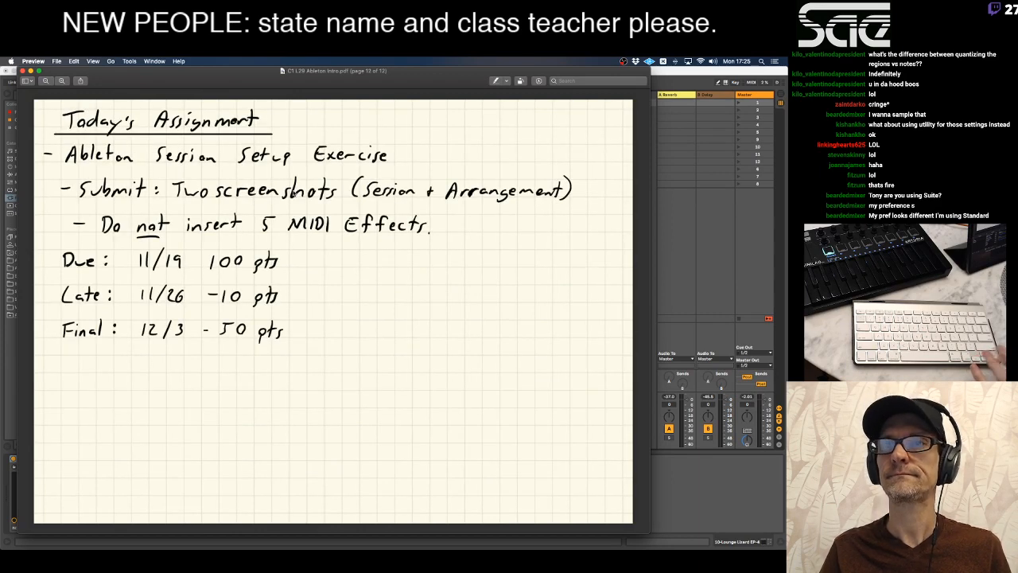
{"action": "key", "text": "Left"}
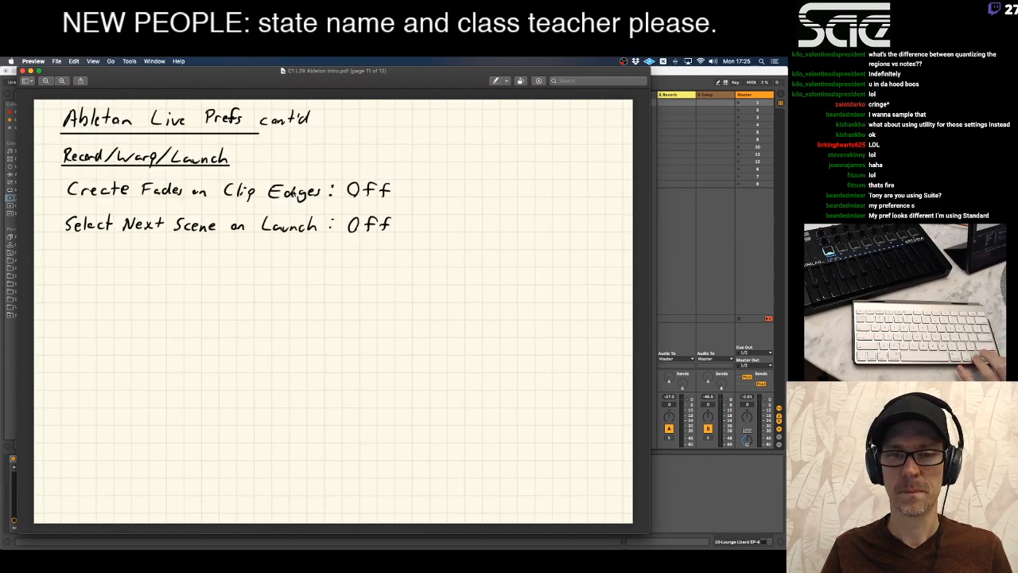
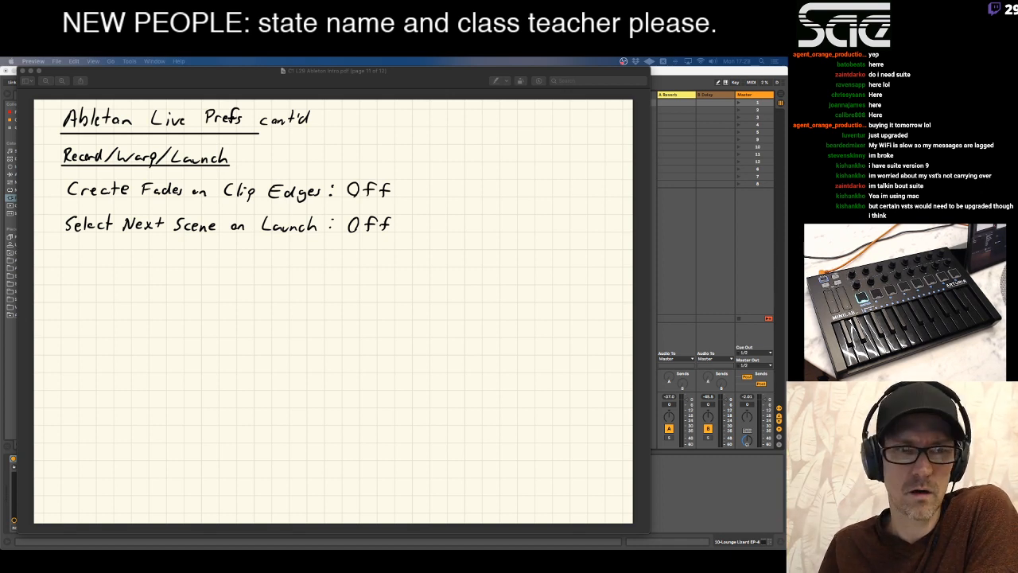
Check the Mac's operating system version in the About This Mac window and close it.
{"action": "left_click", "coordinate": [148, 401]}
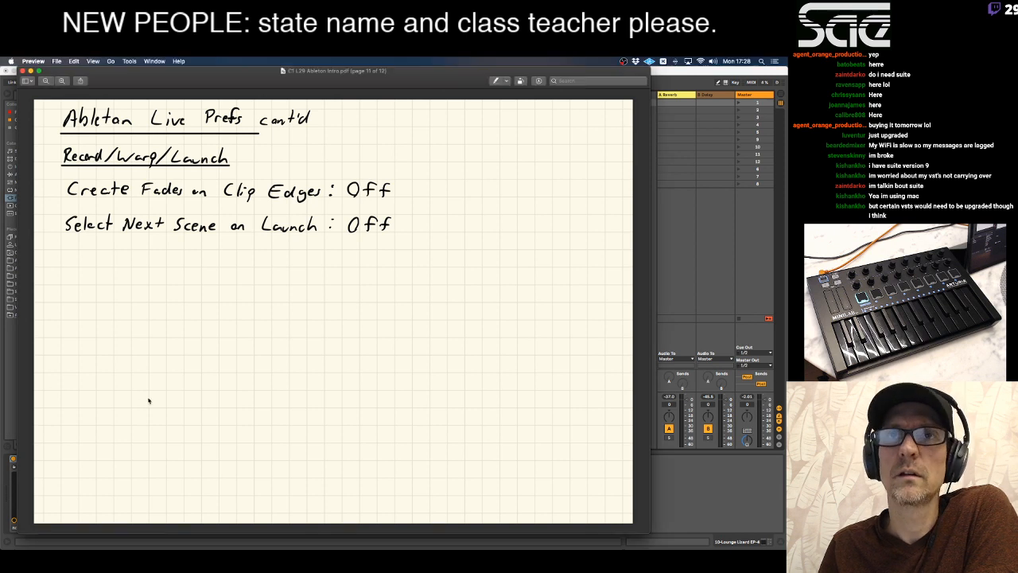
{"action": "left_click", "coordinate": [27, 82]}
{"action": "left_click", "coordinate": [15, 70]}
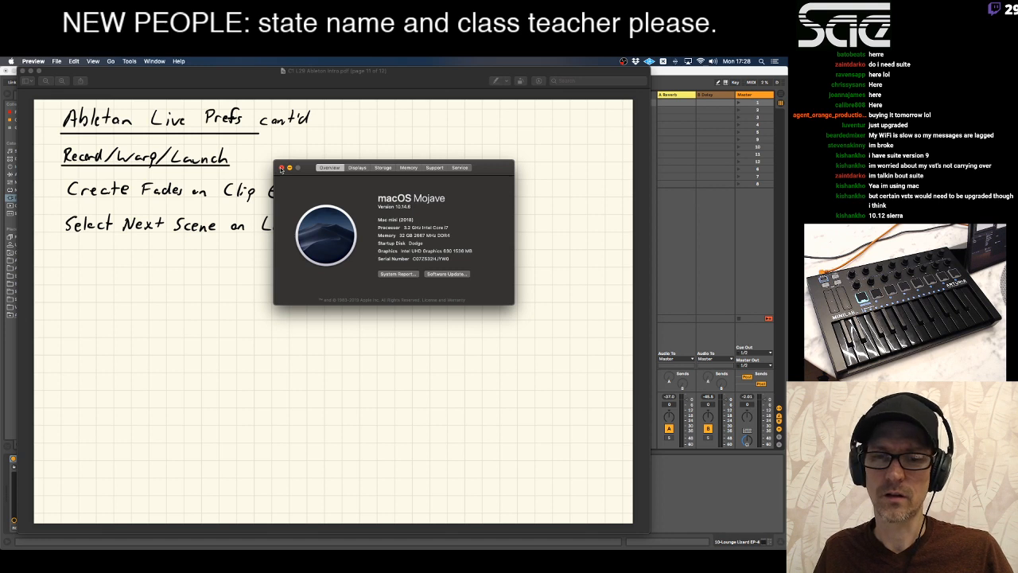
{"action": "left_click", "coordinate": [281, 168]}
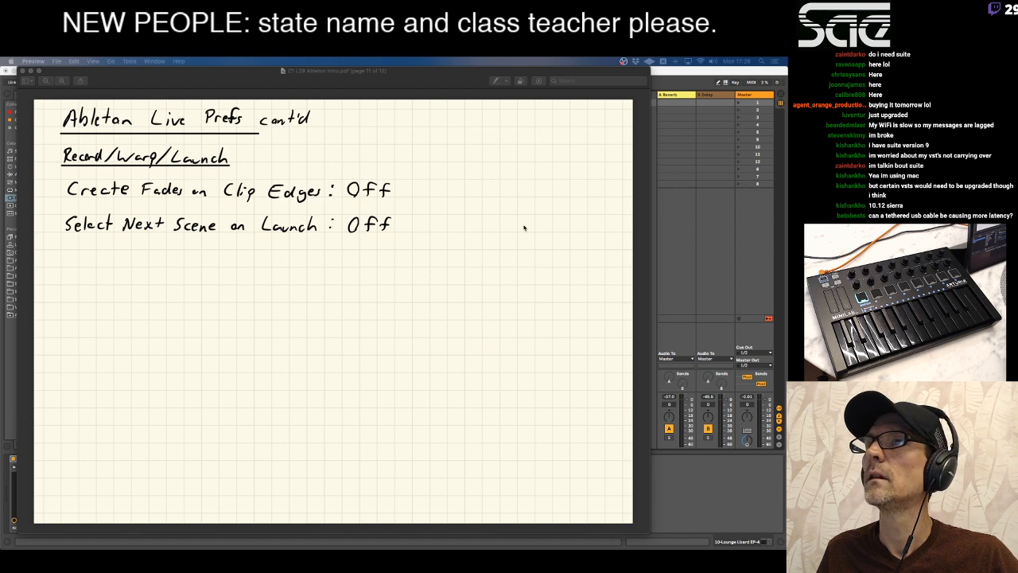
Shift the notes window slightly left, show the Today's Assignment page, and return to the File/Folder and Library preference notes.
{"action": "left_click", "coordinate": [561, 71]}
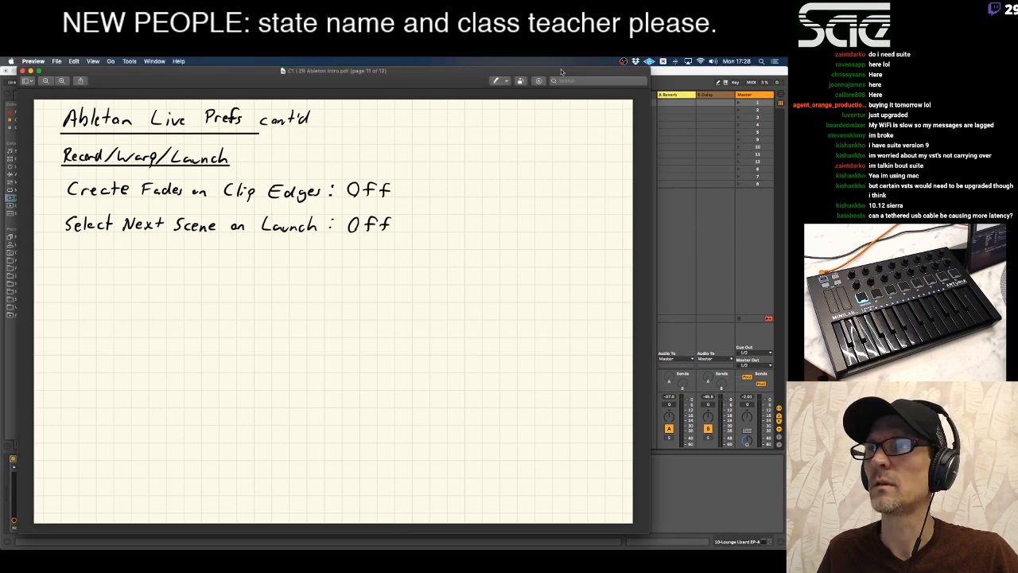
{"action": "left_click_drag", "start_coordinate": [560, 72], "coordinate": [547, 70]}
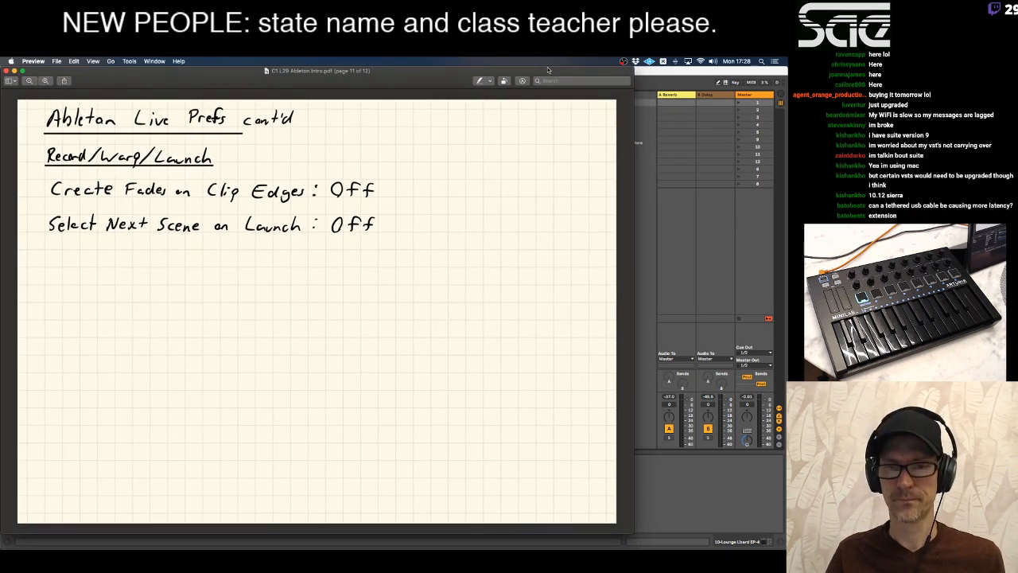
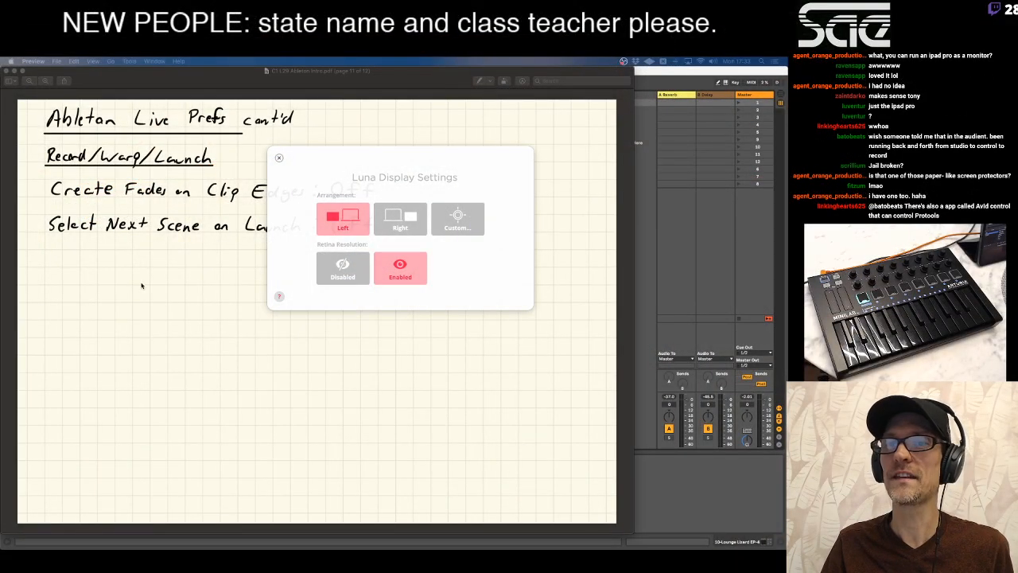
{"action": "key", "text": "Right"}
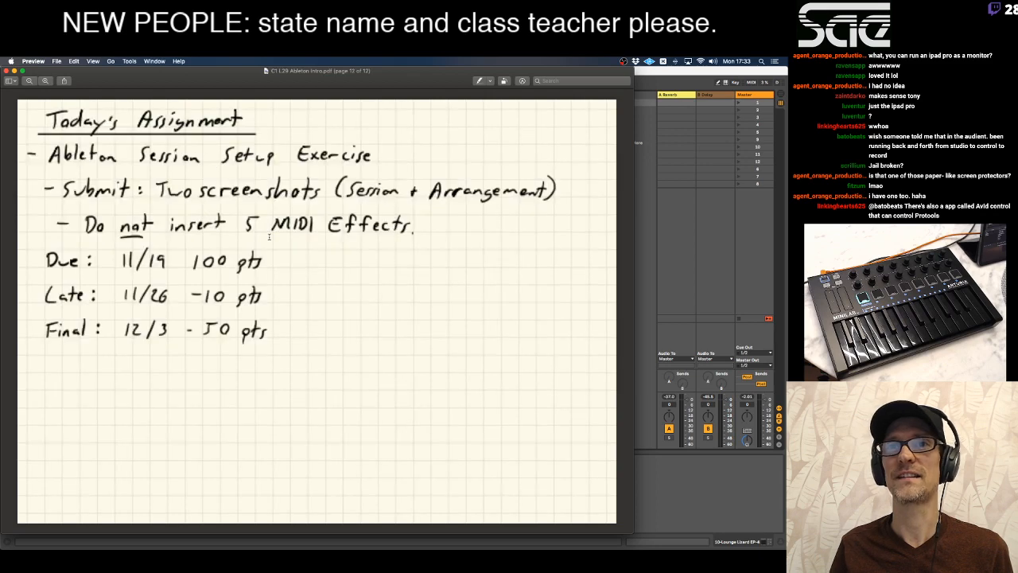
{"action": "key", "text": "Left"}
{"action": "key", "text": "Left"}
{"action": "key", "text": "Left"}
{"action": "key", "text": "Right"}
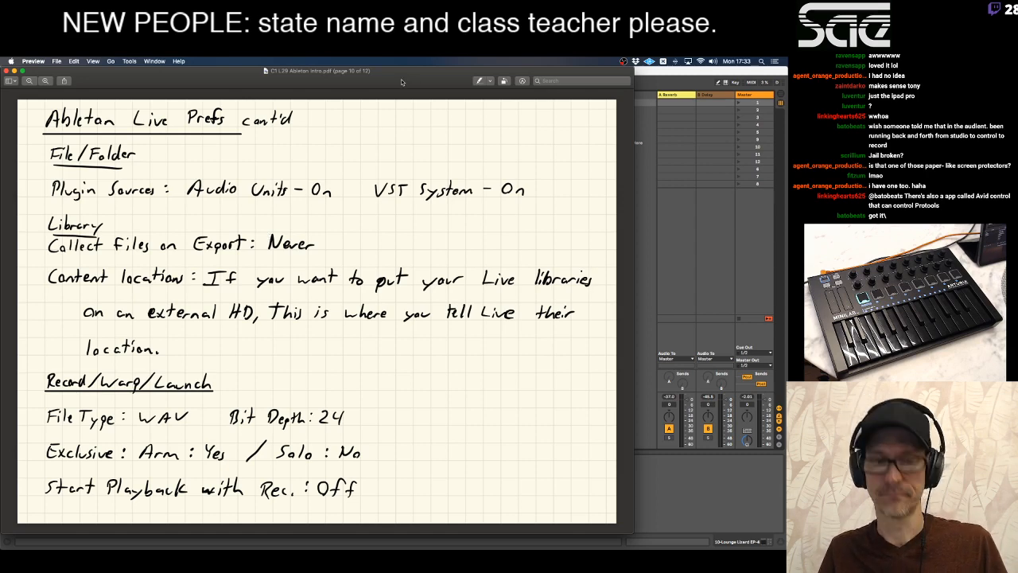
Close the lesson notes PDF and dismiss the Luna Display Settings window.
{"action": "key", "text": "super+w"}
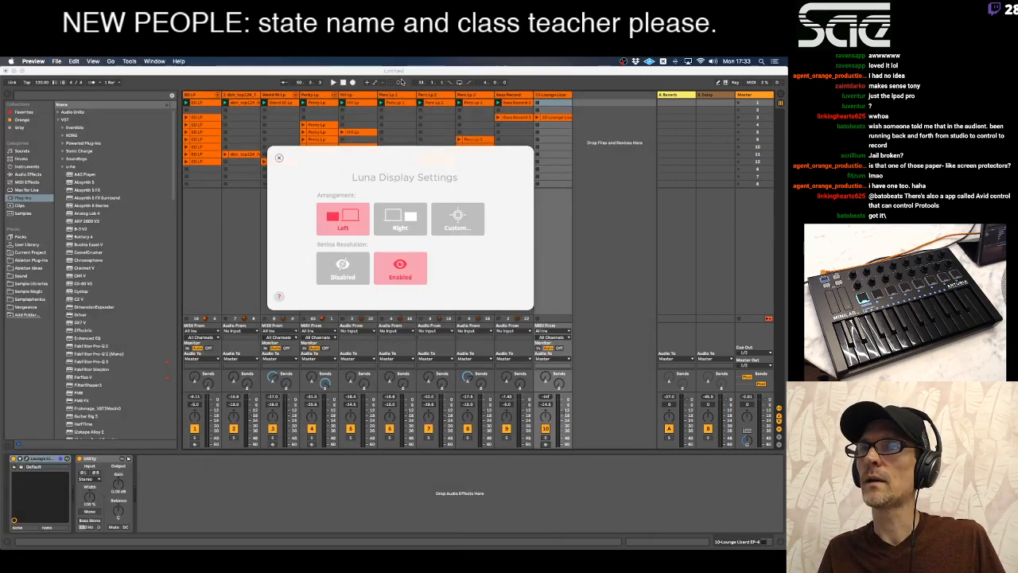
{"action": "left_click", "coordinate": [278, 157]}
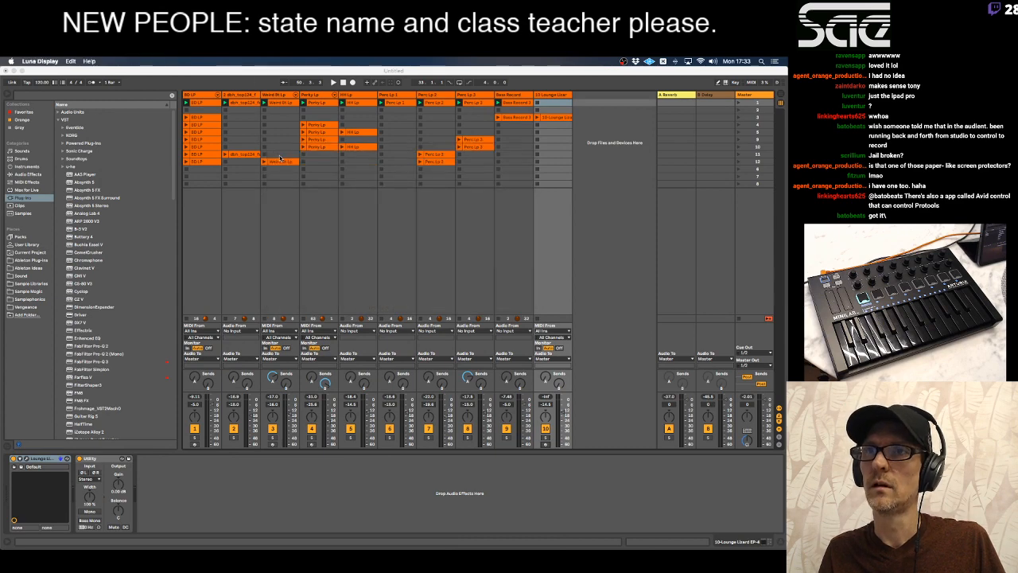
Switch to Finder and look through the Documents folder and its Online Teaching folder in a new window.
{"action": "key", "text": "super+Tab"}
{"action": "key", "text": "super+Tab"}
{"action": "key", "text": "super+Tab"}
{"action": "key", "text": "super+Tab"}
{"action": "key", "text": "super+Tab"}
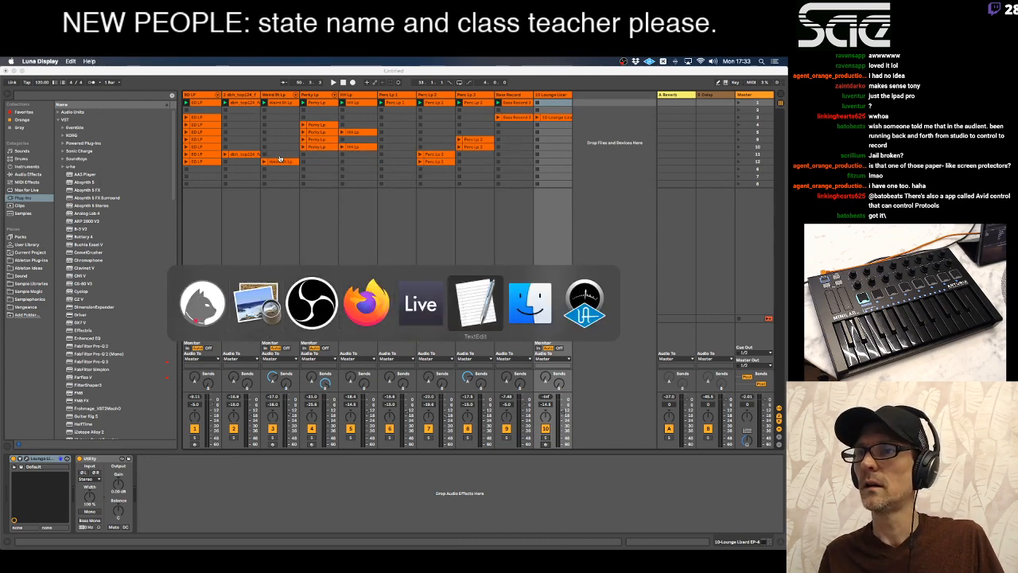
{"action": "key", "text": "super+n"}
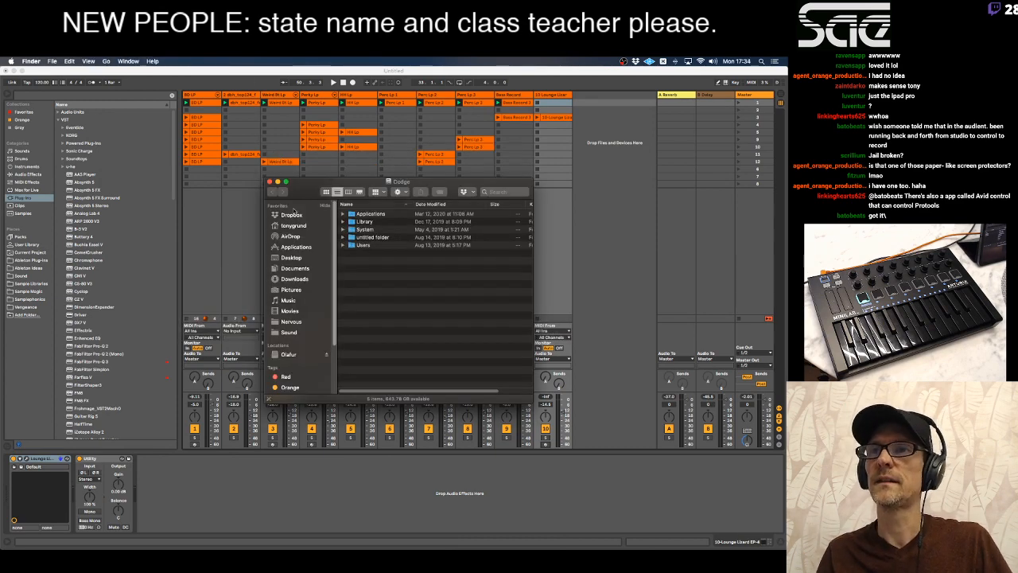
{"action": "left_click", "coordinate": [293, 268]}
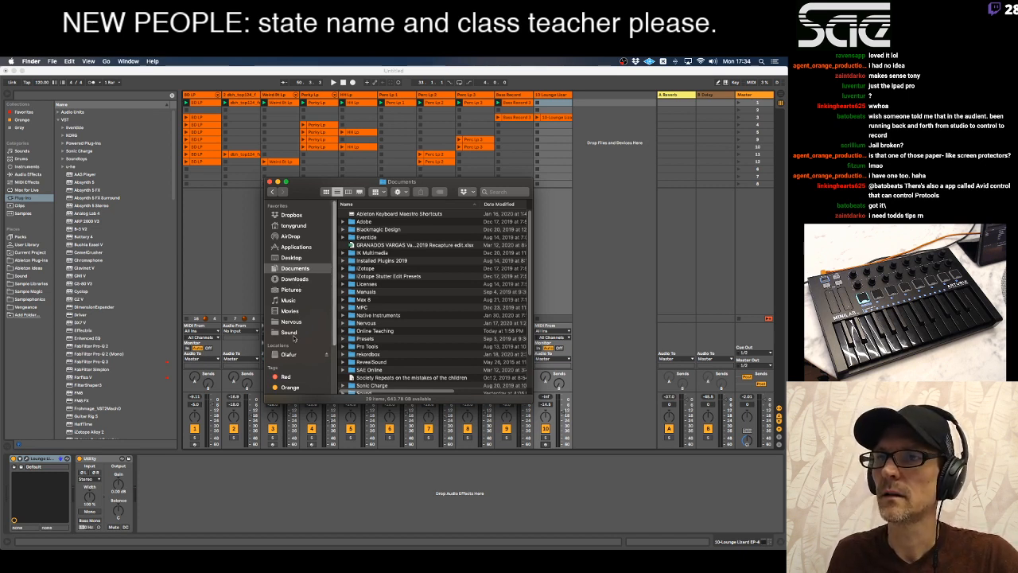
{"action": "scroll", "coordinate": [389, 290], "scroll_direction": "down", "scroll_amount": 3}
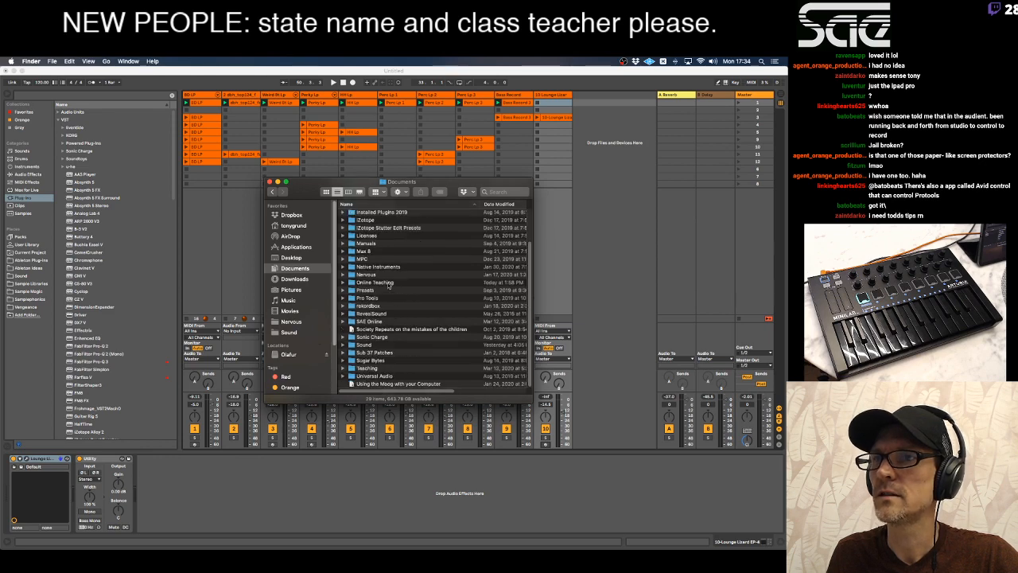
{"action": "double_click", "coordinate": [389, 282]}
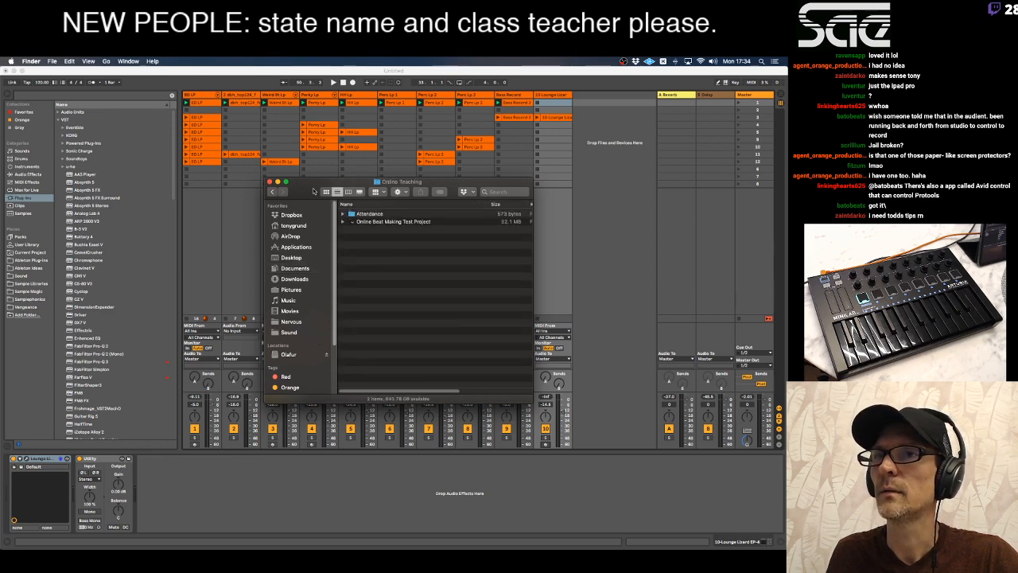
{"action": "left_click", "coordinate": [273, 192]}
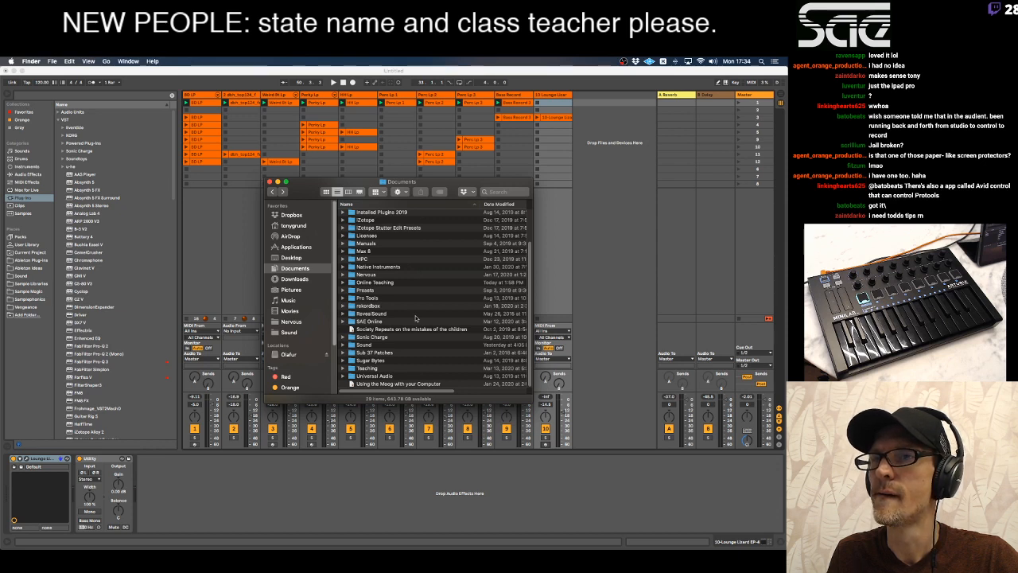
{"action": "scroll", "coordinate": [415, 318], "scroll_direction": "up", "scroll_amount": 1}
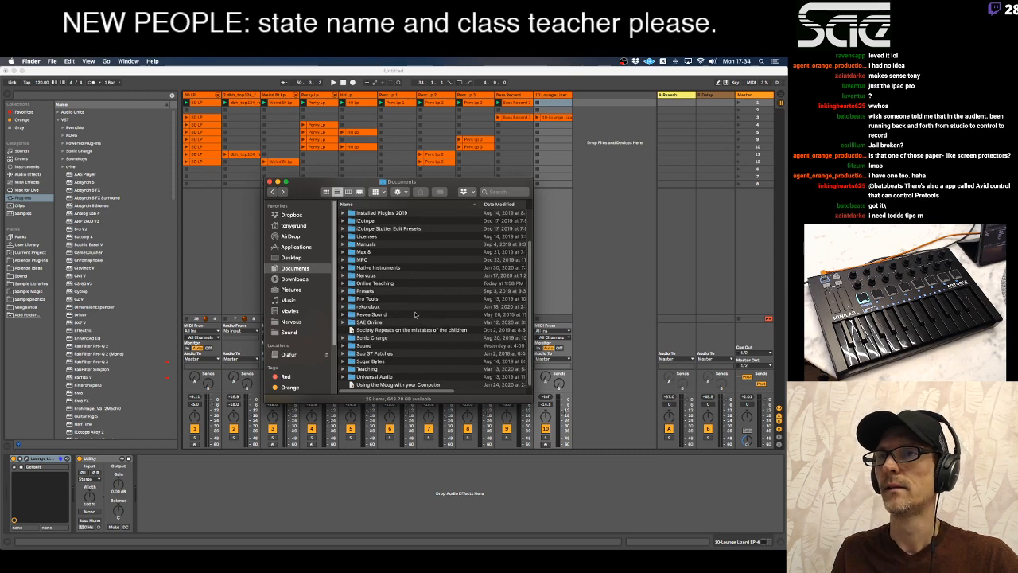
{"action": "scroll", "coordinate": [416, 318], "scroll_direction": "up", "scroll_amount": 3}
{"action": "scroll", "coordinate": [416, 315], "scroll_direction": "down", "scroll_amount": 3}
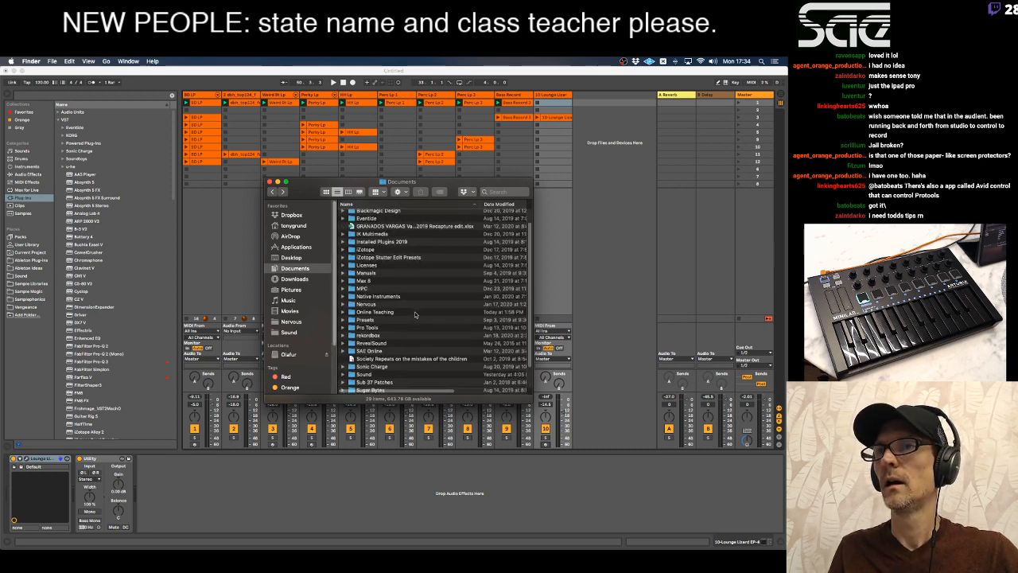
{"action": "left_click", "coordinate": [504, 191]}
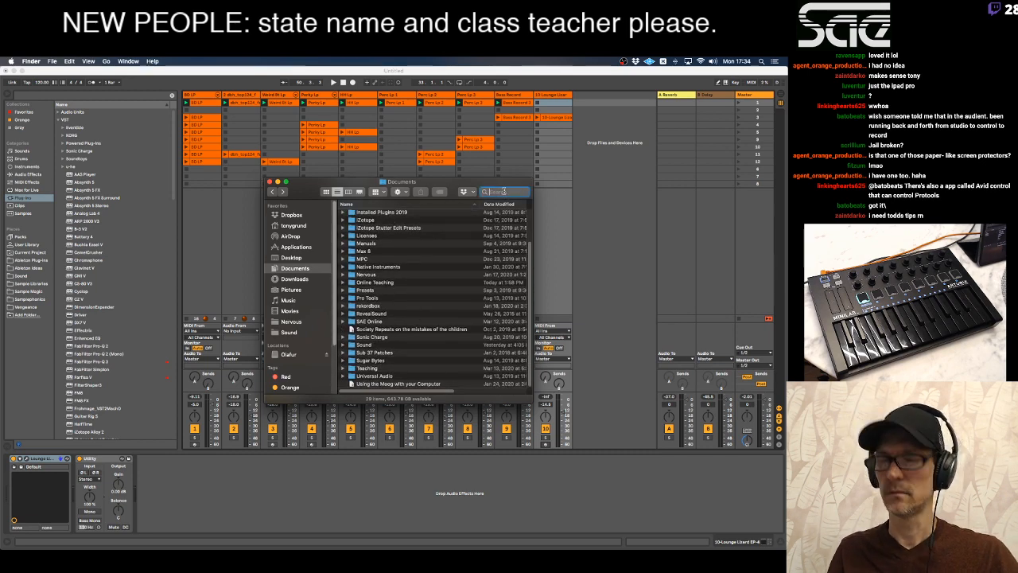
Switch to Preview and check its list of recently opened files.
{"action": "key", "text": "super+Tab"}
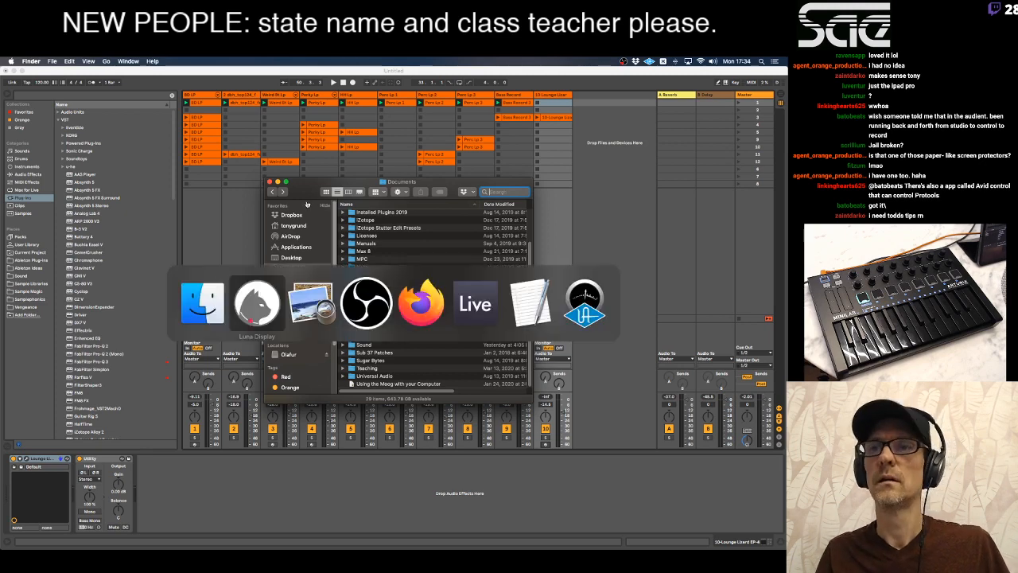
{"action": "key", "text": "super+Tab"}
{"action": "left_click", "coordinate": [57, 61]}
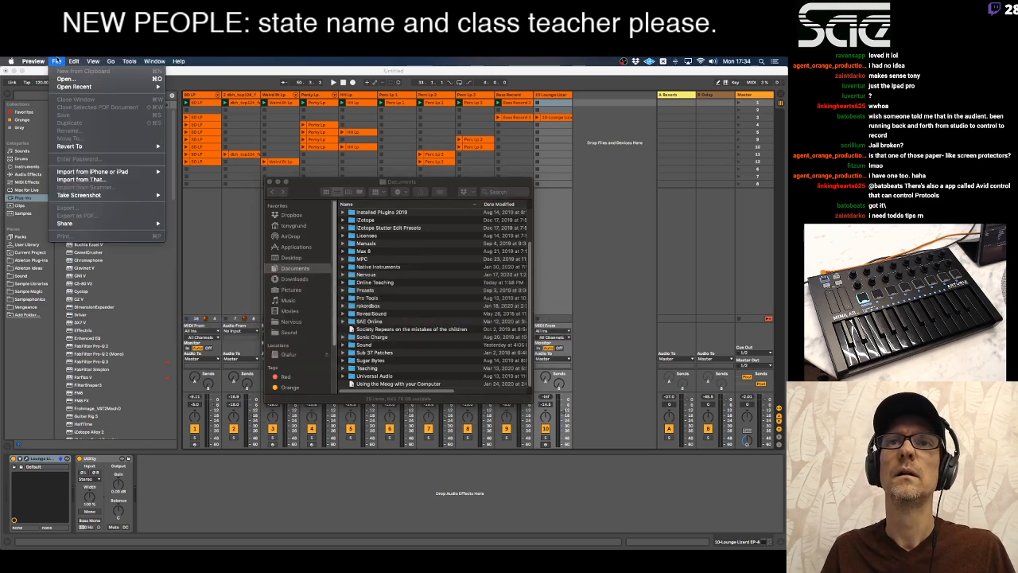
{"action": "mouse_move", "coordinate": [62, 87]}
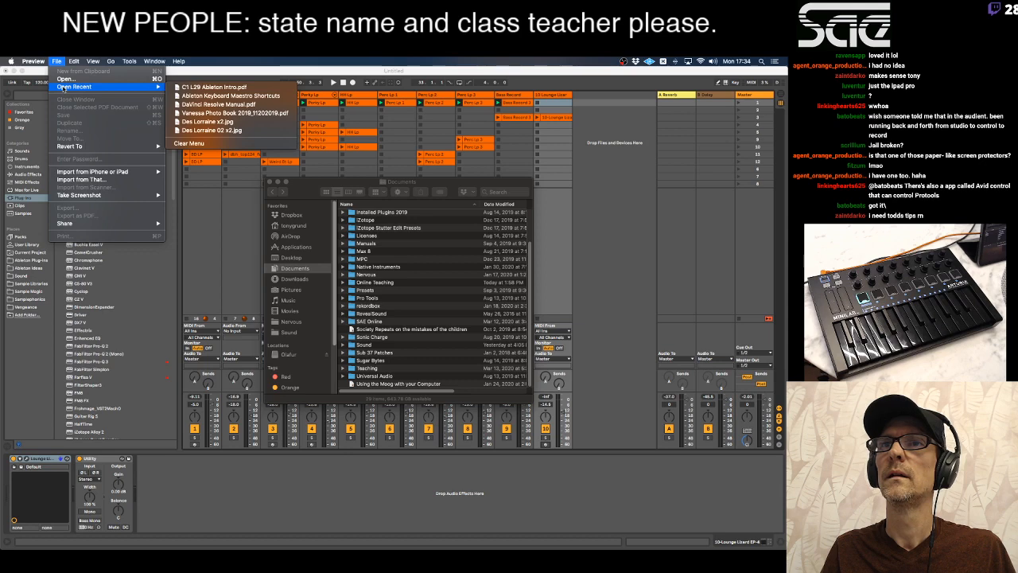
{"action": "left_click", "coordinate": [56, 61]}
Return to Finder and search This Mac for files named "C1 L 29".
{"action": "key", "text": "super+Tab"}
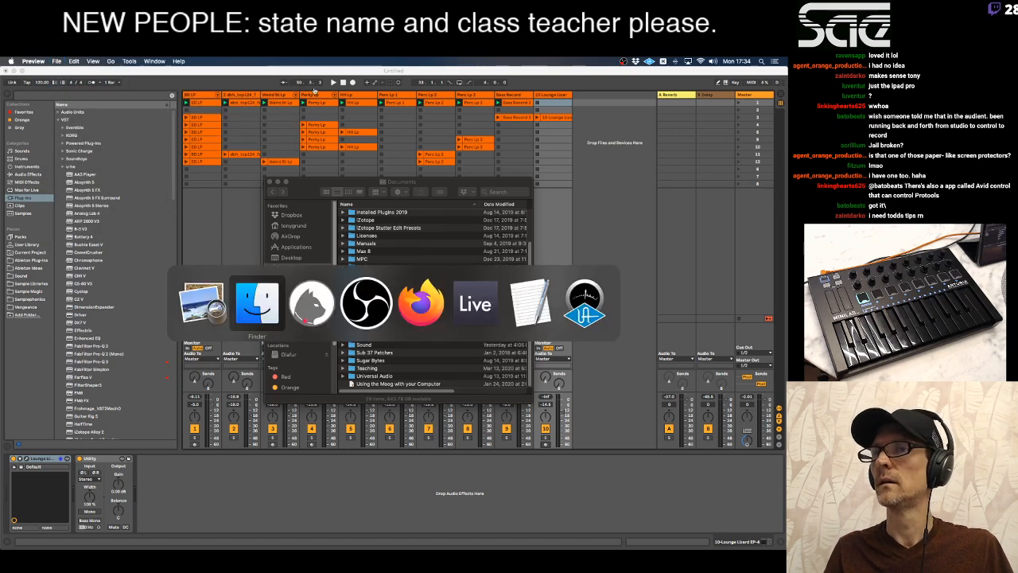
{"action": "left_click", "coordinate": [513, 193]}
{"action": "type", "text": "C1"}
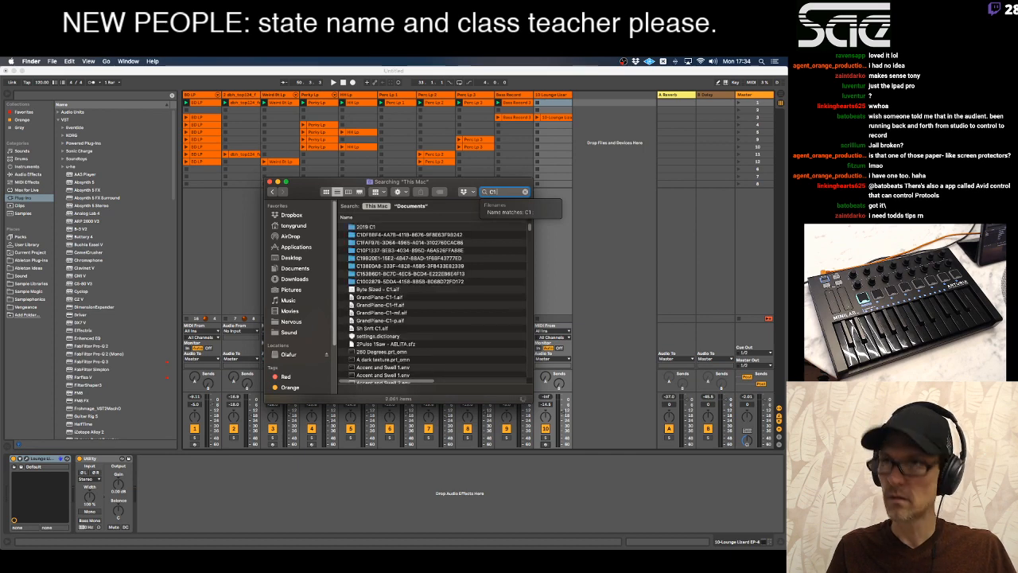
{"action": "type", "text": " L 29"}
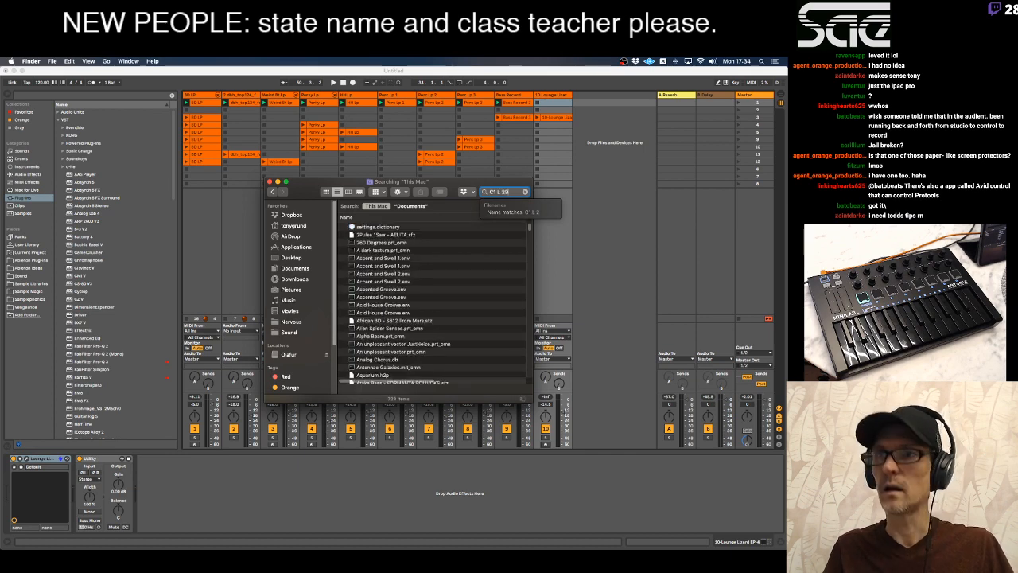
{"action": "key", "text": "Return"}
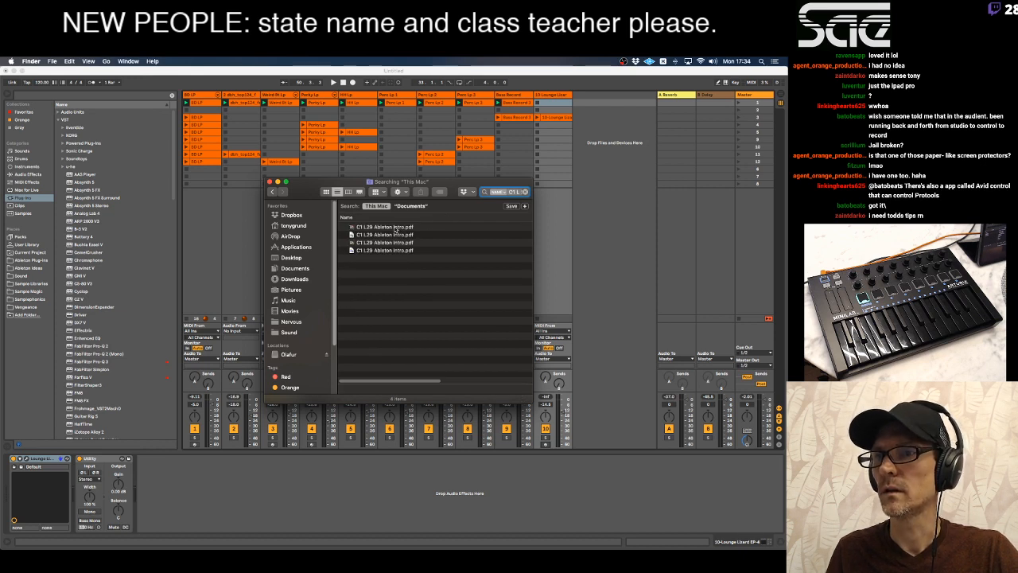
Open the 2019 Class 1 Daily Notes folder containing the found Ableton Intro PDF, and open C1 L30 Ableton Audio Recording.pdf from it.
{"action": "left_click", "coordinate": [395, 229]}
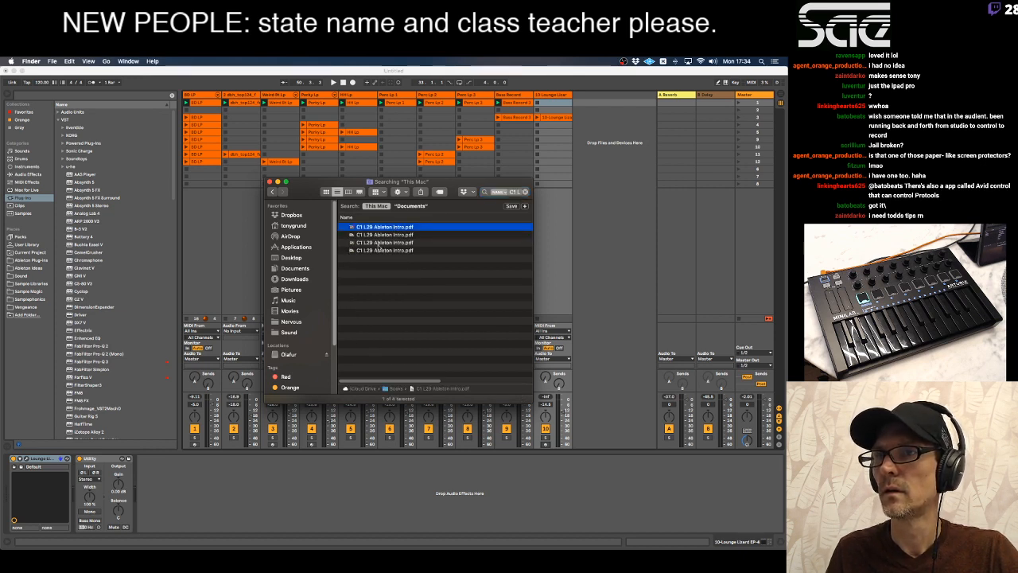
{"action": "left_click", "coordinate": [380, 243]}
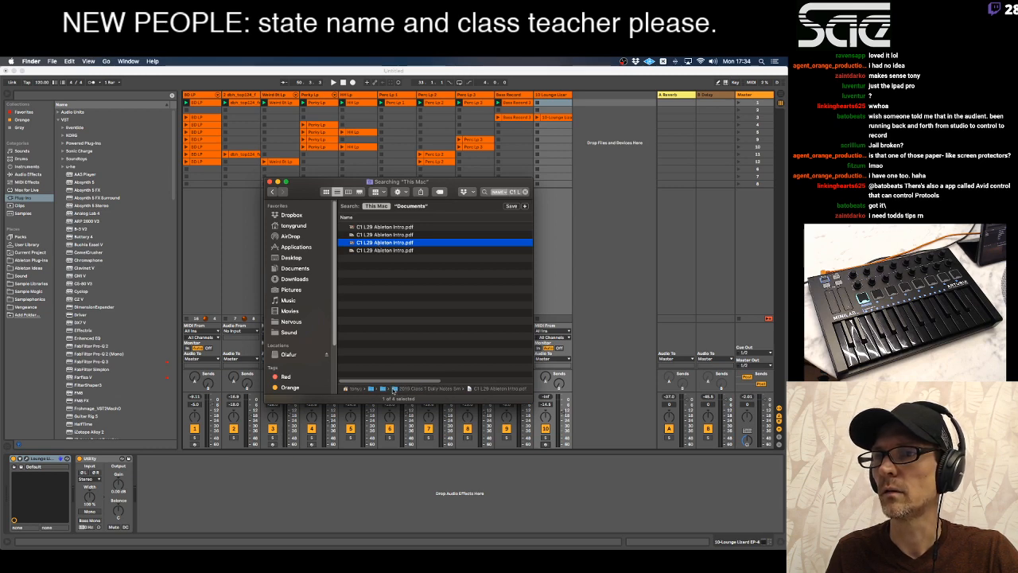
{"action": "double_click", "coordinate": [393, 390]}
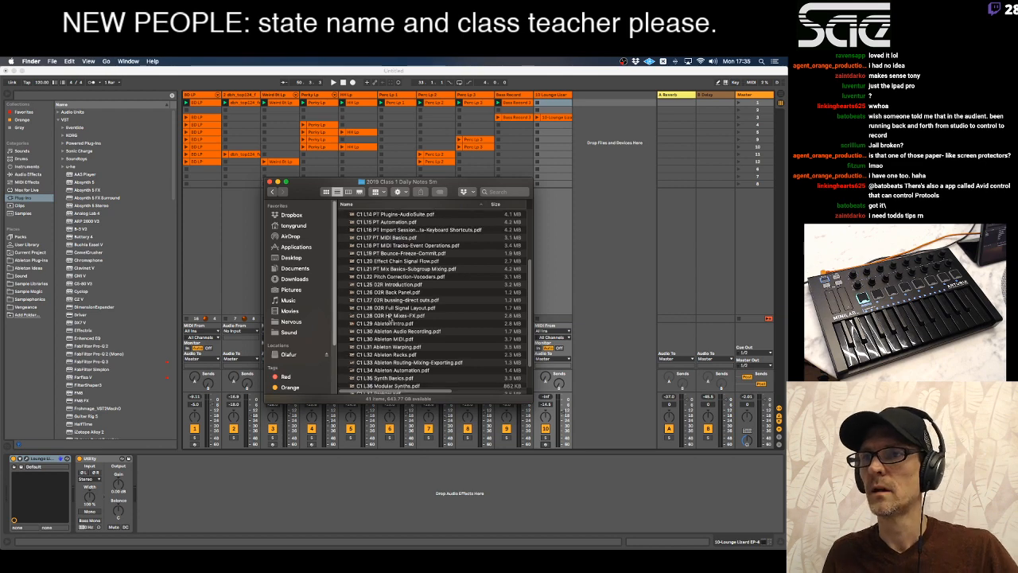
{"action": "double_click", "coordinate": [393, 332]}
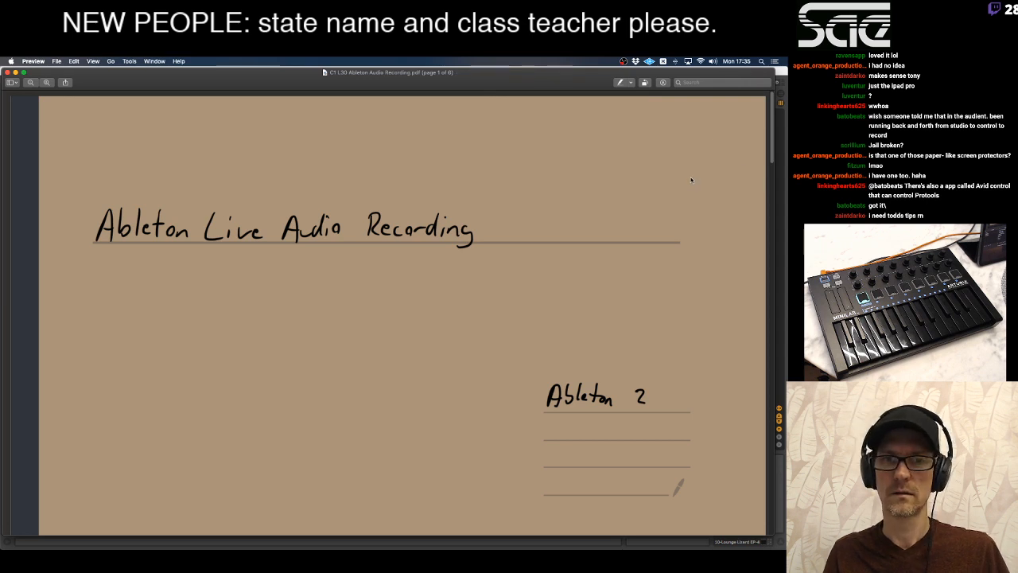
{"action": "key", "text": "super+Tab"}
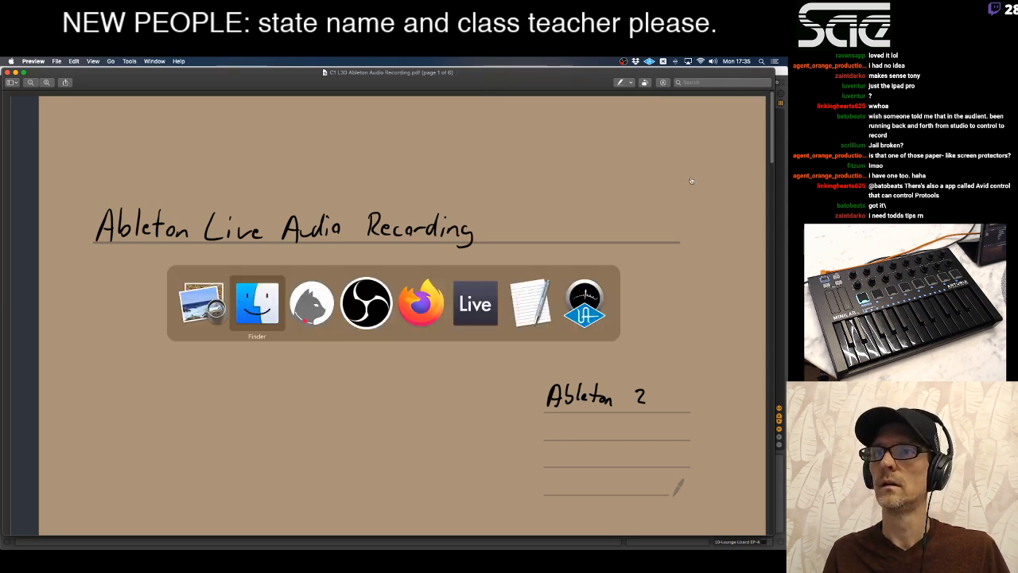
{"action": "key", "text": "super+Tab"}
{"action": "key", "text": "super+Tab"}
{"action": "key", "text": "super+Tab"}
{"action": "key", "text": "super+Tab"}
{"action": "key", "text": "super+Tab"}
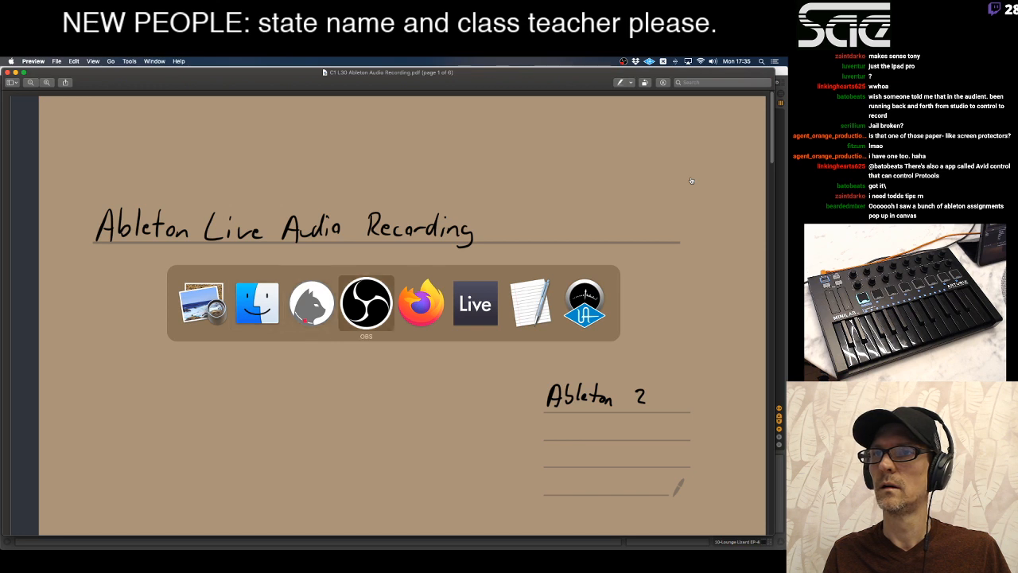
{"action": "key", "text": "super+Tab"}
{"action": "key", "text": "super+Tab"}
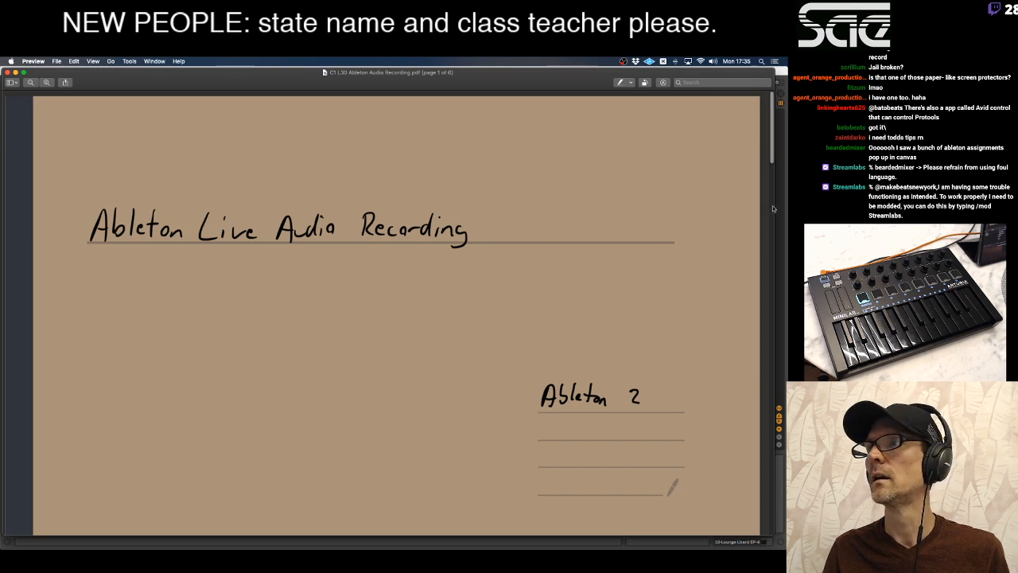
Widen the Audio Recording PDF window and browse its first pages in Single Page view.
{"action": "left_click_drag", "start_coordinate": [775, 206], "coordinate": [786, 206]}
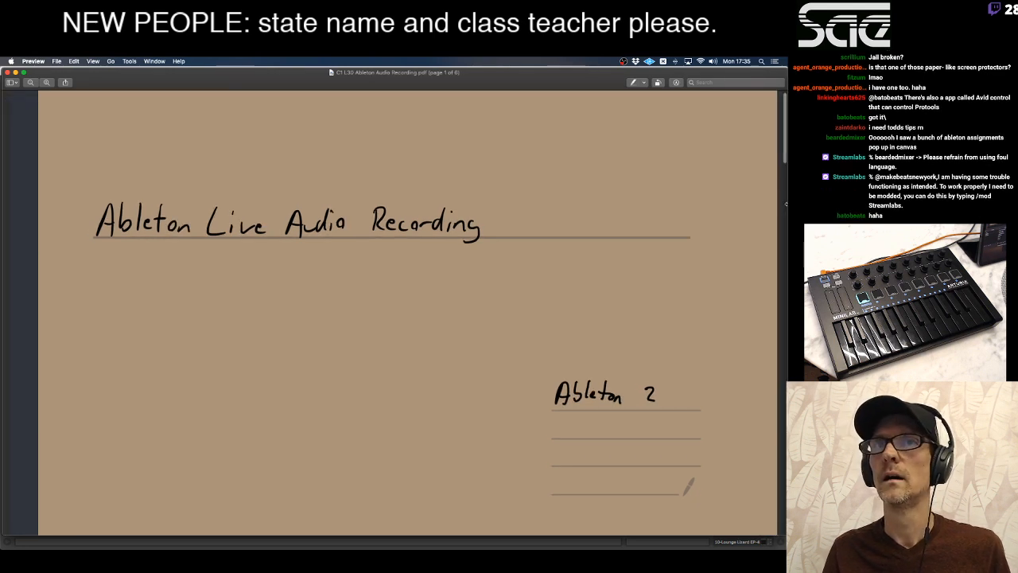
{"action": "left_click", "coordinate": [129, 61]}
{"action": "mouse_move", "coordinate": [155, 61]}
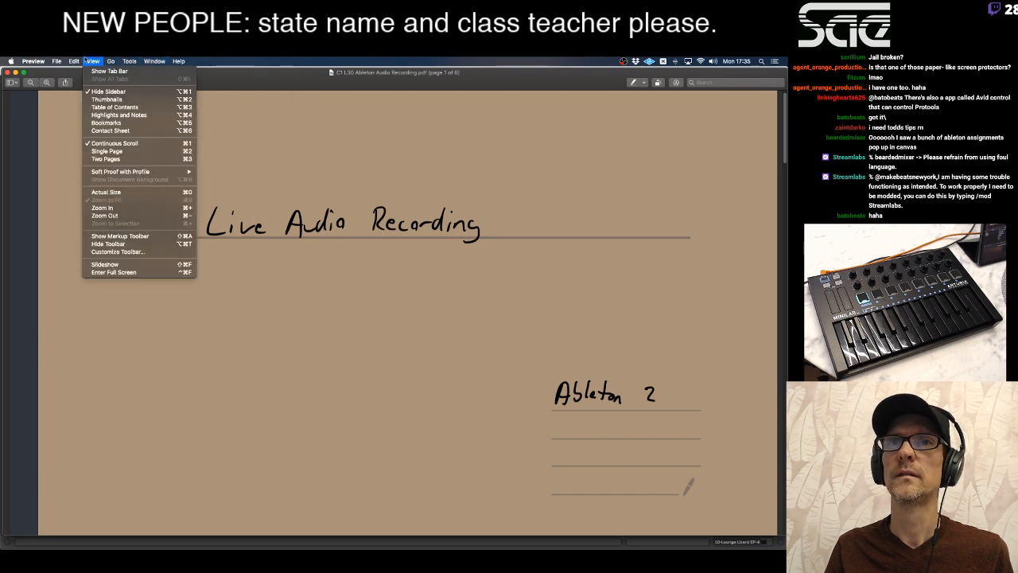
{"action": "mouse_move", "coordinate": [89, 61]}
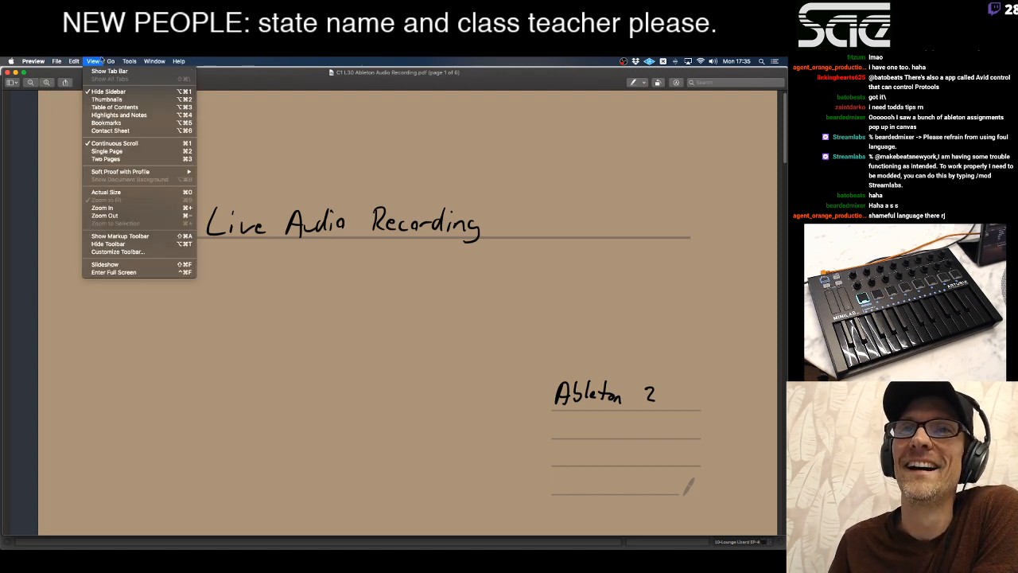
{"action": "left_click", "coordinate": [111, 154]}
{"action": "key", "text": "Right"}
{"action": "key", "text": "Right"}
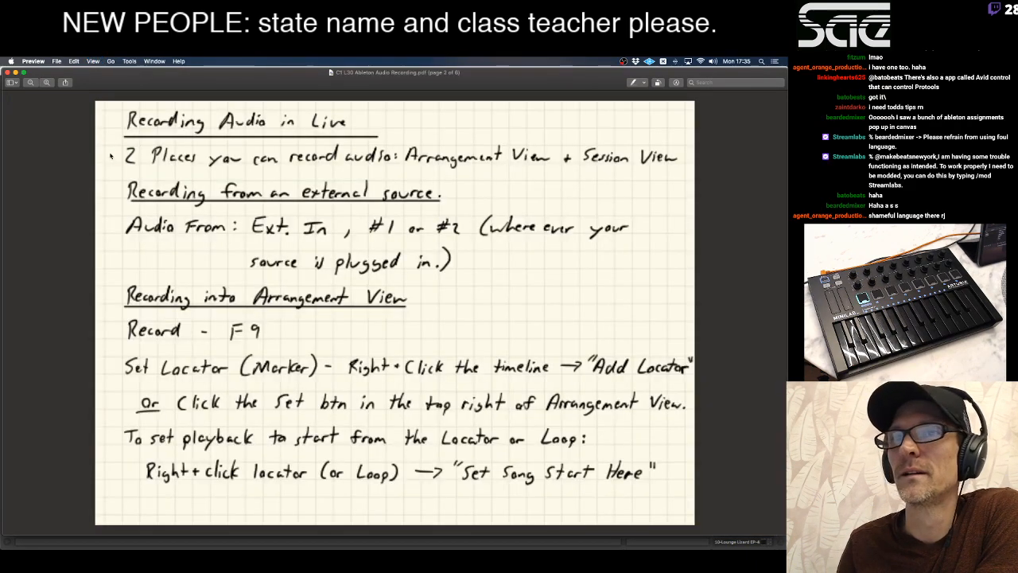
{"action": "key", "text": "Left"}
{"action": "key", "text": "Left"}
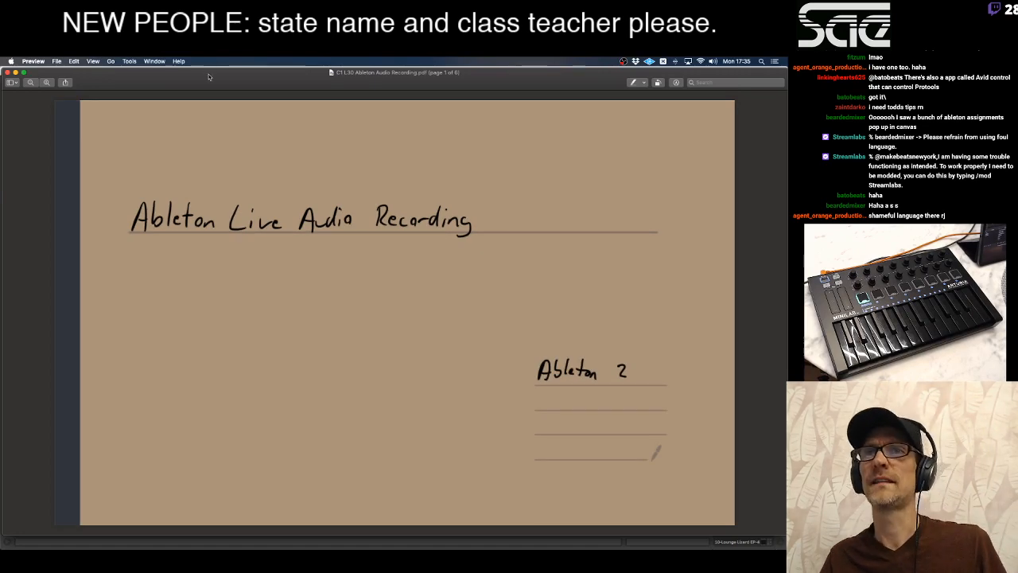
Close the Audio Recording PDF and open C1 L30 Ableton MIDI.pdf from the notes folder.
{"action": "key", "text": "super+w"}
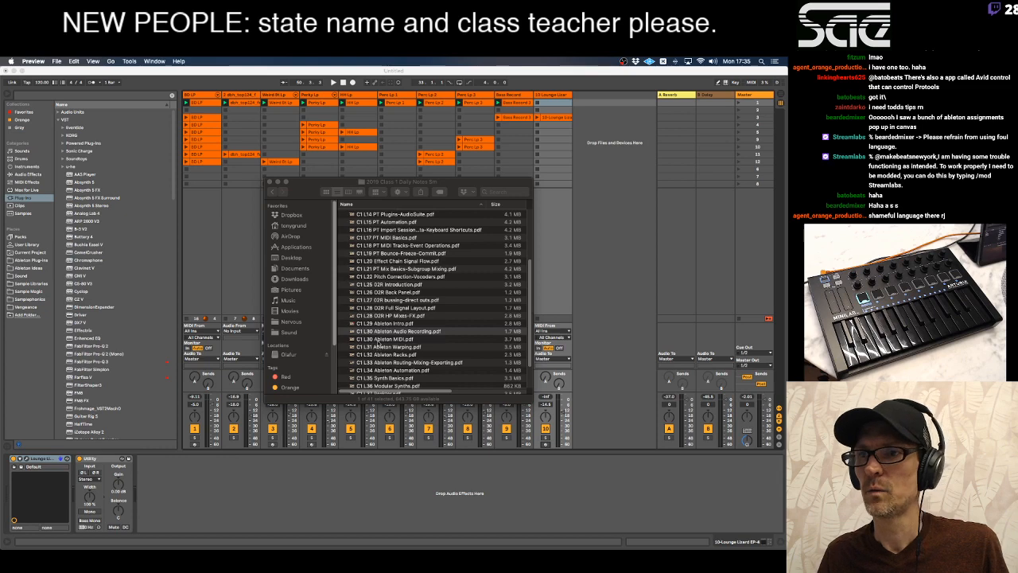
{"action": "left_click", "coordinate": [378, 341]}
{"action": "double_click", "coordinate": [380, 342]}
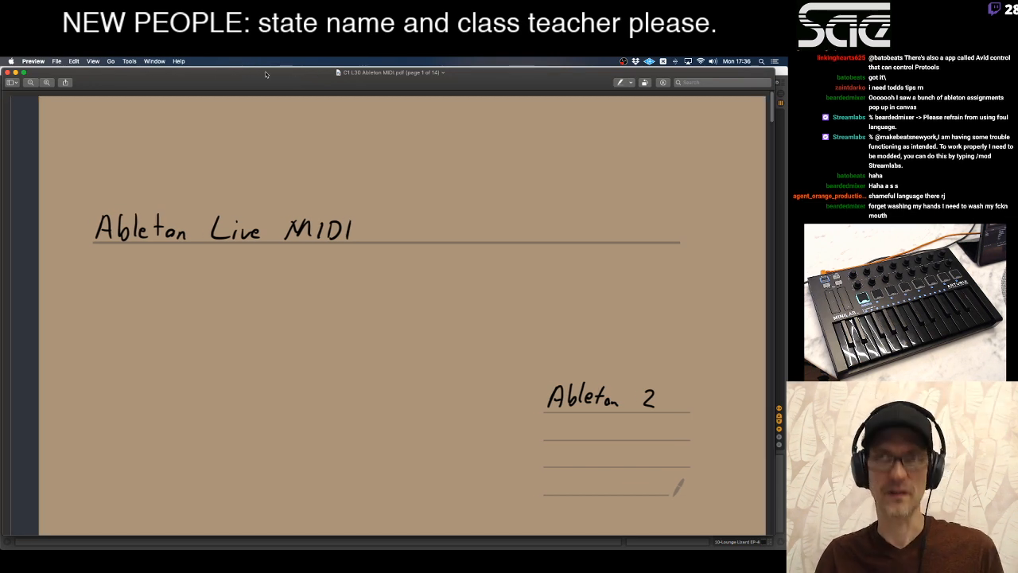
Set the Ableton MIDI notes to Single Page view and go to the Global Quantize page.
{"action": "left_click", "coordinate": [94, 61]}
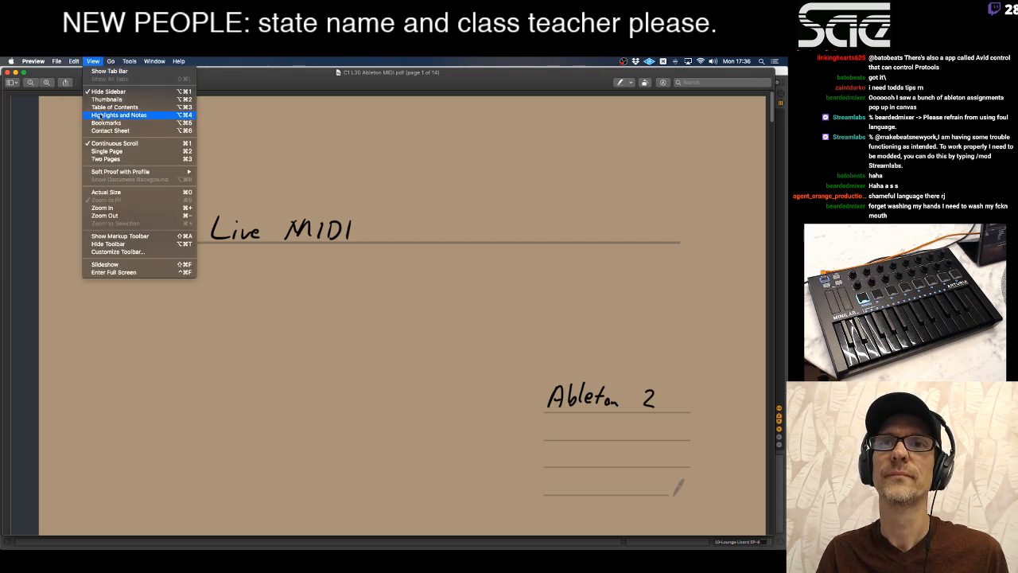
{"action": "left_click", "coordinate": [98, 151]}
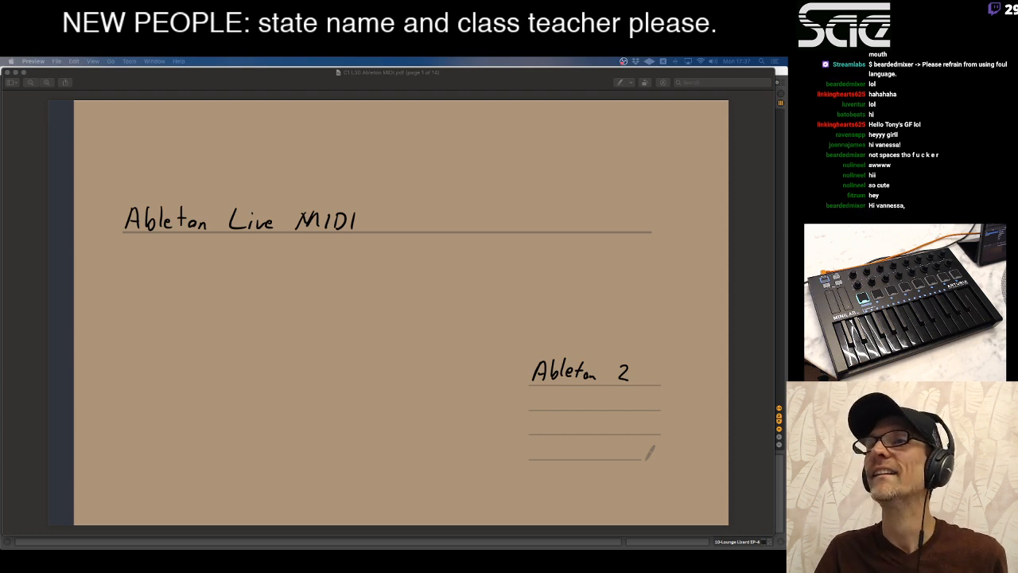
{"action": "left_click", "coordinate": [464, 82]}
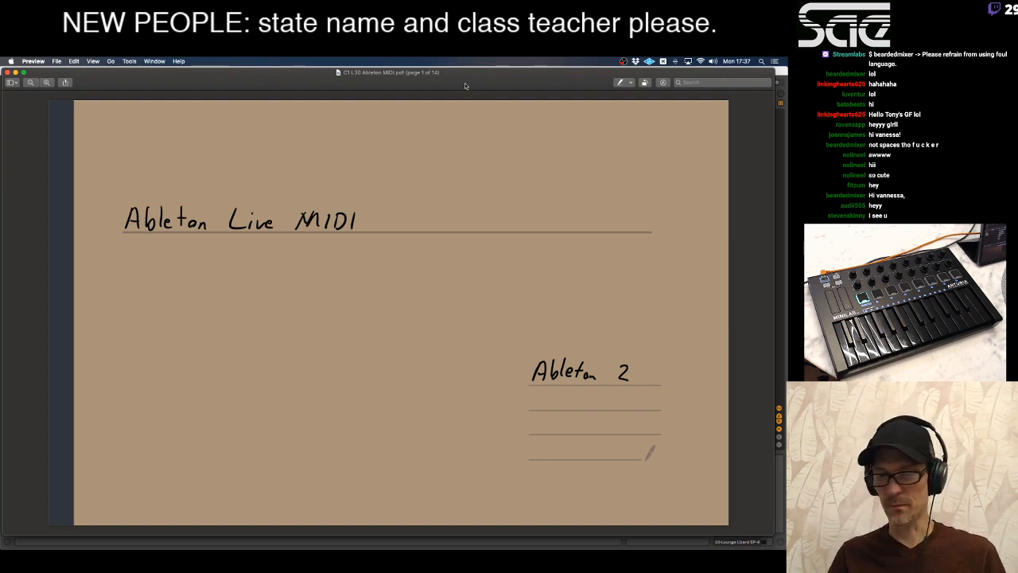
{"action": "key", "text": "Down"}
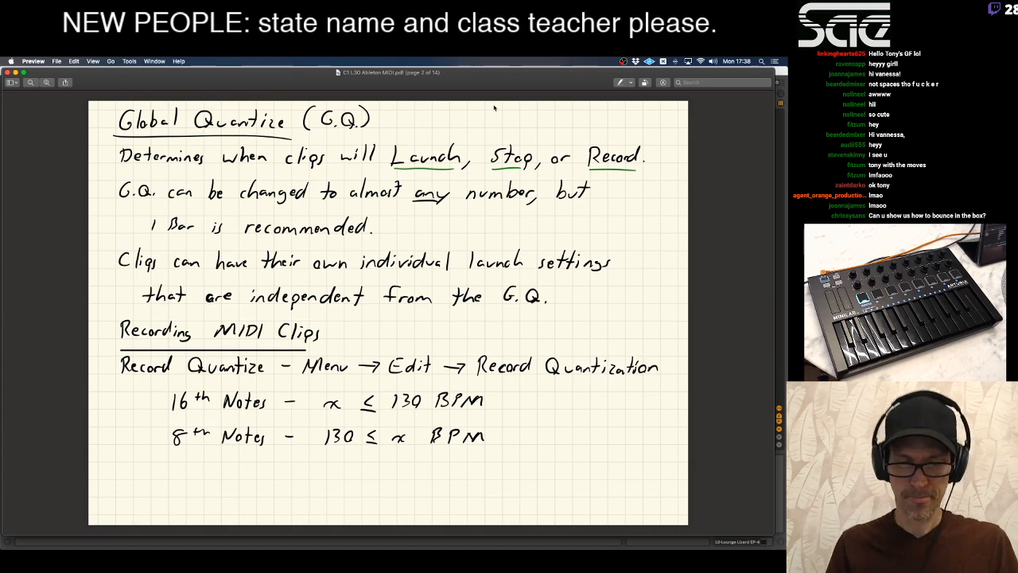
Switch to Ableton Live and launch the sixth scene in Session View.
{"action": "key", "text": "super+Tab"}
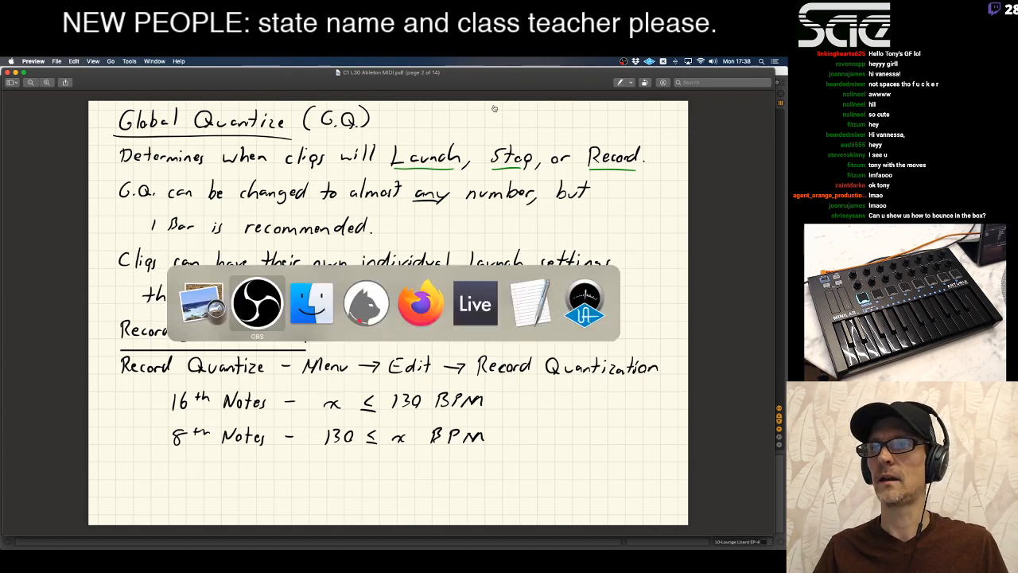
{"action": "key", "text": "super+Tab"}
{"action": "key", "text": "super+Tab"}
{"action": "key", "text": "super+Tab"}
{"action": "key", "text": "super+Tab"}
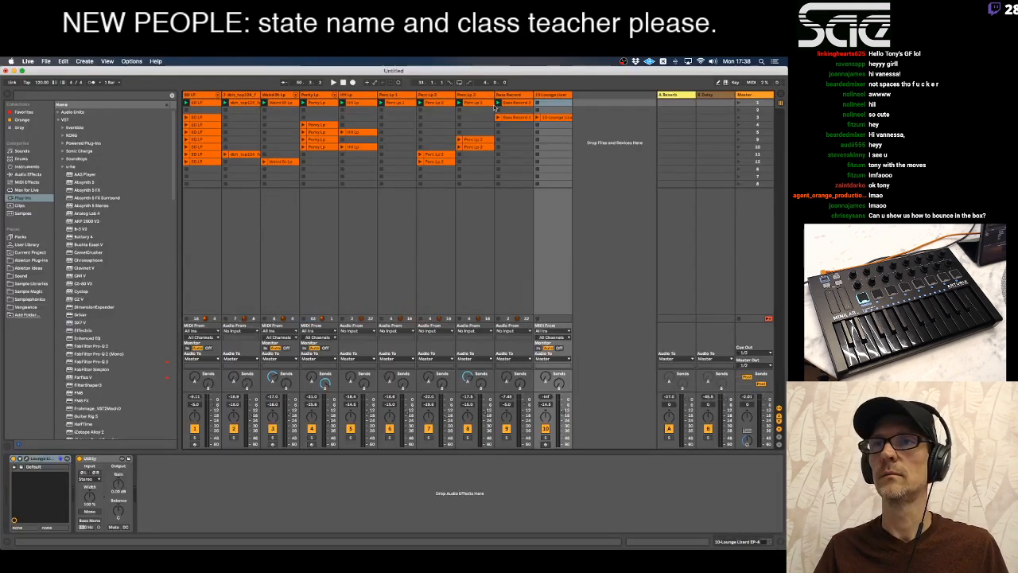
{"action": "left_click", "coordinate": [498, 111]}
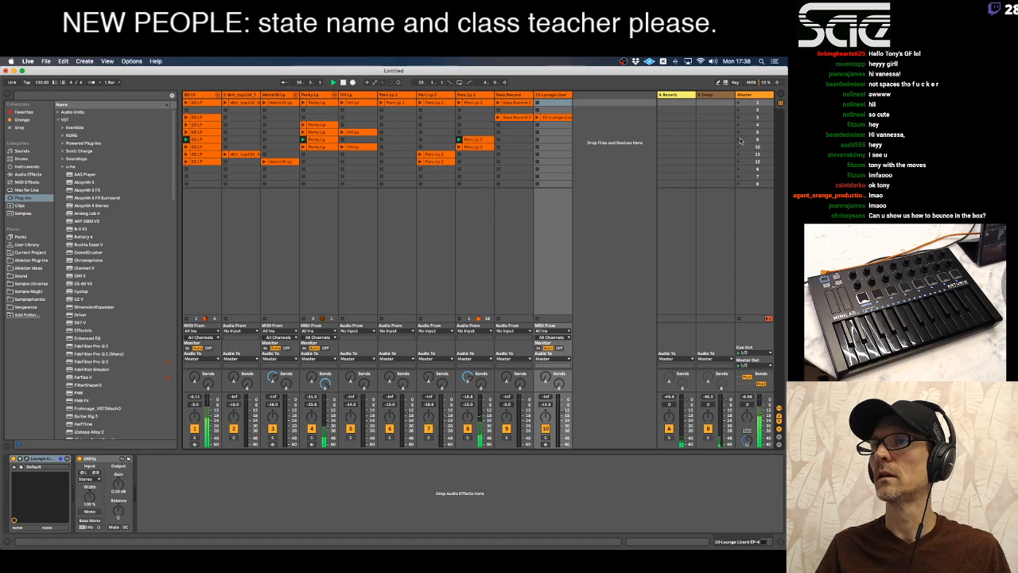
Delete the Lounge Lizard track's clip in the third scene, play the set and arm that track for recording.
{"action": "left_click", "coordinate": [555, 119]}
{"action": "key", "text": "Delete"}
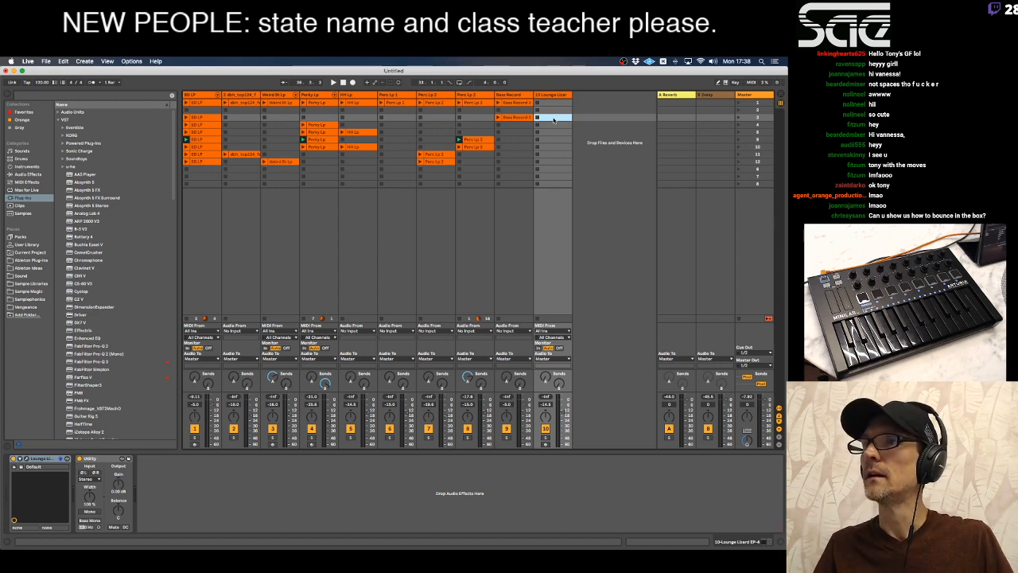
{"action": "key", "text": "space"}
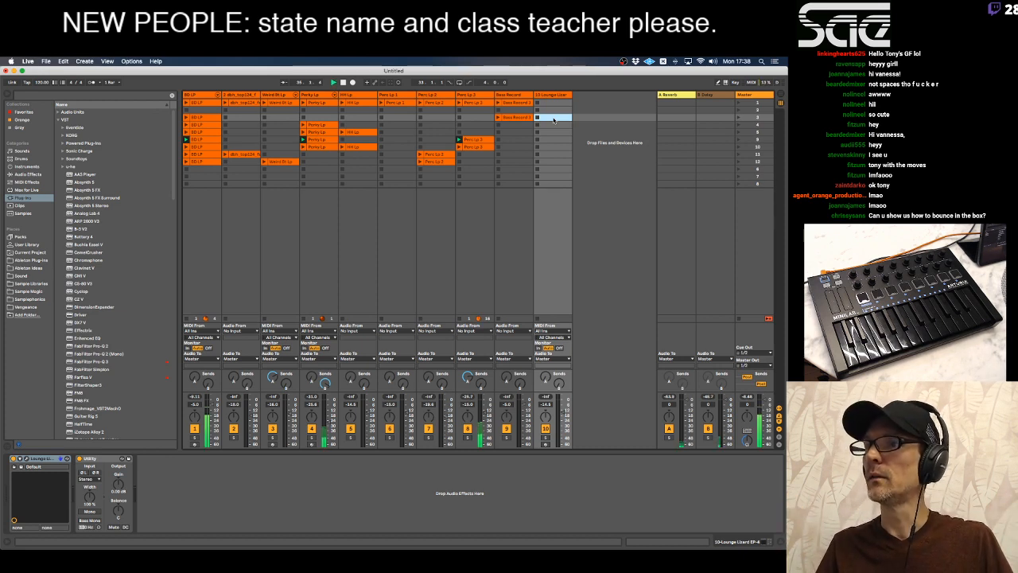
{"action": "left_click", "coordinate": [547, 443]}
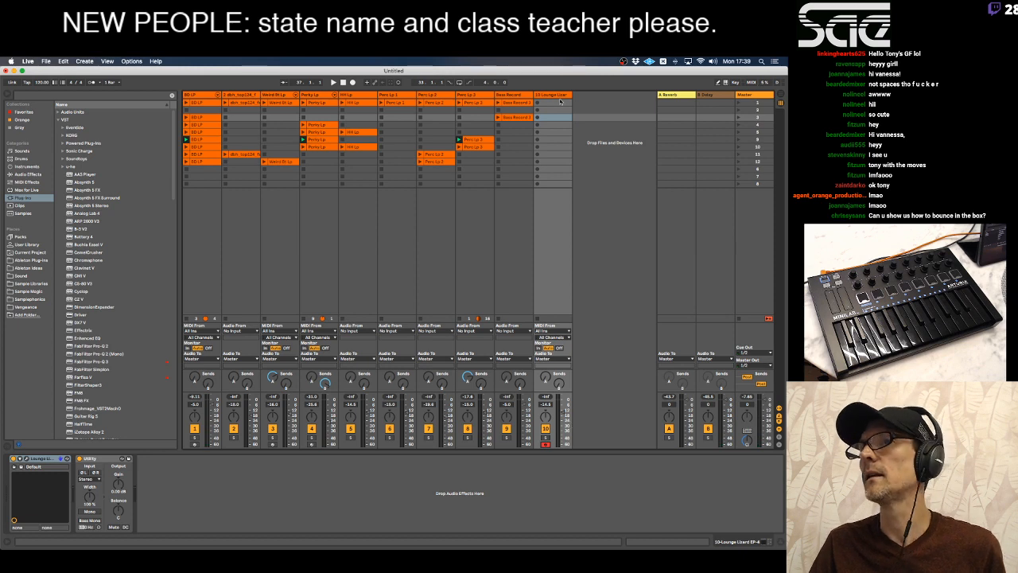
Delete the whole Lounge Lizard track from the set.
{"action": "left_click", "coordinate": [557, 96]}
{"action": "key", "text": "Delete"}
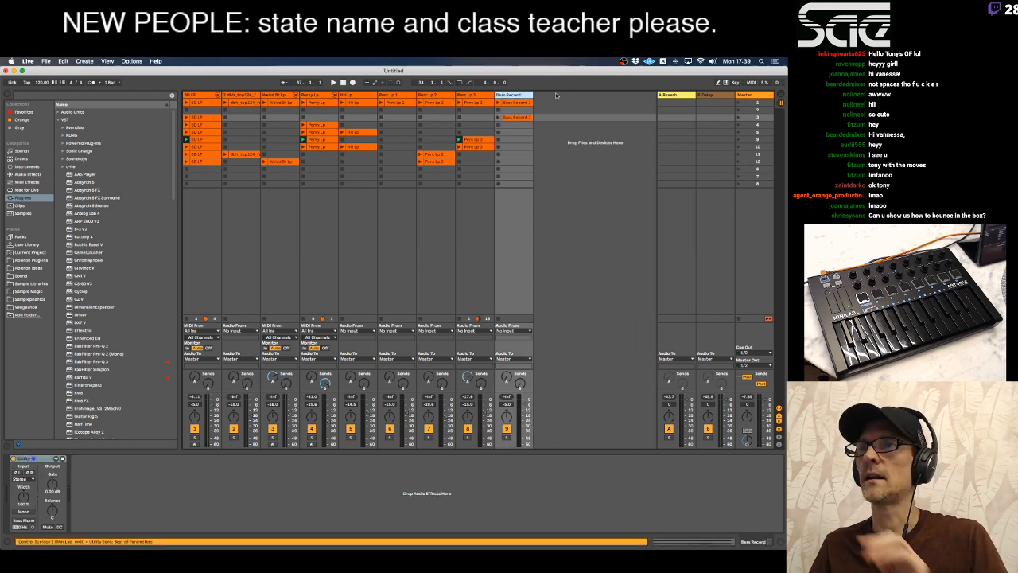
Select the tracks one after another from the first loop track to Bass Record to examine their devices.
{"action": "left_click", "coordinate": [207, 95]}
{"action": "left_click", "coordinate": [243, 94]}
{"action": "left_click", "coordinate": [276, 95]}
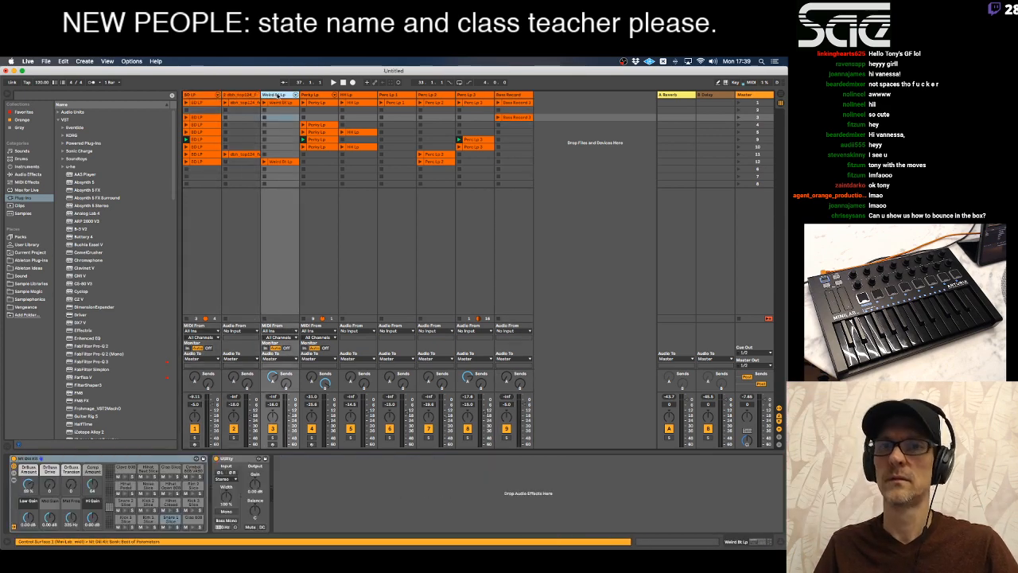
{"action": "left_click", "coordinate": [322, 95]}
{"action": "left_click", "coordinate": [356, 95]}
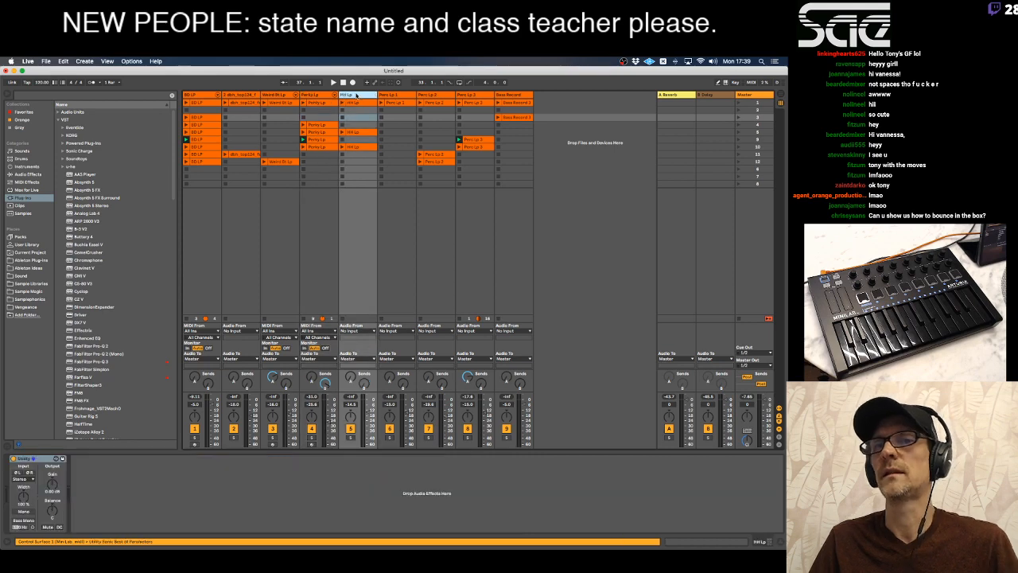
{"action": "left_click", "coordinate": [389, 94]}
{"action": "left_click", "coordinate": [501, 95]}
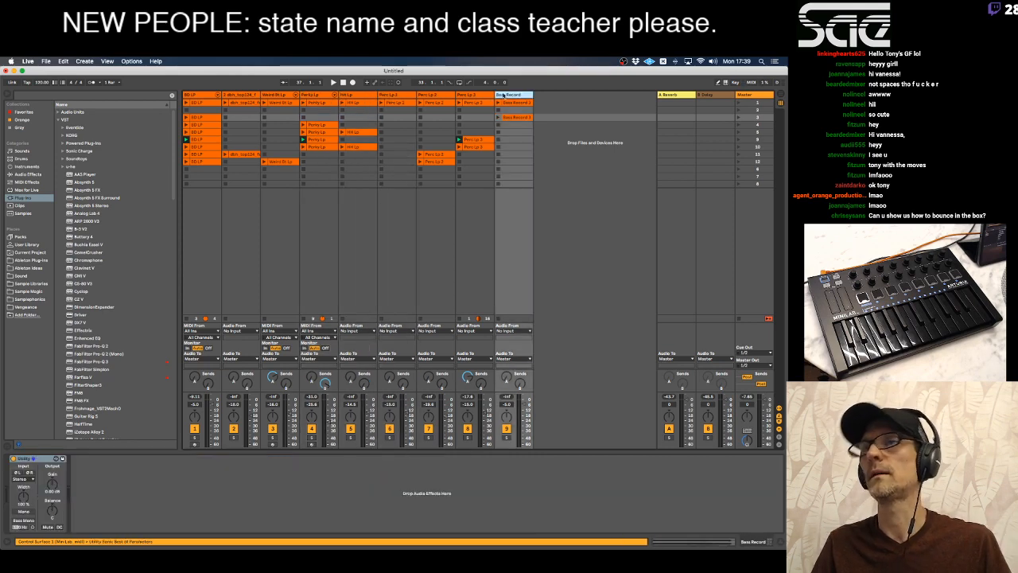
Add a MIDI track after Bass Record and move the kick pad from the BD LP track's 909 Core Kit onto it.
{"action": "key", "text": "super+shift+t"}
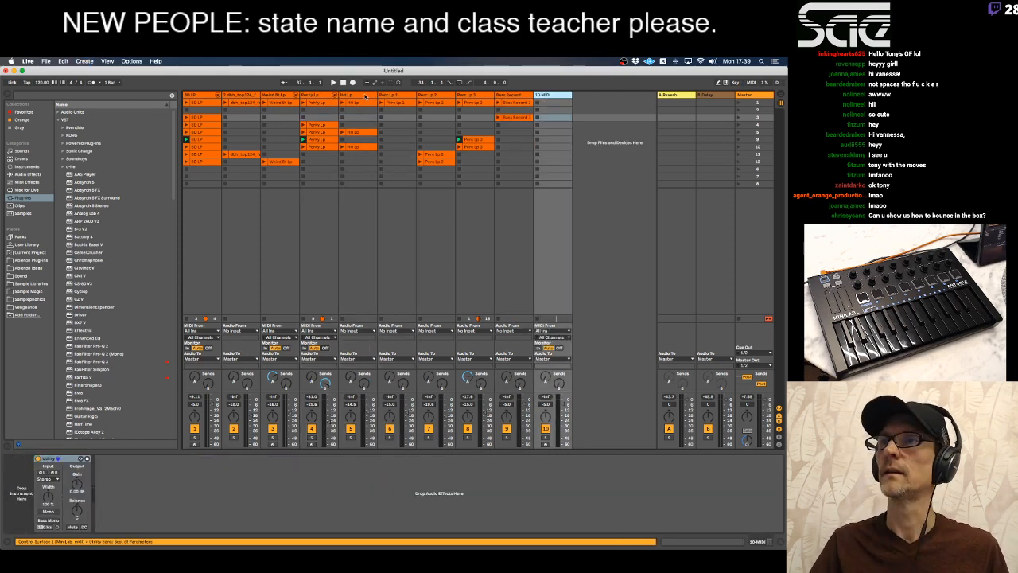
{"action": "left_click", "coordinate": [200, 100]}
{"action": "left_click", "coordinate": [201, 96]}
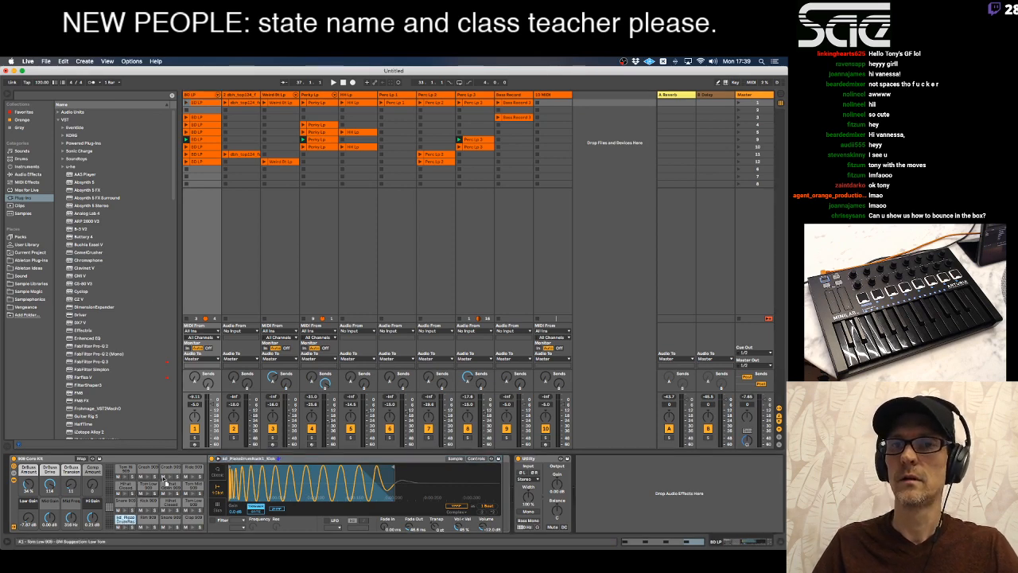
{"action": "left_click_drag", "start_coordinate": [127, 519], "coordinate": [362, 317]}
{"action": "left_click_drag", "start_coordinate": [525, 139], "coordinate": [553, 96]}
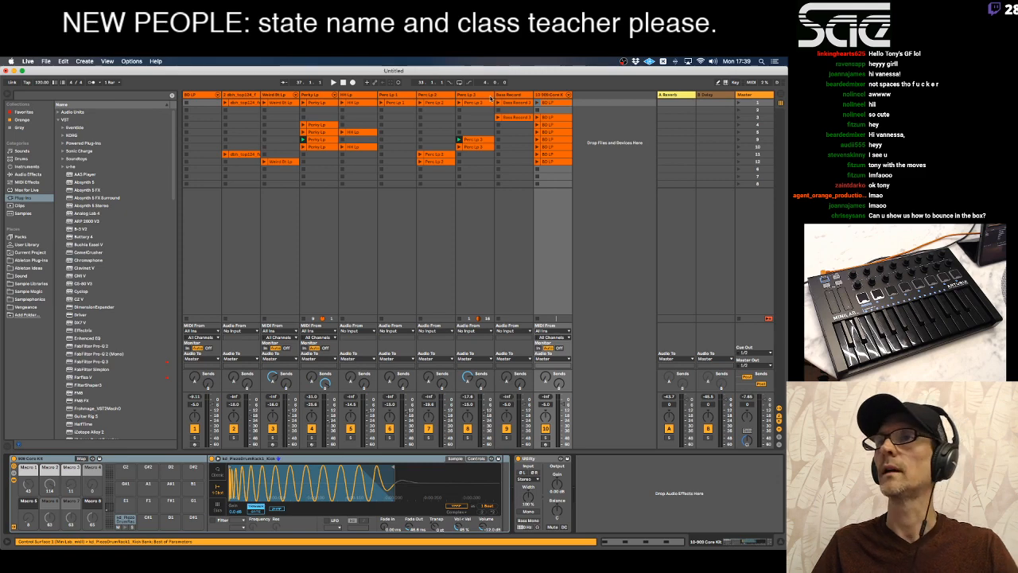
Delete all tracks from BD LP through Bass Record and clear every BD LP clip from the 909 Core Kit track.
{"action": "left_click", "coordinate": [513, 95]}
{"action": "left_click", "coordinate": [206, 94]}
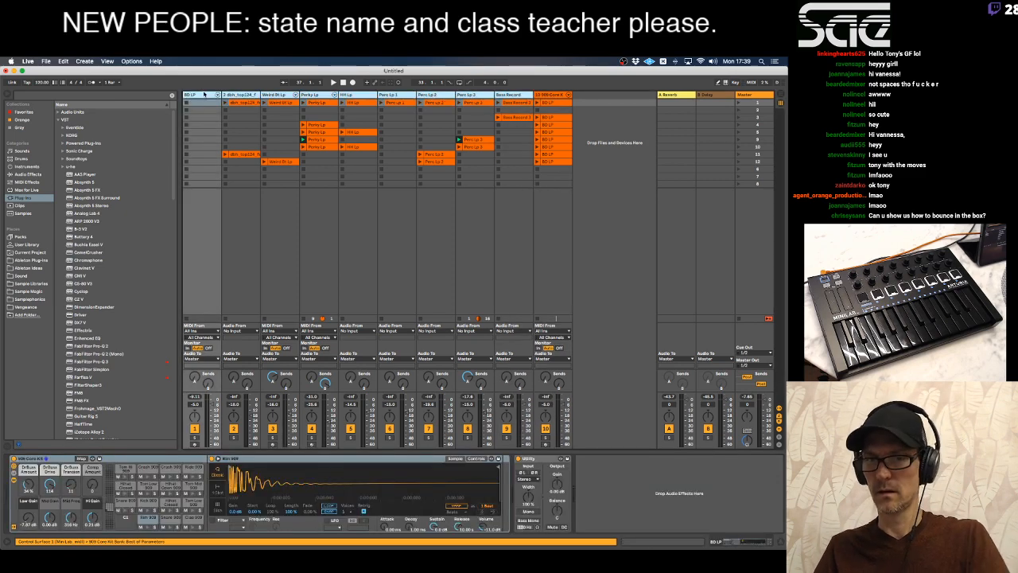
{"action": "key", "text": "Delete"}
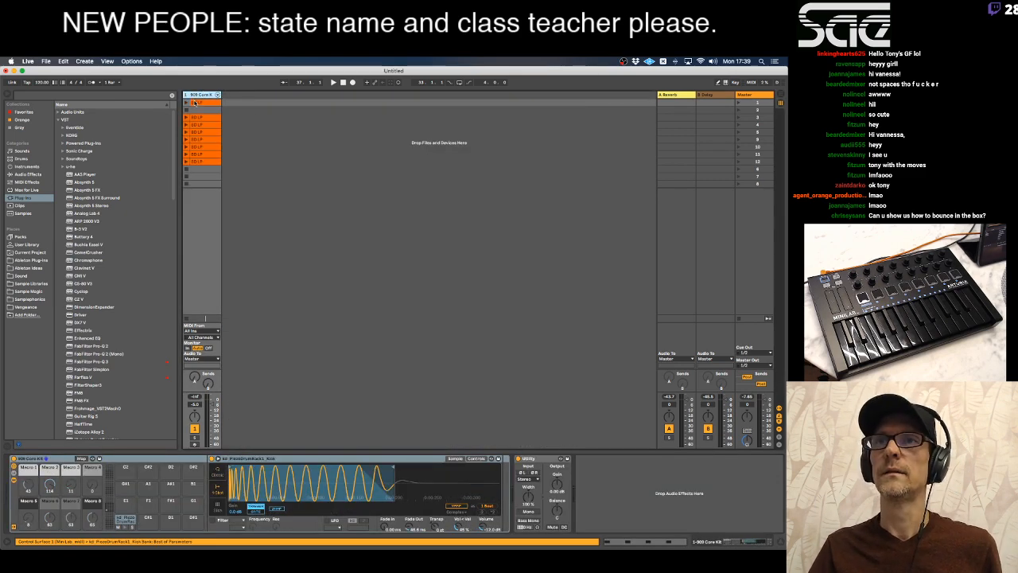
{"action": "left_click", "coordinate": [194, 102]}
{"action": "left_click", "coordinate": [204, 161], "text": "shift"}
{"action": "key", "text": "Delete"}
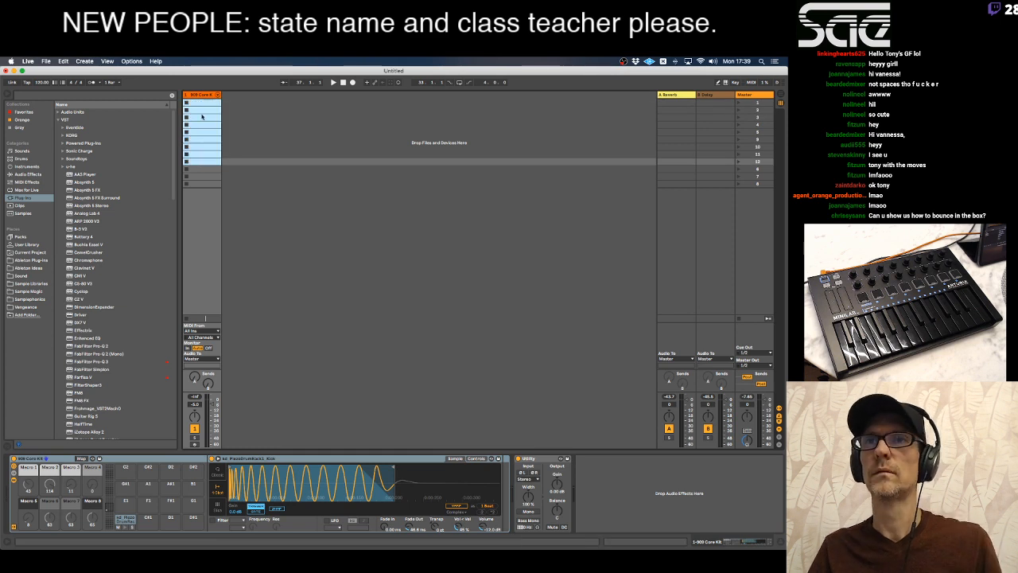
Arm the 909 Core Kit track for recording and turn on the metronome.
{"action": "left_click", "coordinate": [200, 96]}
{"action": "left_click", "coordinate": [194, 444]}
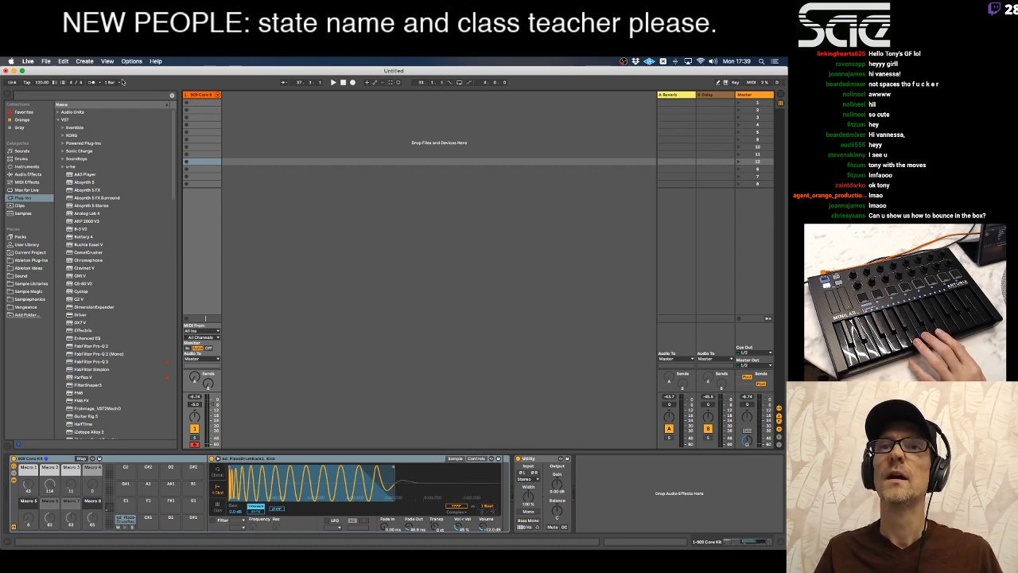
{"action": "left_click", "coordinate": [91, 82]}
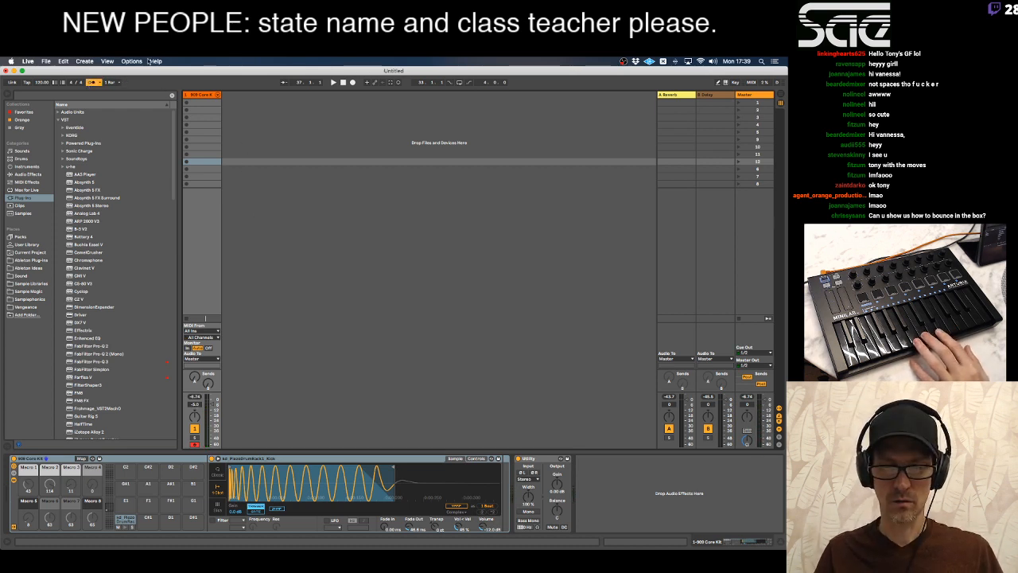
Start playback, record a kick pattern into the first clip slot of the 909 Core Kit track, and turn off the metronome.
{"action": "key", "text": "space"}
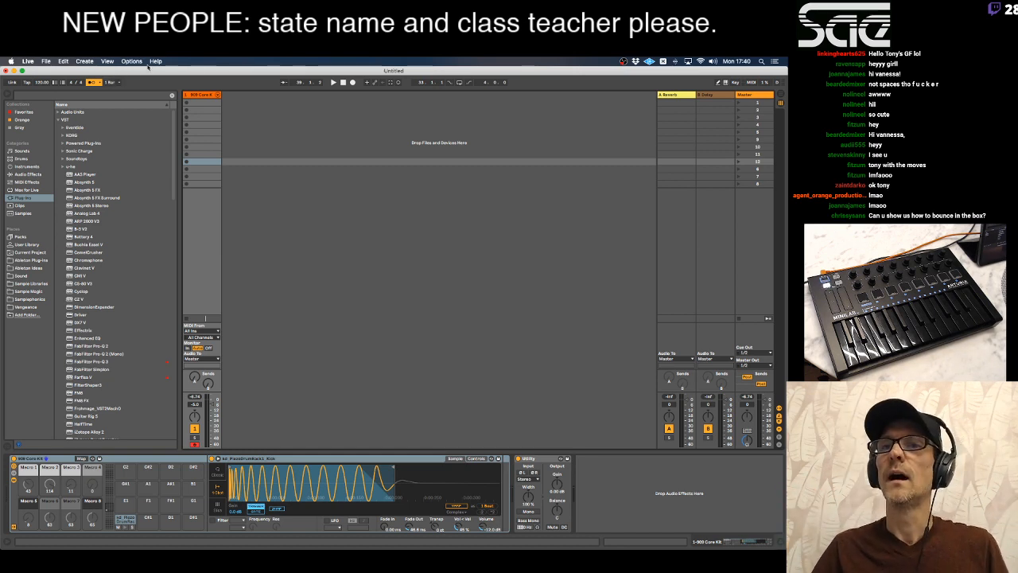
{"action": "left_click", "coordinate": [196, 103]}
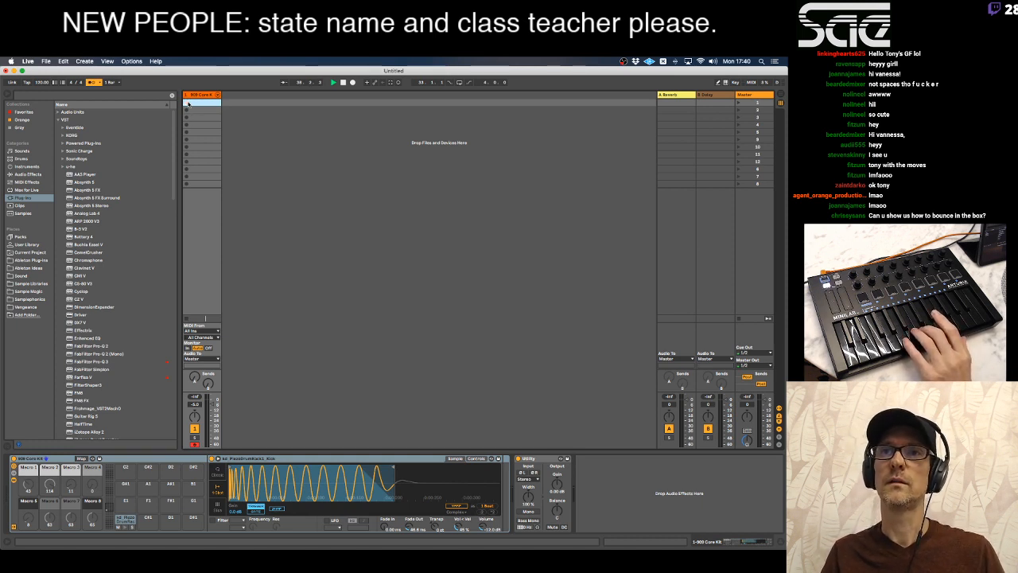
{"action": "left_click", "coordinate": [186, 103]}
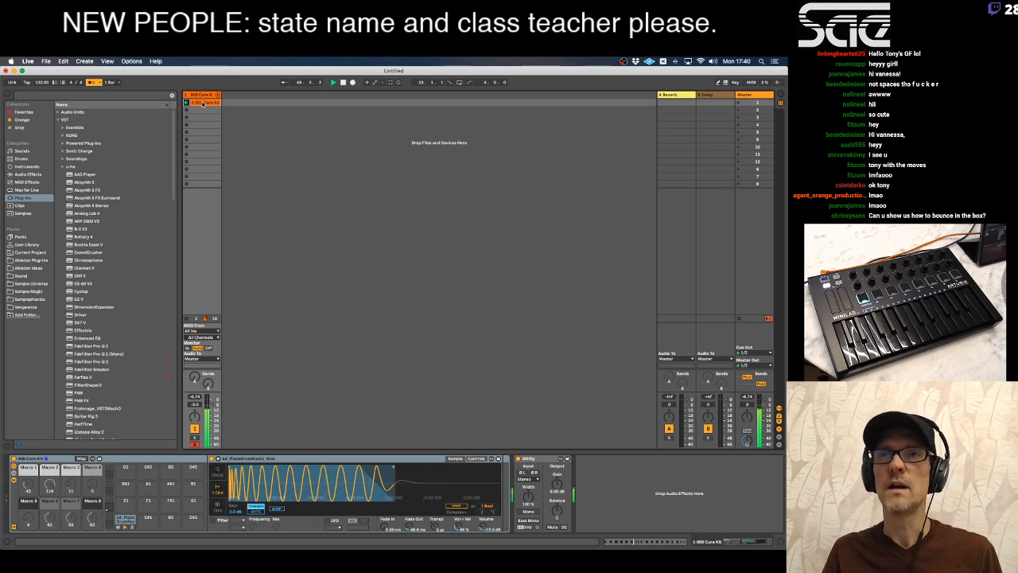
{"action": "left_click", "coordinate": [92, 81]}
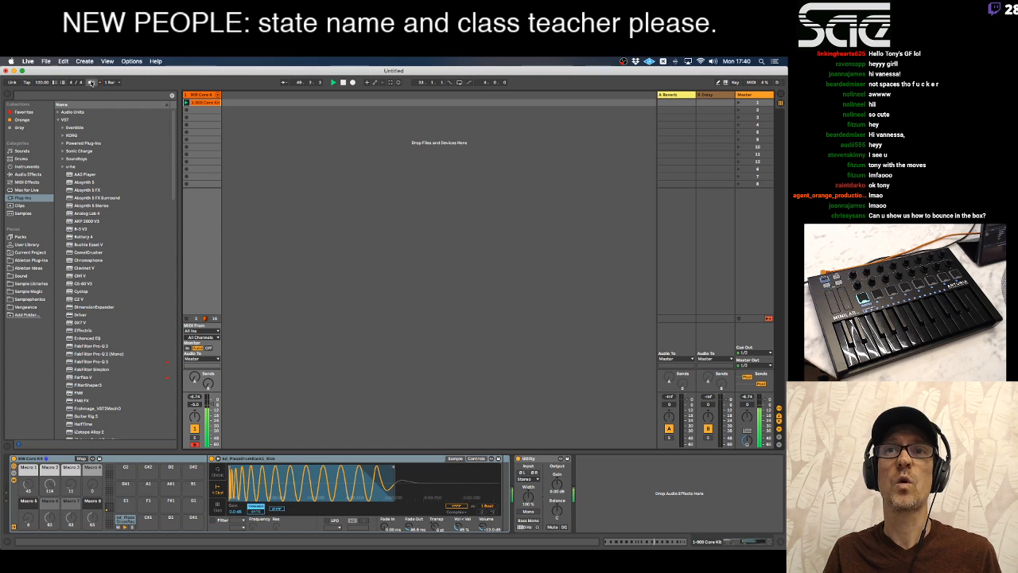
Check which record quantization value is set for MIDI recording.
{"action": "left_click", "coordinate": [64, 62]}
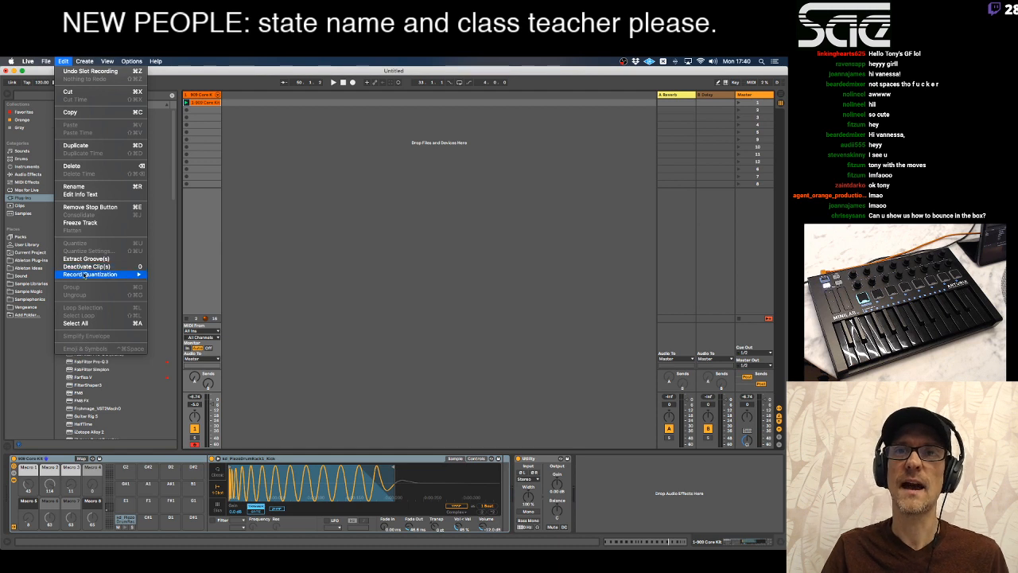
{"action": "mouse_move", "coordinate": [84, 274]}
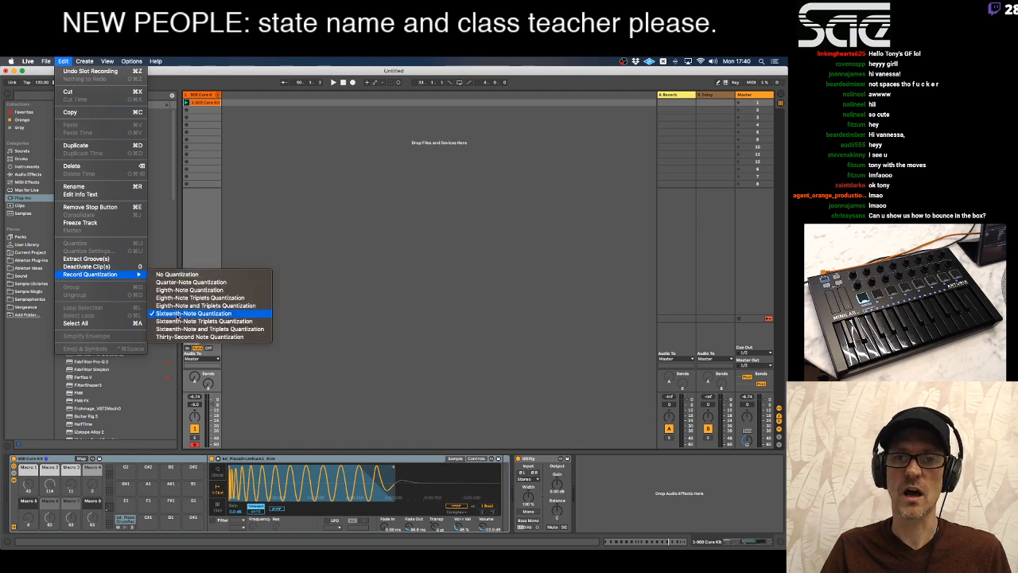
{"action": "left_click", "coordinate": [253, 227]}
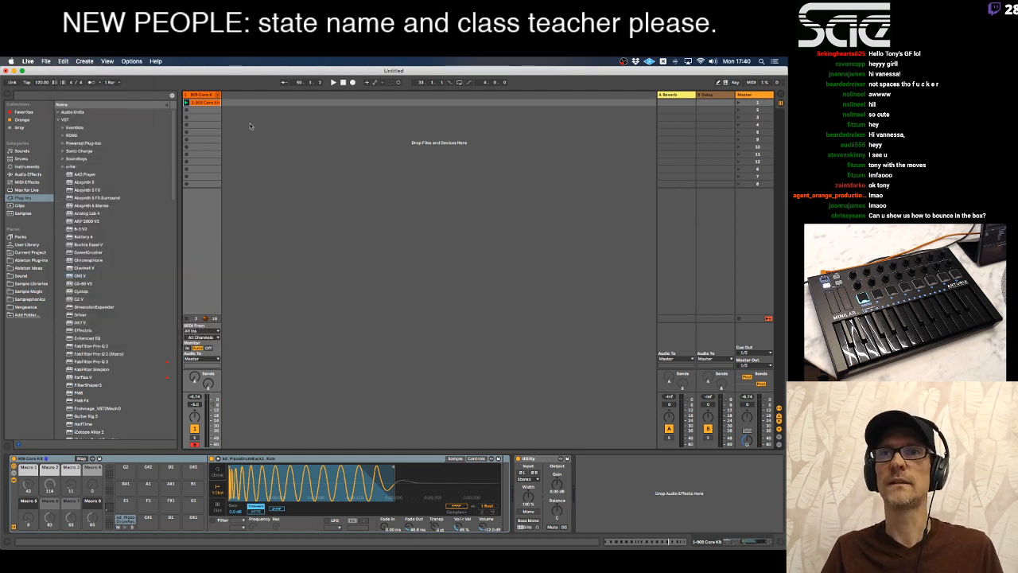
Add a second MIDI track after the 909 Core Kit track and load the 808 Core Kit drum rack onto it.
{"action": "left_click", "coordinate": [210, 96]}
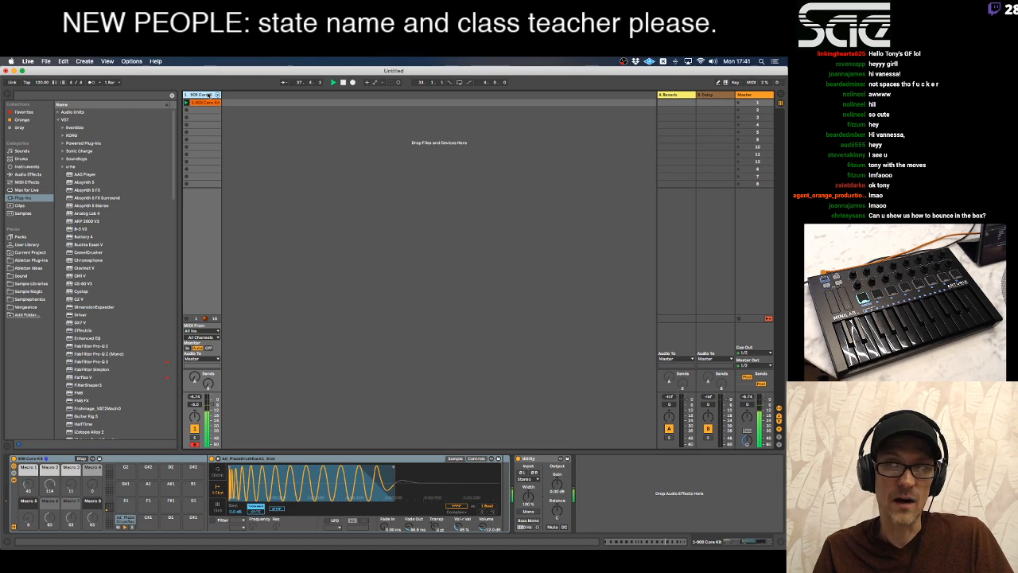
{"action": "key", "text": "super+shift+t"}
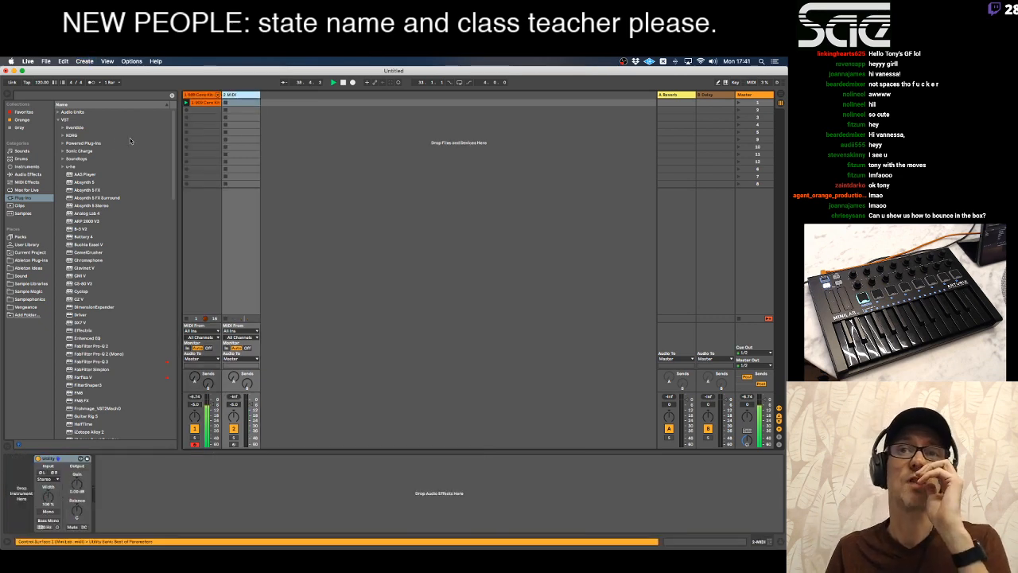
{"action": "left_click", "coordinate": [35, 168]}
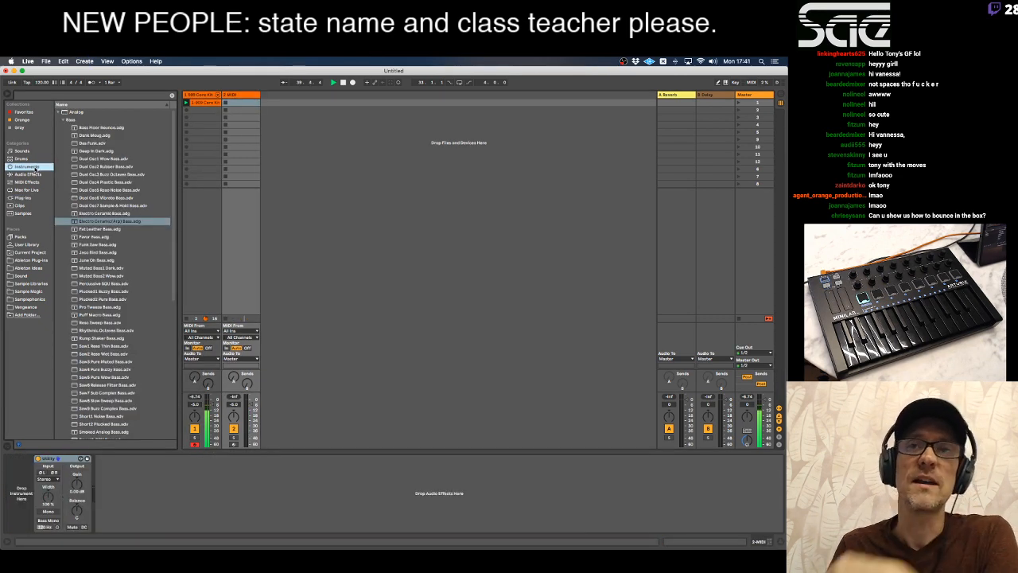
{"action": "left_click", "coordinate": [32, 159]}
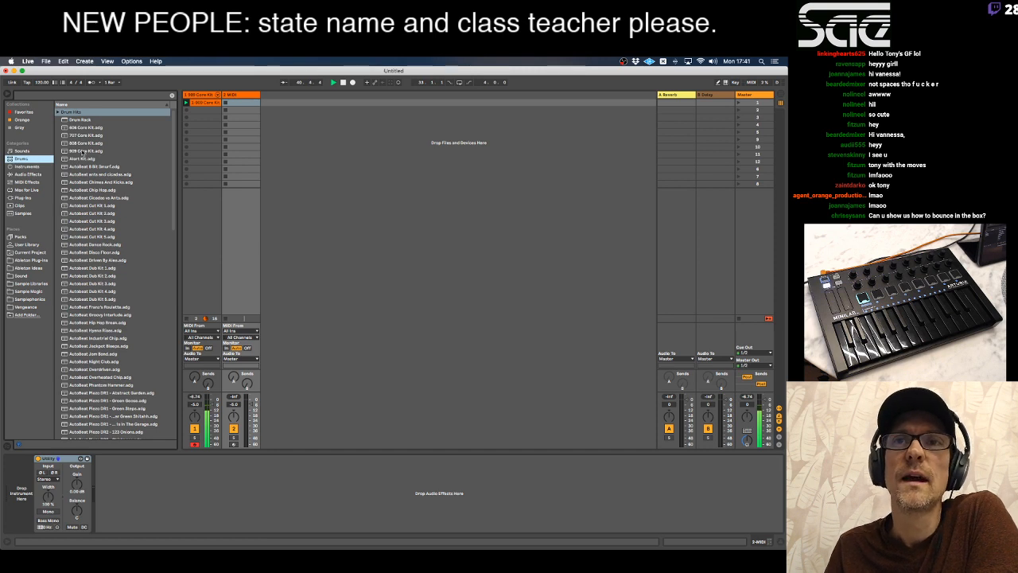
{"action": "left_click", "coordinate": [77, 143]}
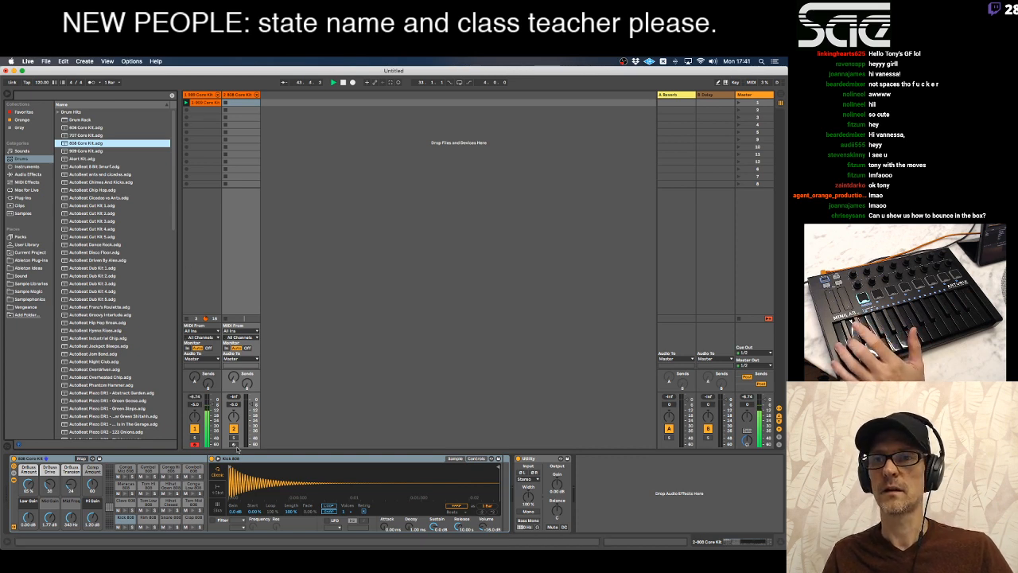
Arm the 808 Core Kit track and record a clap pattern into its first clip slot.
{"action": "left_click", "coordinate": [234, 444]}
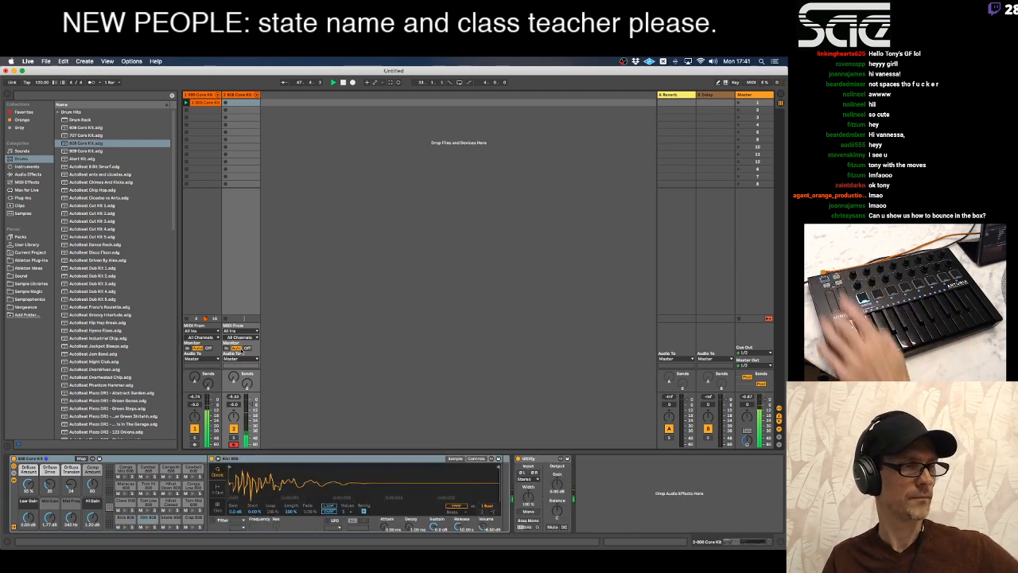
{"action": "left_click", "coordinate": [226, 104]}
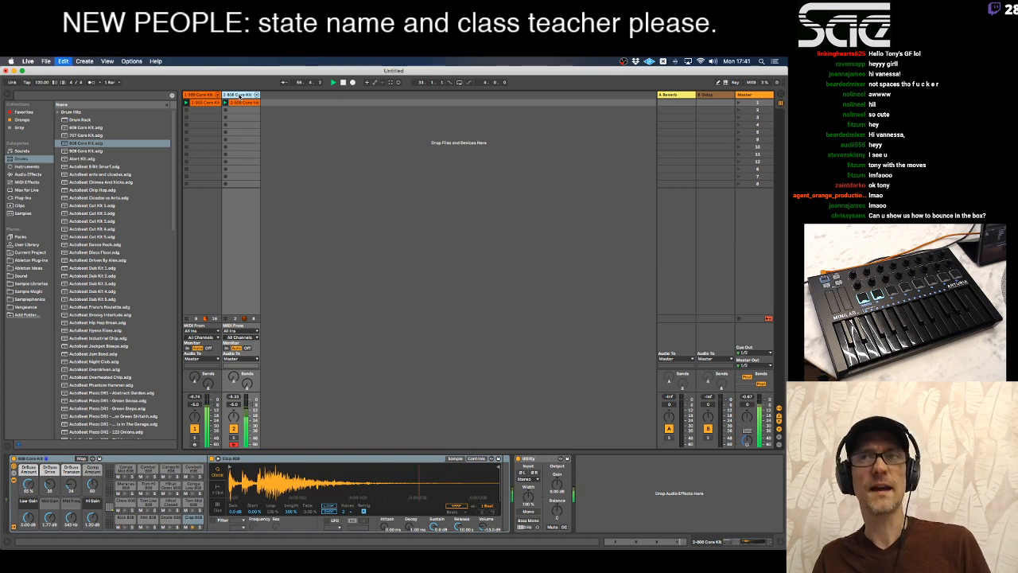
Duplicate the 808 Core Kit track without its recorded clip and rename the copy CH.
{"action": "key", "text": "super+d"}
{"action": "left_click", "coordinate": [280, 103]}
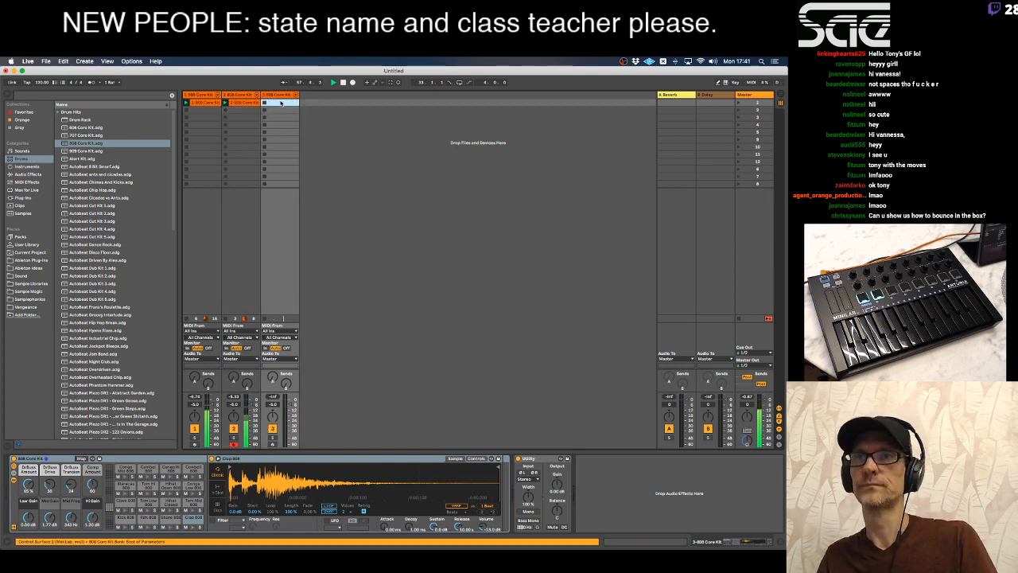
{"action": "double_click", "coordinate": [279, 94]}
{"action": "type", "text": "CH"}
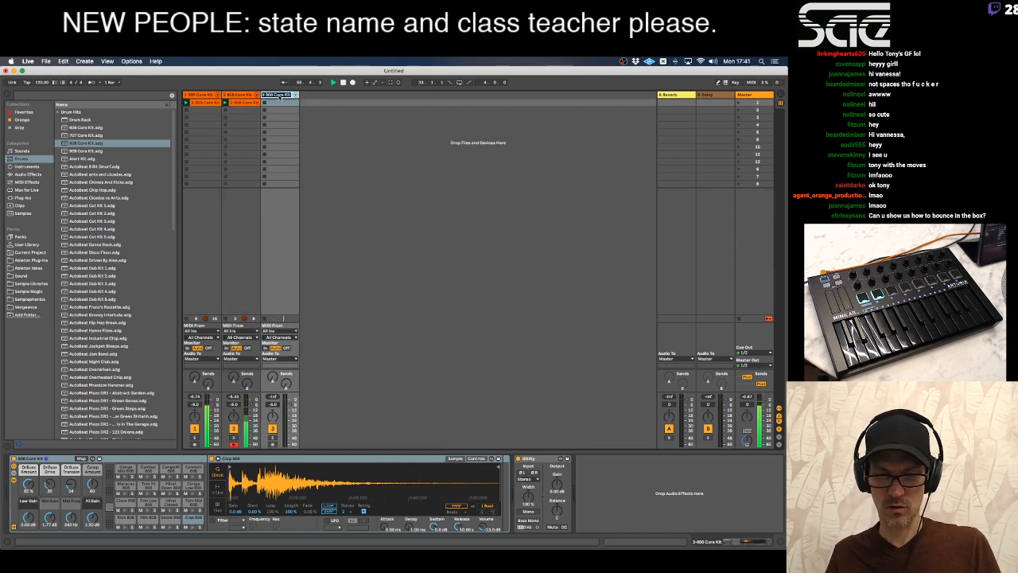
{"action": "key", "text": "Return"}
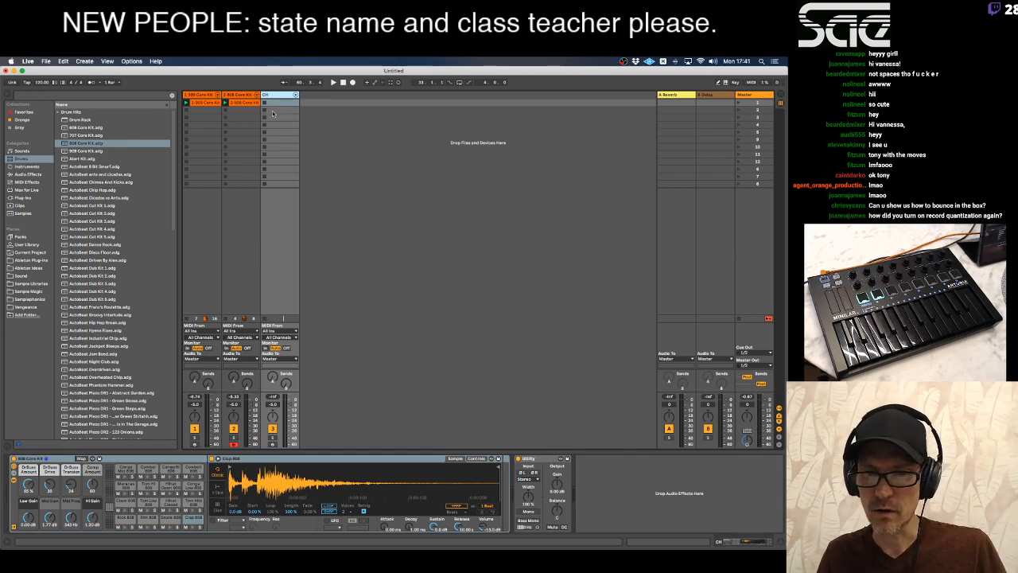
Show where the record quantization options are and review the available note values.
{"action": "left_click", "coordinate": [63, 61]}
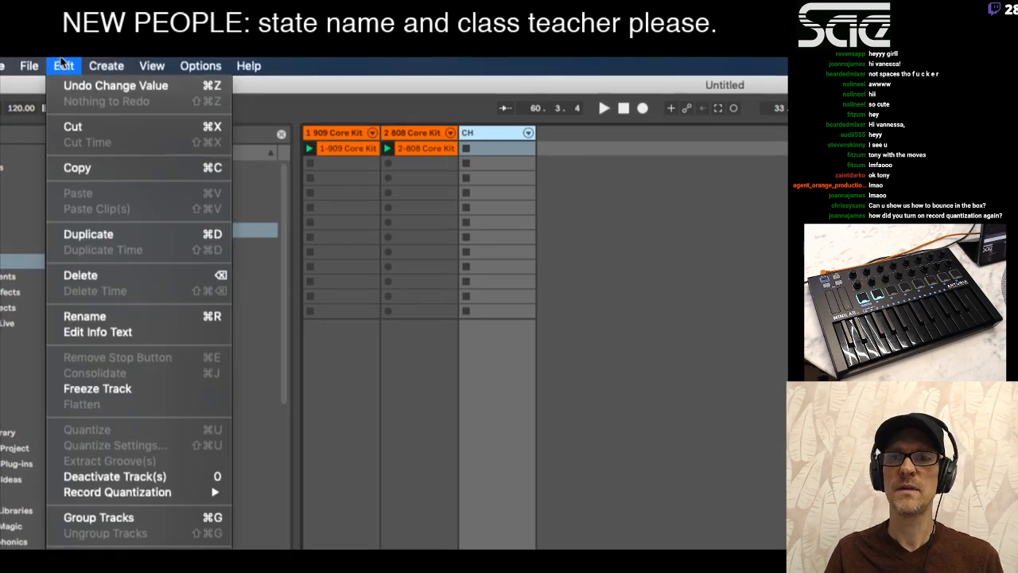
{"action": "mouse_move", "coordinate": [153, 493]}
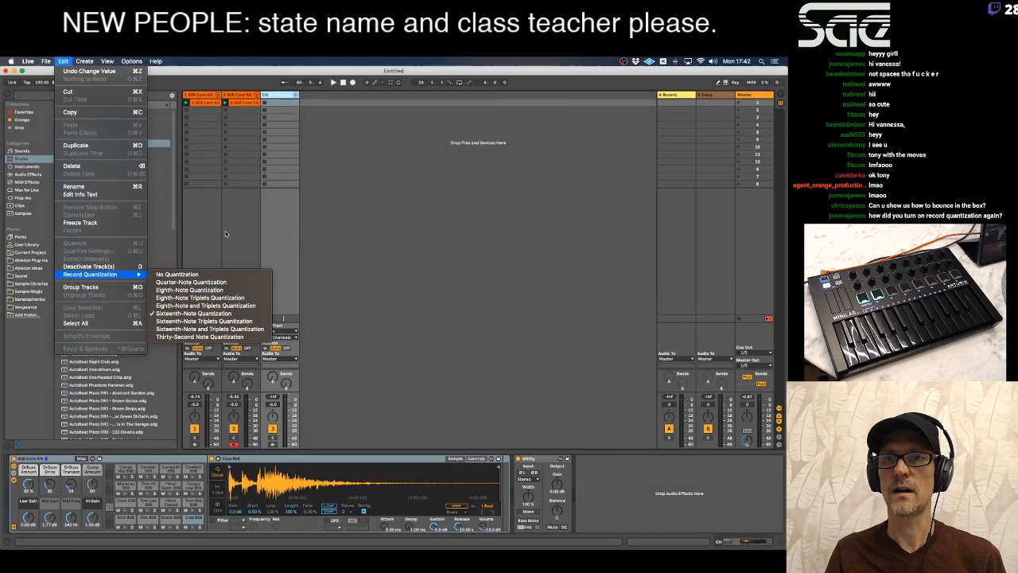
{"action": "left_click", "coordinate": [375, 393]}
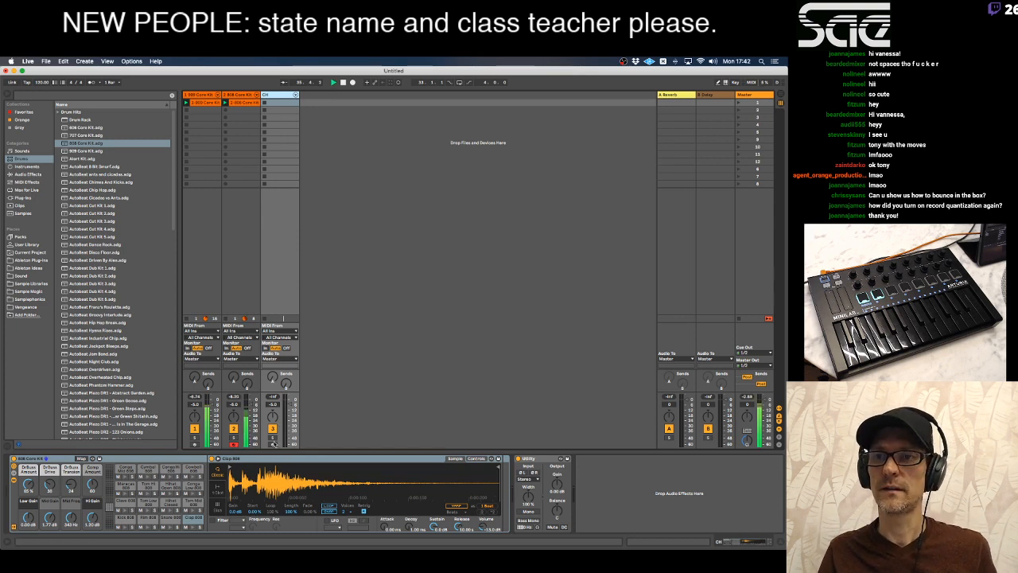
Arm the CH track and record a closed hi-hat pattern into its first clip slot.
{"action": "left_click", "coordinate": [273, 444]}
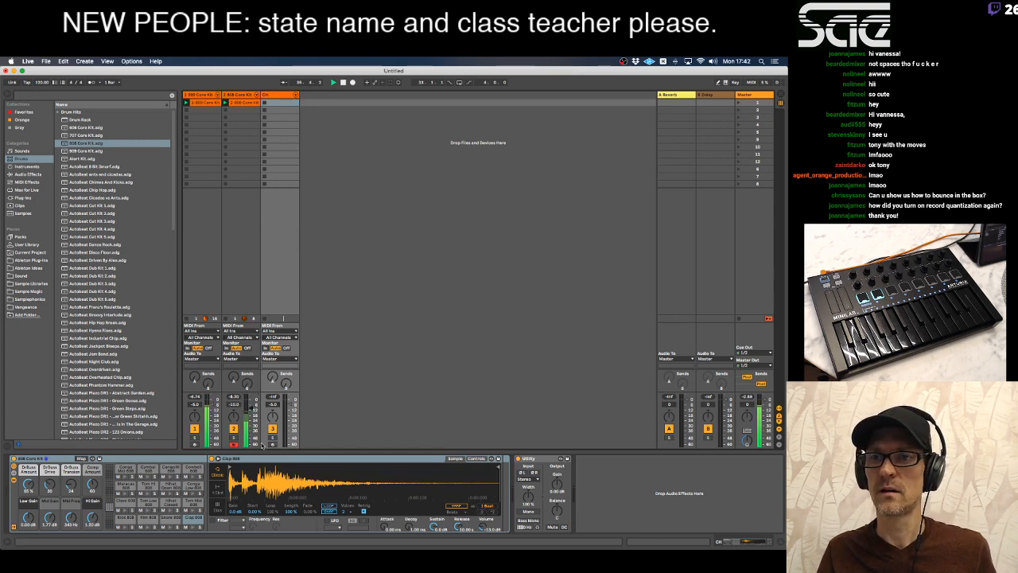
{"action": "left_click", "coordinate": [277, 96]}
{"action": "left_click", "coordinate": [265, 104]}
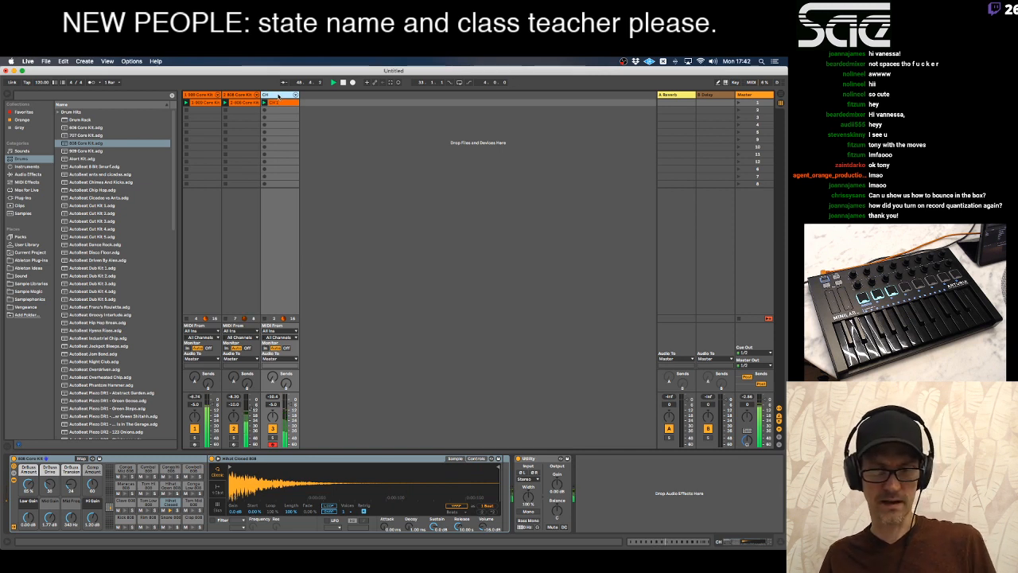
Duplicate the CH track without its recorded clip and rename the copy SS.
{"action": "key", "text": "super+d"}
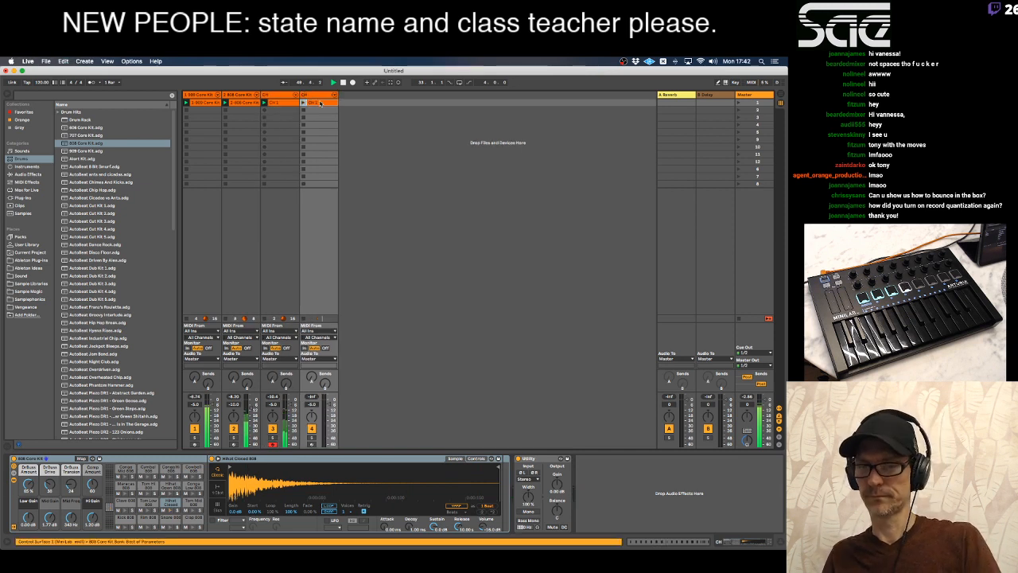
{"action": "left_click", "coordinate": [318, 95]}
{"action": "type", "text": "SS"}
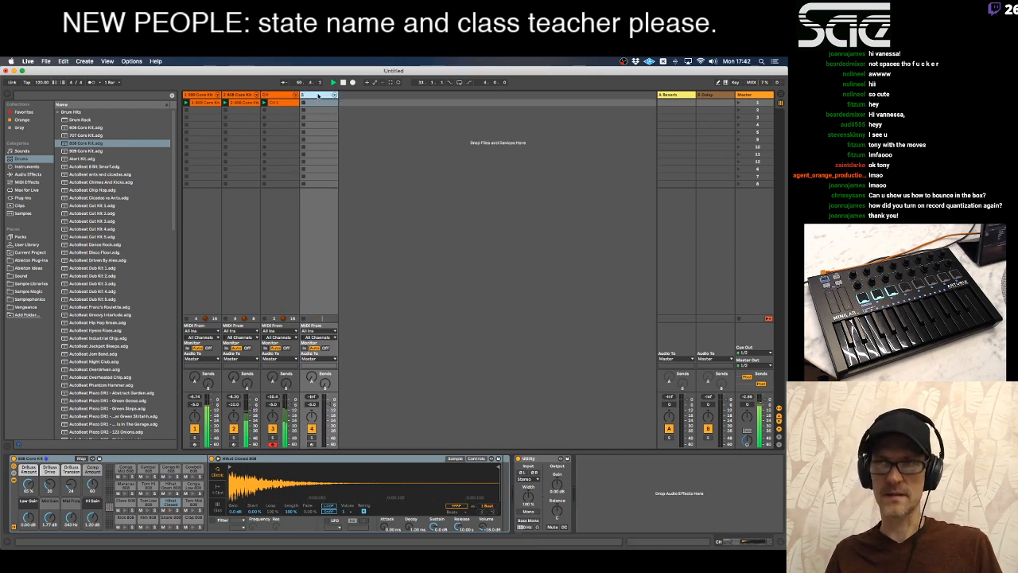
Arm the SS track, record a Rim 808 pattern into its first clip slot and loop the clip.
{"action": "left_click", "coordinate": [312, 444]}
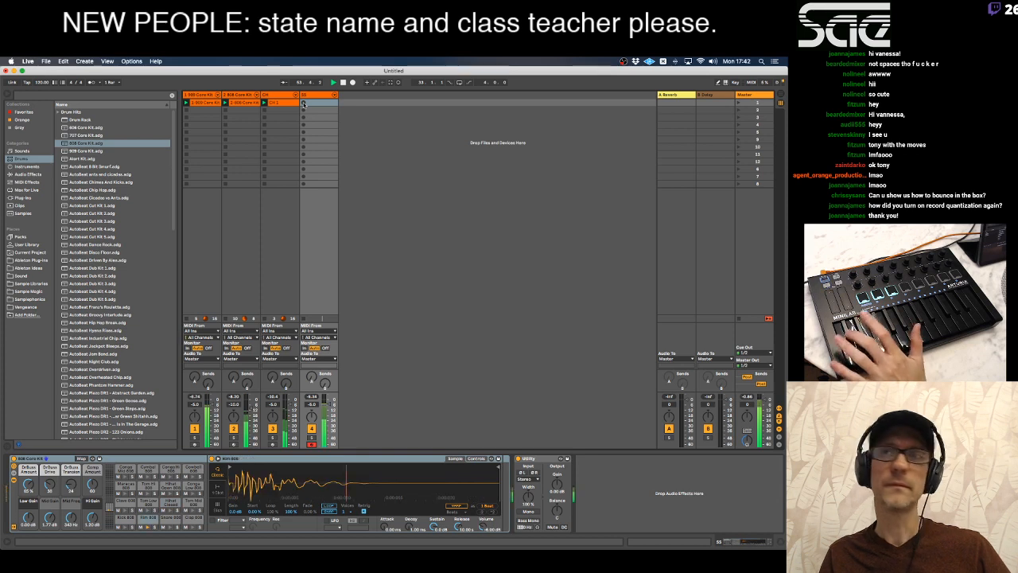
{"action": "left_click", "coordinate": [303, 103]}
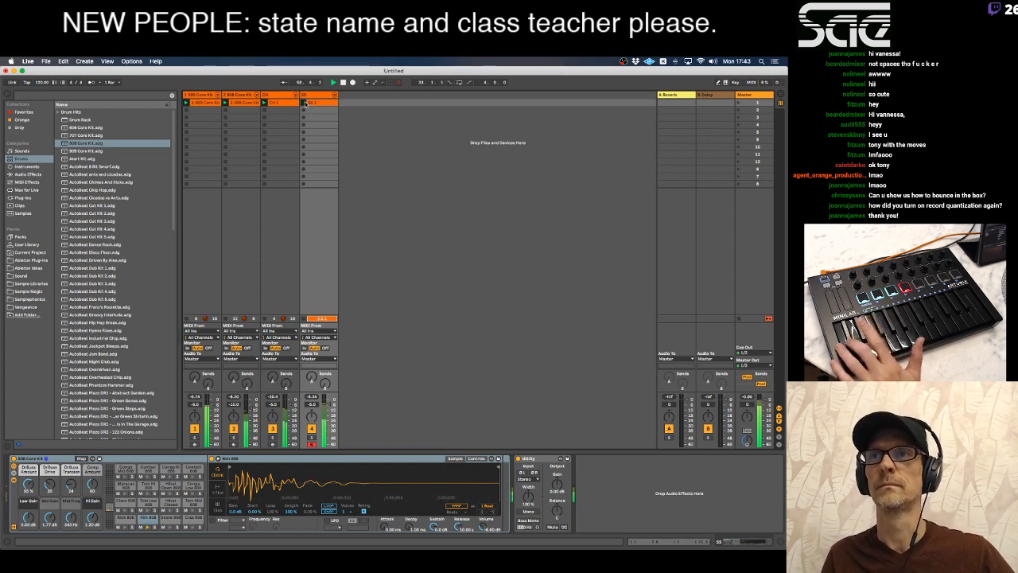
{"action": "left_click", "coordinate": [305, 103]}
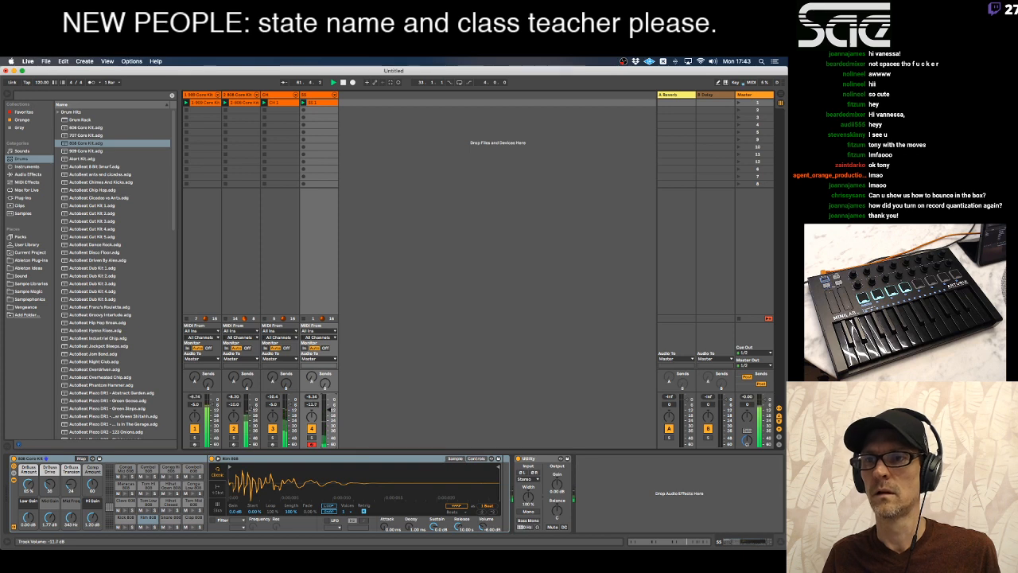
Add a MIDI track after SS and load the 606 Core Kit drum rack onto it.
{"action": "left_click", "coordinate": [314, 95]}
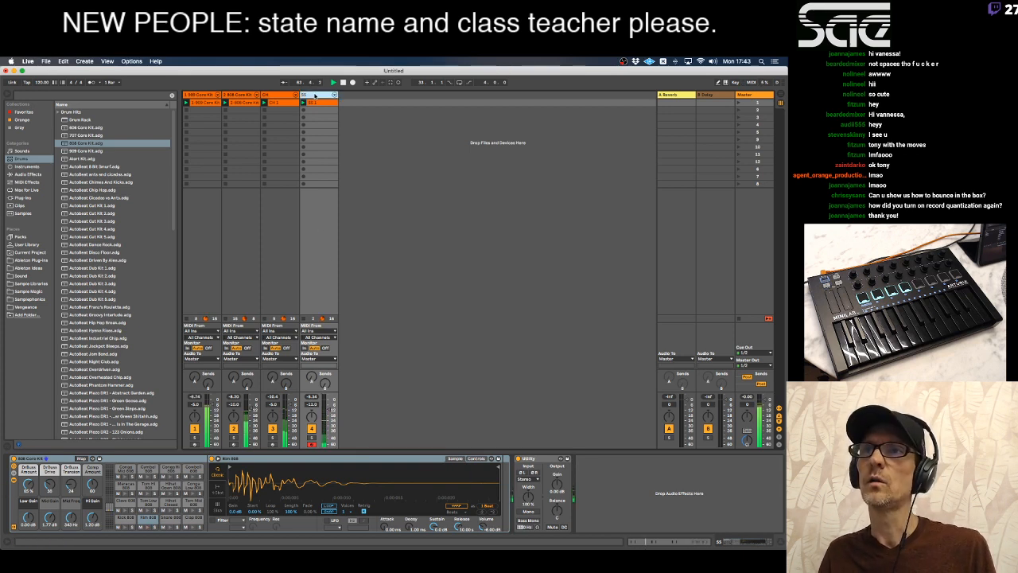
{"action": "key", "text": "super+shift+t"}
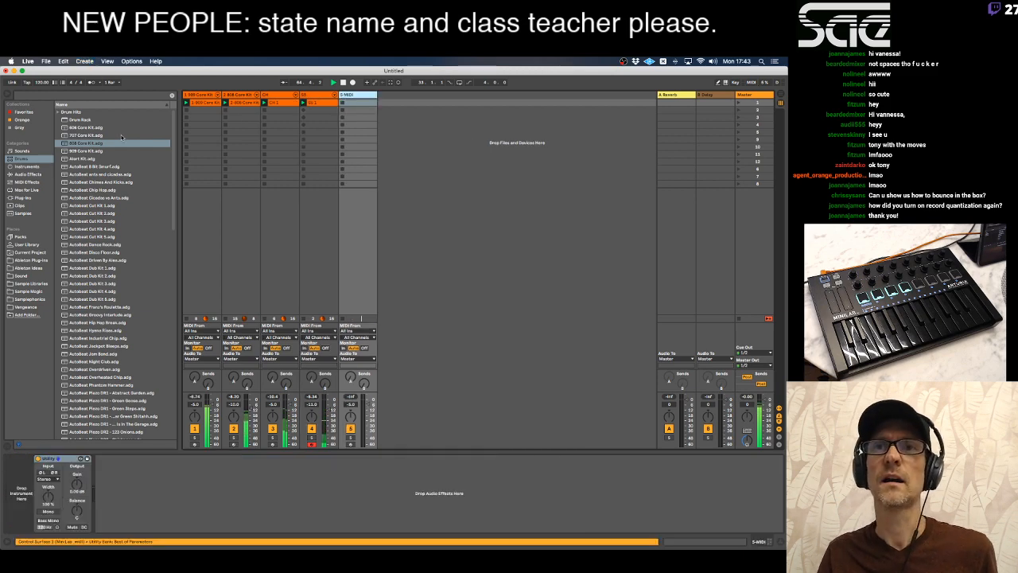
{"action": "left_click_drag", "start_coordinate": [97, 128], "coordinate": [187, 123]}
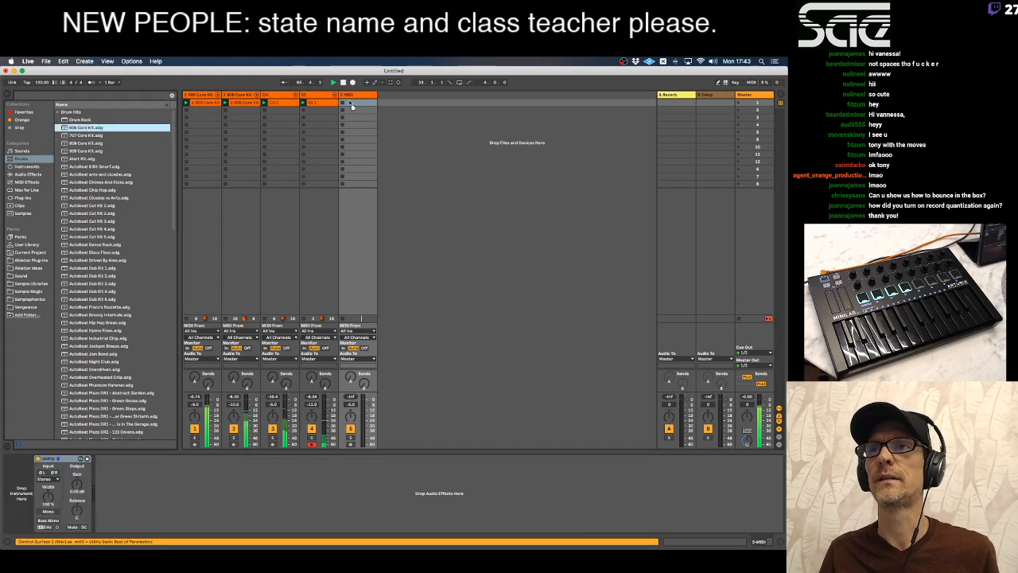
{"action": "left_click_drag", "start_coordinate": [348, 101], "coordinate": [348, 102]}
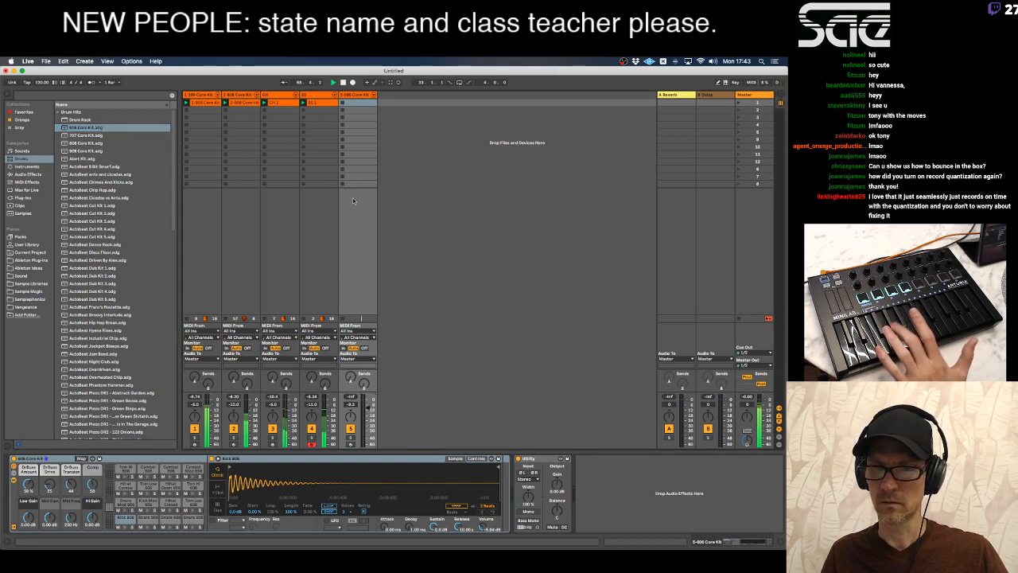
Record a cymbal pattern into the first clip slot of the 606 Core Kit track and set the track volume to -24.7 dB.
{"action": "left_click", "coordinate": [350, 444]}
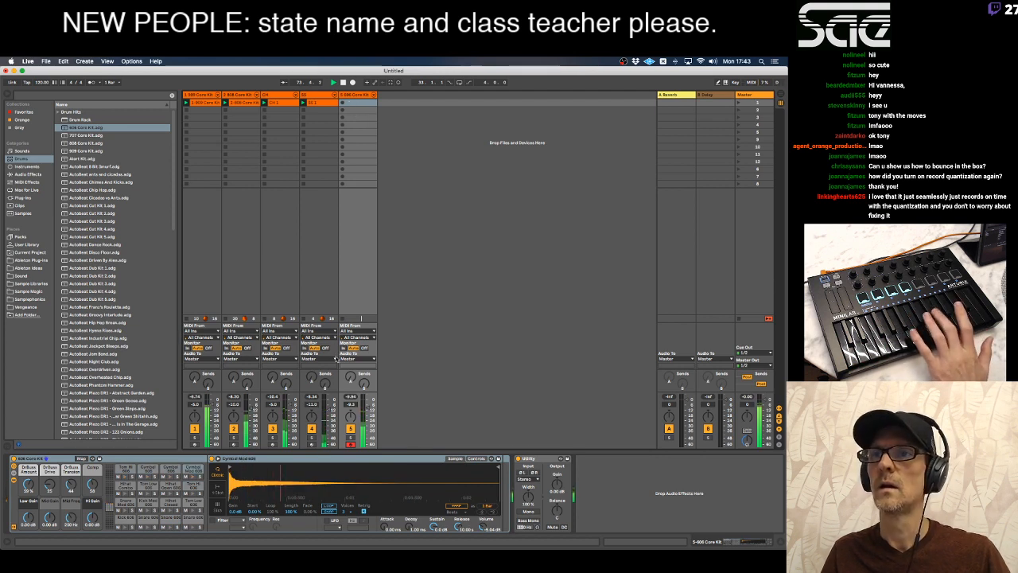
{"action": "left_click", "coordinate": [342, 175]}
{"action": "left_click", "coordinate": [342, 102]}
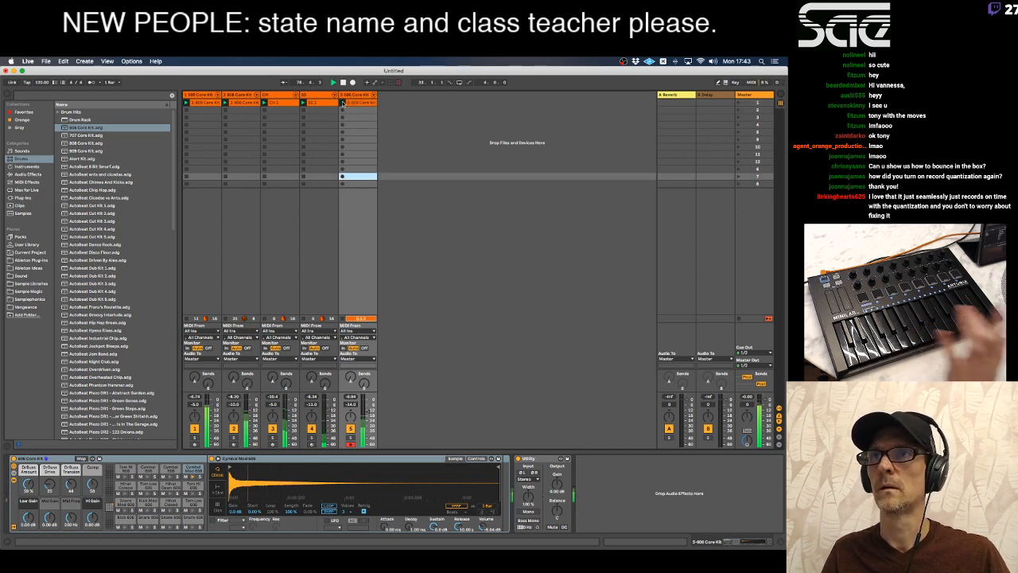
{"action": "left_click", "coordinate": [343, 103]}
{"action": "left_click", "coordinate": [367, 411]}
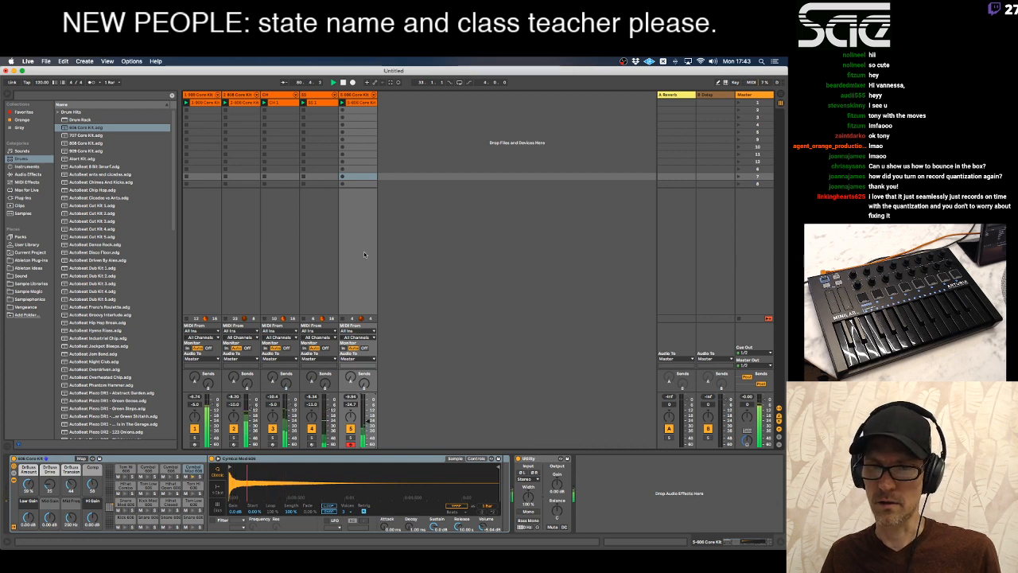
Duplicate the SS track without its recorded clip and rename the copy CH2.
{"action": "left_click", "coordinate": [324, 95]}
{"action": "key", "text": "super+r"}
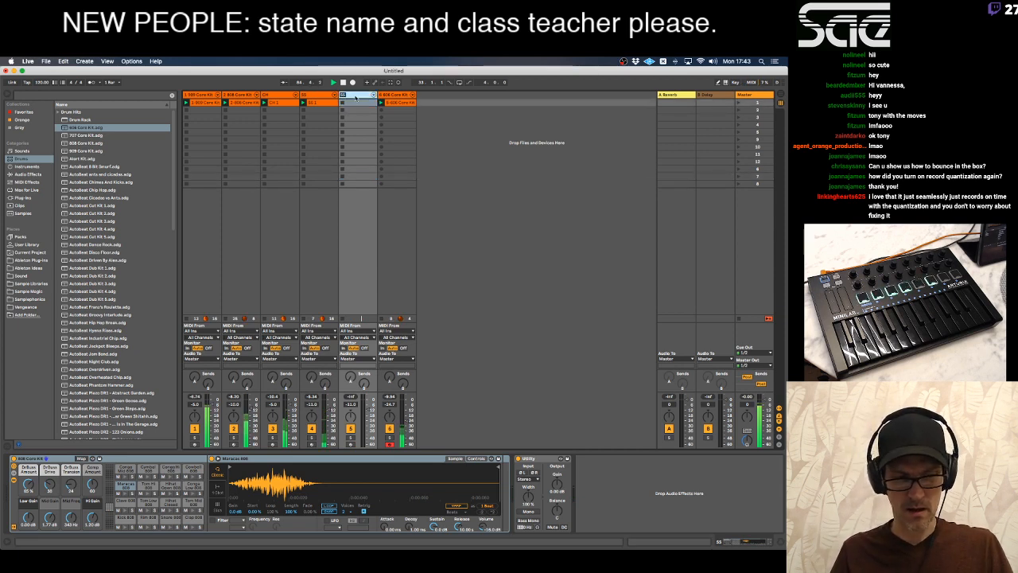
{"action": "type", "text": "CH2"}
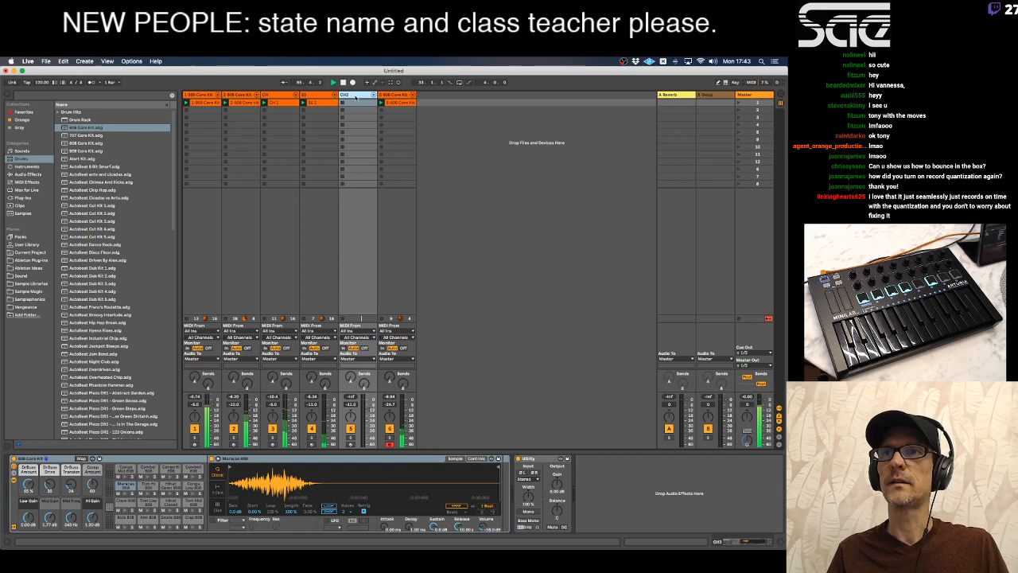
Record a Maracas 808 pattern into the first clip slot of the CH2 track and lower the track volume to about -14 dB.
{"action": "left_click", "coordinate": [351, 445]}
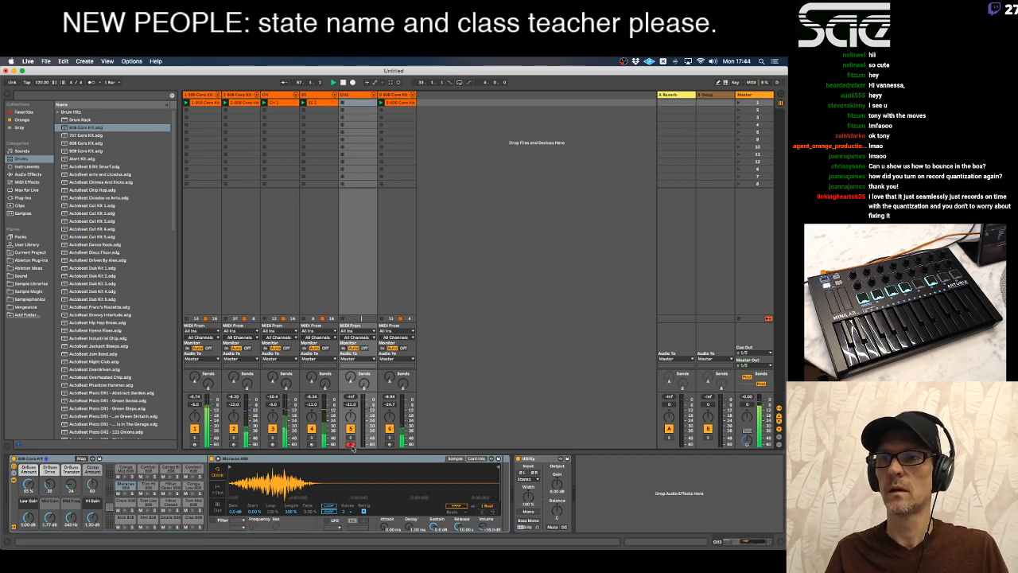
{"action": "left_click", "coordinate": [343, 104]}
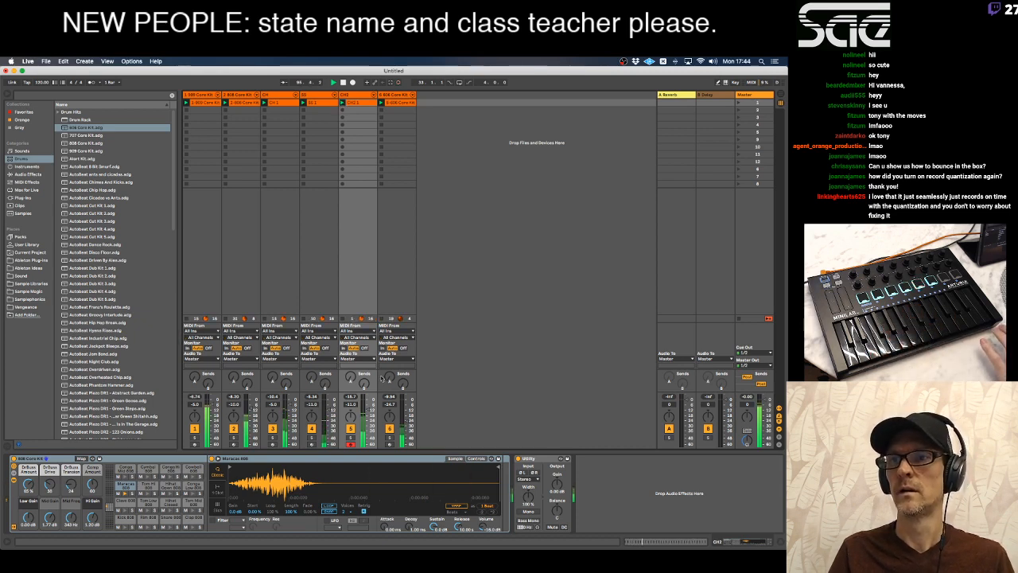
{"action": "left_click_drag", "start_coordinate": [372, 415], "coordinate": [369, 417]}
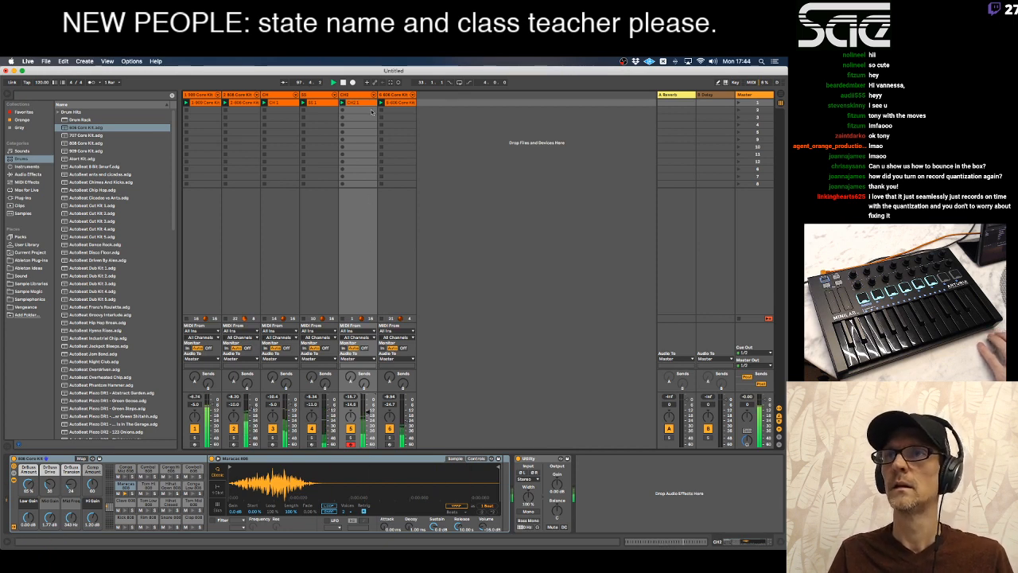
Add a MIDI track after the 606 Core Kit track.
{"action": "left_click", "coordinate": [400, 94]}
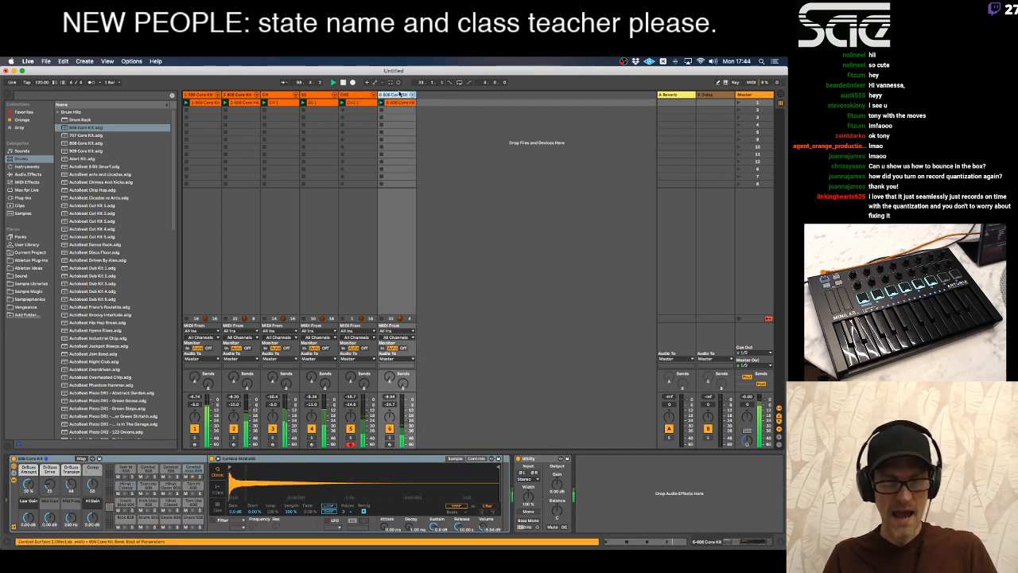
{"action": "key", "text": "super+shift+t"}
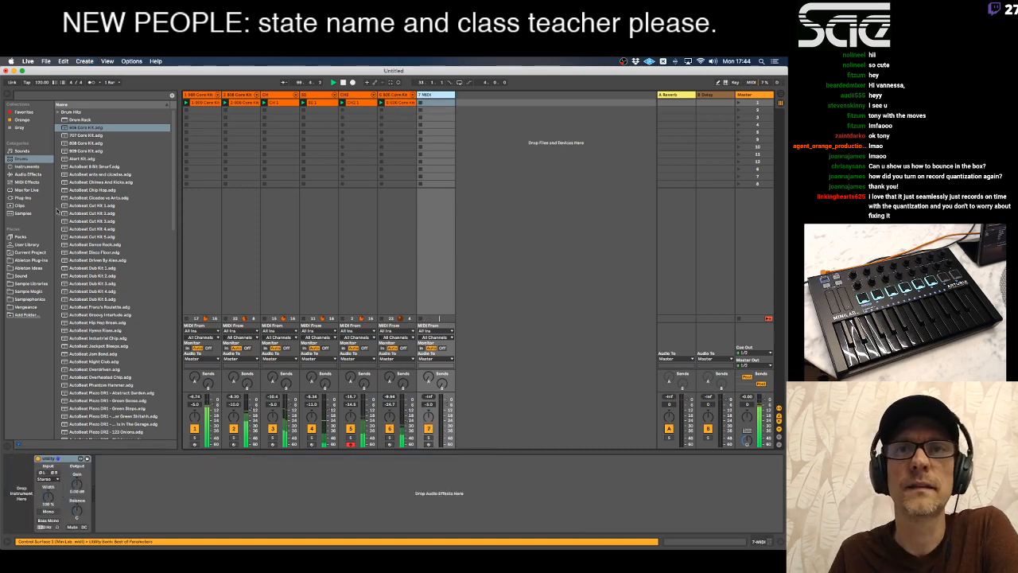
{"action": "left_click", "coordinate": [29, 260]}
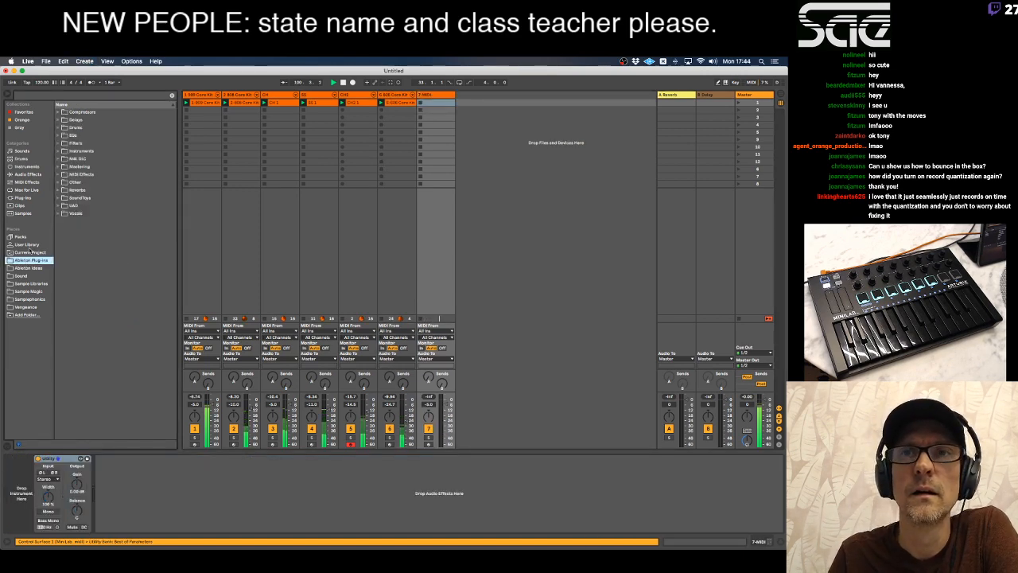
{"action": "left_click", "coordinate": [59, 128]}
{"action": "left_click", "coordinate": [63, 136]}
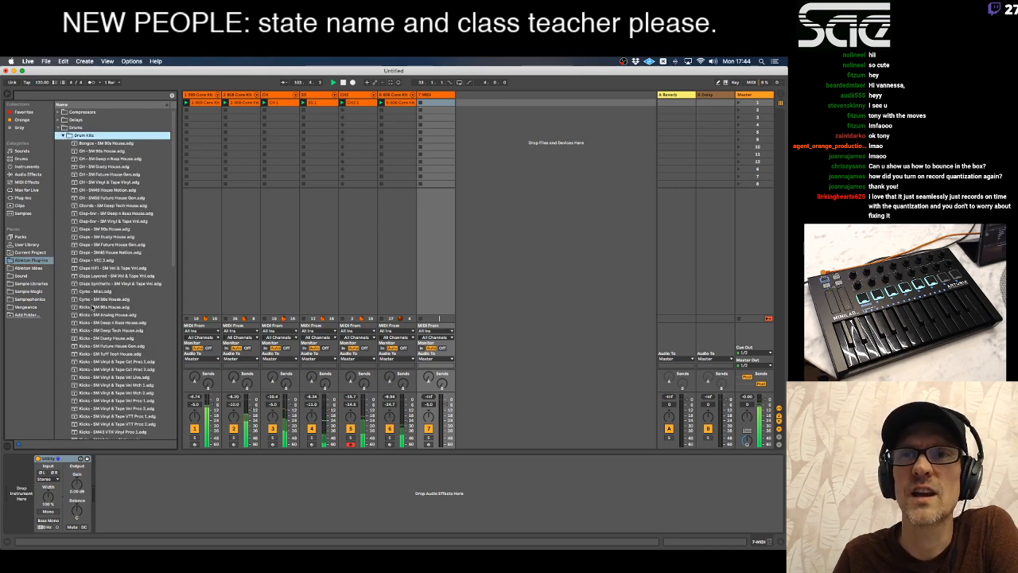
{"action": "scroll", "coordinate": [92, 307], "scroll_direction": "down", "scroll_amount": 5}
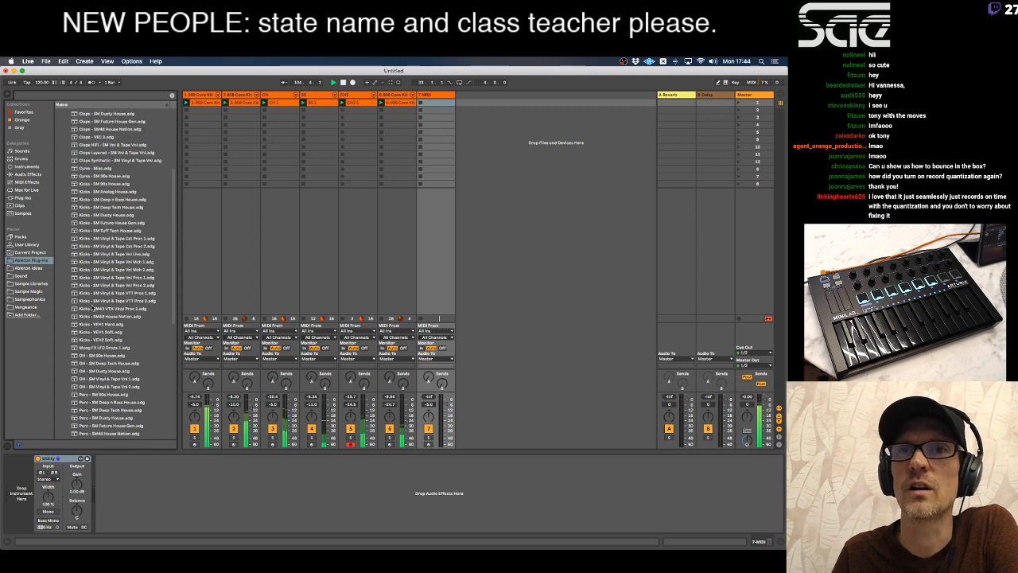
{"action": "scroll", "coordinate": [93, 307], "scroll_direction": "down", "scroll_amount": 6}
{"action": "left_click", "coordinate": [80, 298]}
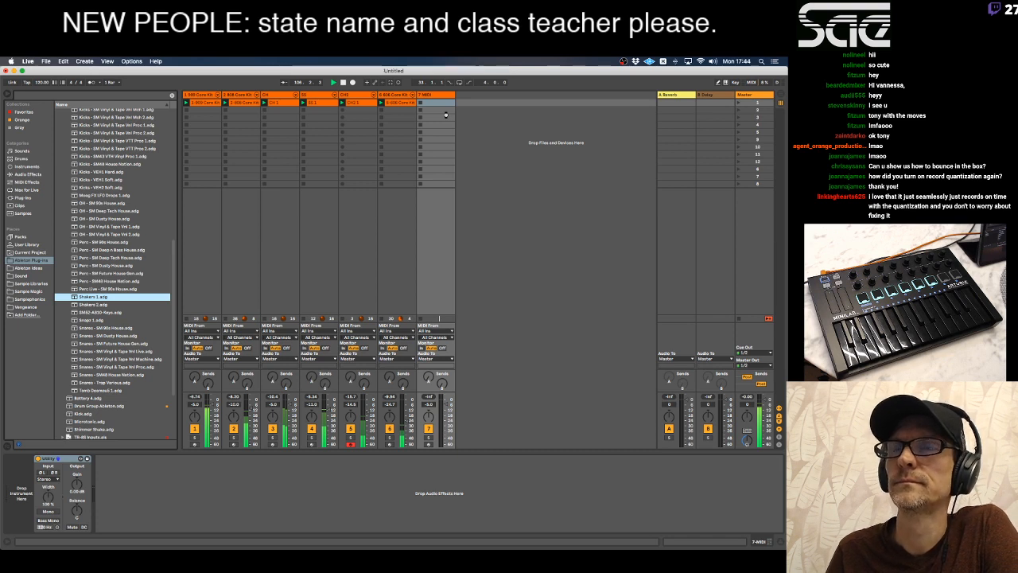
{"action": "left_click_drag", "start_coordinate": [445, 115], "coordinate": [446, 117]}
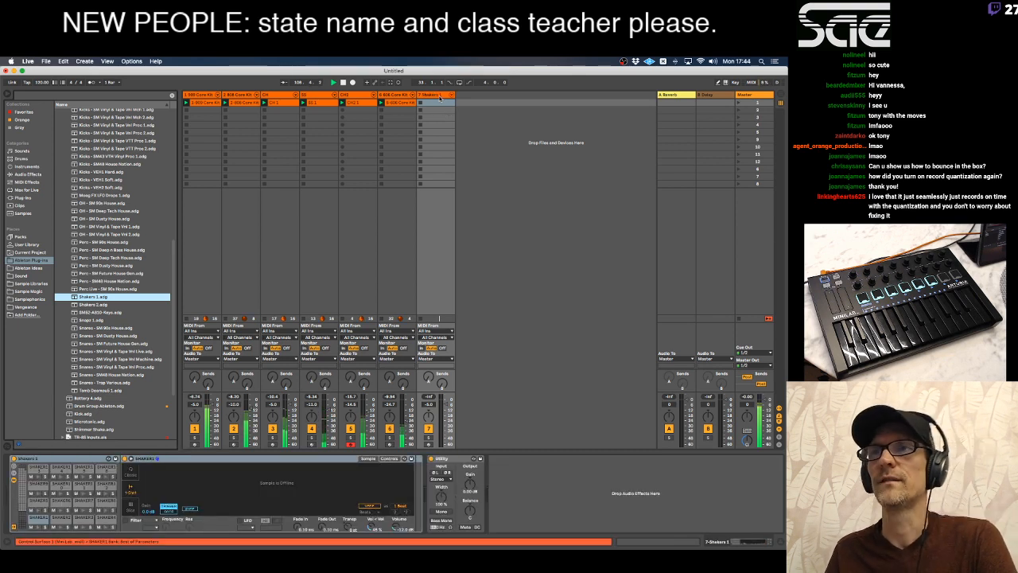
{"action": "left_click", "coordinate": [64, 458]}
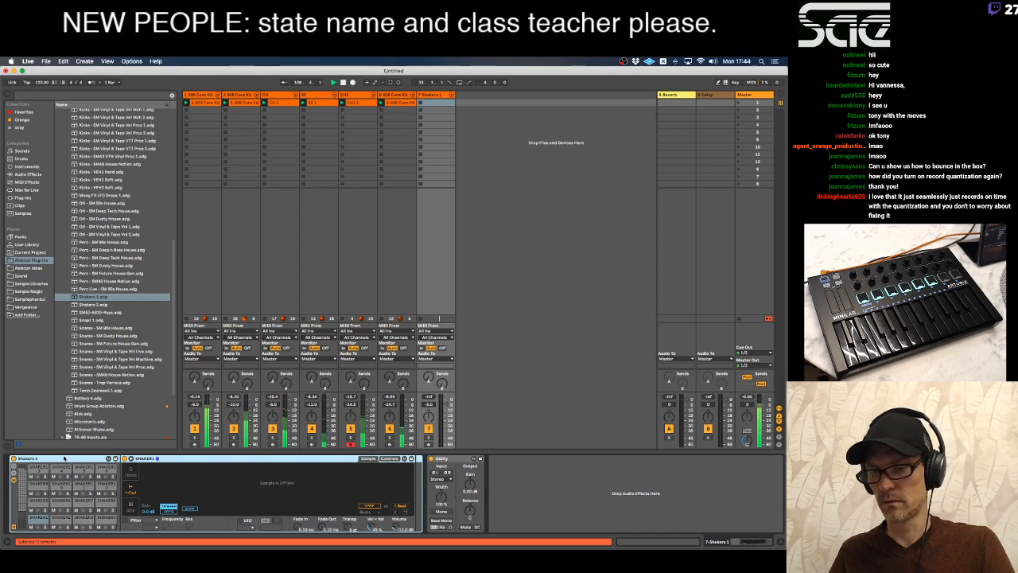
{"action": "key", "text": "Delete"}
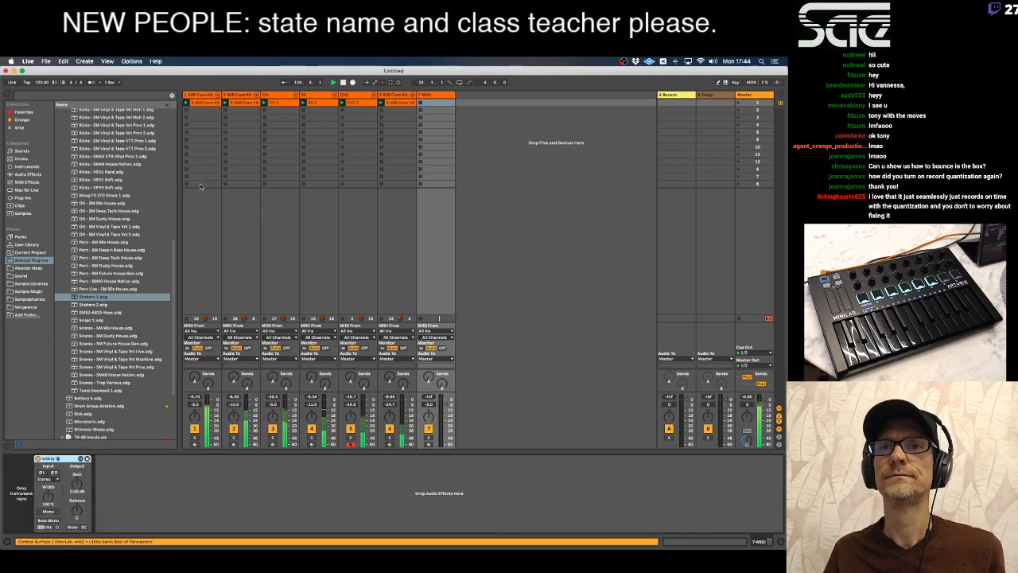
Search the drum racks for "perc" and load Percussion Core Kit onto the empty MIDI track.
{"action": "left_click", "coordinate": [423, 95]}
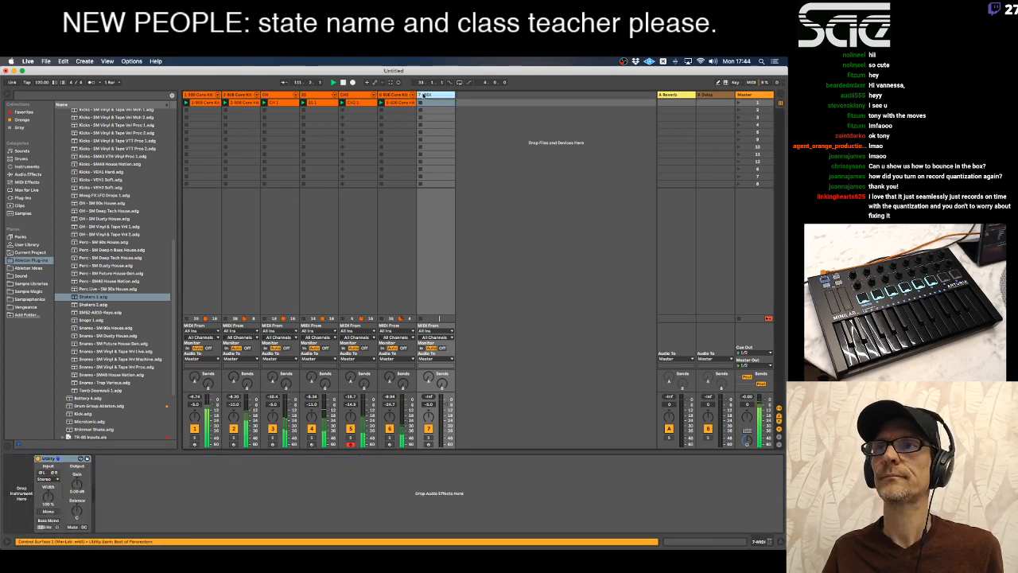
{"action": "left_click", "coordinate": [21, 160]}
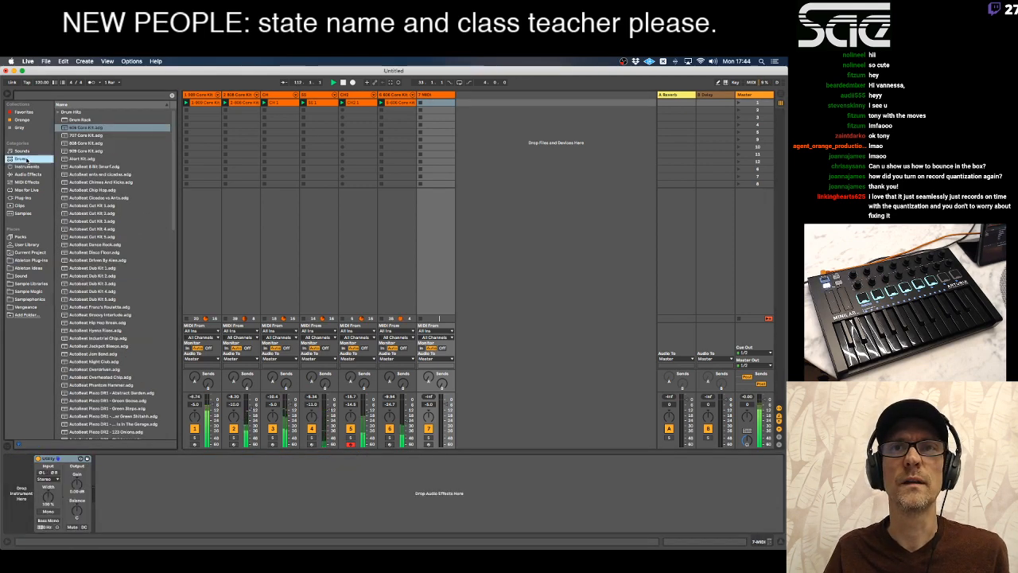
{"action": "left_click", "coordinate": [107, 98]}
{"action": "type", "text": "perc"}
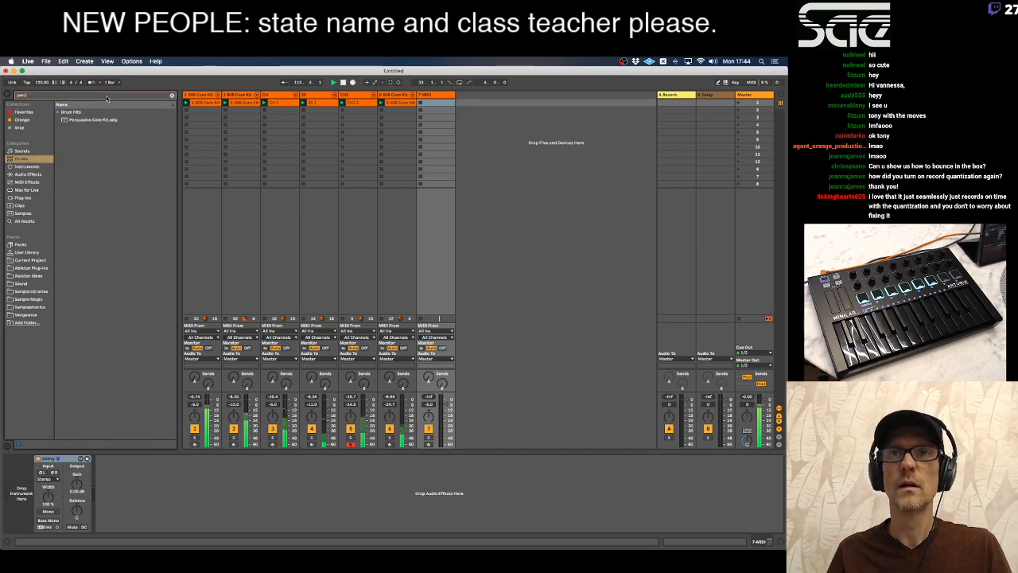
{"action": "left_click", "coordinate": [85, 121]}
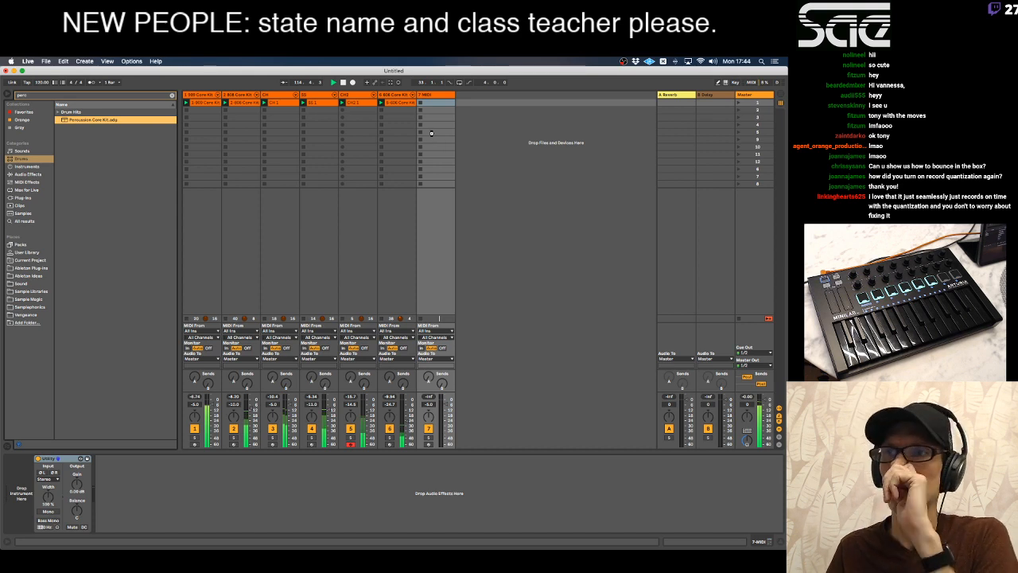
{"action": "key", "text": "Return"}
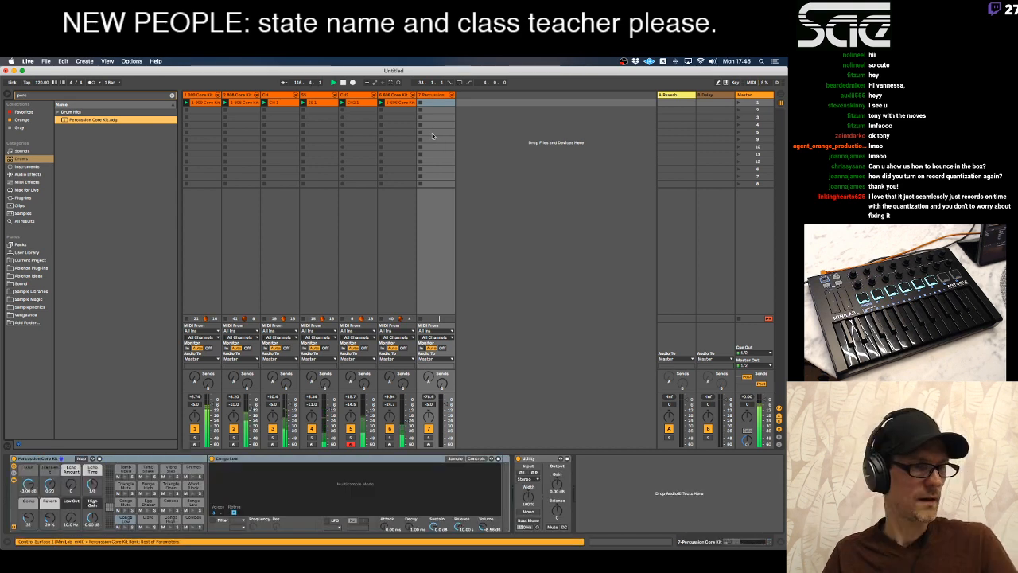
Set the Percussion Core Kit track volume to -16.0 dB and record a Cabasa pattern into its first clip slot.
{"action": "left_click", "coordinate": [430, 445]}
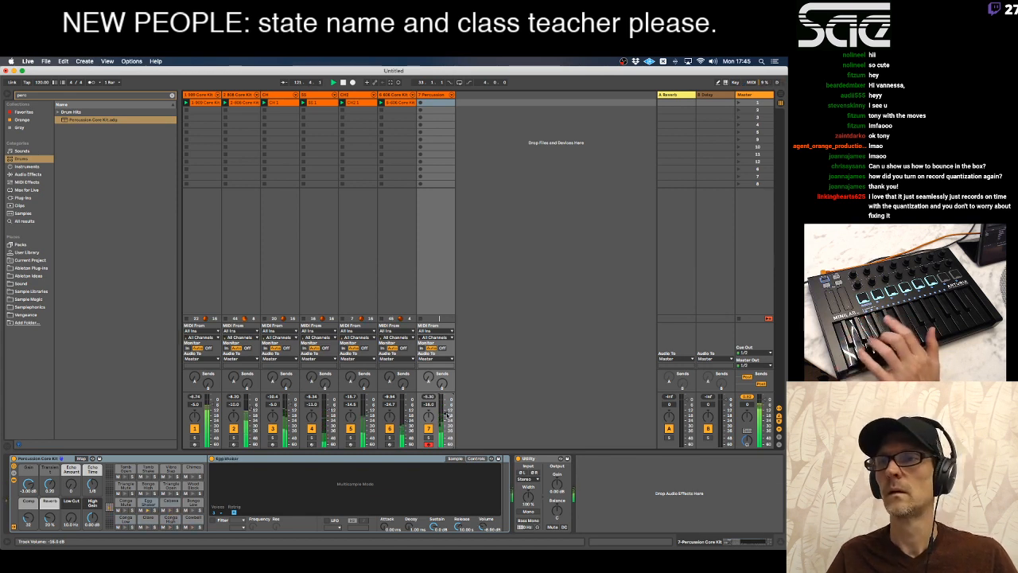
{"action": "left_click", "coordinate": [421, 104]}
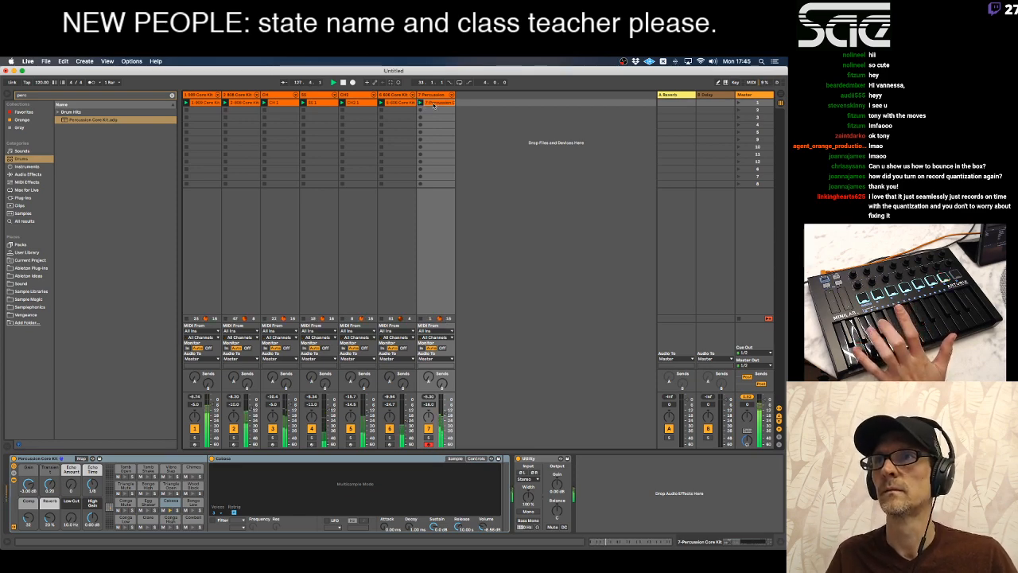
Open the recorded Percussion clip and shorten its loop to the two bars from 2.1.1 to 4.1.1.
{"action": "double_click", "coordinate": [433, 104]}
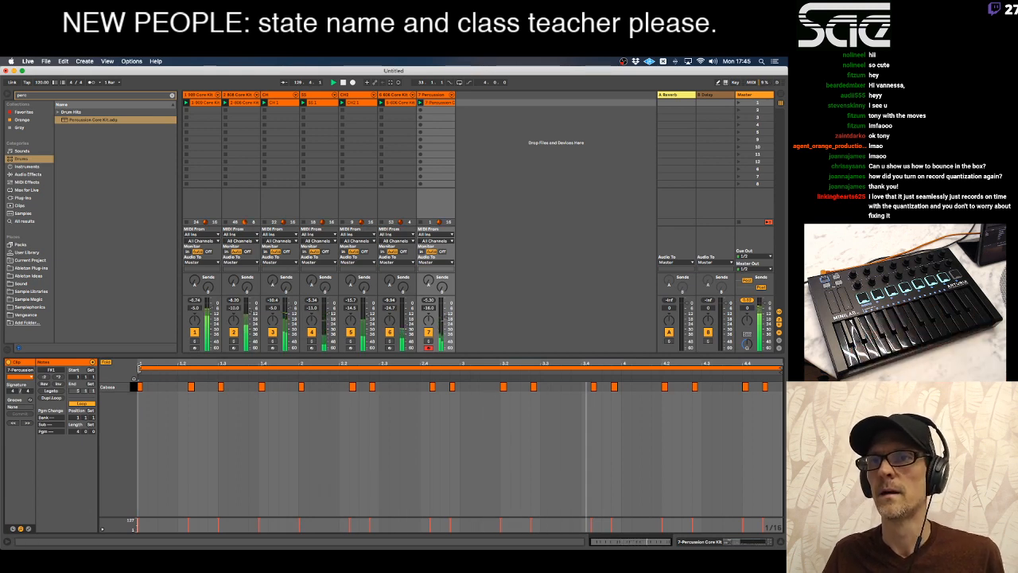
{"action": "key", "text": "super+a"}
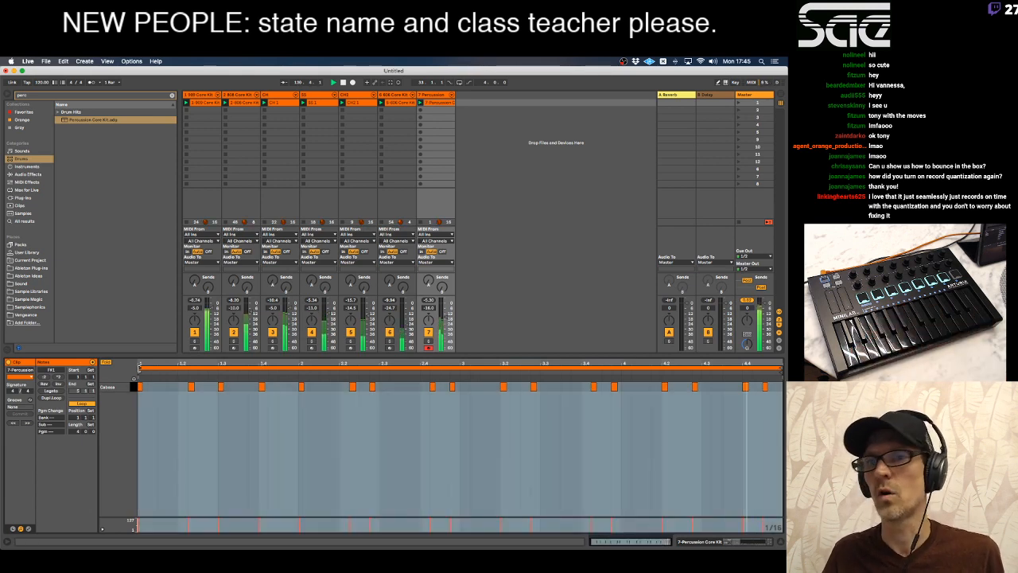
{"action": "left_click_drag", "start_coordinate": [139, 368], "coordinate": [298, 368]}
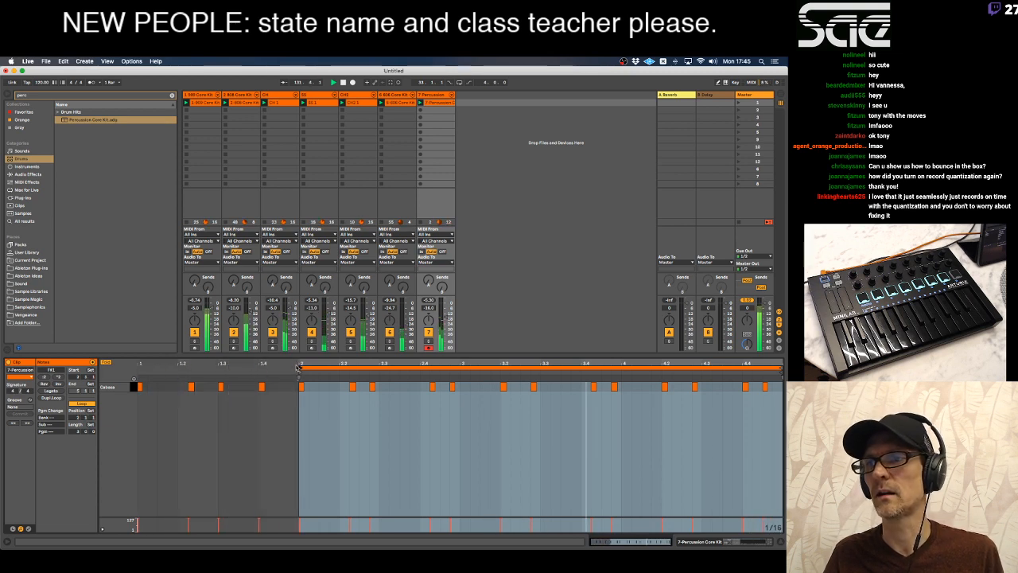
{"action": "left_click_drag", "start_coordinate": [782, 369], "coordinate": [622, 371]}
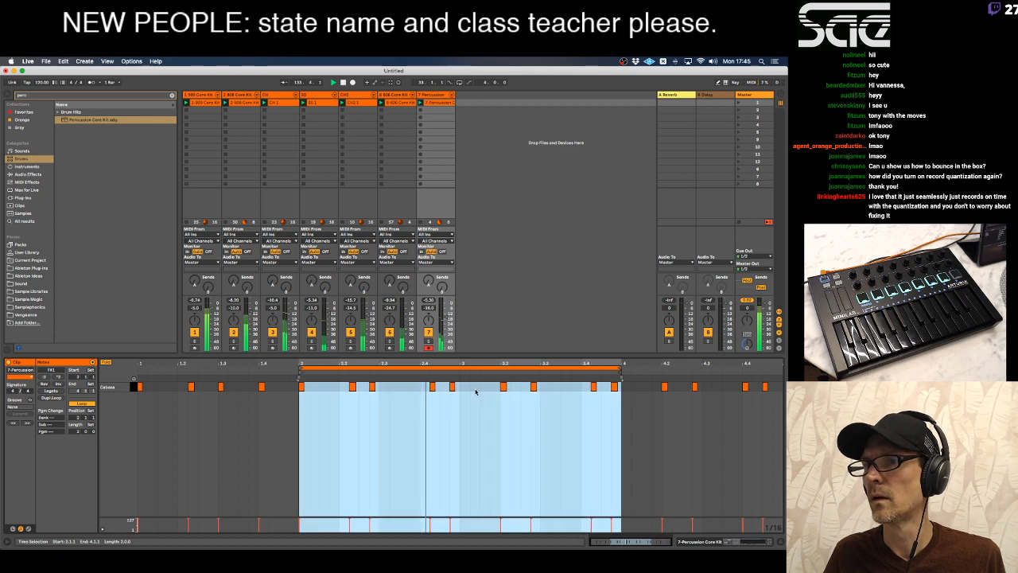
Move the Cabasa note at 3.2 one sixteenth later and delete the note at the start of the loop.
{"action": "left_click", "coordinate": [512, 387]}
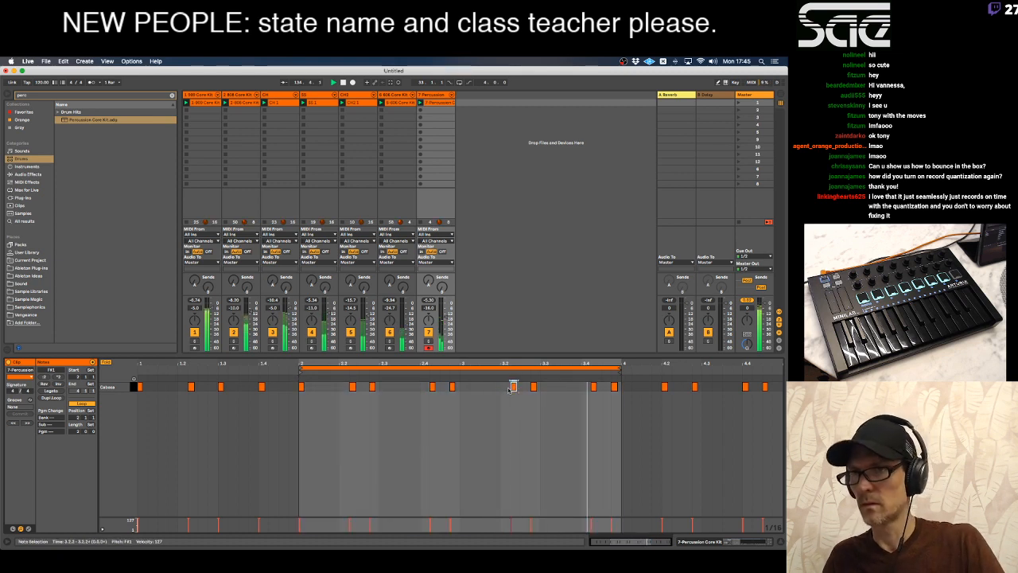
{"action": "left_click", "coordinate": [300, 386]}
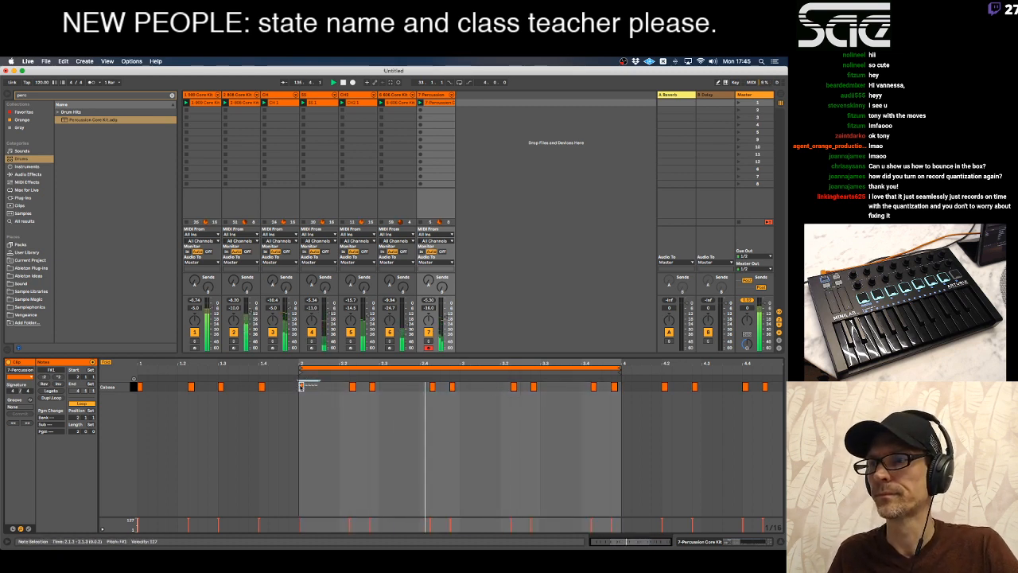
{"action": "double_click", "coordinate": [300, 387]}
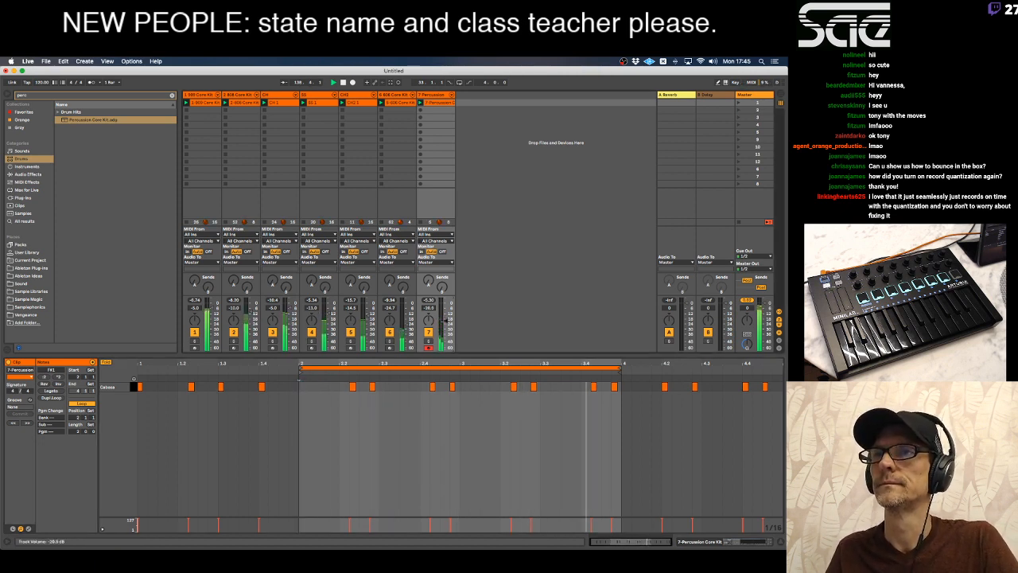
Lower the Percussion Core Kit track volume to -27.0 dB and move the track in front of 606 Core Kit.
{"action": "left_click_drag", "start_coordinate": [444, 321], "coordinate": [445, 326]}
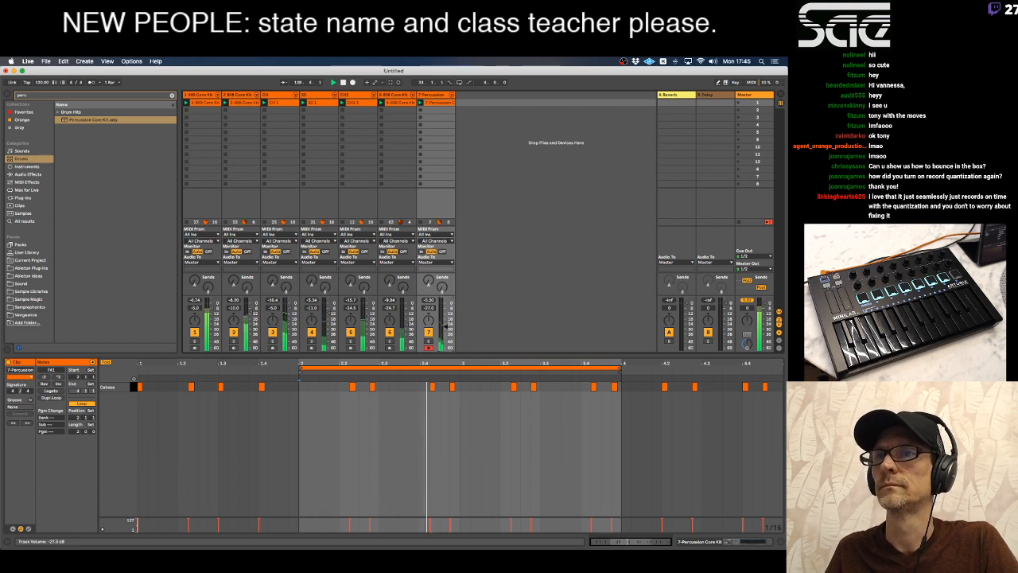
{"action": "left_click", "coordinate": [430, 93]}
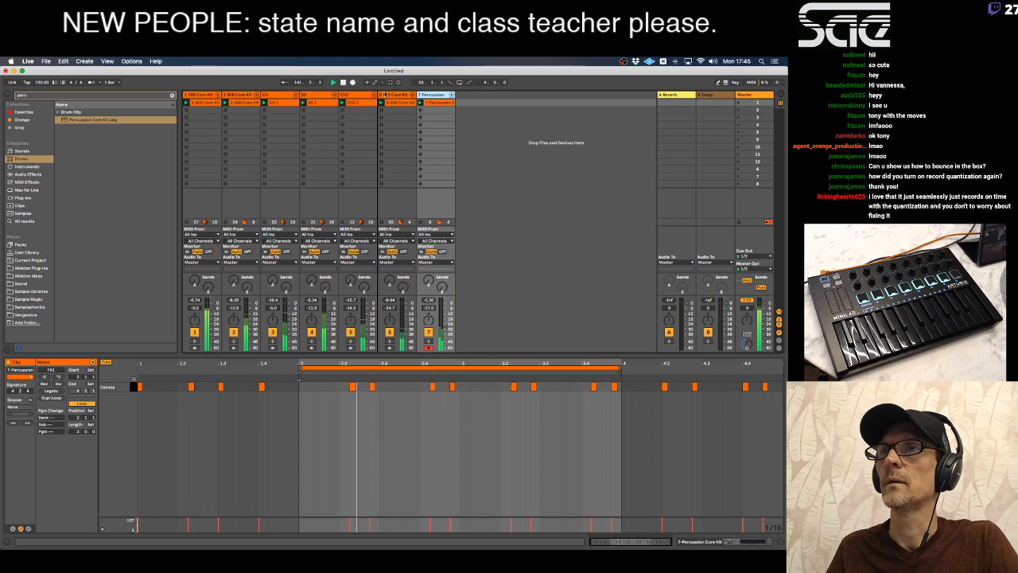
{"action": "left_click_drag", "start_coordinate": [385, 95], "coordinate": [381, 96]}
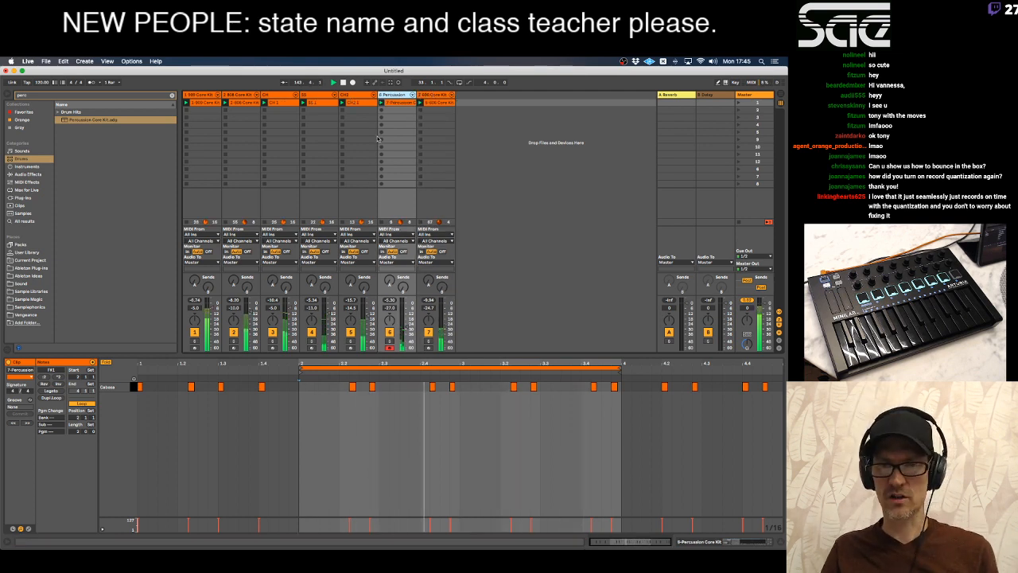
Clear the browser search and lower the SS track volume slightly.
{"action": "left_click", "coordinate": [432, 95]}
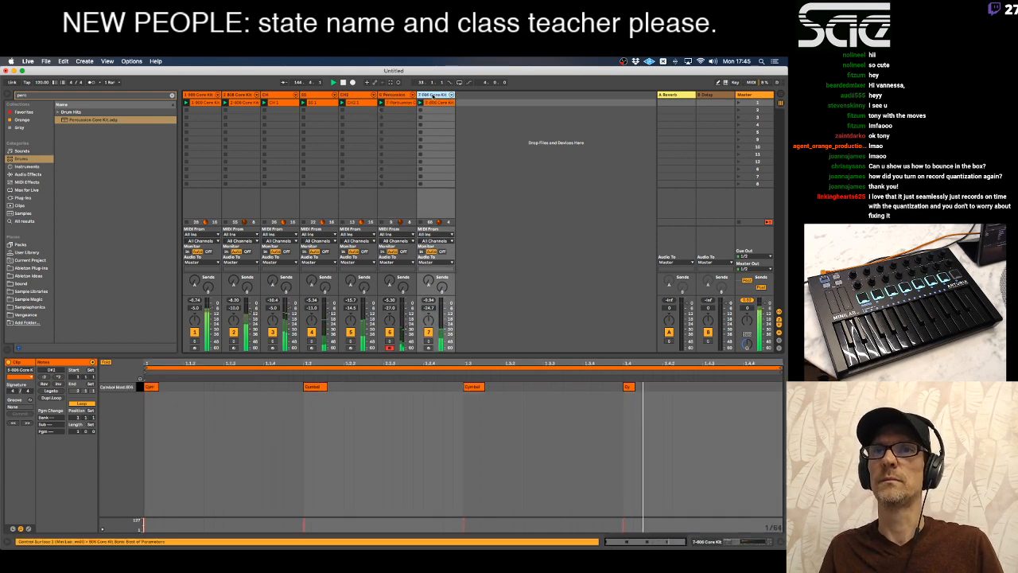
{"action": "left_click", "coordinate": [172, 96]}
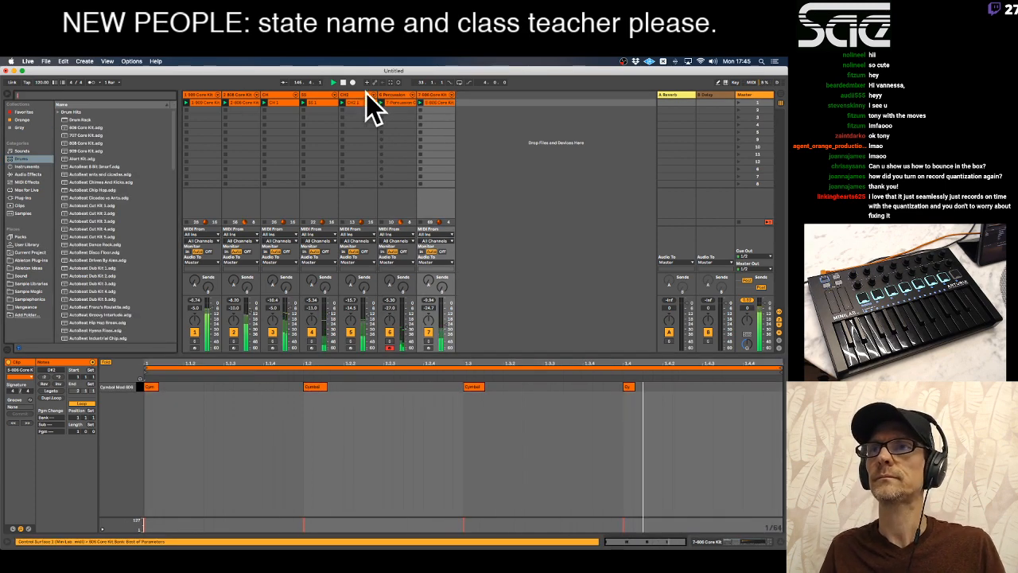
{"action": "left_click", "coordinate": [340, 321]}
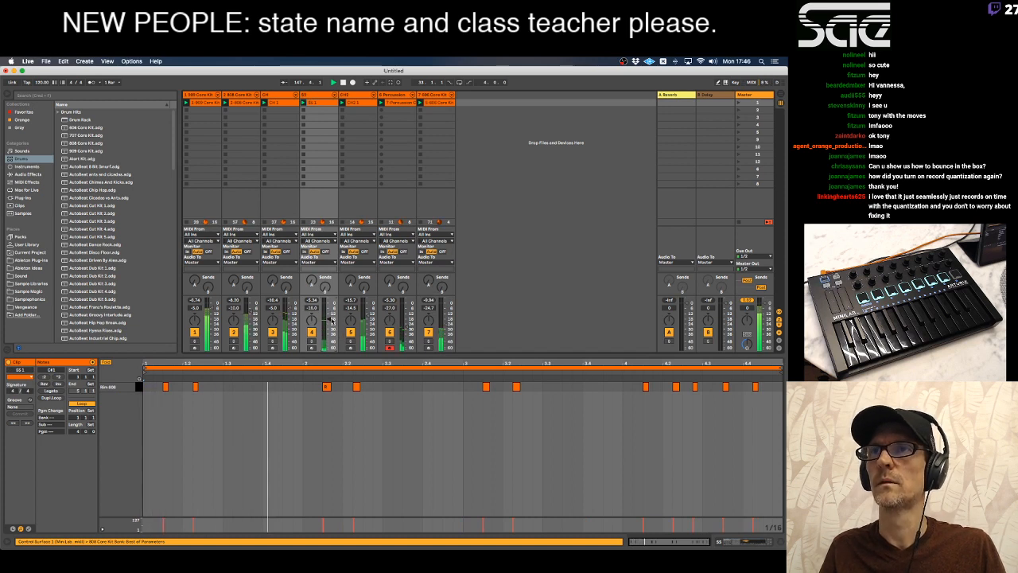
Add another MIDI track after the 606 Core Kit track at the end of the set.
{"action": "left_click", "coordinate": [436, 94]}
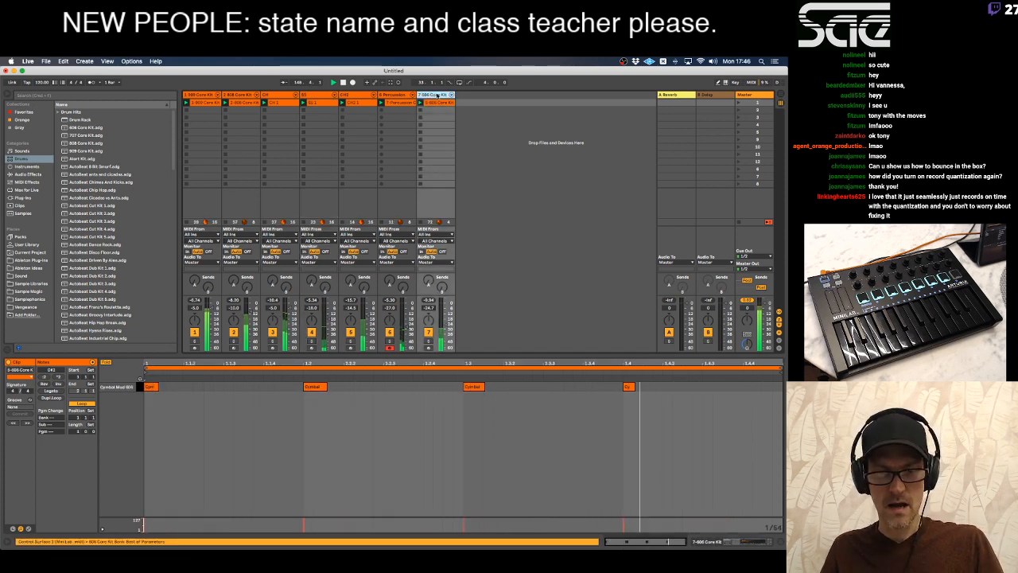
{"action": "key", "text": "super+shift+t"}
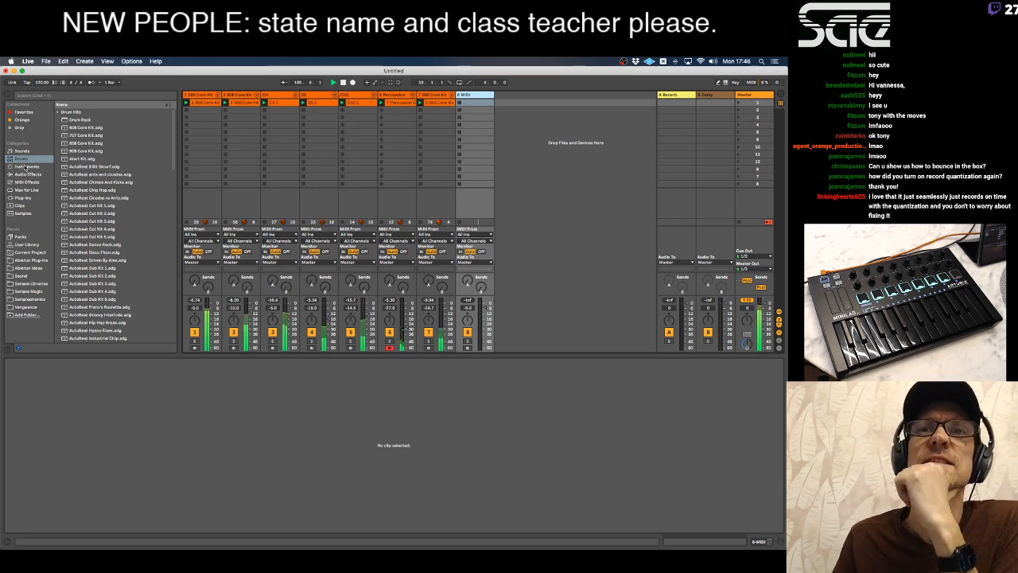
Audition several bass presets from the Sounds category and load Bass Azimuth.adv onto the new MIDI track.
{"action": "left_click", "coordinate": [24, 152]}
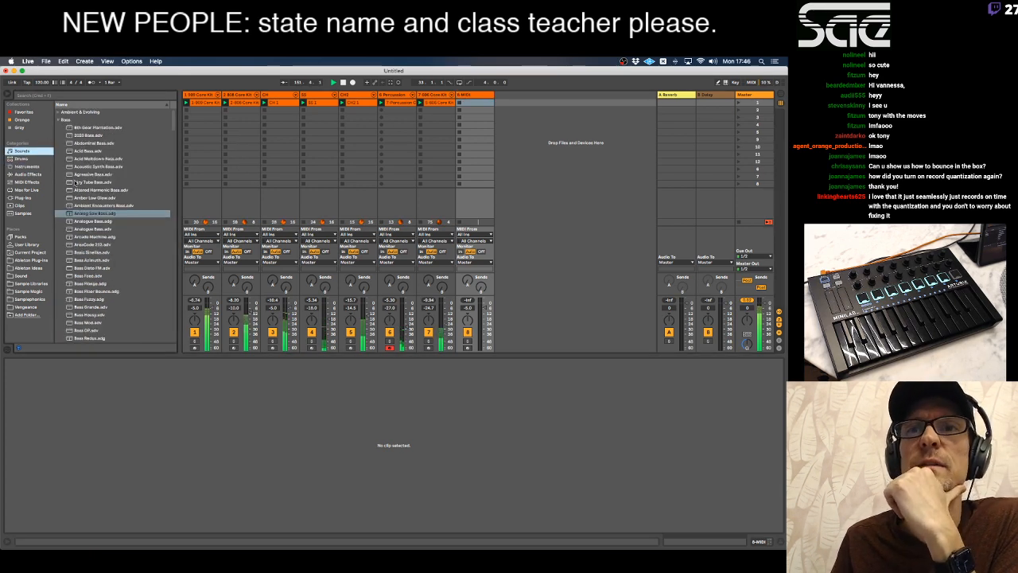
{"action": "left_click", "coordinate": [83, 221]}
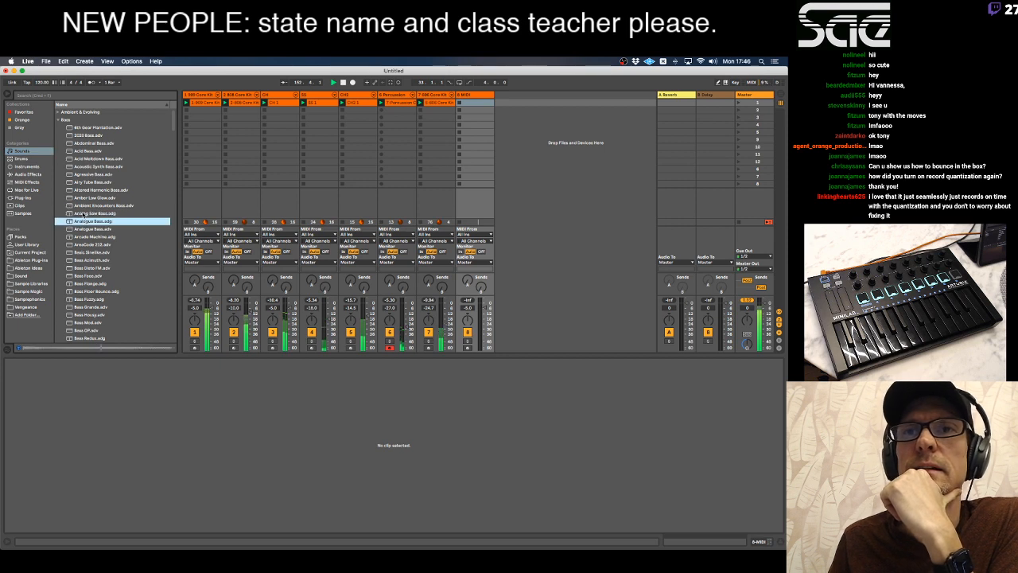
{"action": "left_click", "coordinate": [83, 214]}
{"action": "left_click", "coordinate": [84, 230]}
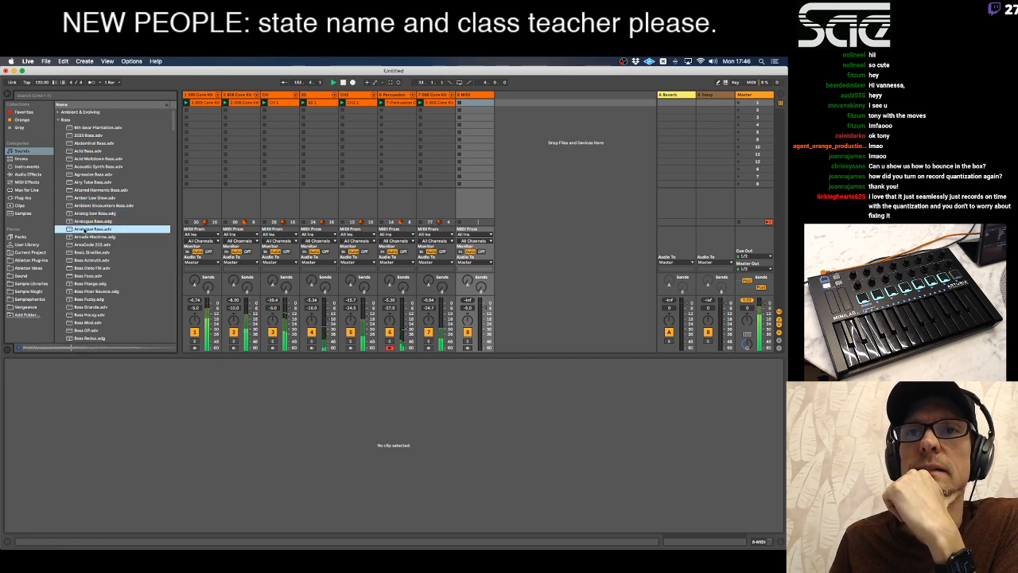
{"action": "left_click", "coordinate": [84, 237]}
{"action": "left_click", "coordinate": [86, 244]}
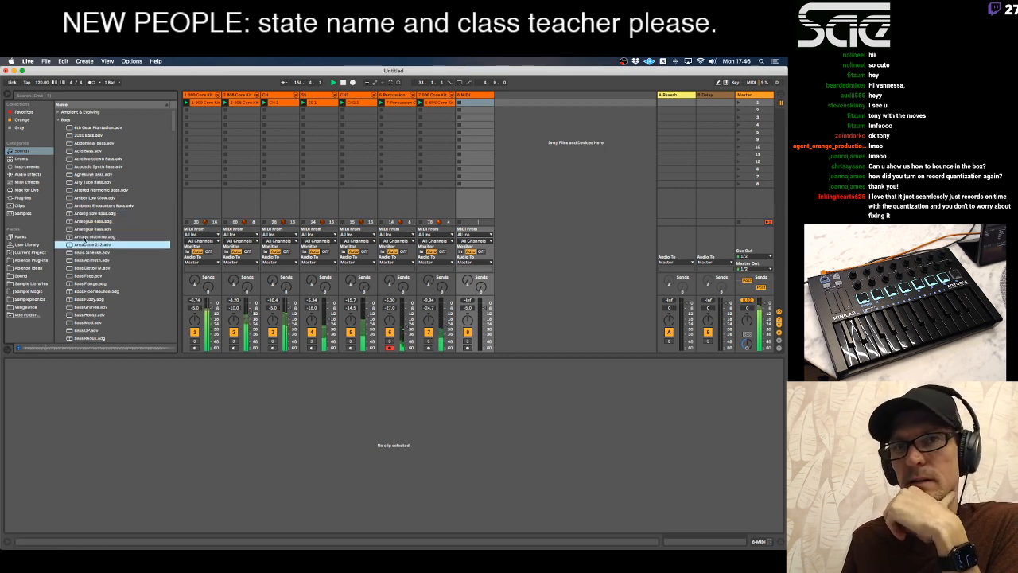
{"action": "key", "text": "Down"}
{"action": "key", "text": "Down"}
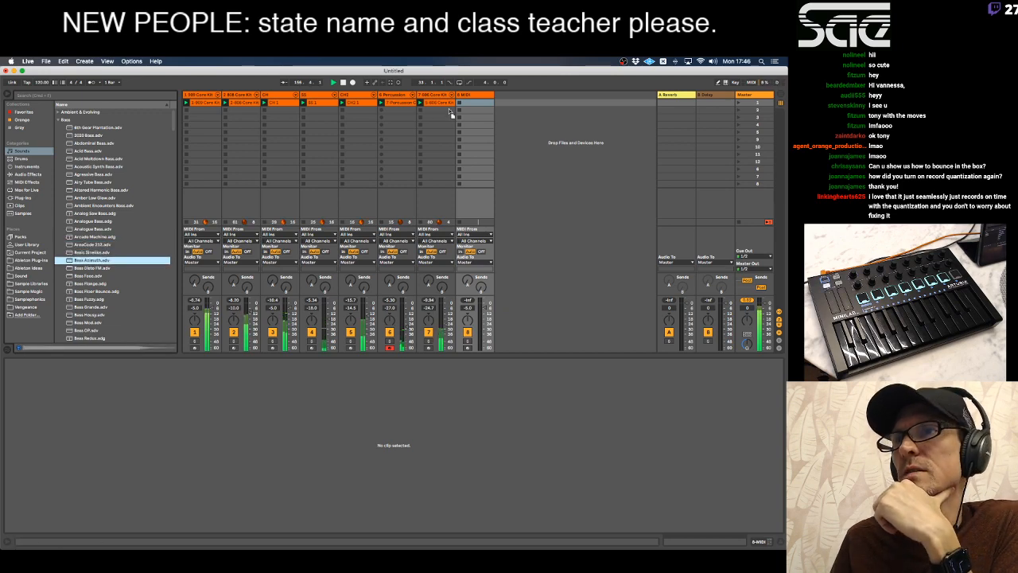
{"action": "key", "text": "Return"}
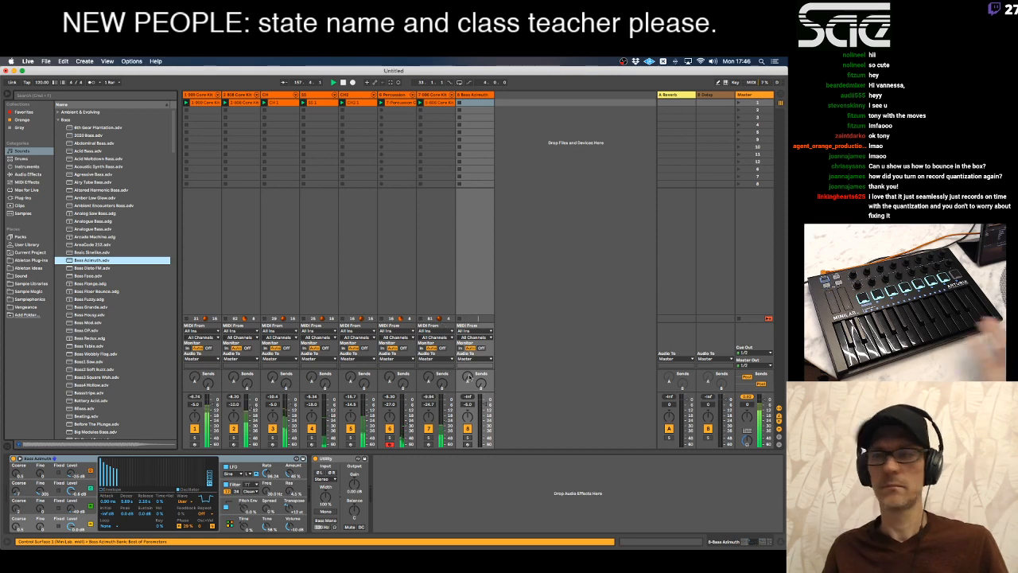
Arm the Bass Azimuth track with its volume lowered and record a bass line into its first clip slot.
{"action": "left_click", "coordinate": [467, 444]}
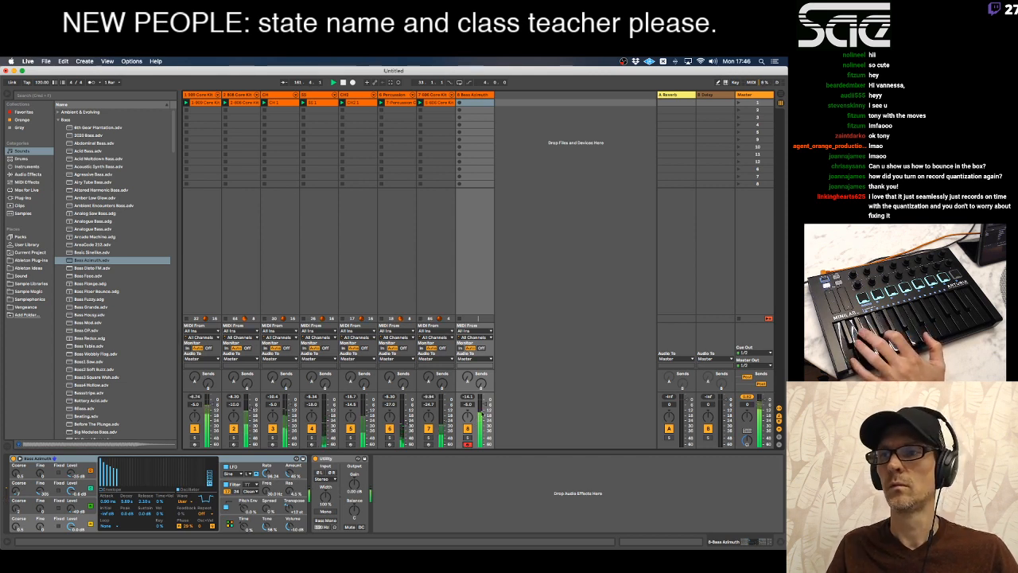
{"action": "left_click_drag", "start_coordinate": [485, 411], "coordinate": [486, 414]}
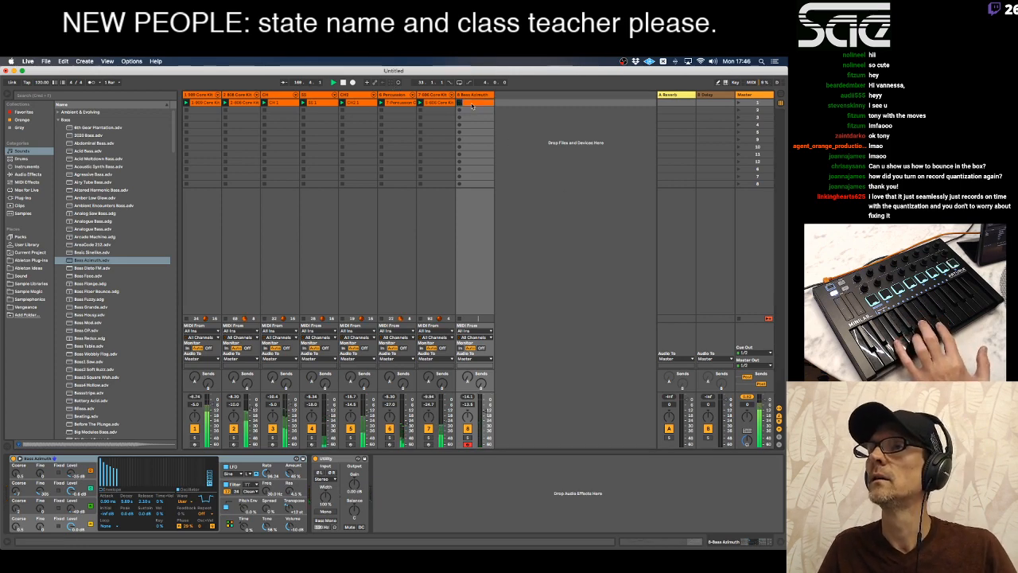
{"action": "double_click", "coordinate": [473, 104]}
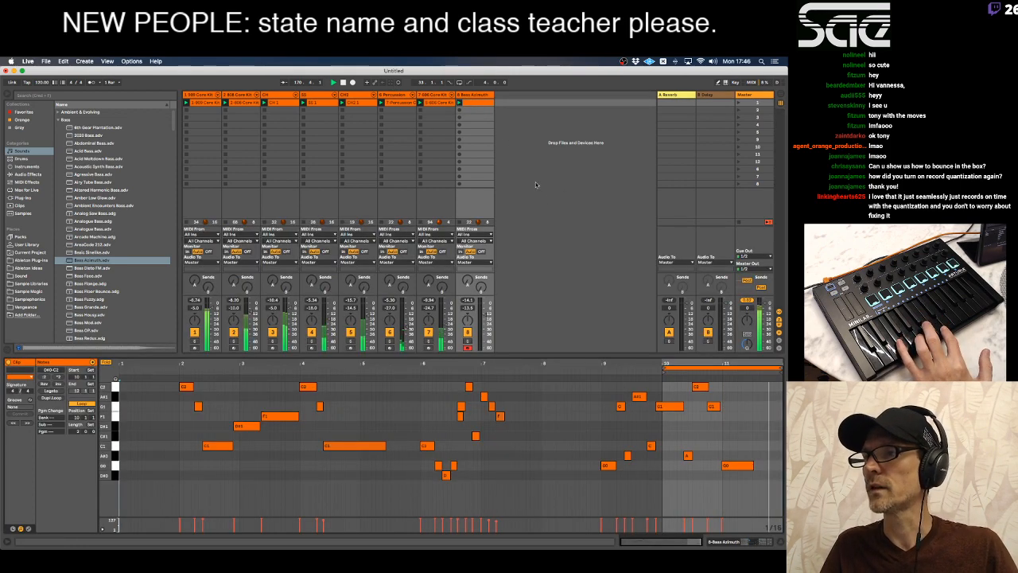
Move the bass clip's two-bar loop to bars 9 to 11 and quantize all recorded notes.
{"action": "left_click_drag", "start_coordinate": [678, 367], "coordinate": [618, 367]}
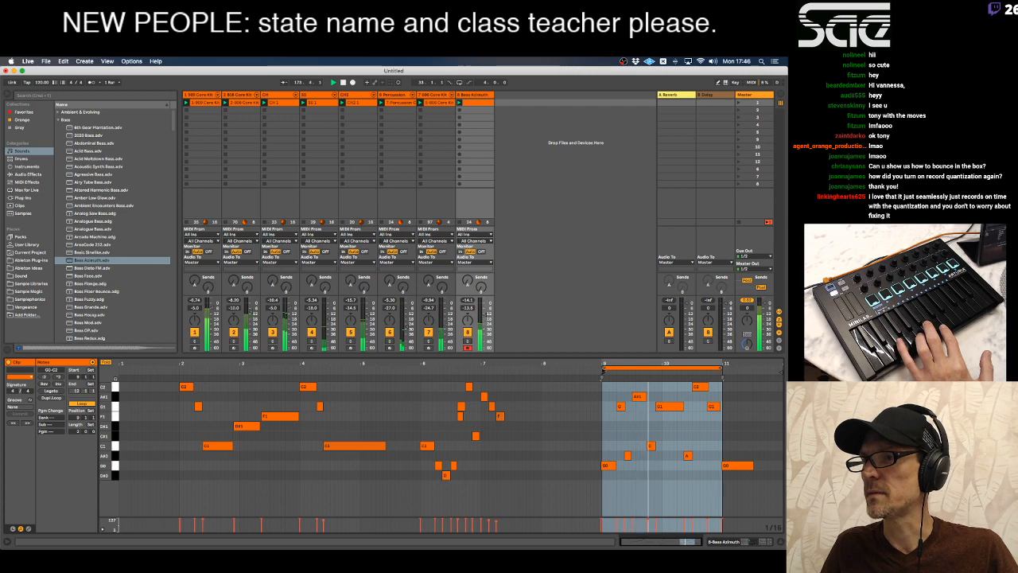
{"action": "key", "text": "super+a"}
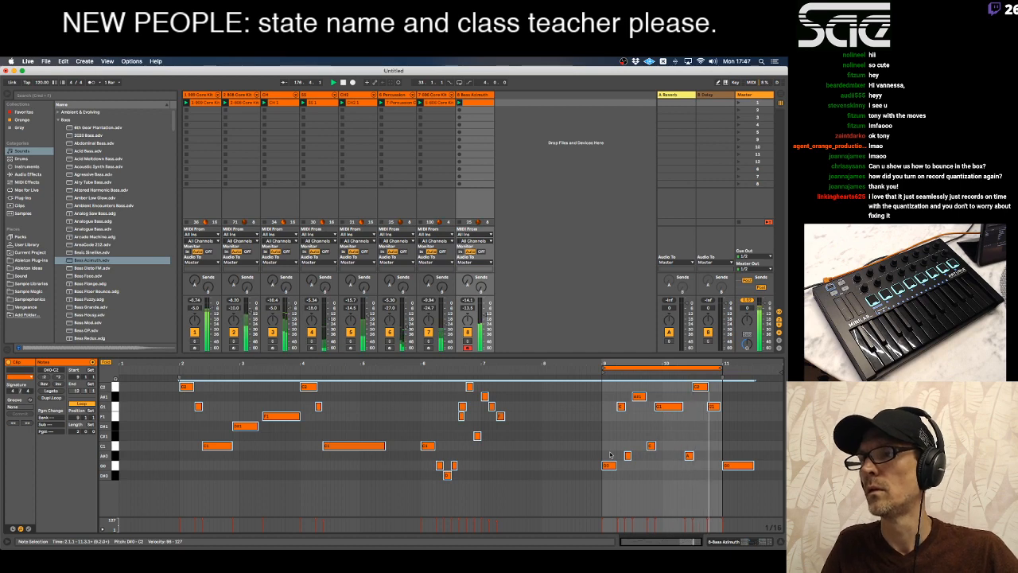
{"action": "left_click", "coordinate": [700, 421]}
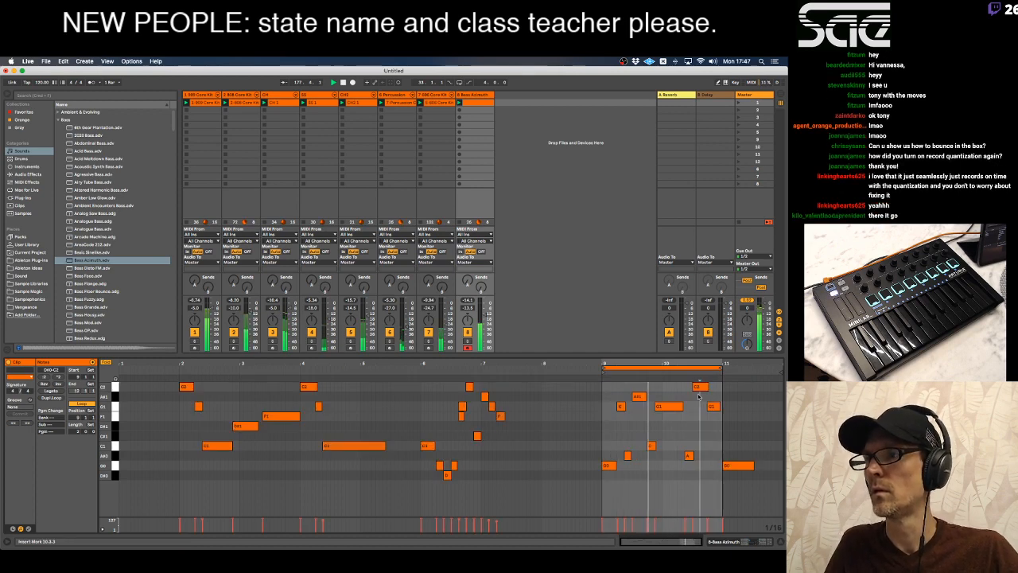
{"action": "left_click", "coordinate": [714, 406]}
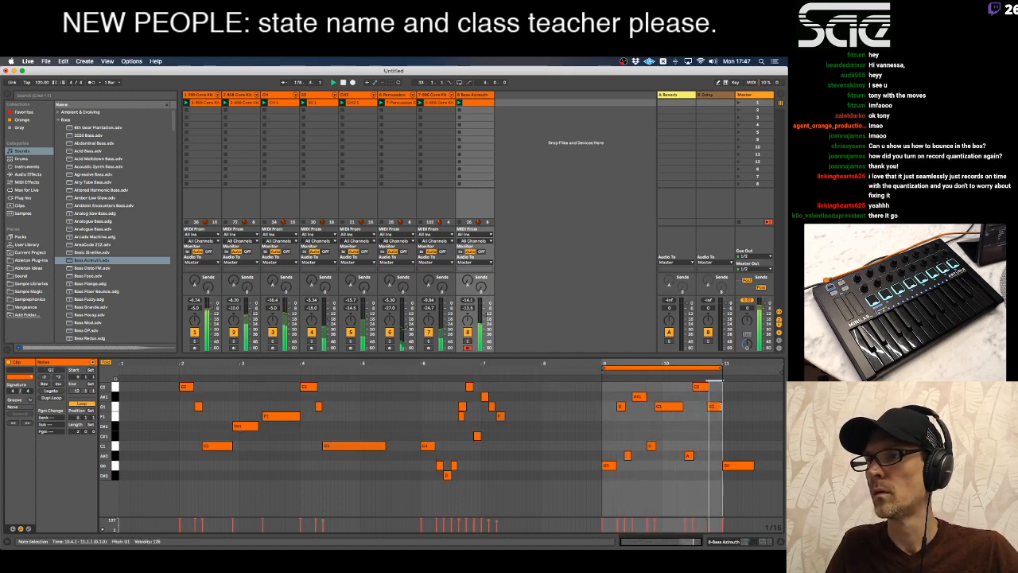
{"action": "left_click", "coordinate": [717, 391]}
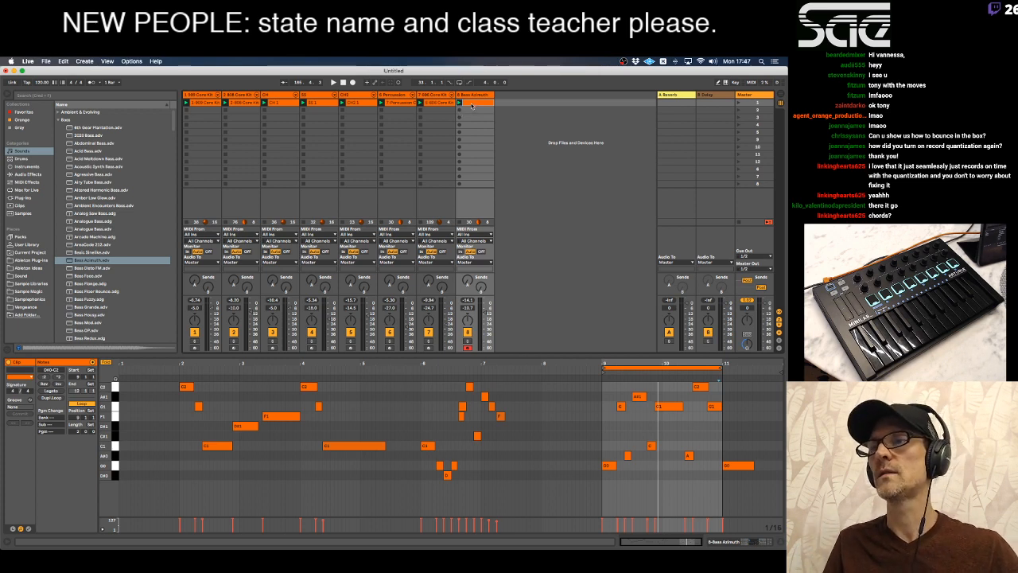
Restart playback and record further bass takes into the scene 2, 3 and 4 slots of the Bass Azimuth track.
{"action": "key", "text": "space"}
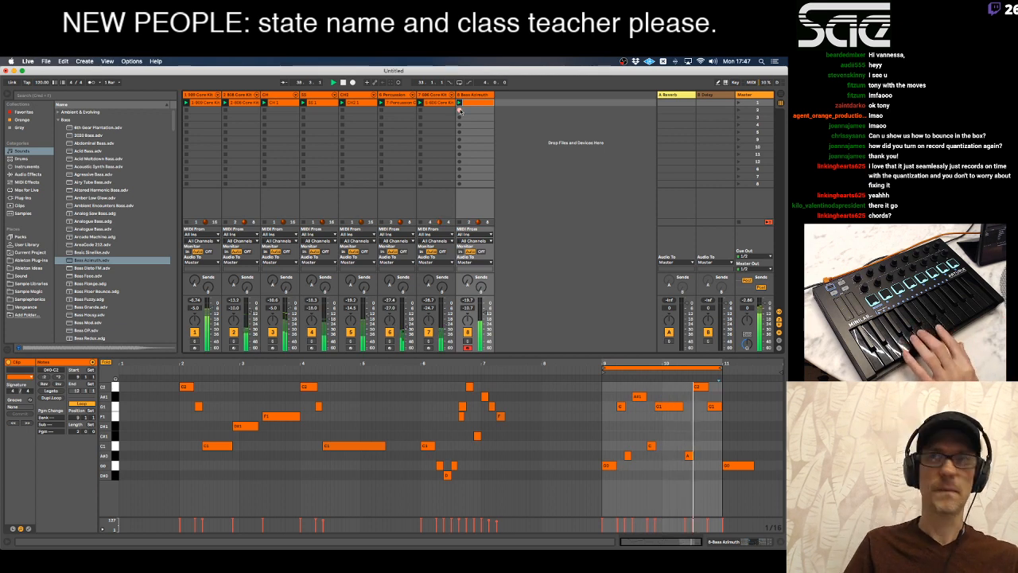
{"action": "left_click", "coordinate": [459, 111]}
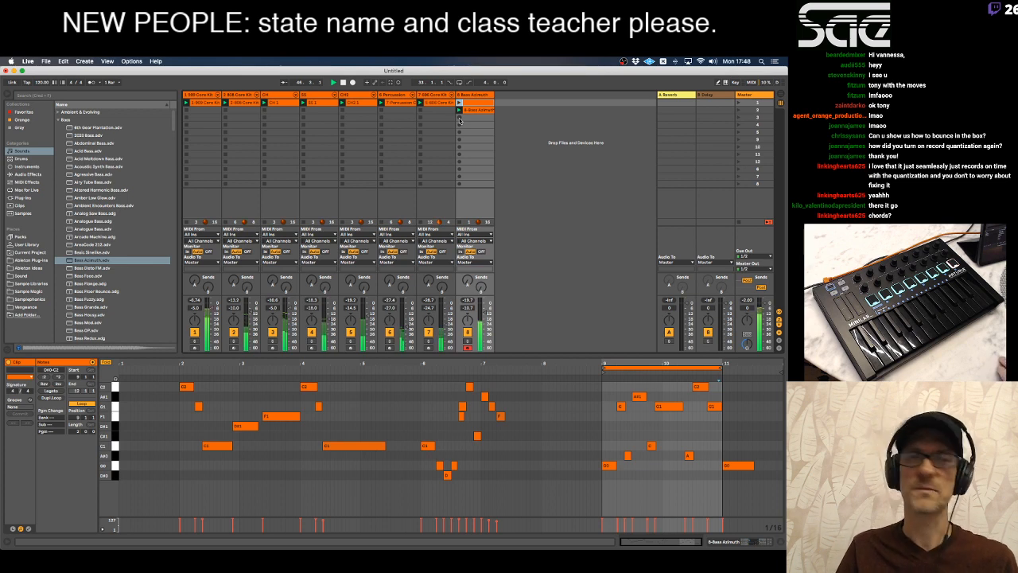
{"action": "left_click", "coordinate": [459, 117]}
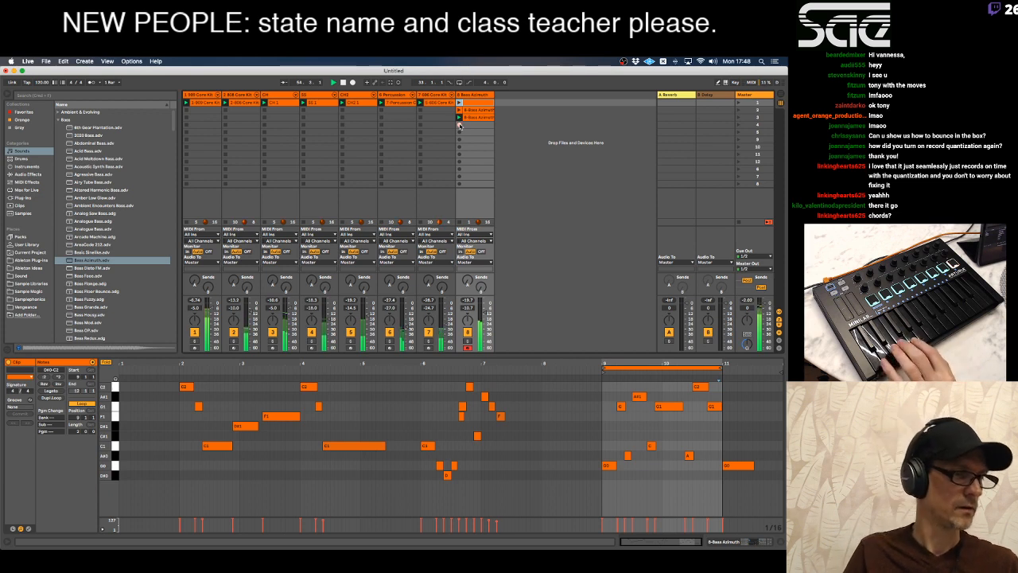
{"action": "left_click", "coordinate": [459, 125]}
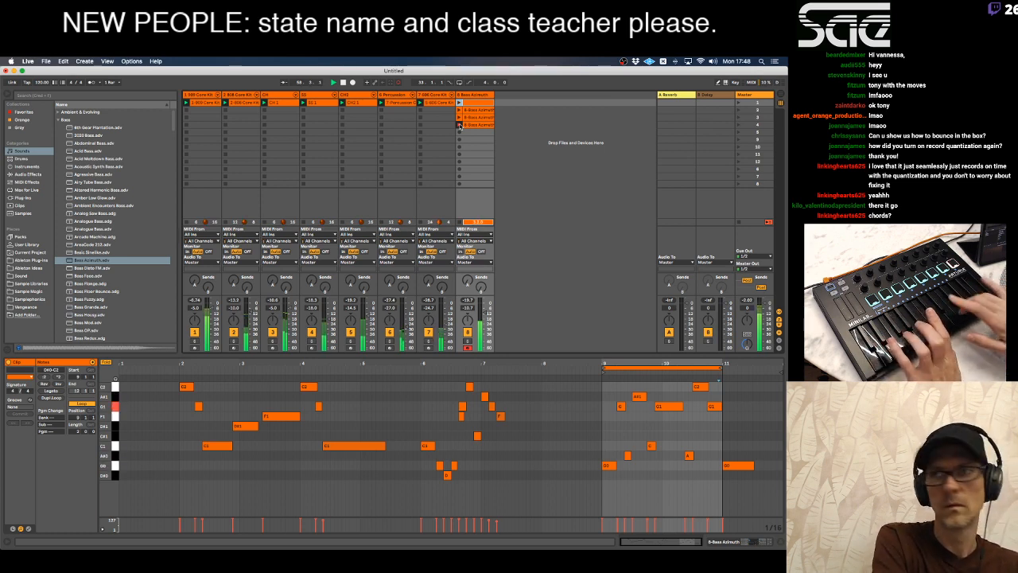
{"action": "left_click", "coordinate": [459, 126]}
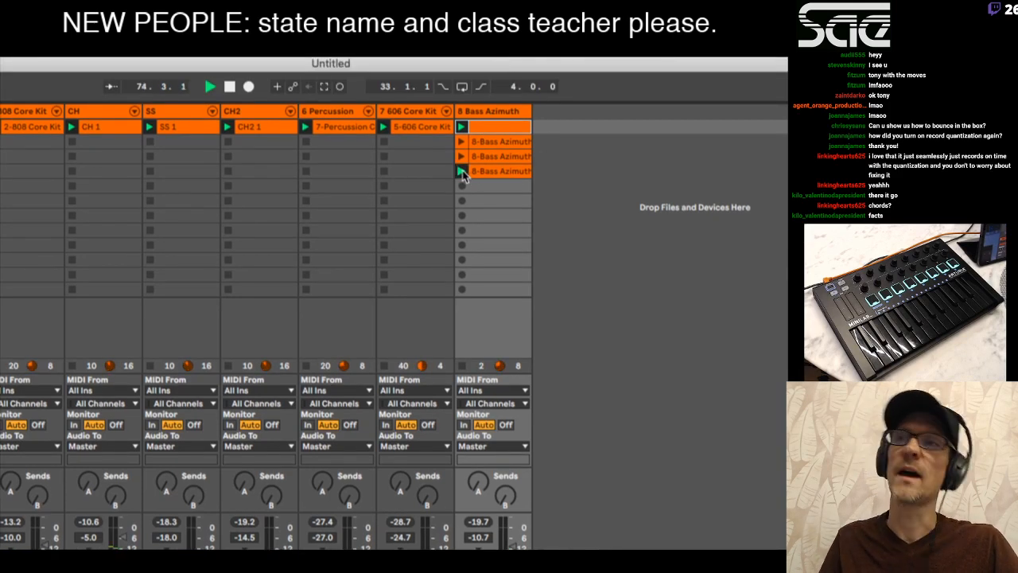
Launch the four recorded Bass Azimuth clips alternately to compare them against the beat.
{"action": "left_click", "coordinate": [461, 172]}
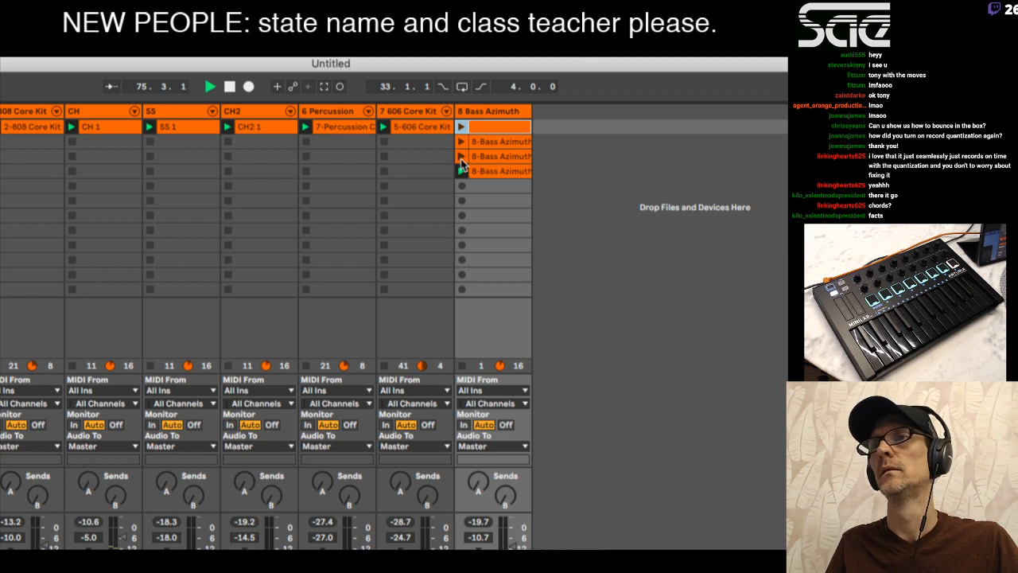
{"action": "left_click", "coordinate": [462, 157]}
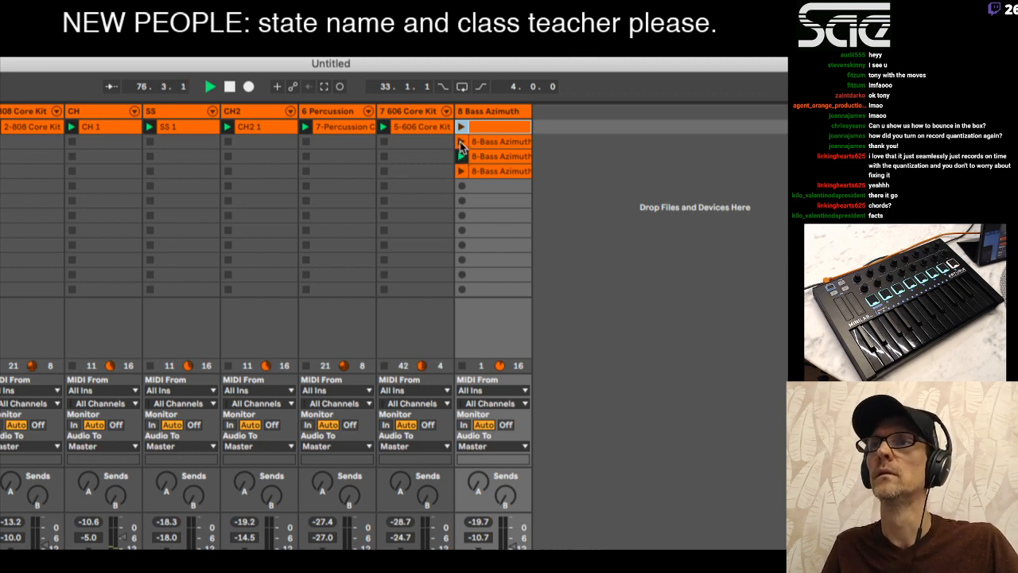
{"action": "left_click", "coordinate": [461, 128]}
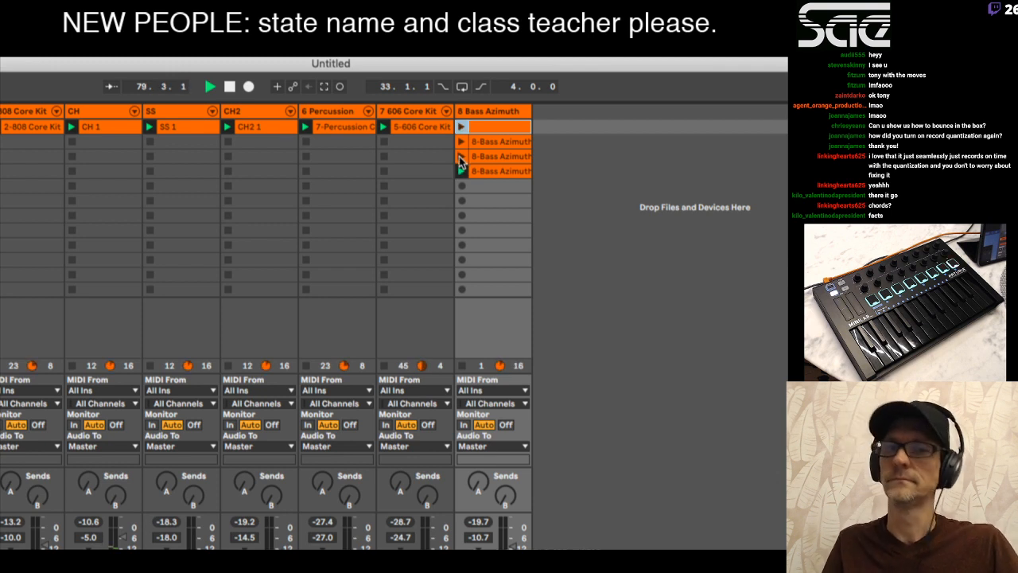
{"action": "left_click", "coordinate": [460, 156]}
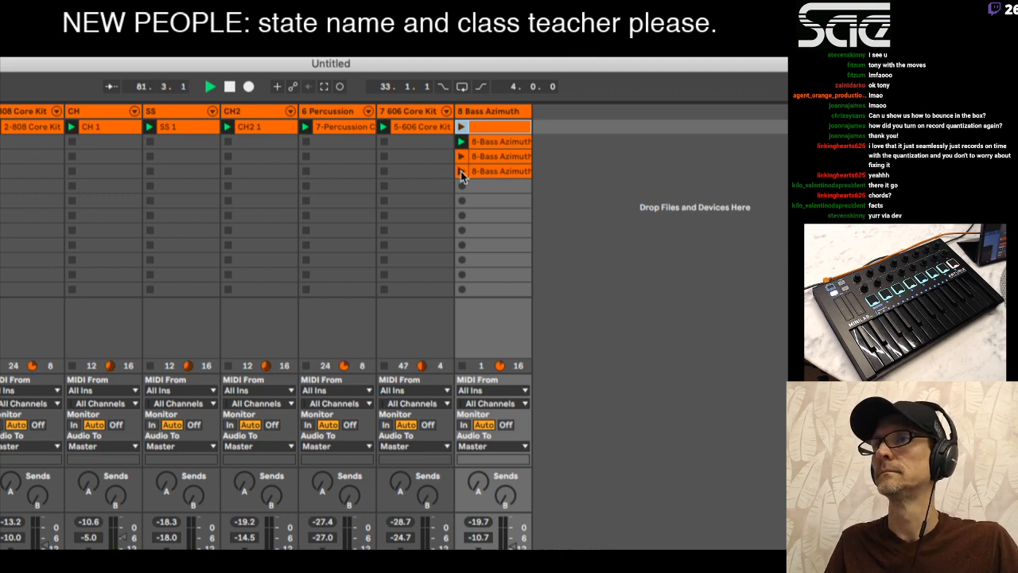
{"action": "left_click", "coordinate": [460, 171]}
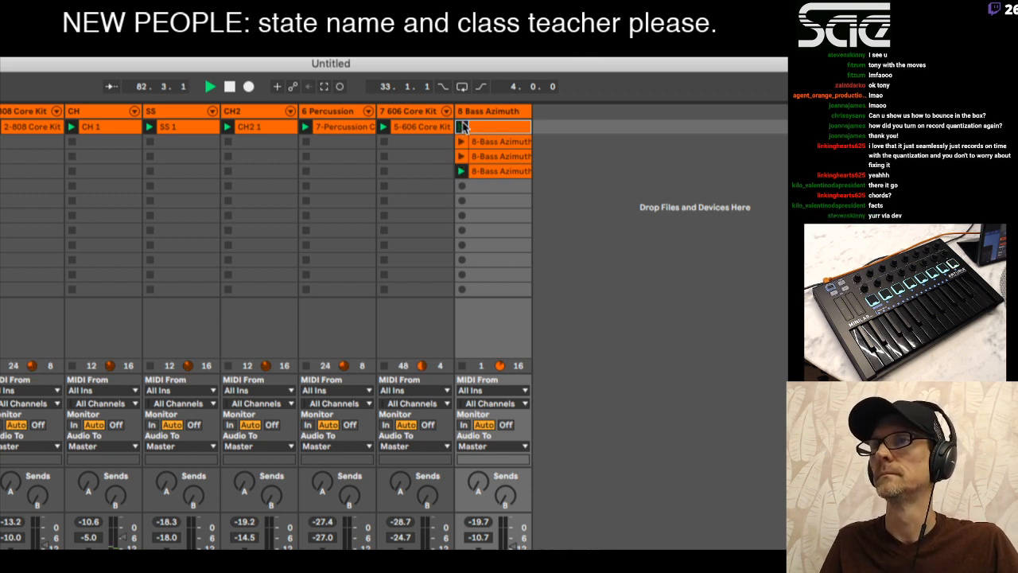
{"action": "left_click", "coordinate": [462, 127]}
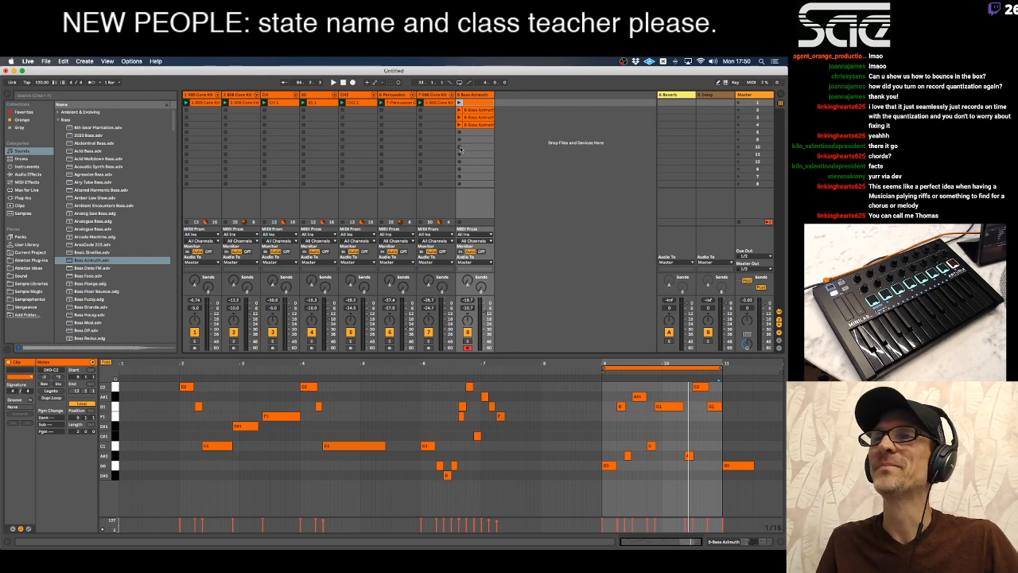
Record a long bass take into the scene 10 slot of the Bass Azimuth track and loop its first 2 bars.
{"action": "key", "text": "space"}
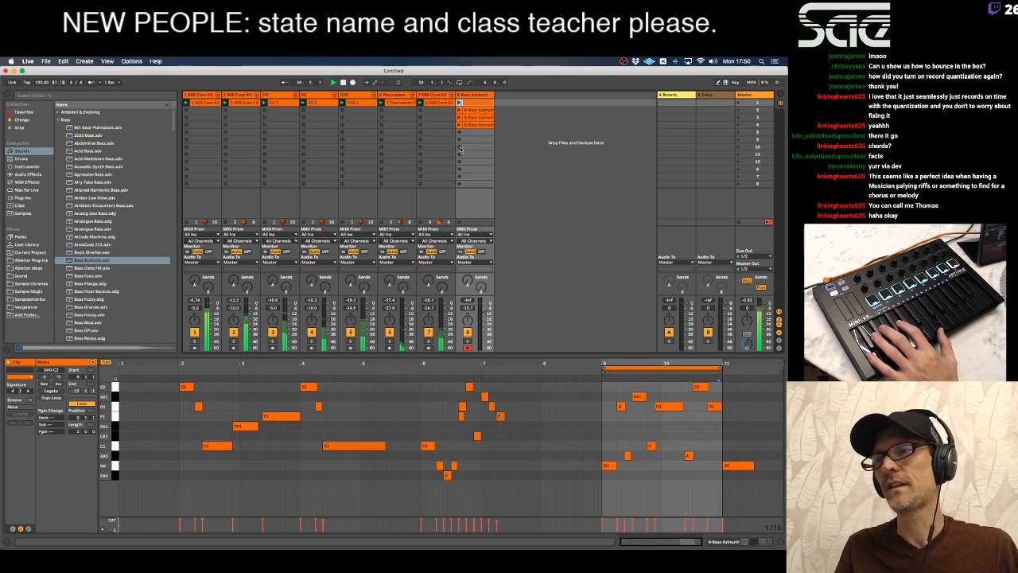
{"action": "left_click", "coordinate": [460, 148]}
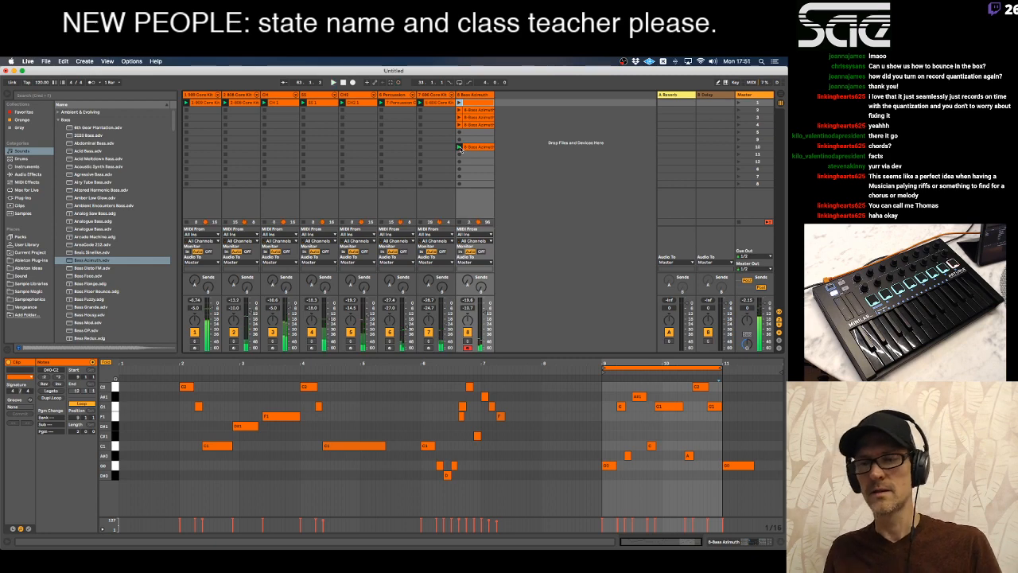
{"action": "left_click", "coordinate": [468, 148]}
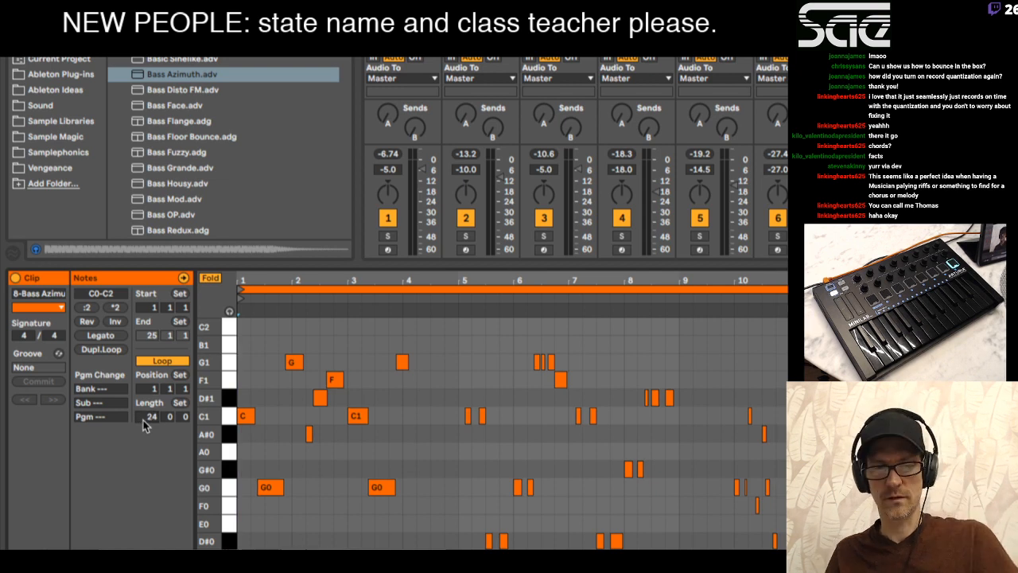
{"action": "type", "text": "2"}
{"action": "key", "text": "Return"}
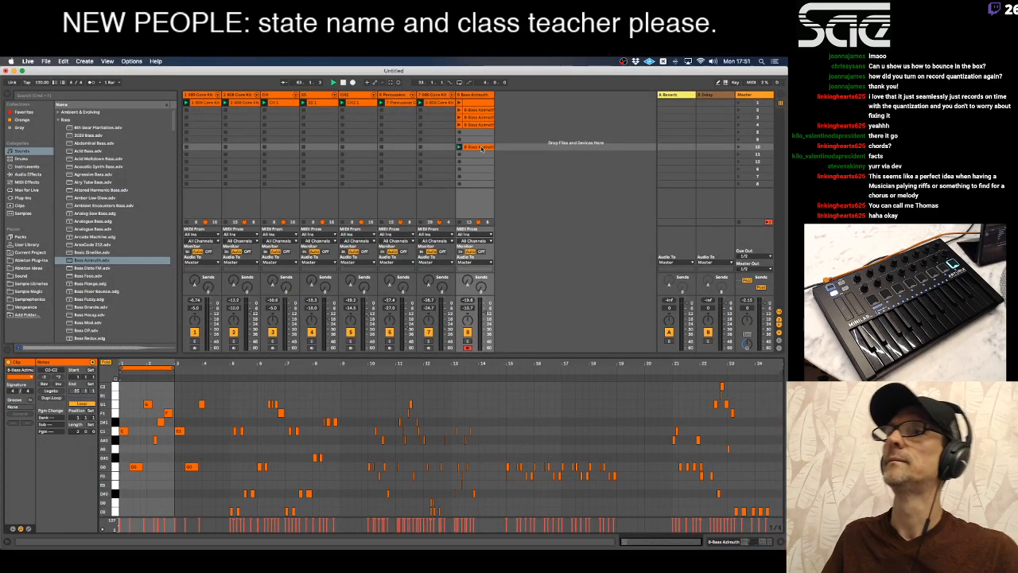
{"action": "key", "text": "space"}
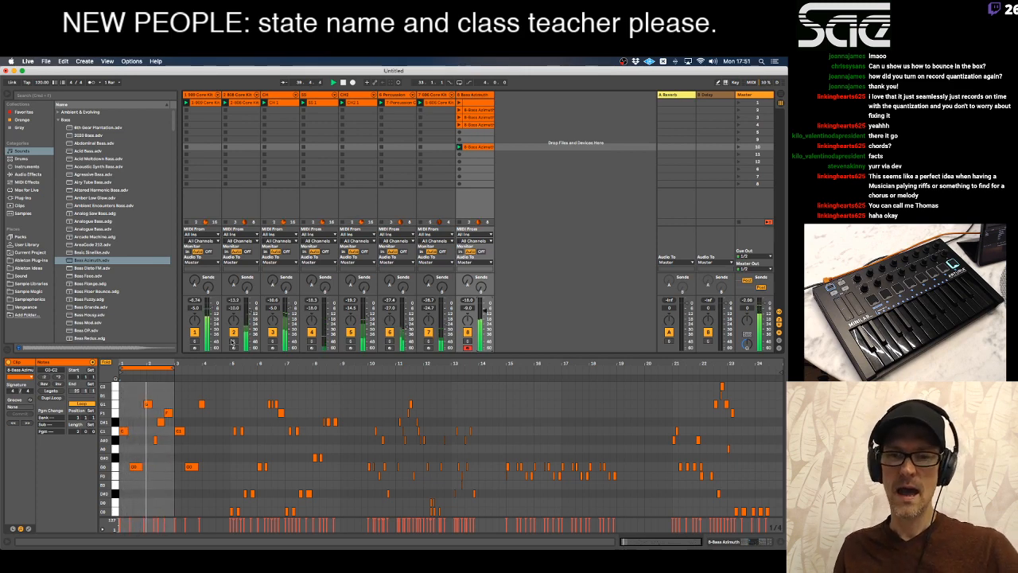
{"action": "key", "text": "space"}
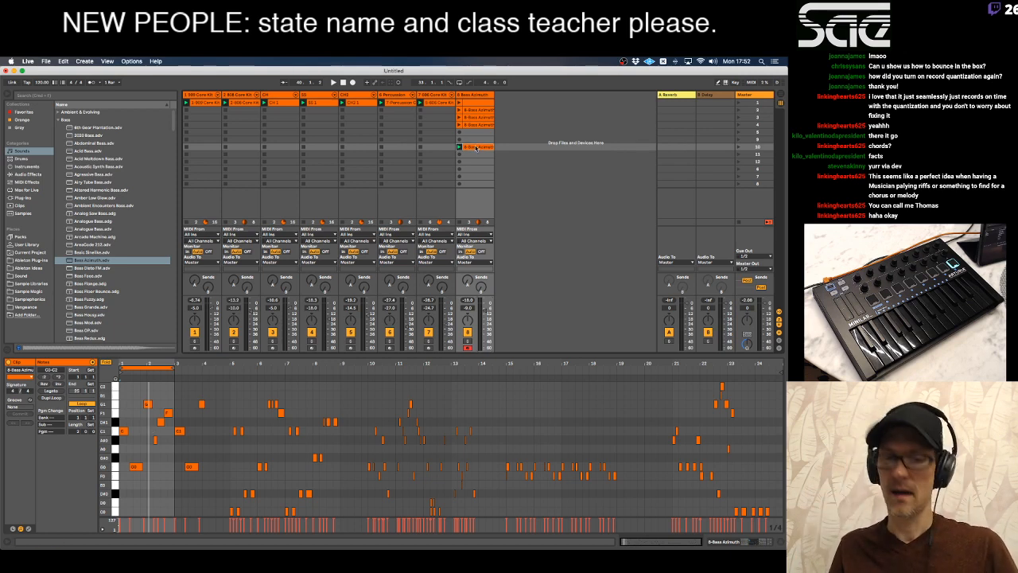
Rename the scene 10 bass clip to Bass Lp 1 and duplicate it into the scene 11 slot.
{"action": "key", "text": "super+r"}
{"action": "type", "text": "Lo"}
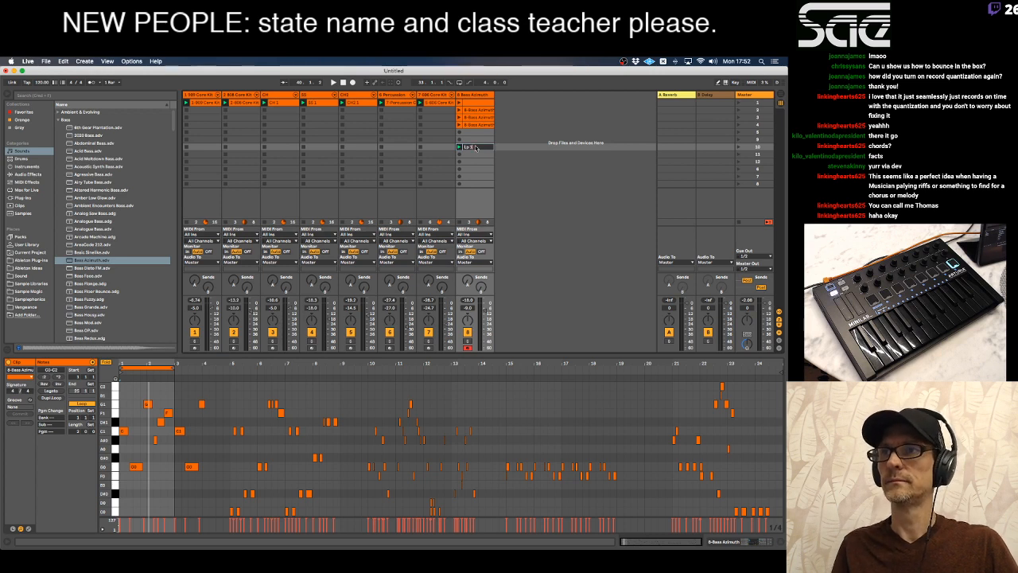
{"action": "type", "text": "Bass"}
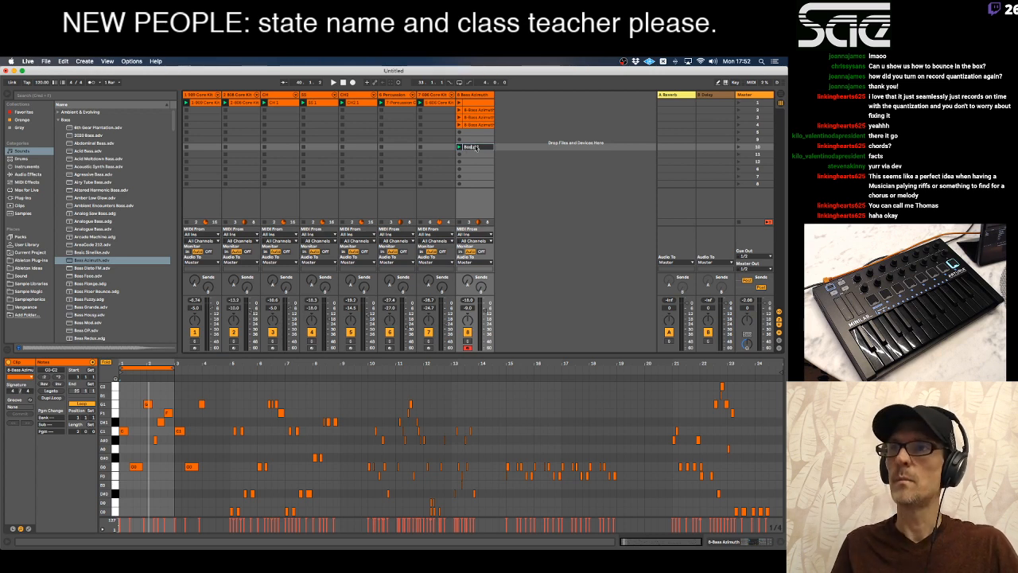
{"action": "key", "text": "Return"}
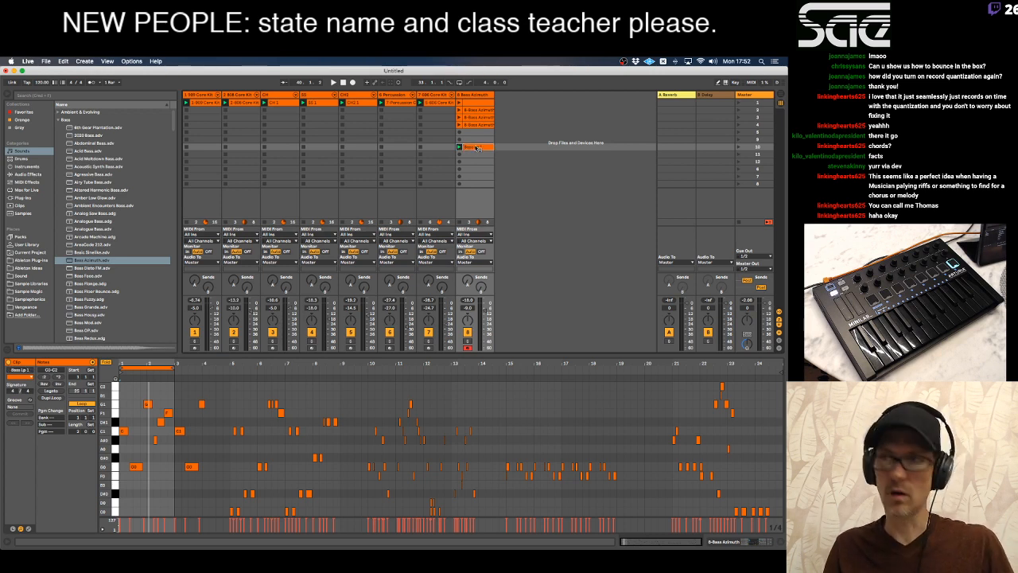
{"action": "left_click_drag", "start_coordinate": [476, 159], "coordinate": [474, 156]}
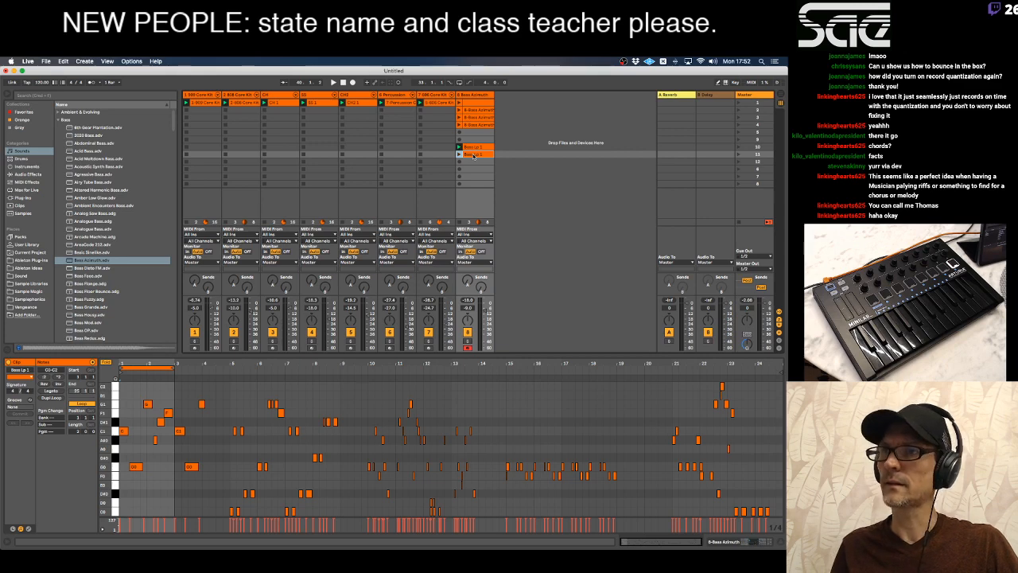
Rename the scene 11 clip on the Bass Azimuth track to Bass Lp 2 and launch it.
{"action": "key", "text": "super+r"}
{"action": "key", "text": "Right"}
{"action": "type", "text": "2"}
{"action": "key", "text": "Return"}
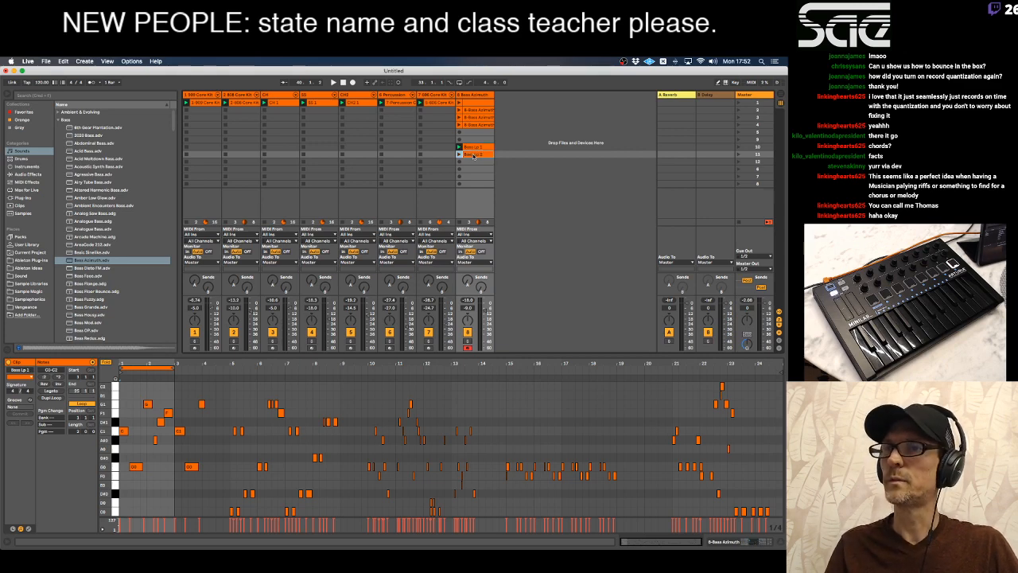
{"action": "left_click", "coordinate": [459, 154]}
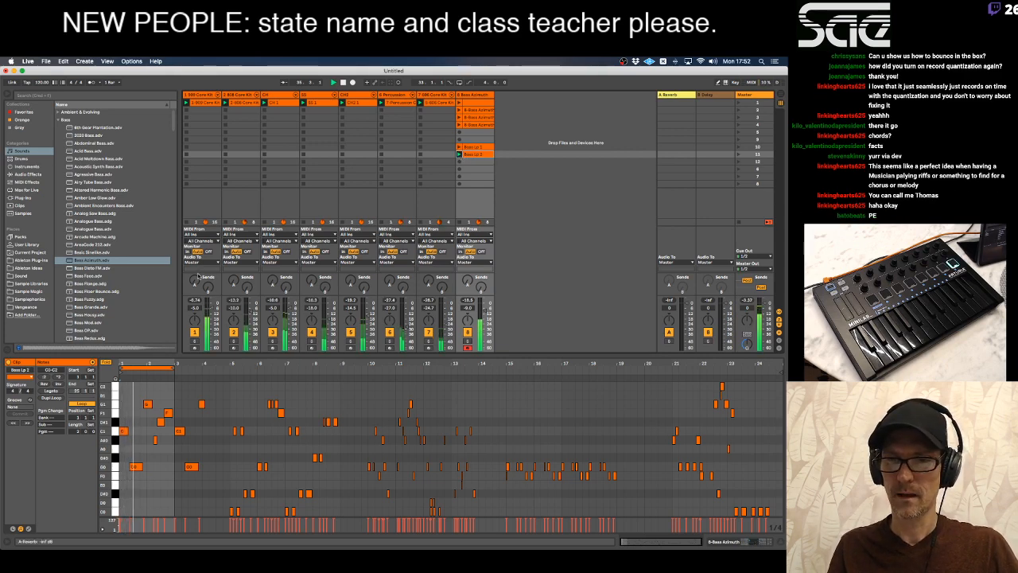
Shift the two-bar loop of Bass Lp 2 forward to bars 5 and 6 of the recorded take.
{"action": "left_click", "coordinate": [133, 366]}
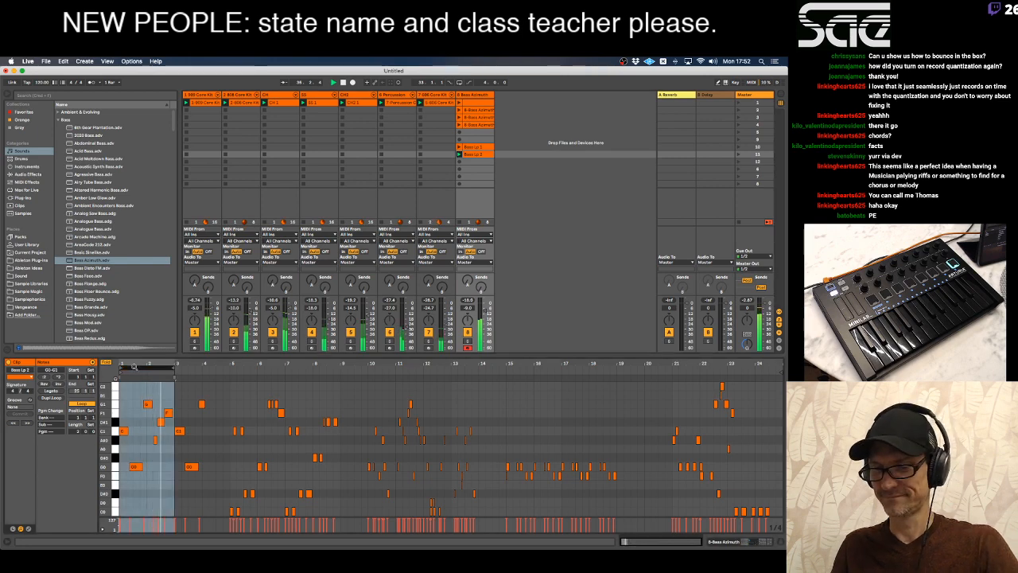
{"action": "key", "text": "Down"}
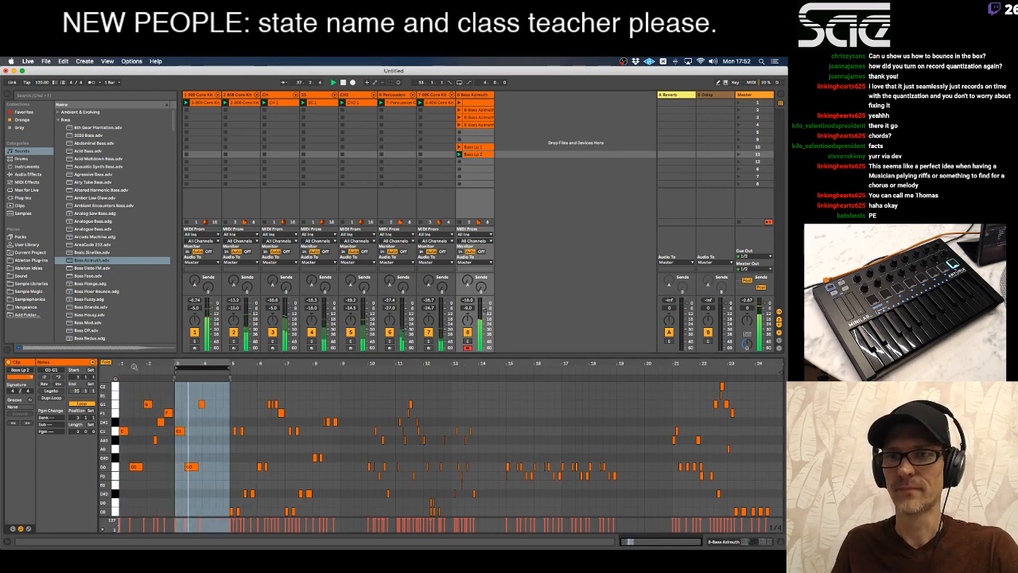
{"action": "key", "text": "Down"}
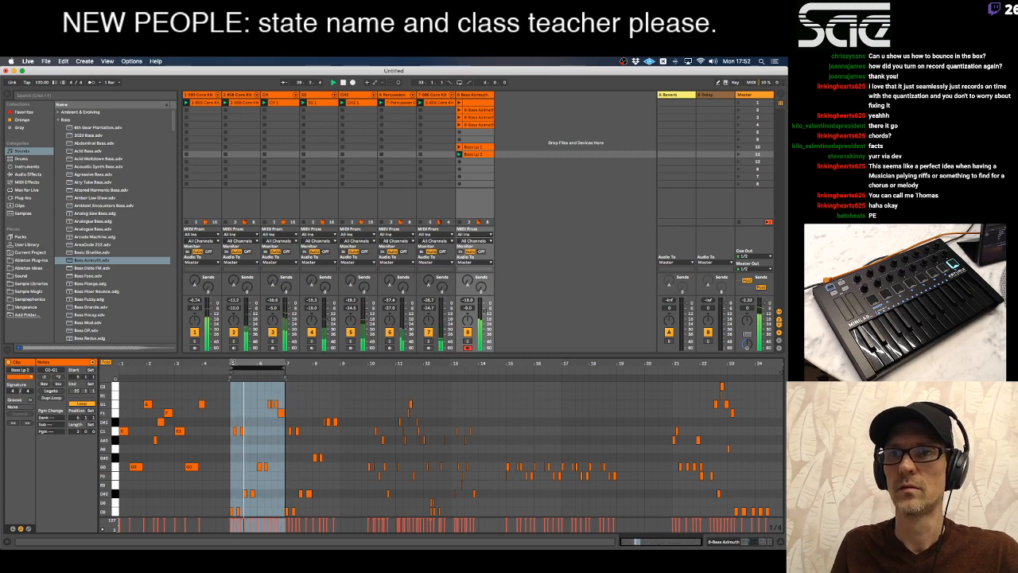
{"action": "left_click_drag", "start_coordinate": [233, 365], "coordinate": [236, 413]}
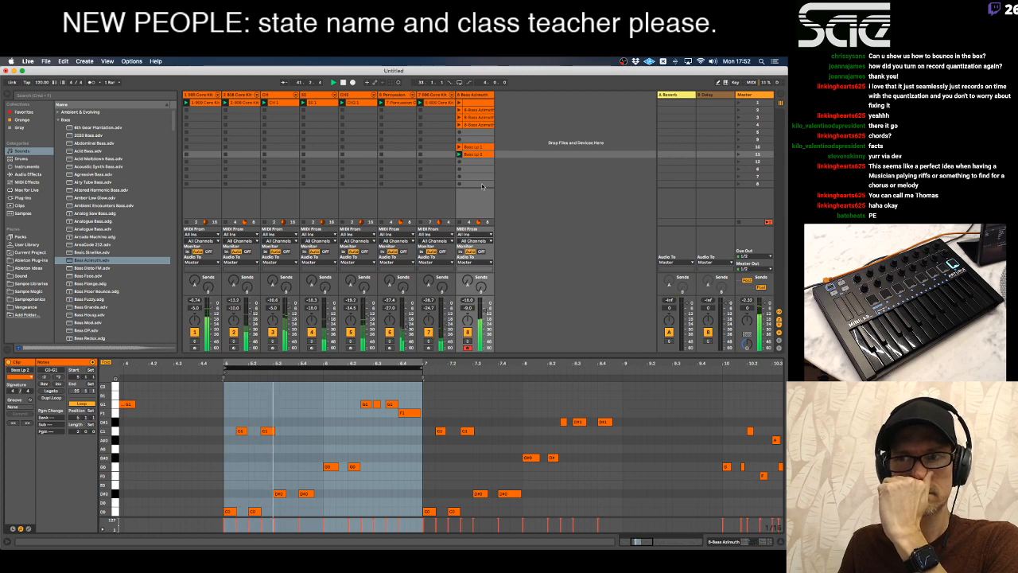
Insert a Saturator before the Utility on the Bass Azimuth track and audition its A Bit Warmer preset with the beat.
{"action": "left_click", "coordinate": [478, 95]}
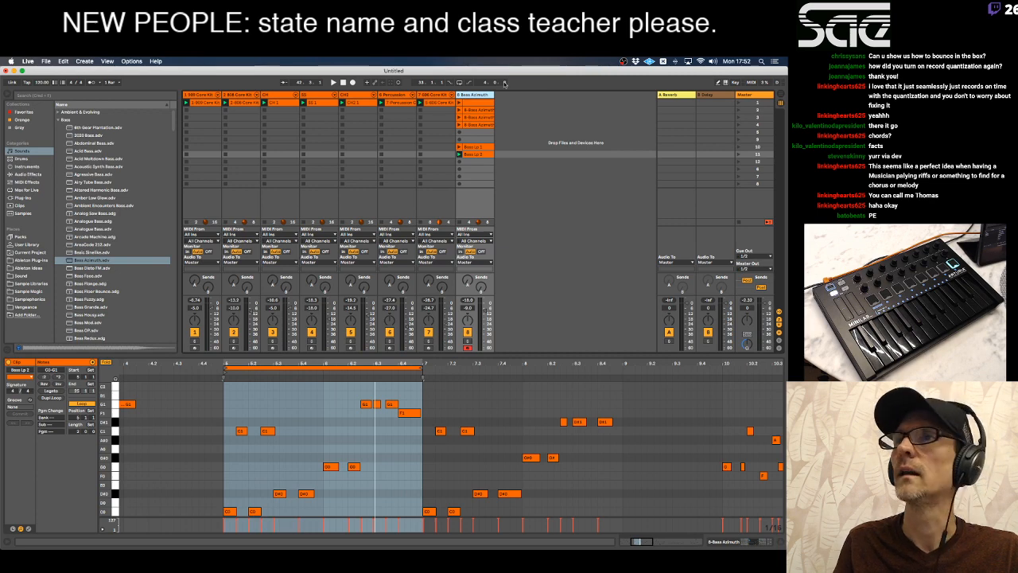
{"action": "double_click", "coordinate": [469, 94]}
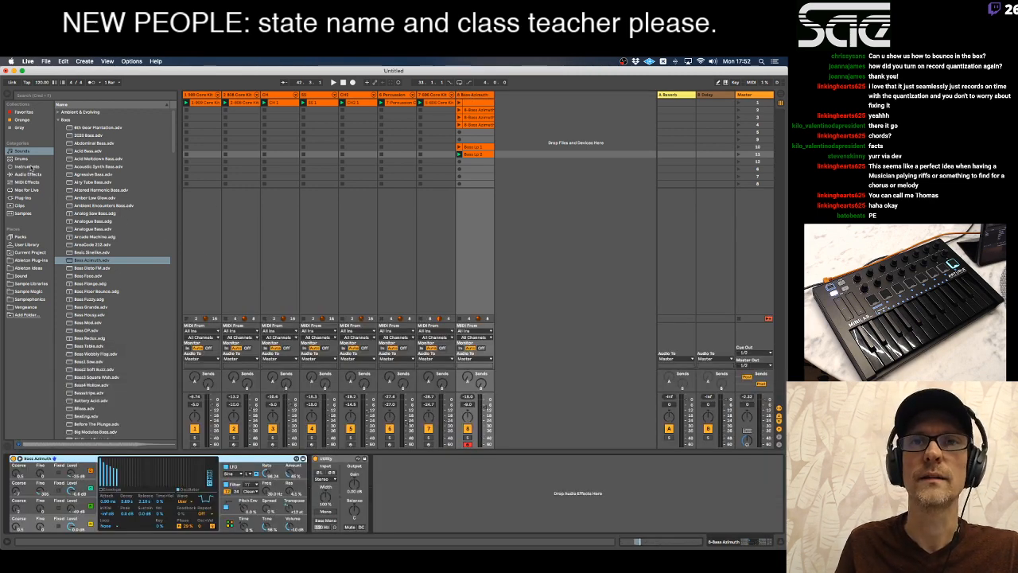
{"action": "left_click", "coordinate": [27, 174]}
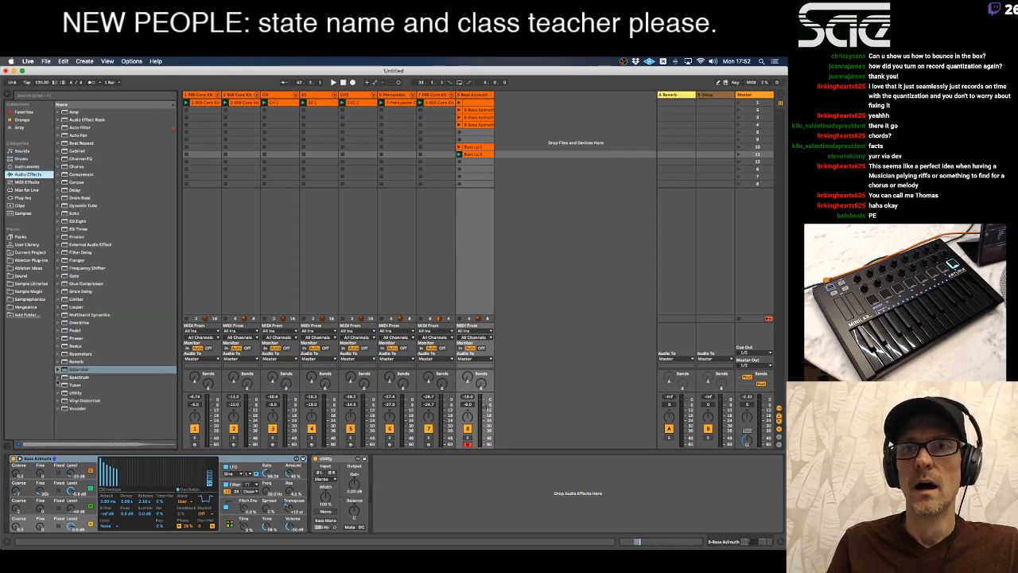
{"action": "left_click_drag", "start_coordinate": [67, 370], "coordinate": [311, 490]}
{"action": "left_click", "coordinate": [448, 459]}
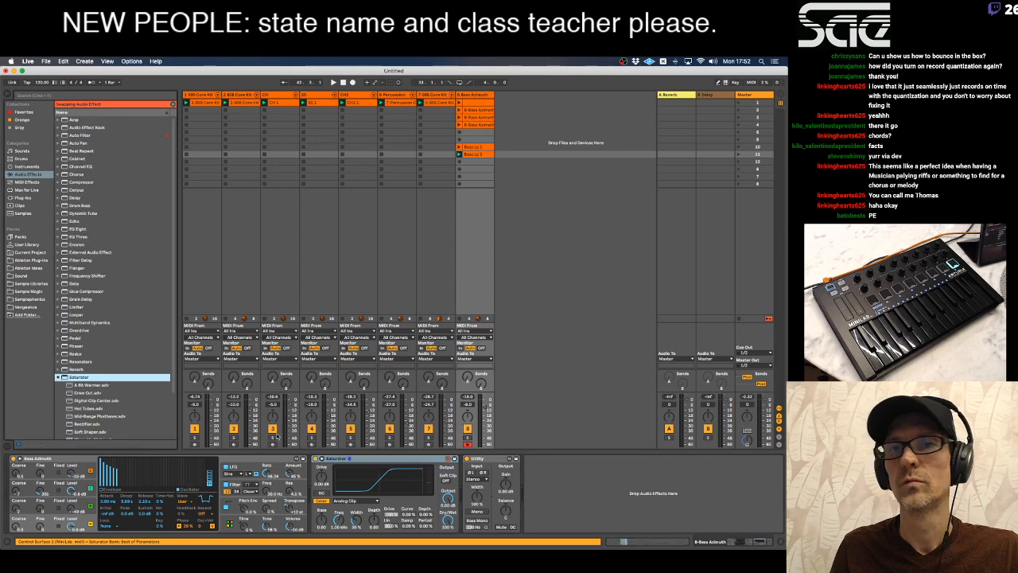
{"action": "double_click", "coordinate": [90, 385]}
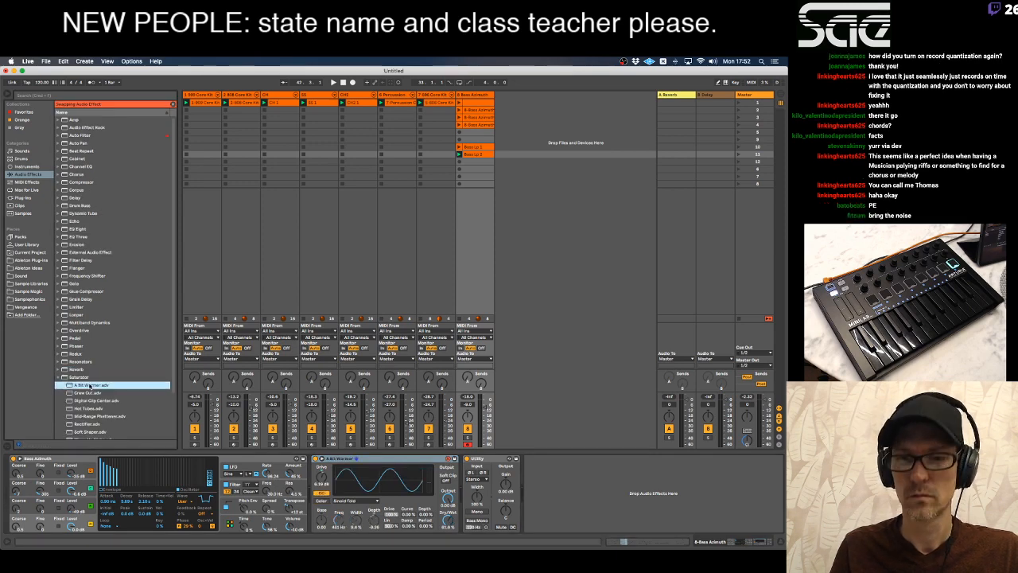
{"action": "key", "text": "space"}
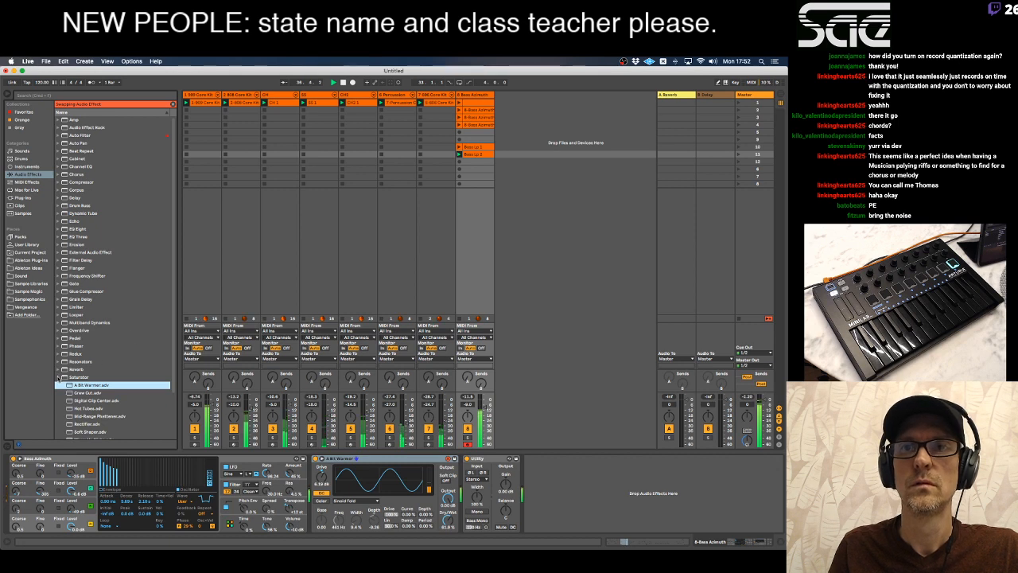
{"action": "left_click", "coordinate": [59, 377]}
{"action": "double_click", "coordinate": [77, 127]}
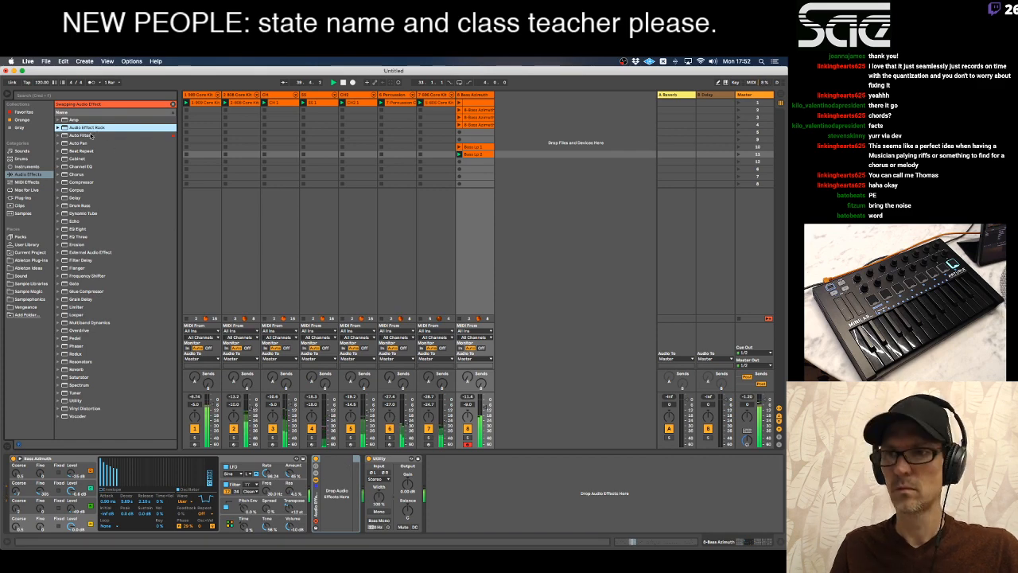
{"action": "key", "text": "super+z"}
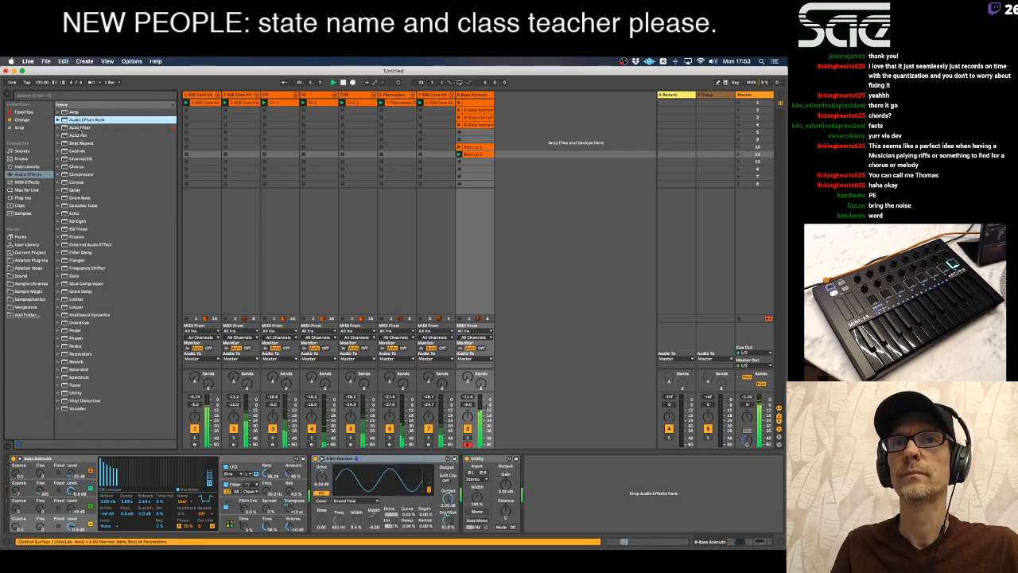
Add an Auto Filter to the Bass Azimuth track and place it between the instrument and A Bit Warmer.
{"action": "double_click", "coordinate": [80, 128]}
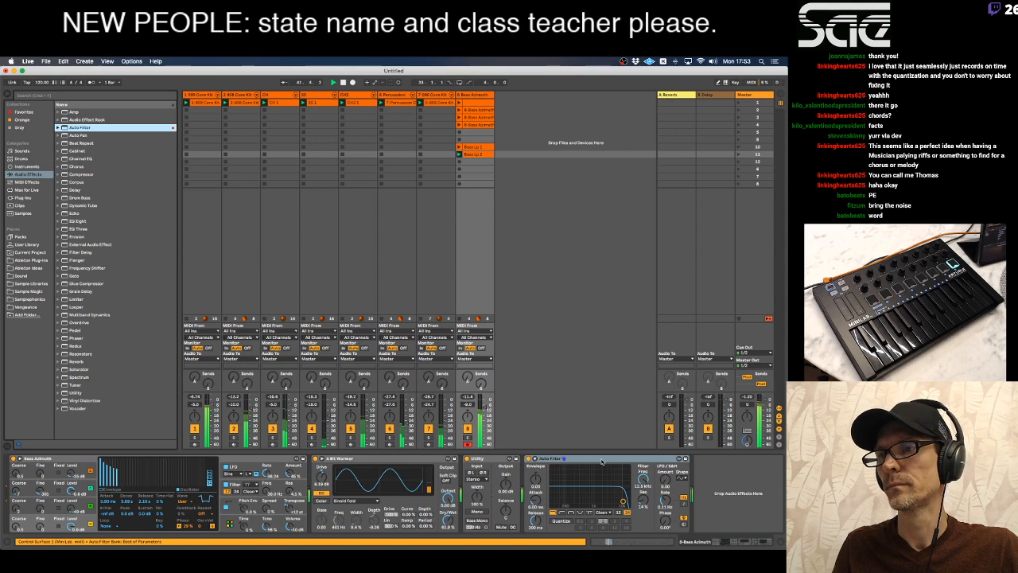
{"action": "left_click", "coordinate": [537, 470]}
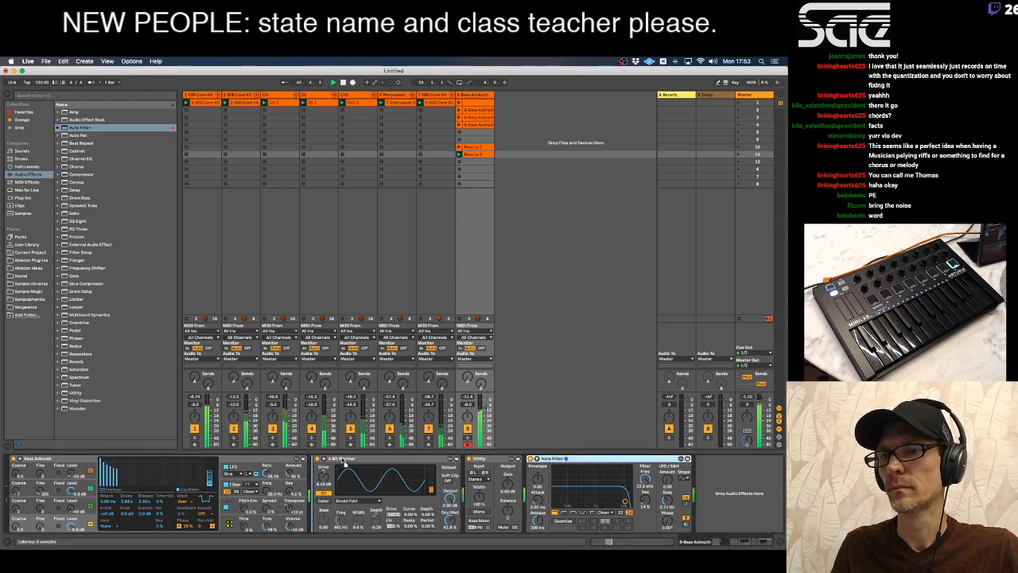
{"action": "left_click_drag", "start_coordinate": [341, 457], "coordinate": [342, 459]}
Switch the Auto Filter's low-pass circuit to PRD and lower its cutoff below 200 Hz.
{"action": "left_click_drag", "start_coordinate": [428, 480], "coordinate": [429, 527]}
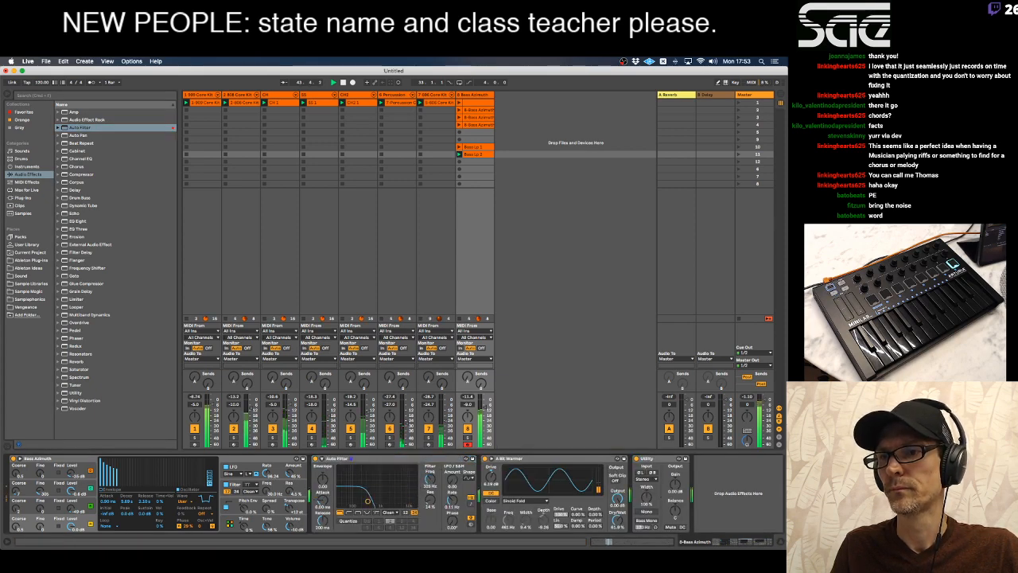
{"action": "left_click_drag", "start_coordinate": [429, 481], "coordinate": [429, 478]}
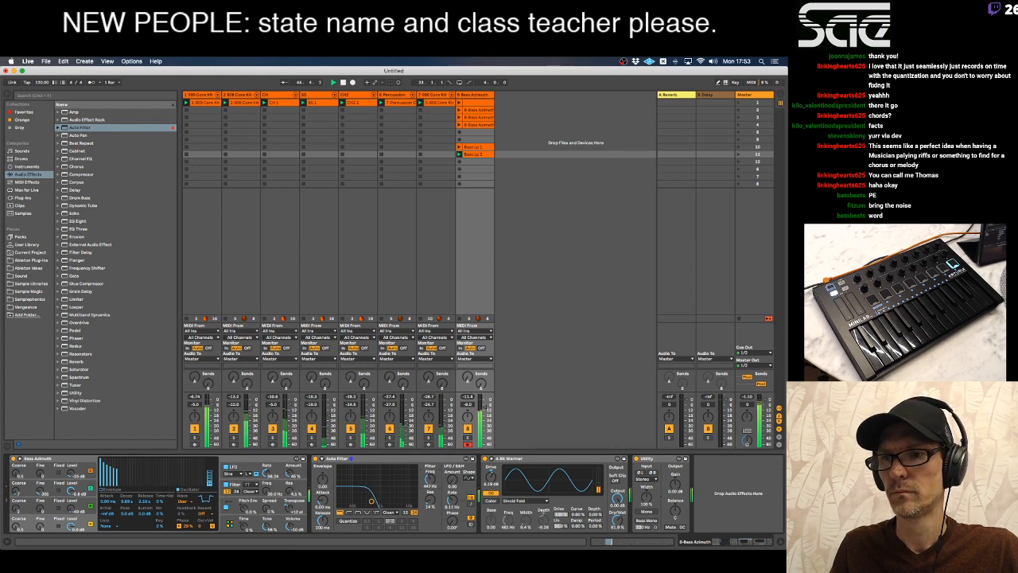
{"action": "left_click", "coordinate": [390, 512]}
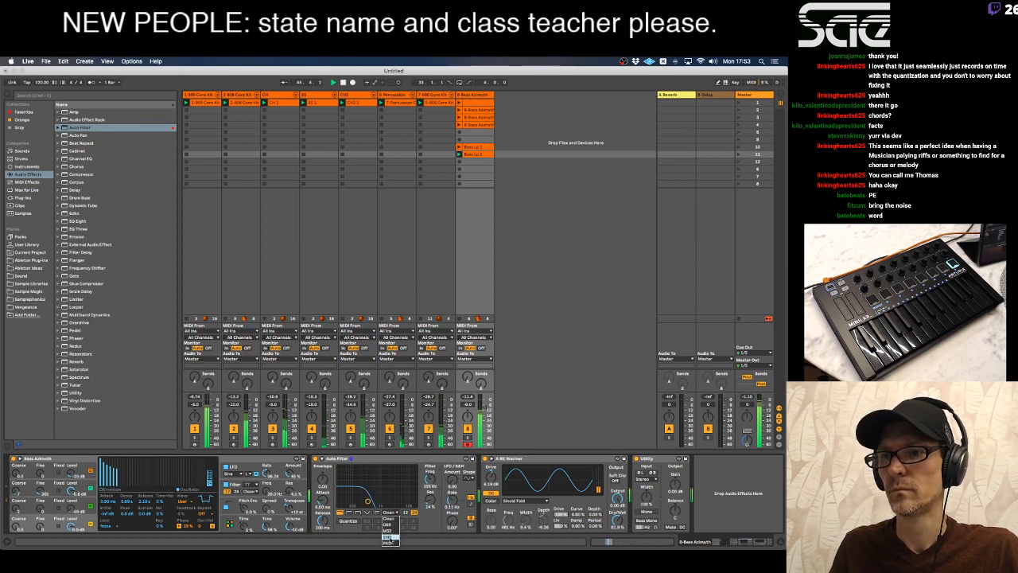
{"action": "left_click", "coordinate": [390, 543]}
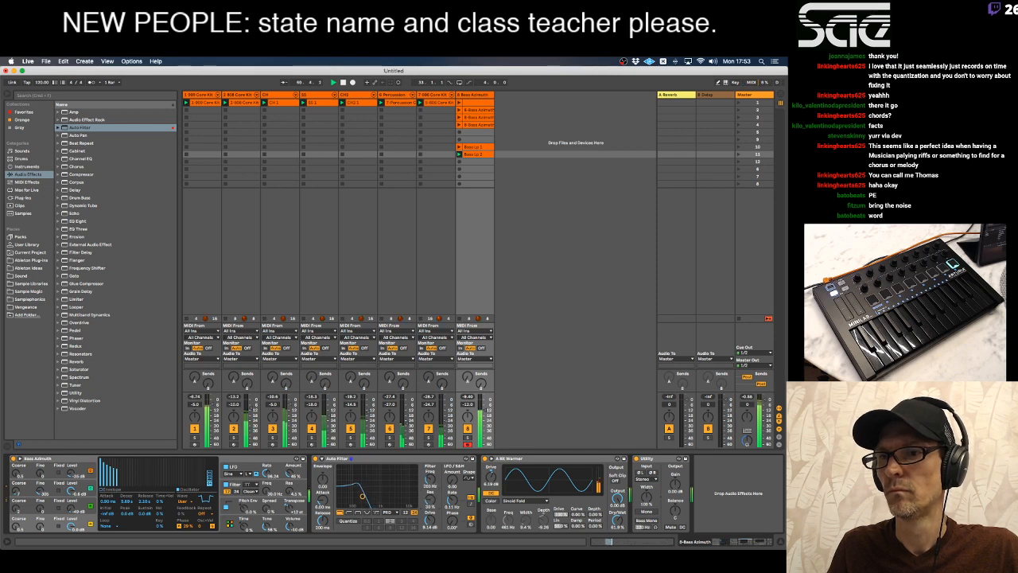
{"action": "left_click_drag", "start_coordinate": [359, 496], "coordinate": [361, 497]}
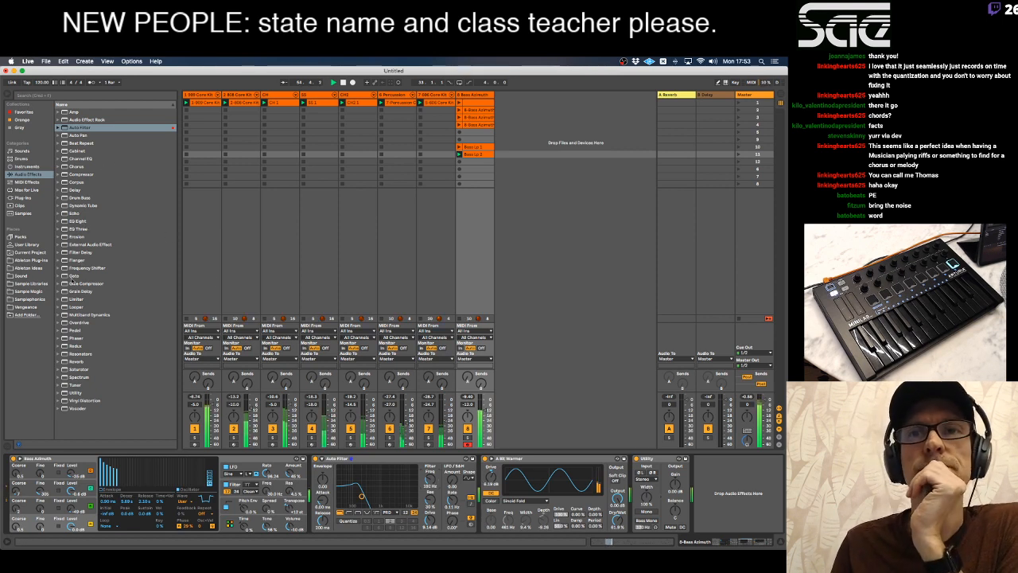
Add the Kickstart plug-in from the favorites to the end of the Bass Azimuth device chain.
{"action": "left_click", "coordinate": [23, 112]}
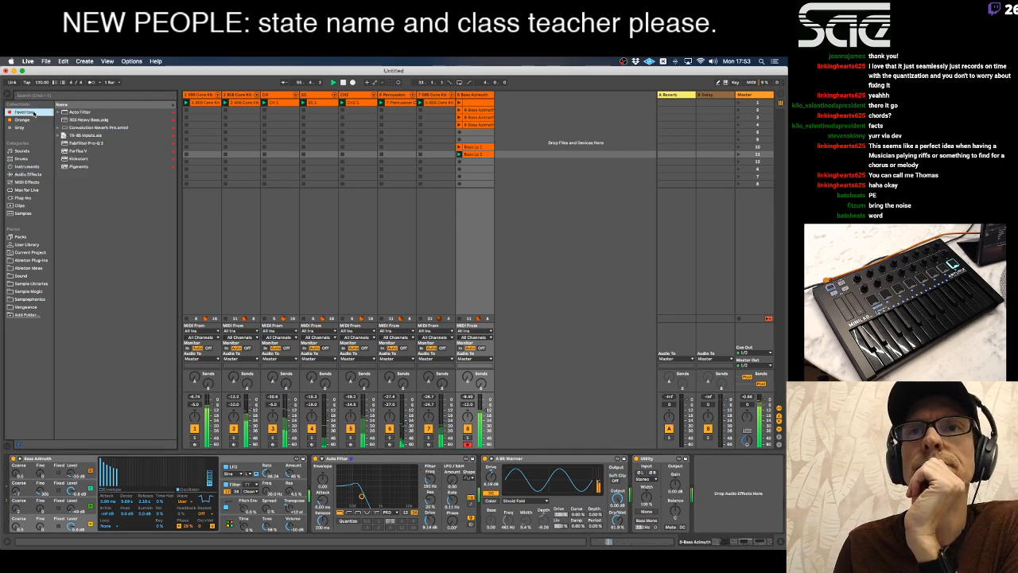
{"action": "left_click", "coordinate": [82, 159]}
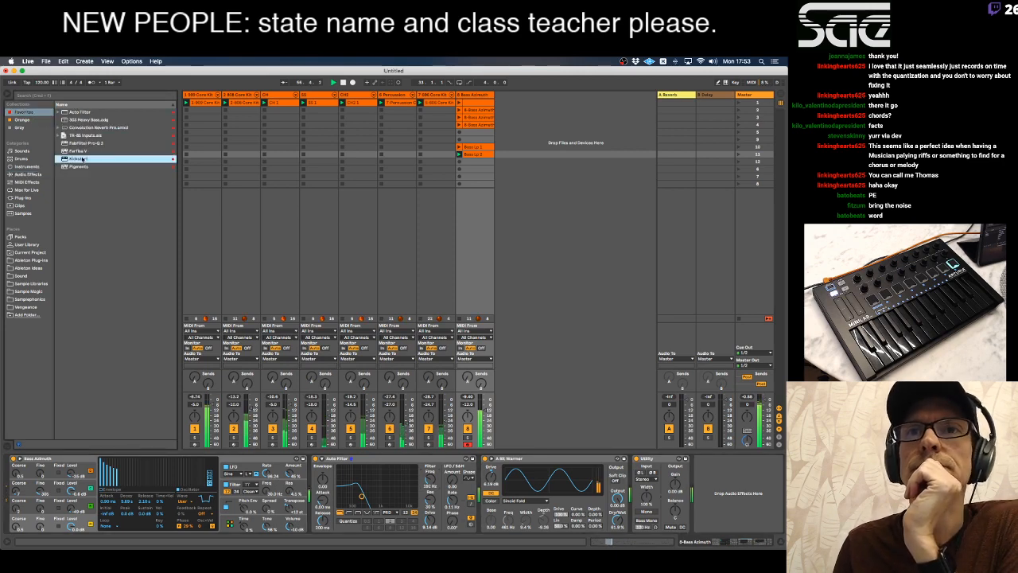
{"action": "double_click", "coordinate": [81, 158]}
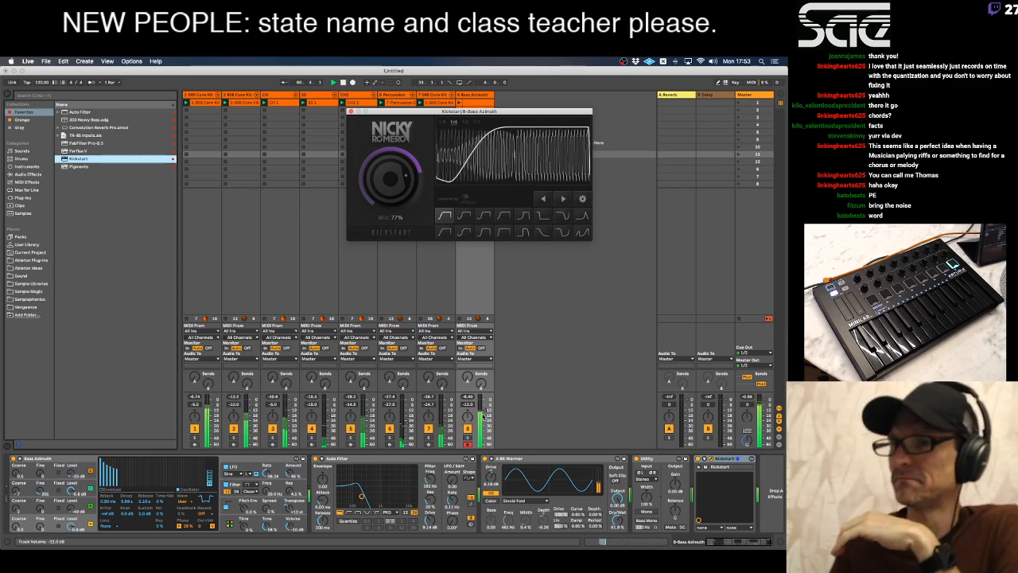
Raise the Bass Azimuth track volume to -10.3 dB and adjust A Bit Warmer's dry/wet mix, closing the Kickstart window.
{"action": "left_click_drag", "start_coordinate": [484, 410], "coordinate": [484, 409]}
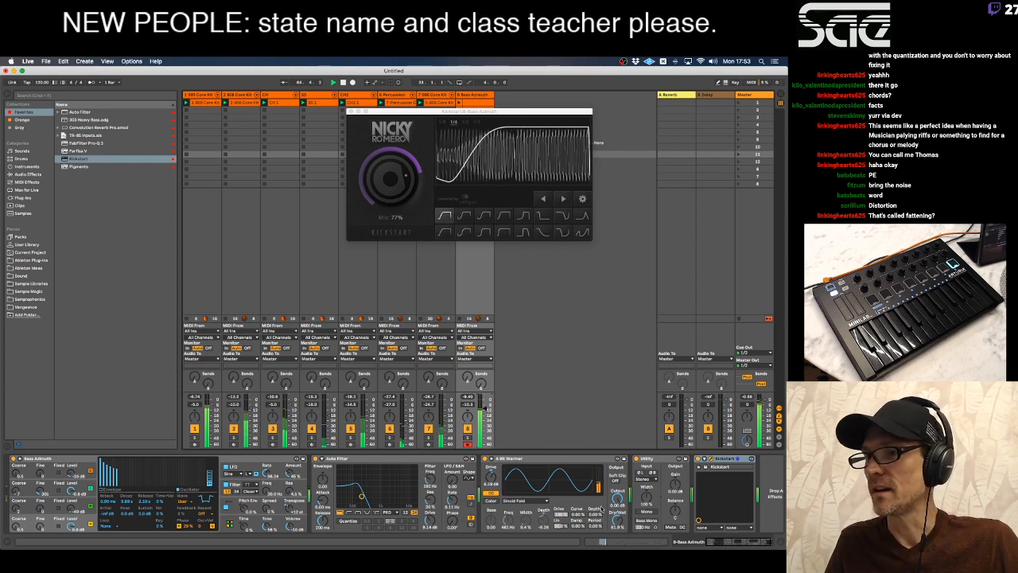
{"action": "left_click_drag", "start_coordinate": [617, 521], "coordinate": [618, 521]}
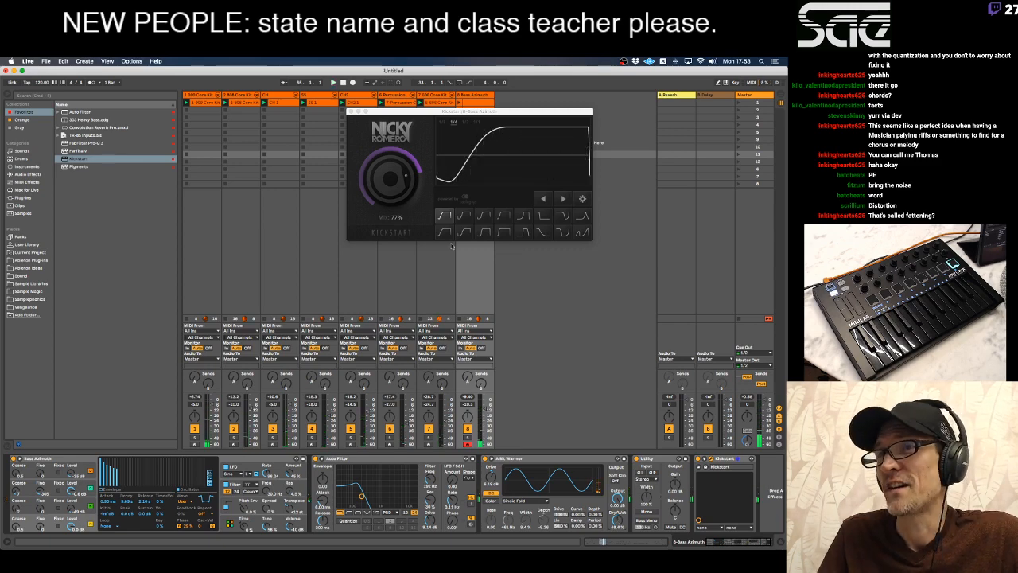
{"action": "left_click", "coordinate": [351, 111]}
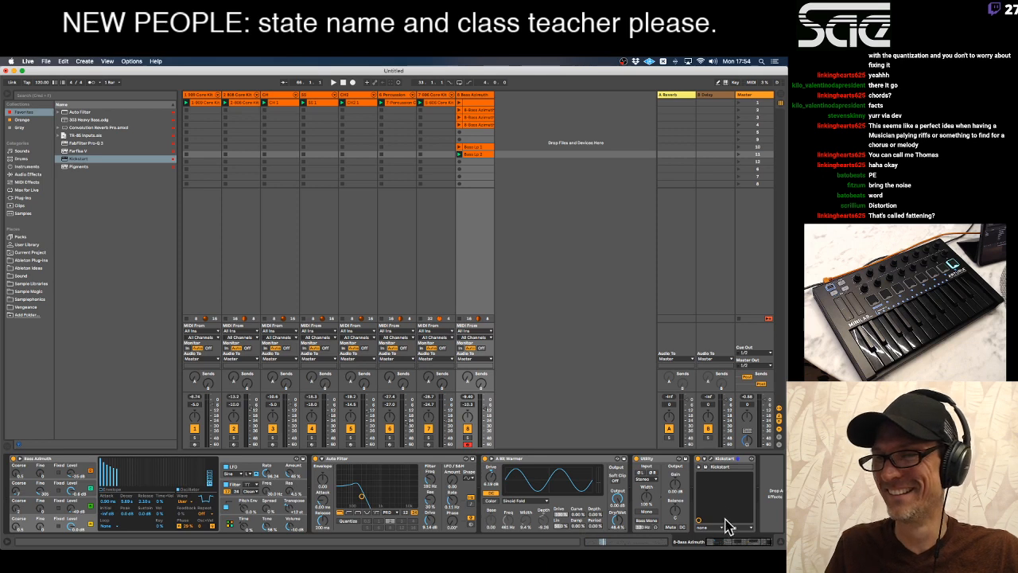
{"action": "left_click", "coordinate": [670, 459]}
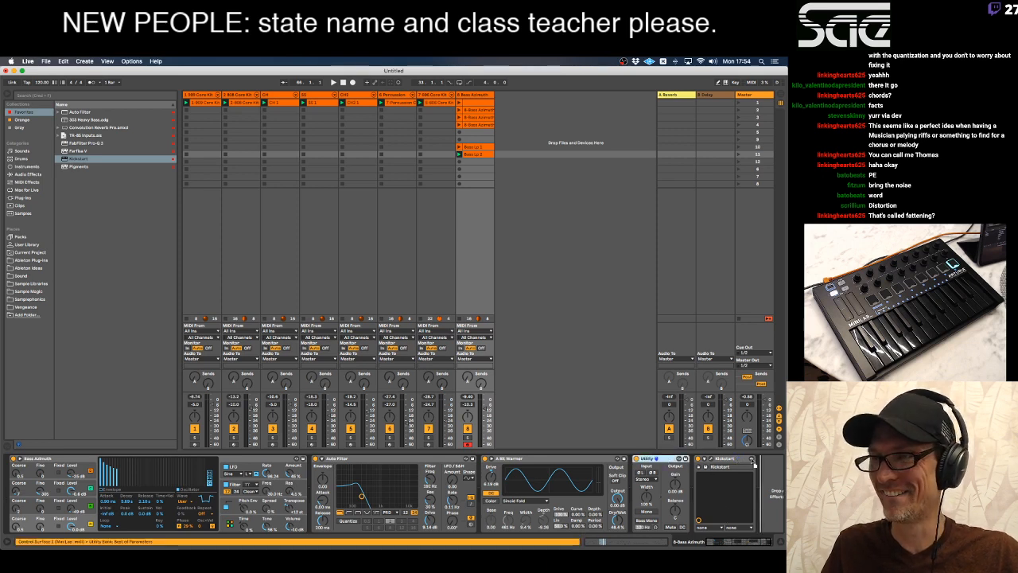
{"action": "left_click_drag", "start_coordinate": [739, 458], "coordinate": [751, 460]}
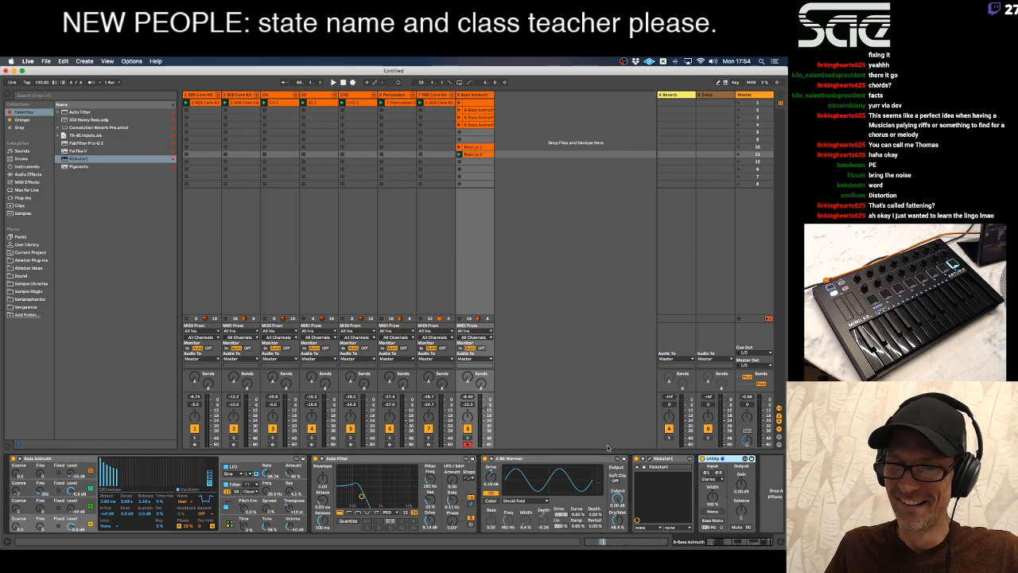
{"action": "left_click", "coordinate": [675, 459]}
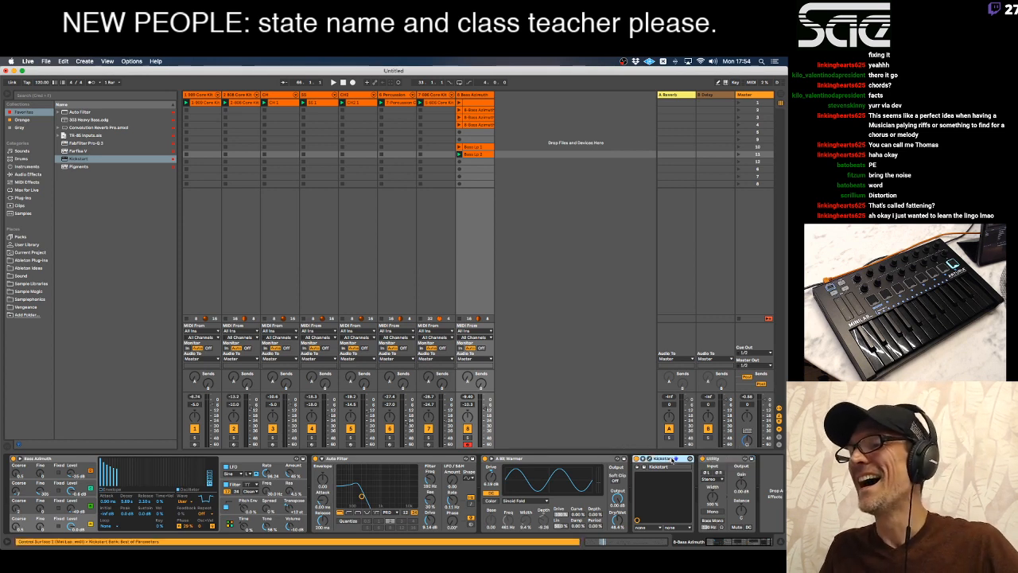
{"action": "left_click_drag", "start_coordinate": [764, 459], "coordinate": [762, 461]}
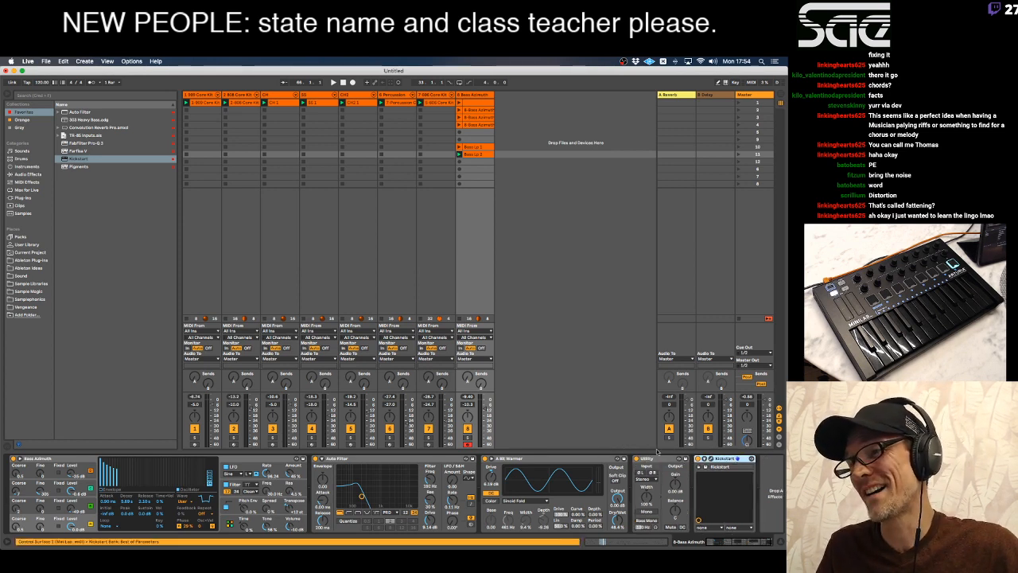
Move the Utility behind Kickstart to the end of the Bass Azimuth device chain.
{"action": "left_click", "coordinate": [675, 459]}
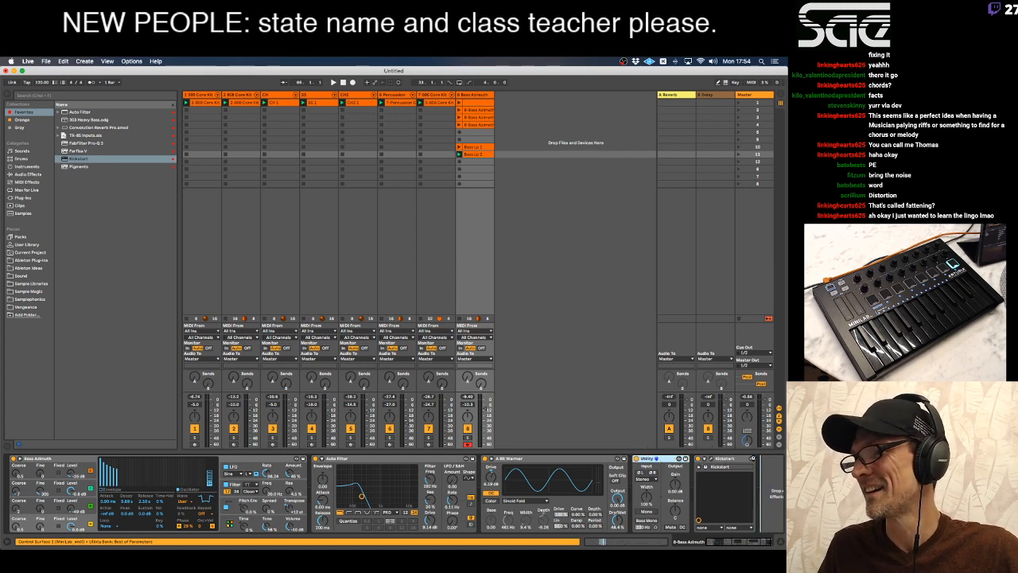
{"action": "left_click_drag", "start_coordinate": [676, 459], "coordinate": [754, 460]}
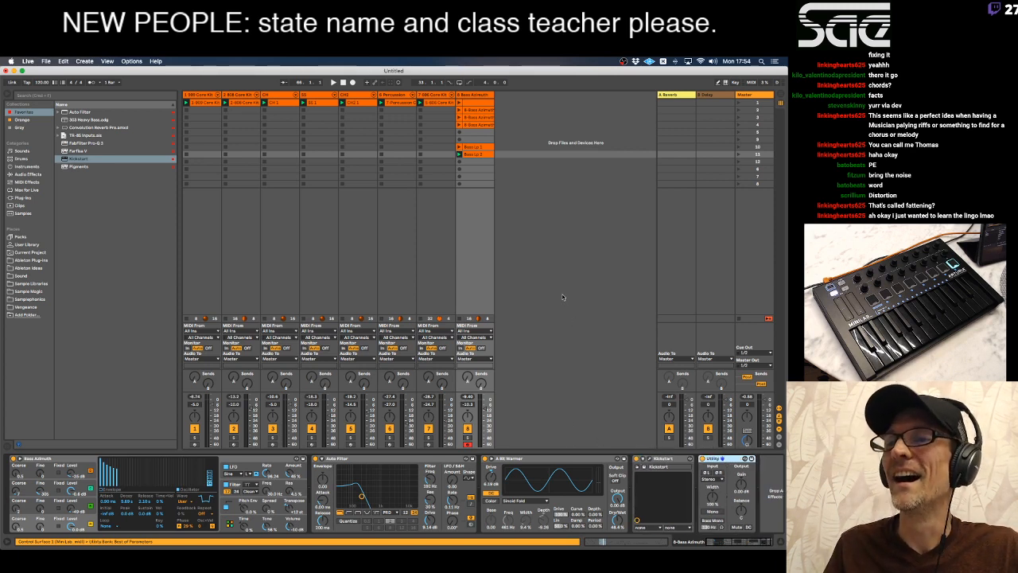
Restart playback and lower the Auto Filter's cutoff further while the bass loop plays.
{"action": "key", "text": "space"}
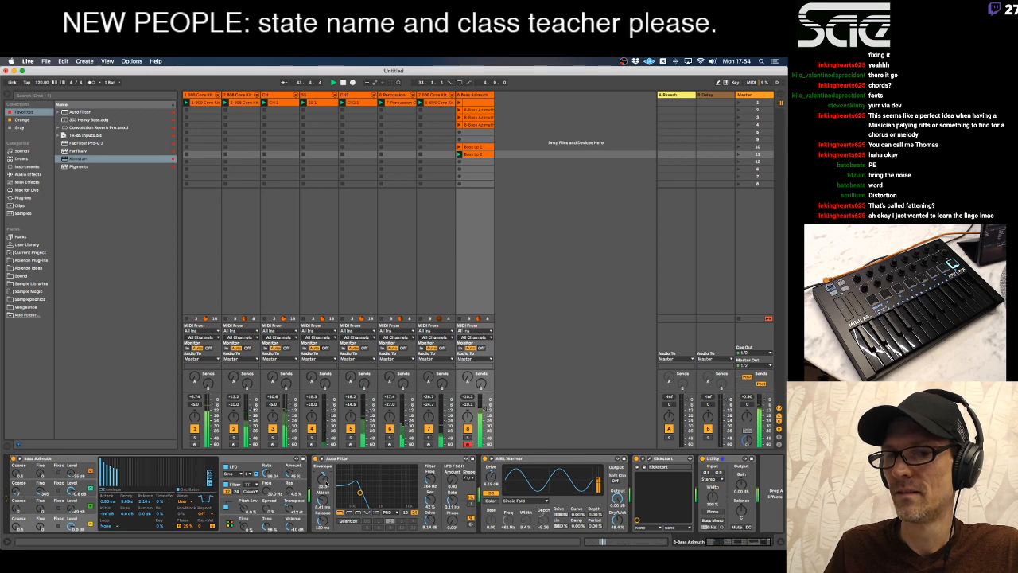
{"action": "left_click_drag", "start_coordinate": [429, 480], "coordinate": [429, 484]}
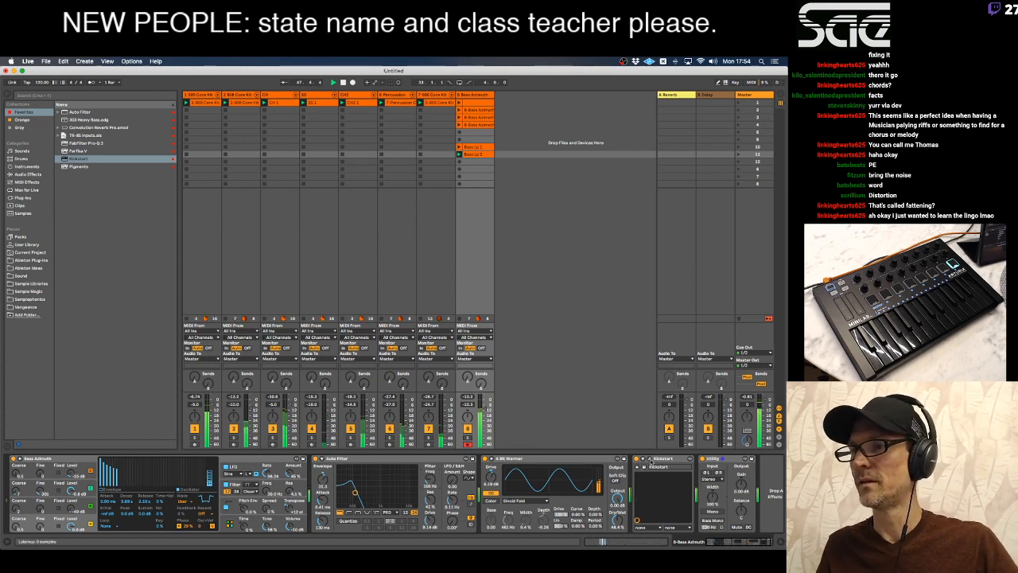
Set Kickstart's mix to 85% on the Bass Azimuth track and close its plug-in window.
{"action": "left_click", "coordinate": [642, 466]}
{"action": "left_click_drag", "start_coordinate": [407, 189], "coordinate": [399, 188]}
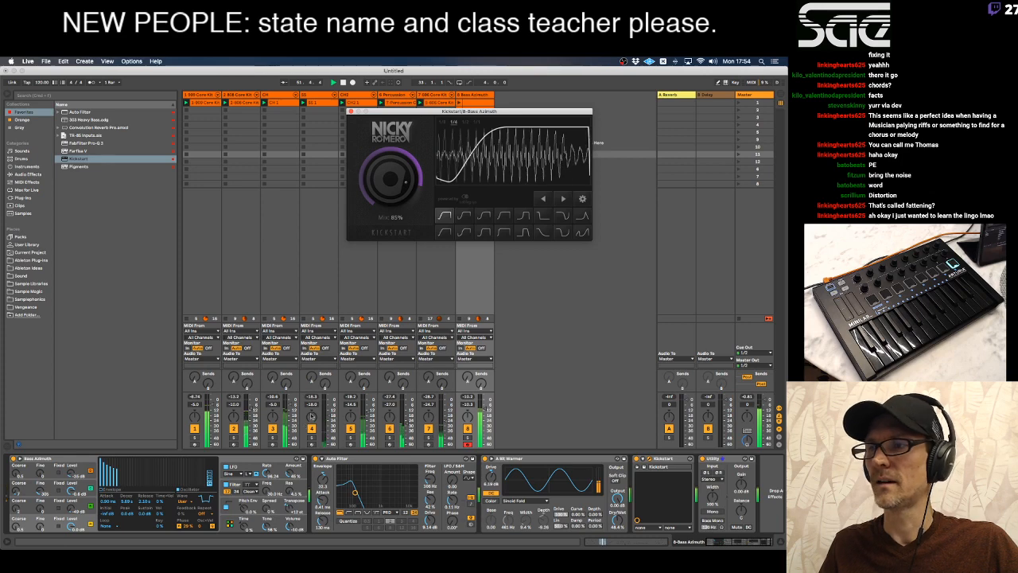
{"action": "left_click", "coordinate": [351, 111]}
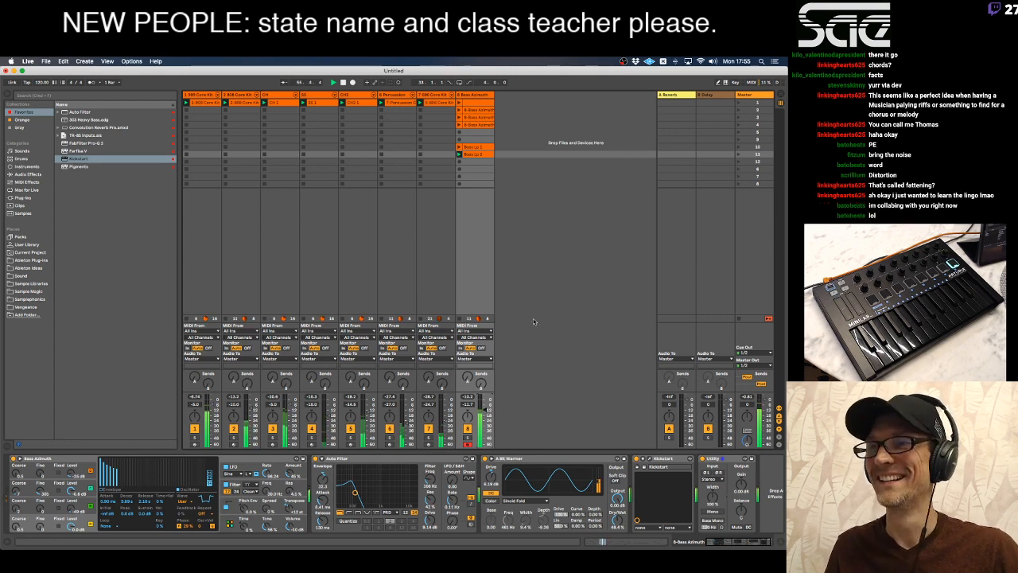
Duplicate Bass Lp 2 into the slot below, name the copy Bass Lp 3, and move its two-bar loop to start at bar 10.
{"action": "left_click", "coordinate": [481, 149]}
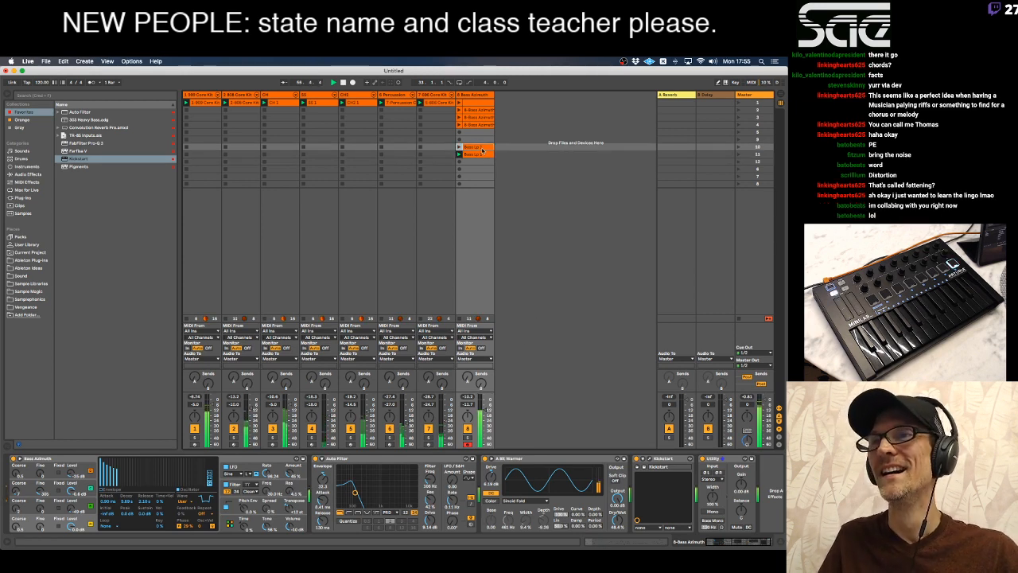
{"action": "double_click", "coordinate": [481, 149]}
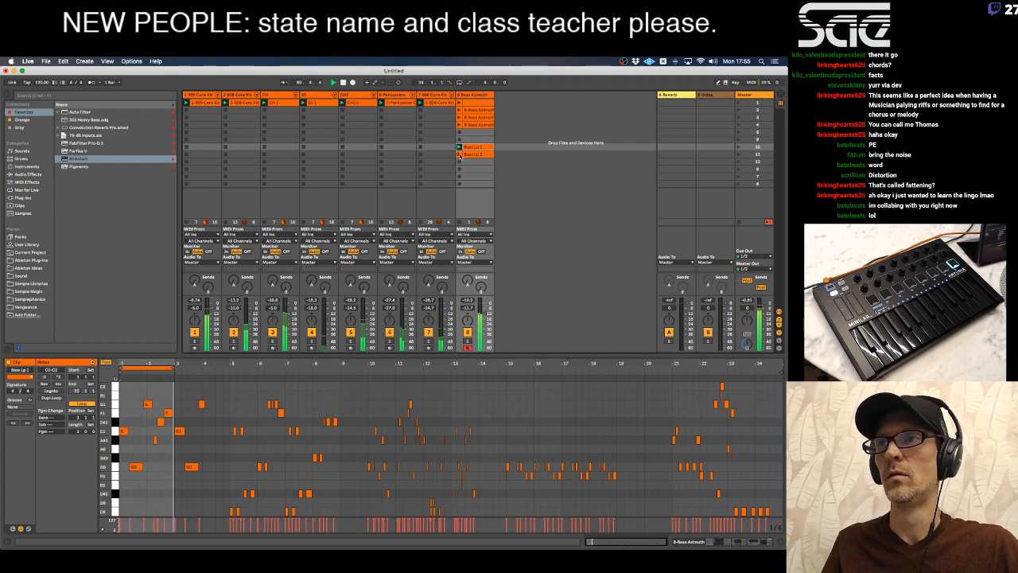
{"action": "left_click", "coordinate": [475, 155]}
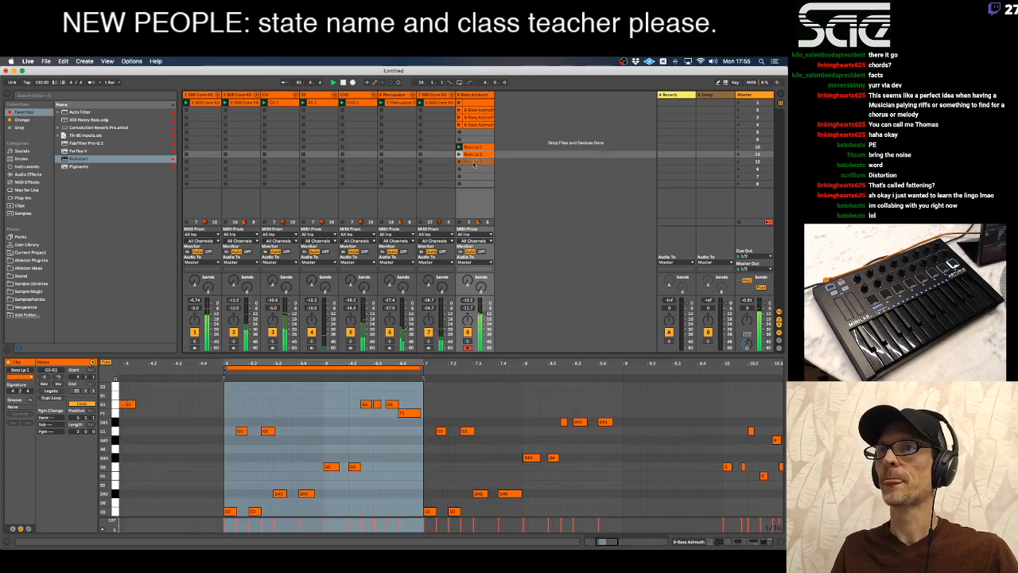
{"action": "left_click_drag", "start_coordinate": [474, 164], "coordinate": [474, 163]}
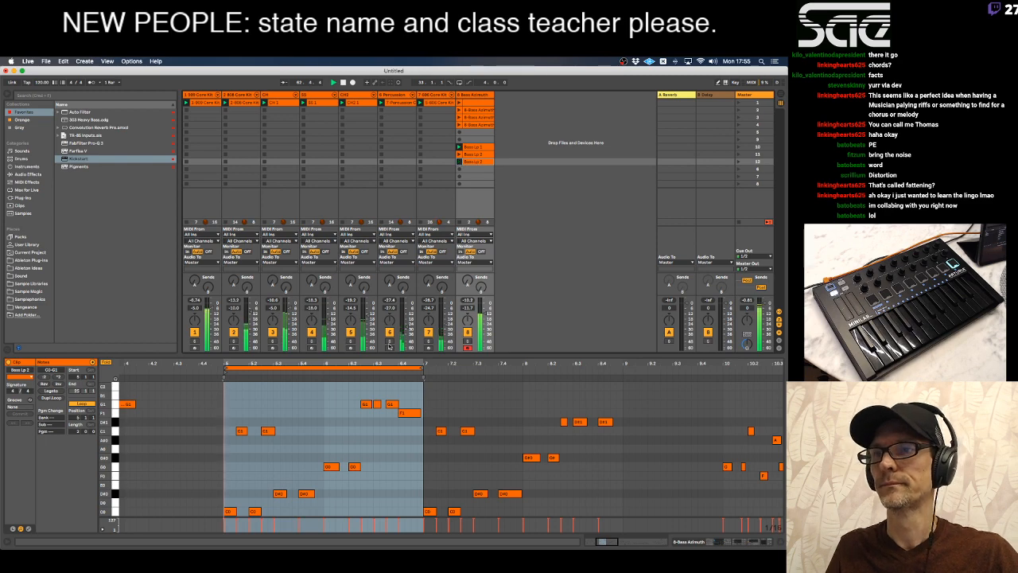
{"action": "left_click_drag", "start_coordinate": [349, 364], "coordinate": [260, 366]}
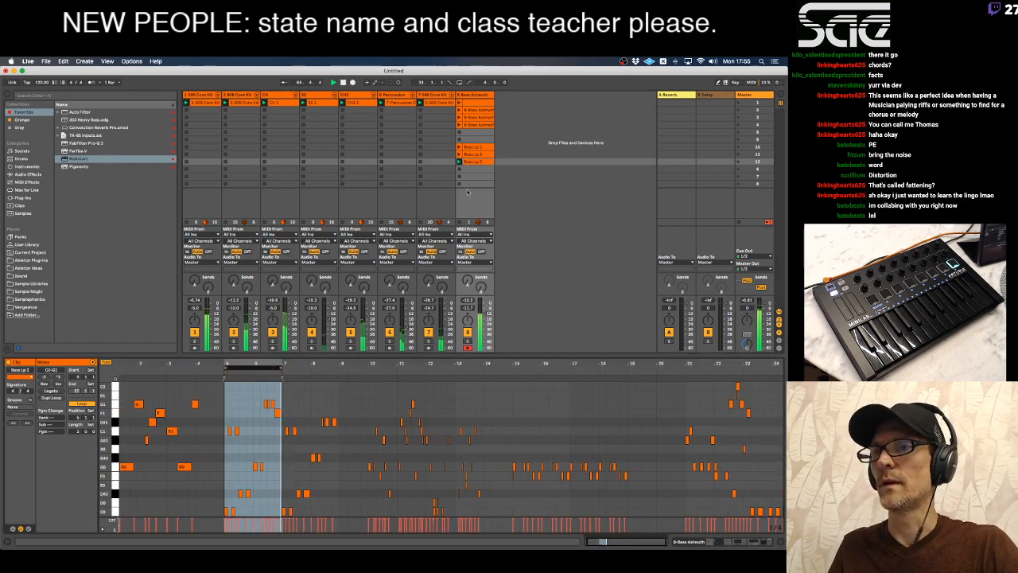
{"action": "left_click_drag", "start_coordinate": [268, 365], "coordinate": [410, 366]}
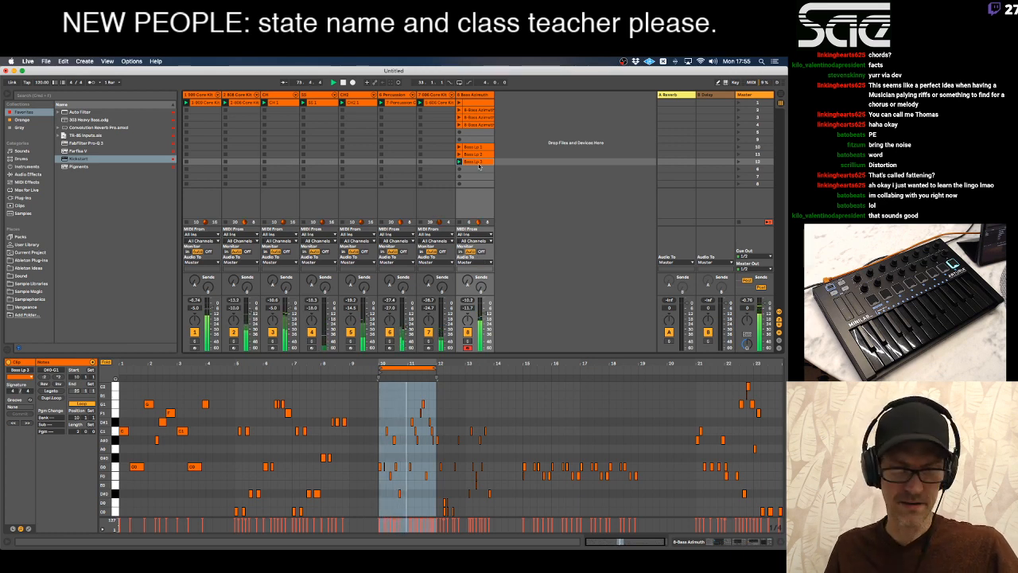
Duplicate Bass Lp 3 into the next slot and shift the copy's two-bar loop to start at bar 16.
{"action": "key", "text": "super+d"}
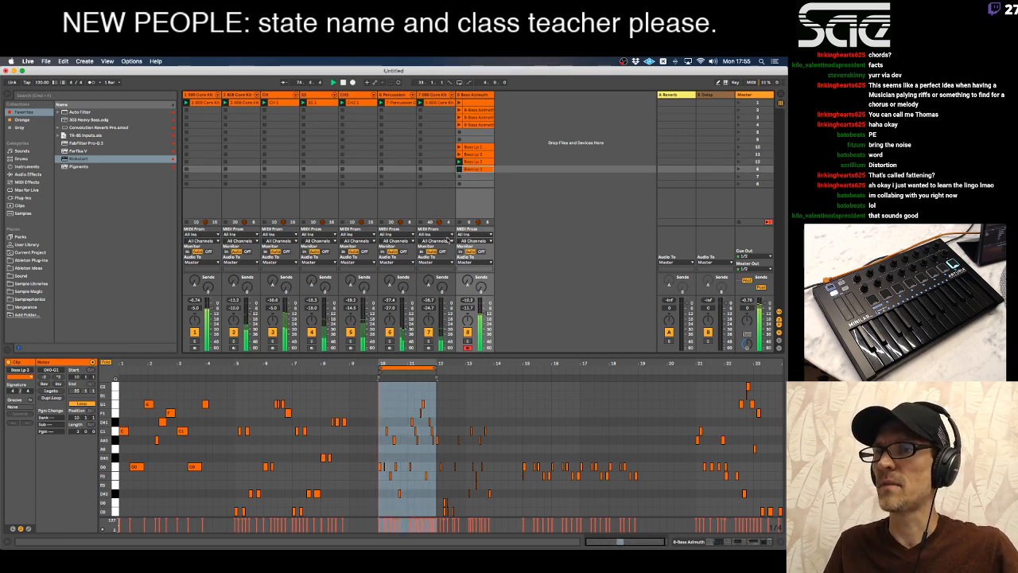
{"action": "left_click", "coordinate": [416, 368]}
{"action": "key", "text": "Up"}
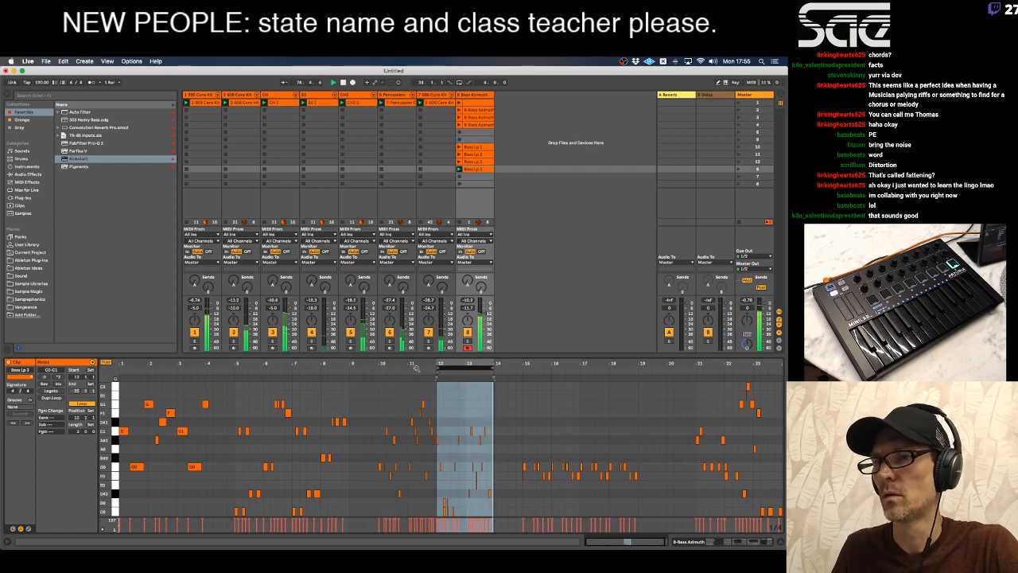
{"action": "key", "text": "Up"}
{"action": "key", "text": "Up"}
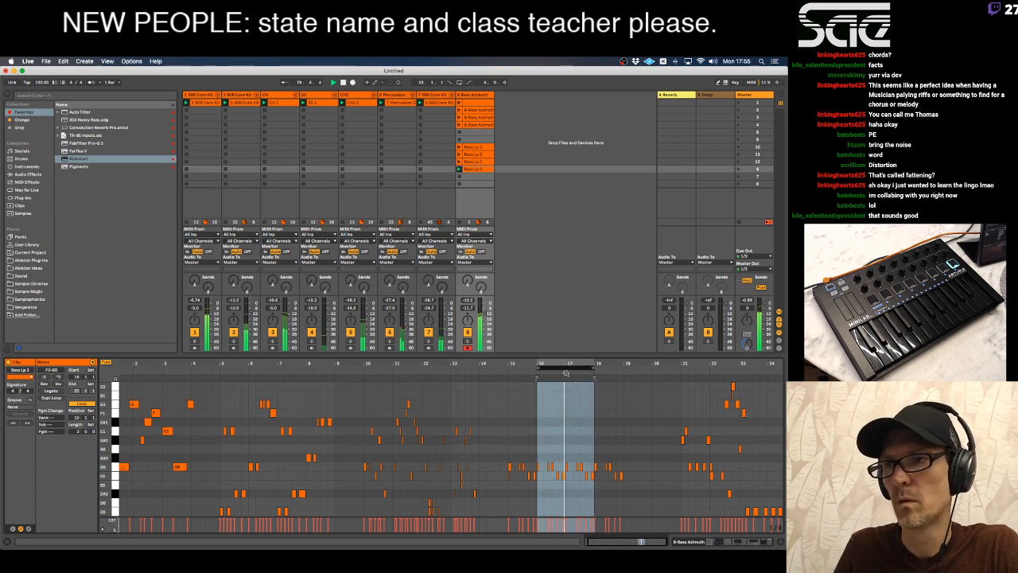
Copy Bass Lp 4 into the slot below and move the copy's two-bar loop to start at bar 21.
{"action": "left_click", "coordinate": [474, 174]}
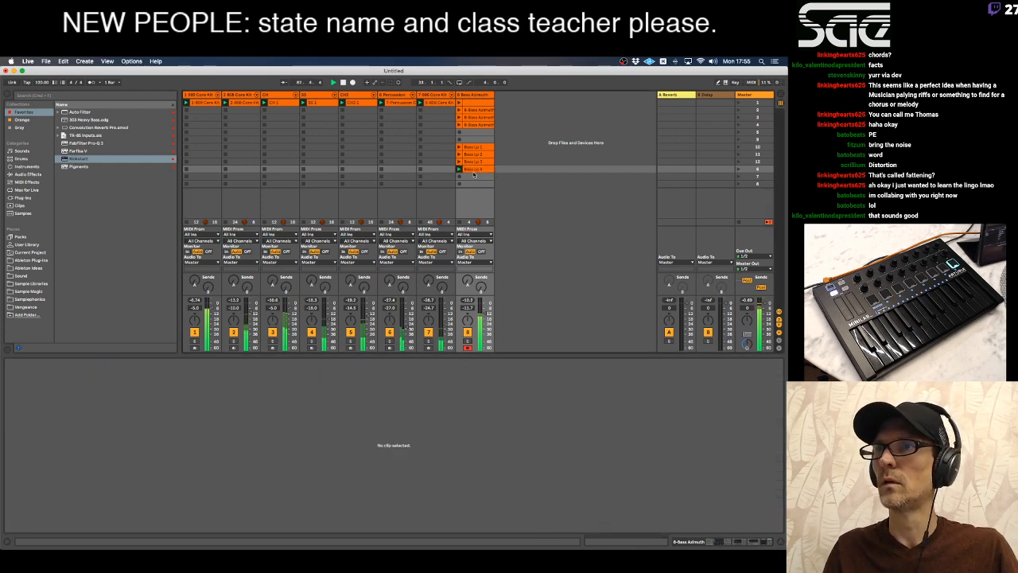
{"action": "key", "text": "super+v"}
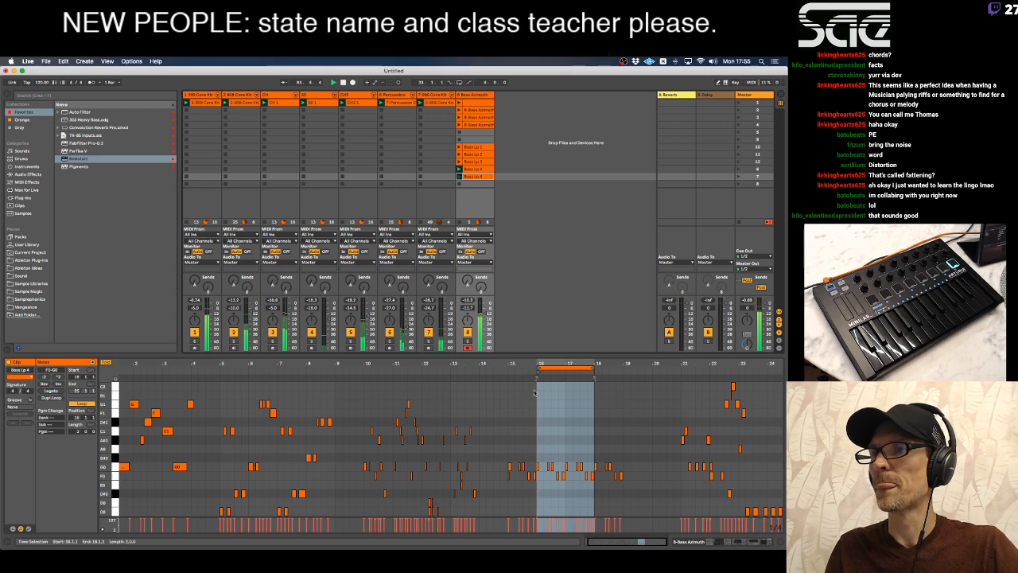
{"action": "left_click", "coordinate": [571, 369]}
{"action": "key", "text": "Up"}
{"action": "key", "text": "Up"}
{"action": "key", "text": "Up"}
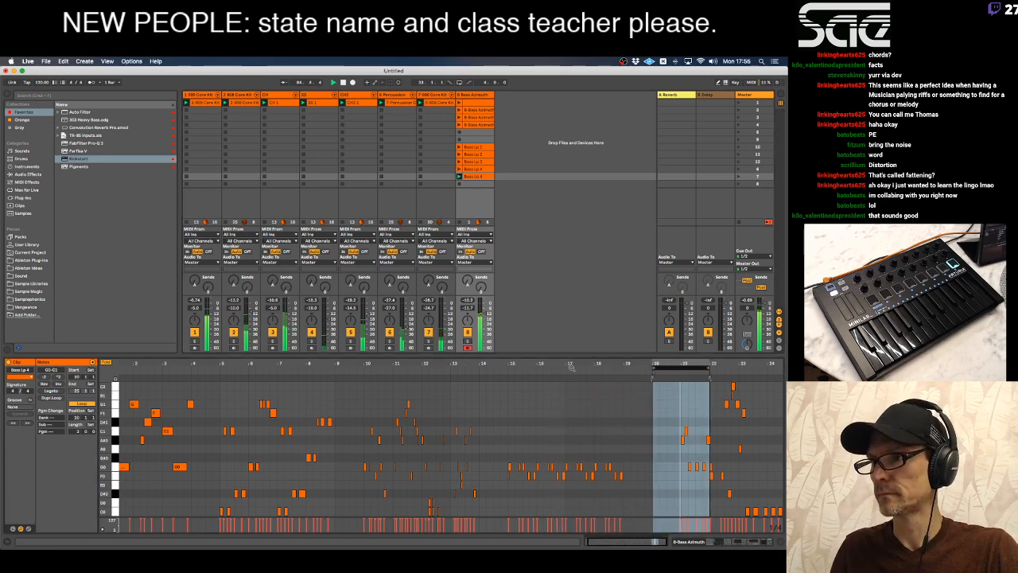
{"action": "left_click_drag", "start_coordinate": [737, 369], "coordinate": [682, 371]}
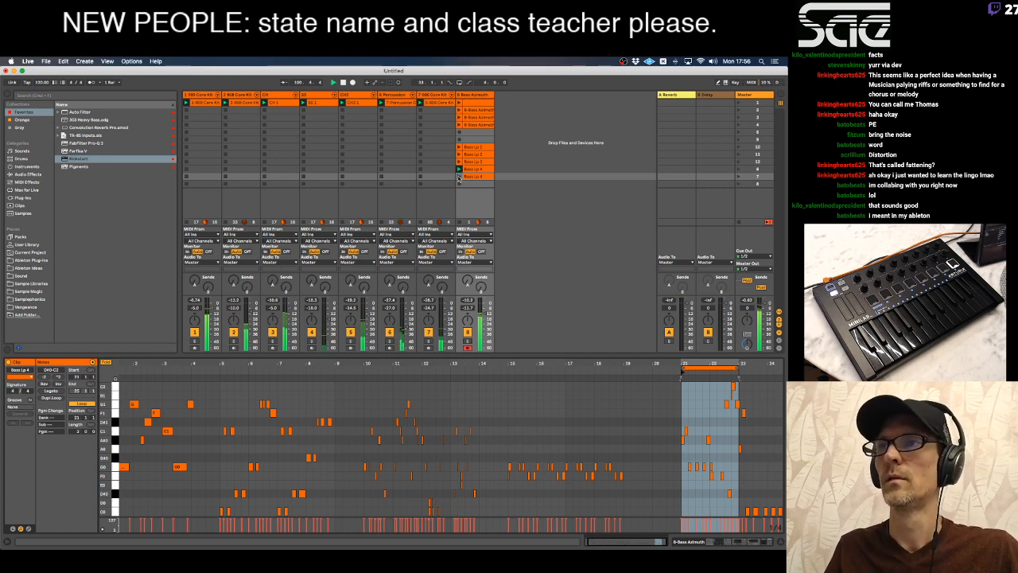
Rename the copied bass clip below Bass Lp 4 as Bass Lp 5.
{"action": "key", "text": "super+r"}
{"action": "key", "text": "Right"}
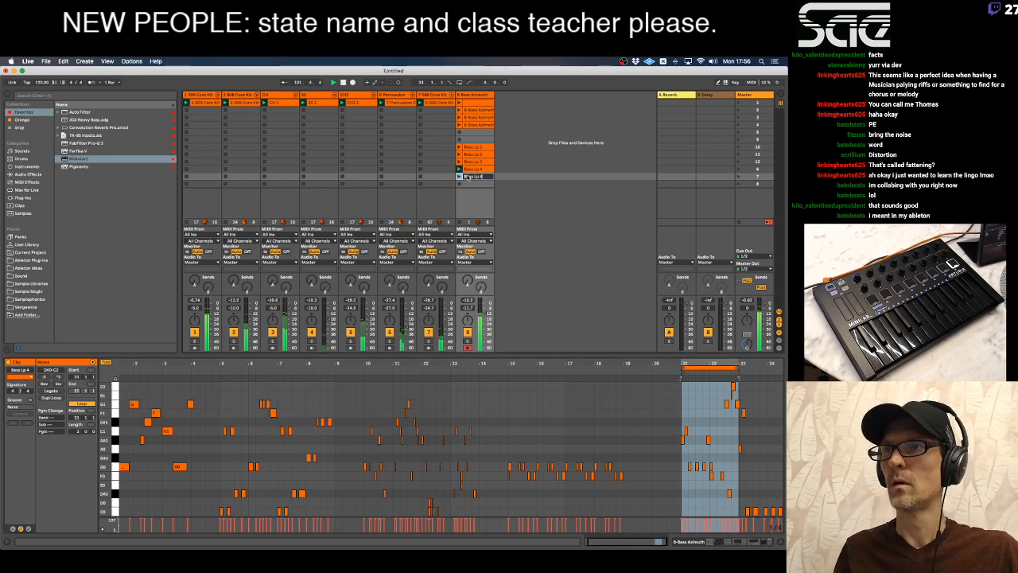
{"action": "key", "text": "BackSpace"}
{"action": "type", "text": "5"}
{"action": "key", "text": "Return"}
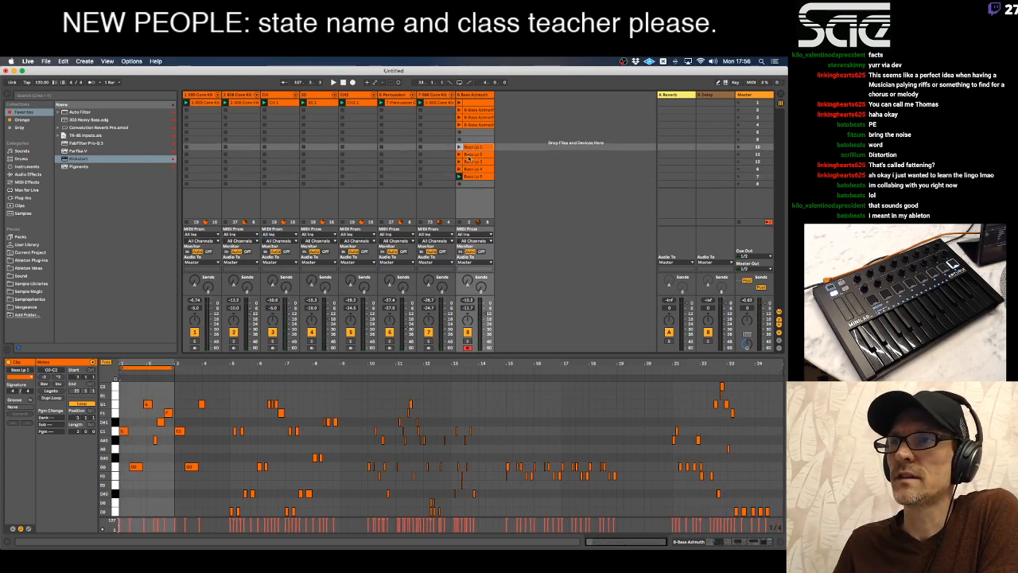
Examine the notes and loop ranges of the bass clips Bass Lp 1 through Bass Lp 5 one after another.
{"action": "left_click", "coordinate": [467, 160]}
{"action": "key", "text": "Down"}
{"action": "key", "text": "Down"}
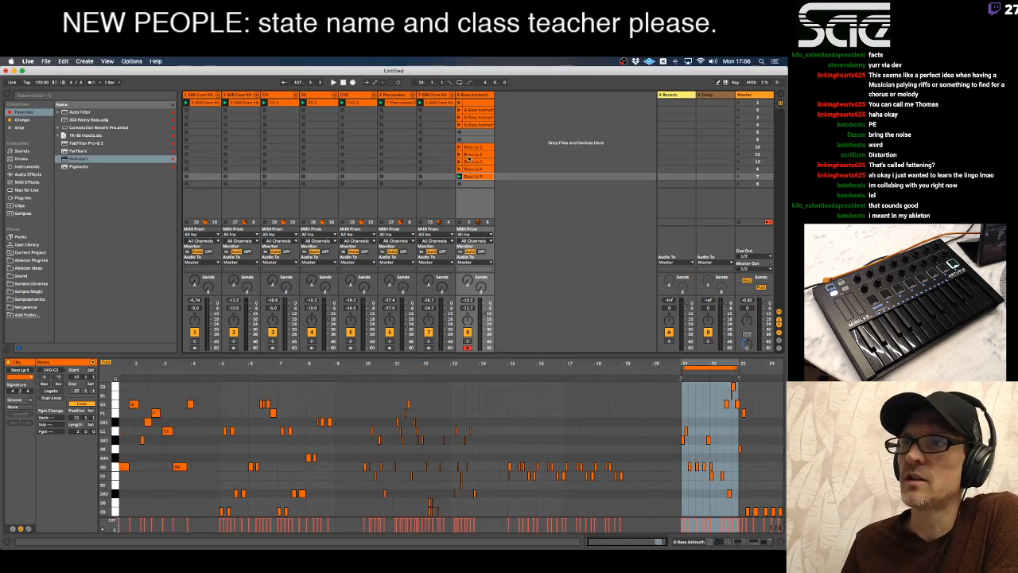
{"action": "key", "text": "Up"}
{"action": "key", "text": "Up"}
{"action": "key", "text": "Up"}
{"action": "key", "text": "Up"}
{"action": "key", "text": "Up"}
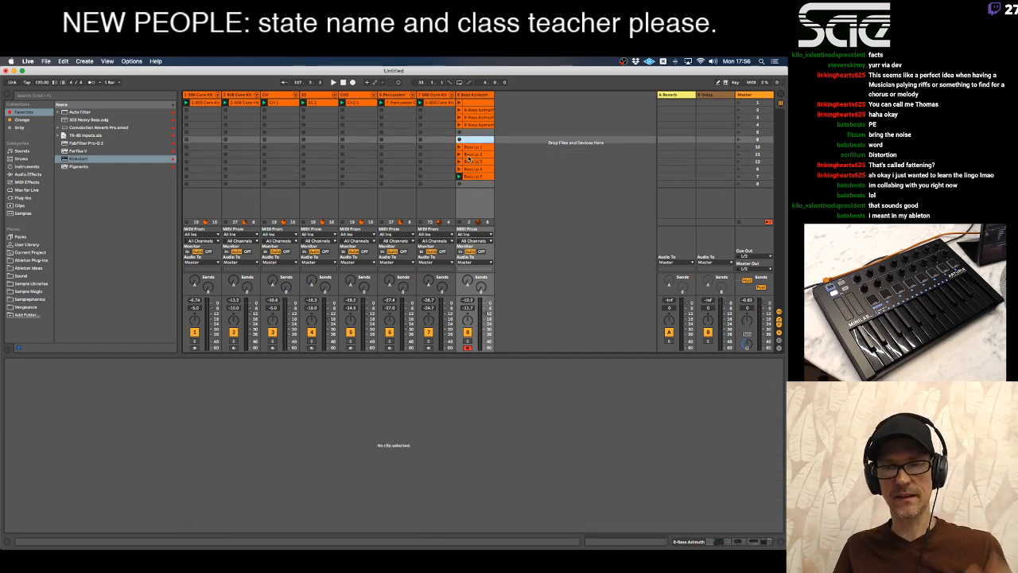
{"action": "key", "text": "Down"}
{"action": "key", "text": "Down"}
{"action": "key", "text": "Down"}
{"action": "key", "text": "Down"}
{"action": "key", "text": "Down"}
{"action": "key", "text": "Down"}
{"action": "key", "text": "Up"}
{"action": "key", "text": "Up"}
{"action": "key", "text": "Up"}
{"action": "key", "text": "Up"}
{"action": "key", "text": "Up"}
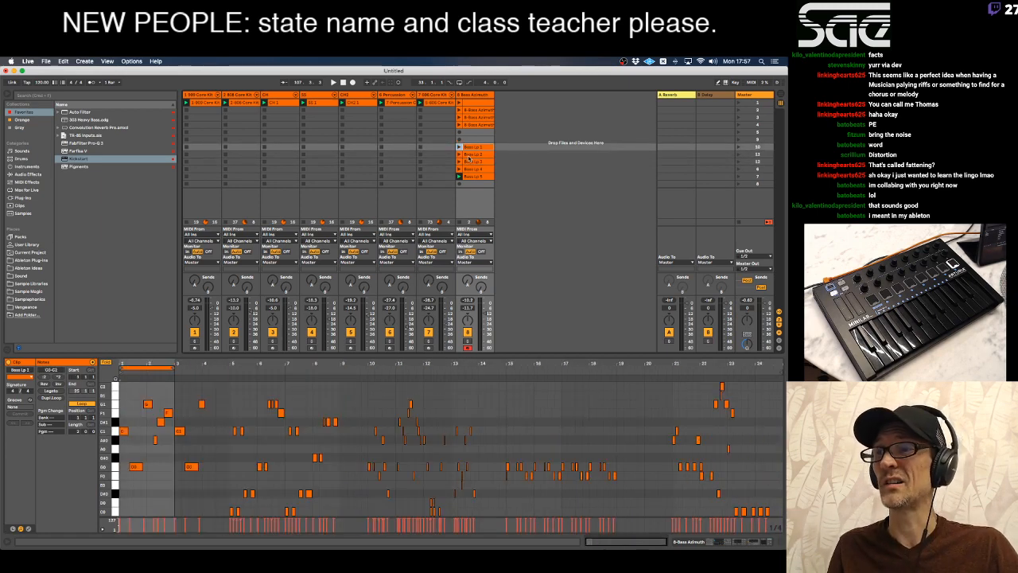
{"action": "left_click", "coordinate": [471, 176]}
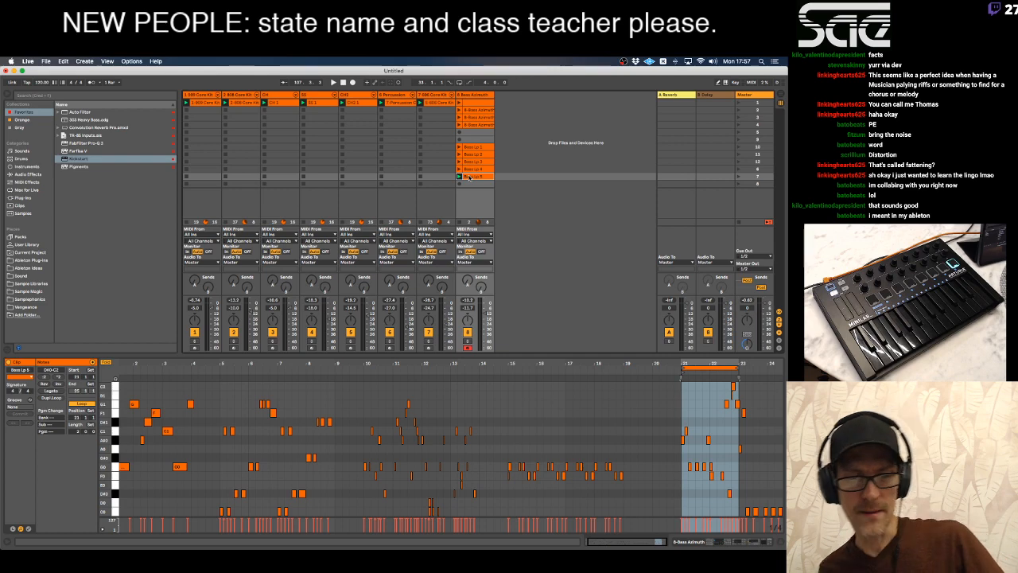
{"action": "key", "text": "super+Tab"}
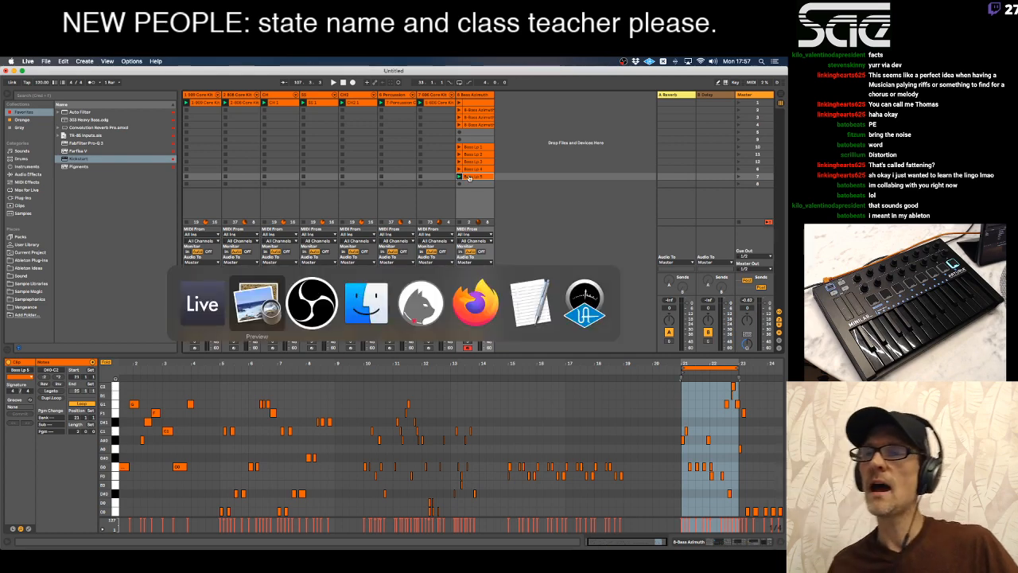
{"action": "key", "text": "super+Tab"}
{"action": "key", "text": "super+Tab"}
{"action": "key", "text": "super+Tab"}
{"action": "key", "text": "super+Tab"}
{"action": "key", "text": "super+Tab"}
{"action": "key", "text": "super+Tab"}
{"action": "key", "text": "super+Tab"}
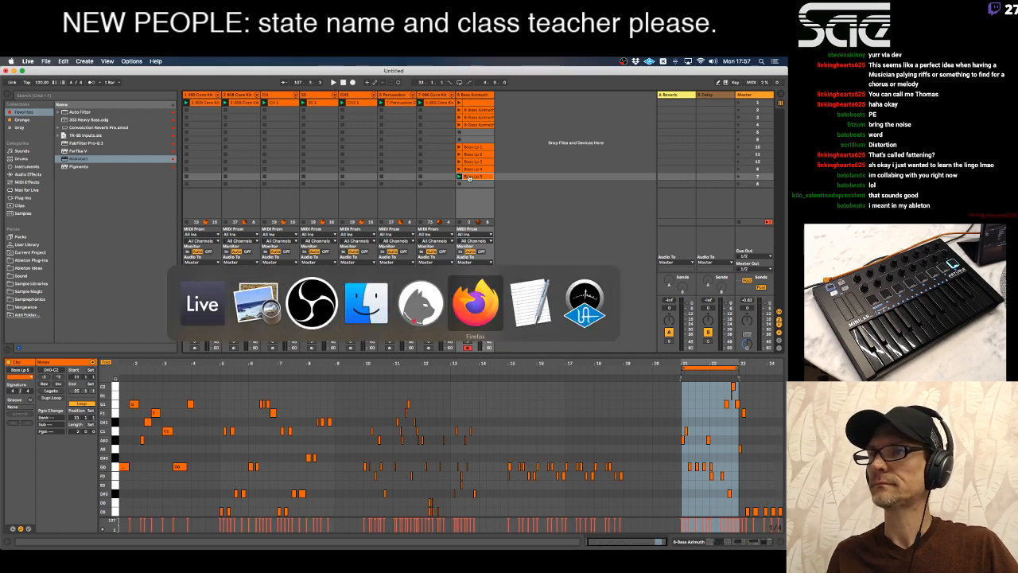
Rename the 909 Core Kit track as BD and the second track, the 808 Core Kit, as HC.
{"action": "left_click", "coordinate": [436, 98]}
{"action": "left_click", "coordinate": [208, 96]}
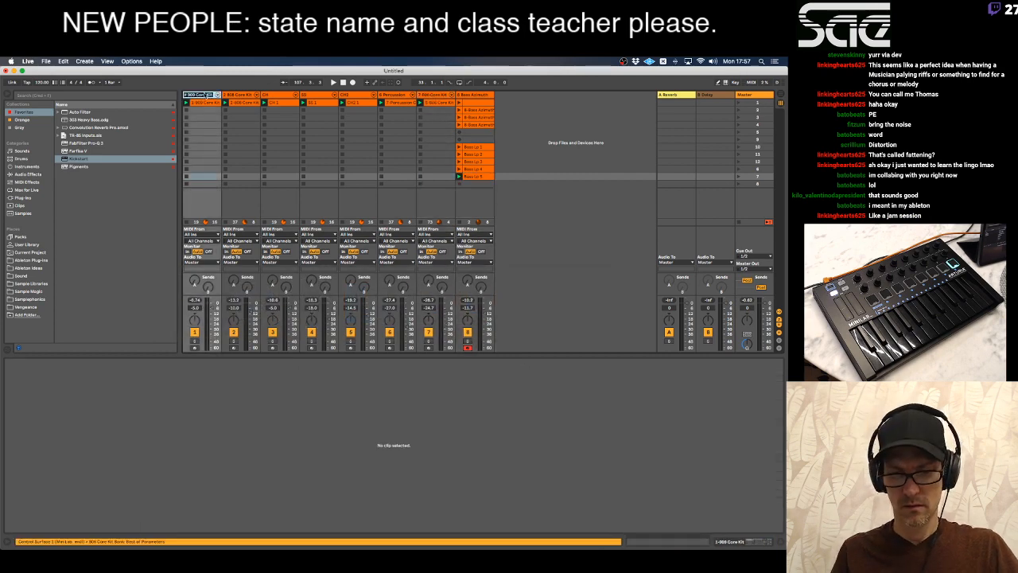
{"action": "key", "text": "Right"}
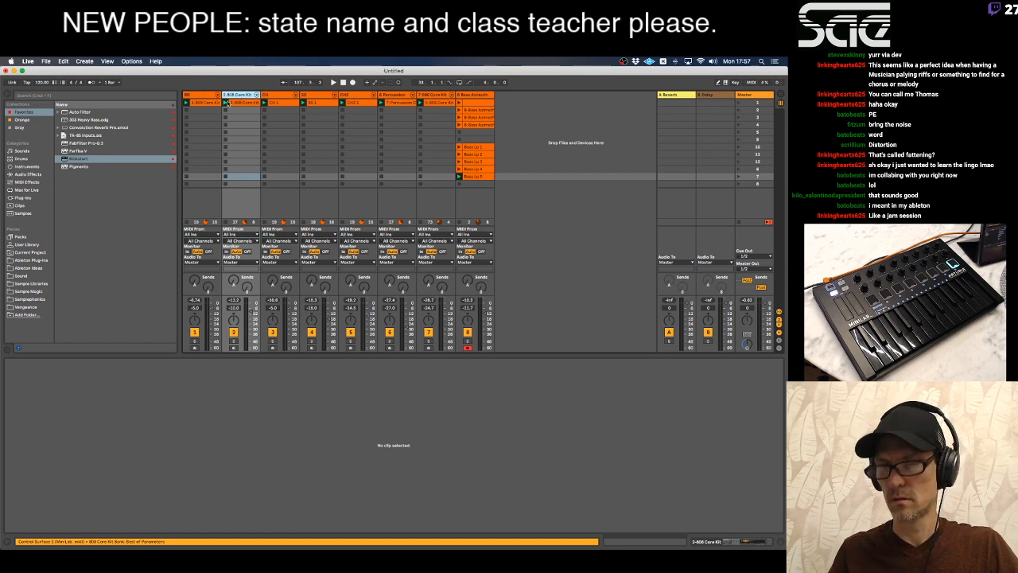
{"action": "key", "text": "space"}
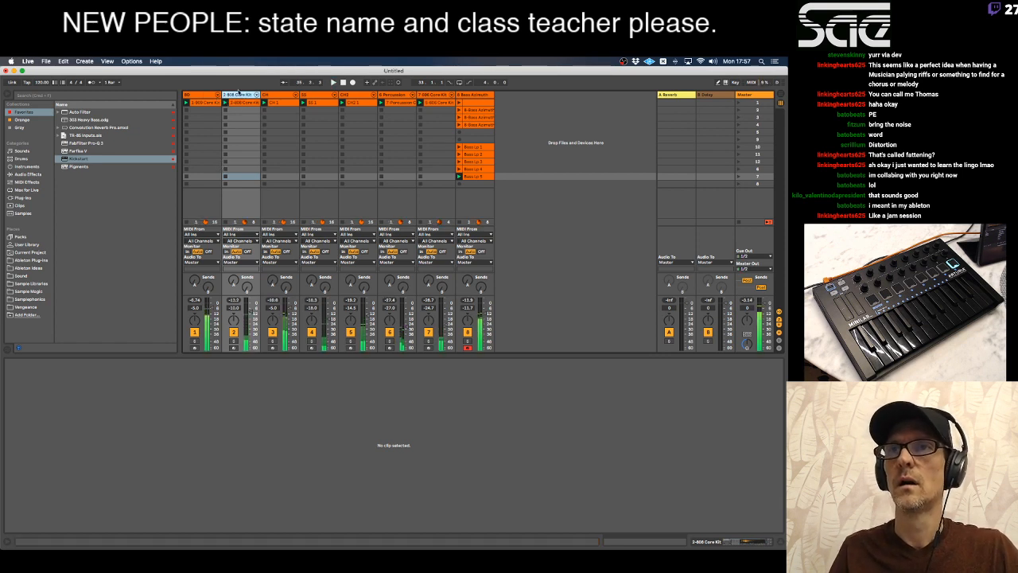
{"action": "key", "text": "super+r"}
{"action": "type", "text": "HC"}
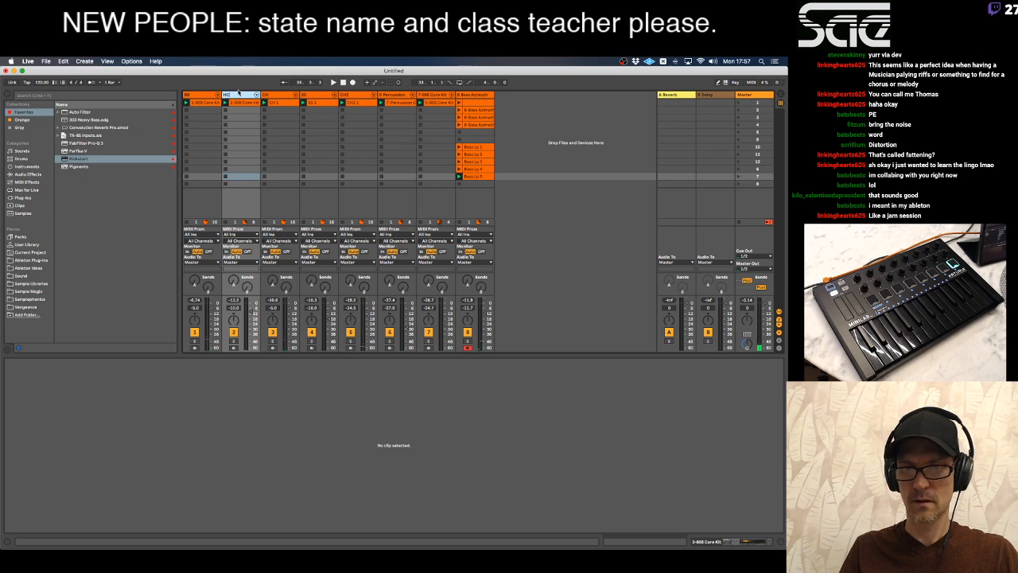
{"action": "key", "text": "Return"}
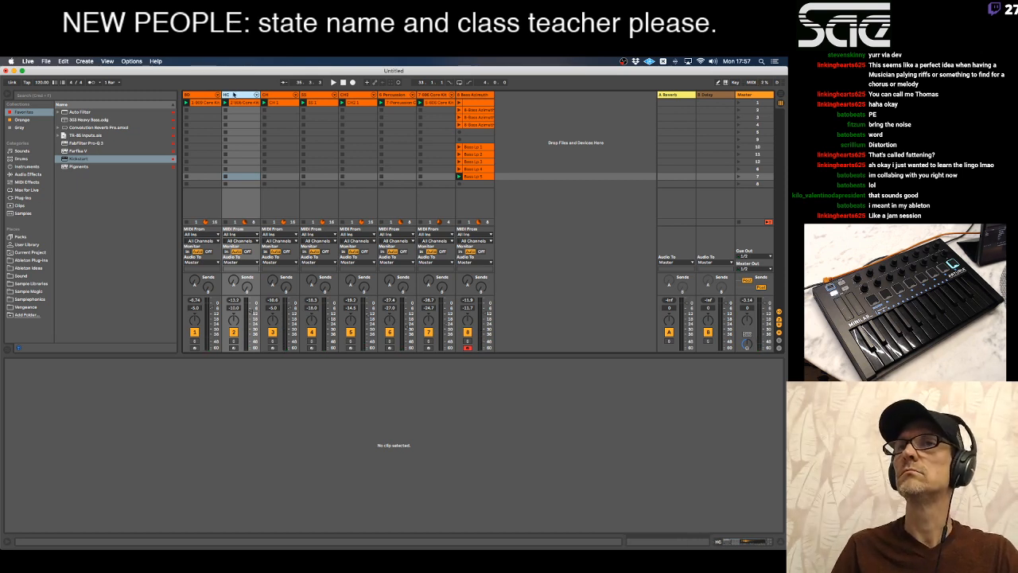
Rename the first clips of the BD and HC tracks as BD and HC to match their tracks.
{"action": "left_click", "coordinate": [202, 94]}
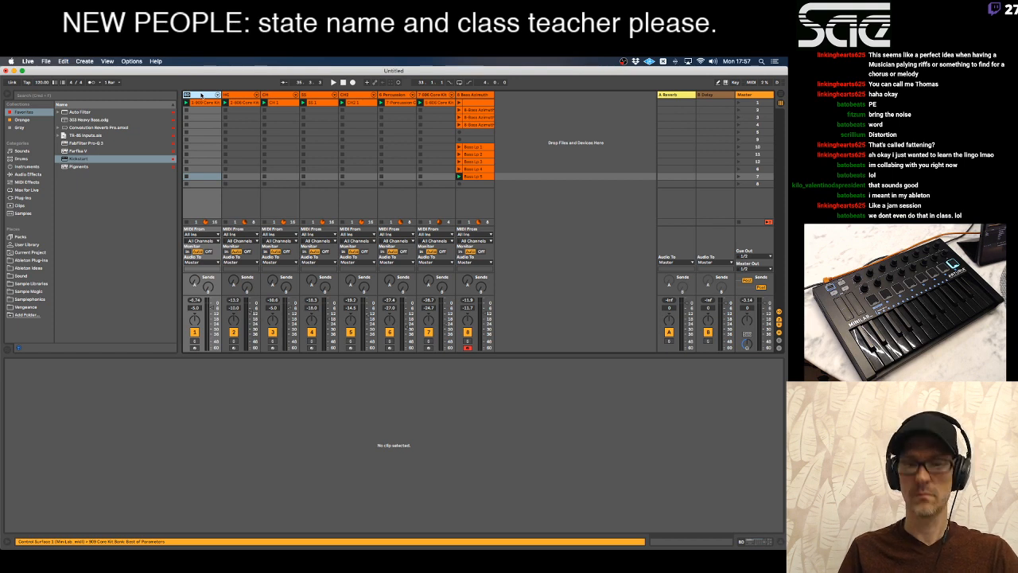
{"action": "left_click", "coordinate": [201, 103]}
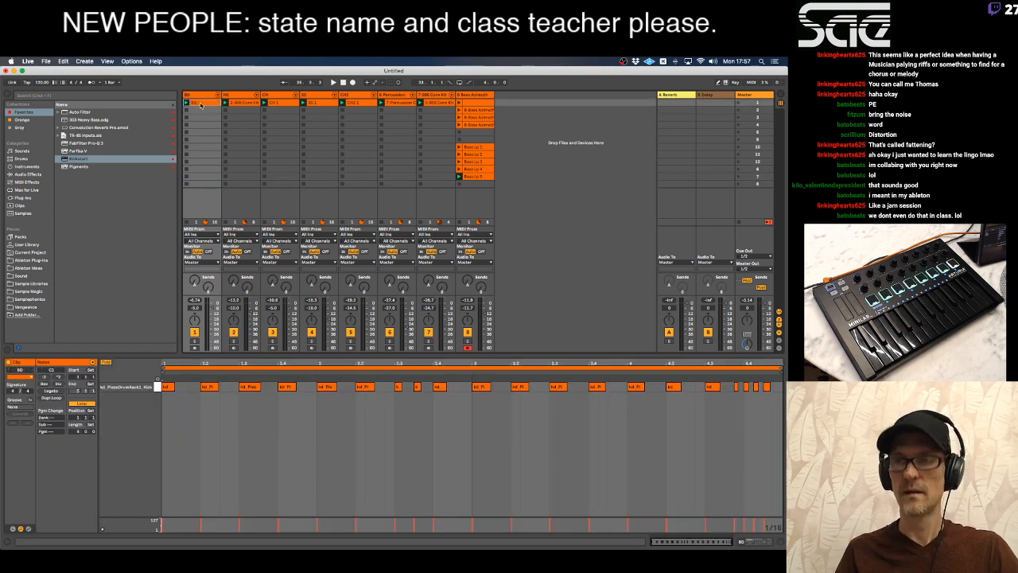
{"action": "left_click", "coordinate": [233, 94]}
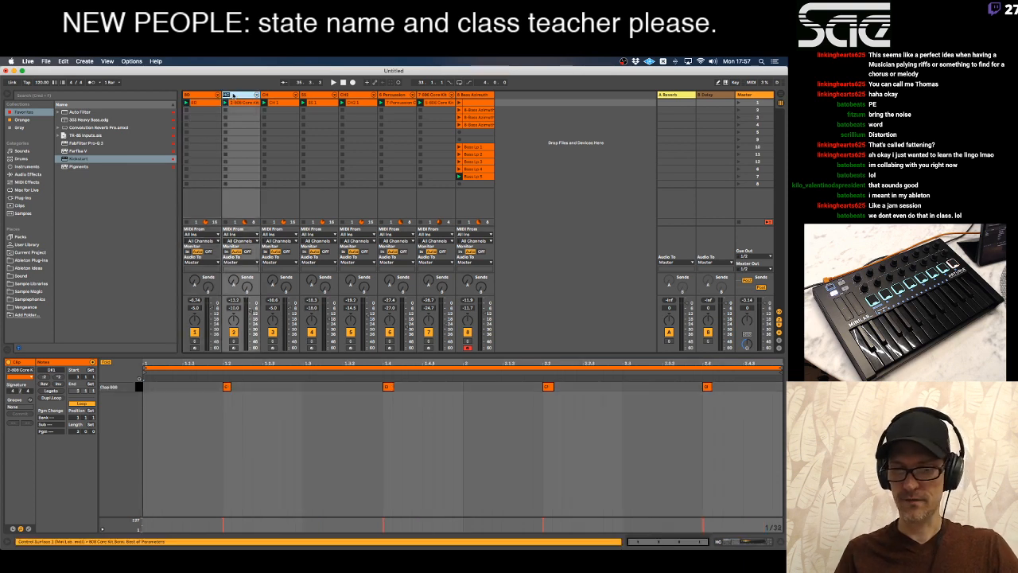
{"action": "left_click", "coordinate": [238, 105]}
{"action": "key", "text": "super+r"}
{"action": "type", "text": "HC"}
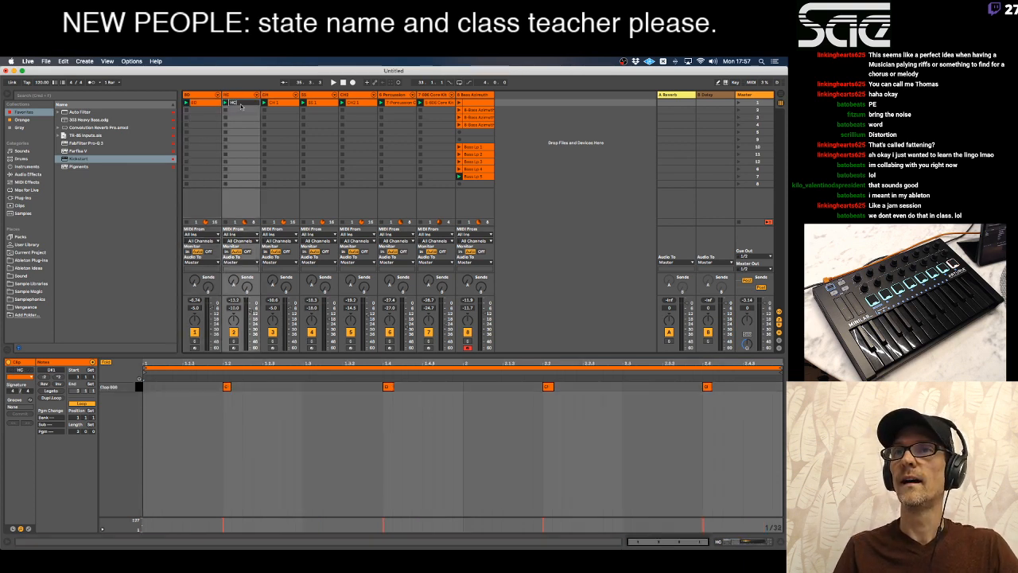
{"action": "key", "text": "Return"}
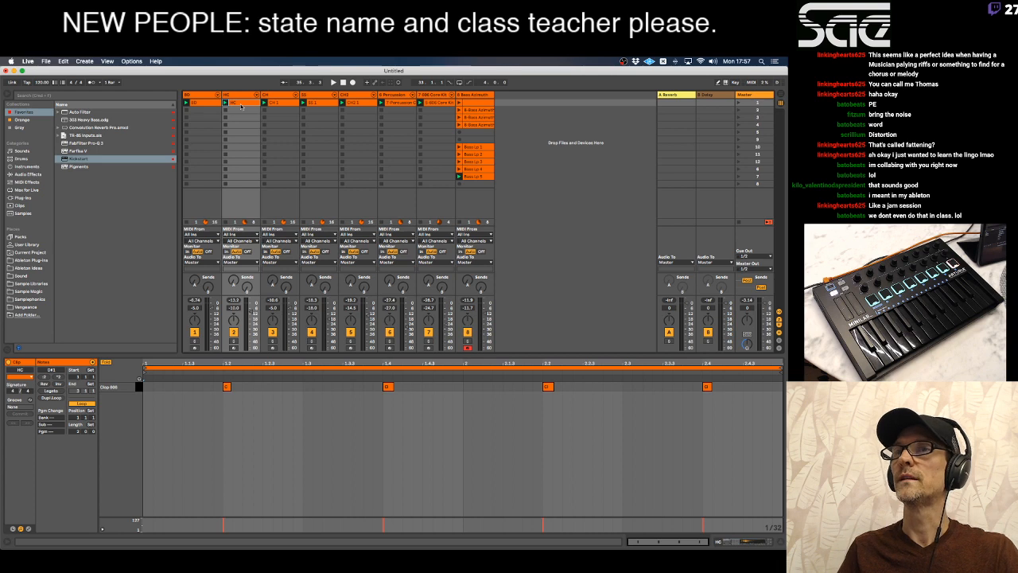
Solo the Percussion Core Kit track and start playback to hear its clip alone.
{"action": "left_click", "coordinate": [398, 95]}
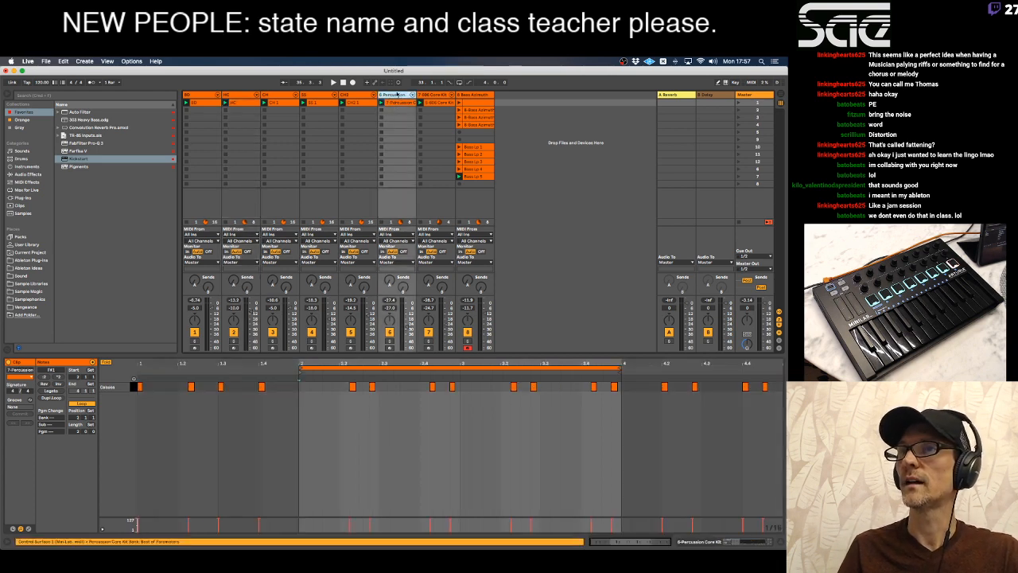
{"action": "left_click", "coordinate": [389, 341]}
{"action": "key", "text": "space"}
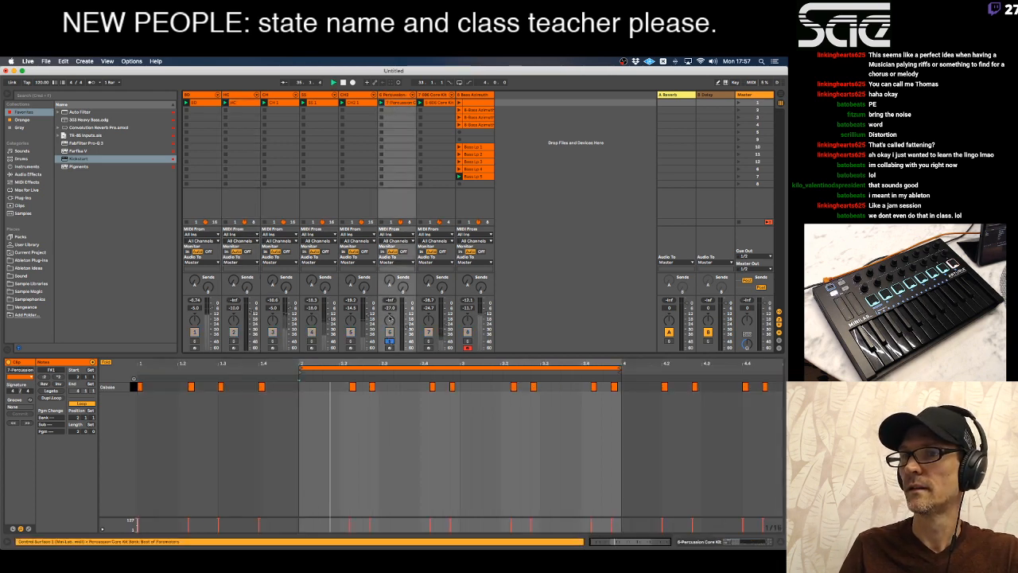
Rename the CH2 track as Shaker 1 and the Percussion Core Kit track as Shaker 2, soloing CH2 and playing both together.
{"action": "double_click", "coordinate": [395, 94]}
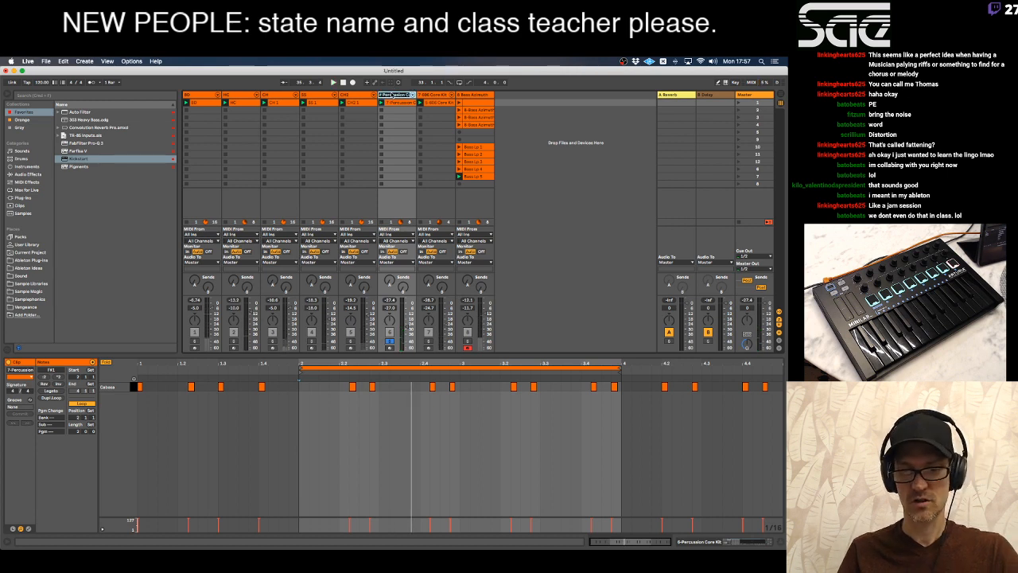
{"action": "key", "text": "Return"}
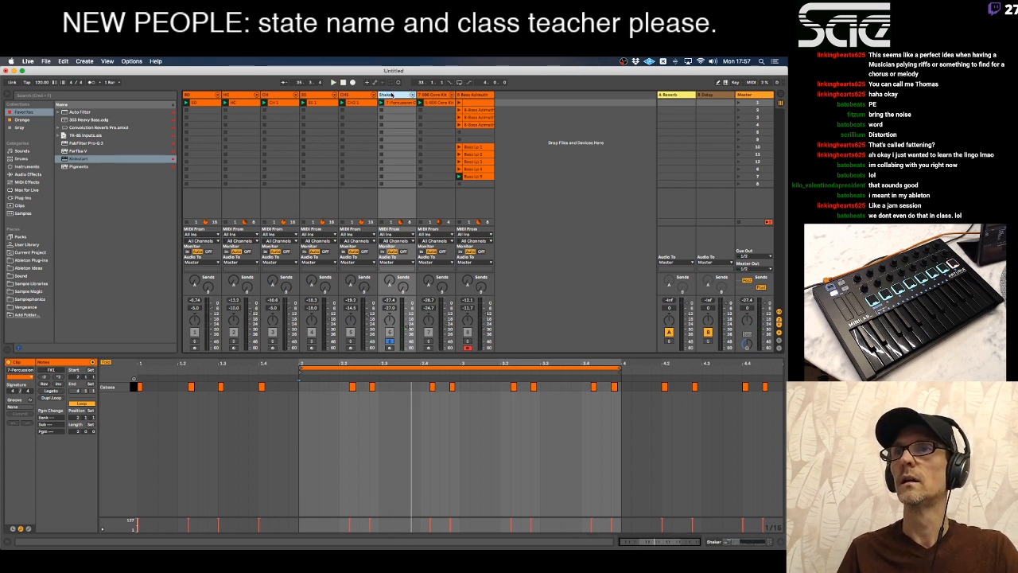
{"action": "left_click", "coordinate": [362, 99]}
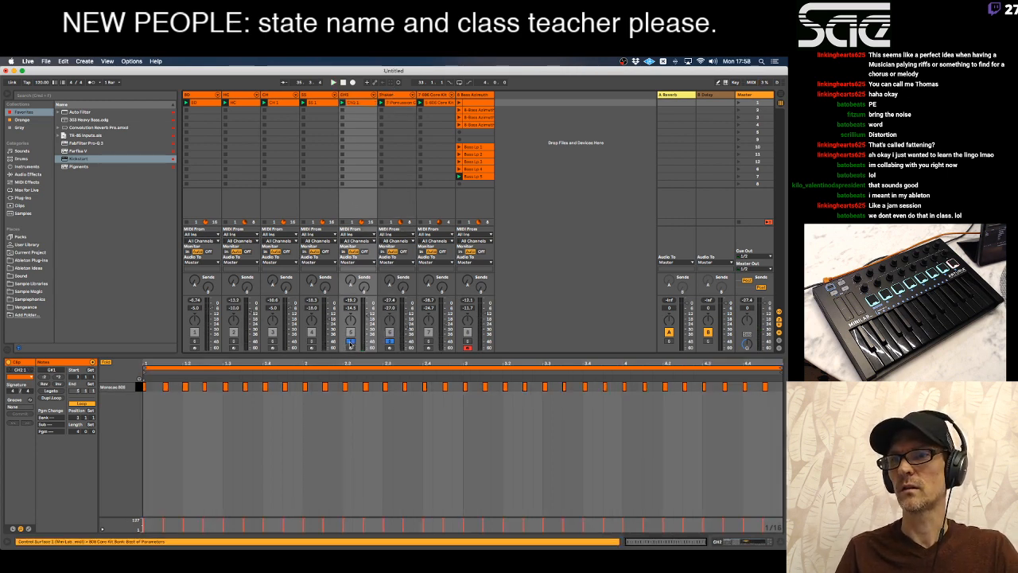
{"action": "key", "text": "space"}
{"action": "key", "text": "super+r"}
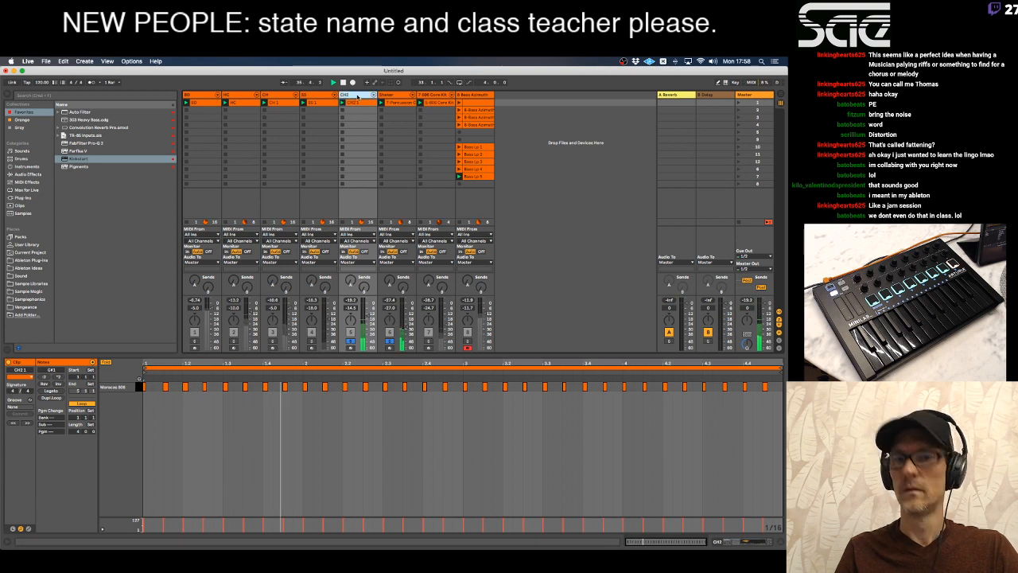
{"action": "type", "text": "Shaker"}
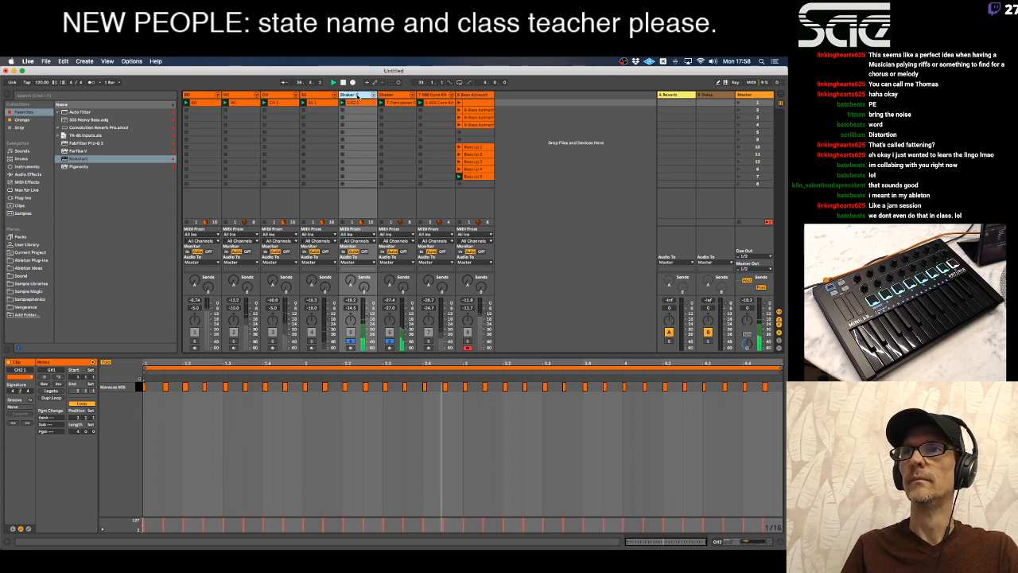
{"action": "key", "text": "Tab"}
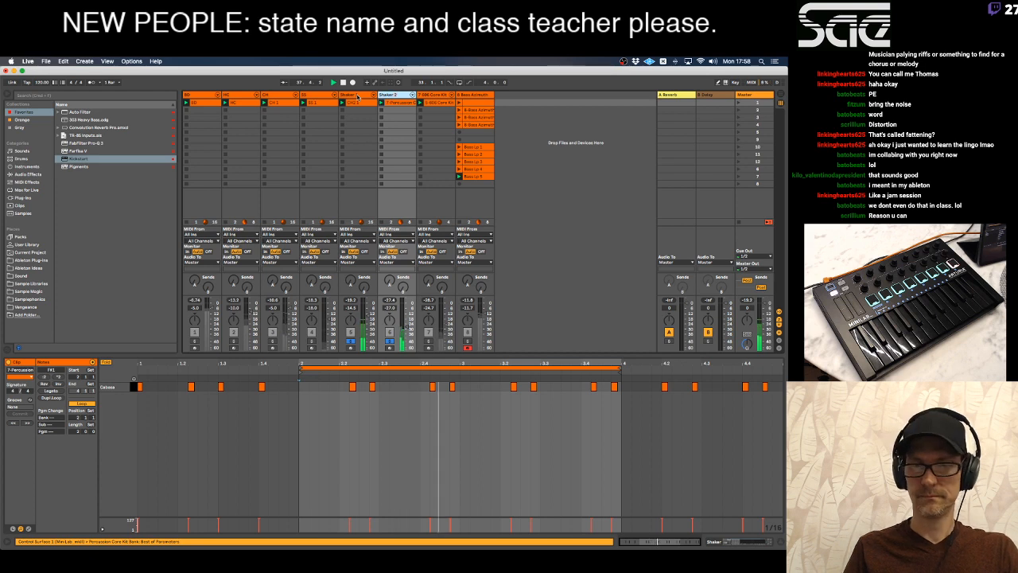
{"action": "type", "text": "2"}
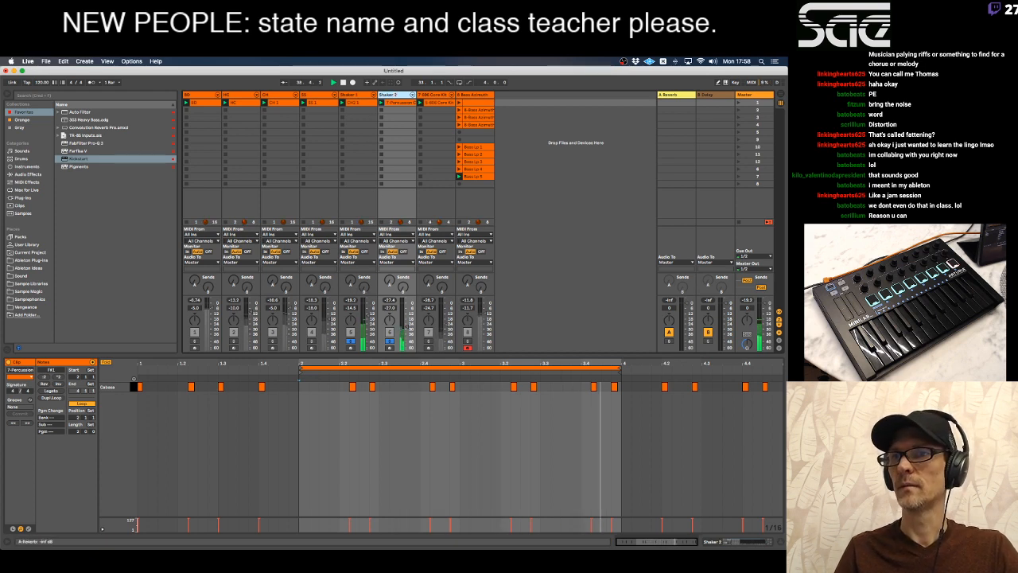
{"action": "key", "text": "Return"}
Raise send A on the Shaker 1 track to feed it into the reverb return.
{"action": "left_click_drag", "start_coordinate": [350, 281], "coordinate": [350, 326]}
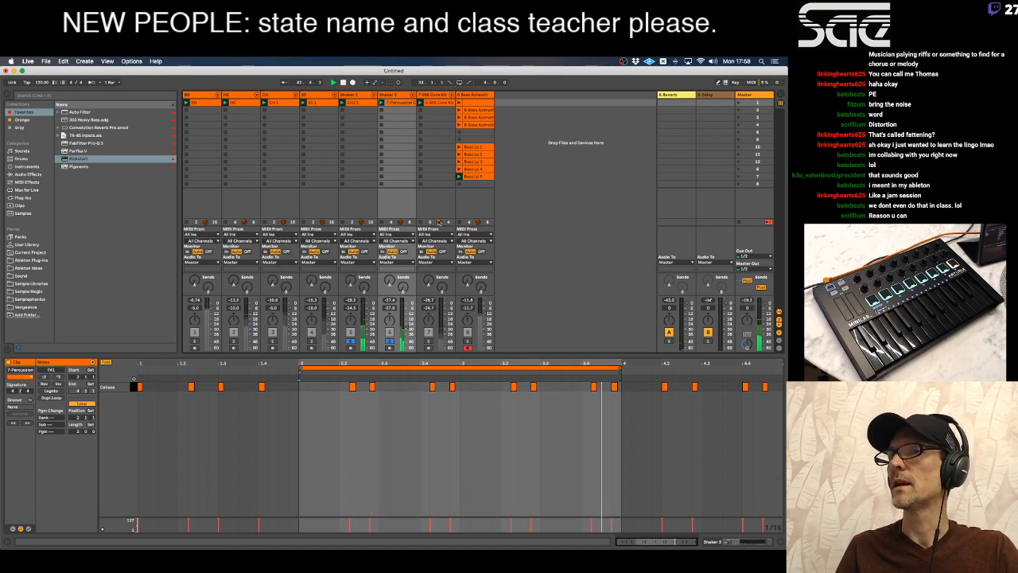
{"action": "left_click_drag", "start_coordinate": [351, 281], "coordinate": [352, 230]}
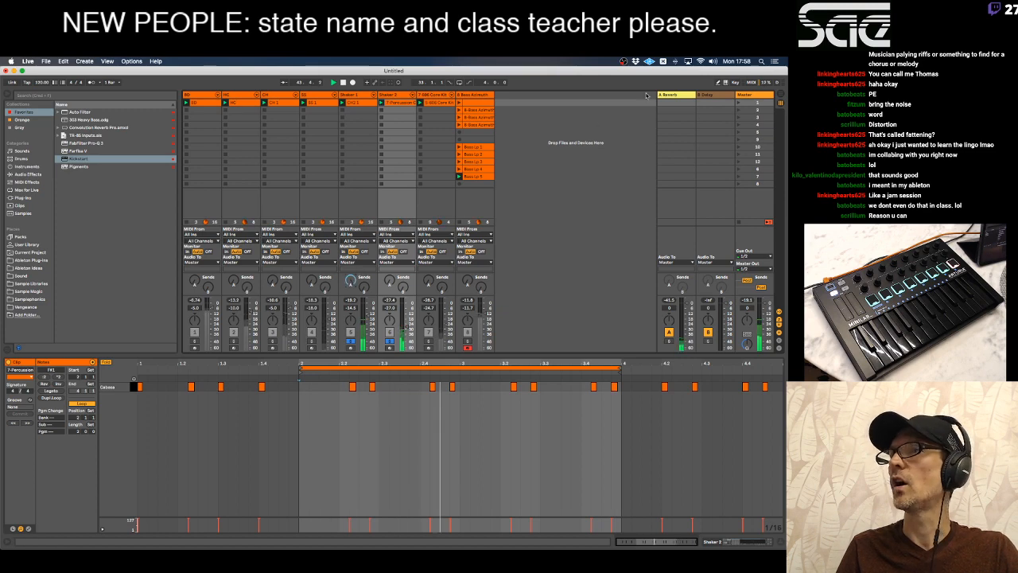
Load the Ambience room preset into return A's Reverb and lower the high filter point in its diffusion network.
{"action": "double_click", "coordinate": [672, 95]}
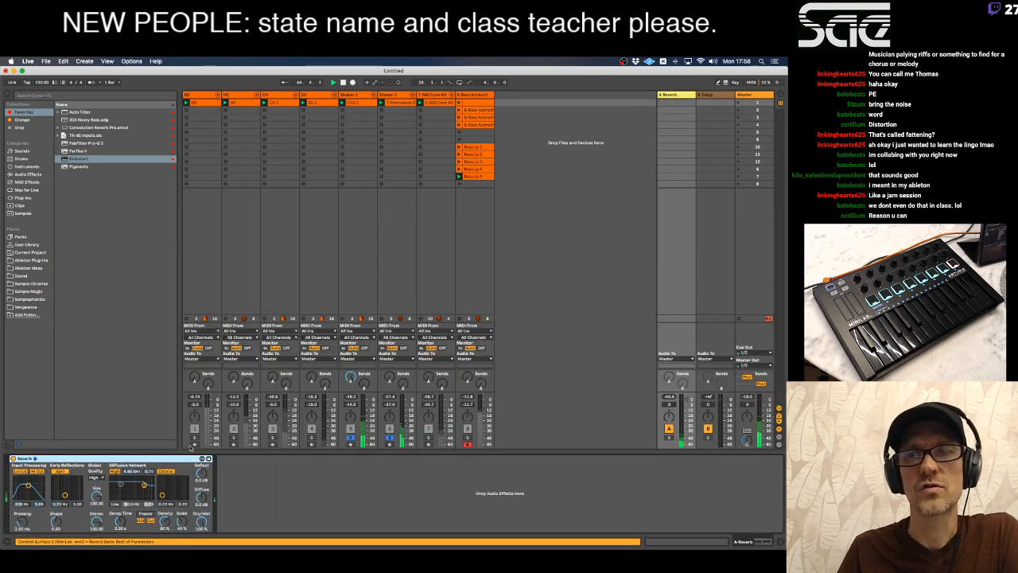
{"action": "key", "text": "q"}
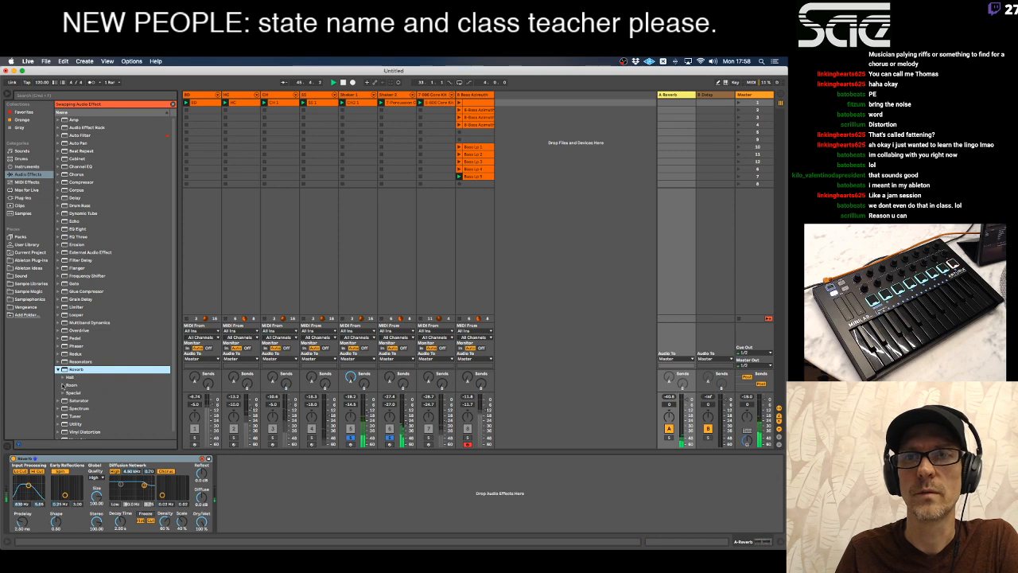
{"action": "left_click", "coordinate": [62, 385]}
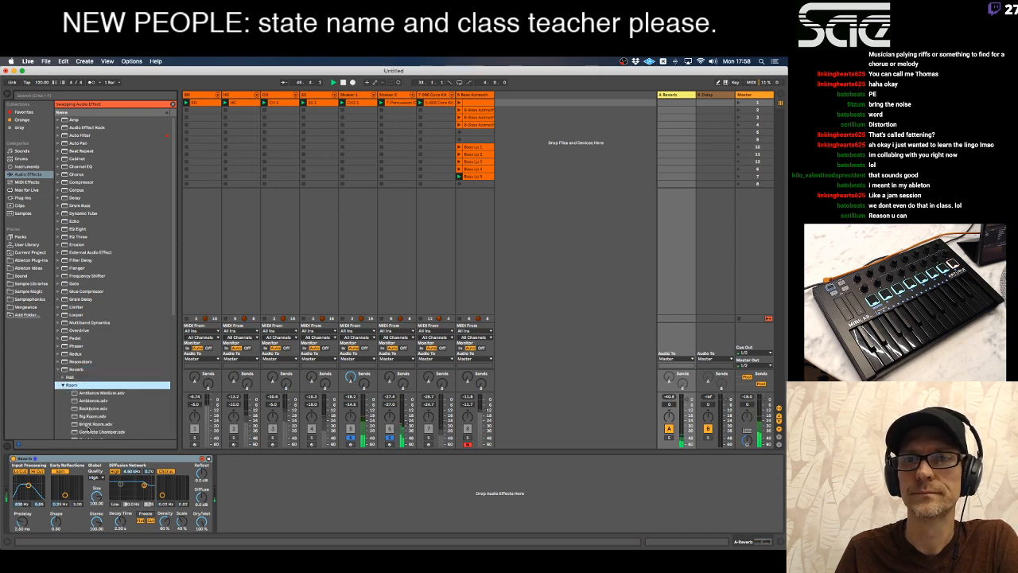
{"action": "double_click", "coordinate": [84, 409]}
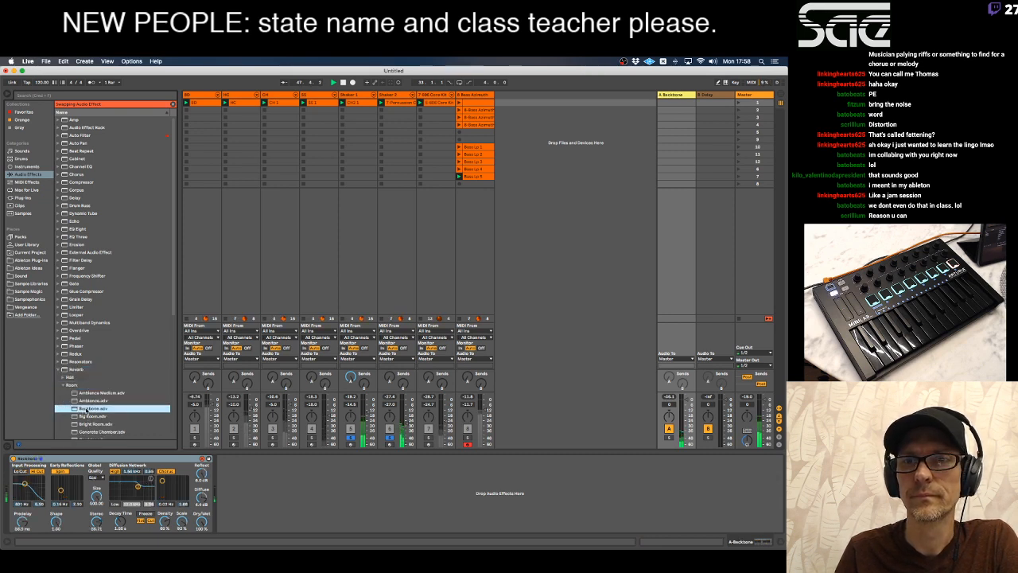
{"action": "double_click", "coordinate": [89, 402]}
{"action": "scroll", "coordinate": [89, 404], "scroll_direction": "down", "scroll_amount": 6}
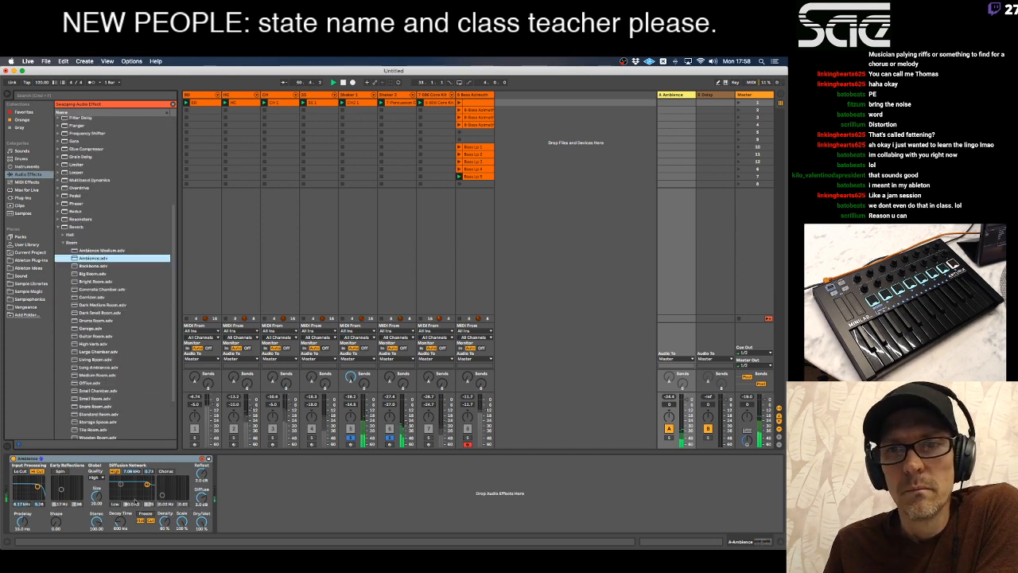
{"action": "left_click_drag", "start_coordinate": [147, 486], "coordinate": [143, 492]}
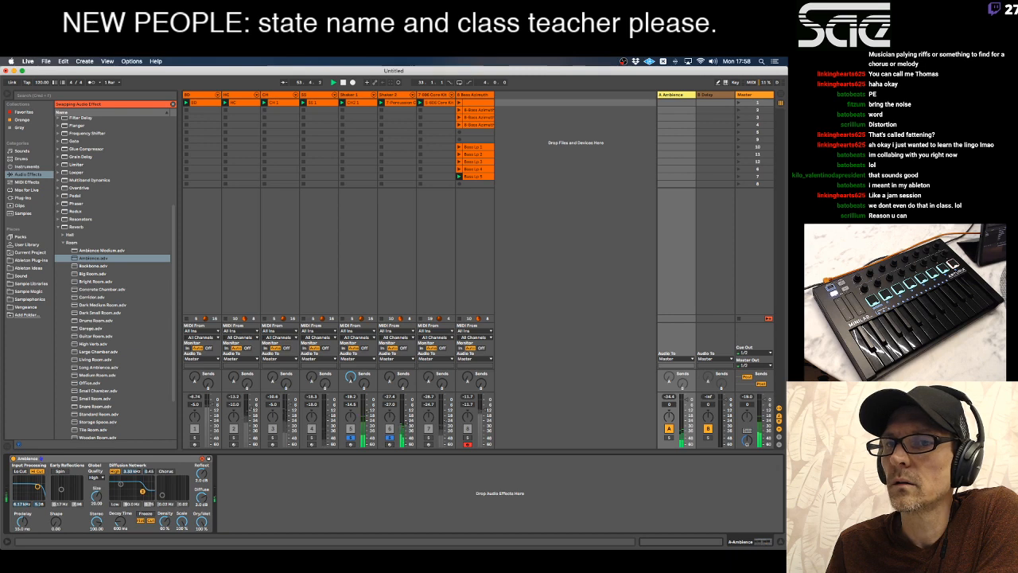
Raise send A on the Shaker 2 track and pan the track to the right.
{"action": "left_click_drag", "start_coordinate": [389, 380], "coordinate": [389, 354]}
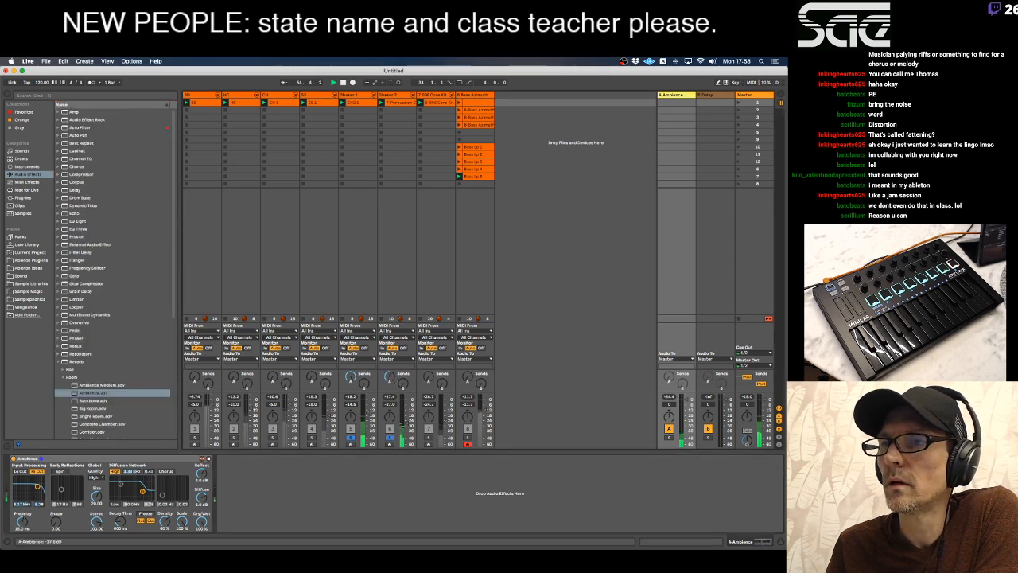
{"action": "left_click_drag", "start_coordinate": [389, 419], "coordinate": [389, 373]}
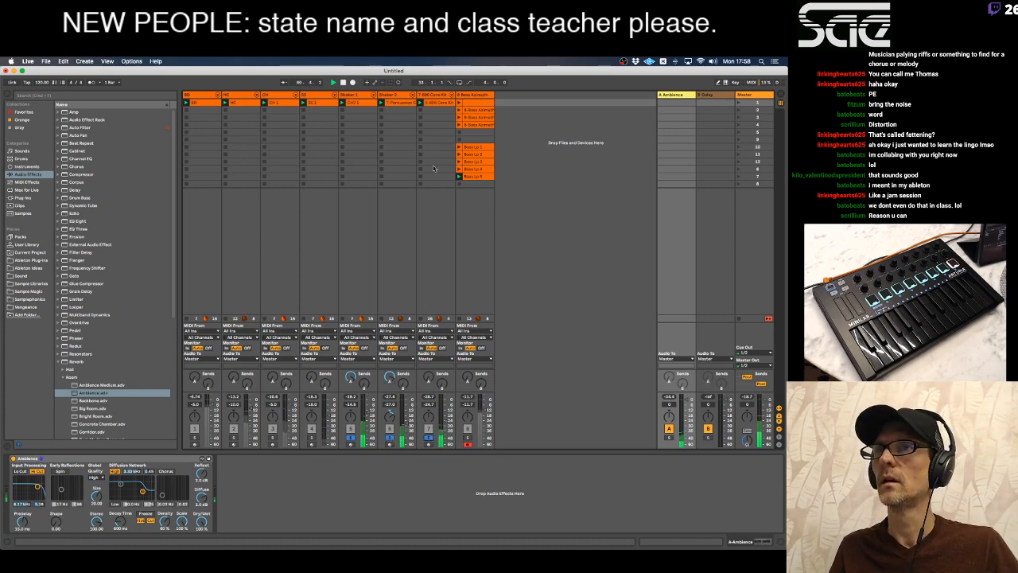
Rename the 606 Core Kit track as Cym, raise its send A, and stop playback.
{"action": "left_click", "coordinate": [436, 95]}
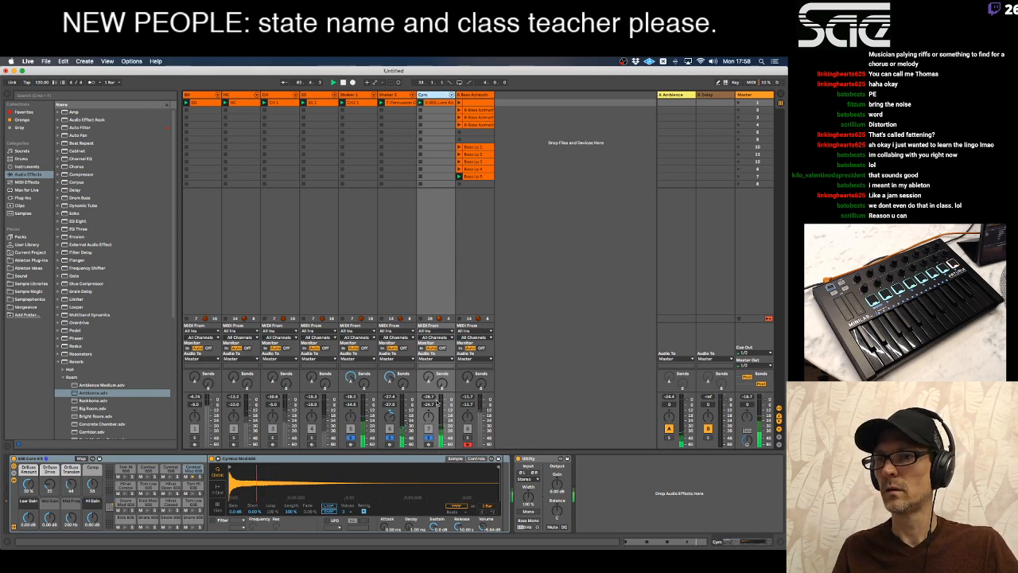
{"action": "left_click_drag", "start_coordinate": [429, 377], "coordinate": [429, 362]}
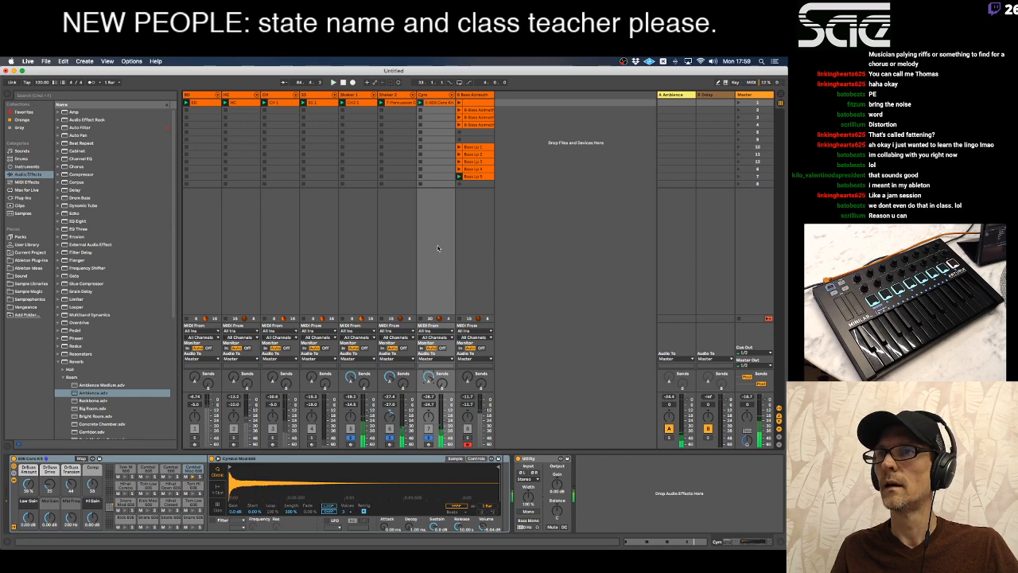
{"action": "key", "text": "space"}
Insert a new audio track after Cym and name it Dr Grp.
{"action": "left_click", "coordinate": [436, 94]}
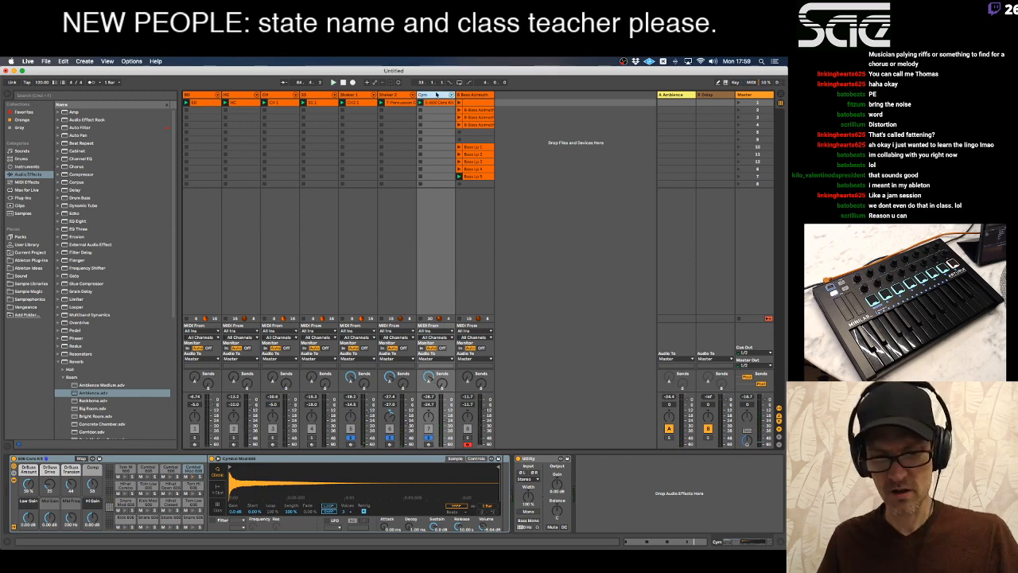
{"action": "key", "text": "super+t"}
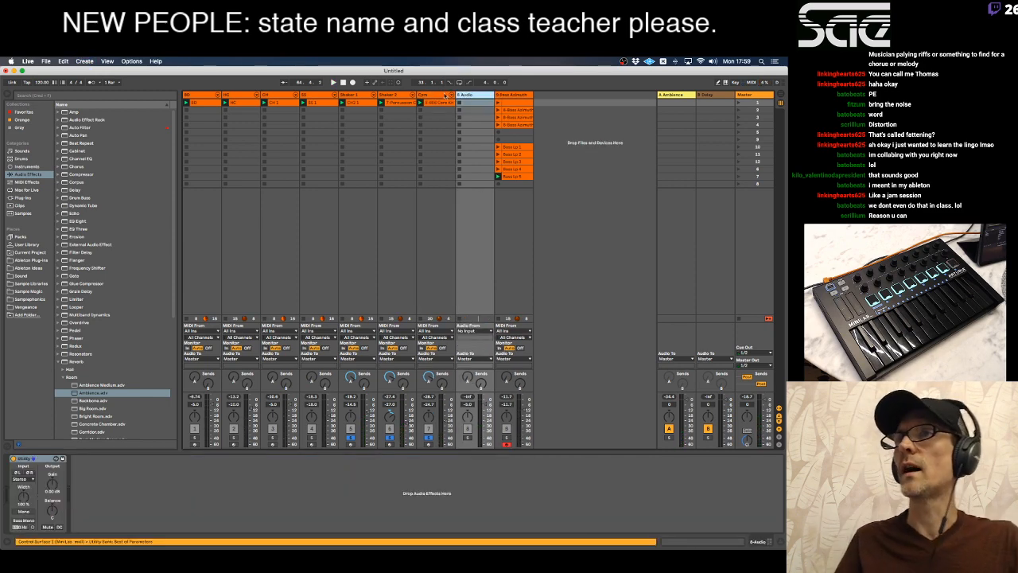
{"action": "key", "text": "super+r"}
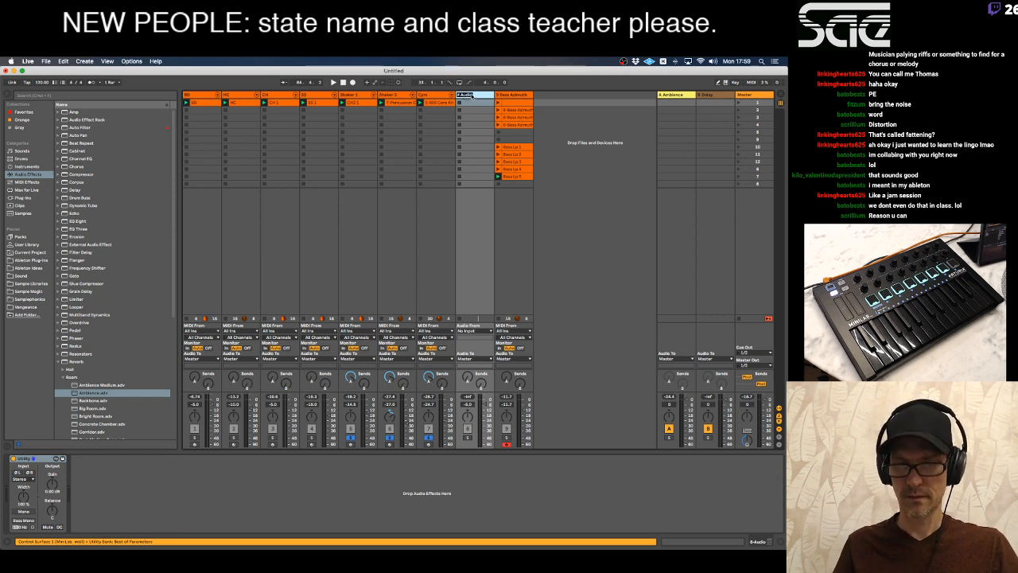
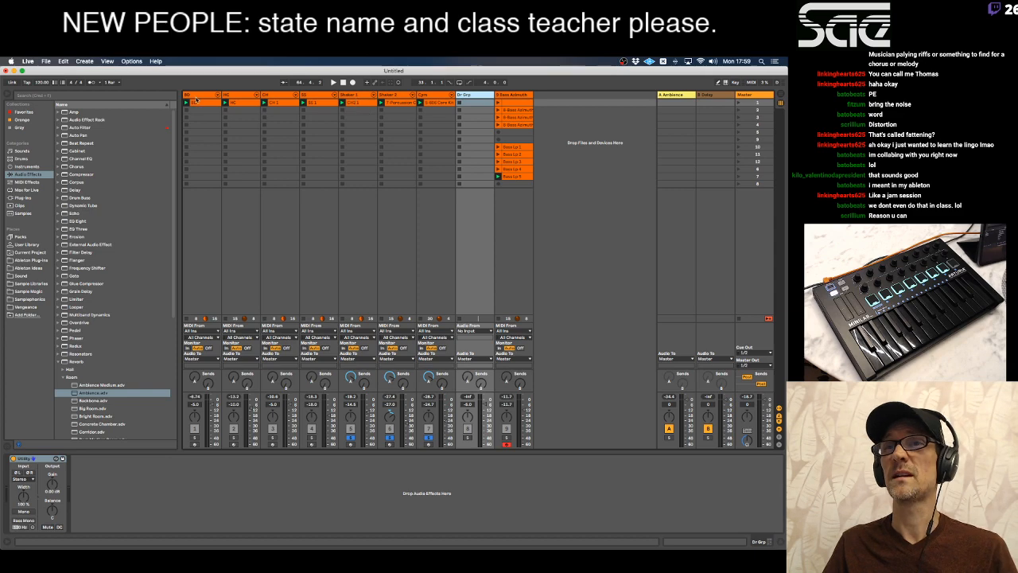
Rename the first clips of the Shaker 1, Shaker 2 and Cym tracks to match their track names.
{"action": "left_click", "coordinate": [220, 102]}
{"action": "left_click", "coordinate": [427, 96]}
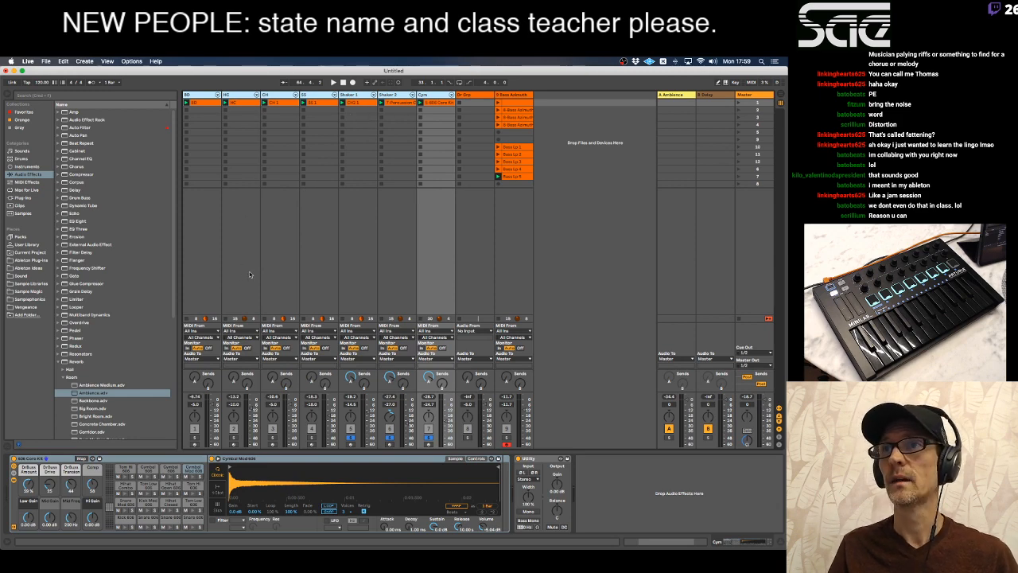
{"action": "left_click", "coordinate": [396, 102]}
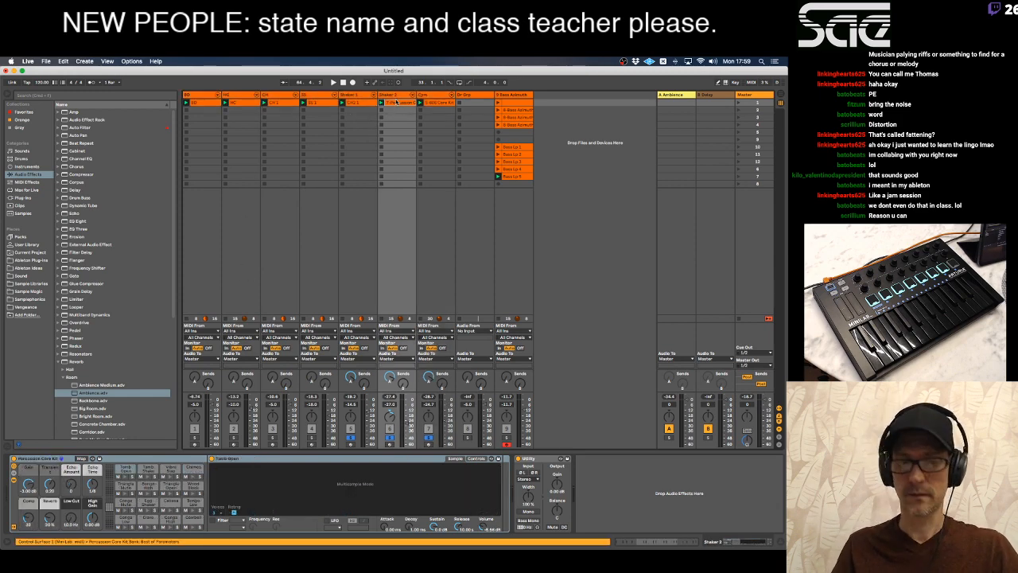
{"action": "left_click", "coordinate": [361, 102]}
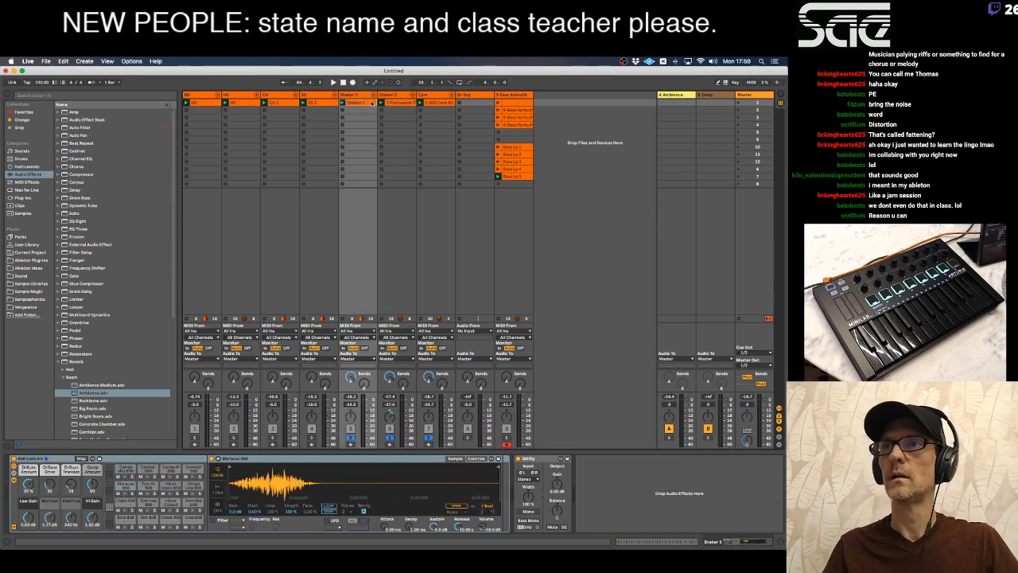
{"action": "left_click", "coordinate": [407, 94]}
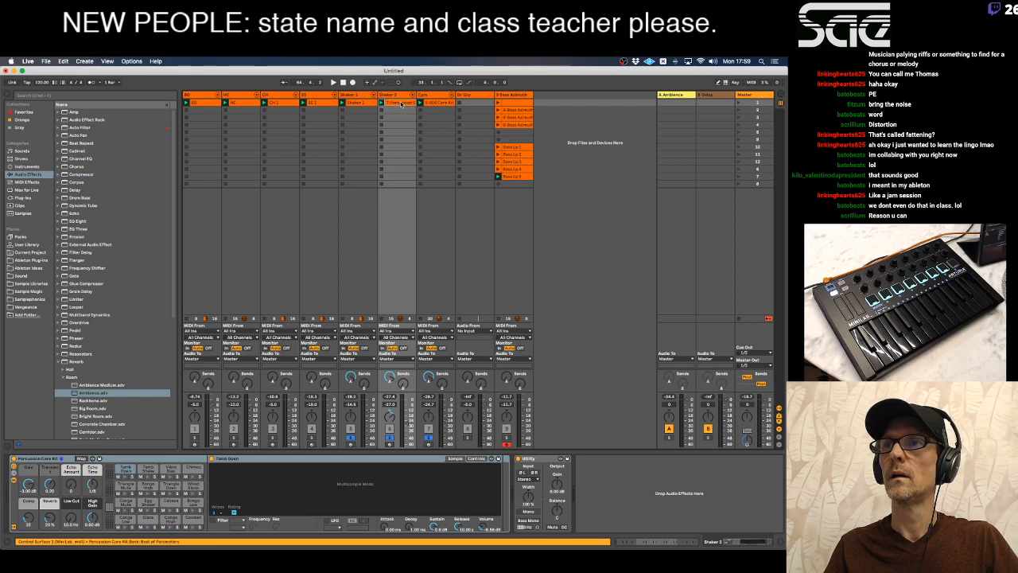
{"action": "key", "text": "super+r"}
{"action": "key", "text": "Return"}
{"action": "left_click", "coordinate": [423, 95]}
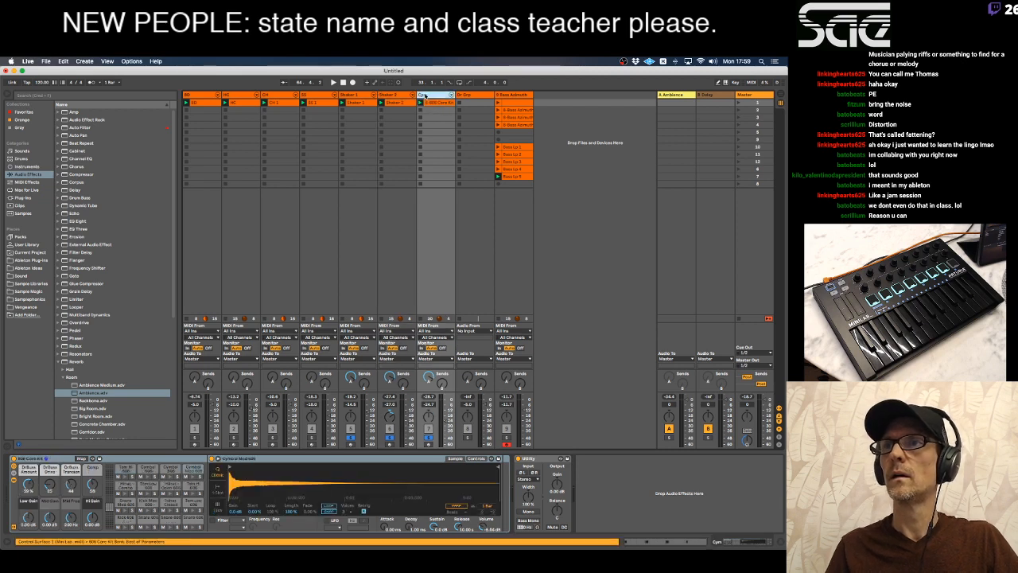
{"action": "key", "text": "super+r"}
{"action": "key", "text": "Return"}
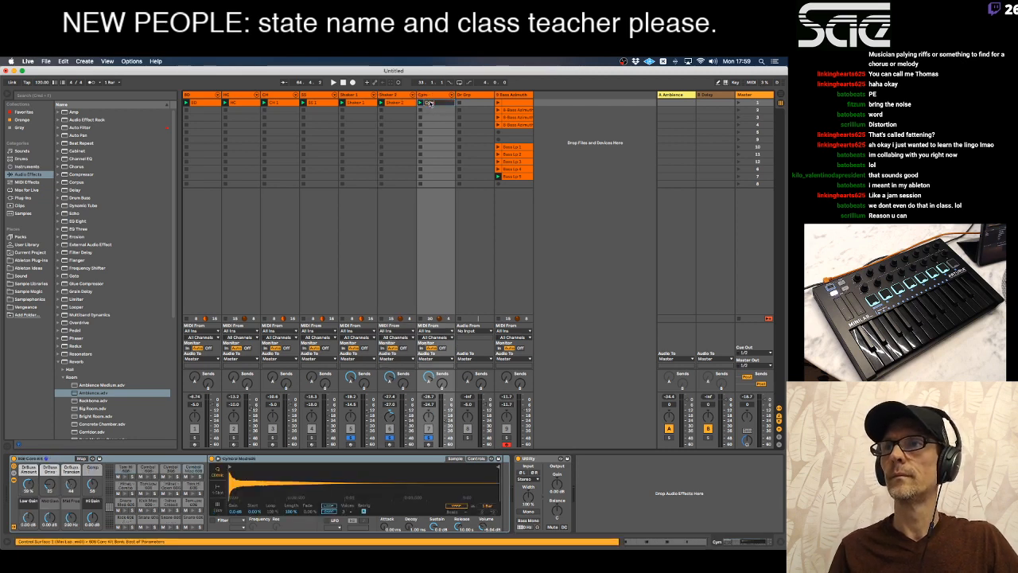
{"action": "key", "text": "Return"}
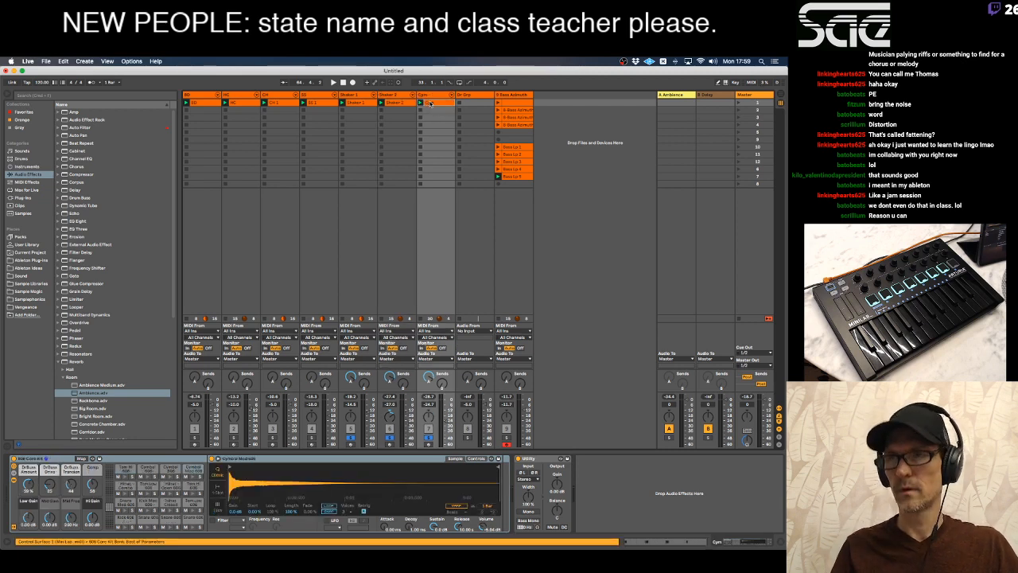
Route the audio output of all drum tracks from BD through Cym to the Dr Grp track.
{"action": "left_click", "coordinate": [203, 95]}
{"action": "left_click", "coordinate": [440, 94], "text": "shift"}
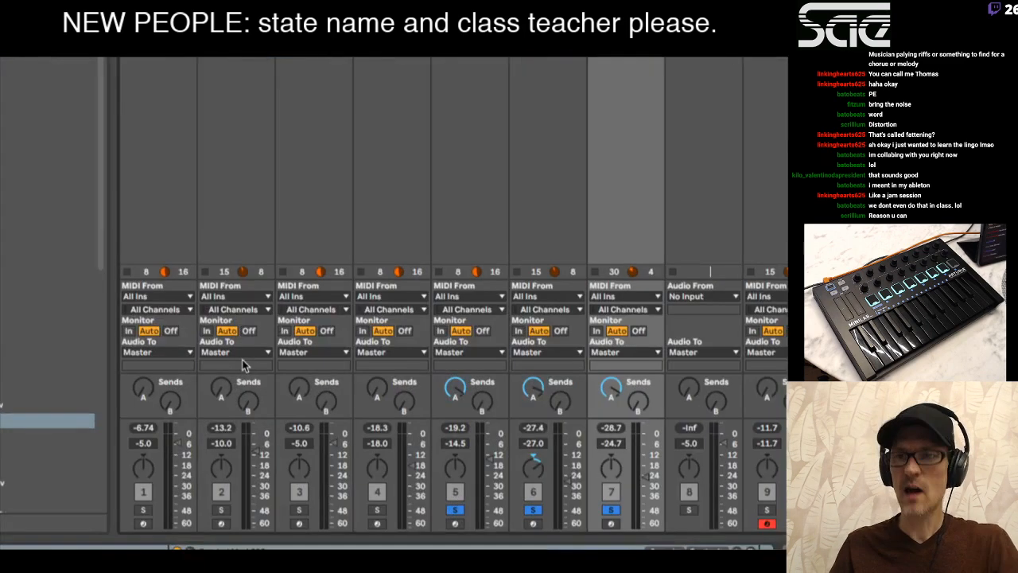
{"action": "left_click", "coordinate": [238, 355]}
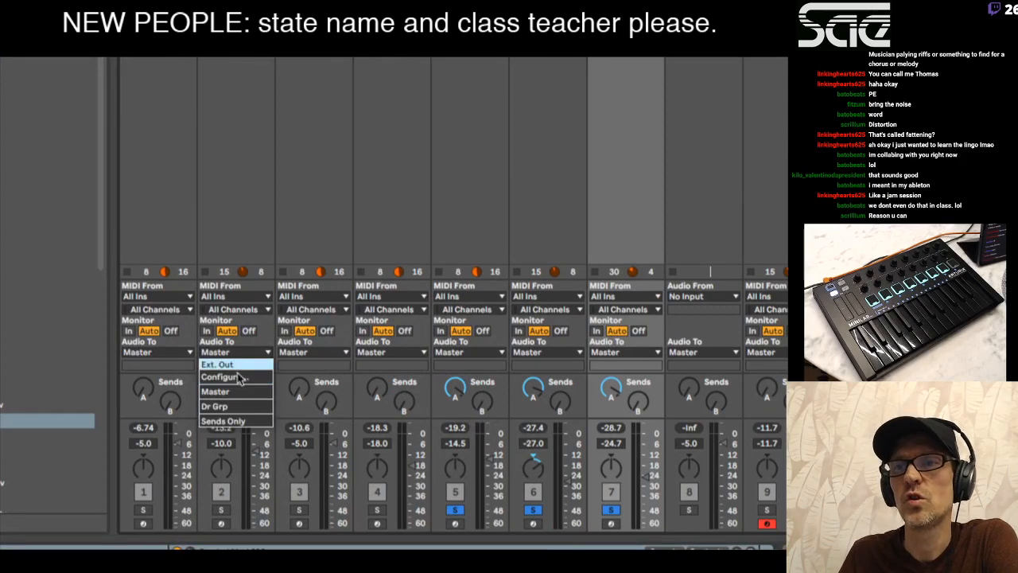
{"action": "left_click", "coordinate": [227, 407]}
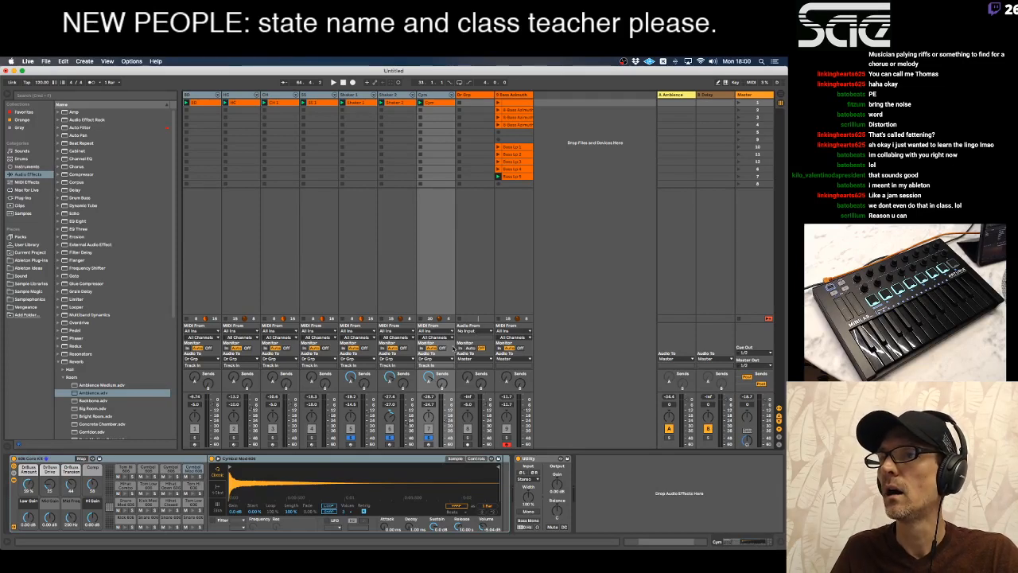
Set the Dr Grp track's monitoring to In and switch off the solos on the shaker and Cym tracks.
{"action": "left_click", "coordinate": [460, 348]}
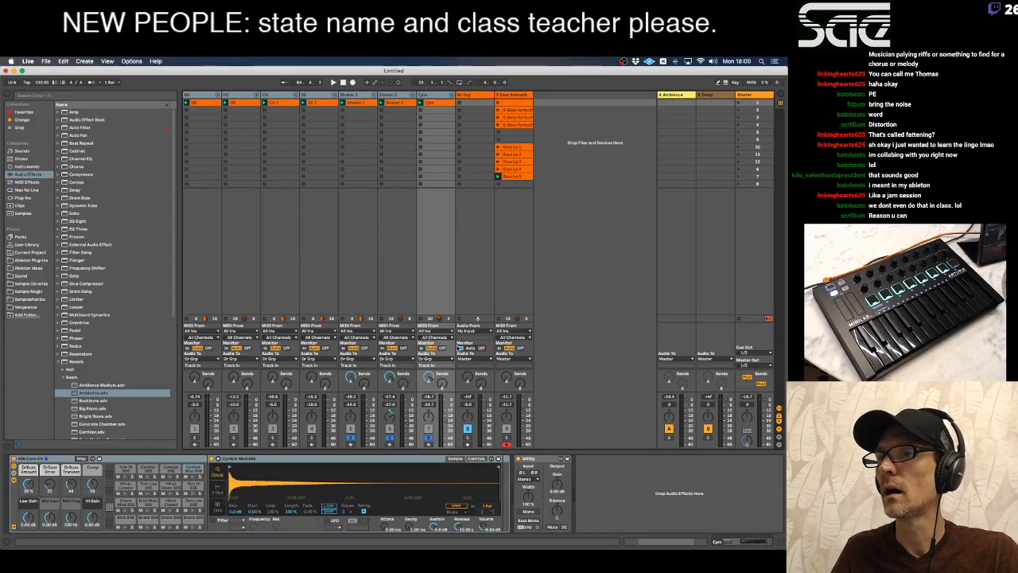
{"action": "left_click", "coordinate": [429, 439]}
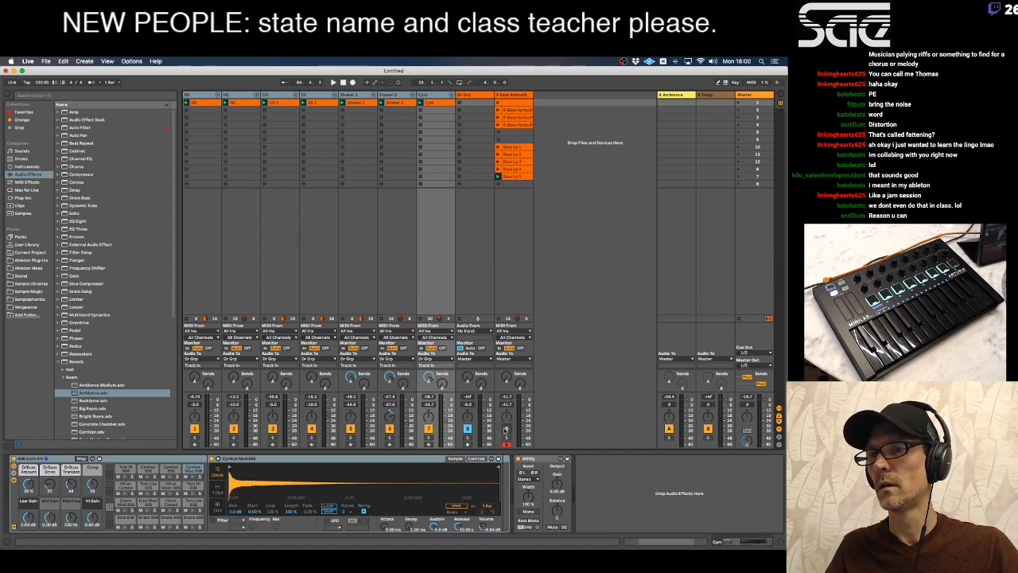
Start playback, select the Dr Grp track and lower its volume.
{"action": "key", "text": "space"}
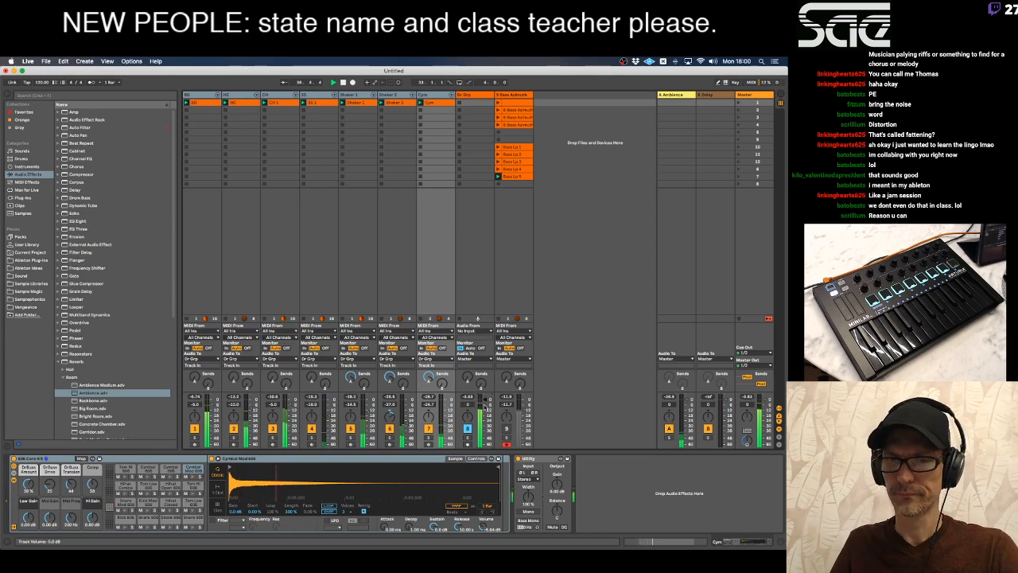
{"action": "left_click", "coordinate": [480, 95]}
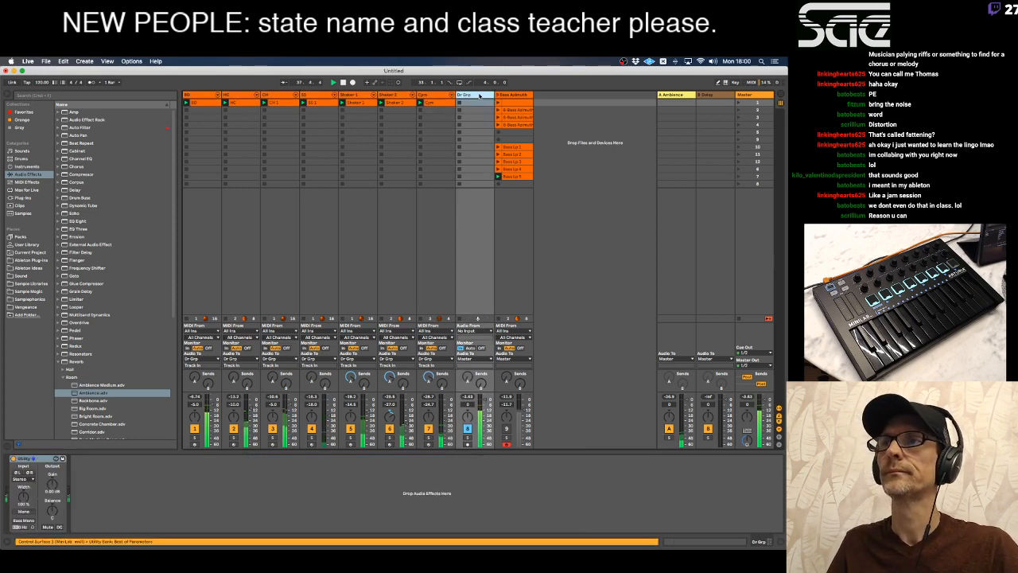
{"action": "left_click_drag", "start_coordinate": [483, 400], "coordinate": [485, 406]}
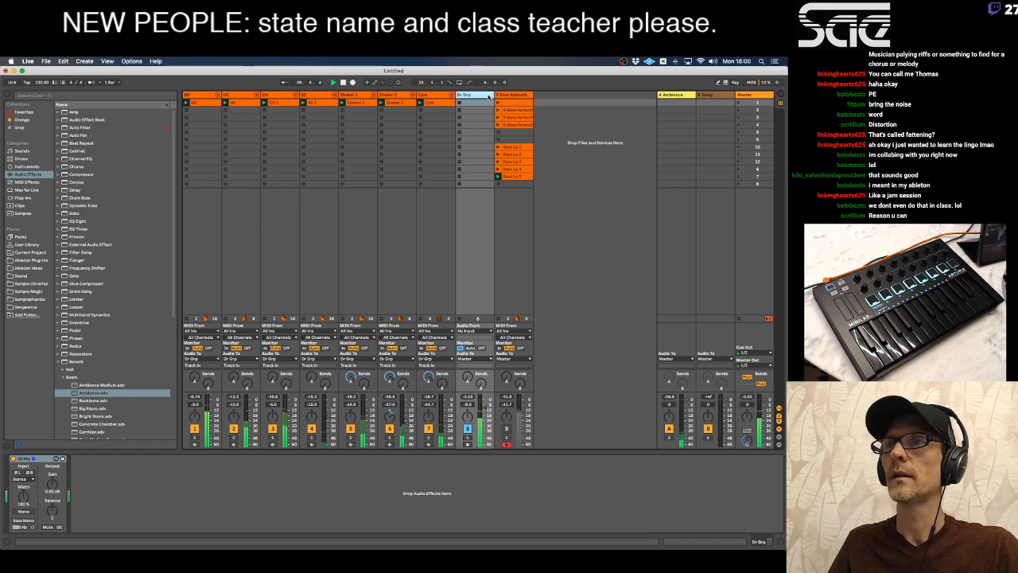
Load the Drum Group Ableton.adg preset from the Orange collection onto Dr Grp and delete the Utility device before it.
{"action": "left_click", "coordinate": [28, 113]}
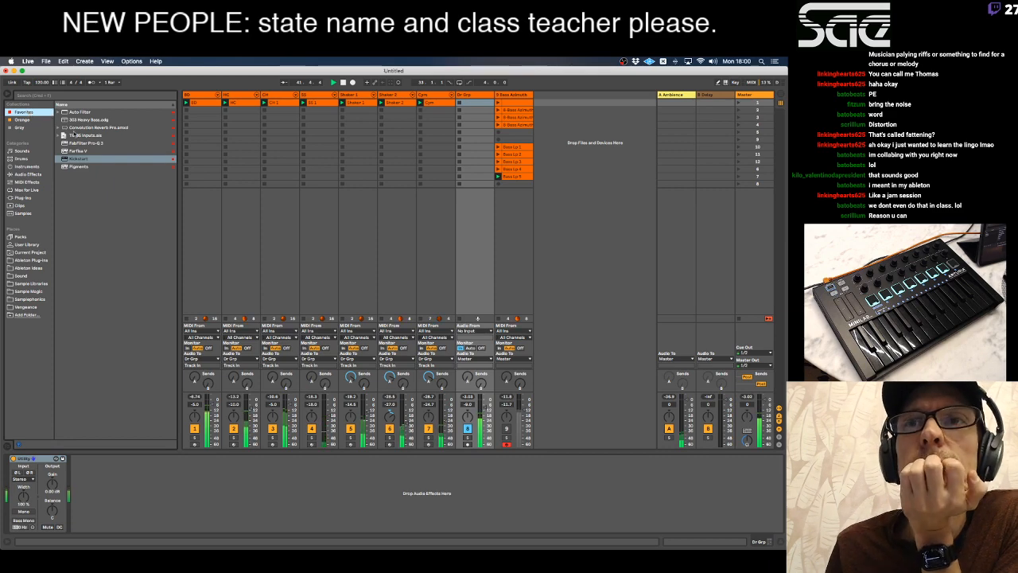
{"action": "left_click", "coordinate": [24, 120]}
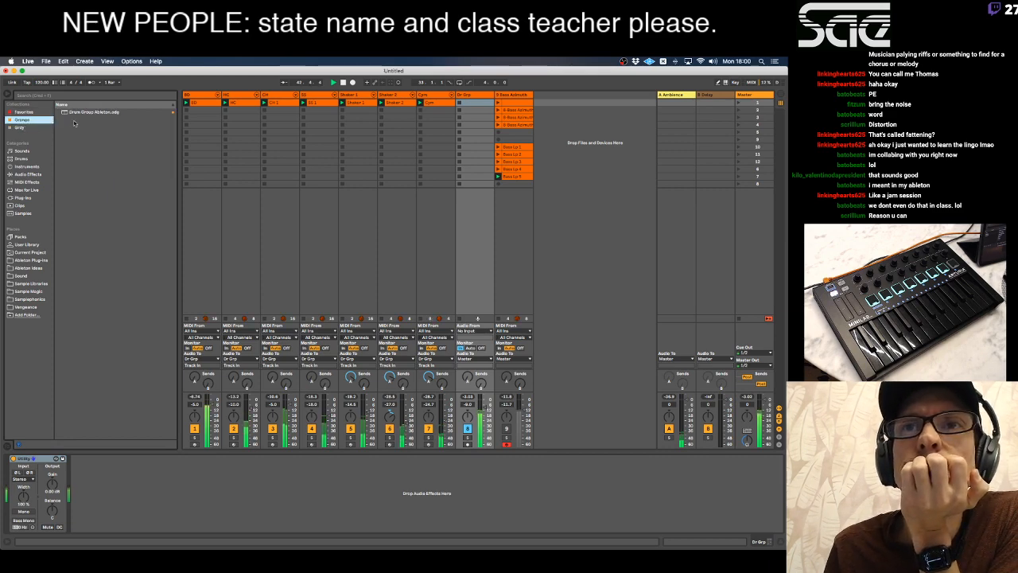
{"action": "left_click_drag", "start_coordinate": [74, 113], "coordinate": [464, 105]}
{"action": "left_click_drag", "start_coordinate": [295, 277], "coordinate": [127, 485]}
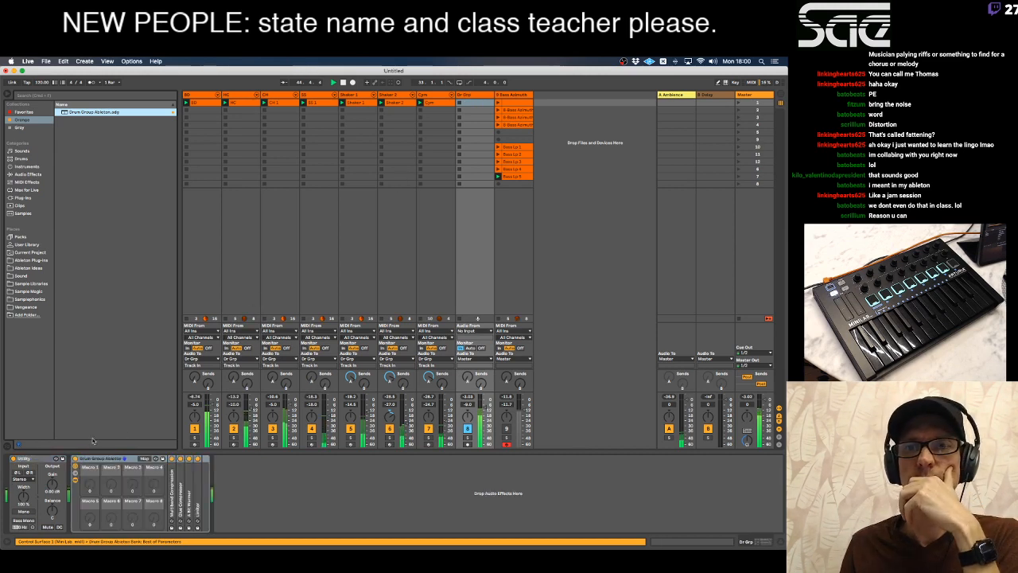
{"action": "left_click", "coordinate": [36, 459]}
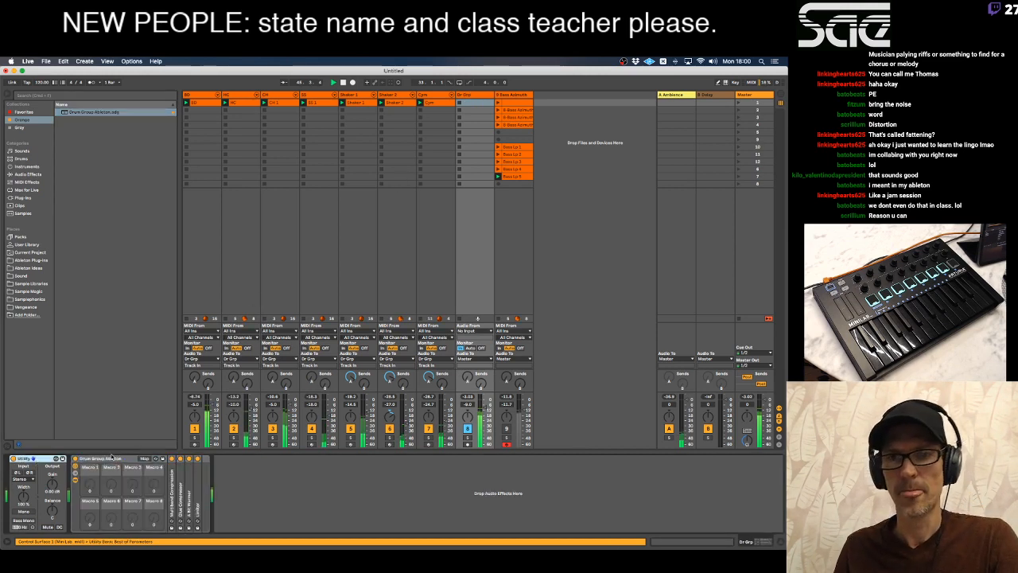
{"action": "key", "text": "Delete"}
Expand the Multiband Compression, Glue Compressor, warmer and Limiter devices in the drum rack chain, and slightly lower the Glue Compressor's threshold.
{"action": "double_click", "coordinate": [110, 487]}
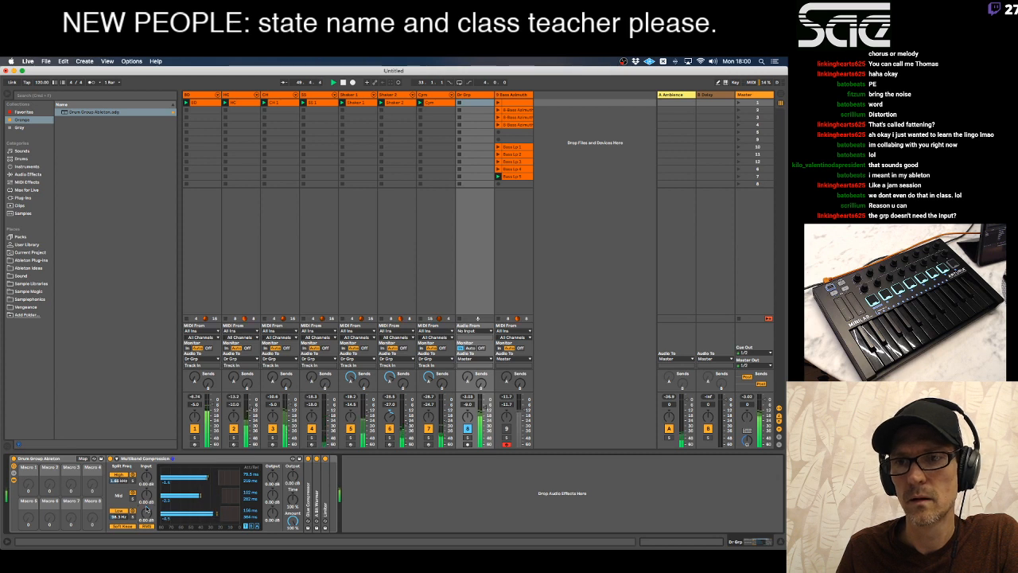
{"action": "double_click", "coordinate": [309, 482]}
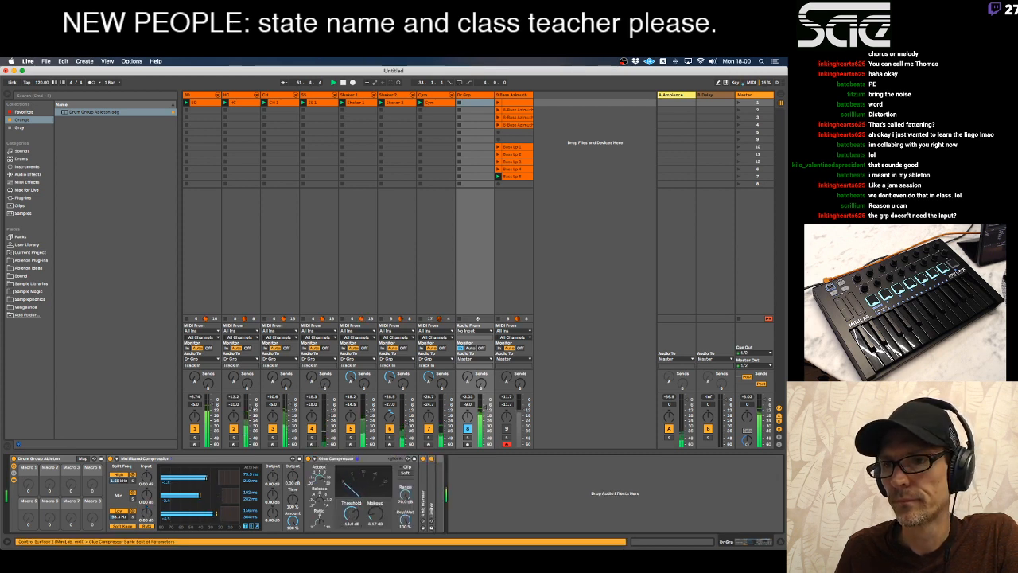
{"action": "left_click_drag", "start_coordinate": [351, 514], "coordinate": [351, 517]}
{"action": "double_click", "coordinate": [423, 502]}
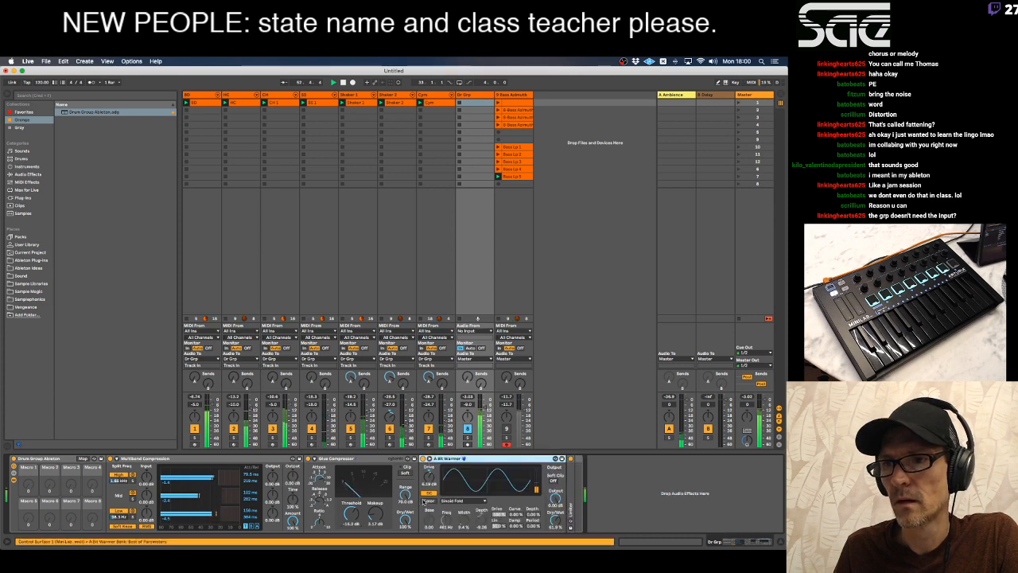
{"action": "double_click", "coordinate": [571, 494]}
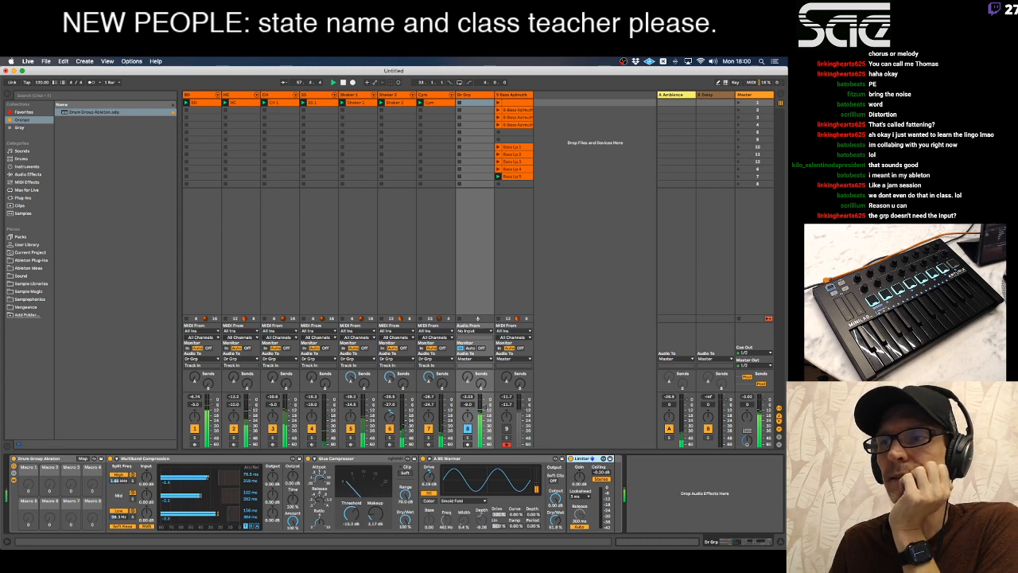
Set the Dr Grp volume to -3.3 dB, adjust the CH volume to -10.7 dB and stop playback.
{"action": "left_click_drag", "start_coordinate": [482, 407], "coordinate": [482, 403]}
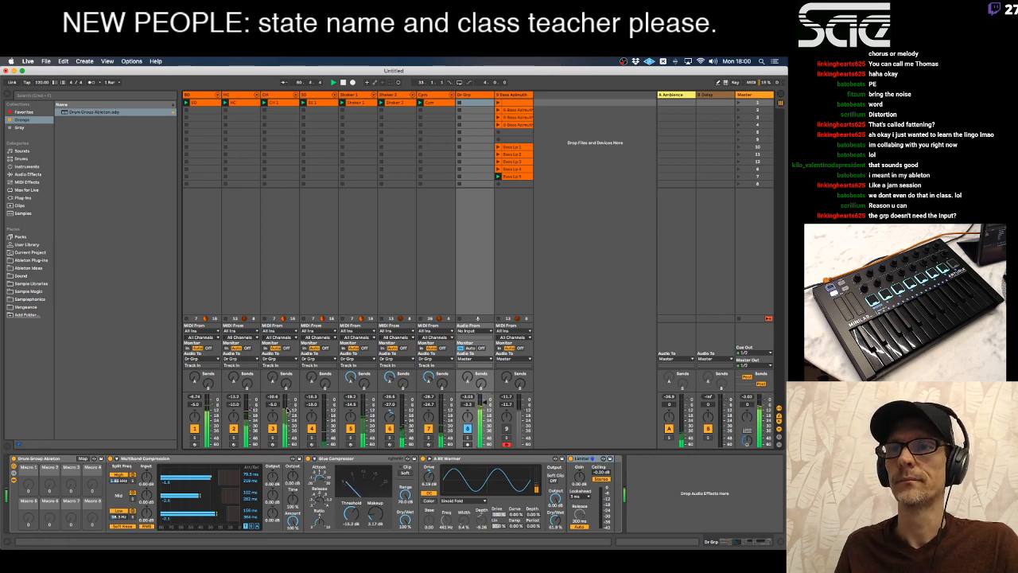
{"action": "left_click_drag", "start_coordinate": [284, 414], "coordinate": [284, 410]}
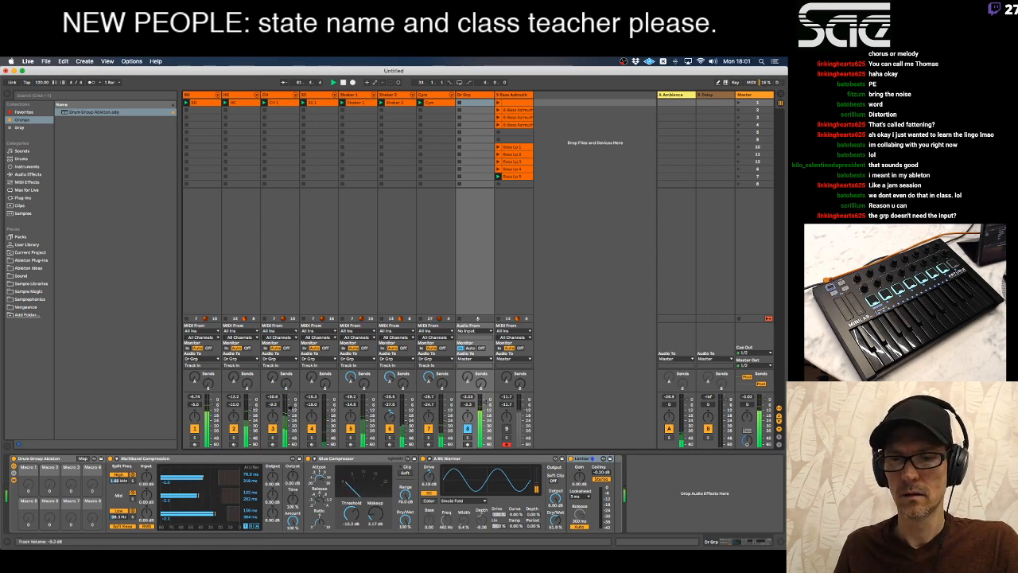
{"action": "key", "text": "space"}
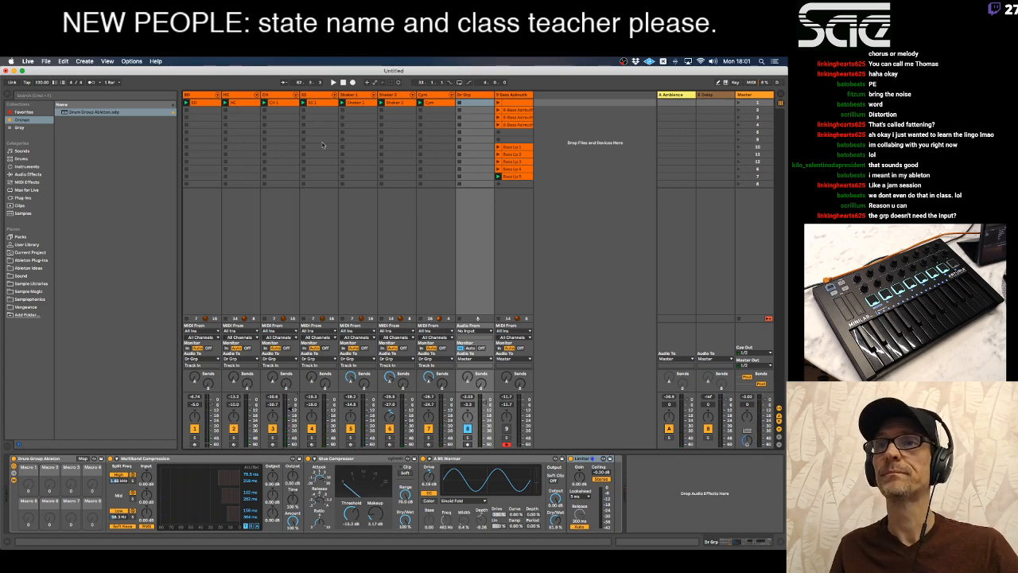
Show the Hihat Closed 808 sample's envelope controls on CH during playback, and lower the CH, Shaker 1 and Shaker 2 volumes.
{"action": "left_click", "coordinate": [272, 95]}
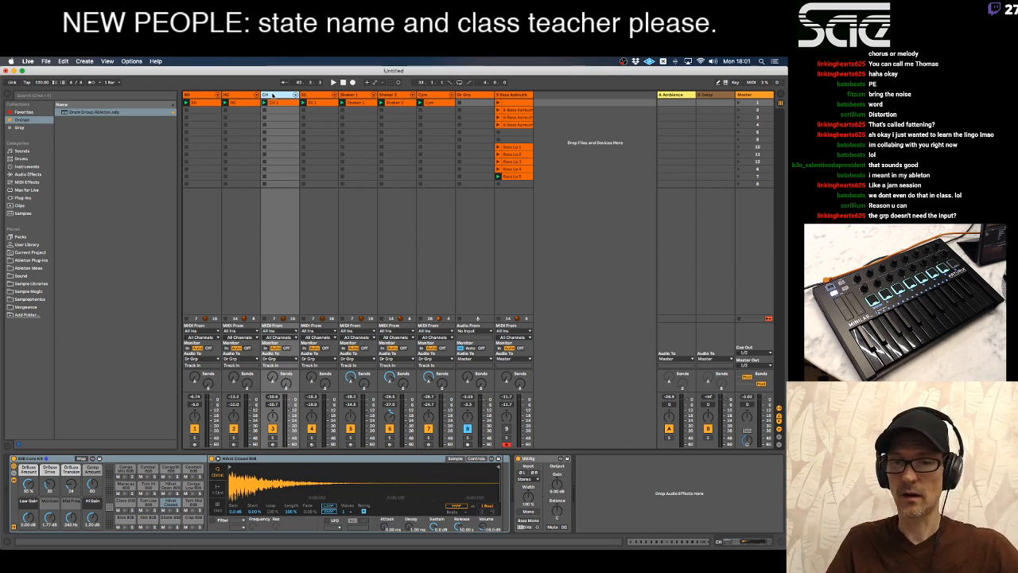
{"action": "left_click", "coordinate": [265, 101]}
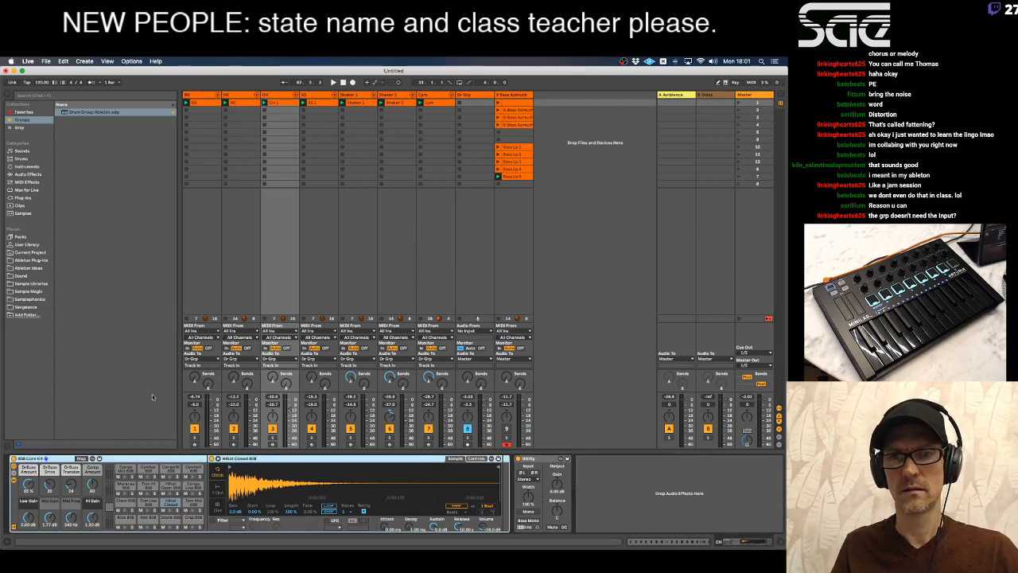
{"action": "key", "text": "space"}
{"action": "left_click", "coordinate": [170, 503]}
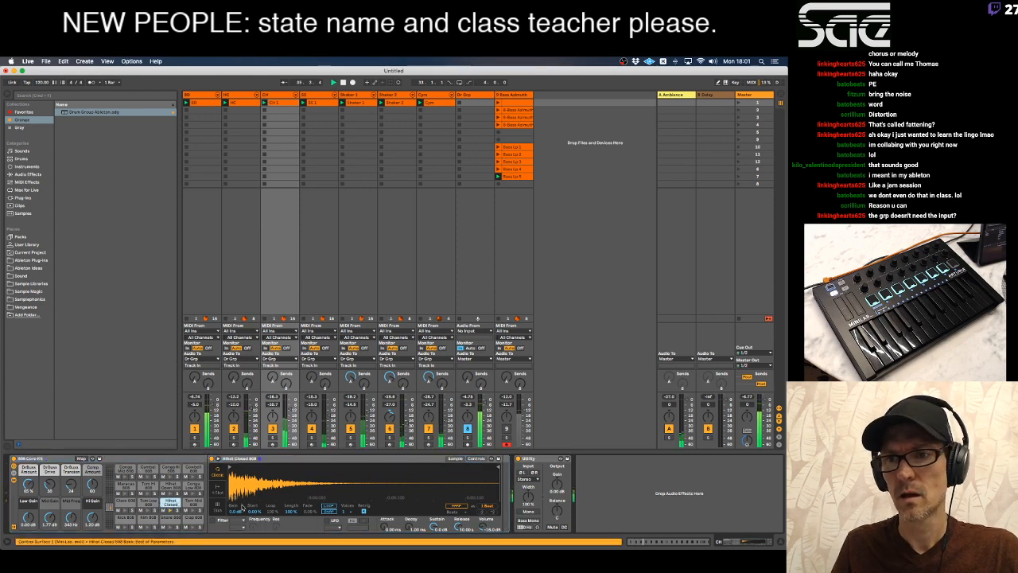
{"action": "left_click", "coordinate": [455, 506]}
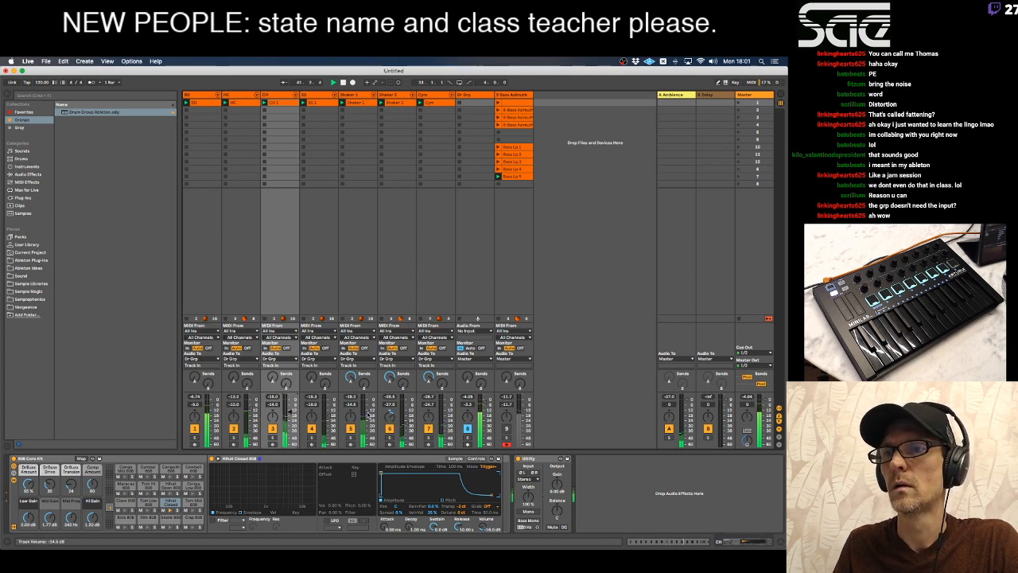
{"action": "left_click_drag", "start_coordinate": [404, 422], "coordinate": [405, 427]}
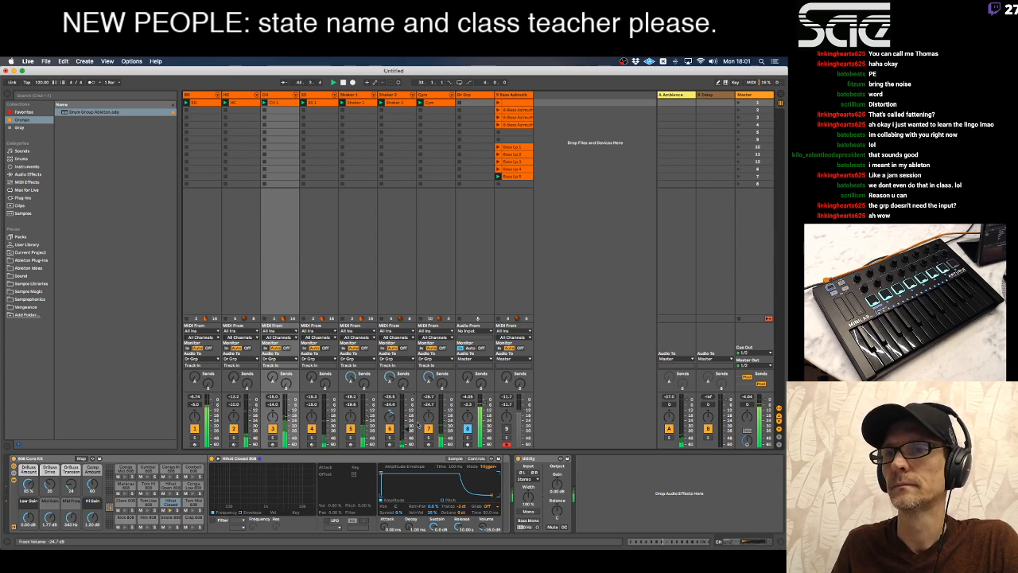
Duplicate the HC track with its clap clip.
{"action": "left_click", "coordinate": [235, 95]}
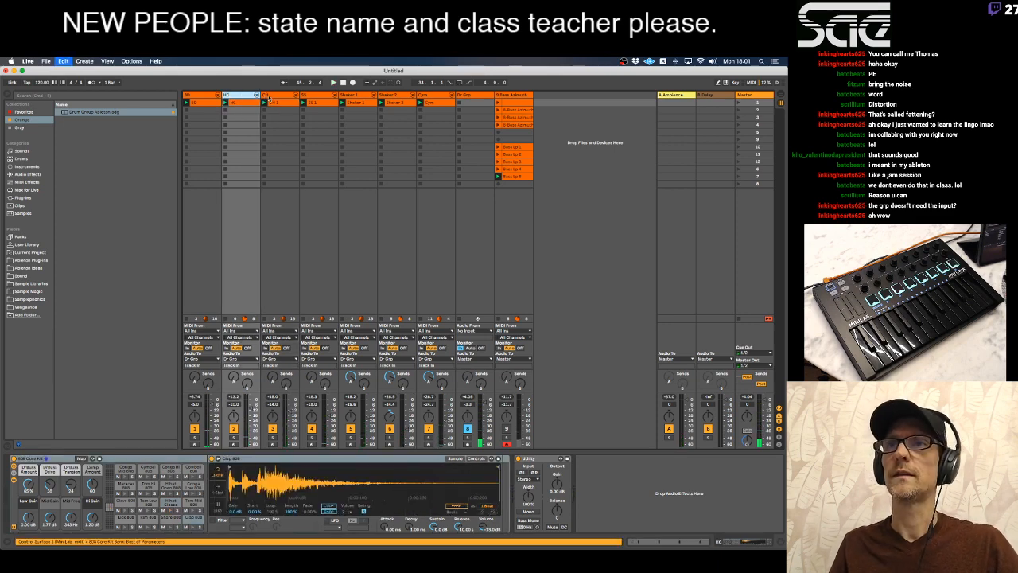
{"action": "key", "text": "super+d"}
{"action": "left_click", "coordinate": [253, 95]}
{"action": "double_click", "coordinate": [252, 96]}
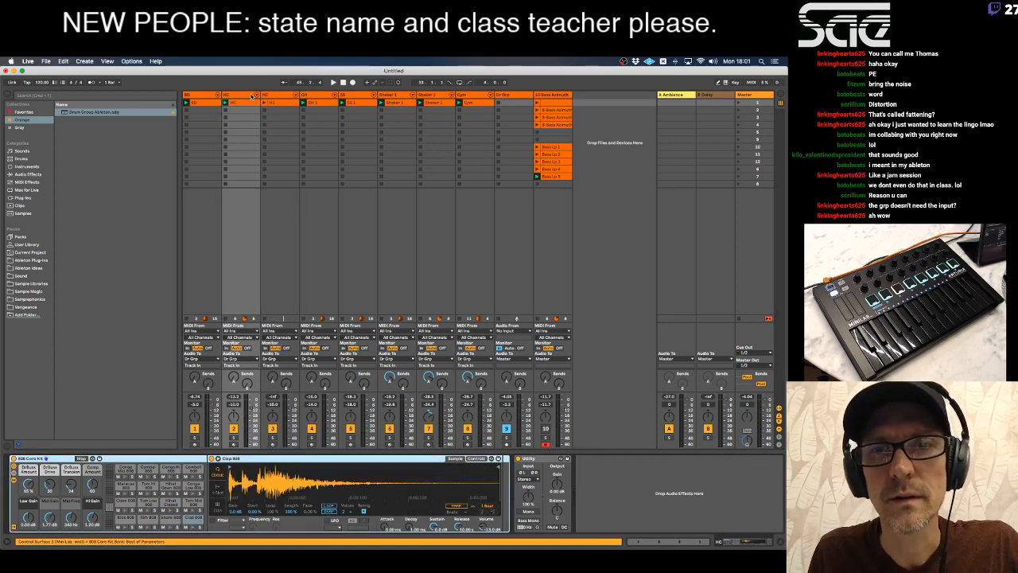
Open the duplicated HC clip, show all drum lanes and move all four notes from Clap 808 to Snare 808.
{"action": "left_click", "coordinate": [272, 102]}
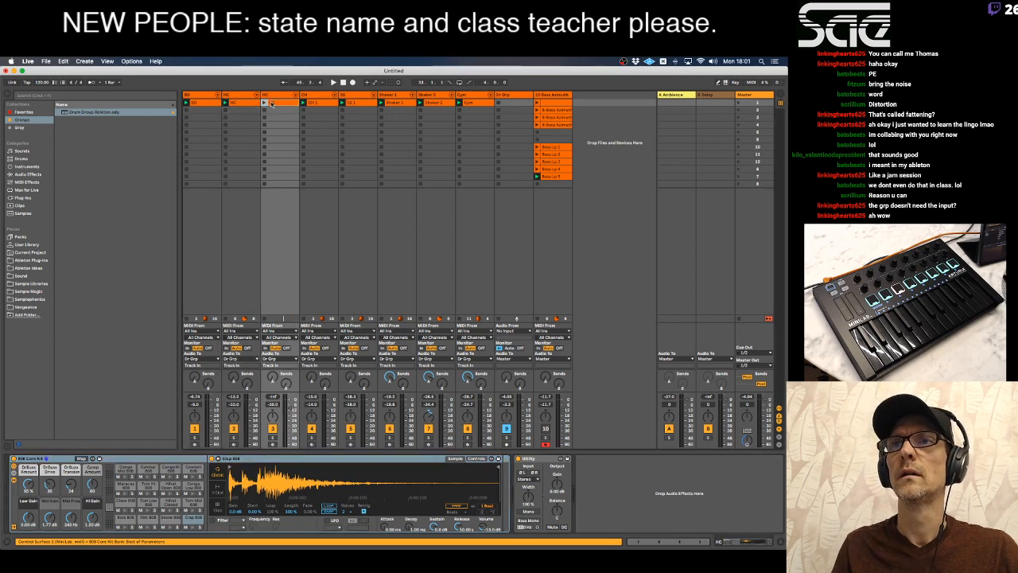
{"action": "double_click", "coordinate": [274, 103]}
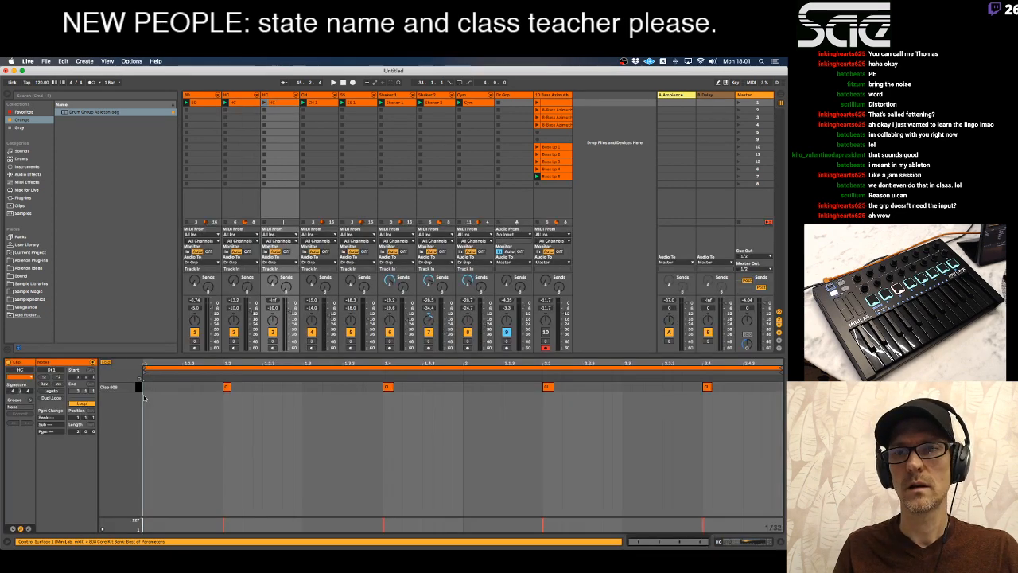
{"action": "left_click", "coordinate": [108, 362]}
{"action": "key", "text": "super+a"}
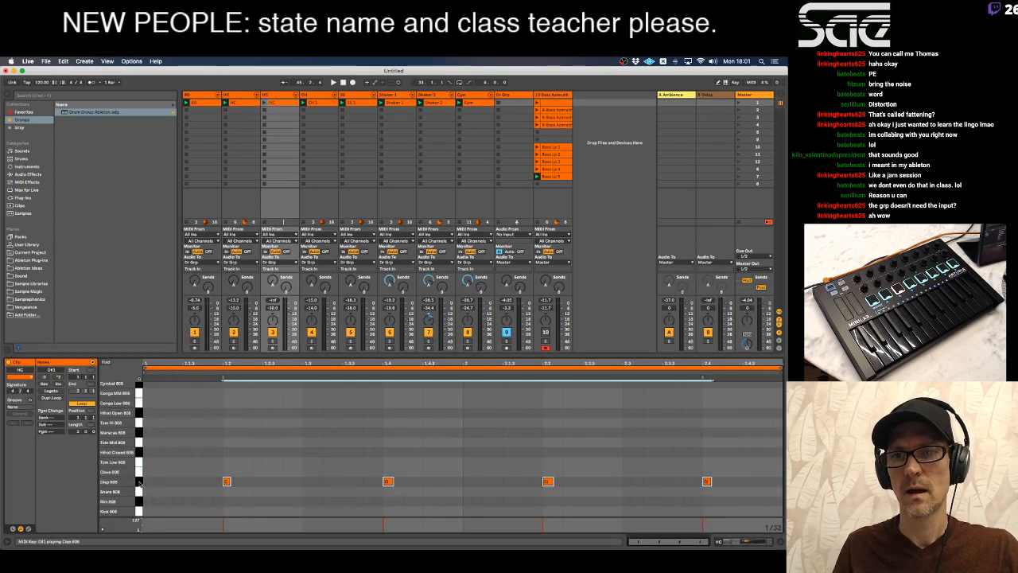
{"action": "key", "text": "Down"}
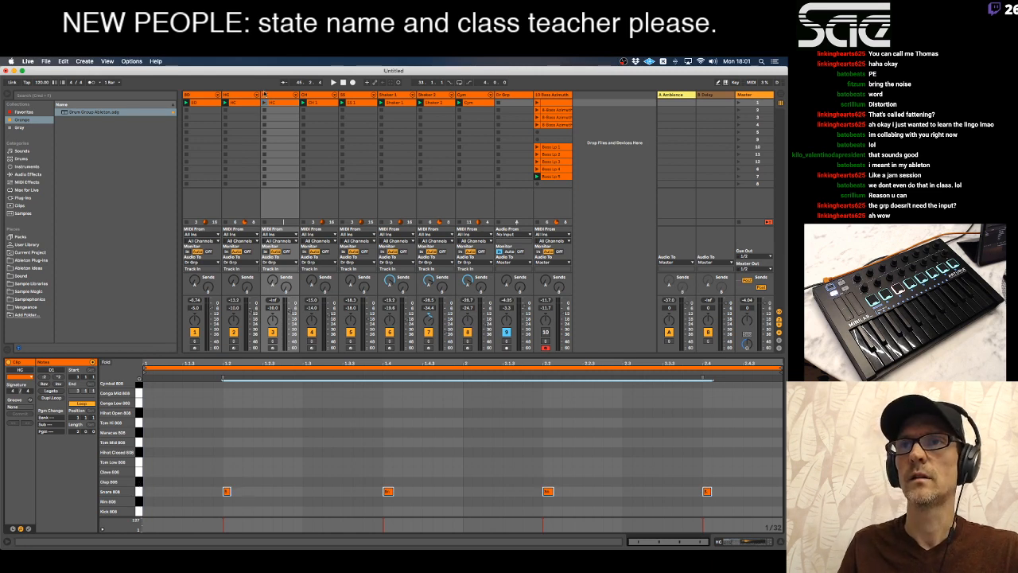
Name the duplicated snare track and its clip SD1 and start playback.
{"action": "key", "text": "space"}
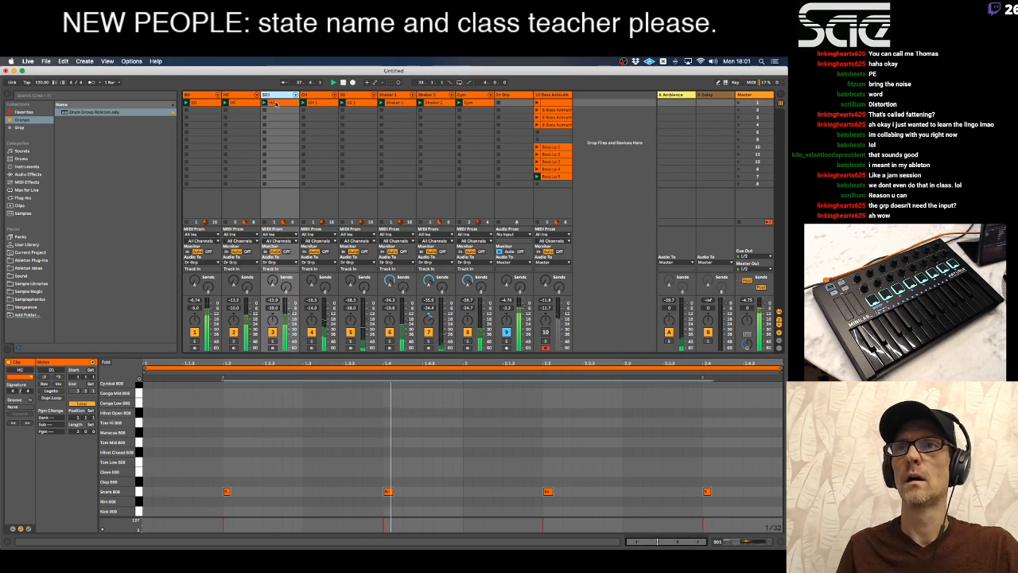
{"action": "left_click", "coordinate": [275, 104]}
{"action": "key", "text": "super+r"}
{"action": "type", "text": "SD1"}
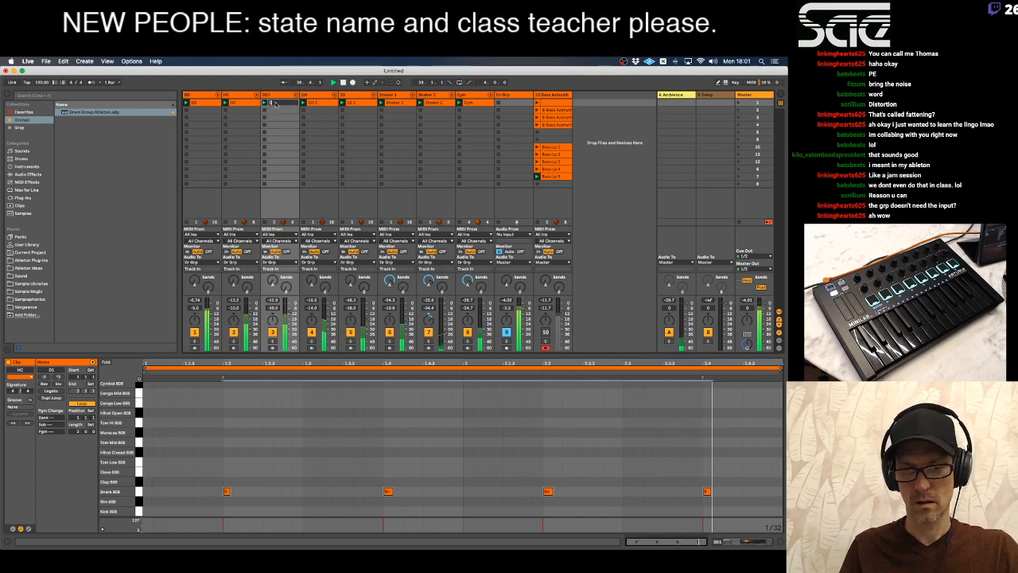
{"action": "key", "text": "Return"}
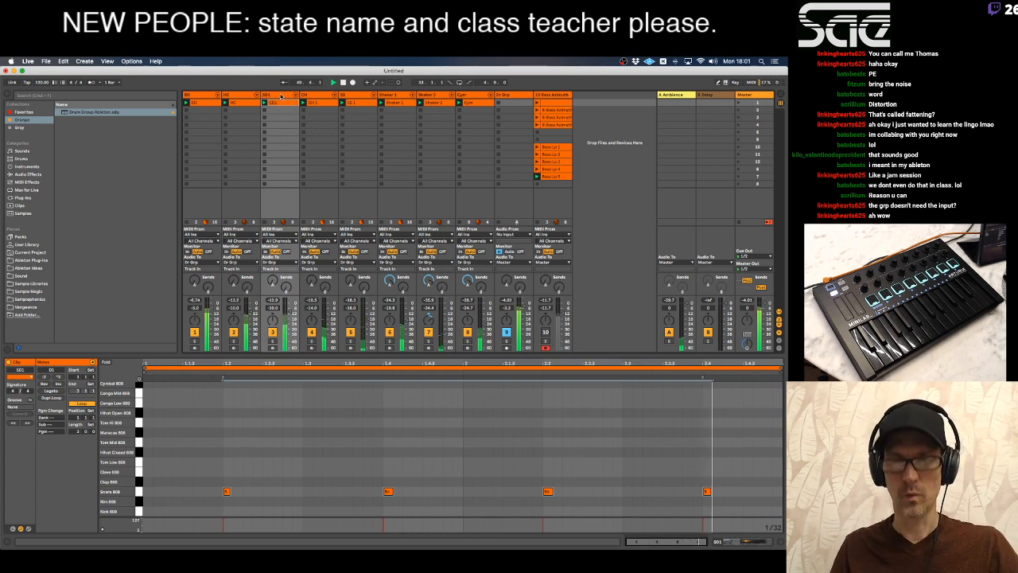
Duplicate the SD1 track and delete all Snare 808 notes from the copy's clip.
{"action": "left_click", "coordinate": [280, 95]}
{"action": "key", "text": "super+d"}
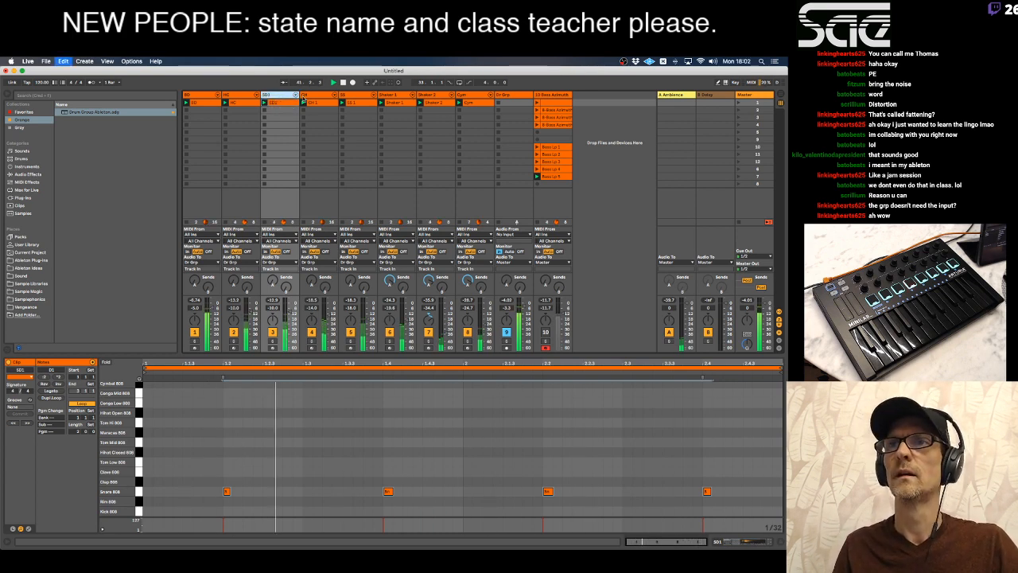
{"action": "left_click", "coordinate": [320, 103]}
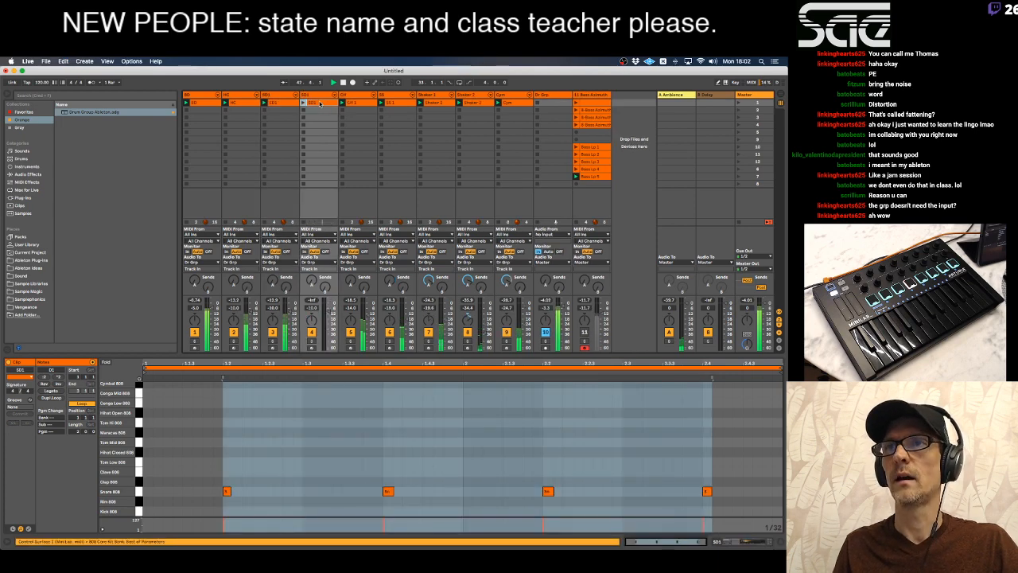
{"action": "double_click", "coordinate": [314, 104]}
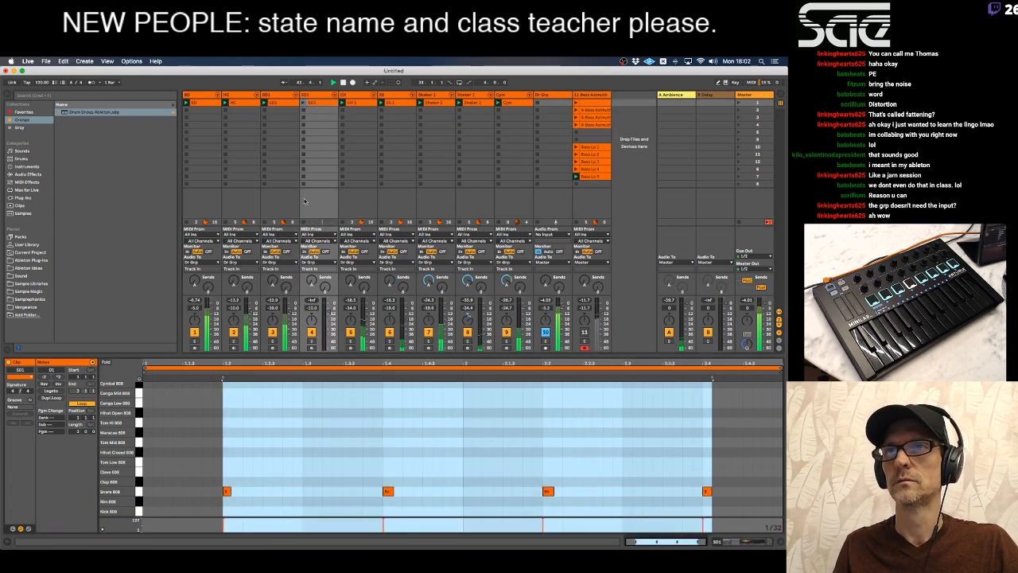
{"action": "left_click", "coordinate": [140, 491]}
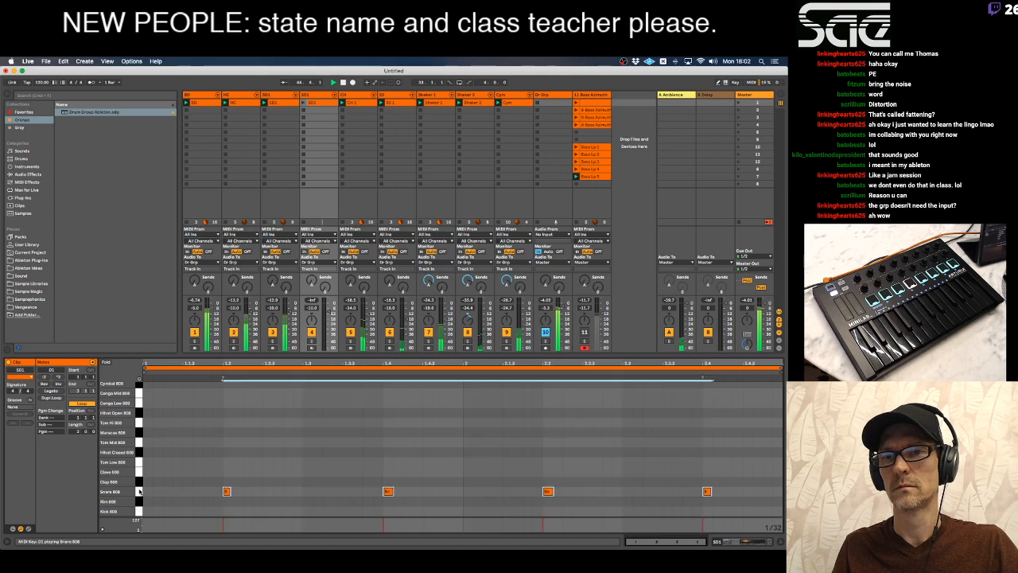
{"action": "key", "text": "Delete"}
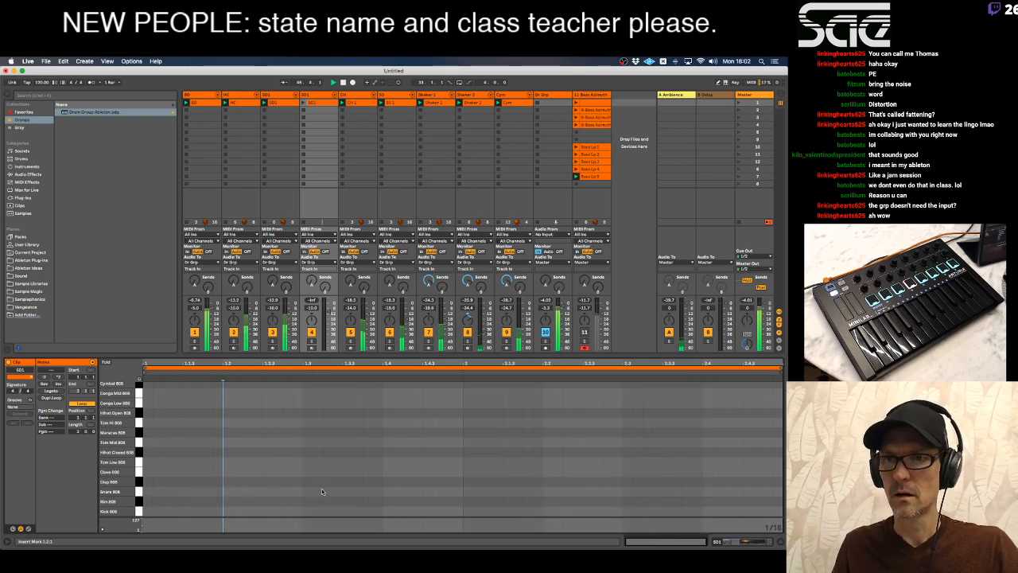
Draw two sixteenth-length Snare 808 notes in the empty clip, at 1.2.4 and 1.3.2.
{"action": "left_click", "coordinate": [322, 489]}
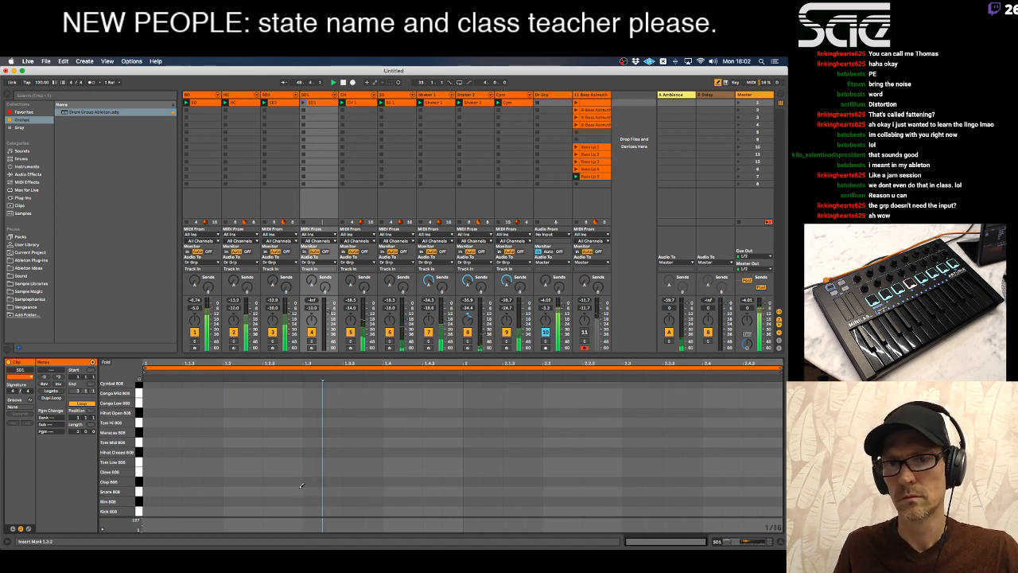
{"action": "left_click", "coordinate": [292, 491]}
{"action": "left_click", "coordinate": [334, 491]}
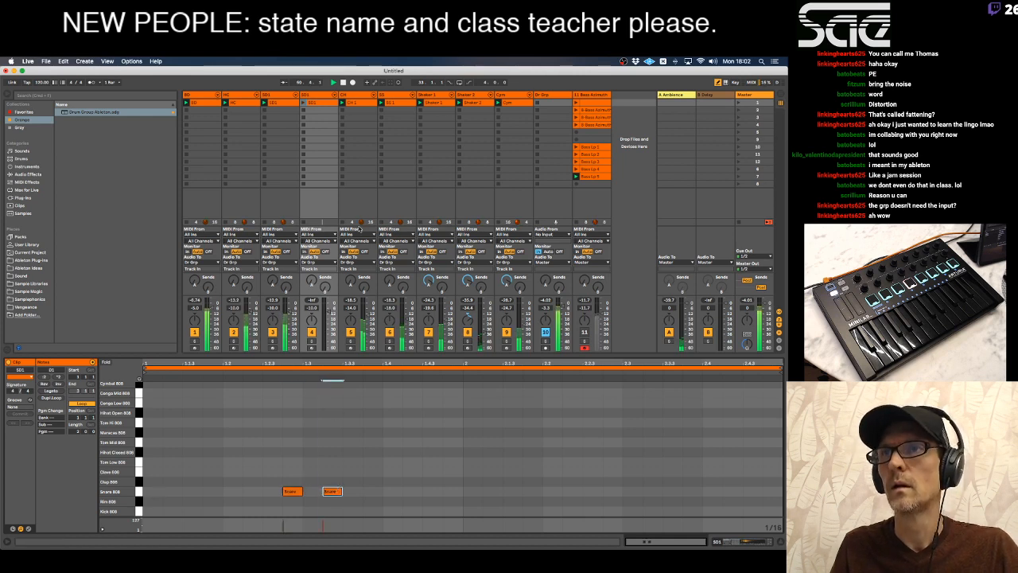
Shorten the new snare clip's loop to one bar, duplicate the loop with its notes, and deactivate the copied Snare 808 note at 2.3.2.
{"action": "left_click", "coordinate": [304, 103]}
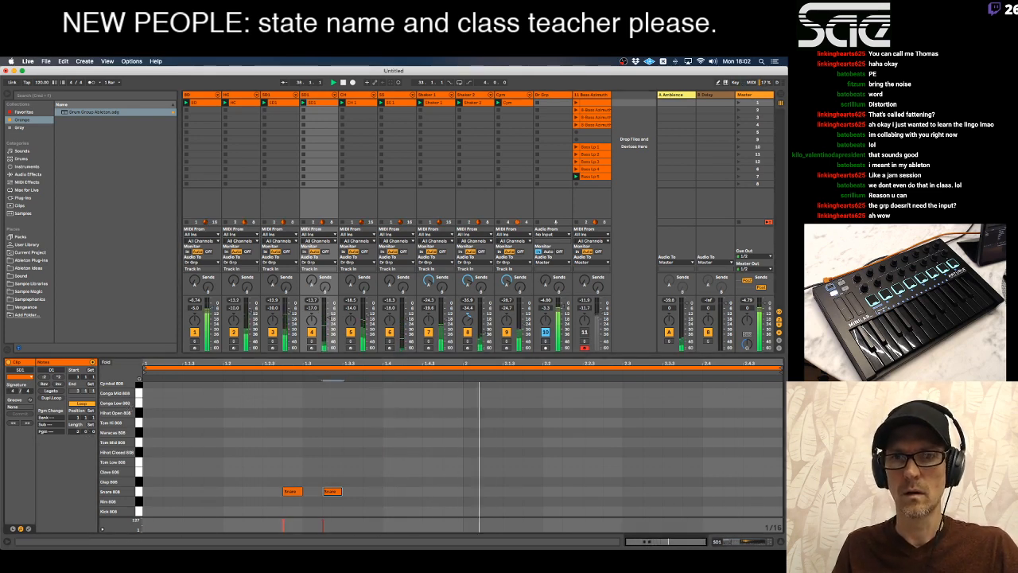
{"action": "key", "text": "Return"}
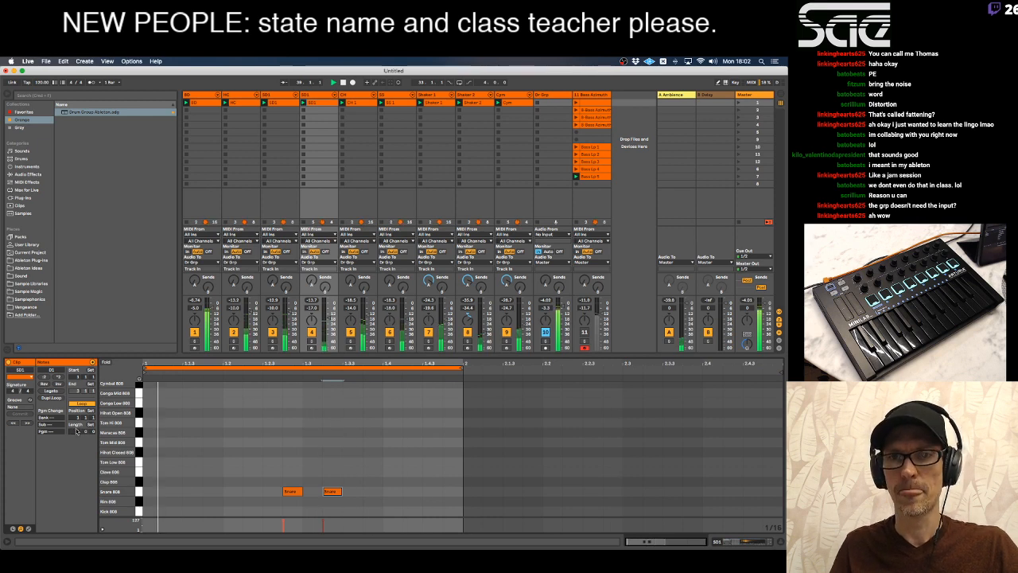
{"action": "left_click", "coordinate": [52, 398]}
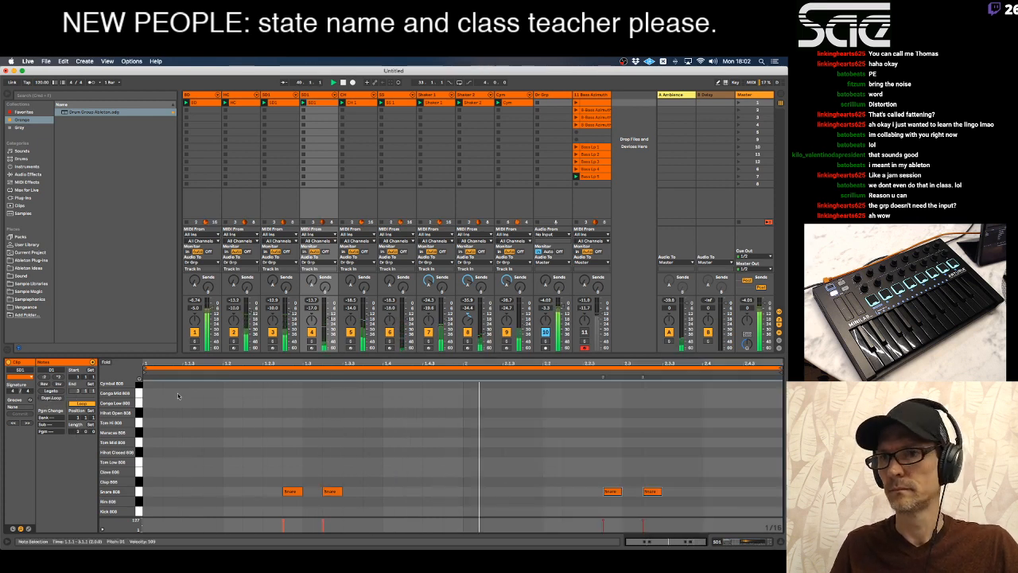
{"action": "left_click", "coordinate": [651, 491]}
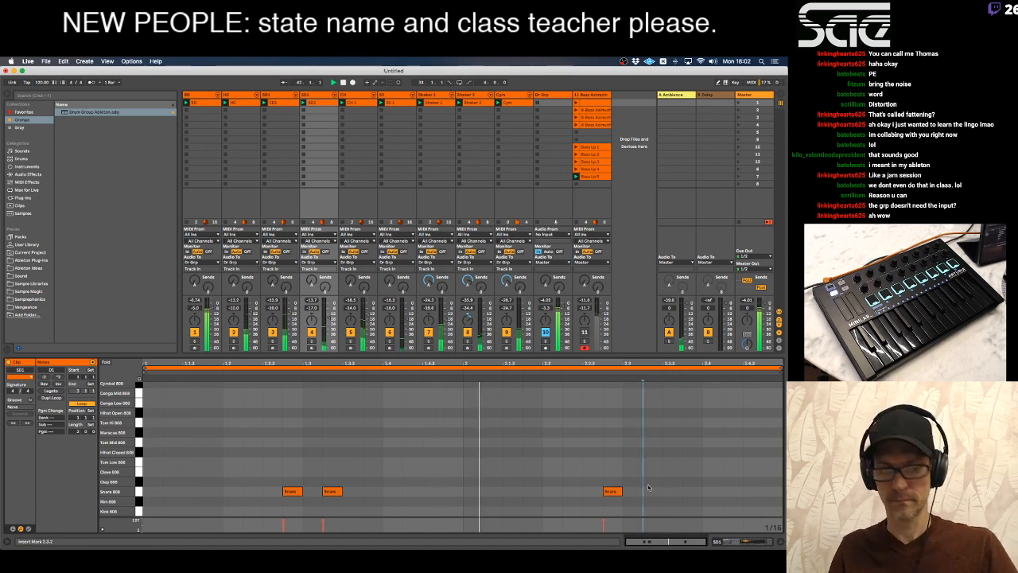
{"action": "key", "text": "0"}
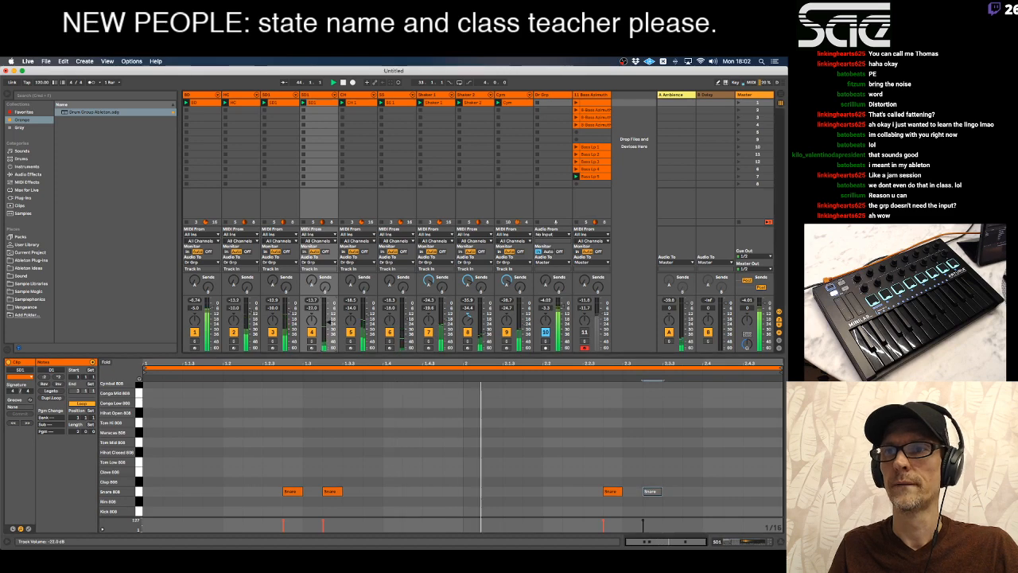
Lower the second snare track's volume to about -26 dB and show the Snare 808 pad's sampler controls.
{"action": "left_click_drag", "start_coordinate": [328, 322], "coordinate": [330, 324]}
{"action": "key", "text": "shift+Tab"}
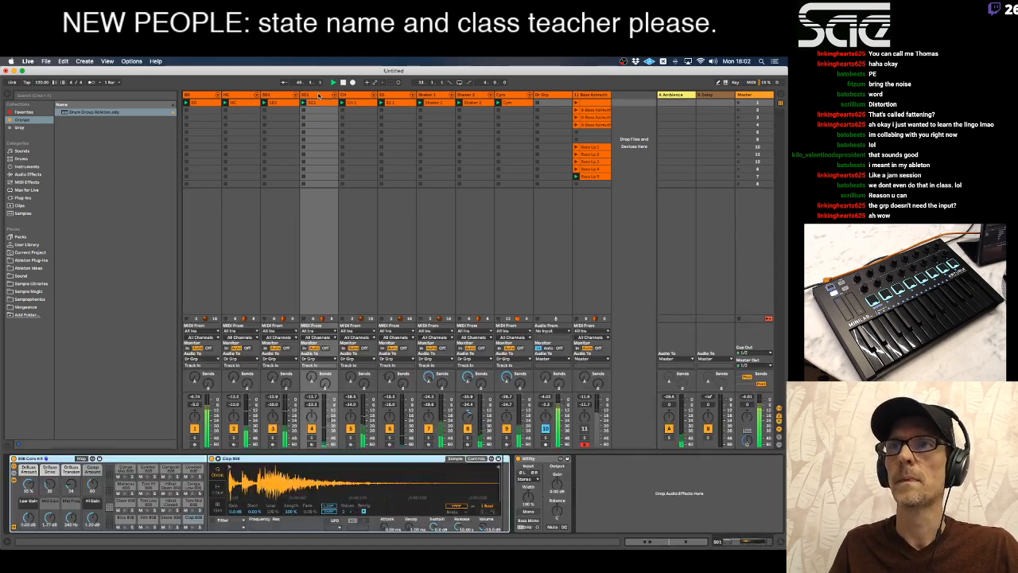
{"action": "left_click", "coordinate": [170, 518]}
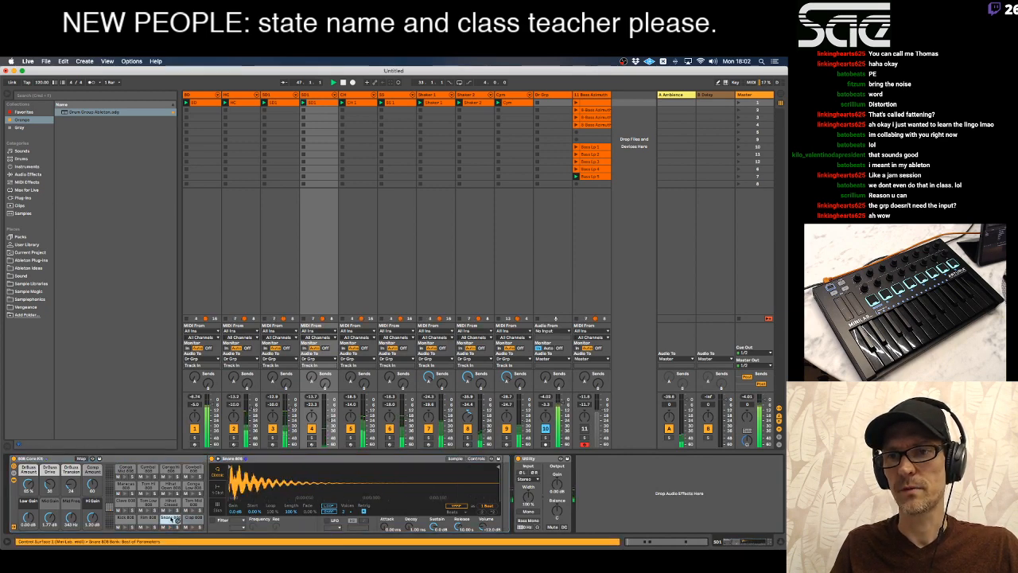
{"action": "left_click", "coordinate": [476, 459]}
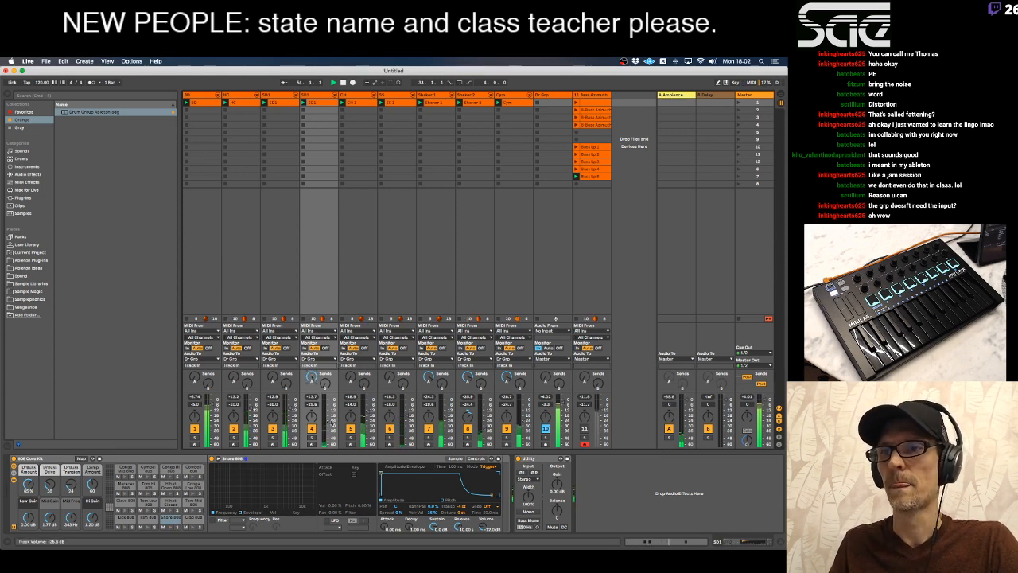
Raise the A Ambience sends on the HC, first snare and CH tracks.
{"action": "left_click_drag", "start_coordinate": [272, 378], "coordinate": [272, 344]}
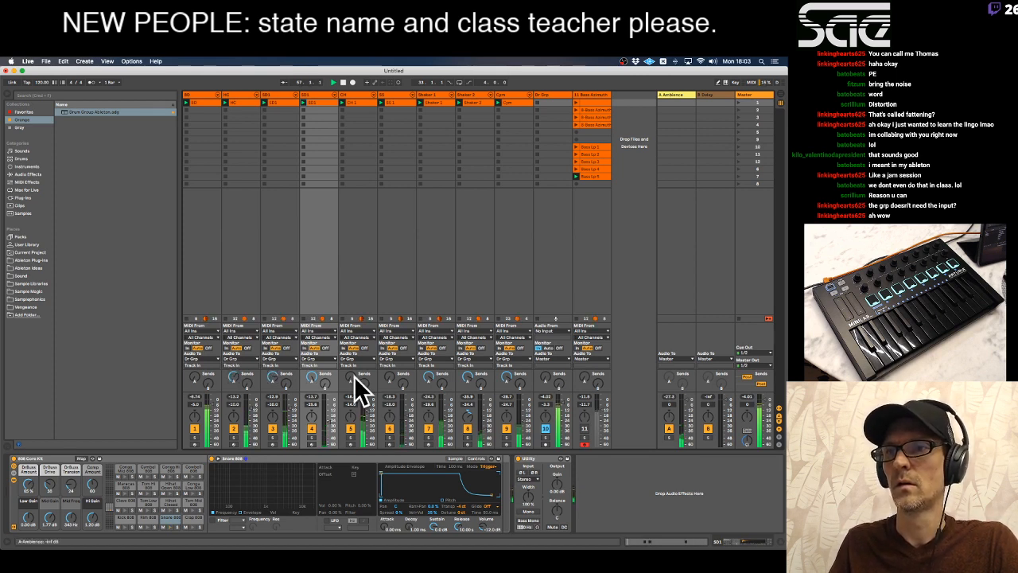
{"action": "left_click_drag", "start_coordinate": [353, 376], "coordinate": [353, 371]}
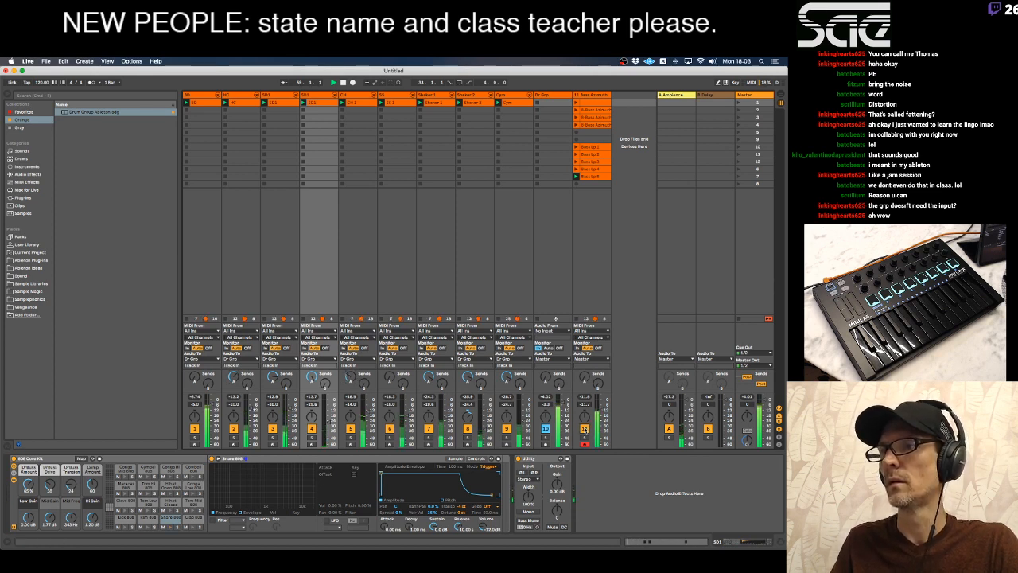
Play Bass Lp 2 against the drums while changing the tempo and setting the bass track's volume to about -10.3 dB.
{"action": "left_click_drag", "start_coordinate": [561, 404], "coordinate": [603, 409]}
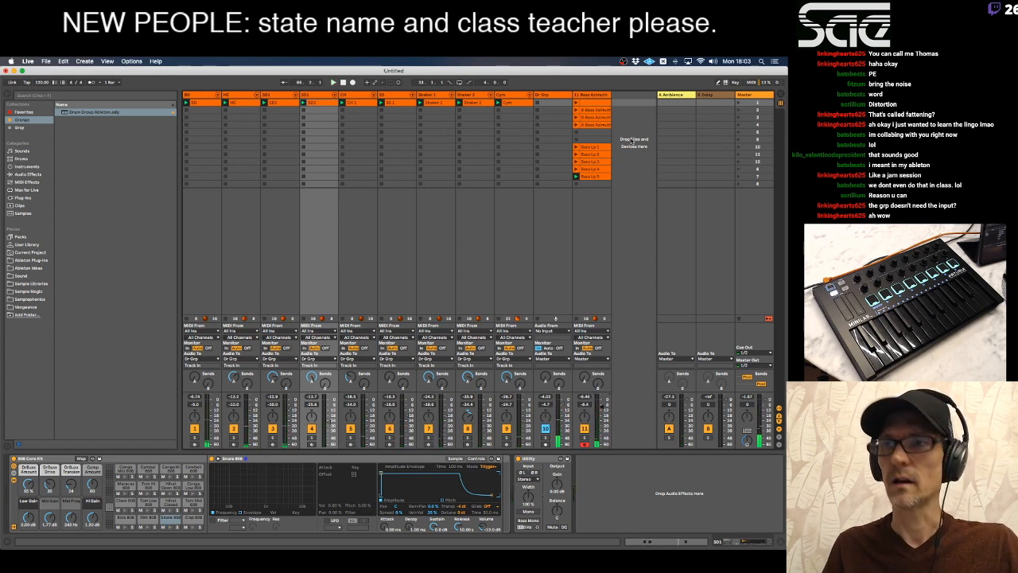
{"action": "left_click", "coordinate": [576, 148]}
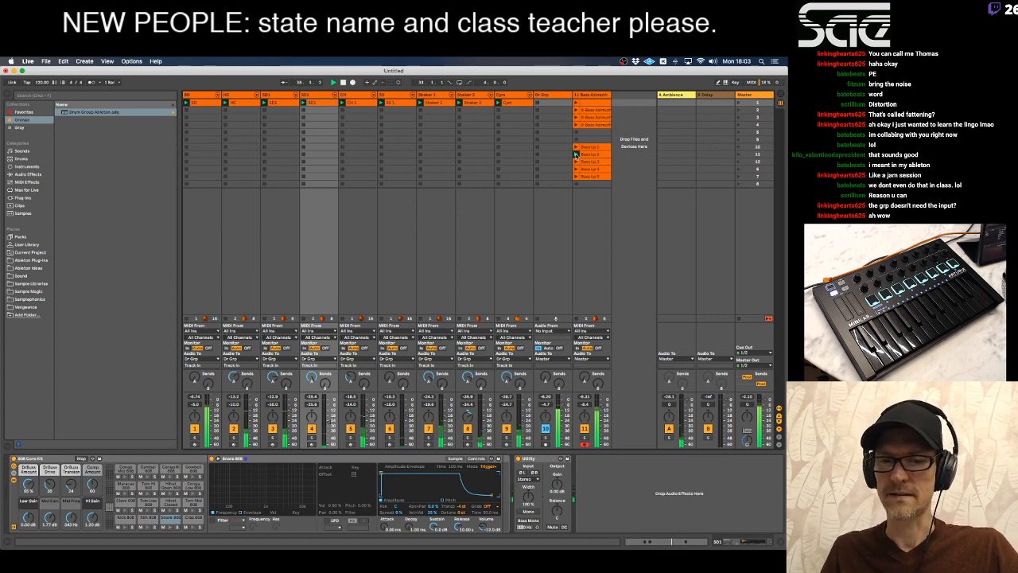
{"action": "left_click", "coordinate": [38, 82]}
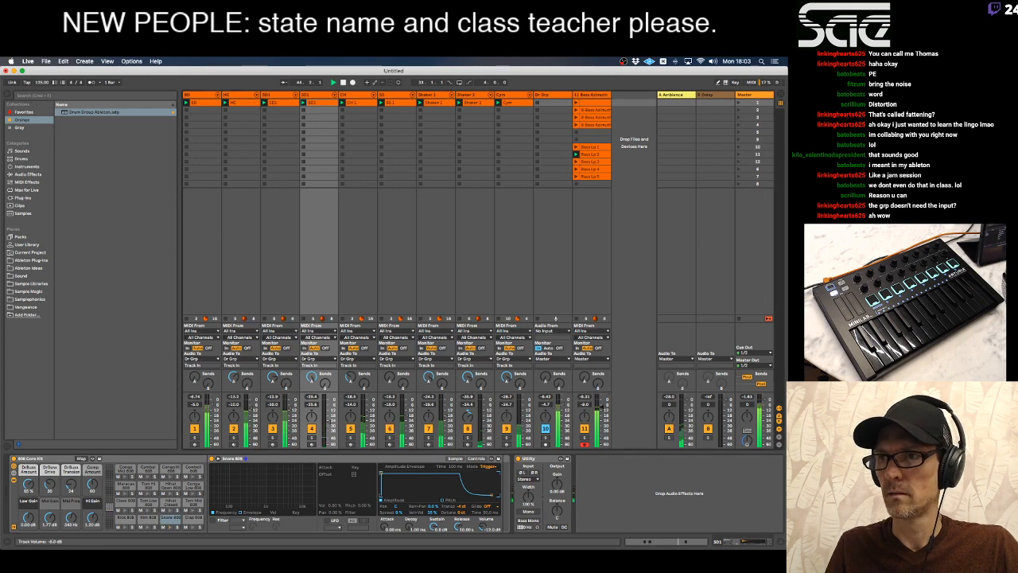
{"action": "left_click_drag", "start_coordinate": [604, 410], "coordinate": [604, 413]}
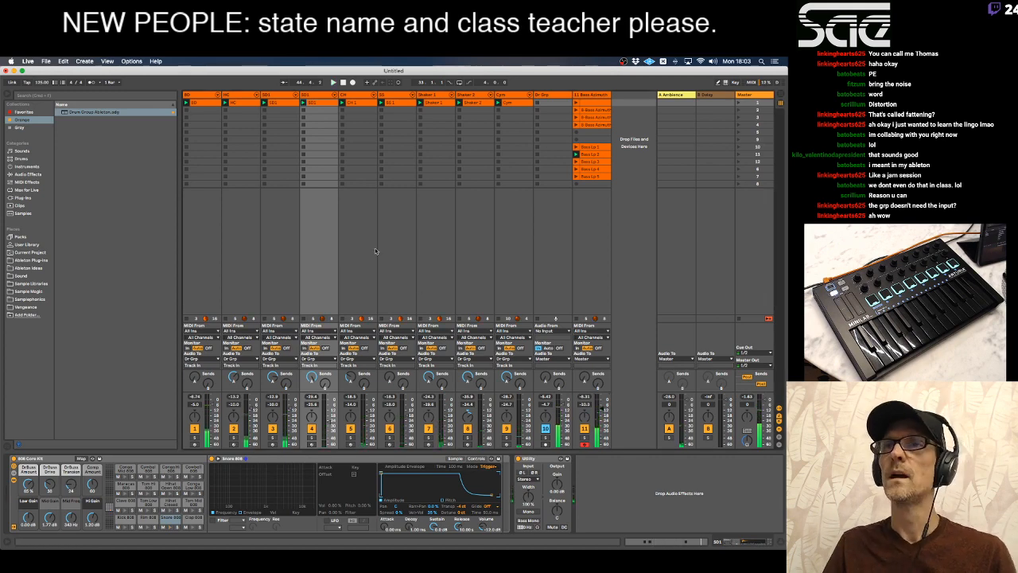
Review the drum tracks from BD to Cym and the Glue Compressor and Limiter in the Dr Grp effect chain.
{"action": "left_click", "coordinate": [207, 94]}
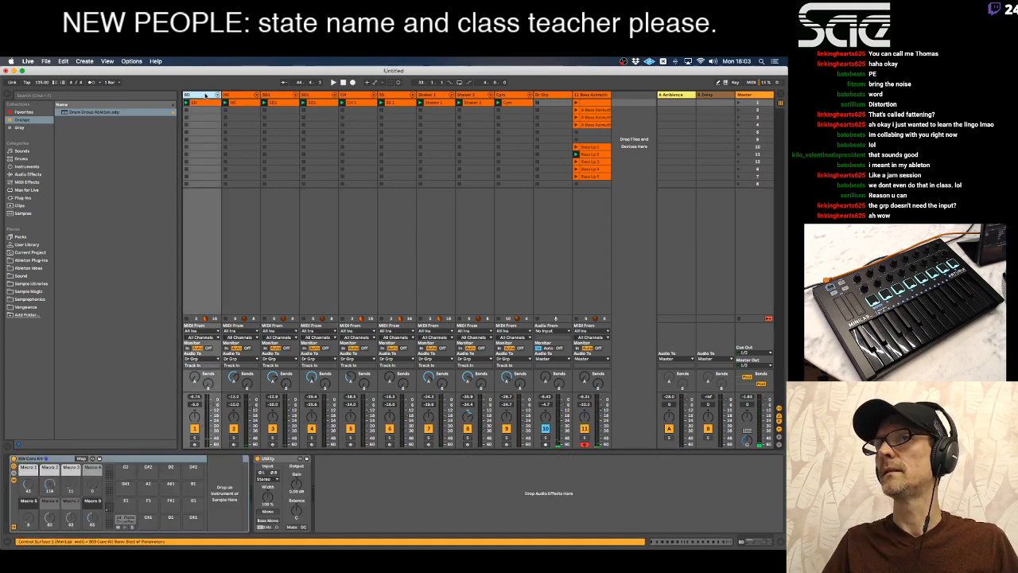
{"action": "left_click", "coordinate": [522, 95]}
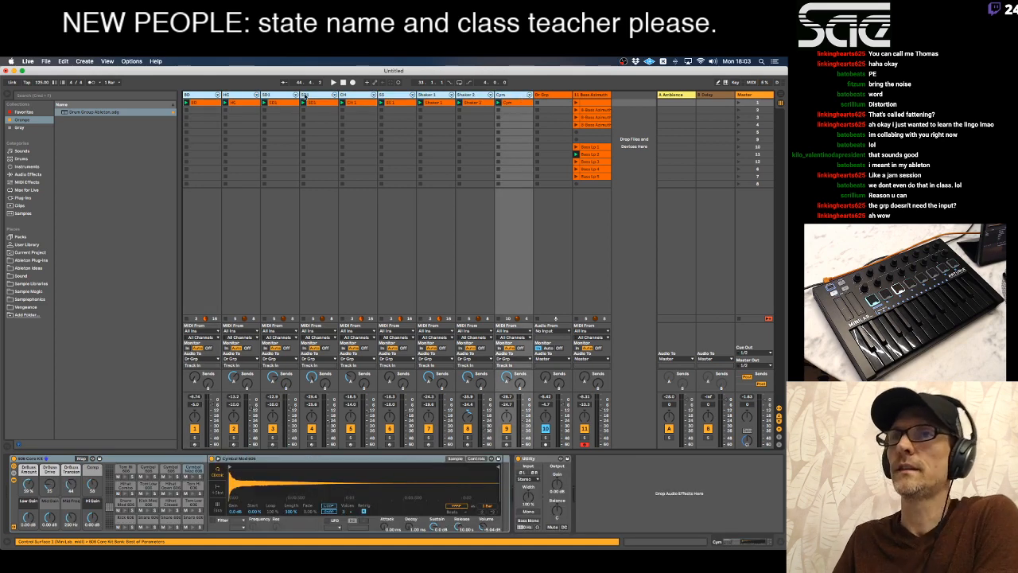
{"action": "left_click", "coordinate": [551, 270]}
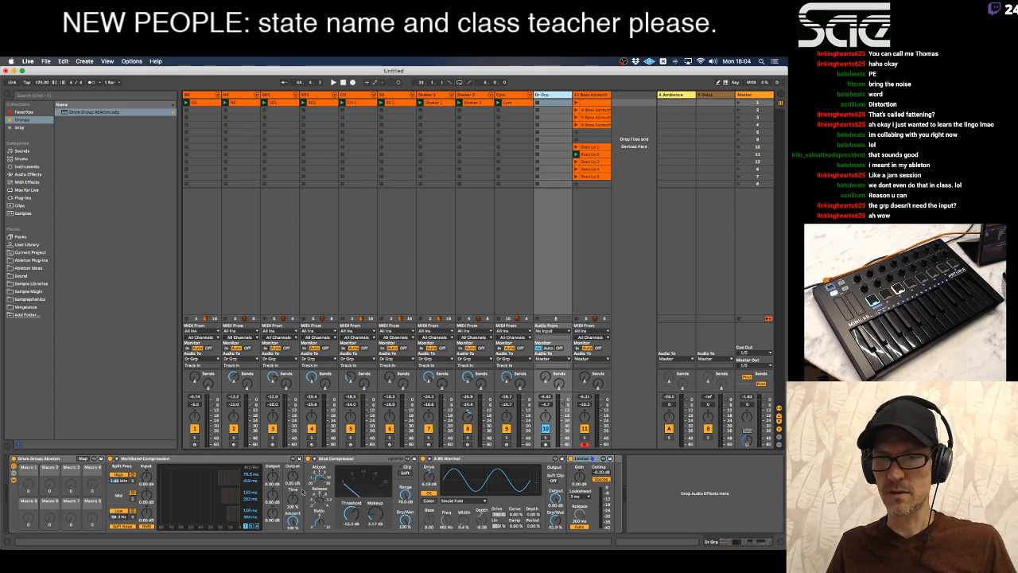
{"action": "left_click", "coordinate": [392, 460]}
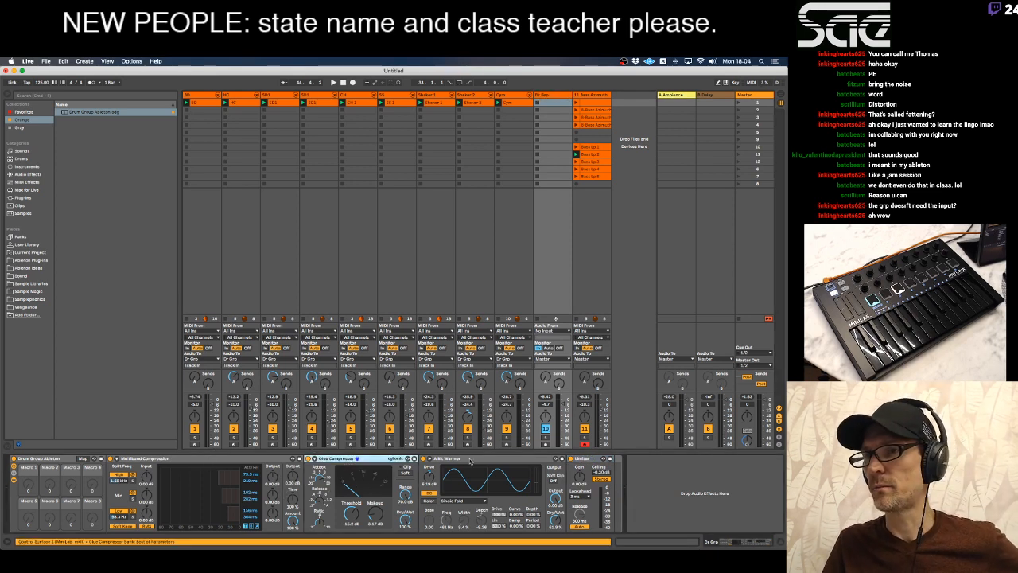
{"action": "left_click", "coordinate": [589, 459]}
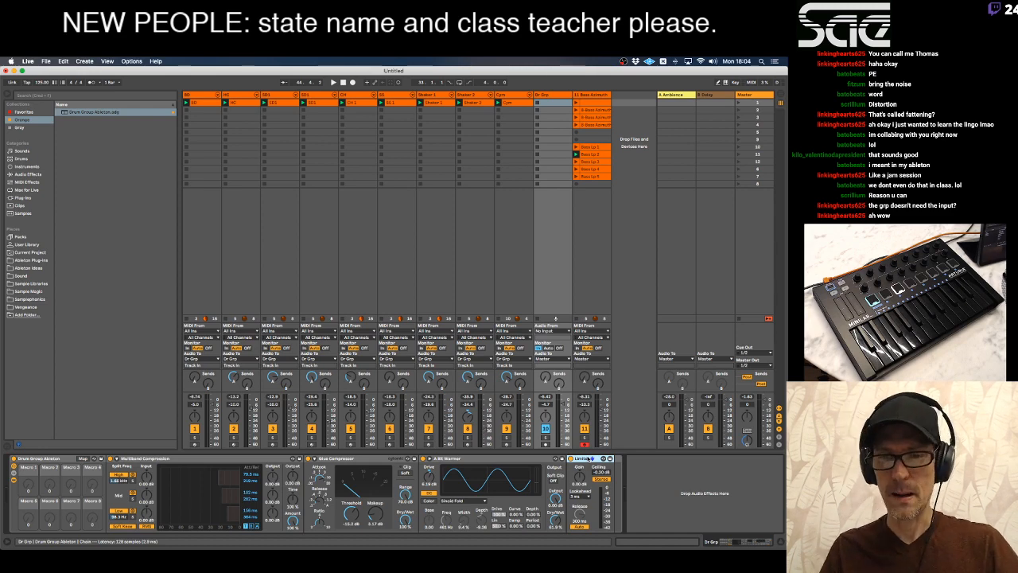
Switch to the lesson PDF in Preview, read the Recording MIDI Clips page, and return to Ableton Live.
{"action": "key", "text": "super+Tab"}
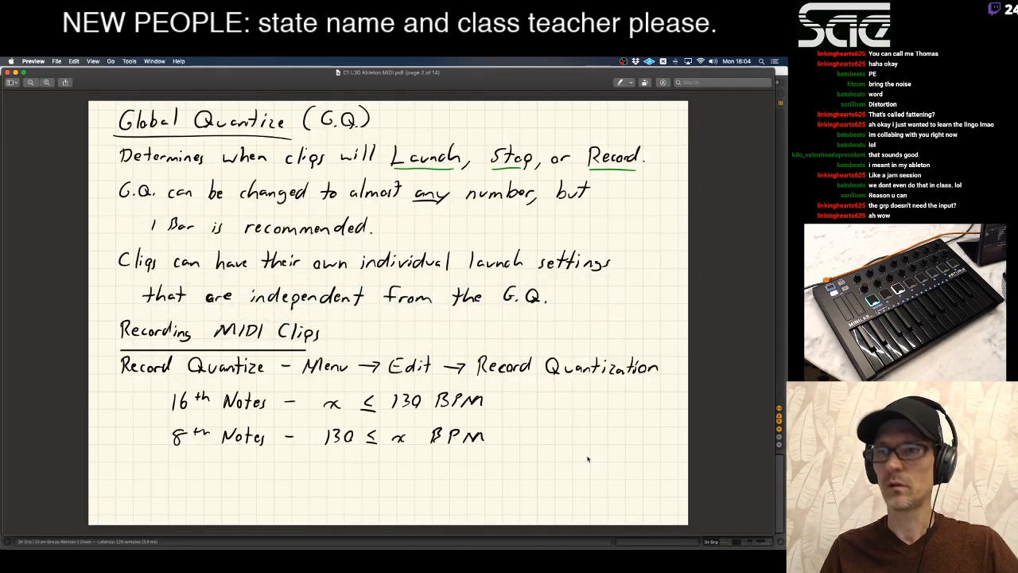
{"action": "scroll", "coordinate": [617, 436], "scroll_direction": "down", "scroll_amount": 1}
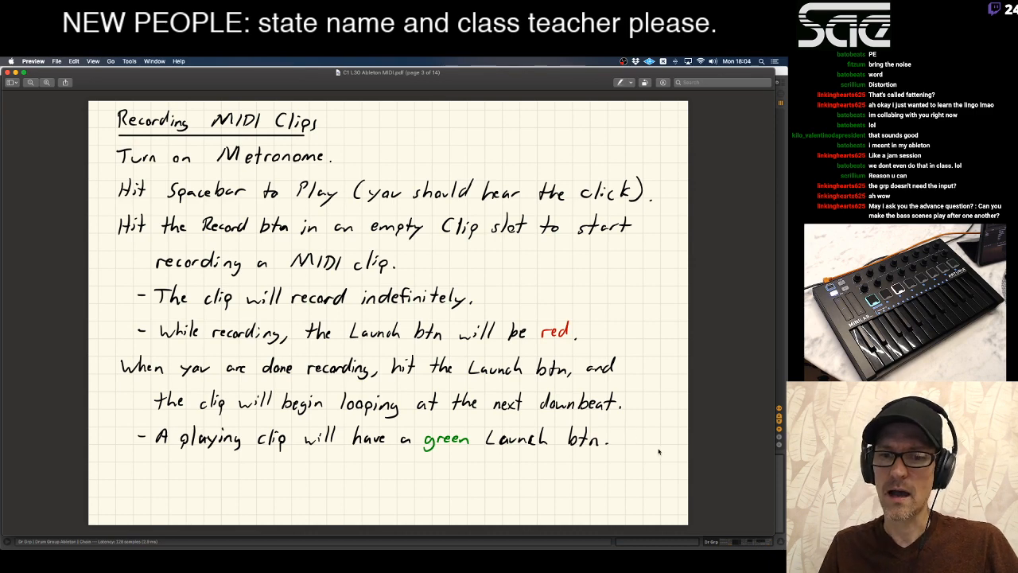
{"action": "key", "text": "super+Tab"}
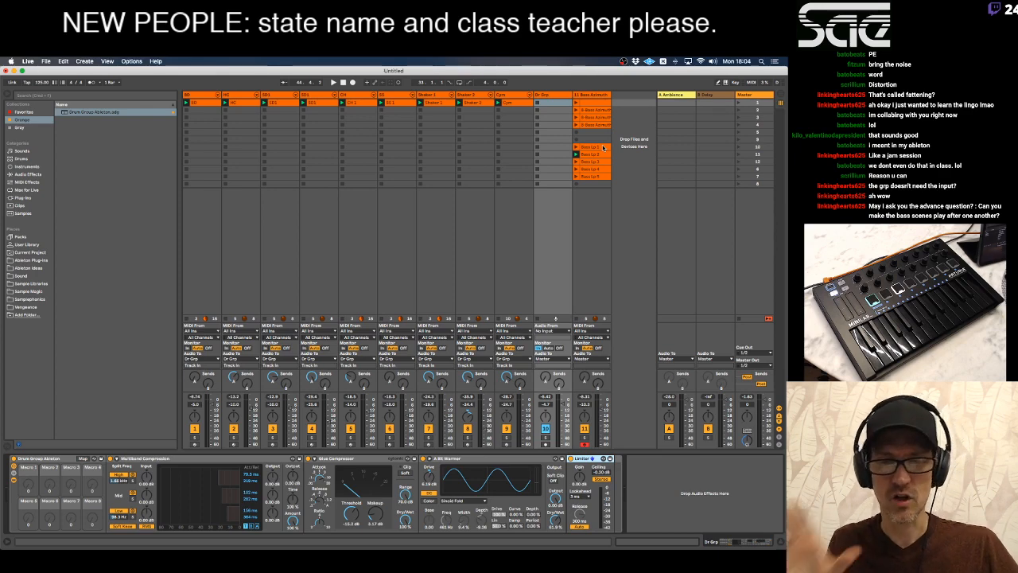
{"action": "key", "text": "super+Tab"}
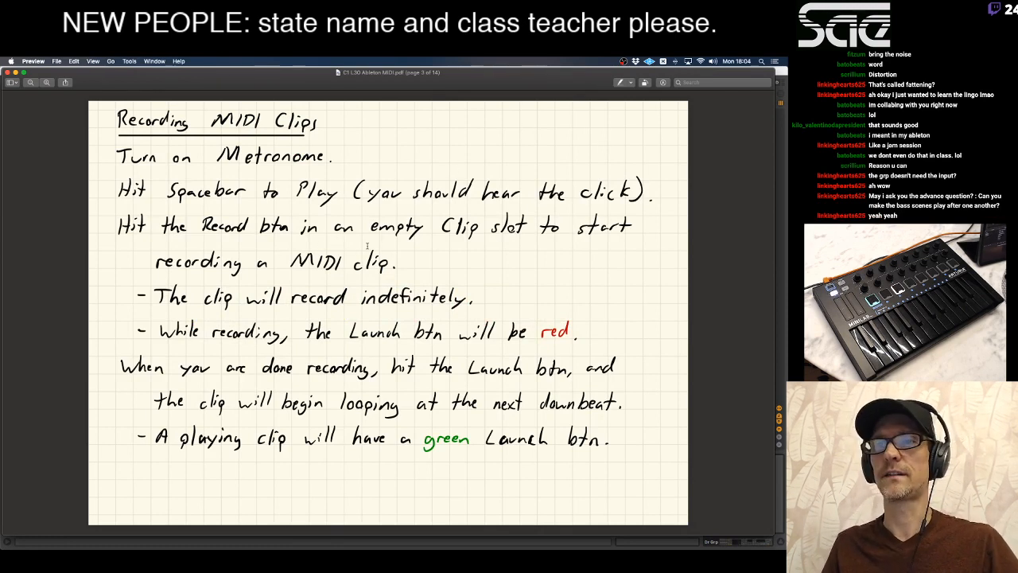
{"action": "key", "text": "super+Tab"}
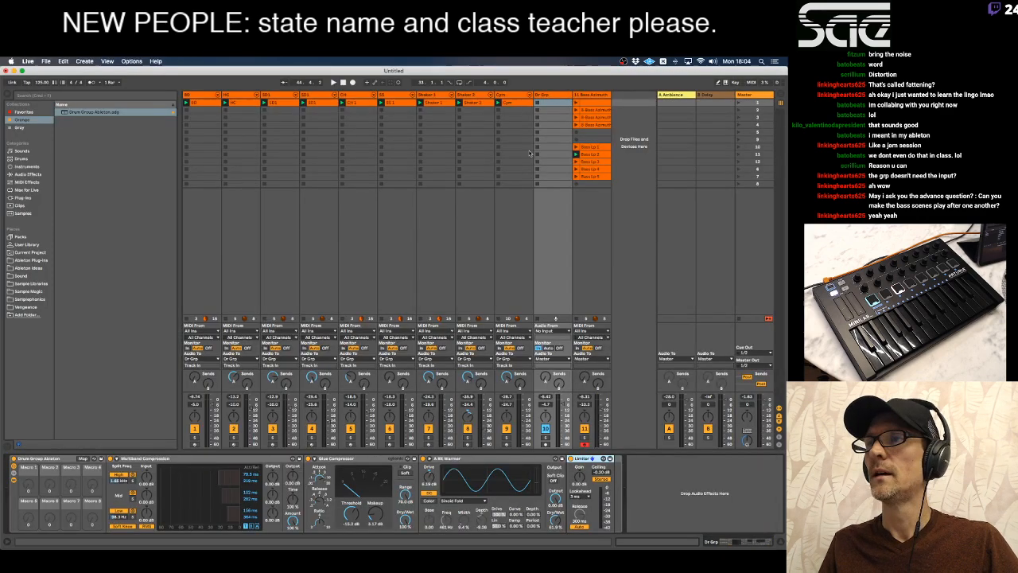
Record a new MIDI bass clip in scene 8 of the Bass Azimuth track, loop it, and raise the track's volume slightly.
{"action": "left_click", "coordinate": [575, 104]}
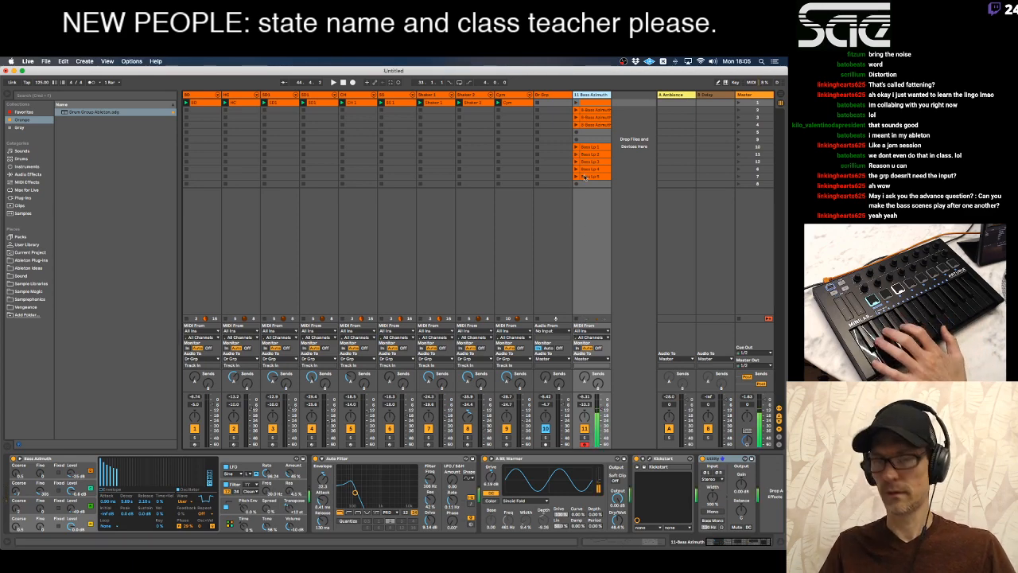
{"action": "key", "text": "space"}
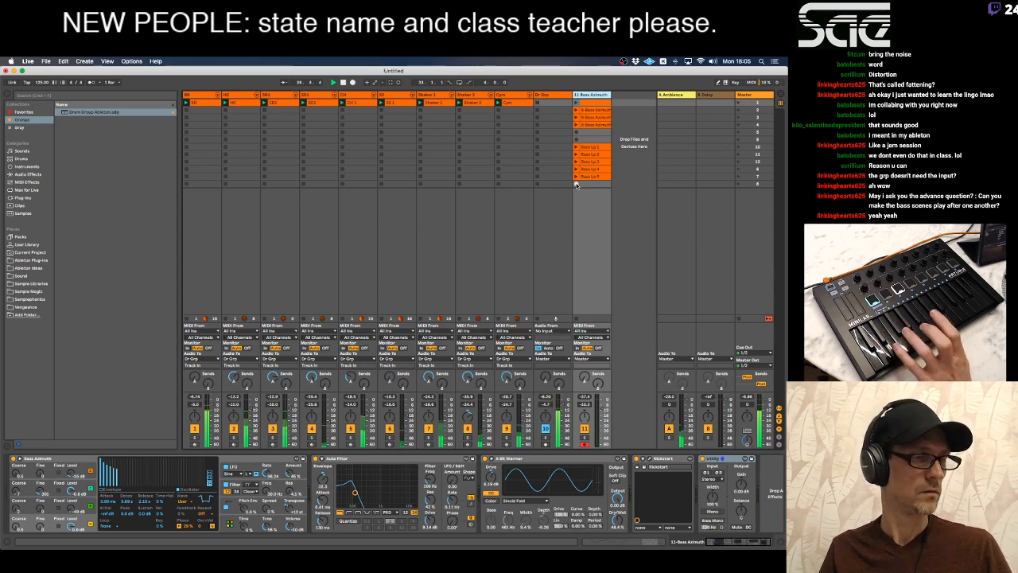
{"action": "left_click", "coordinate": [576, 184]}
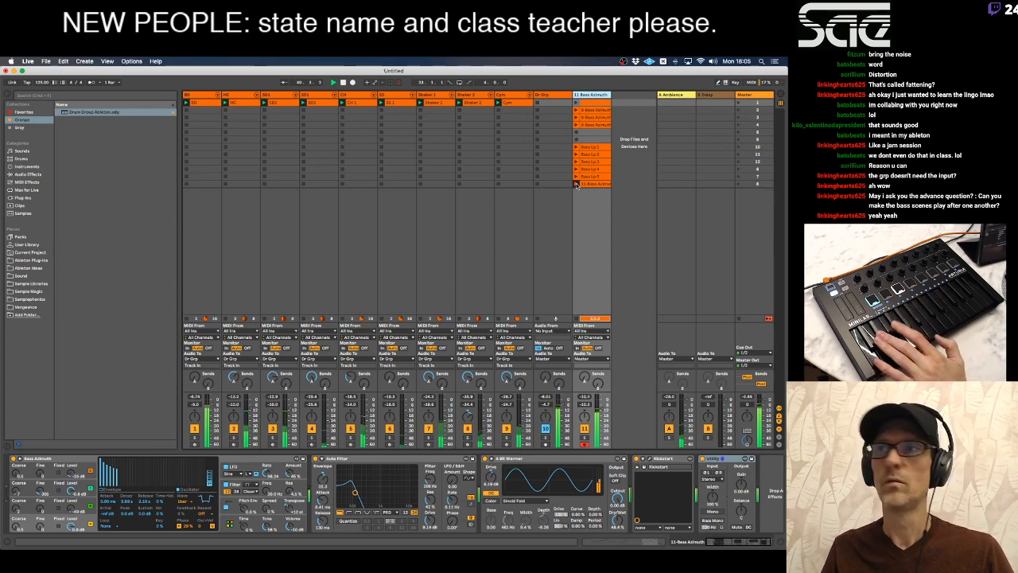
{"action": "left_click", "coordinate": [576, 183]}
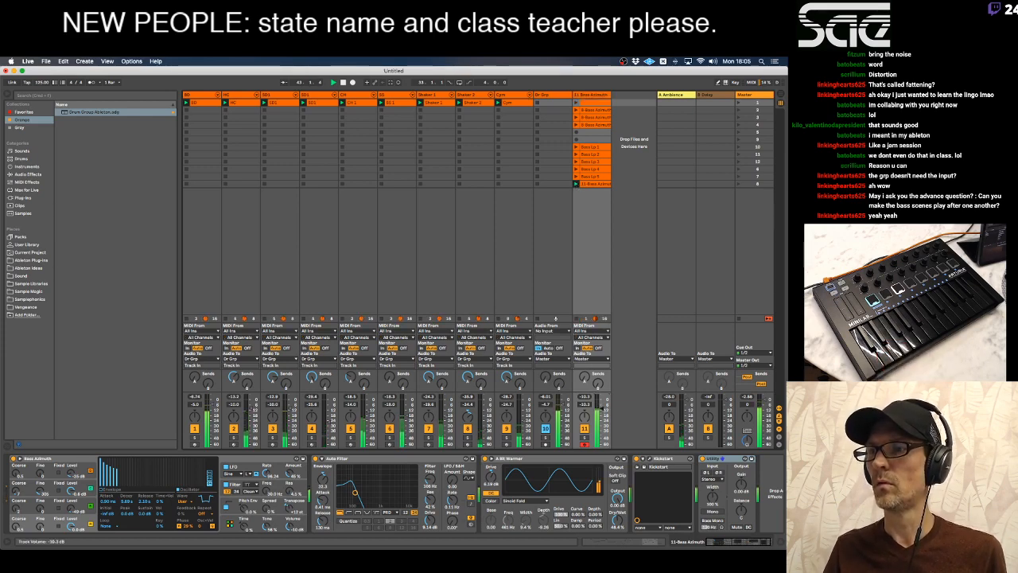
{"action": "left_click_drag", "start_coordinate": [602, 409], "coordinate": [603, 408]}
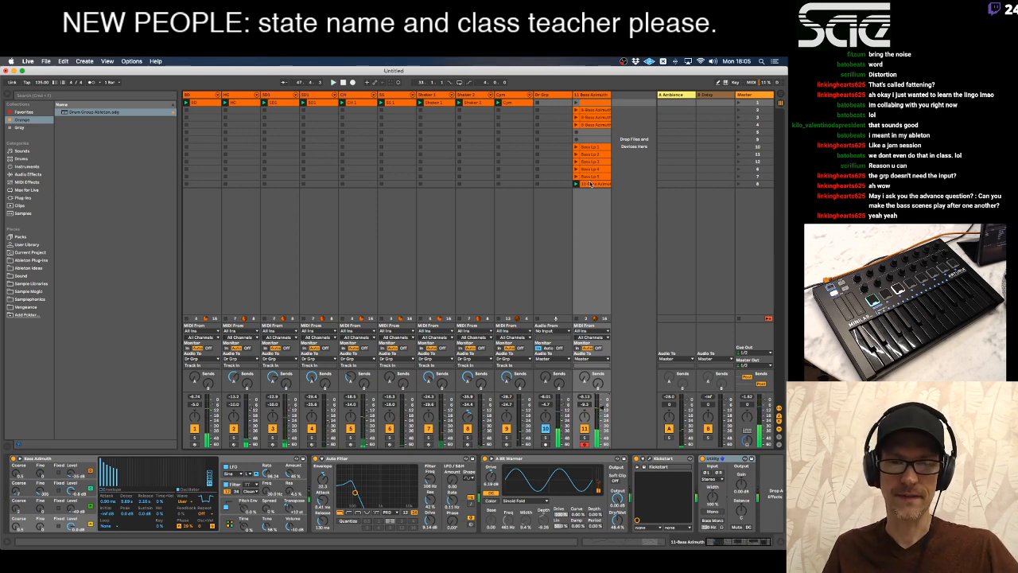
{"action": "left_click", "coordinate": [591, 183]}
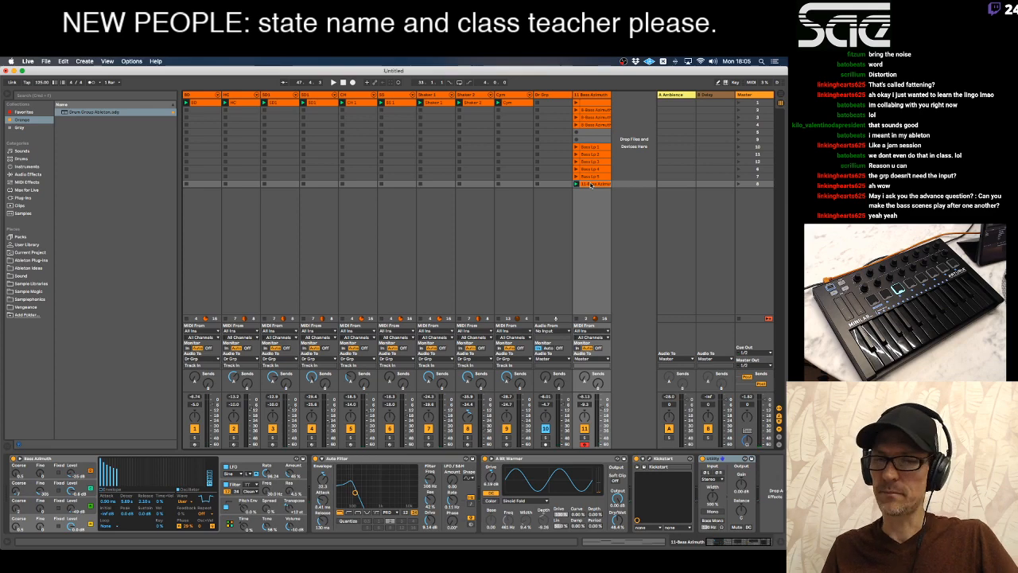
Switch to the PDF notes to review how long clips record and the launch button's recording colour, then return to Ableton Live.
{"action": "key", "text": "super+Tab"}
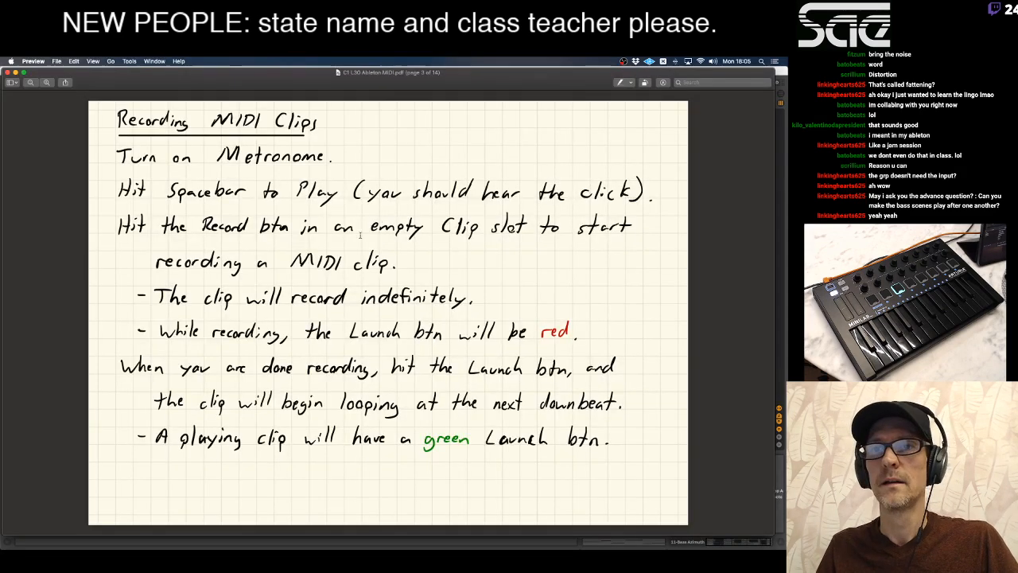
{"action": "left_click_drag", "start_coordinate": [156, 297], "coordinate": [457, 290]}
{"action": "left_click", "coordinate": [458, 291]}
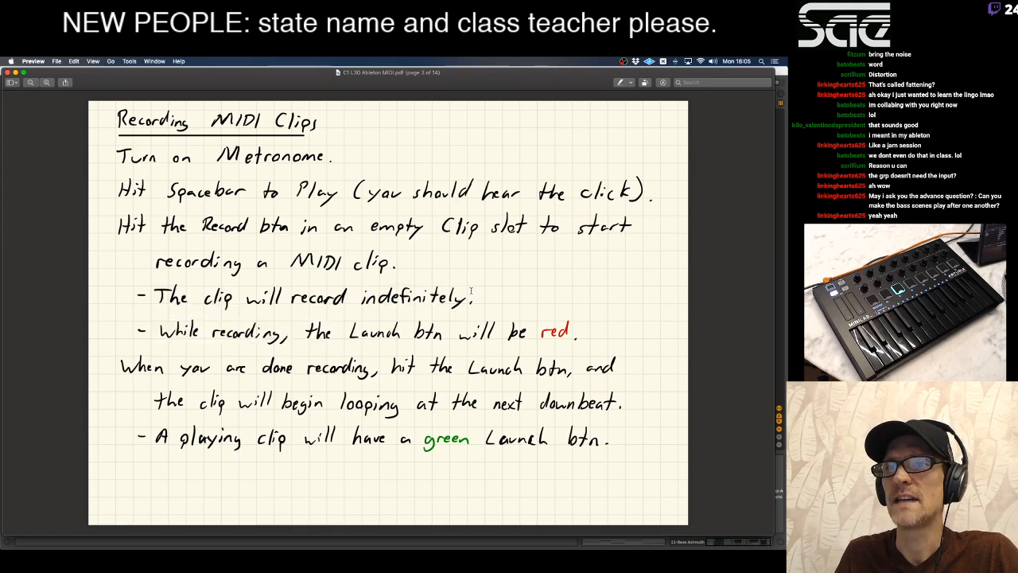
{"action": "left_click_drag", "start_coordinate": [156, 295], "coordinate": [295, 292]}
{"action": "left_click", "coordinate": [295, 293]}
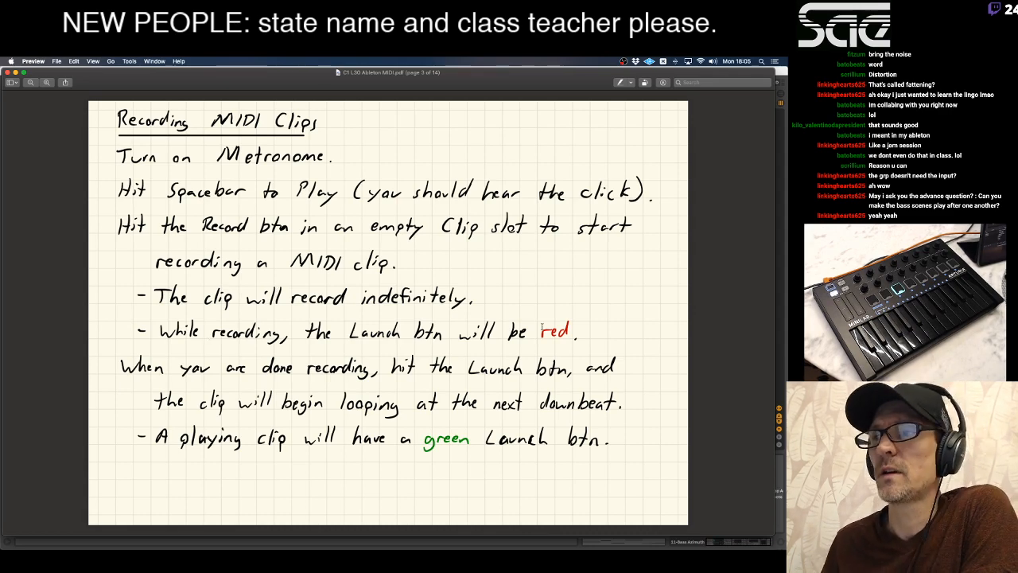
{"action": "key", "text": "super+Tab"}
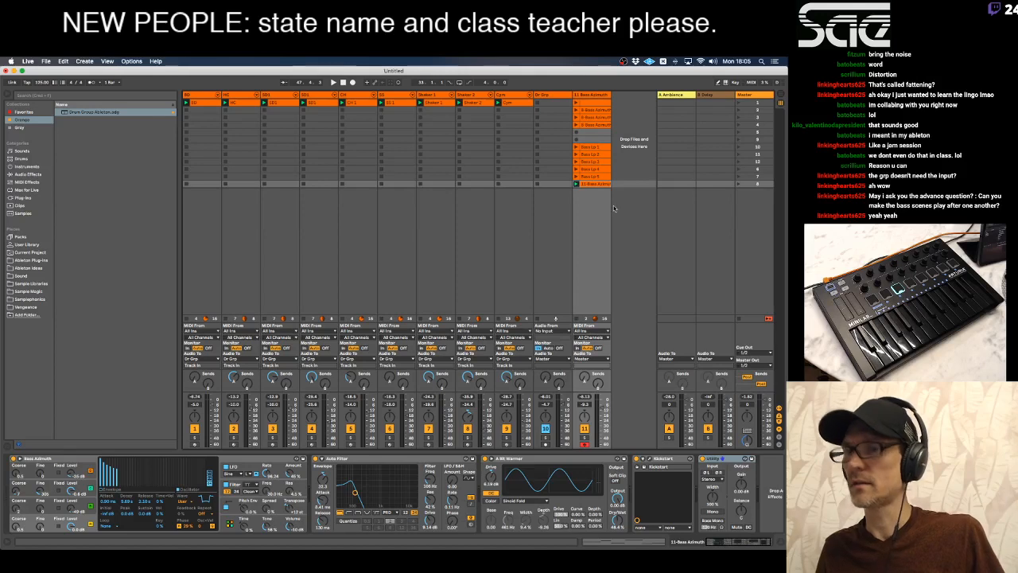
Insert new empty scenes below the scene that holds the recorded bass clip.
{"action": "key", "text": "super+i"}
{"action": "key", "text": "super+i"}
{"action": "key", "text": "super+i"}
{"action": "key", "text": "super+i"}
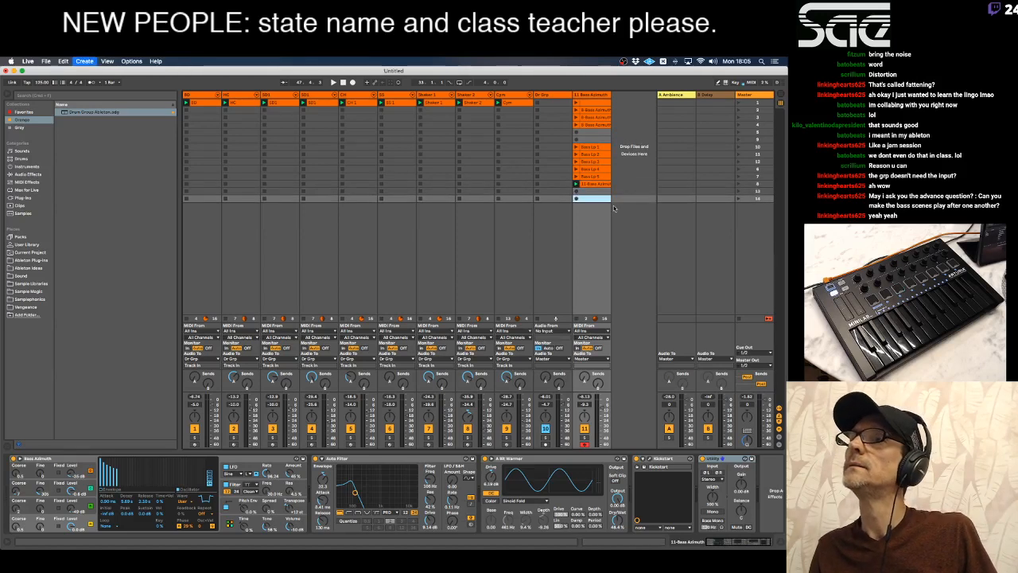
Insert three more empty scenes at the bottom of the scene list and start playback of the drums.
{"action": "key", "text": "super+i"}
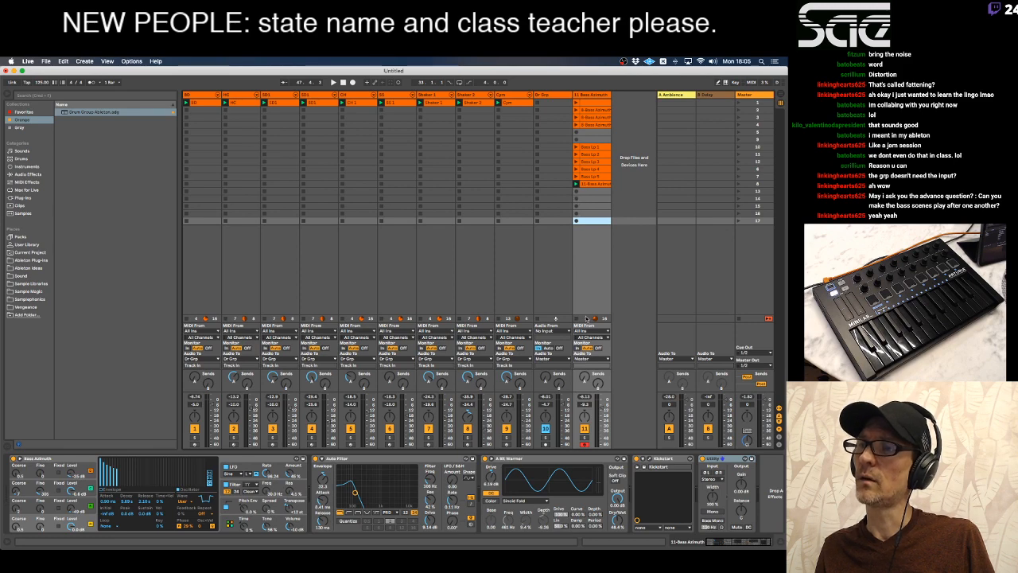
{"action": "key", "text": "space"}
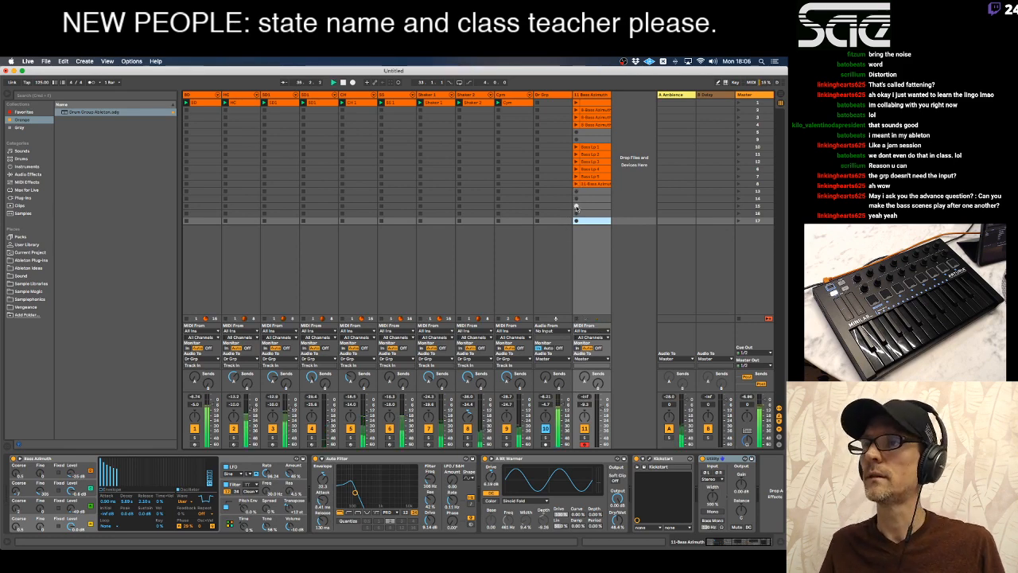
{"action": "left_click", "coordinate": [576, 207]}
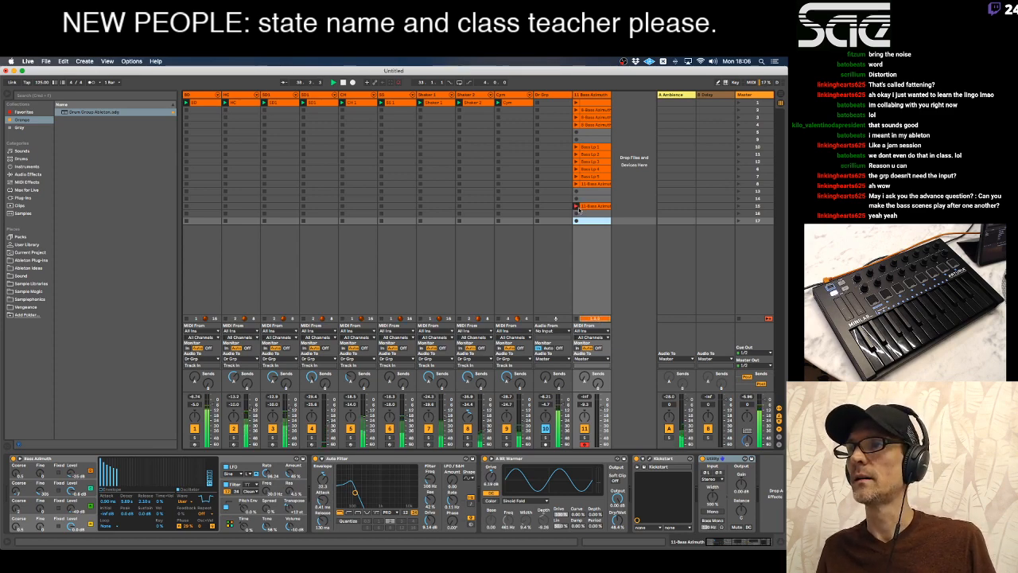
{"action": "left_click", "coordinate": [583, 206]}
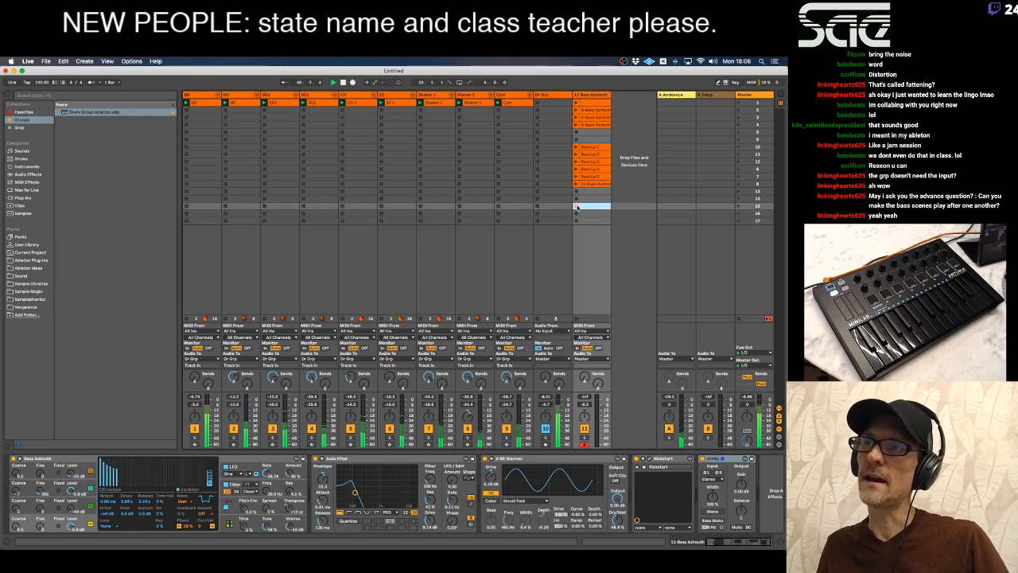
{"action": "left_click", "coordinate": [577, 207]}
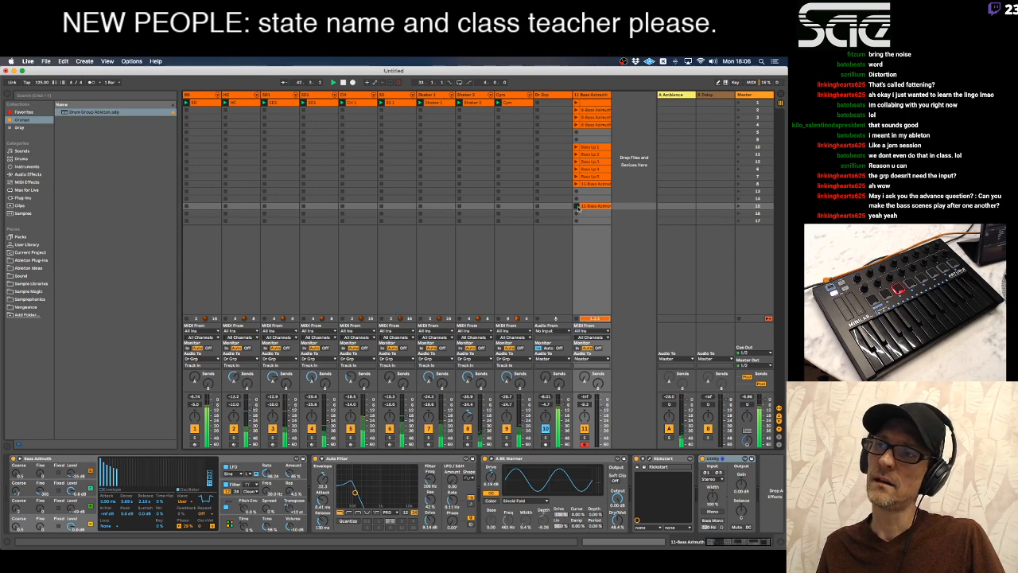
{"action": "left_click", "coordinate": [577, 206]}
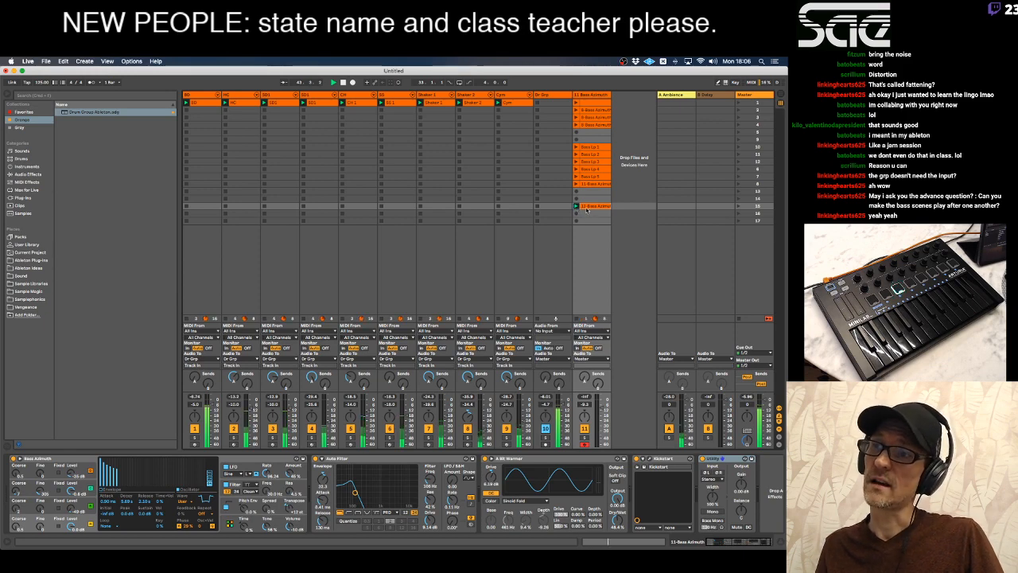
{"action": "double_click", "coordinate": [589, 207]}
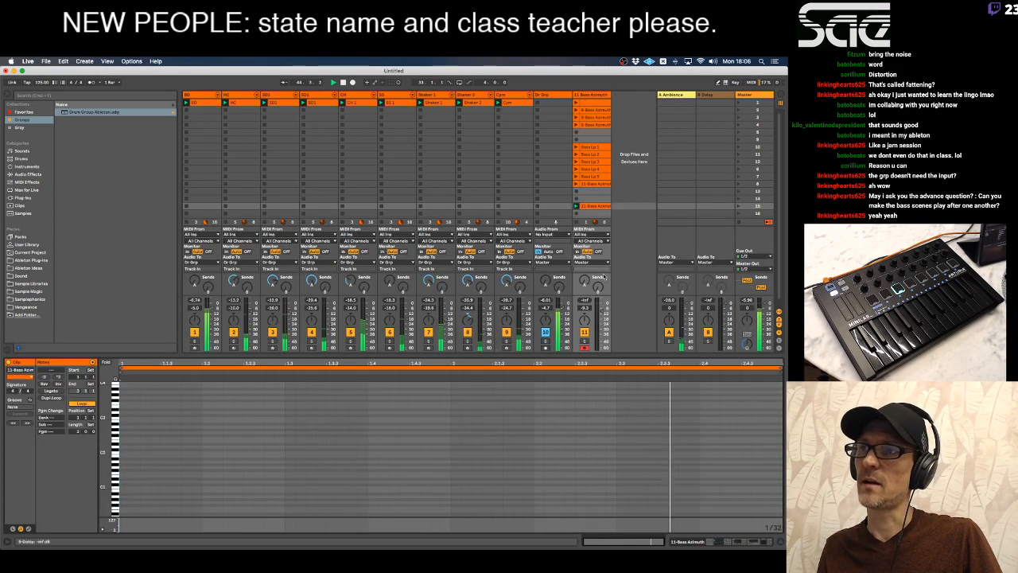
{"action": "key", "text": "Delete"}
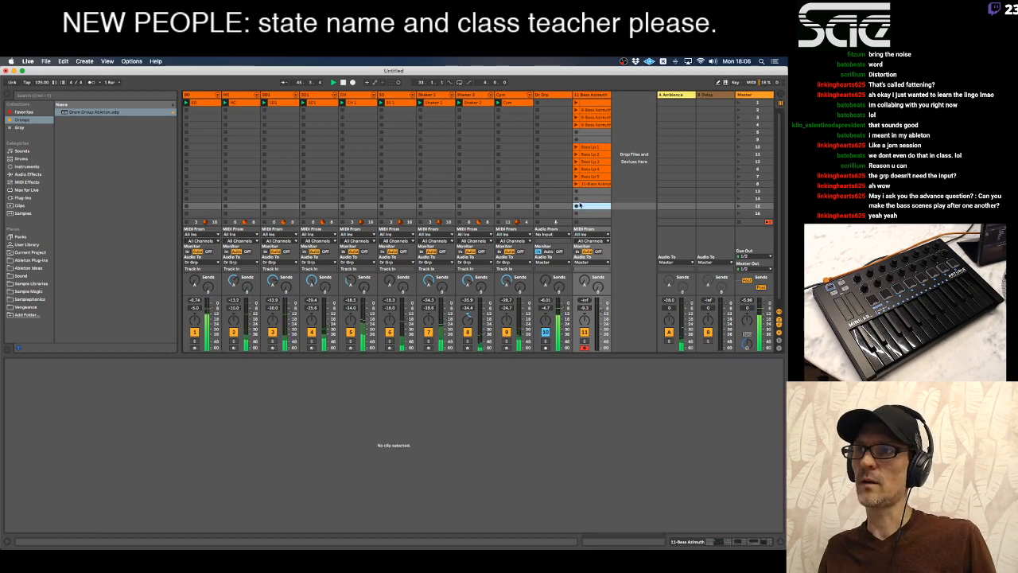
Record one MIDI bass clip in scene 15 and another in scene 16 of the Bass Azimuth track, looping each.
{"action": "left_click", "coordinate": [576, 207]}
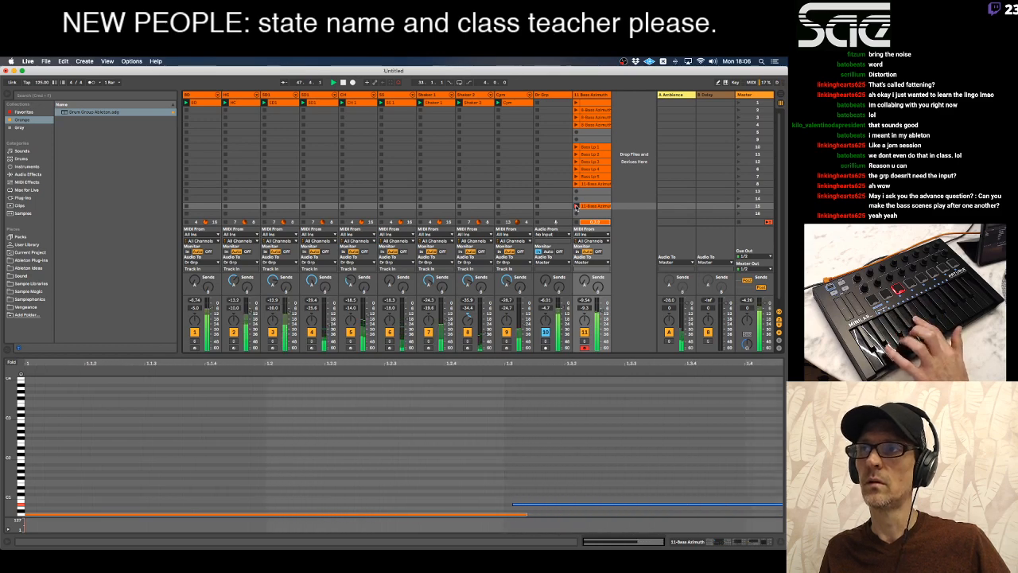
{"action": "left_click", "coordinate": [576, 207]}
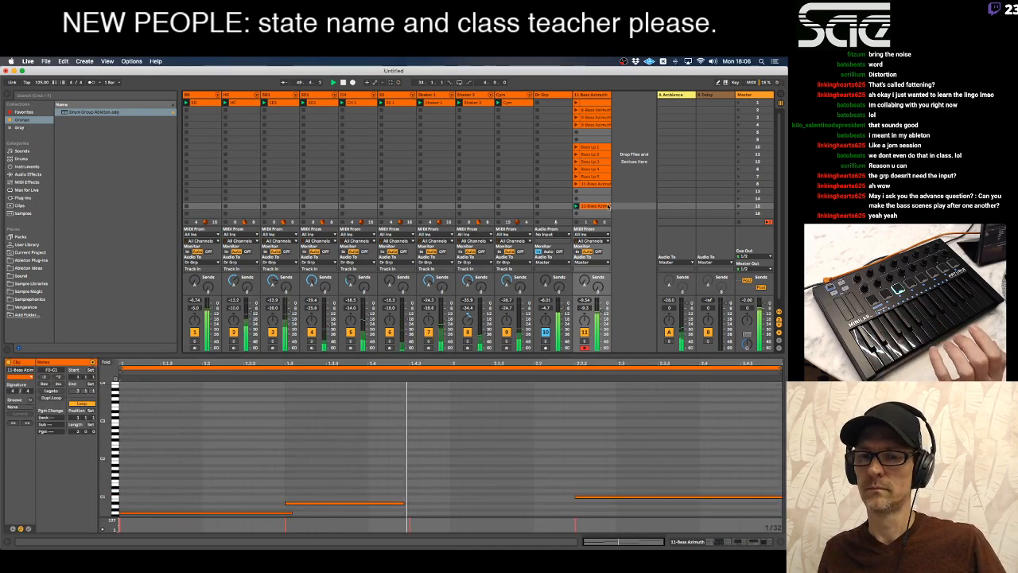
{"action": "scroll", "coordinate": [597, 207], "scroll_direction": "down", "scroll_amount": 1}
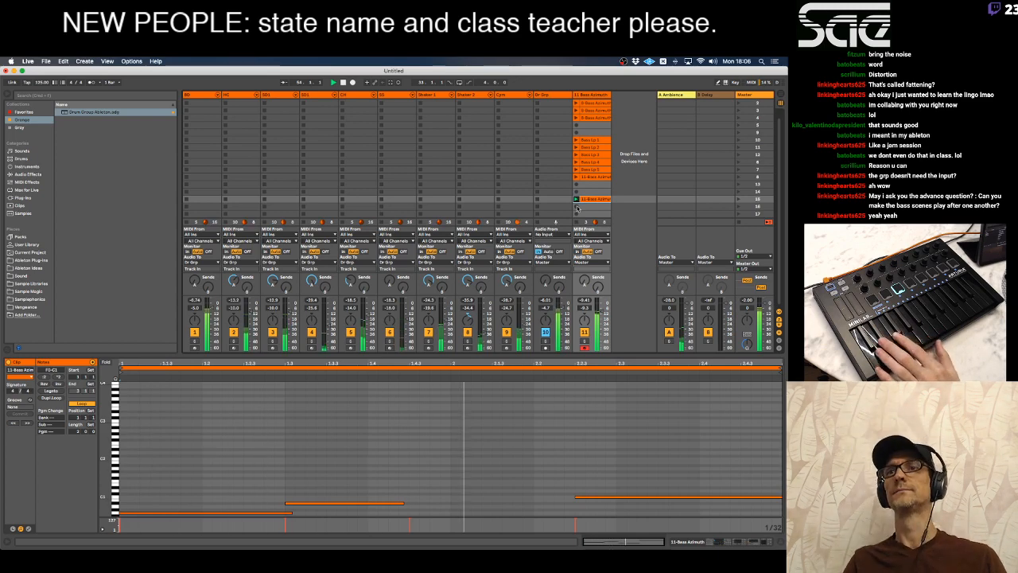
{"action": "left_click", "coordinate": [577, 207]}
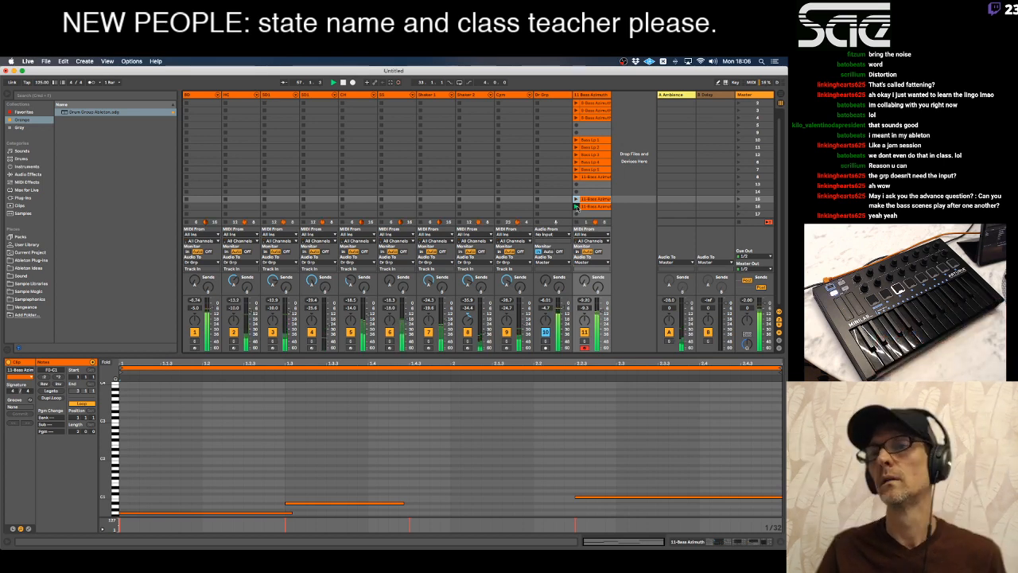
{"action": "left_click", "coordinate": [575, 205]}
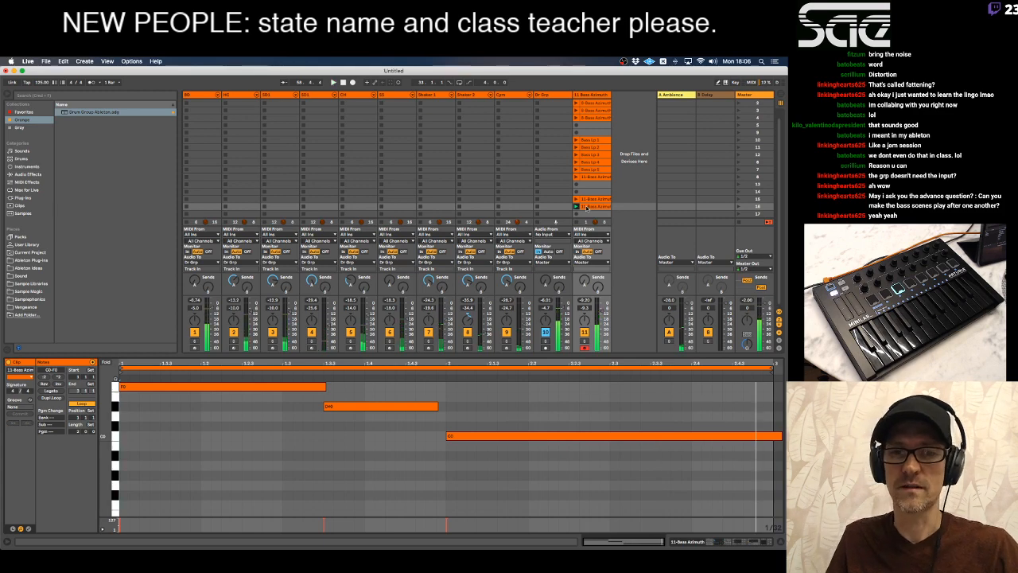
Switch to the lesson PDF in Preview, read the next Recording MIDI Clips page on overdubbing, and return to Ableton Live.
{"action": "key", "text": "super+Tab"}
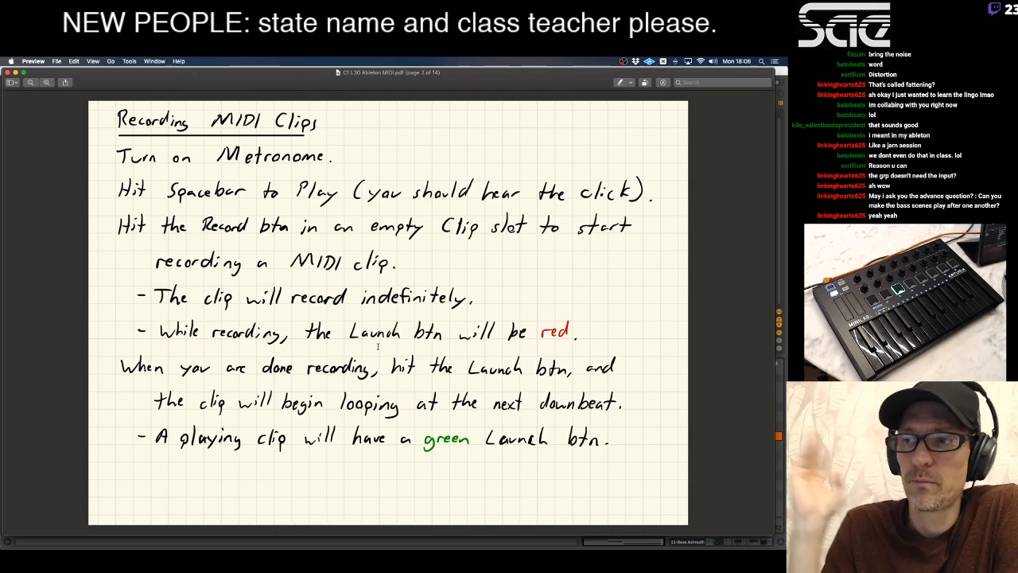
{"action": "key", "text": "Down"}
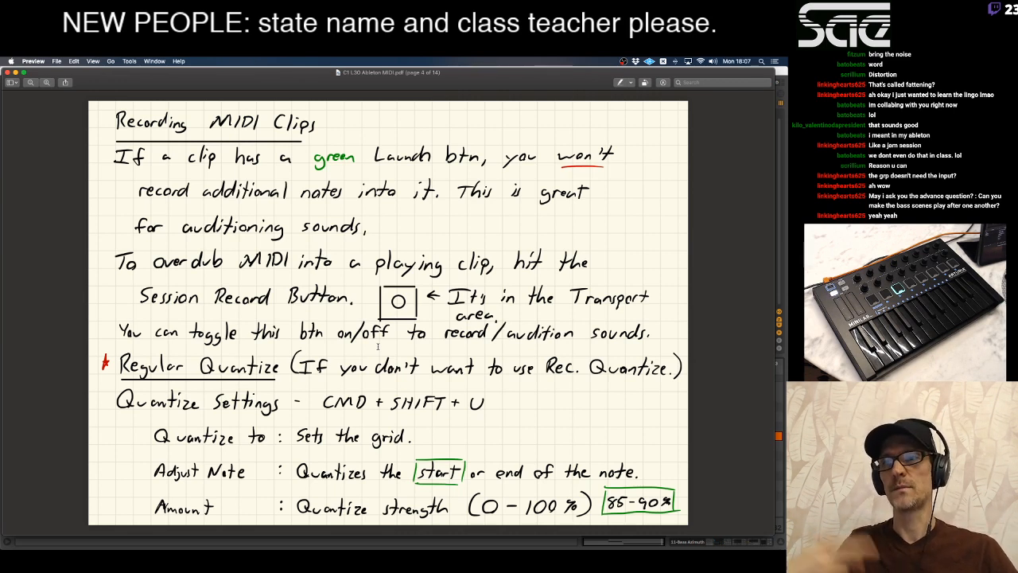
{"action": "key", "text": "super+Tab"}
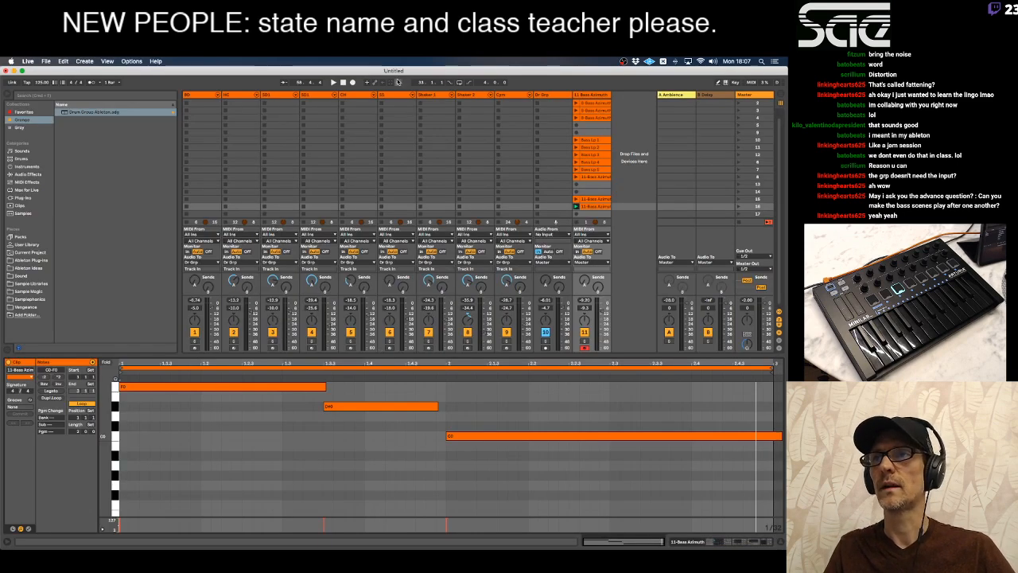
Launch the scene 15 bass clip and overdub two short G1 notes into its last part.
{"action": "left_click", "coordinate": [584, 200]}
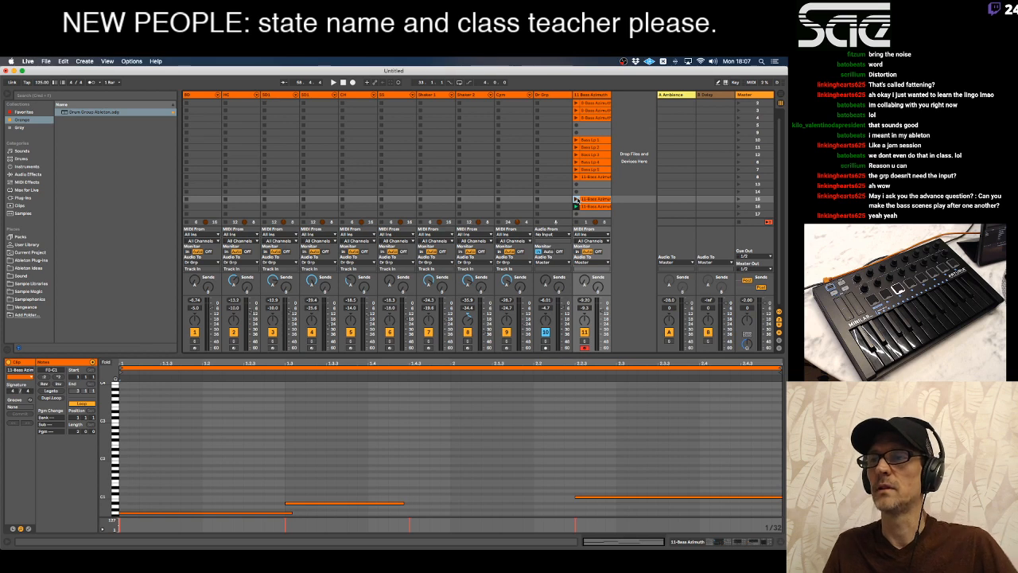
{"action": "left_click", "coordinate": [577, 200]}
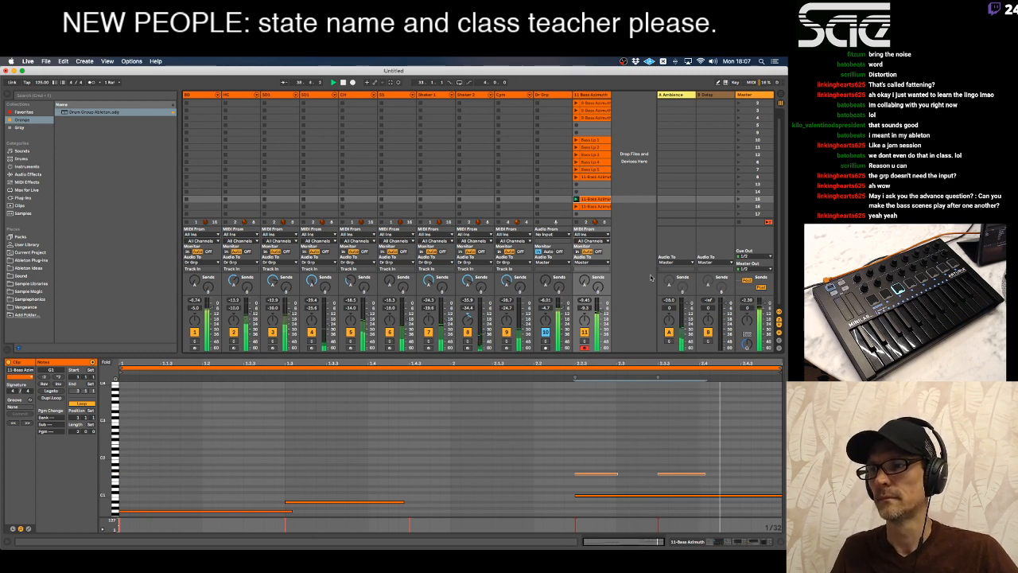
{"action": "key", "text": "space"}
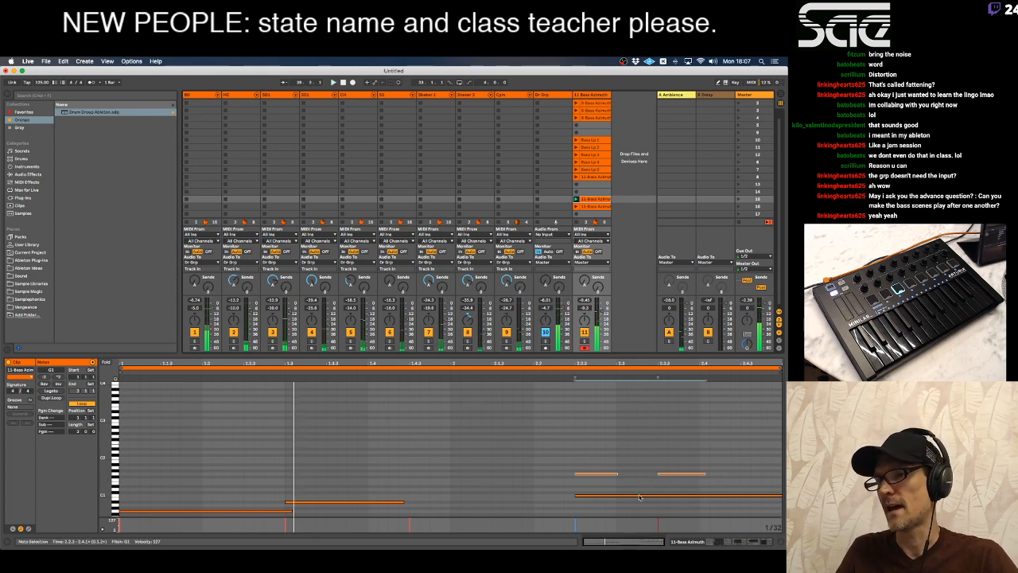
Shift the two overdubbed G1 notes later so that the first starts at 2.3.1, and play the clip back.
{"action": "left_click", "coordinate": [641, 497]}
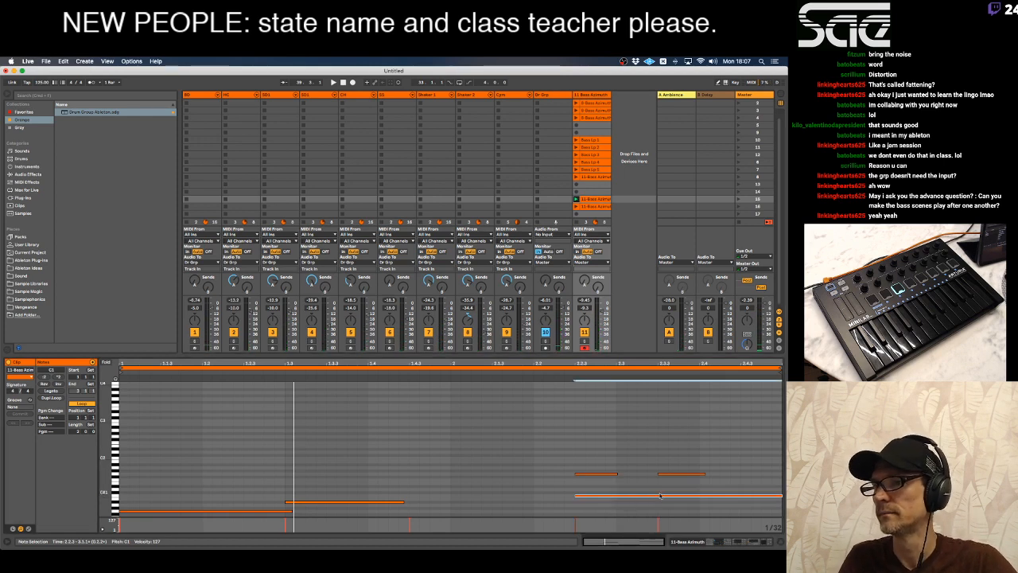
{"action": "left_click", "coordinate": [686, 475]}
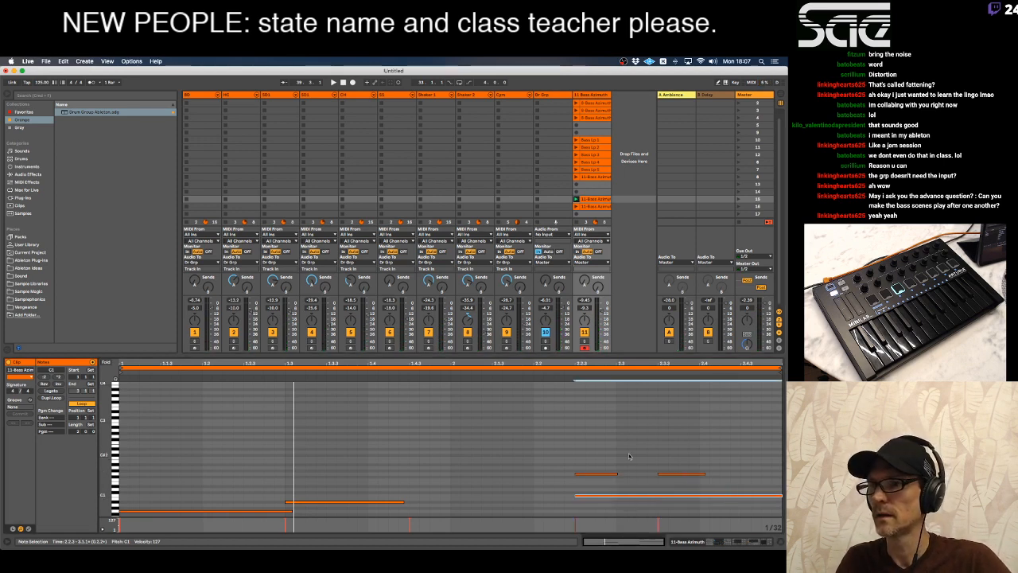
{"action": "left_click_drag", "start_coordinate": [602, 459], "coordinate": [670, 480]}
{"action": "key", "text": "Right"}
{"action": "key", "text": "Right"}
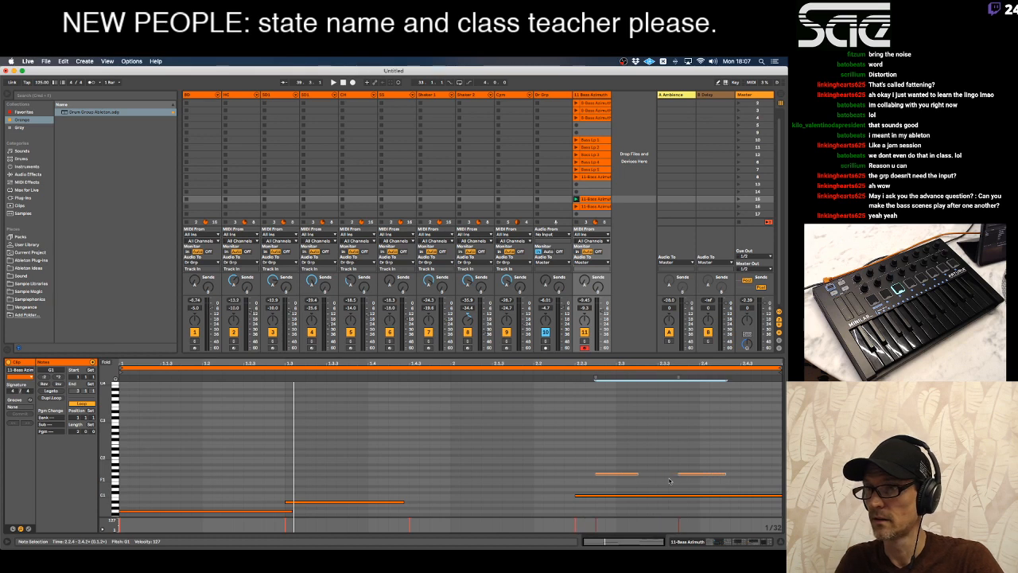
{"action": "key", "text": "Right"}
{"action": "key", "text": "space"}
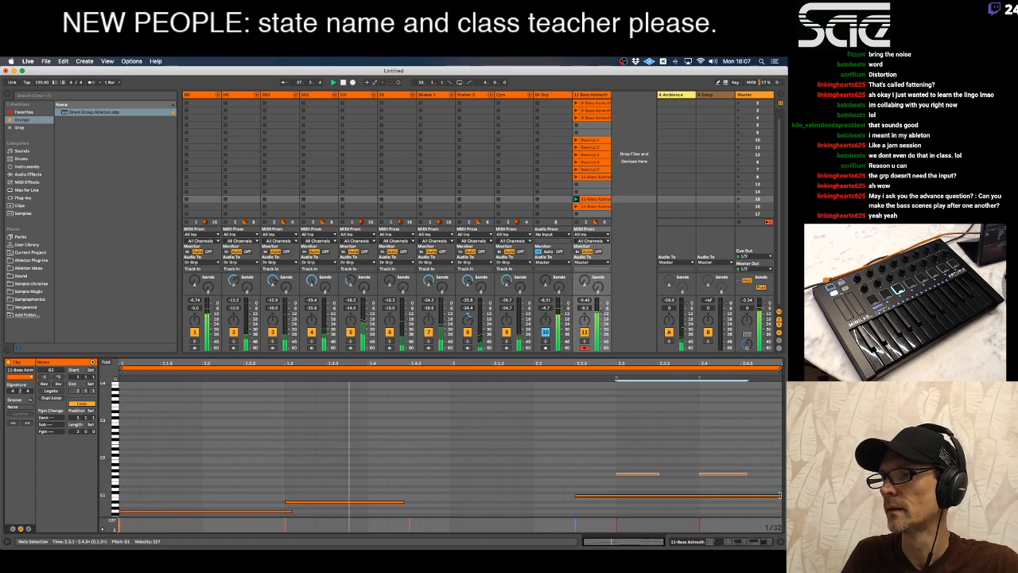
Break the long C1 note into three short notes alternating with the G1 notes, and fold the editor to used pitches.
{"action": "mouse_move", "coordinate": [779, 495]}
{"action": "left_mouse_down"}
{"action": "mouse_move", "coordinate": [609, 495]}
{"action": "mouse_move", "coordinate": [782, 500]}
{"action": "mouse_move", "coordinate": [770, 498]}
{"action": "left_mouse_up"}
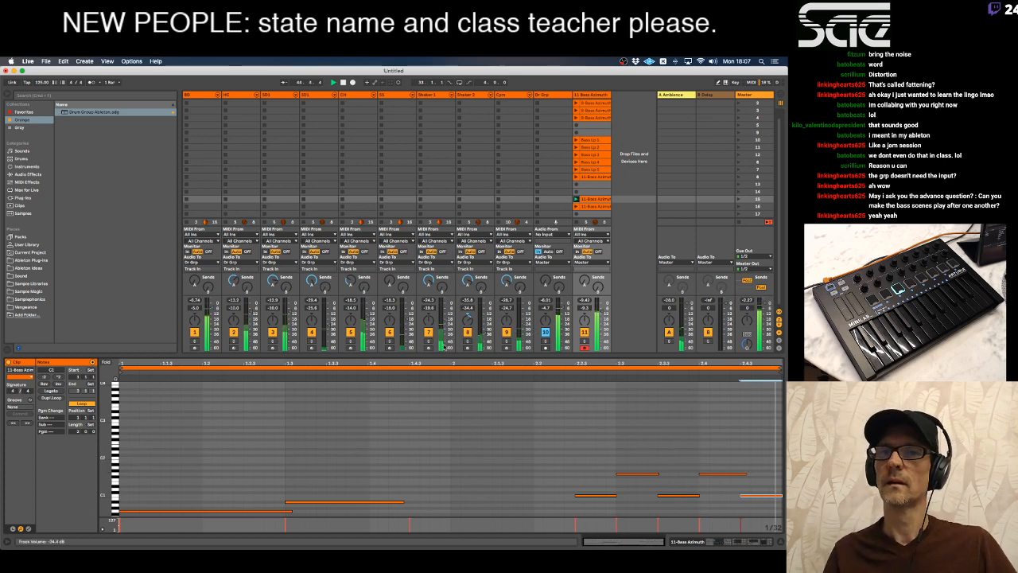
{"action": "left_click", "coordinate": [106, 362]}
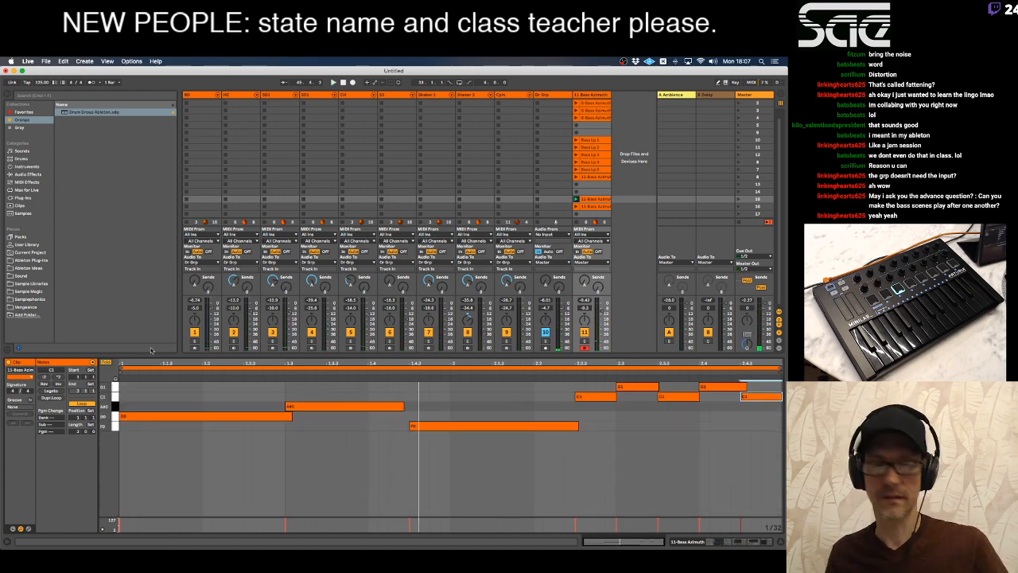
Switch to the lesson PDF in Preview and page through the notes on Regular Quantize, Extract Chains and Change Track Color.
{"action": "key", "text": "super+Tab"}
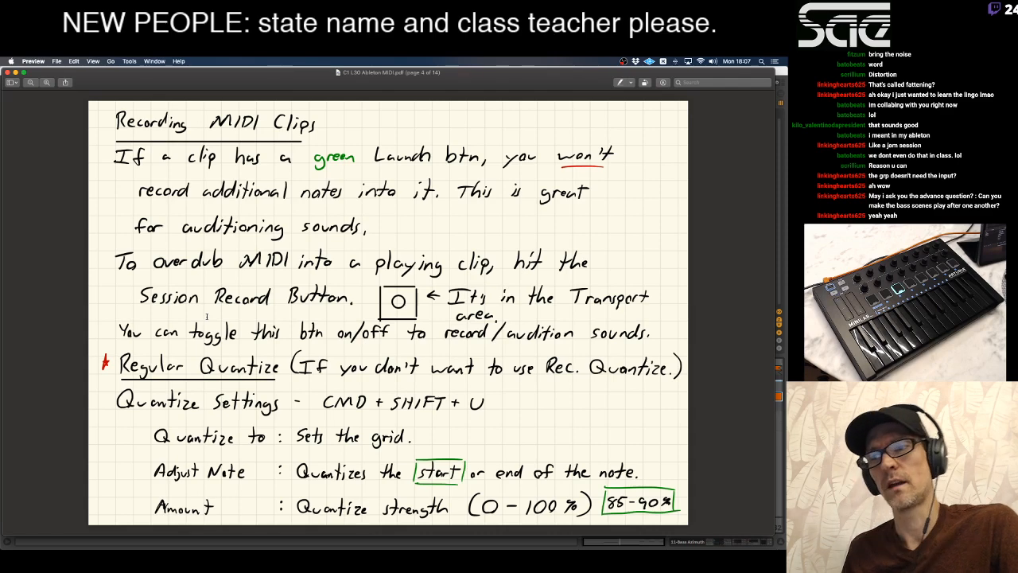
{"action": "key", "text": "Right"}
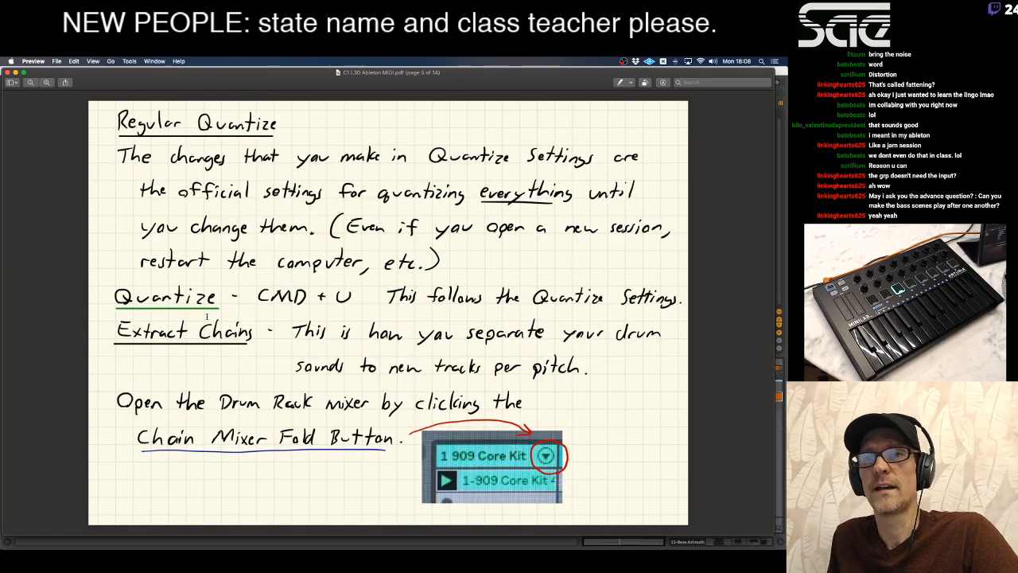
{"action": "key", "text": "Right"}
{"action": "key", "text": "Right"}
{"action": "key", "text": "Right"}
{"action": "key", "text": "Right"}
{"action": "key", "text": "Right"}
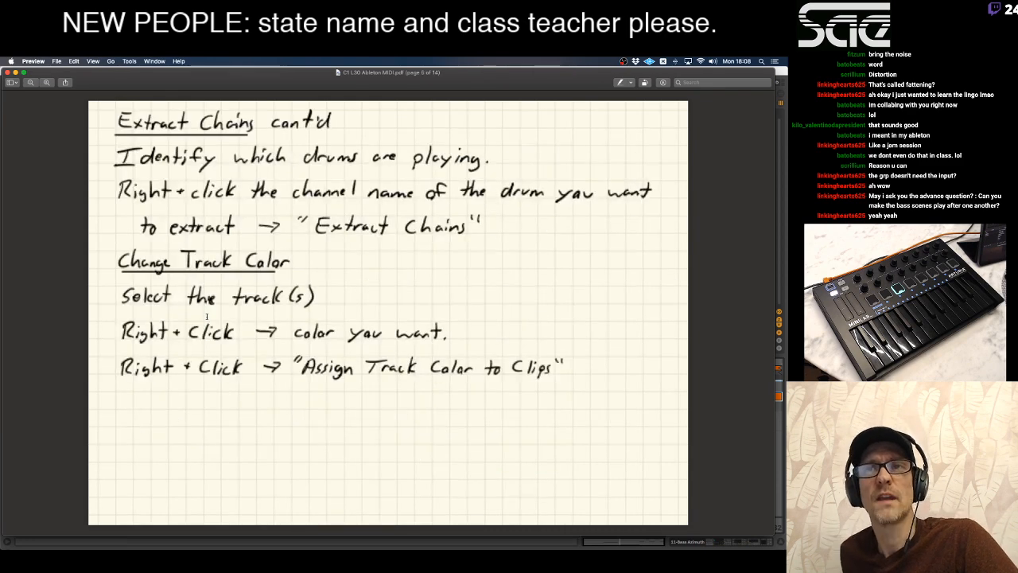
{"action": "key", "text": "Left"}
{"action": "key", "text": "Left"}
{"action": "key", "text": "Left"}
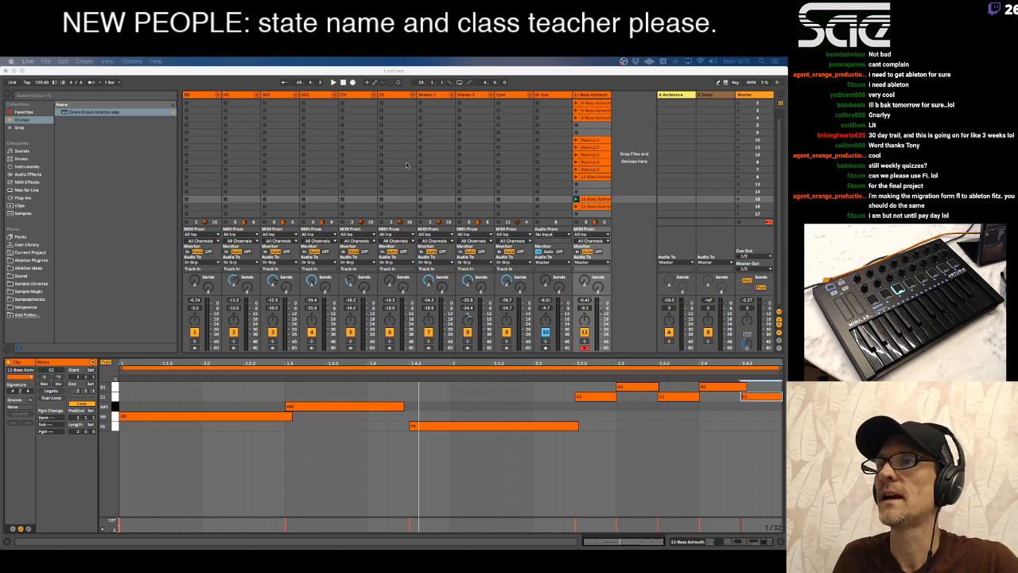
Open the Bass Lp 1 clip with its Launch settings shown, and move the scene 8 bass clip down to scene 13.
{"action": "left_click", "coordinate": [597, 142]}
{"action": "left_click", "coordinate": [598, 141]}
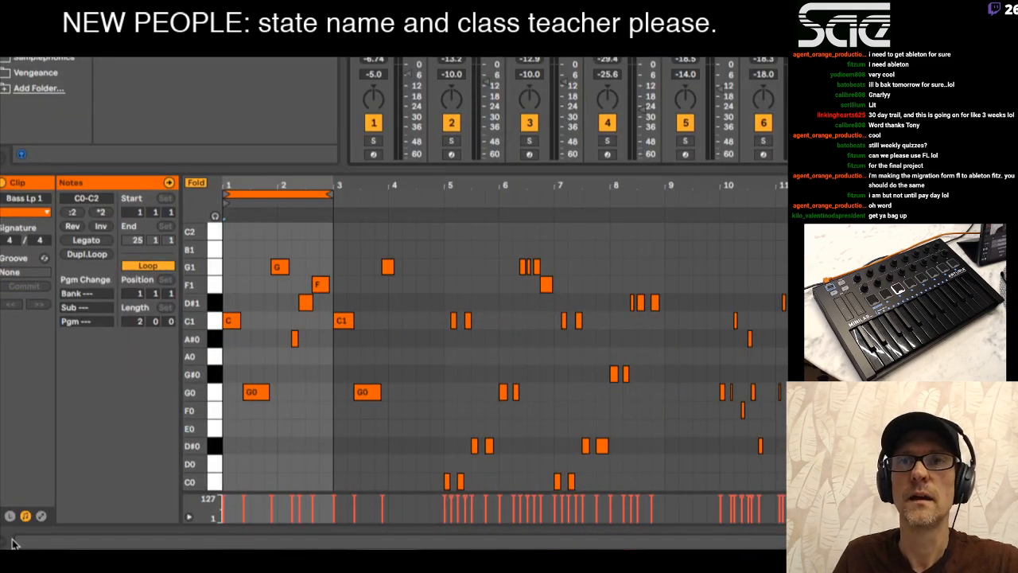
{"action": "left_click", "coordinate": [9, 516]}
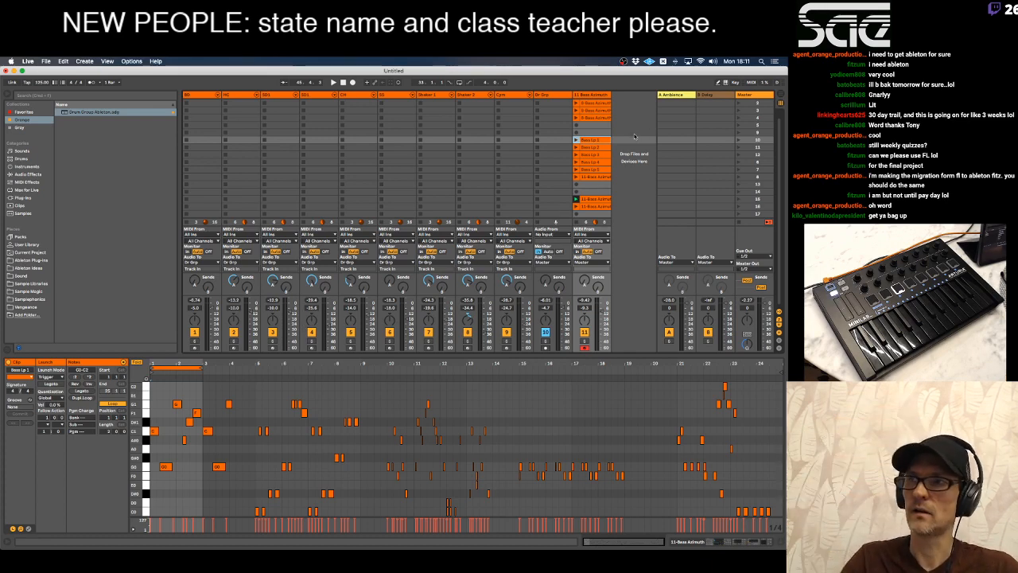
{"action": "left_click_drag", "start_coordinate": [593, 177], "coordinate": [593, 184]}
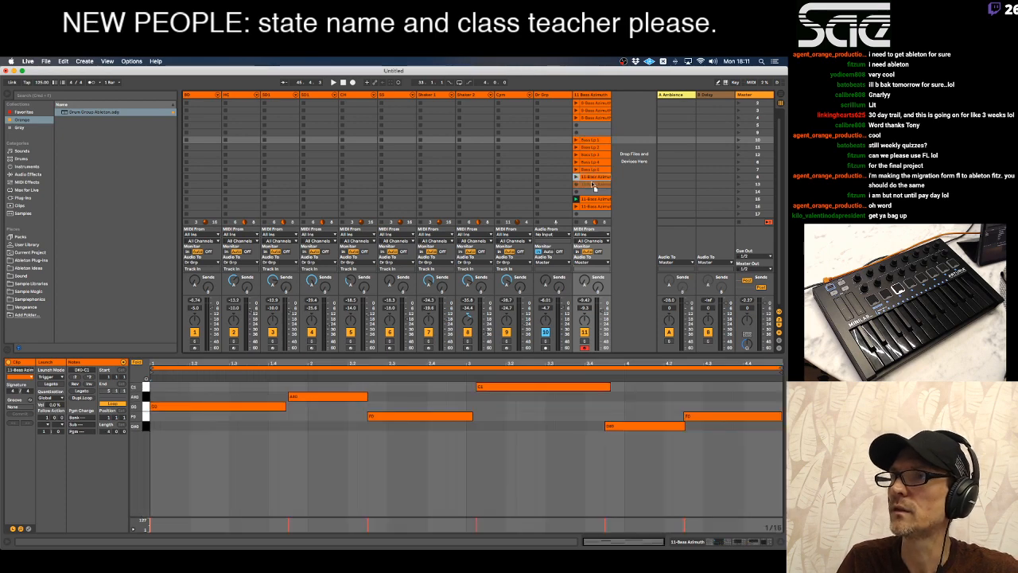
Select the five clips Bass Lp 1 to Bass Lp 5 together and turn on Legato in their launch settings.
{"action": "left_click", "coordinate": [598, 142]}
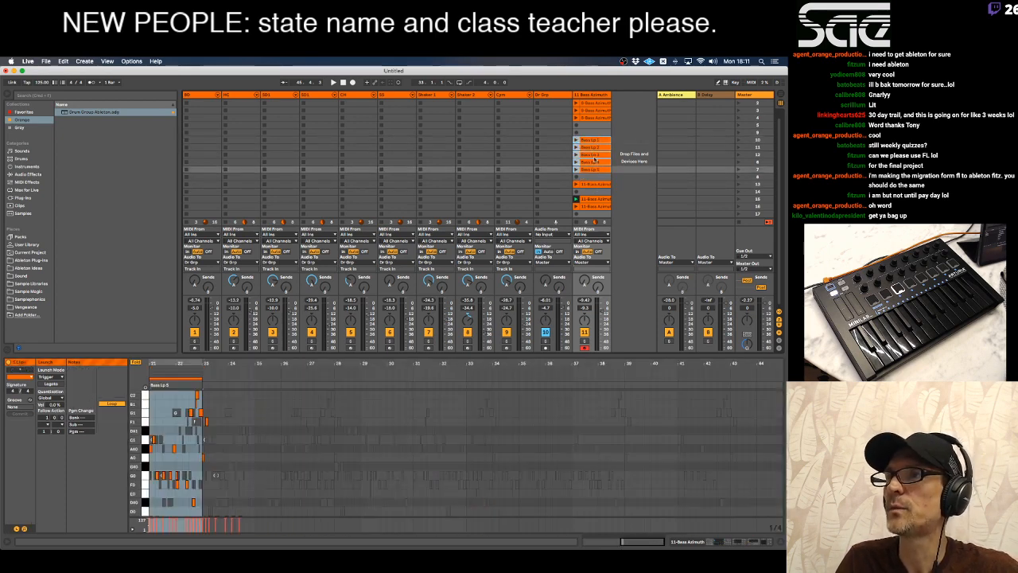
{"action": "left_click", "coordinate": [595, 169], "text": "shift"}
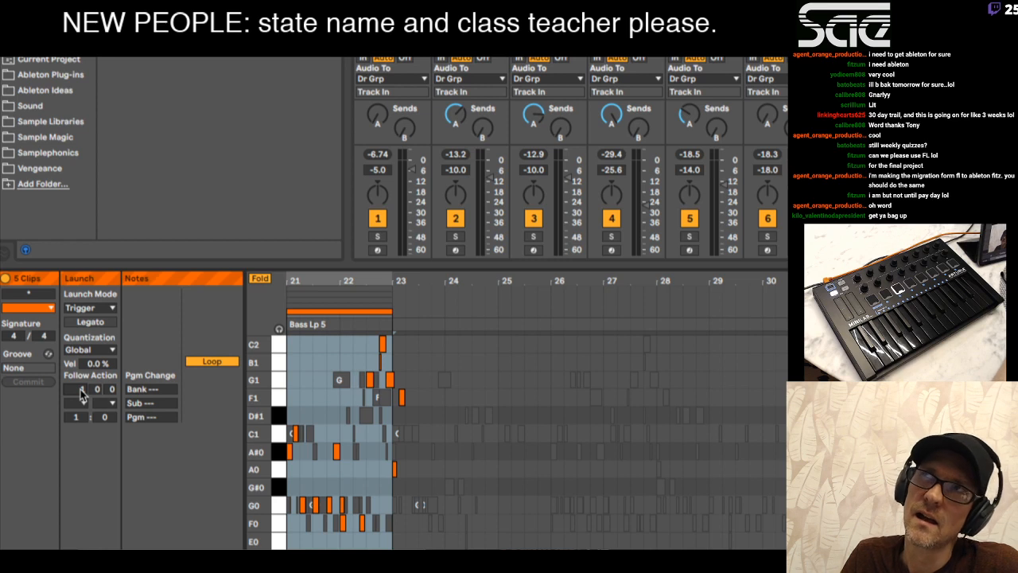
{"action": "left_click", "coordinate": [104, 323]}
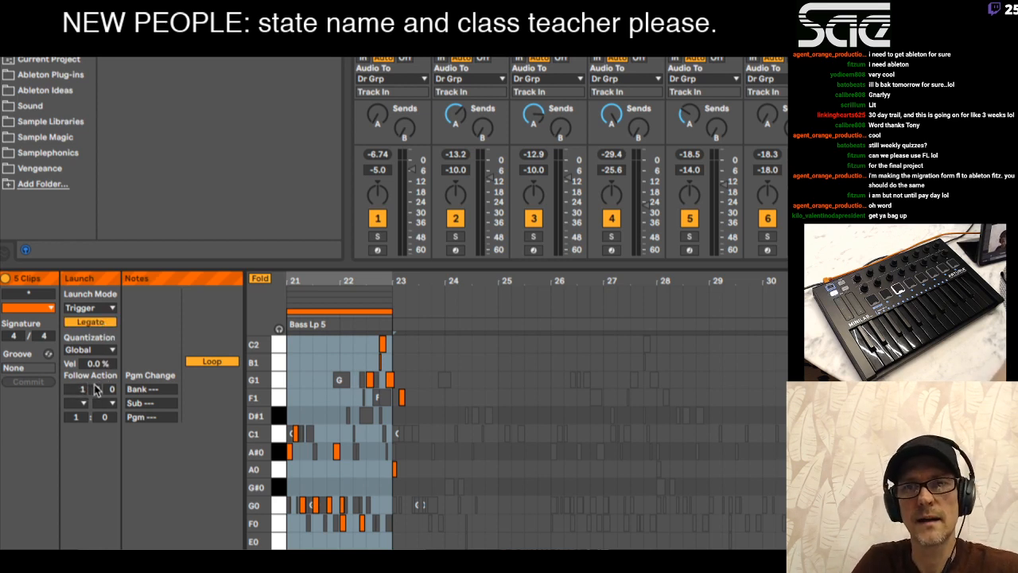
Set the follow action time of the five selected bass clips to 0.2.0 and their first follow action to Next.
{"action": "type", "text": "2"}
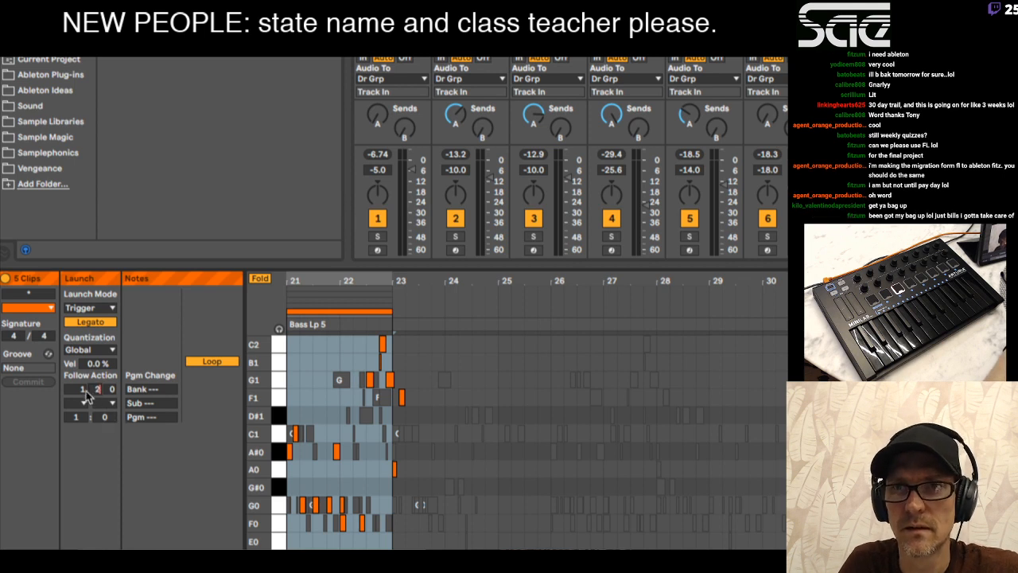
{"action": "left_click", "coordinate": [81, 391]}
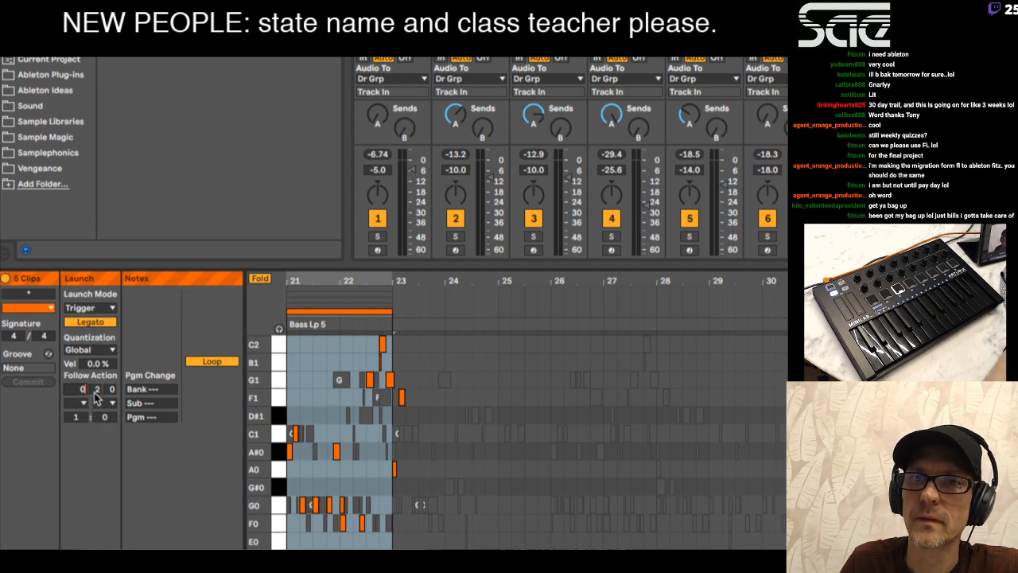
{"action": "left_click", "coordinate": [95, 390]}
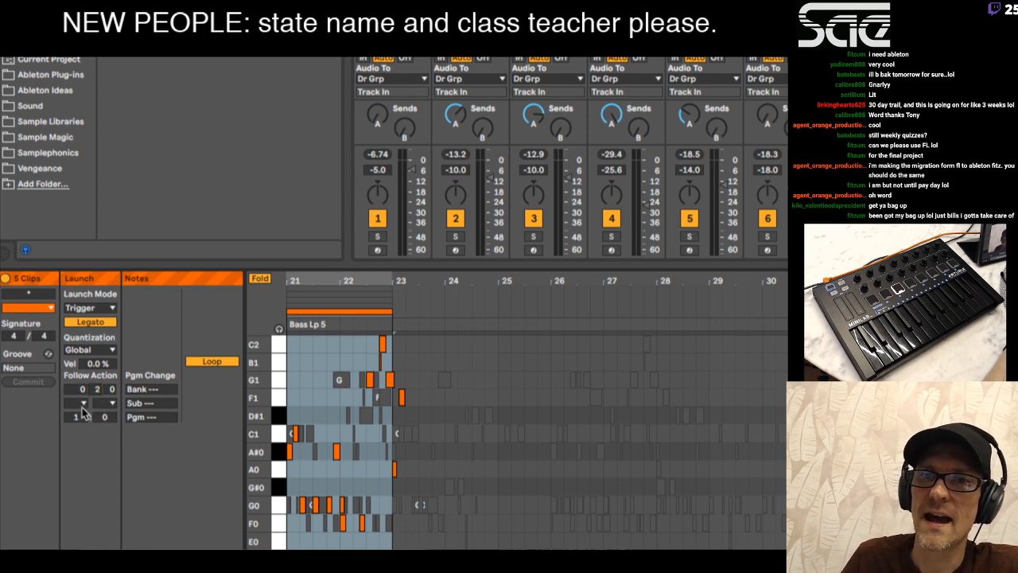
{"action": "left_click", "coordinate": [83, 404]}
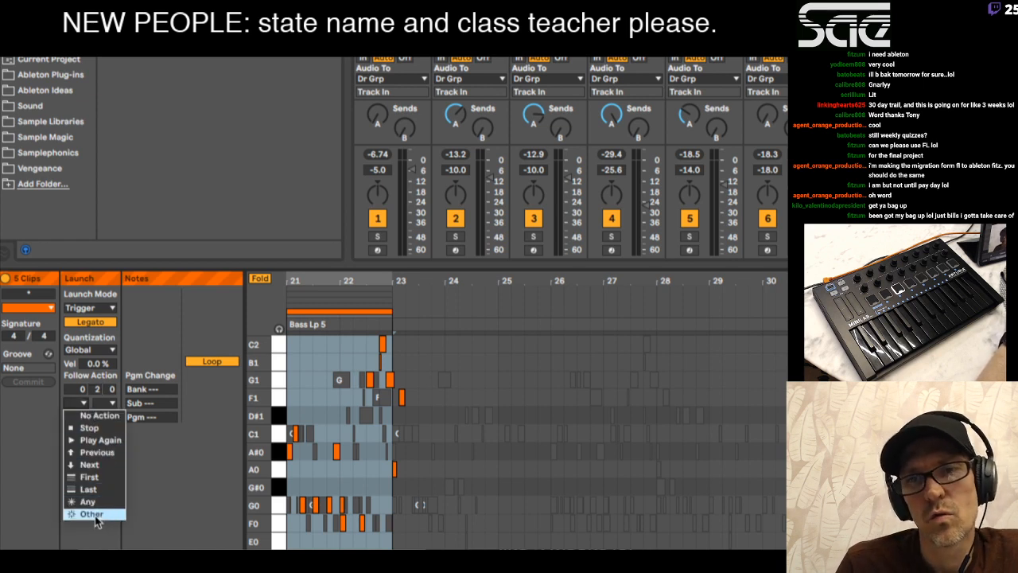
{"action": "left_click", "coordinate": [92, 464]}
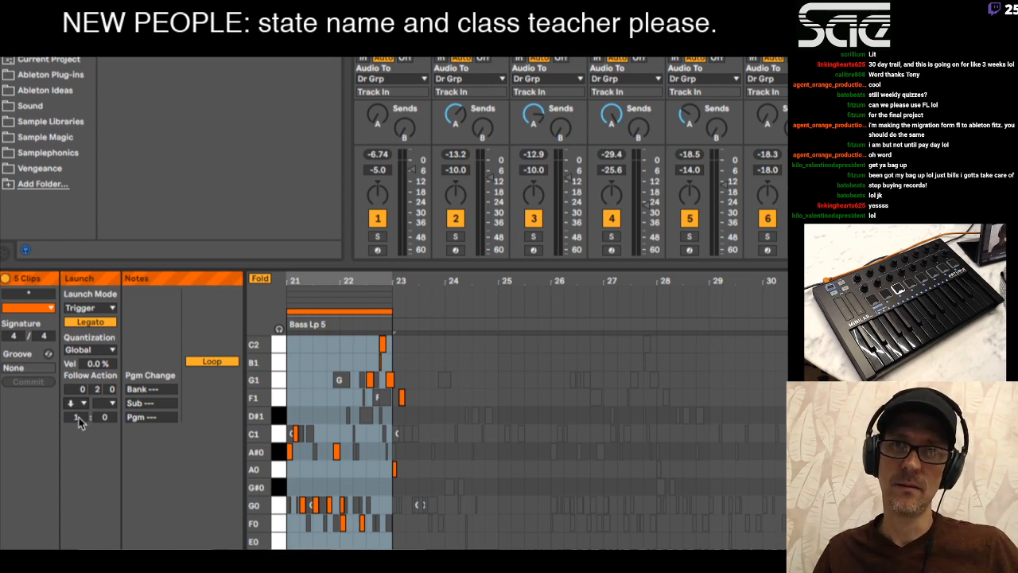
Give the first follow action a chance of 500, and set the second follow action to Any with a chance of 500.
{"action": "left_click", "coordinate": [76, 416]}
{"action": "type", "text": "500"}
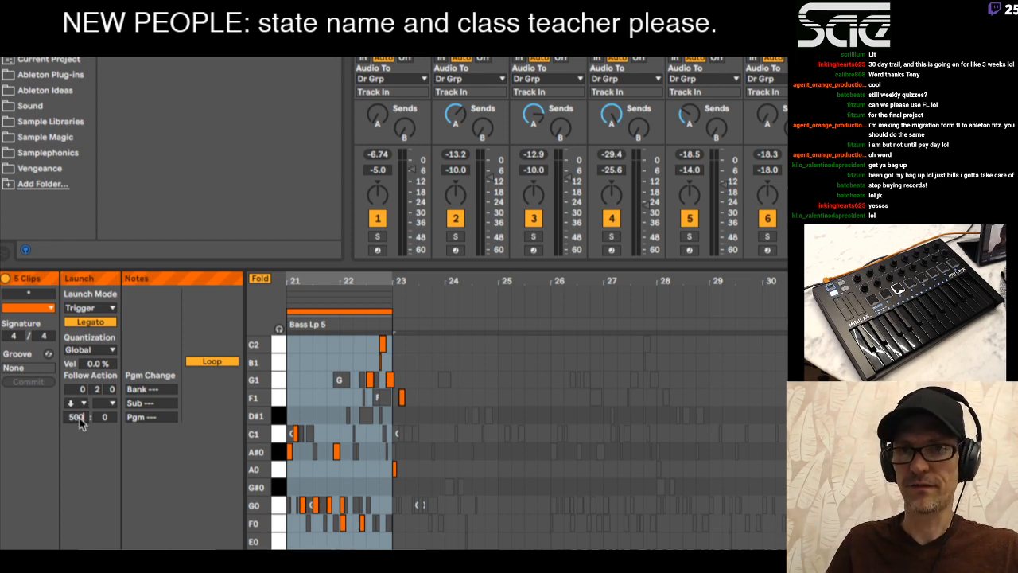
{"action": "left_click", "coordinate": [105, 403]}
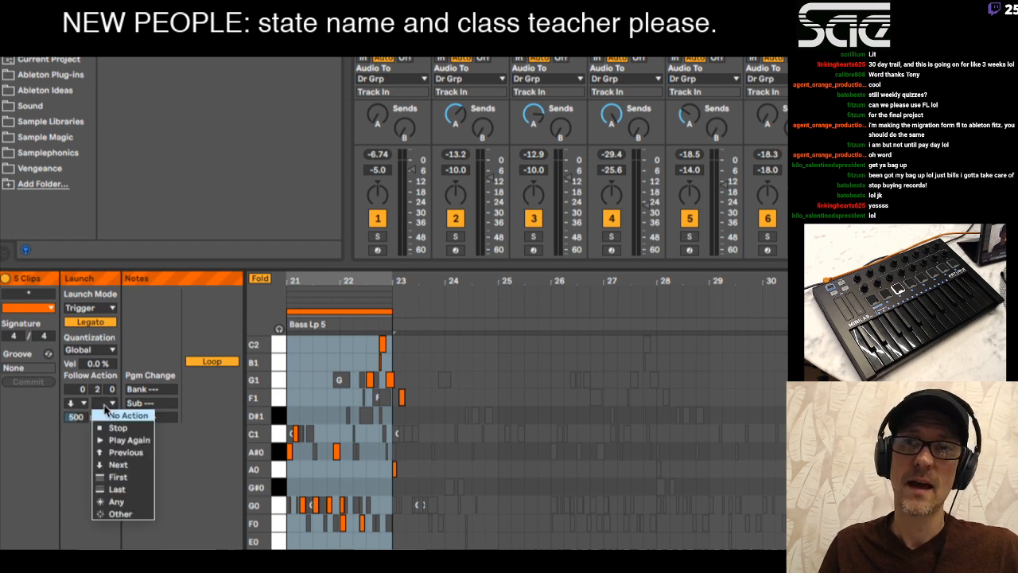
{"action": "left_click", "coordinate": [119, 504]}
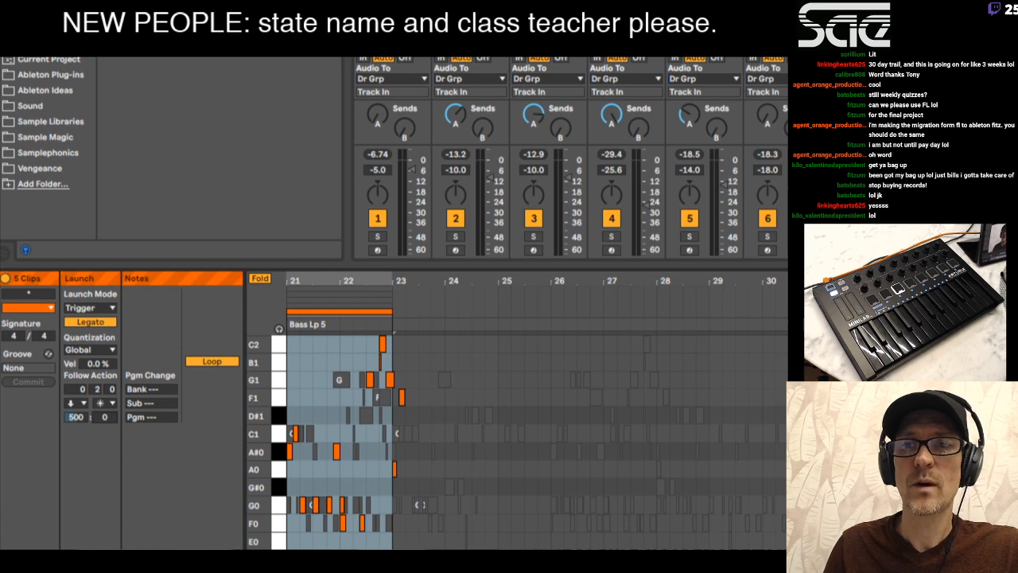
{"action": "left_click", "coordinate": [77, 419]}
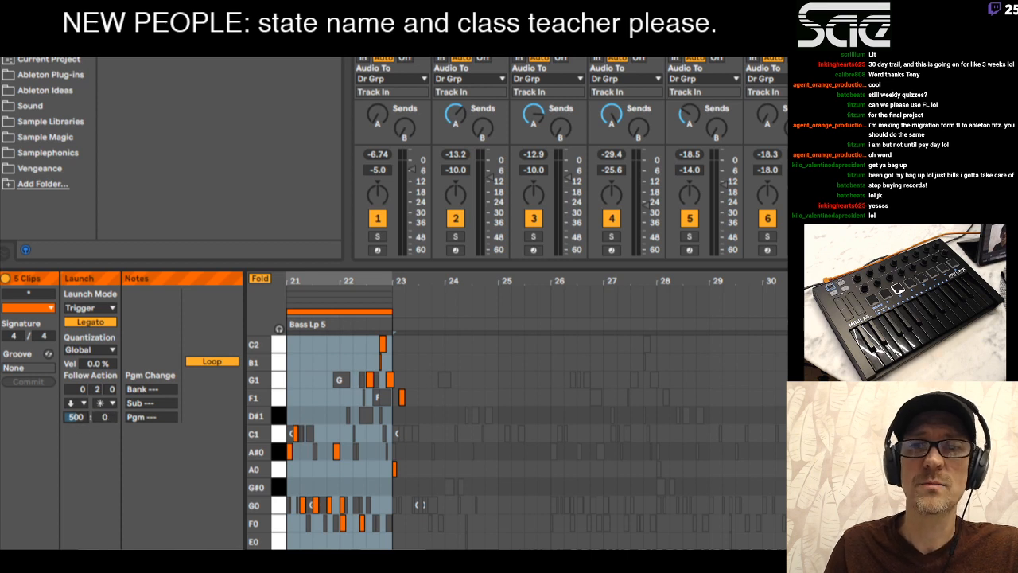
{"action": "left_click", "coordinate": [106, 422]}
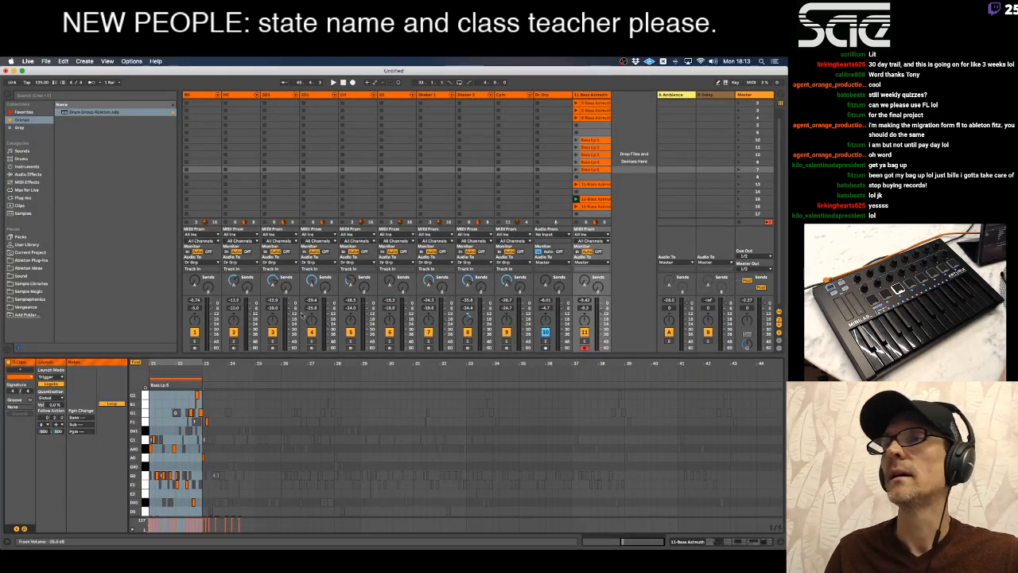
Launch the Bass Lp 1 clip and listen to how the follow actions move through the five bass loops.
{"action": "left_click", "coordinate": [597, 141]}
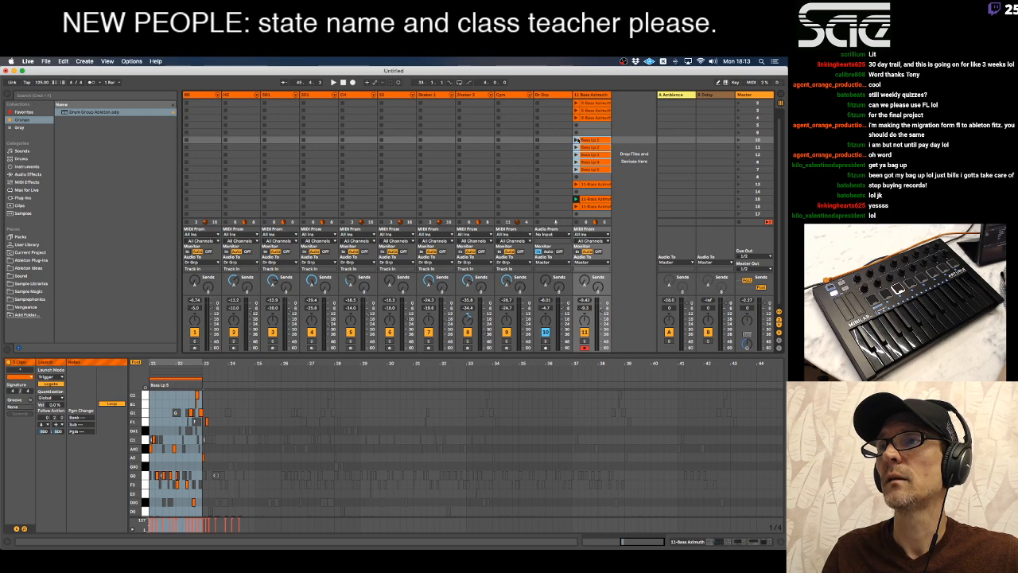
{"action": "left_click", "coordinate": [576, 140]}
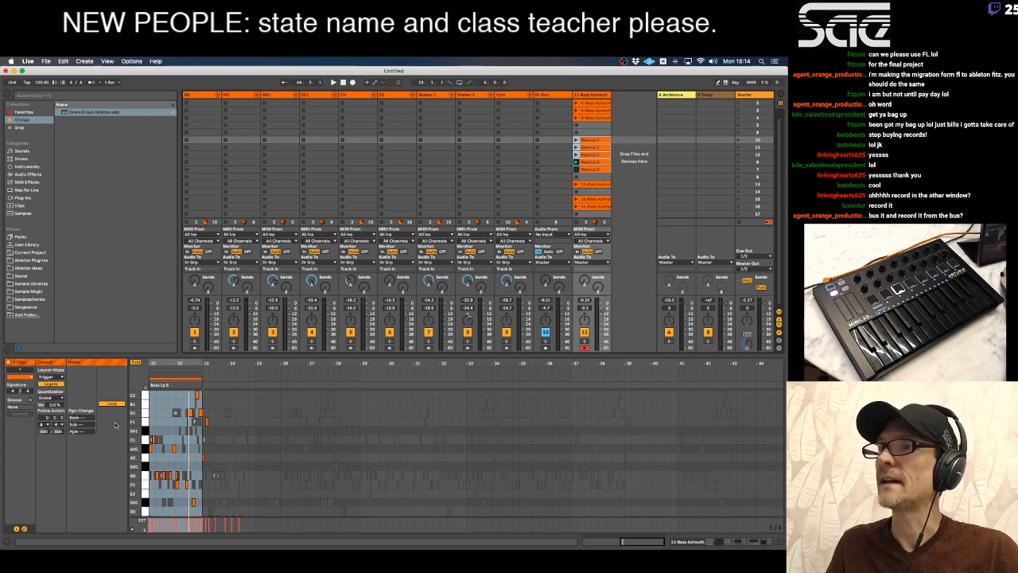
{"action": "left_click", "coordinate": [598, 95]}
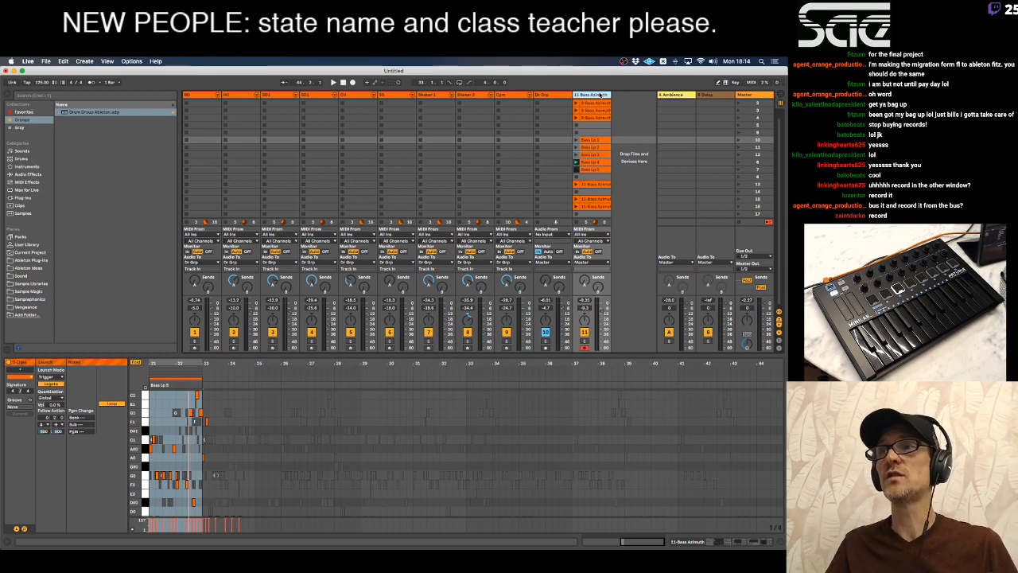
Reset the song position to 1.1.1 and record the Session performance with the follow-action bass loops into the Arrangement.
{"action": "key", "text": "Tab"}
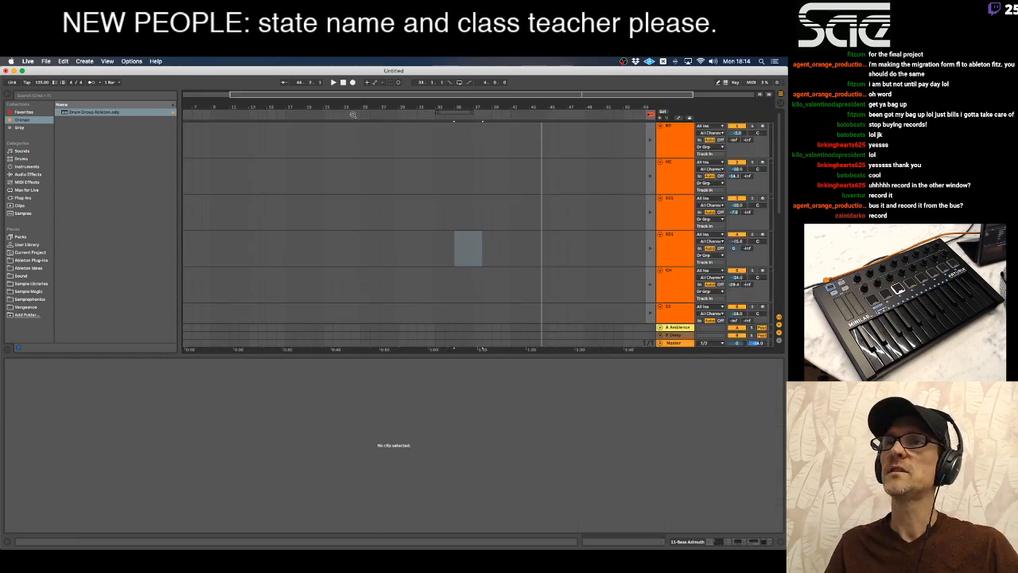
{"action": "left_click", "coordinate": [448, 111]}
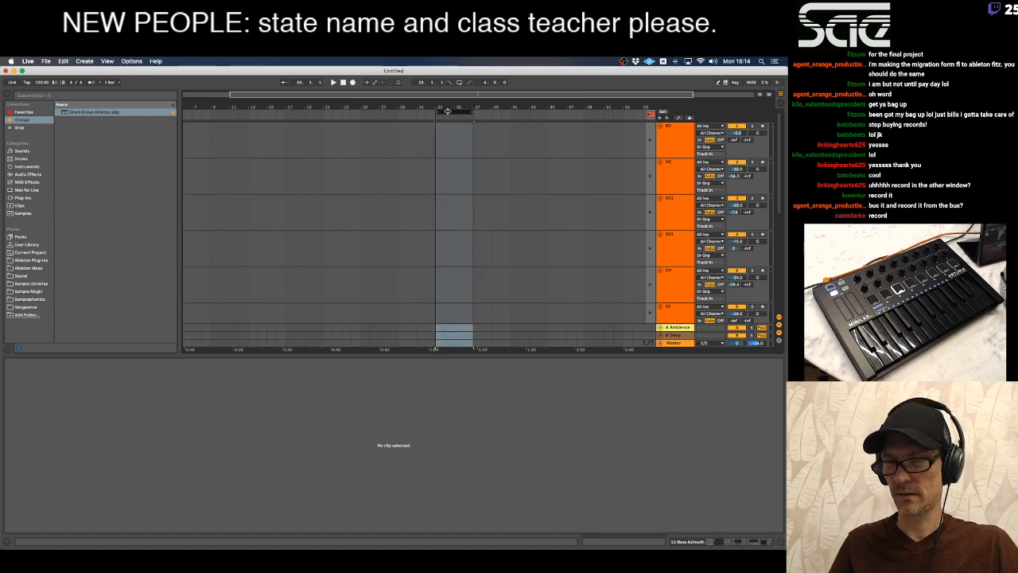
{"action": "left_click", "coordinate": [343, 83]}
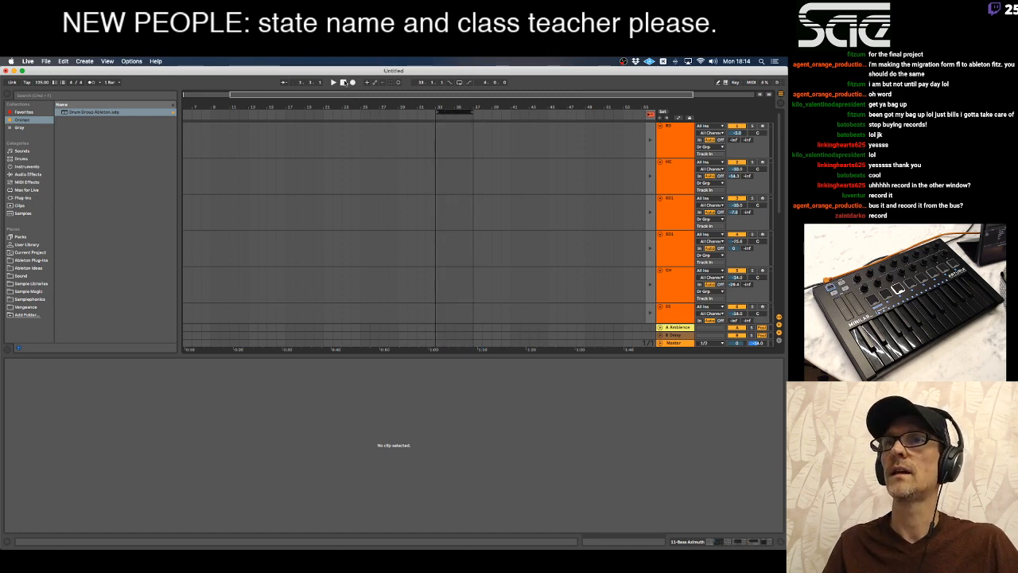
{"action": "key", "text": "Tab"}
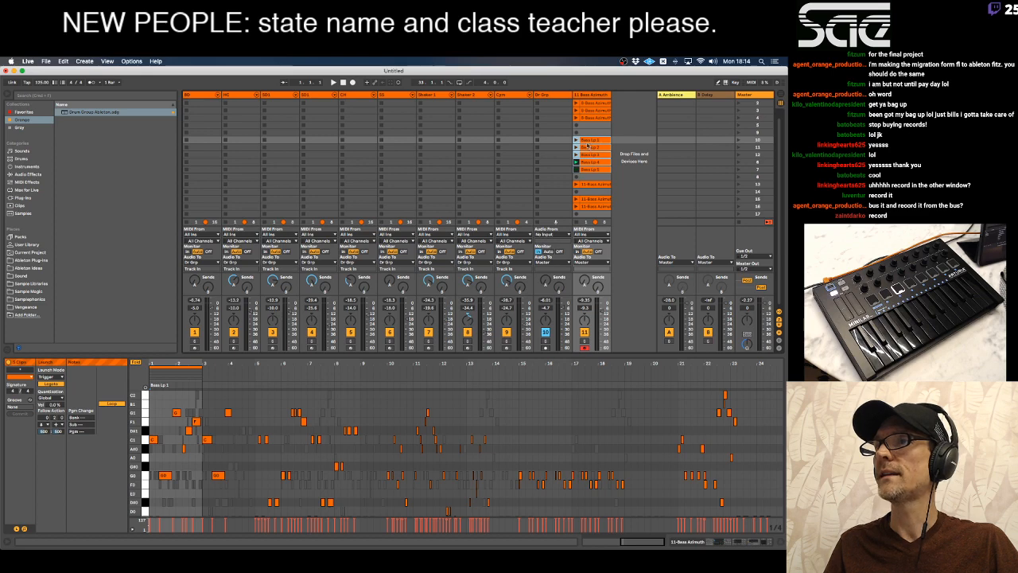
{"action": "left_click", "coordinate": [353, 82]}
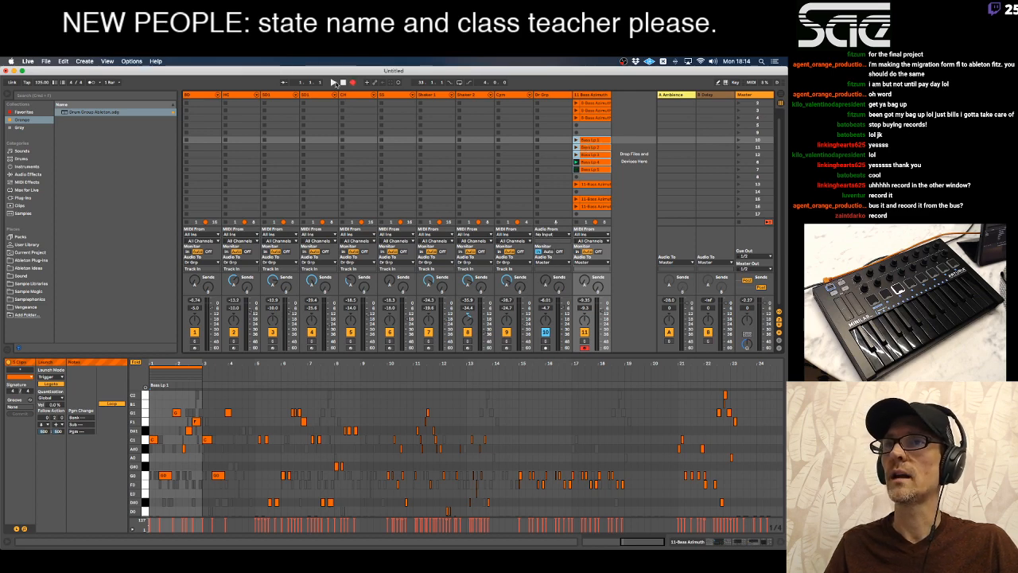
{"action": "left_click", "coordinate": [333, 83]}
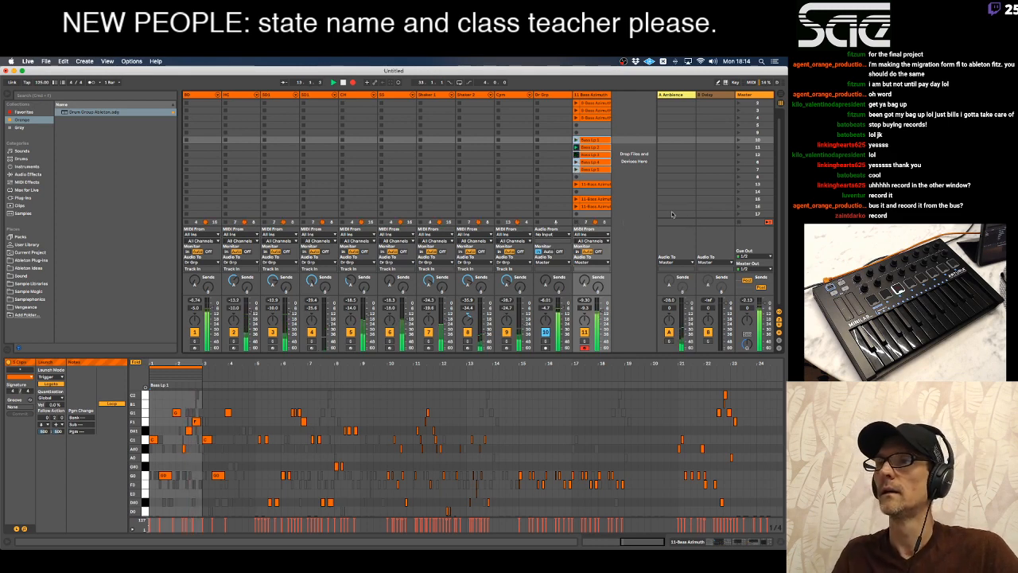
Return all tracks to Arrangement playback and show the recorded clips in the Arrangement from bar 1.
{"action": "key", "text": "Tab"}
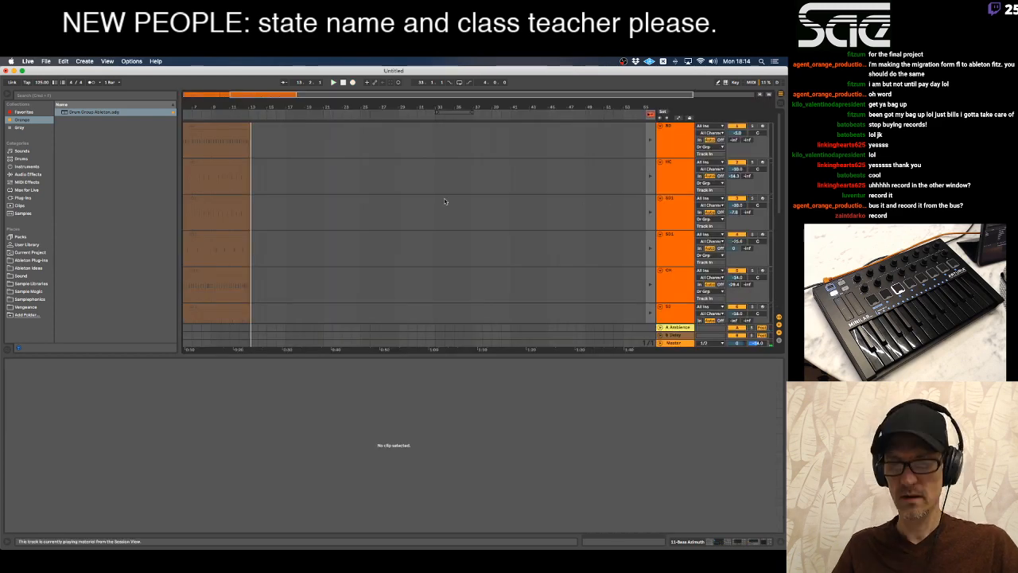
{"action": "key", "text": "F10"}
{"action": "scroll", "coordinate": [431, 210], "scroll_direction": "down", "scroll_amount": 5}
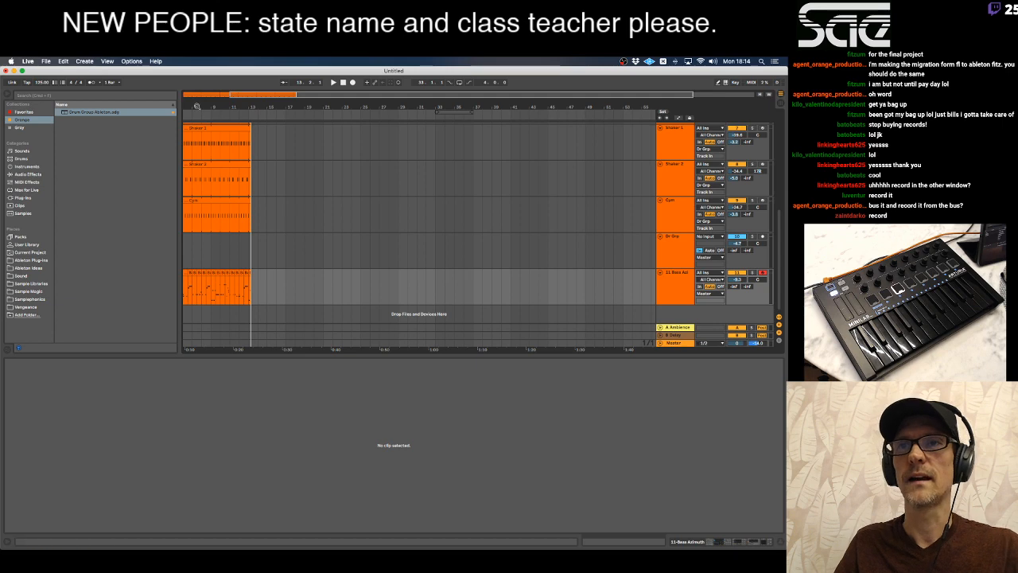
{"action": "left_click_drag", "start_coordinate": [192, 109], "coordinate": [309, 127]}
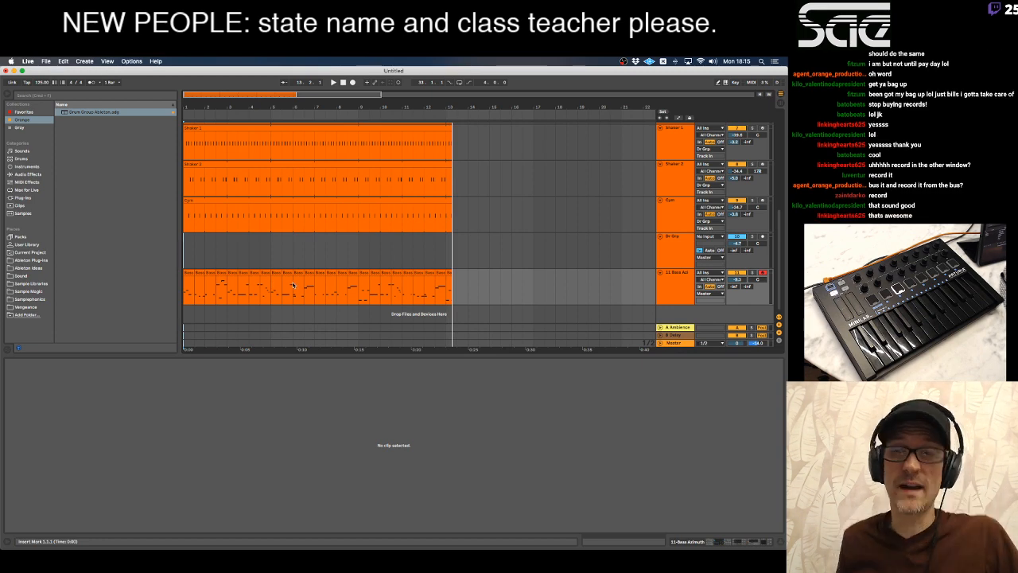
Insert a new audio track after the Bass Azimuth track in Session View and name it Bass Bnc.
{"action": "key", "text": "Tab"}
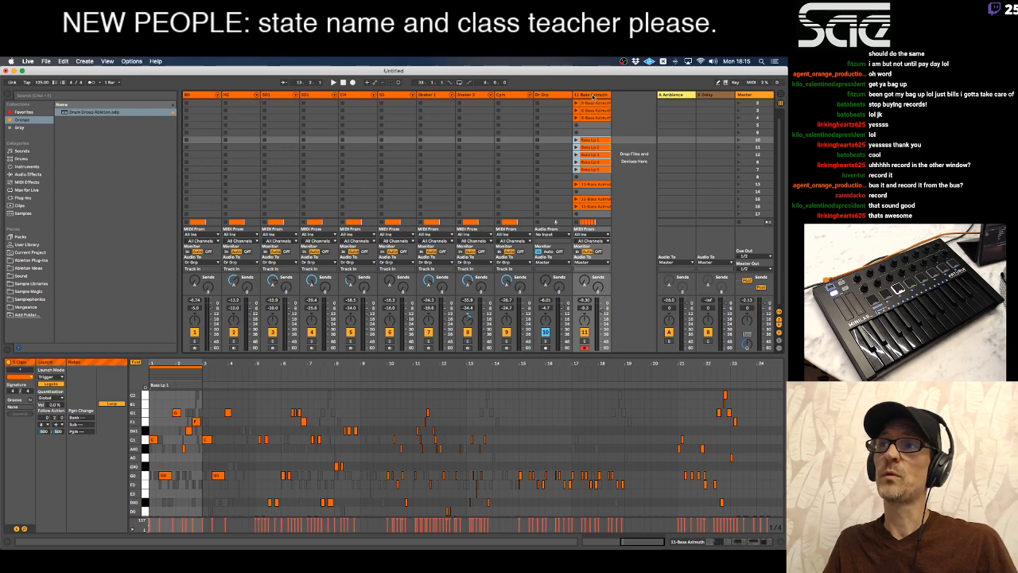
{"action": "left_click", "coordinate": [591, 96]}
{"action": "key", "text": "super+t"}
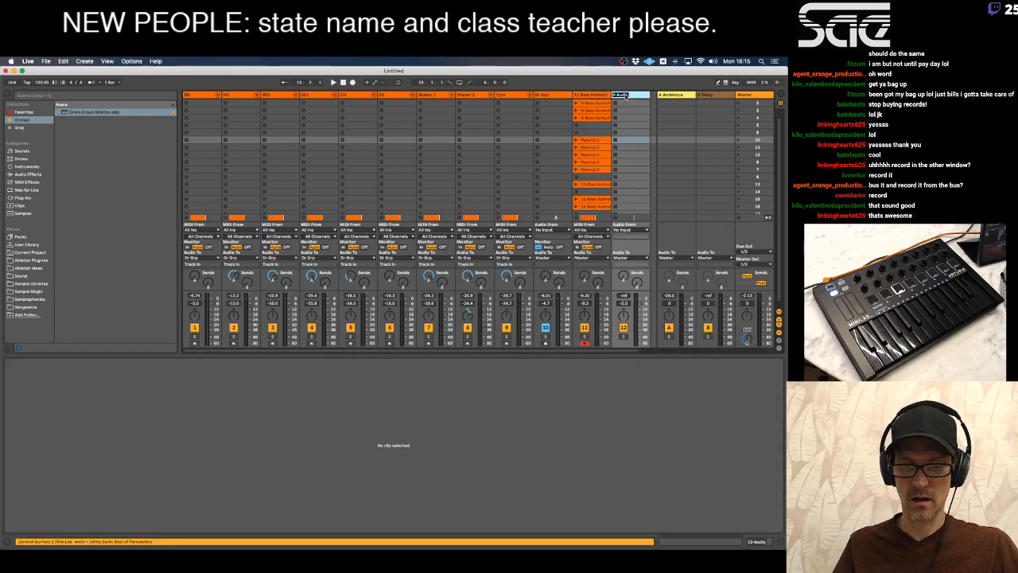
{"action": "left_click", "coordinate": [625, 97]}
{"action": "type", "text": "Bass Bnc"}
{"action": "key", "text": "Return"}
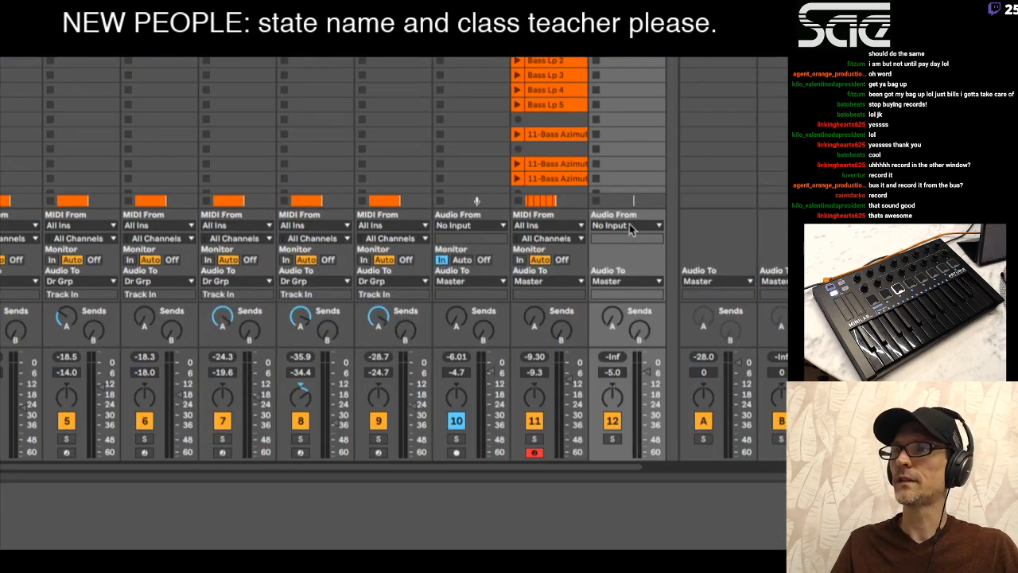
Set the Bass Bnc track's audio input to 11-Bass Azimuth, Post FX, with monitoring off, and arm it for recording.
{"action": "left_click", "coordinate": [630, 230]}
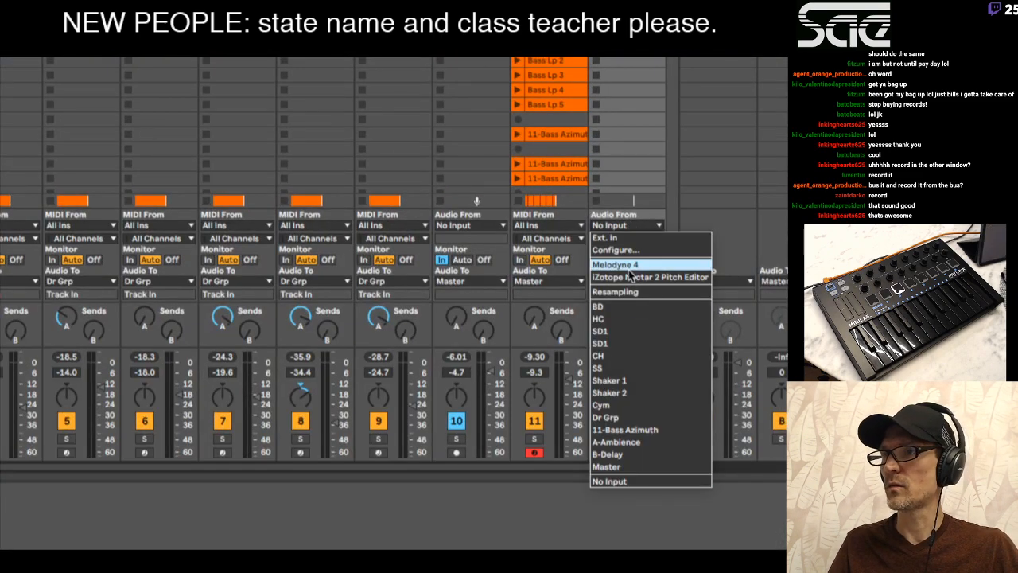
{"action": "left_click", "coordinate": [622, 227]}
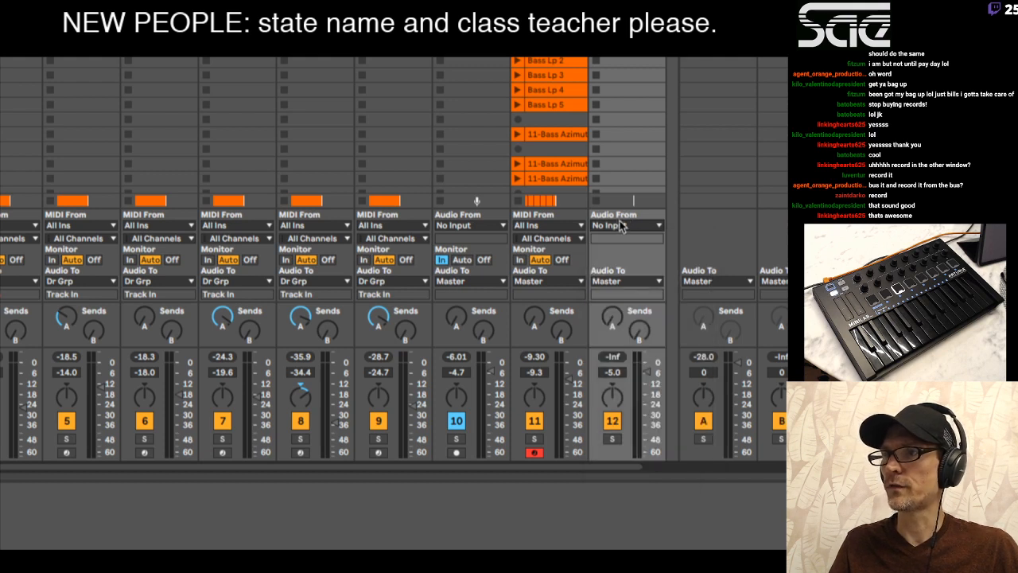
{"action": "left_click", "coordinate": [622, 227]}
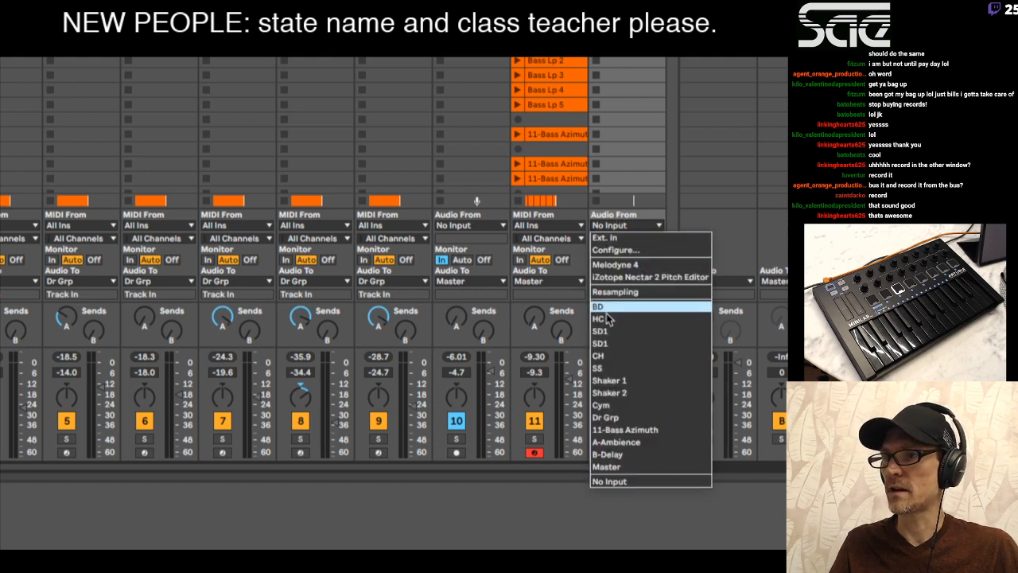
{"action": "left_click", "coordinate": [618, 430]}
{"action": "left_click", "coordinate": [623, 239]}
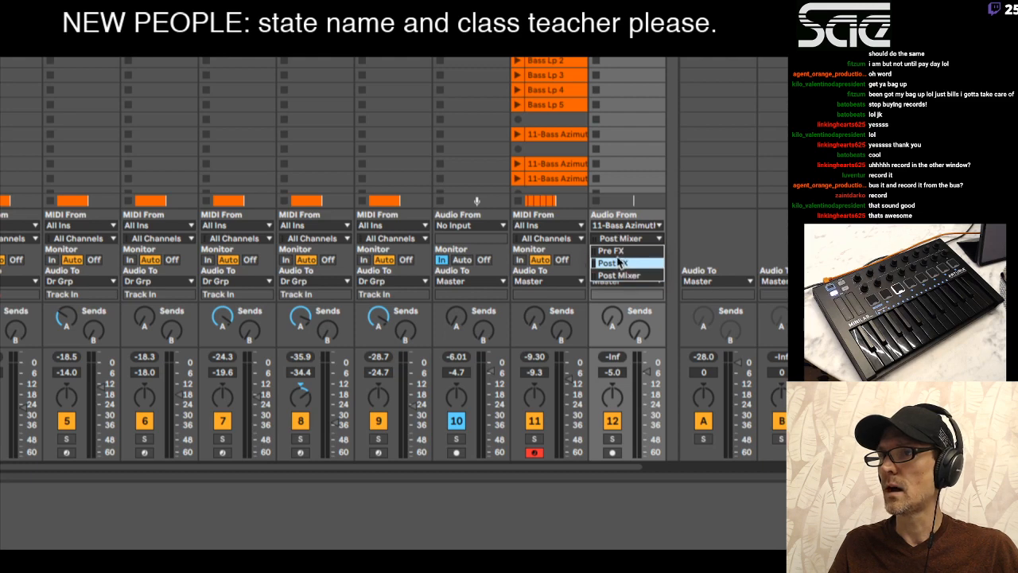
{"action": "left_click", "coordinate": [613, 263]}
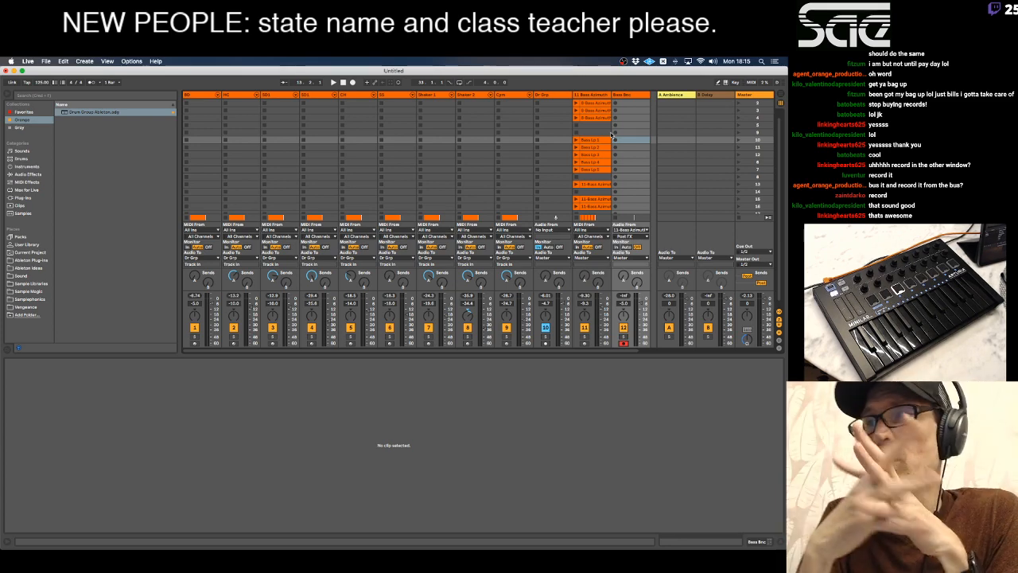
Delete the recorded material after bar 9 on all tracks in the Arrangement.
{"action": "key", "text": "Tab"}
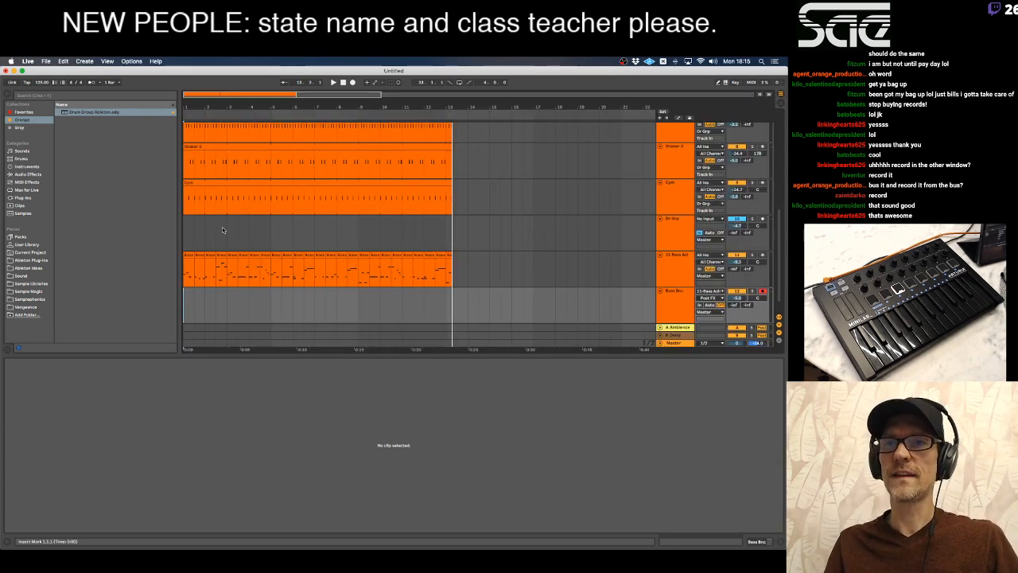
{"action": "left_click", "coordinate": [189, 256]}
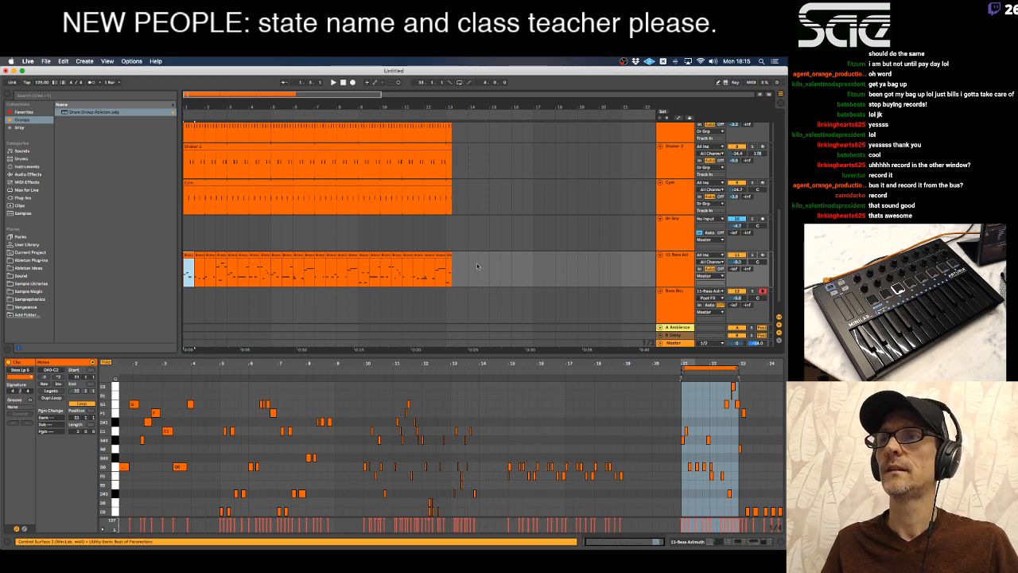
{"action": "left_click_drag", "start_coordinate": [477, 267], "coordinate": [361, 96]}
{"action": "scroll", "coordinate": [379, 198], "scroll_direction": "down", "scroll_amount": 5}
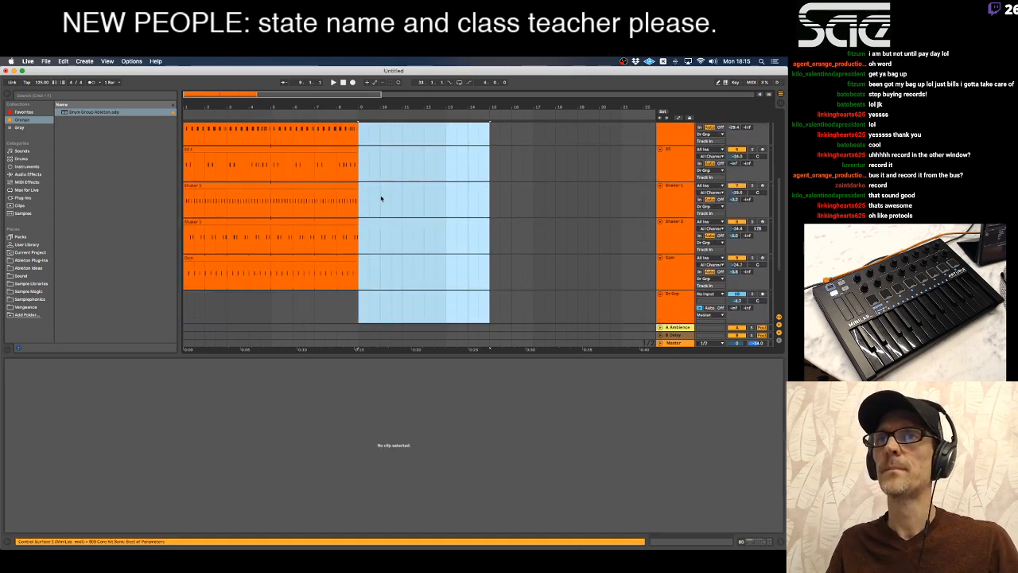
Select all clips on the Bass Azimuth track from bar 1 to bar 9 and loop that range.
{"action": "left_click", "coordinate": [319, 163]}
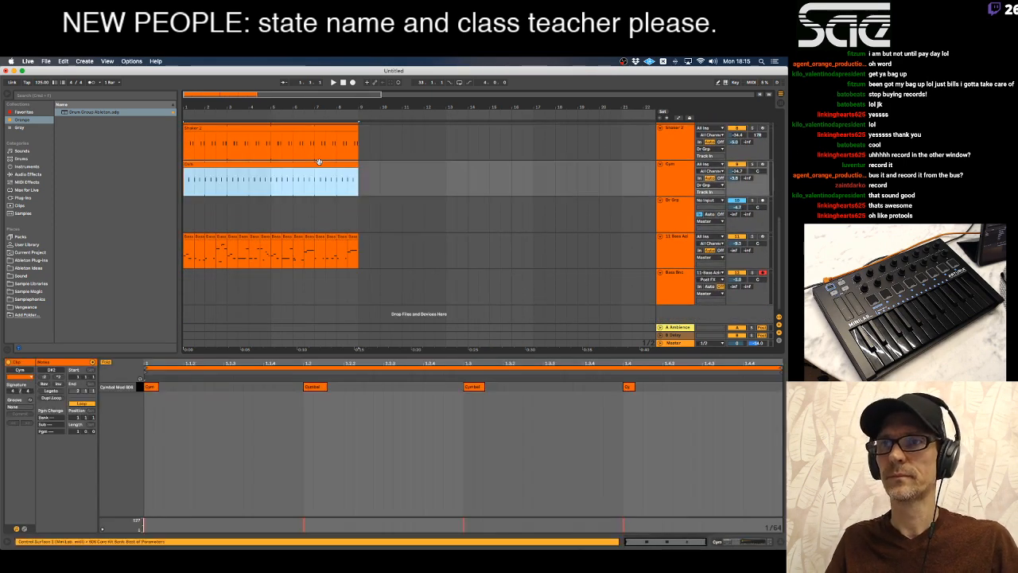
{"action": "left_click", "coordinate": [352, 248]}
{"action": "left_click", "coordinate": [188, 237], "text": "shift"}
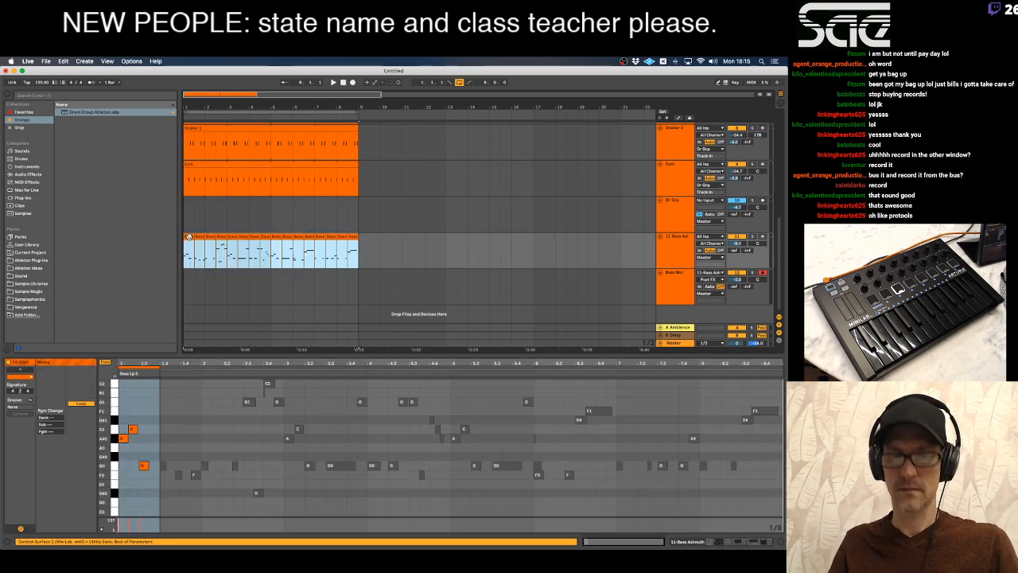
Consolidate the selected Bass Azimuth clips from bar 1 to bar 9 into one clip and play it back.
{"action": "key", "text": "ctrl+j"}
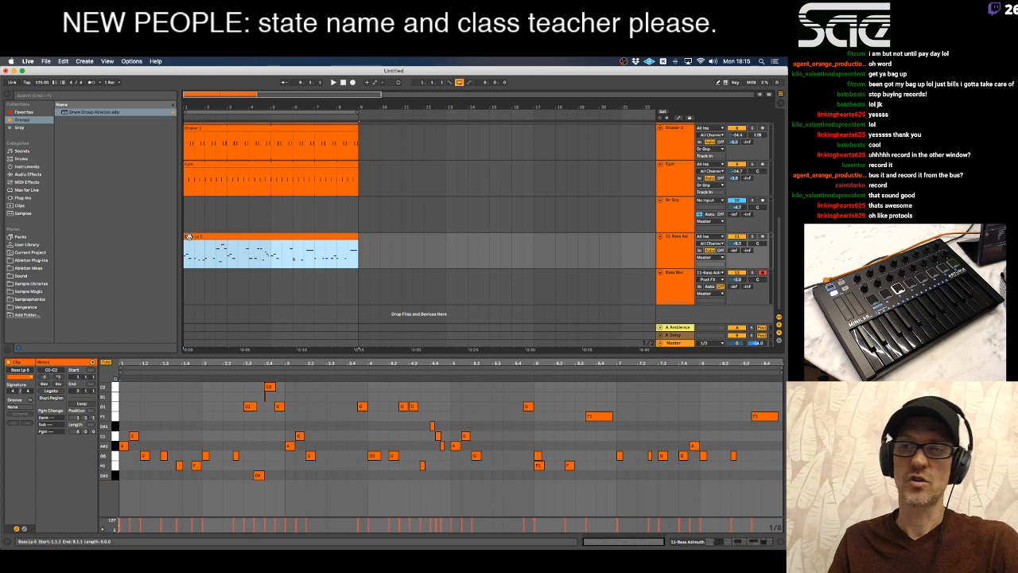
{"action": "left_click", "coordinate": [269, 389]}
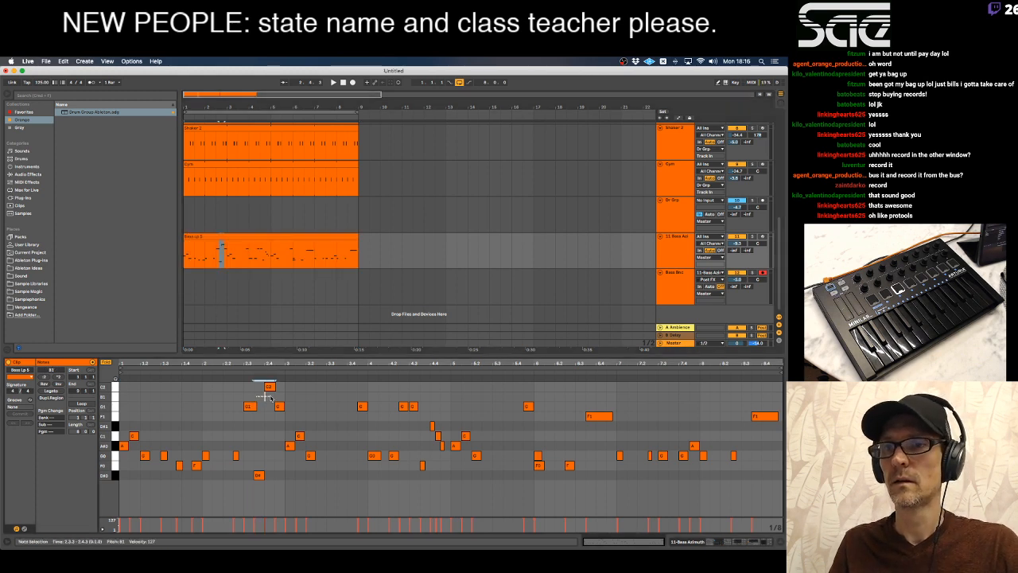
{"action": "left_click", "coordinate": [271, 397]}
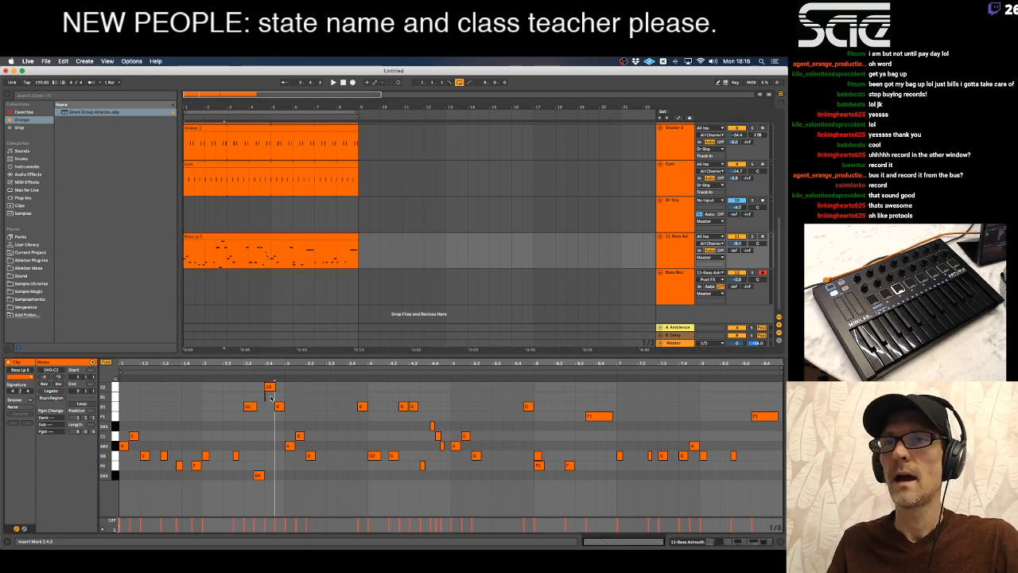
{"action": "left_click", "coordinate": [267, 239]}
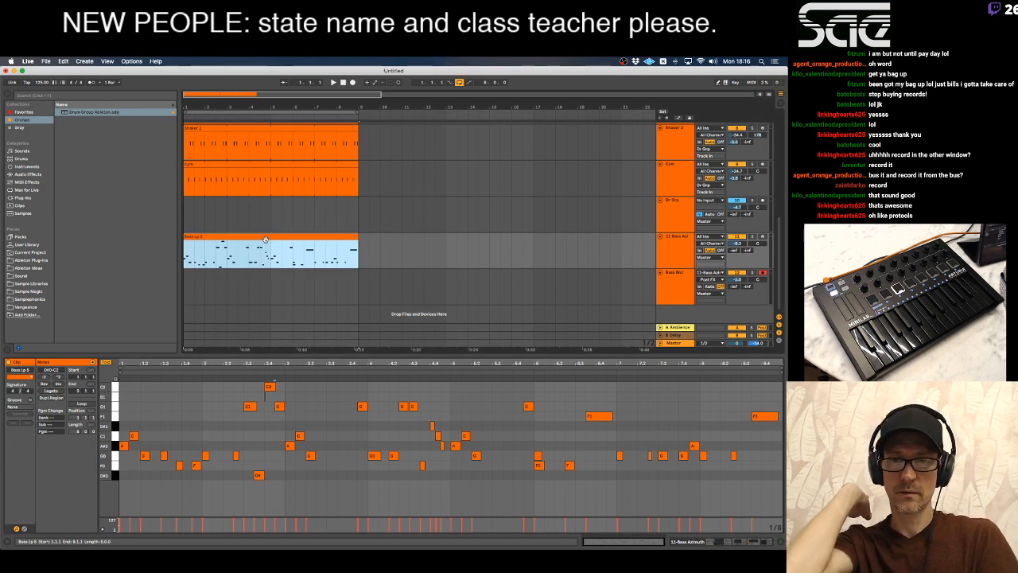
{"action": "key", "text": "space"}
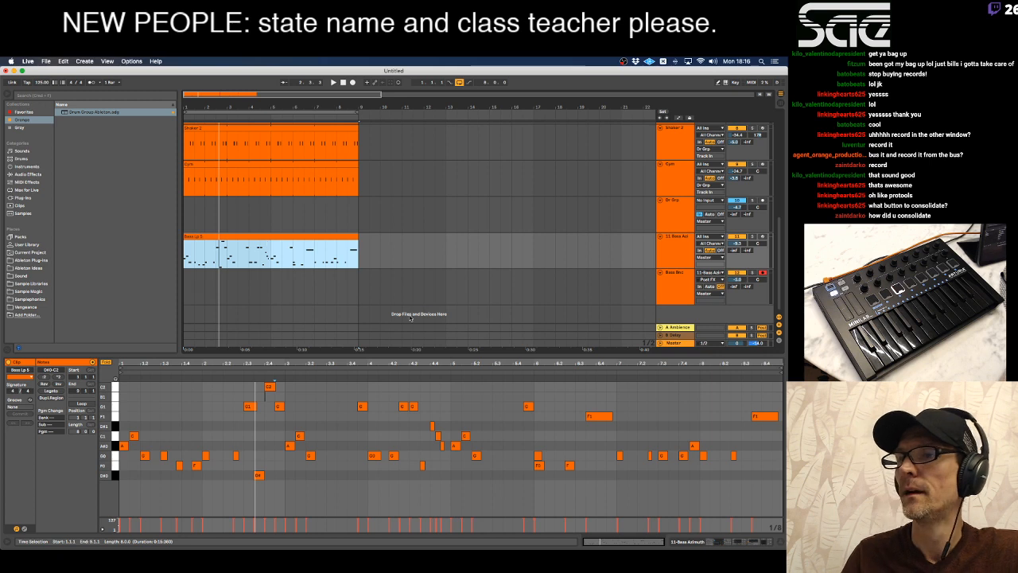
Delete the short G0 note at bar 6 and the stray B1 note just before beat 2.4 in the consolidated bass clip.
{"action": "left_click", "coordinate": [536, 455]}
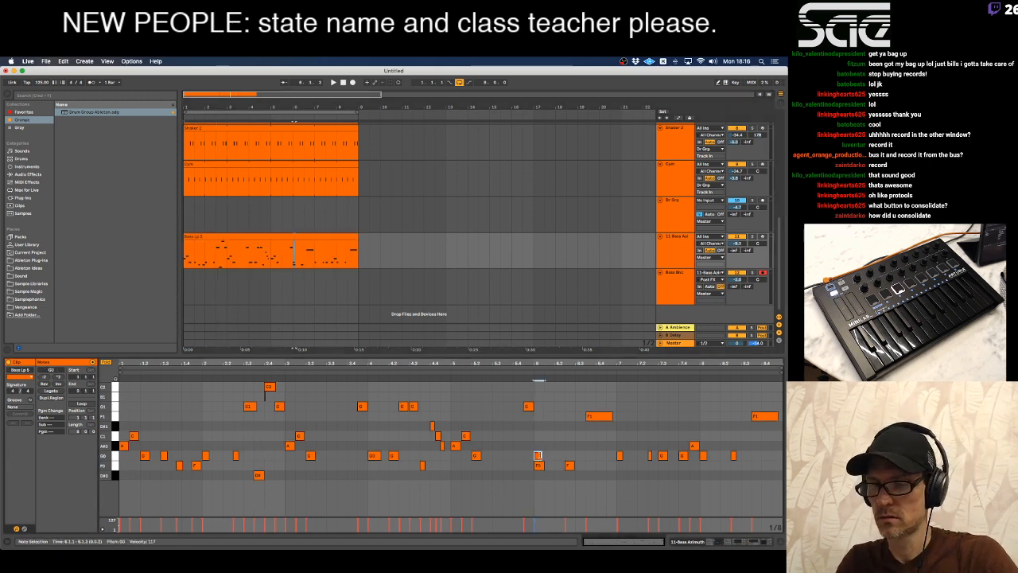
{"action": "double_click", "coordinate": [537, 455]}
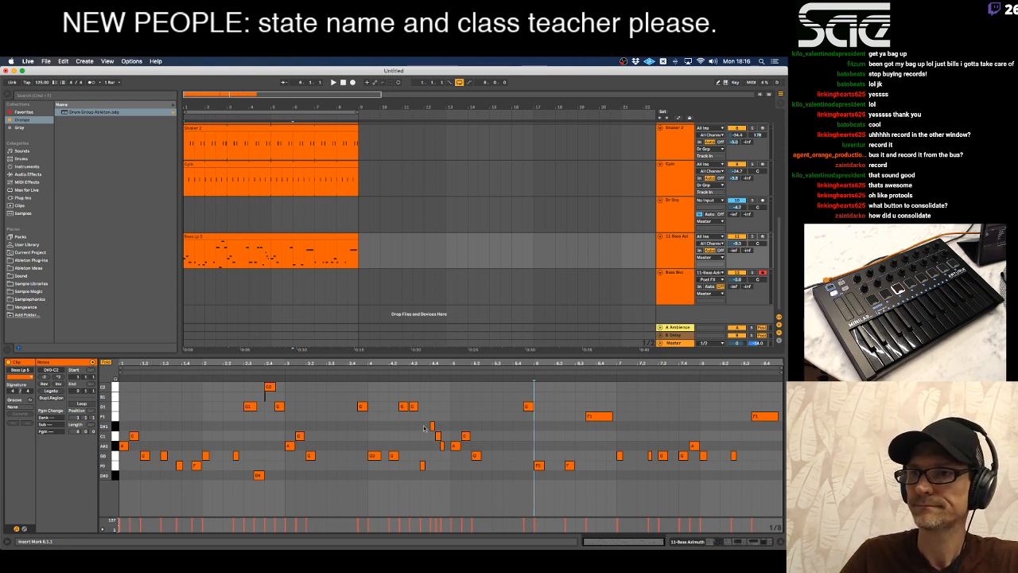
{"action": "left_click", "coordinate": [117, 397]}
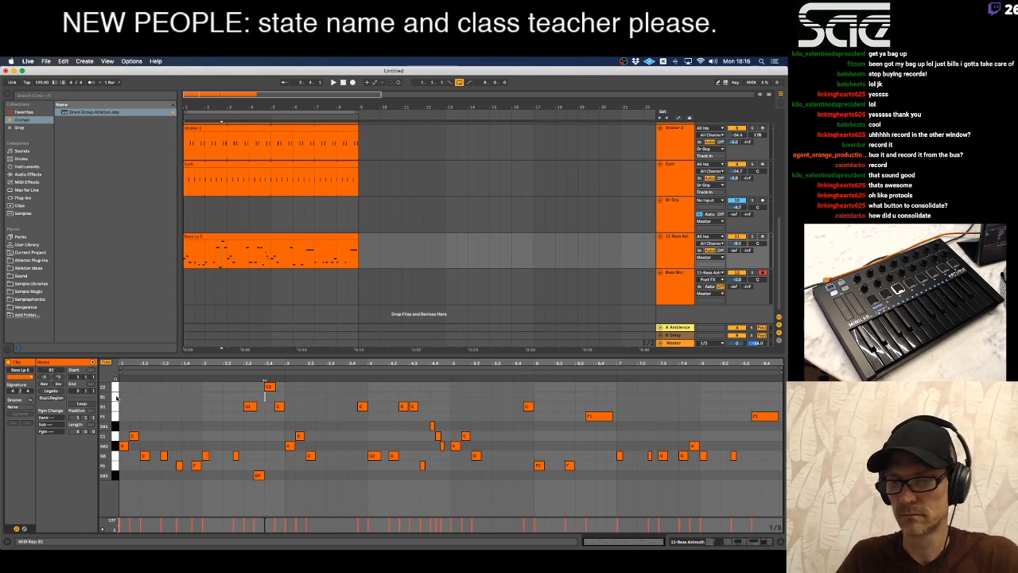
{"action": "left_click", "coordinate": [115, 387]}
{"action": "double_click", "coordinate": [108, 364]}
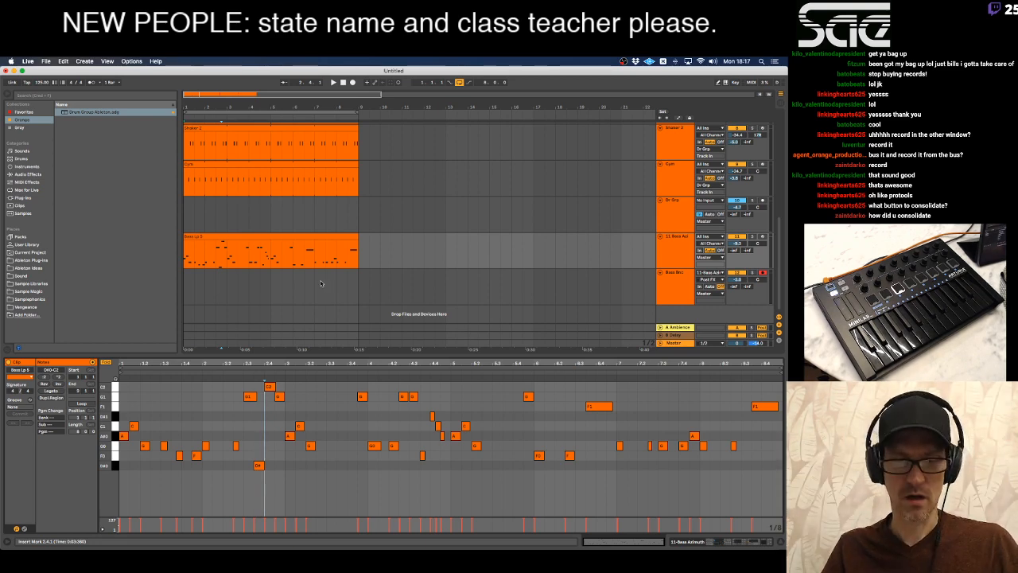
Review the launch and Follow Action settings of clips Bass Lp 1 to Bass Lp 5 in Session View, and return to the Arrangement.
{"action": "key", "text": "Tab"}
{"action": "left_click", "coordinate": [603, 141]}
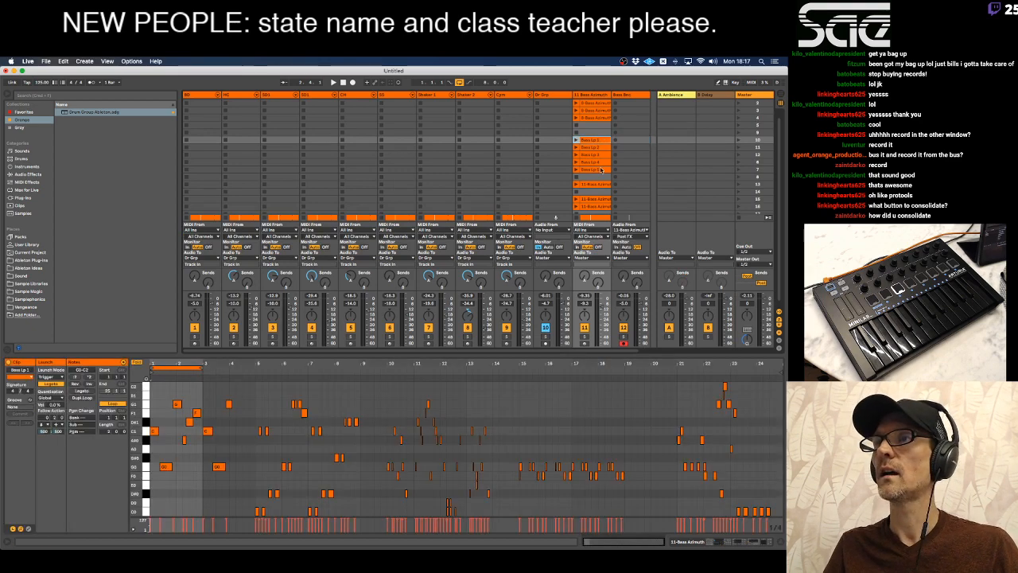
{"action": "left_click", "coordinate": [601, 169]}
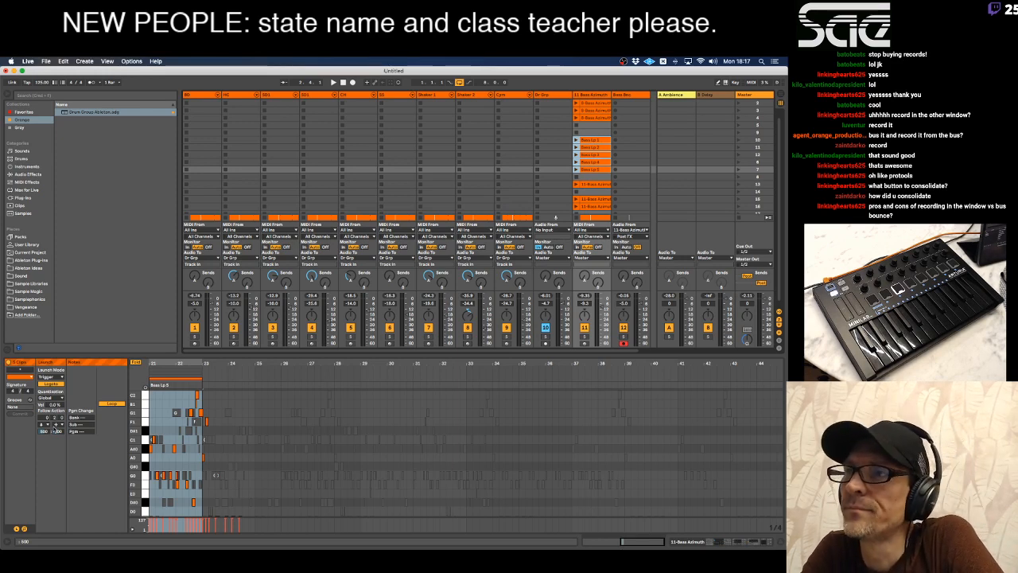
{"action": "key", "text": "Tab"}
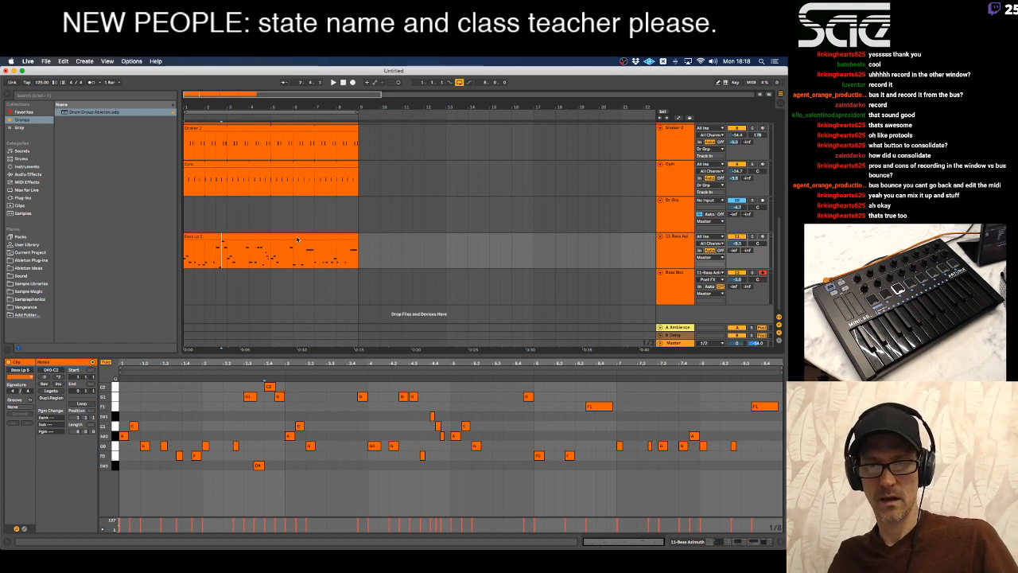
Switch to Firefox and open spotify.com in a new tab.
{"action": "key", "text": "super+Tab"}
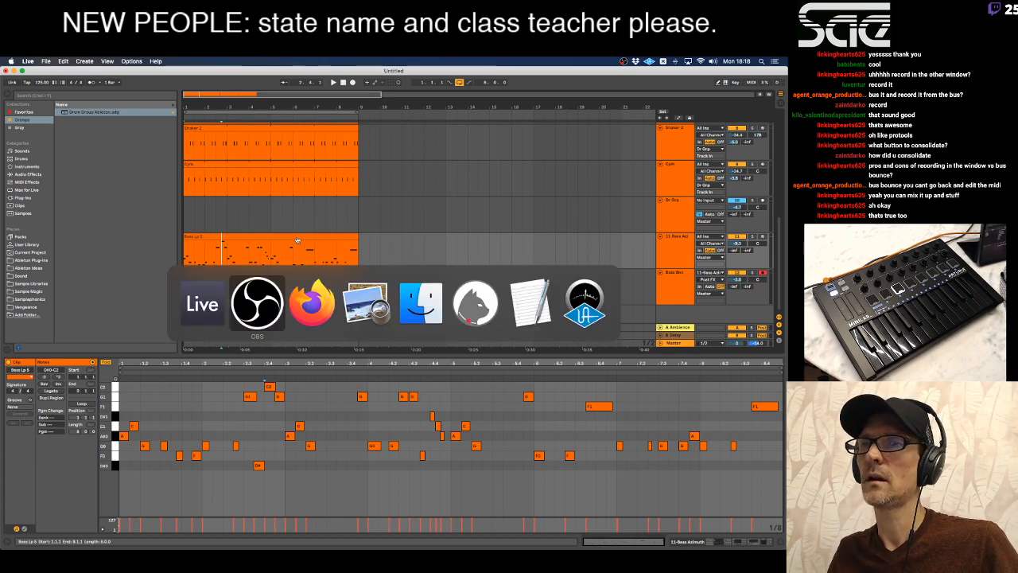
{"action": "key", "text": "super+Tab"}
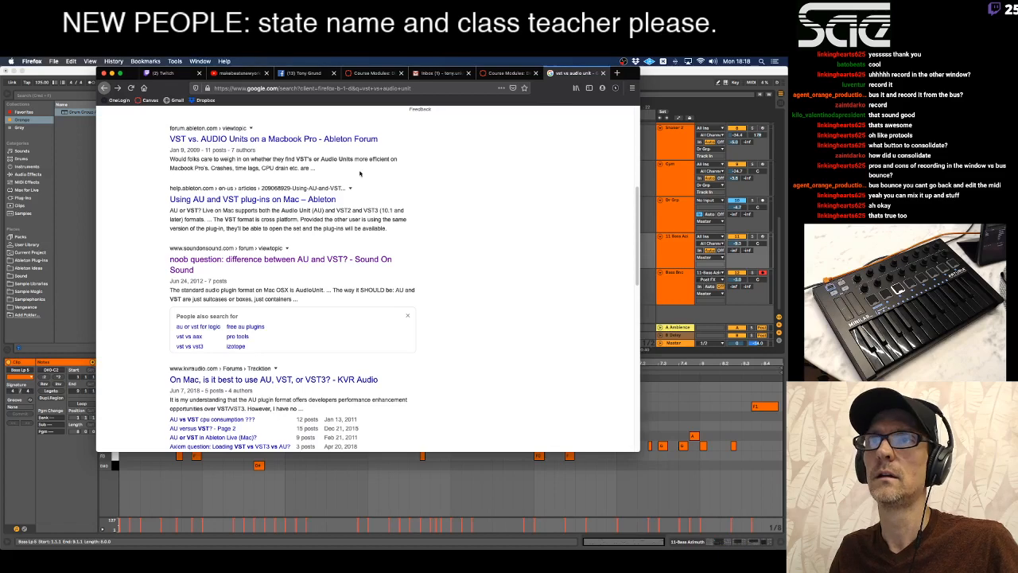
{"action": "key", "text": "super+t"}
{"action": "type", "text": "spotify"}
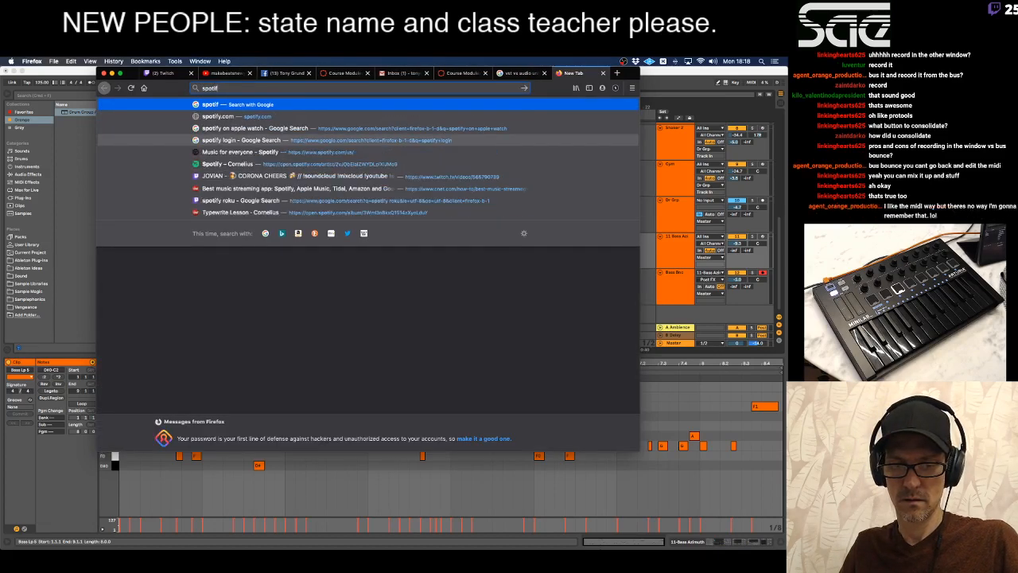
{"action": "type", "text": ".com"}
{"action": "key", "text": "Return"}
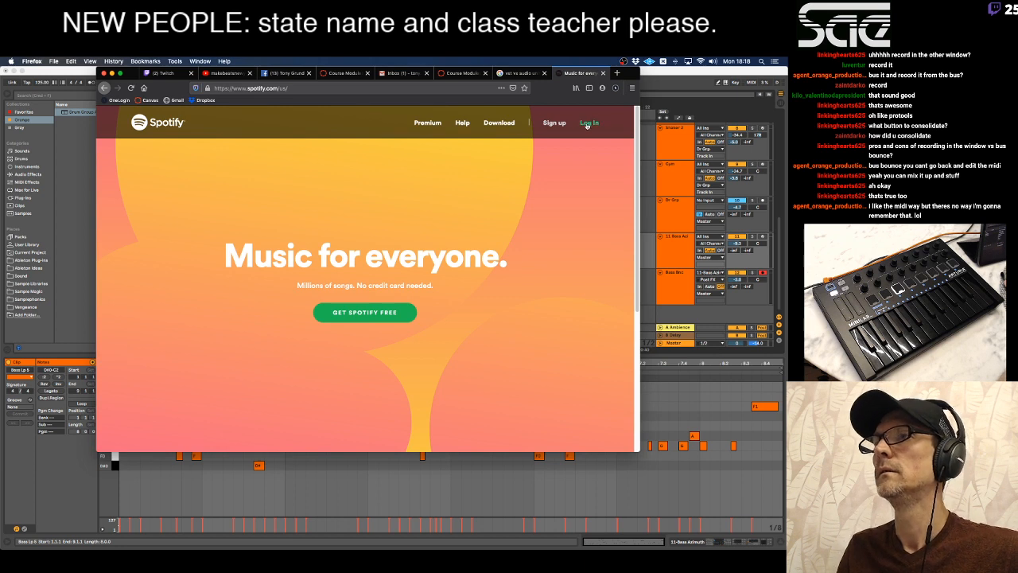
Log in to Spotify with the Facebook account, enlarge the browser window, and open the web player.
{"action": "left_click", "coordinate": [588, 124]}
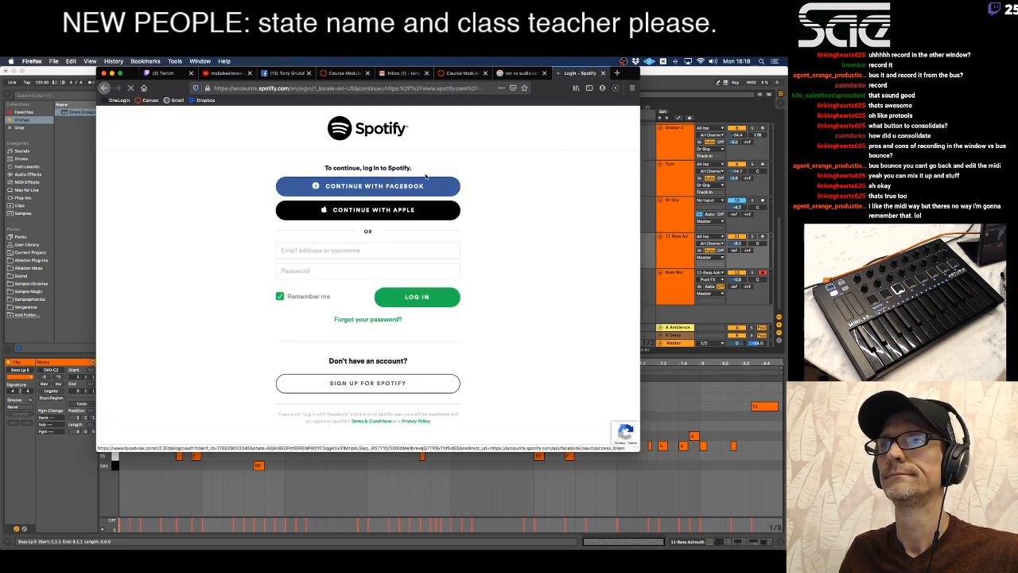
{"action": "left_click", "coordinate": [425, 179]}
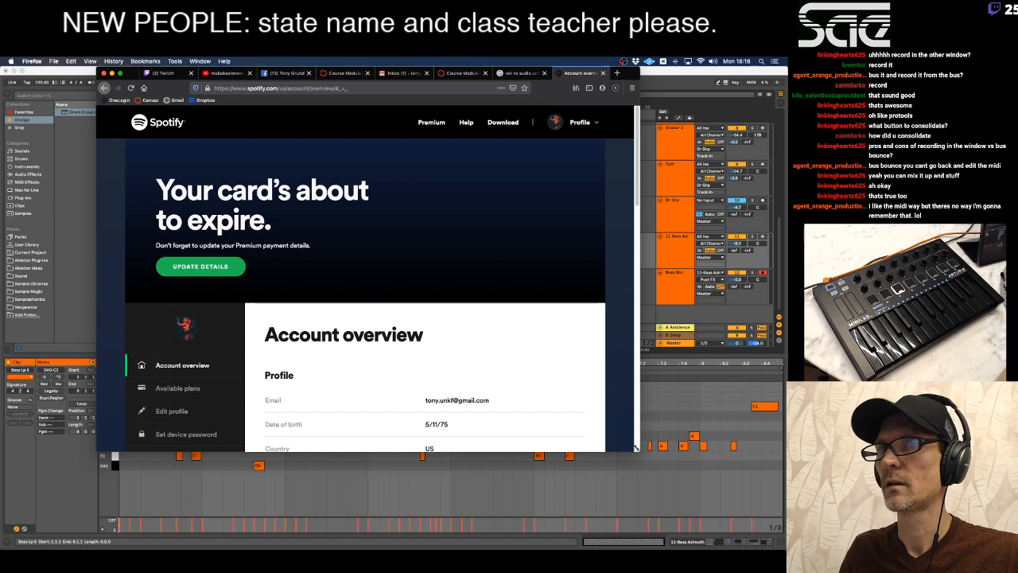
{"action": "left_click_drag", "start_coordinate": [636, 447], "coordinate": [689, 530]}
{"action": "scroll", "coordinate": [661, 458], "scroll_direction": "down", "scroll_amount": 10}
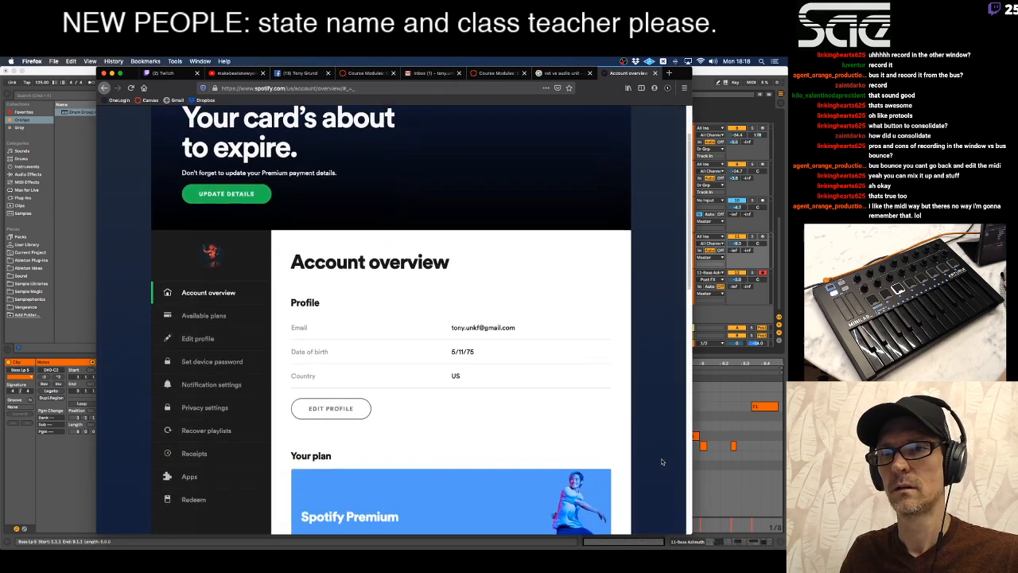
{"action": "scroll", "coordinate": [661, 462], "scroll_direction": "down", "scroll_amount": 3}
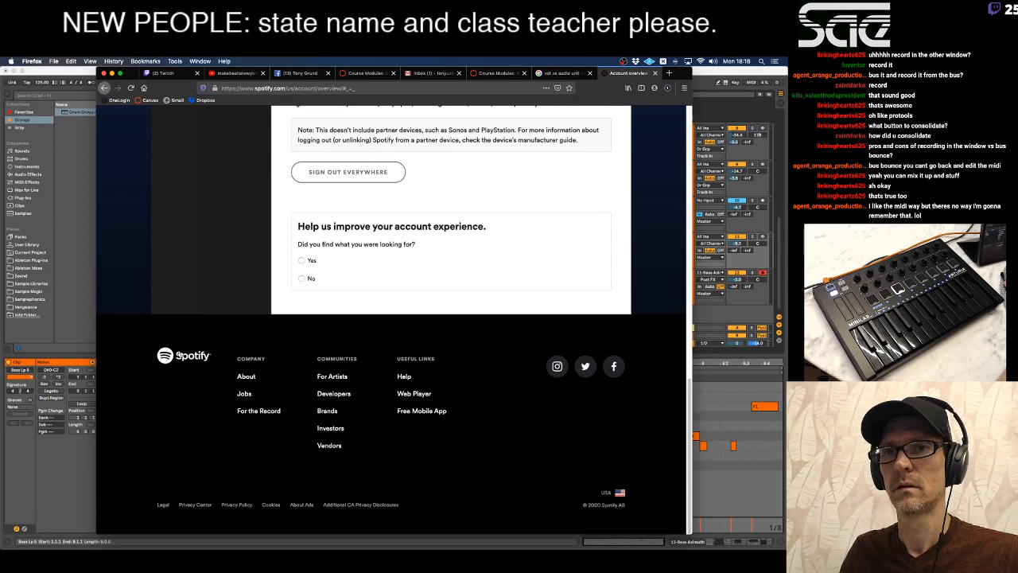
{"action": "left_click", "coordinate": [183, 356]}
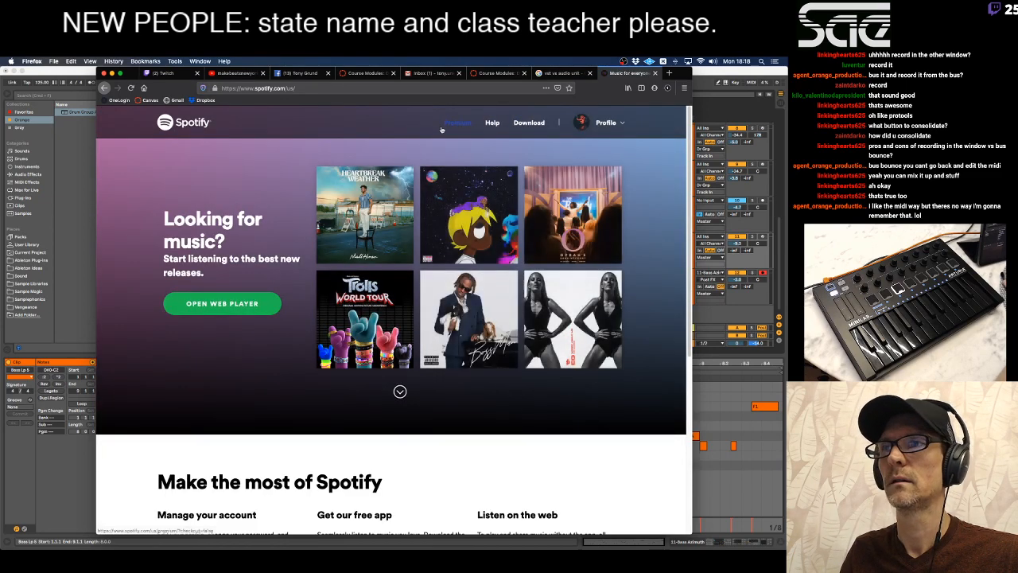
{"action": "left_click", "coordinate": [227, 307]}
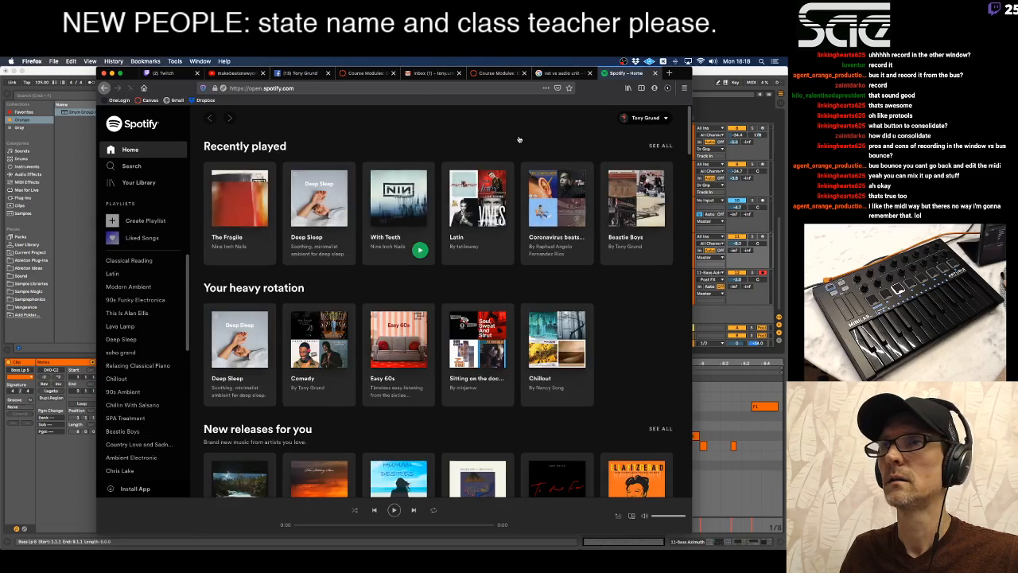
Search Spotify for "renegade masters" and open the Renegade Masters artist page.
{"action": "left_click", "coordinate": [132, 163]}
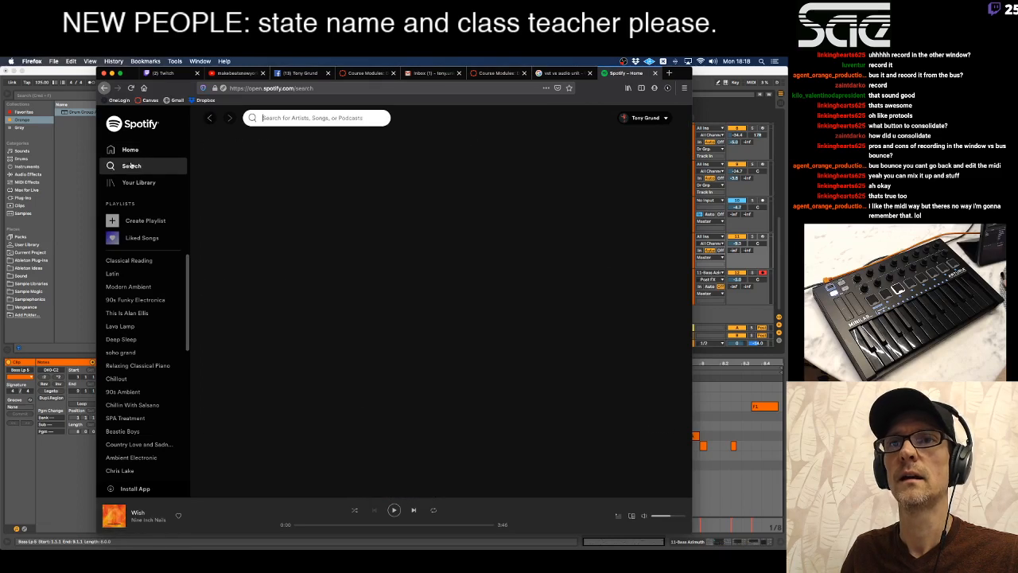
{"action": "type", "text": "r"}
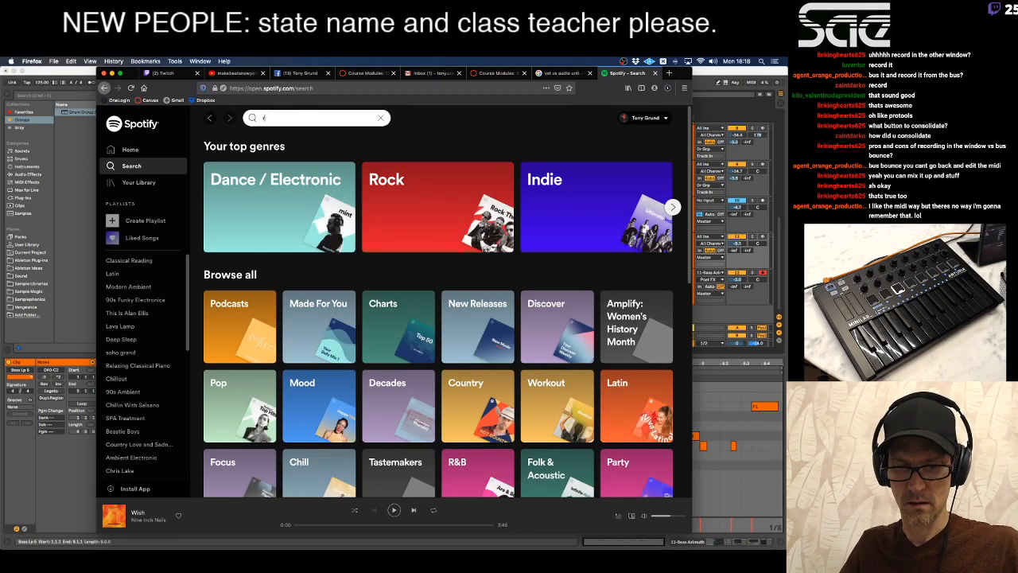
{"action": "type", "text": "enegade masters"}
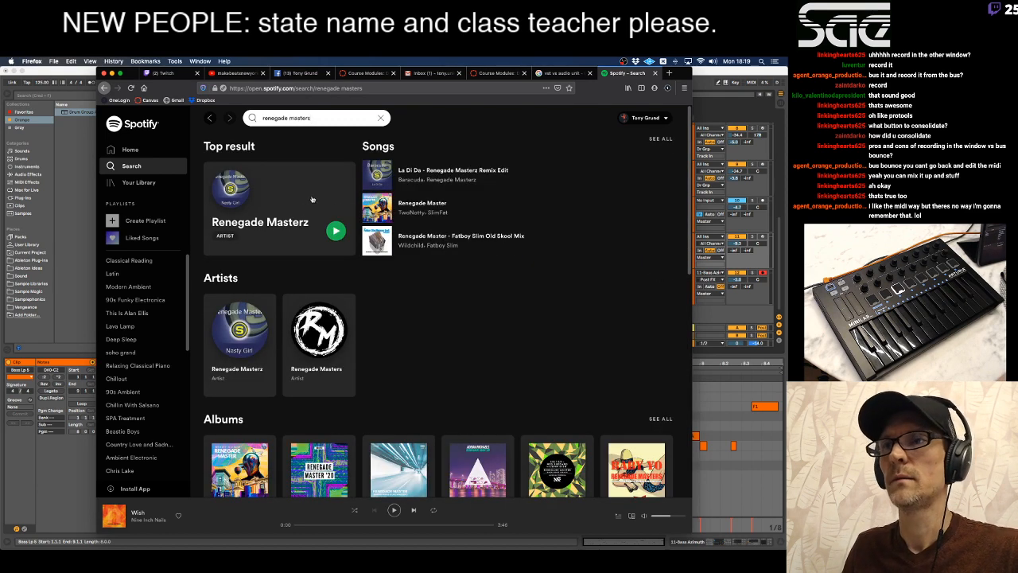
{"action": "left_click", "coordinate": [329, 318]}
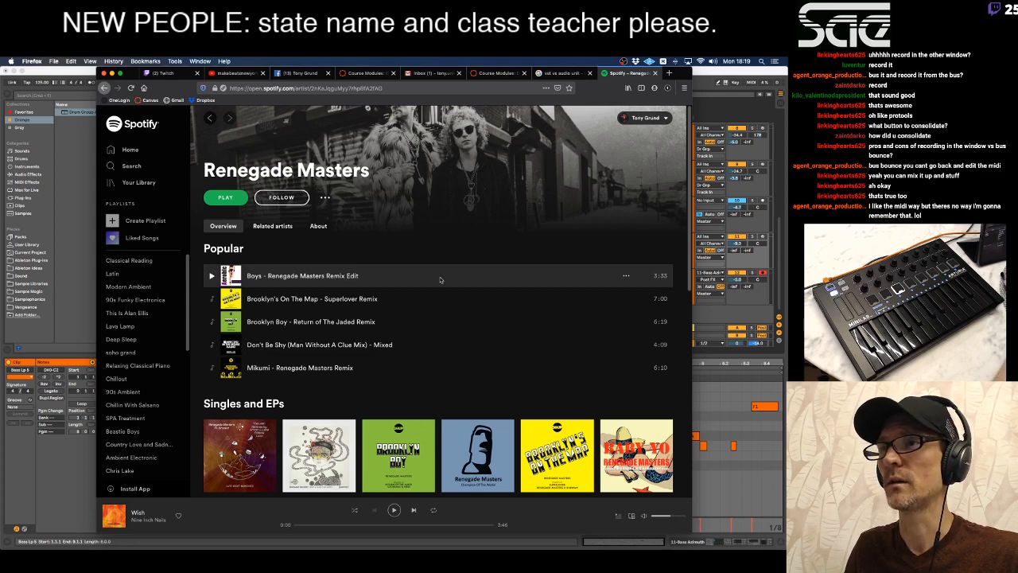
Look at the options for the song Boys - Renegade Masters Remix Edit, and briefly play the single The Lean.
{"action": "left_click", "coordinate": [626, 276]}
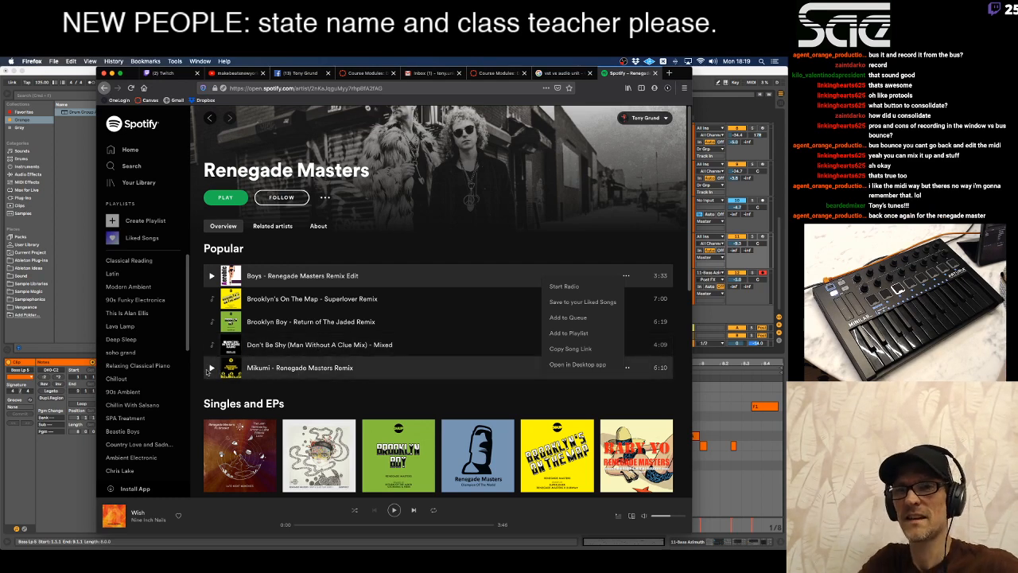
{"action": "left_click", "coordinate": [332, 381]}
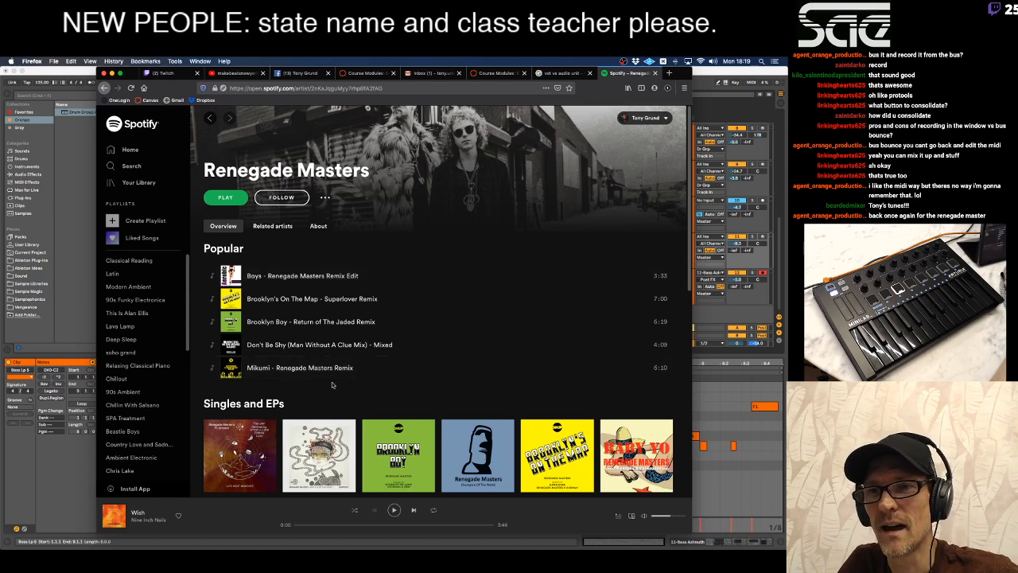
{"action": "scroll", "coordinate": [333, 385], "scroll_direction": "down", "scroll_amount": 1}
{"action": "mouse_move", "coordinate": [241, 430]}
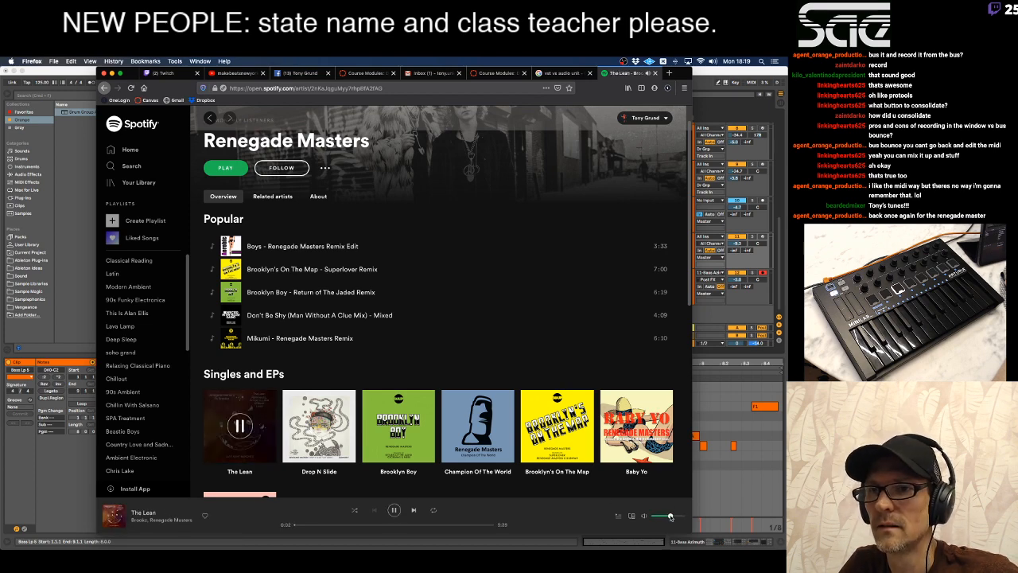
{"action": "left_click", "coordinate": [393, 510]}
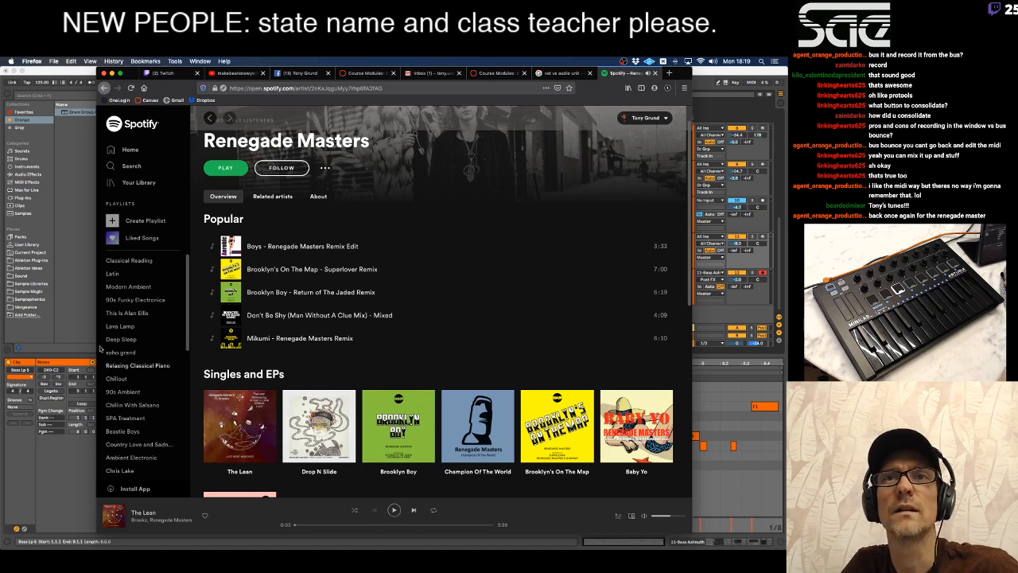
Check the sound output devices in System Preferences and play Boys - Renegade Masters Remix Edit in Spotify.
{"action": "left_click", "coordinate": [10, 61]}
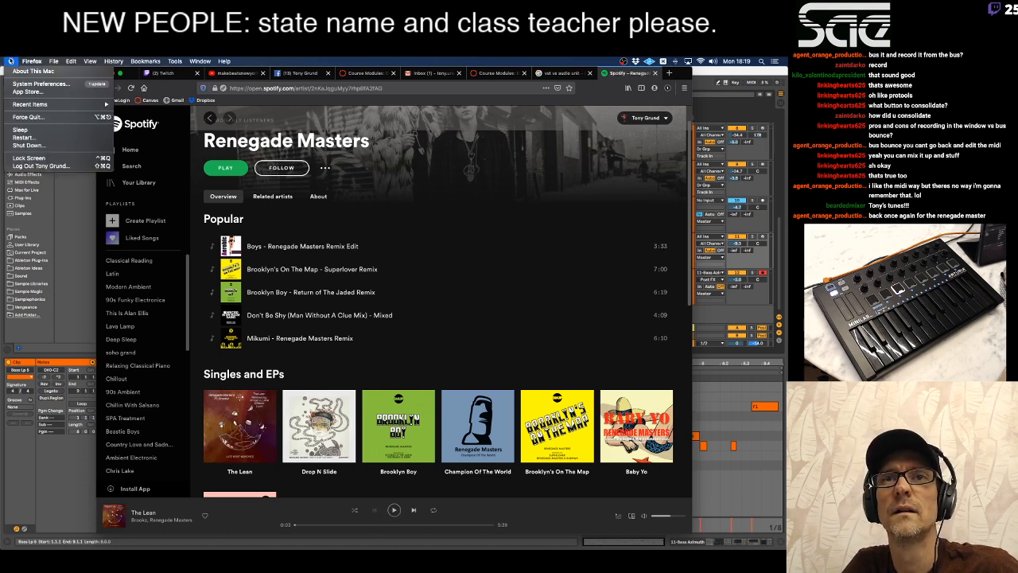
{"action": "left_click", "coordinate": [24, 84]}
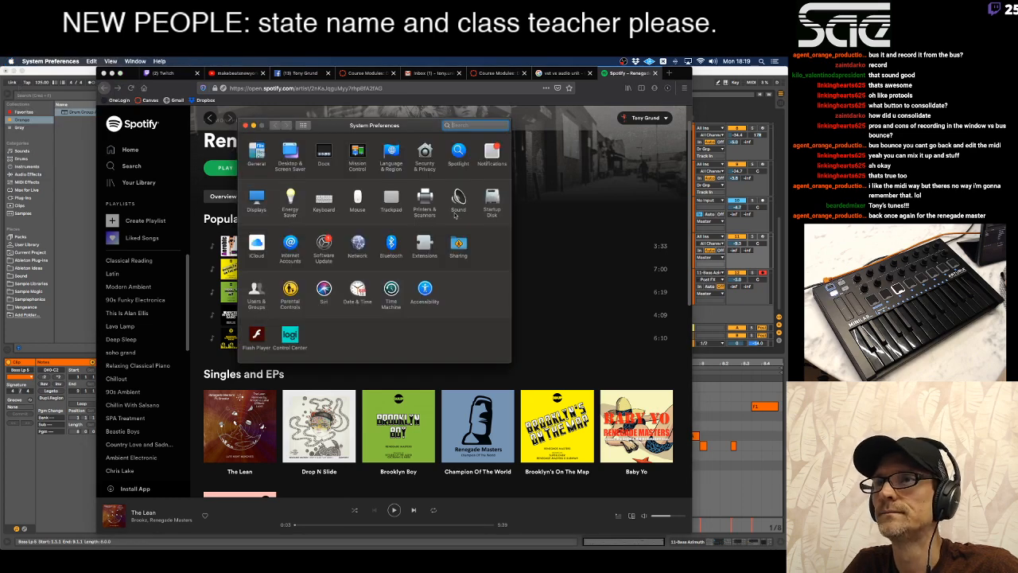
{"action": "left_click", "coordinate": [459, 198]}
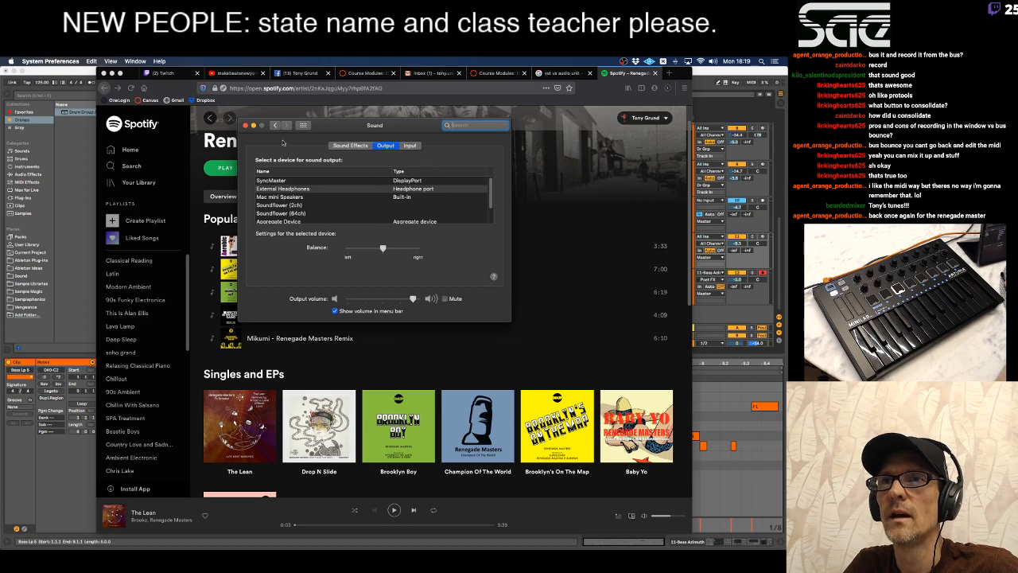
{"action": "left_click", "coordinate": [247, 125]}
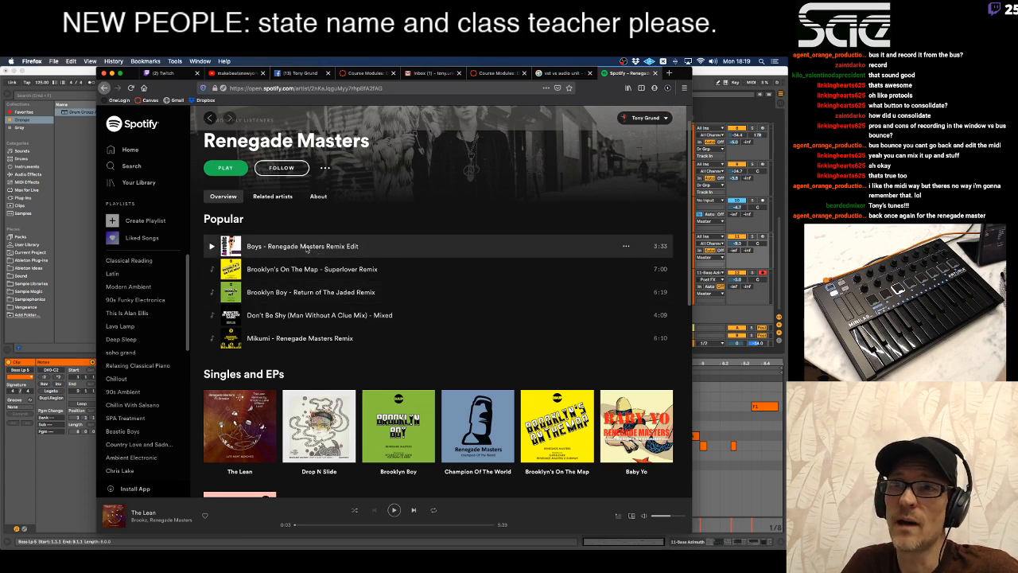
{"action": "left_click", "coordinate": [211, 246]}
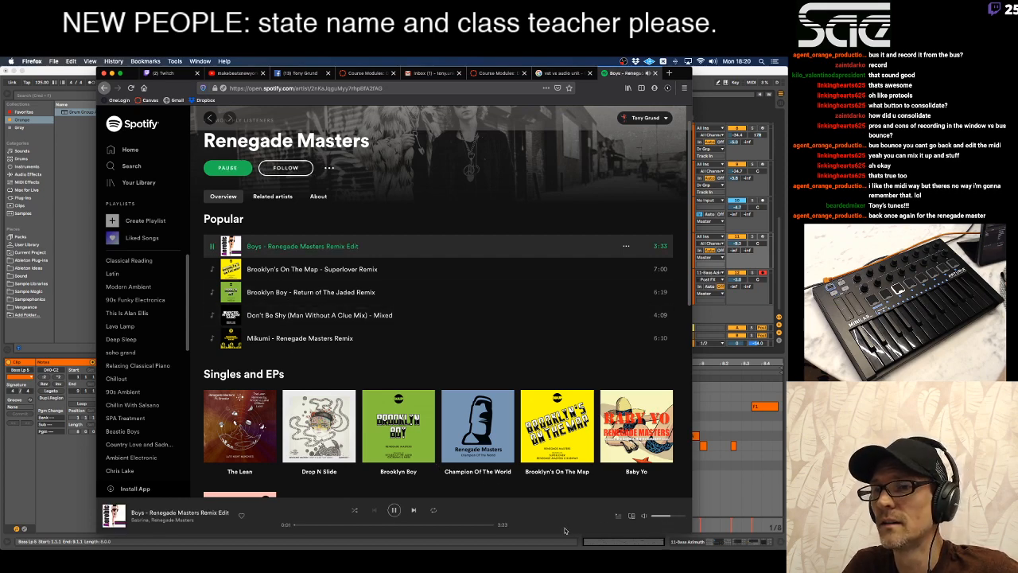
Play Boys - Renegade Masters Remix Edit briefly from about 0:41 before pausing it, and browse the artist's popular songs, singles and EPs.
{"action": "left_click", "coordinate": [331, 525]}
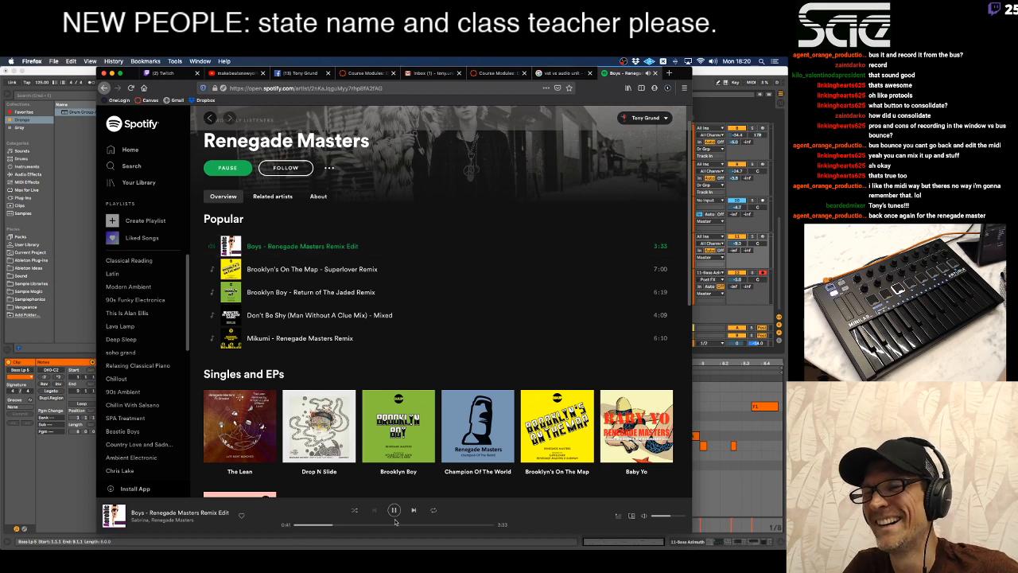
{"action": "left_click", "coordinate": [394, 510]}
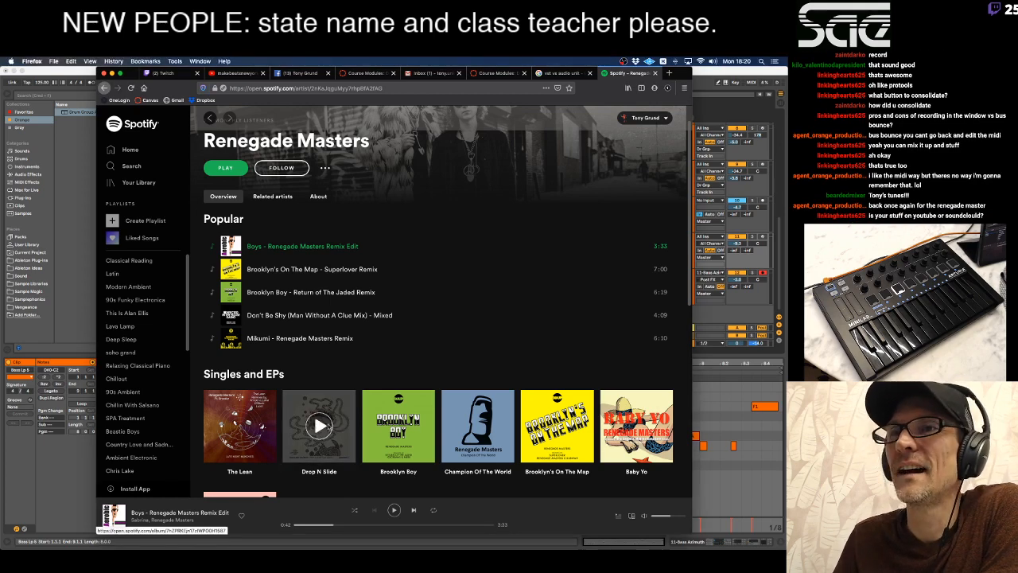
{"action": "scroll", "coordinate": [370, 357], "scroll_direction": "up", "scroll_amount": 1}
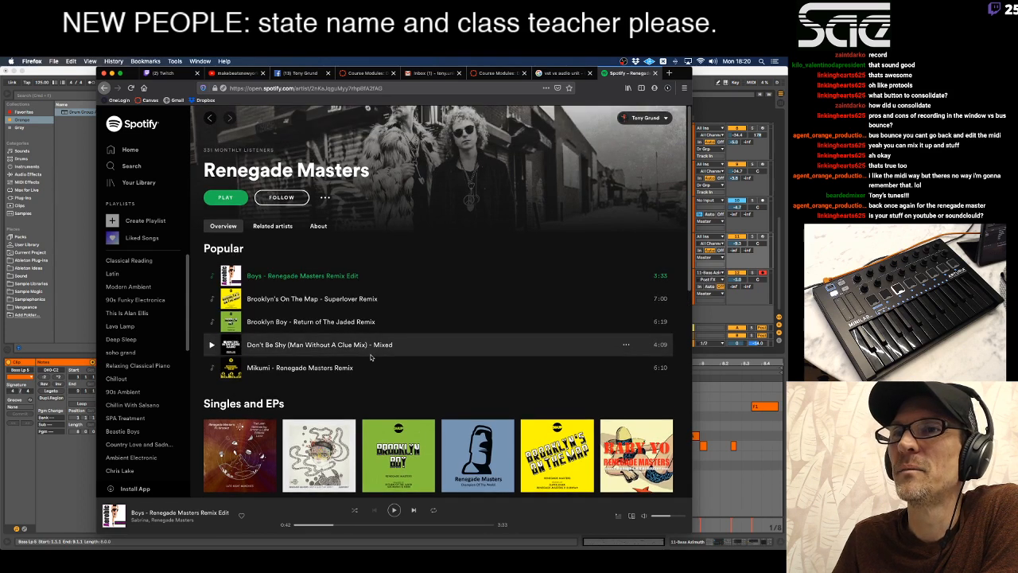
{"action": "scroll", "coordinate": [370, 357], "scroll_direction": "down", "scroll_amount": 1}
{"action": "scroll", "coordinate": [366, 350], "scroll_direction": "up", "scroll_amount": 1}
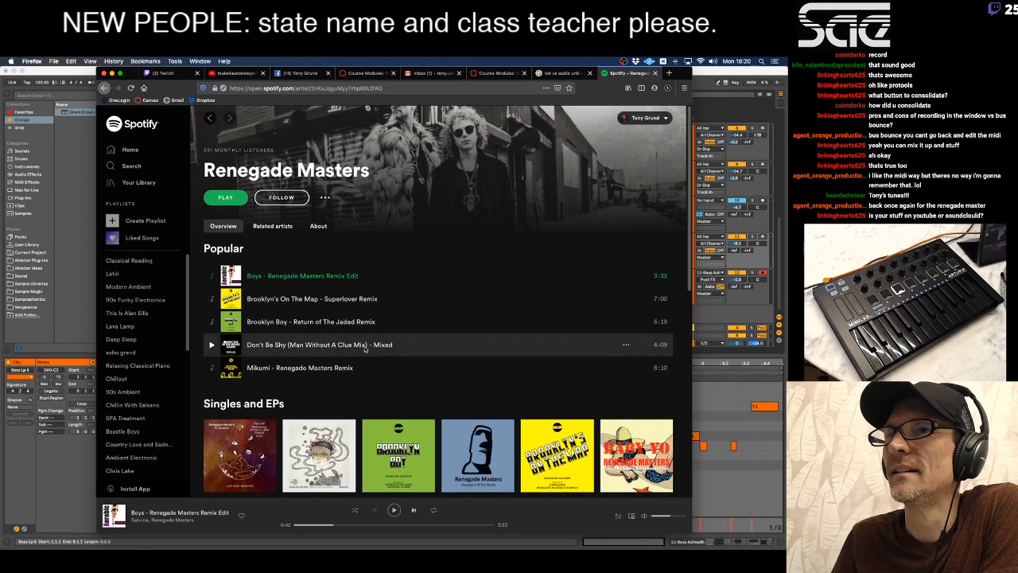
{"action": "scroll", "coordinate": [380, 276], "scroll_direction": "down", "scroll_amount": 3}
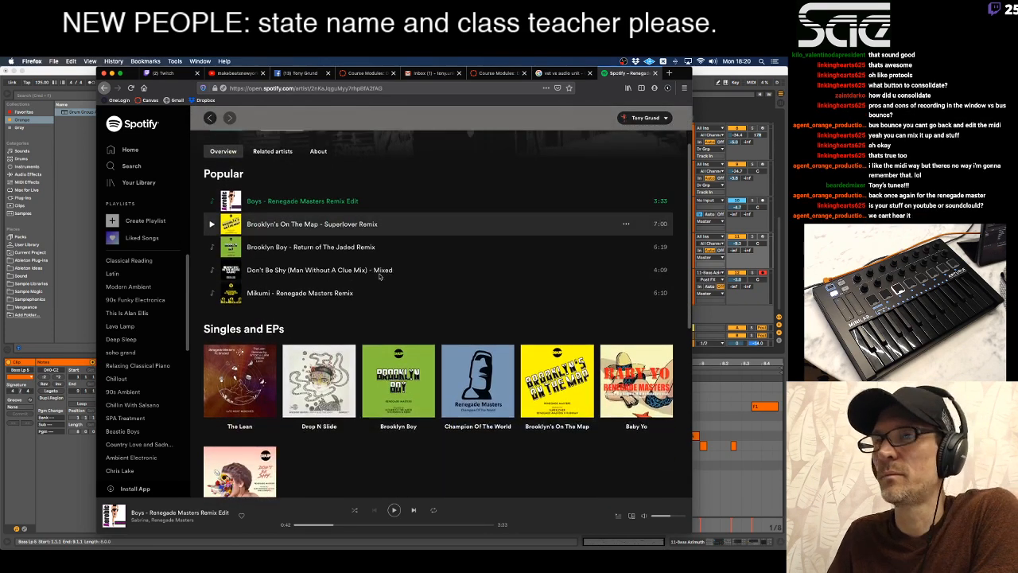
{"action": "scroll", "coordinate": [379, 276], "scroll_direction": "down", "scroll_amount": 3}
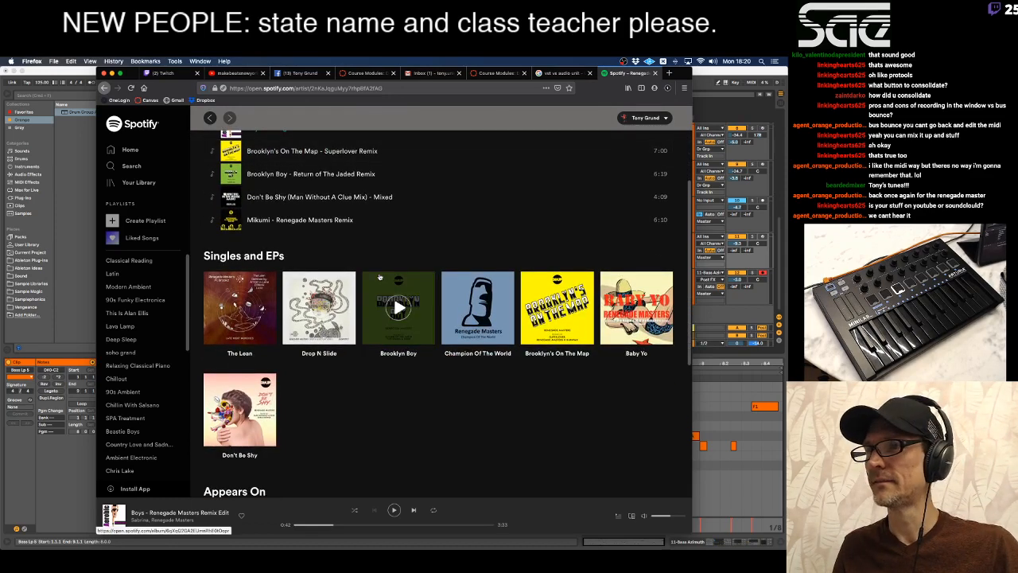